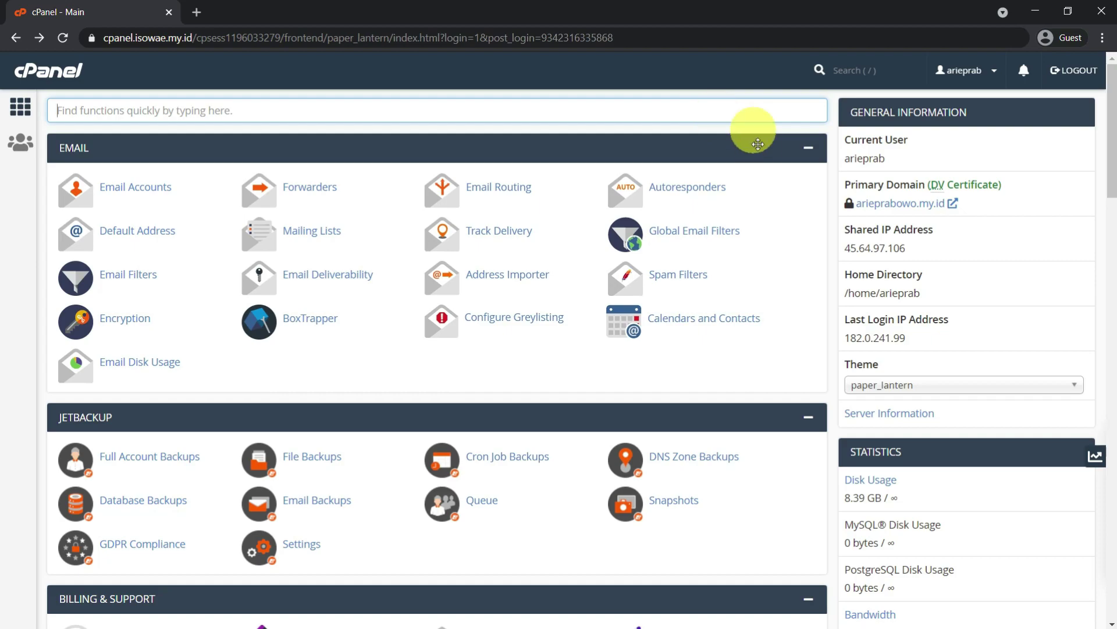
- Go to the cPanel home page showing the Email and JetBackup tools
left_click(745, 70)
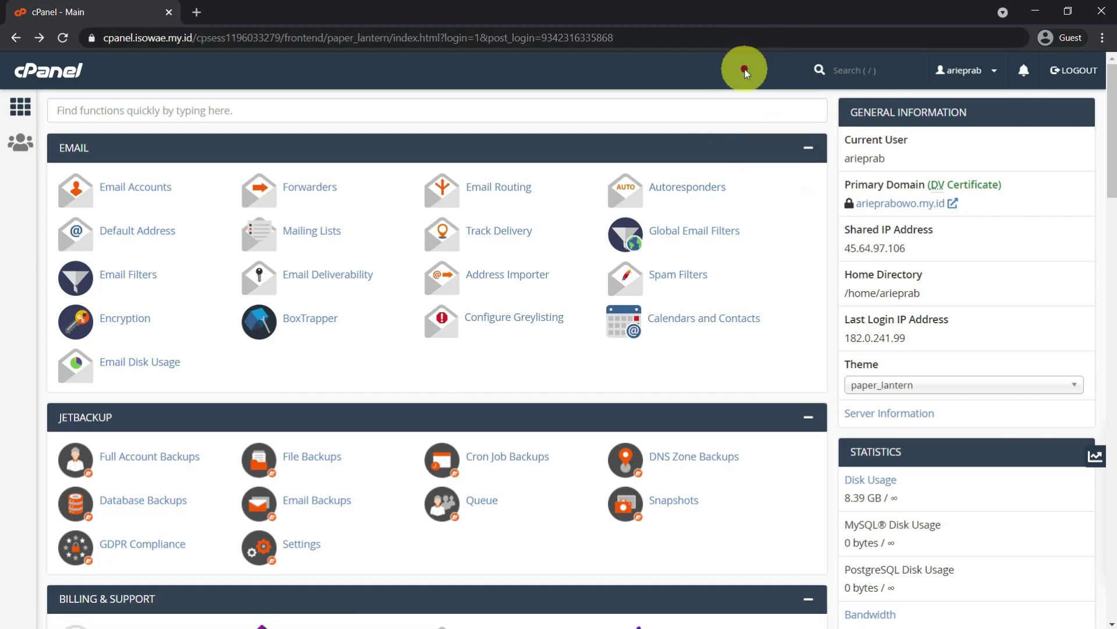
- Open WordPress in Softaculous Apps Installer and start its install form
scroll(739, 297, "down", 13)
scroll(735, 306, "down", 13)
left_click(378, 319)
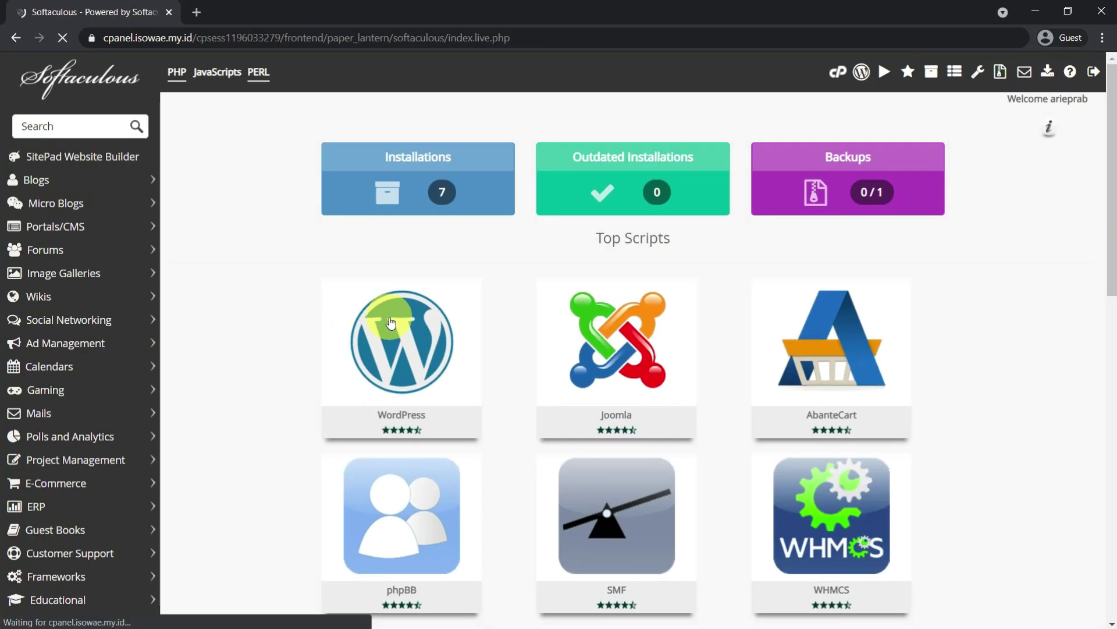
mouse_move(390, 323)
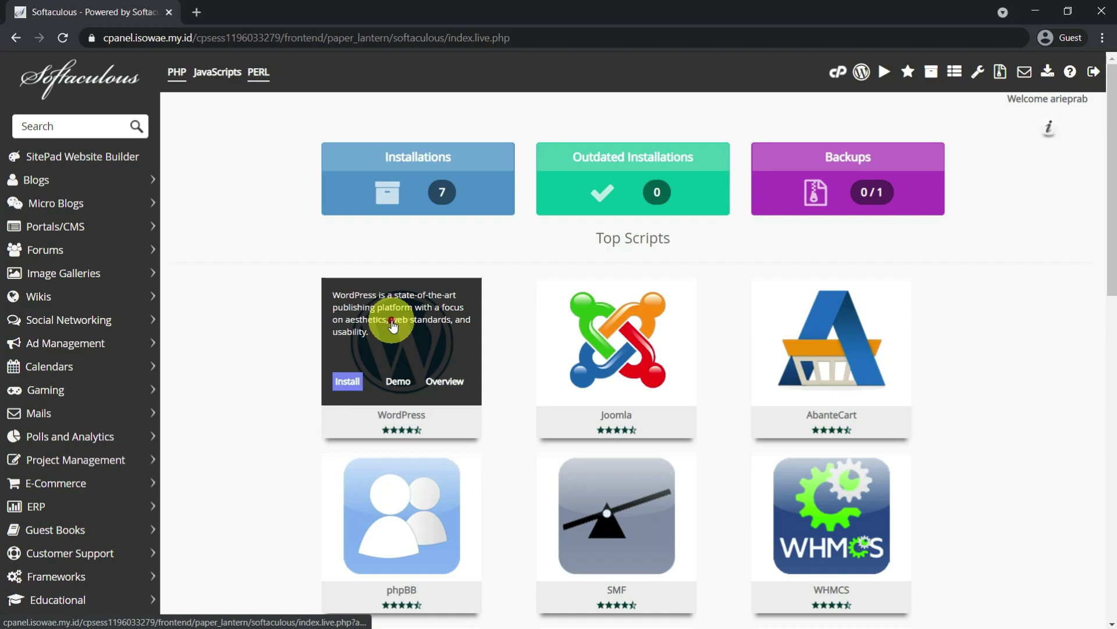
left_click(392, 325)
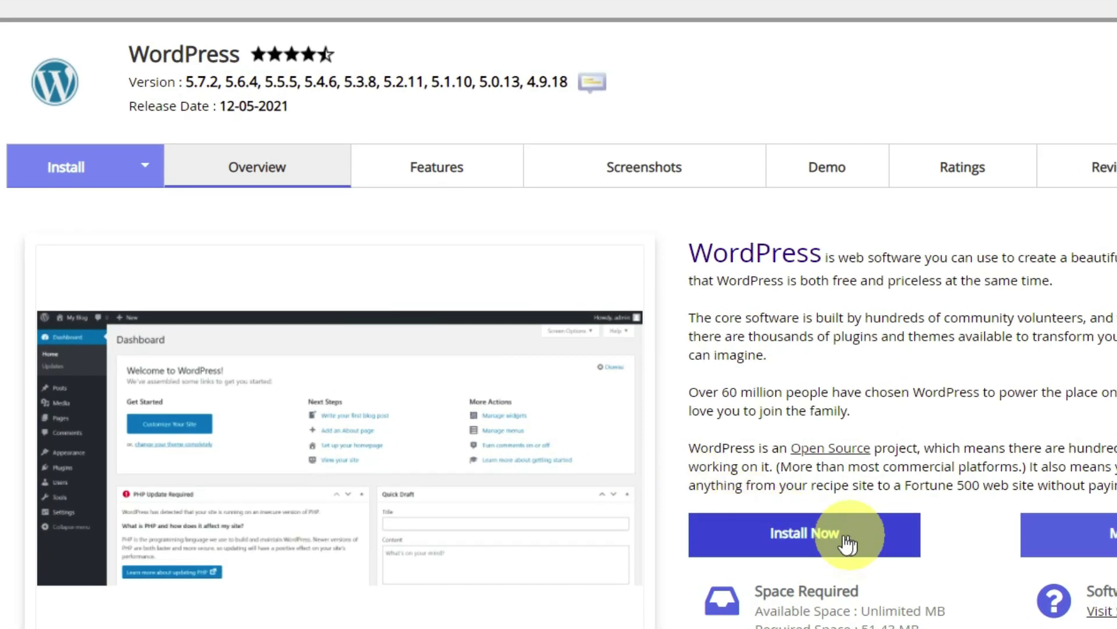
left_click(822, 531)
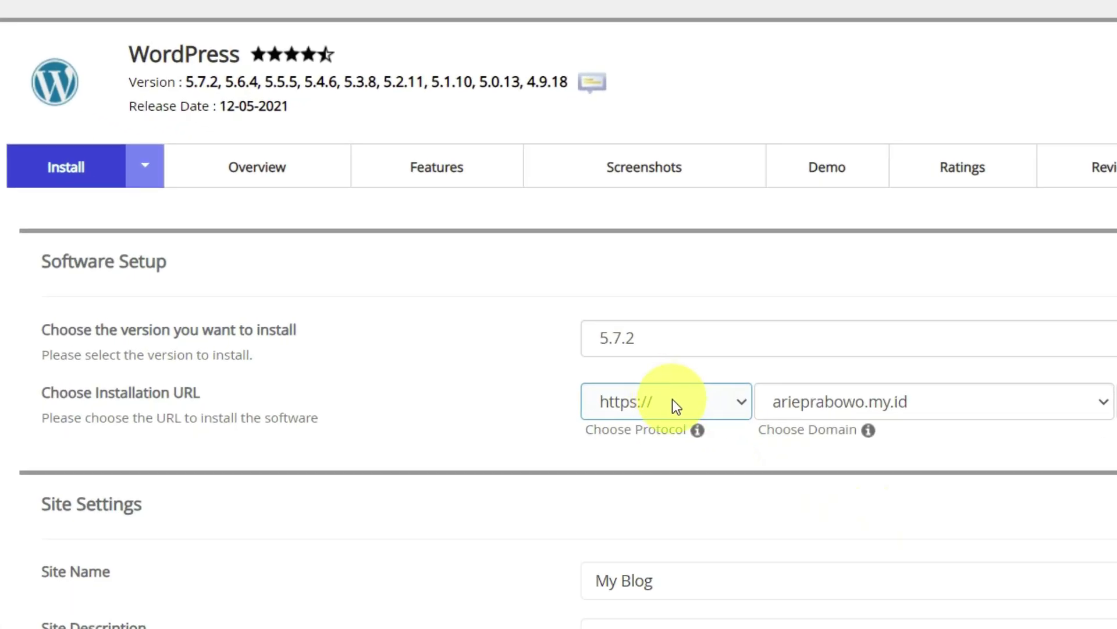
left_click(665, 372)
left_click(723, 398)
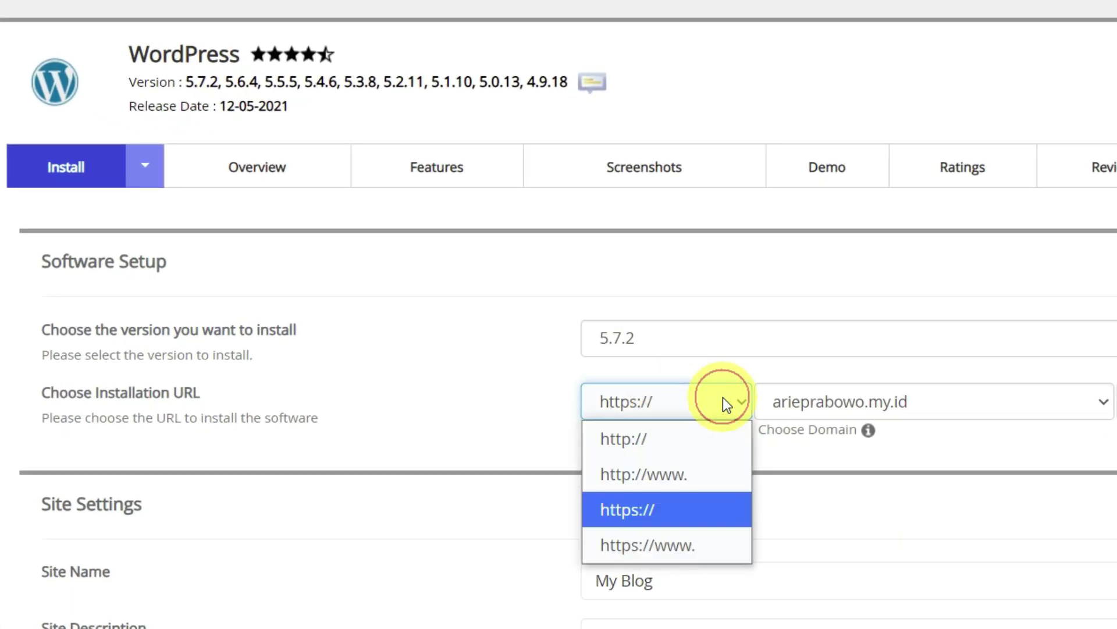
left_click(696, 517)
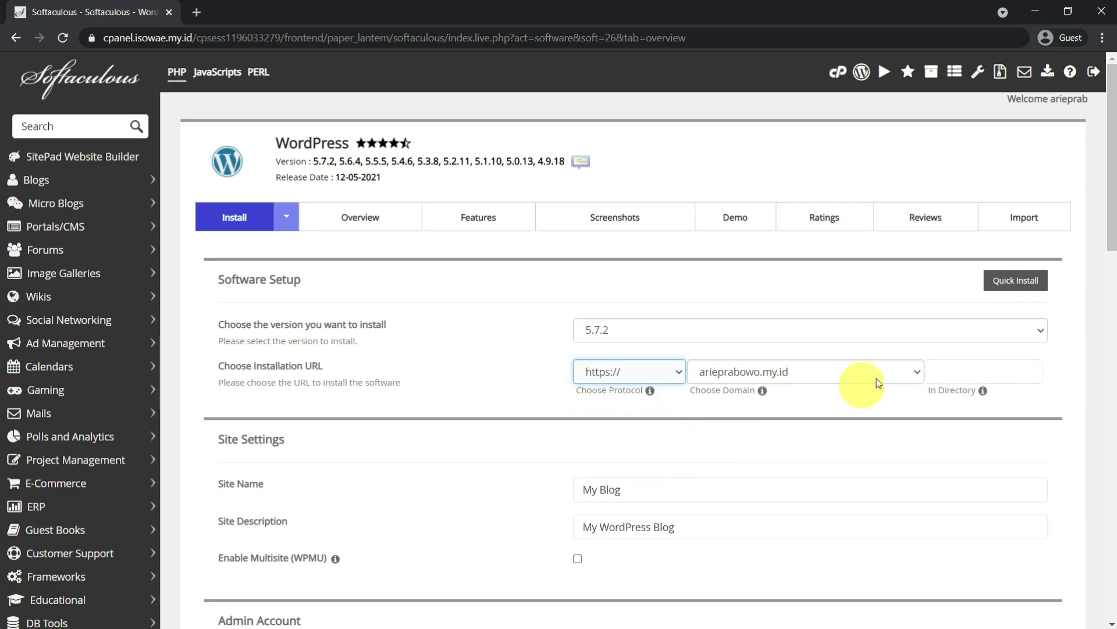
left_click(908, 374)
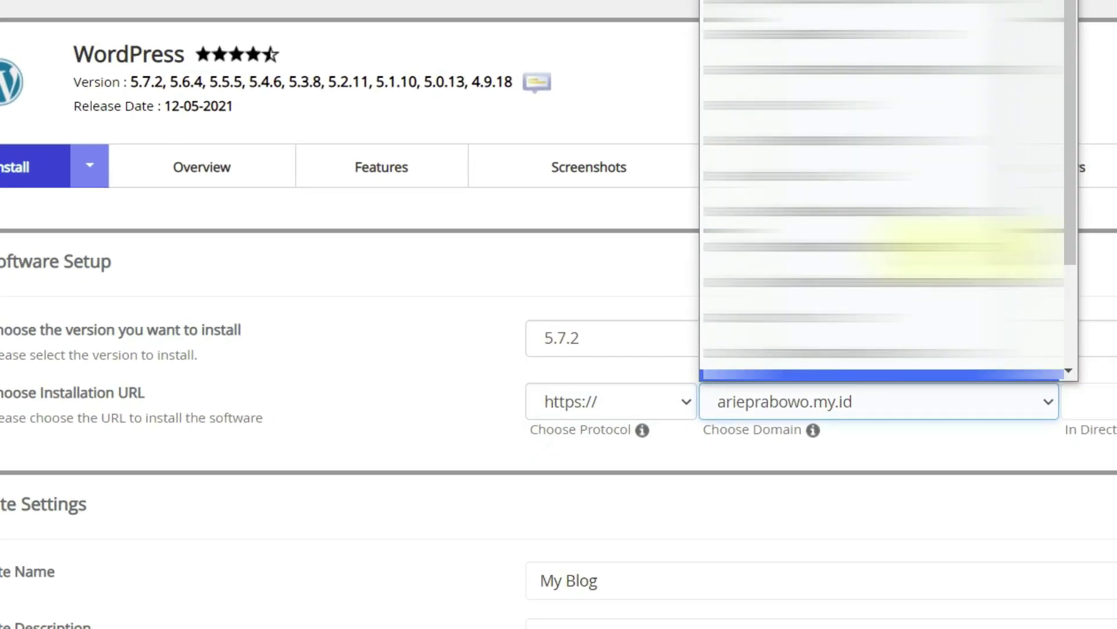
left_click(873, 103)
- Name the site 'Toko Online' with the description 'Menyediakan Kebutuhan Anda'
left_click(733, 495)
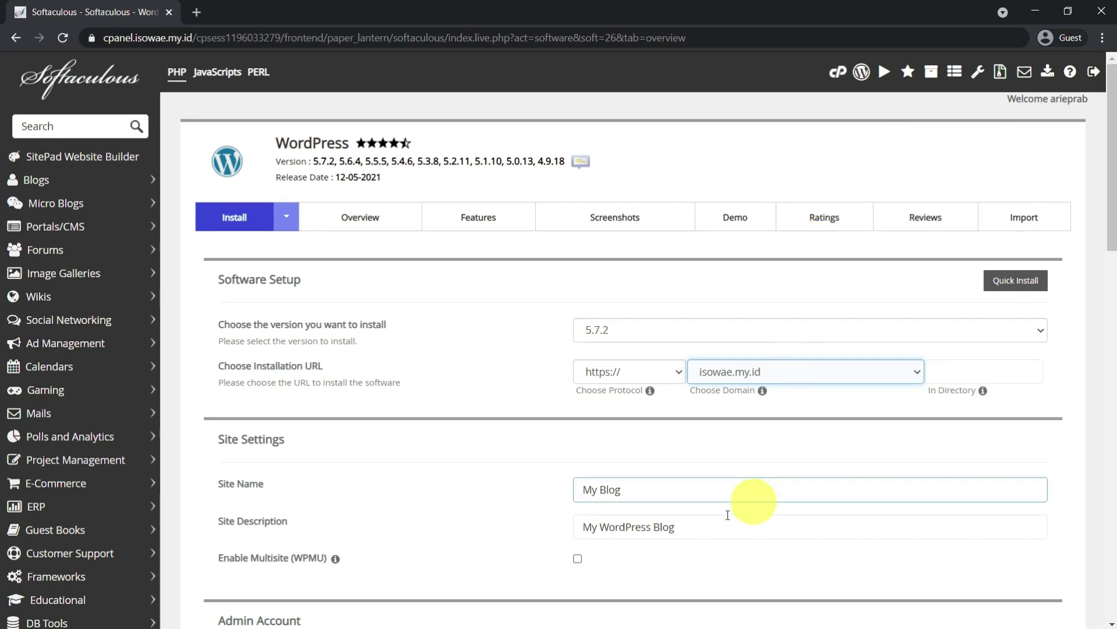
scroll(688, 490, "down", 3)
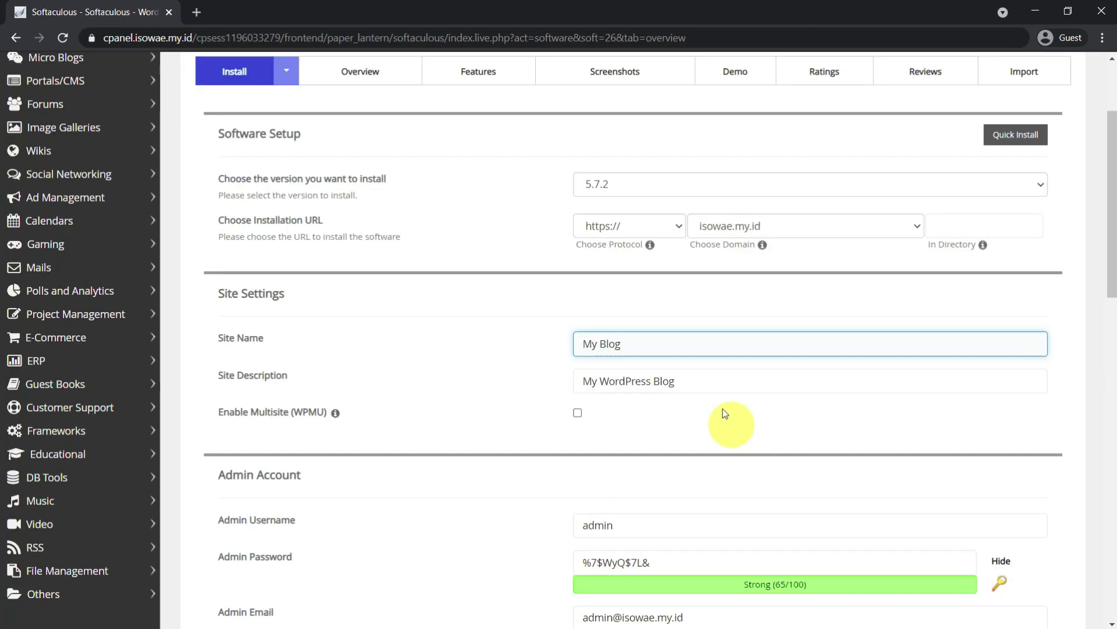
key("ctrl+a")
type("Toko Online")
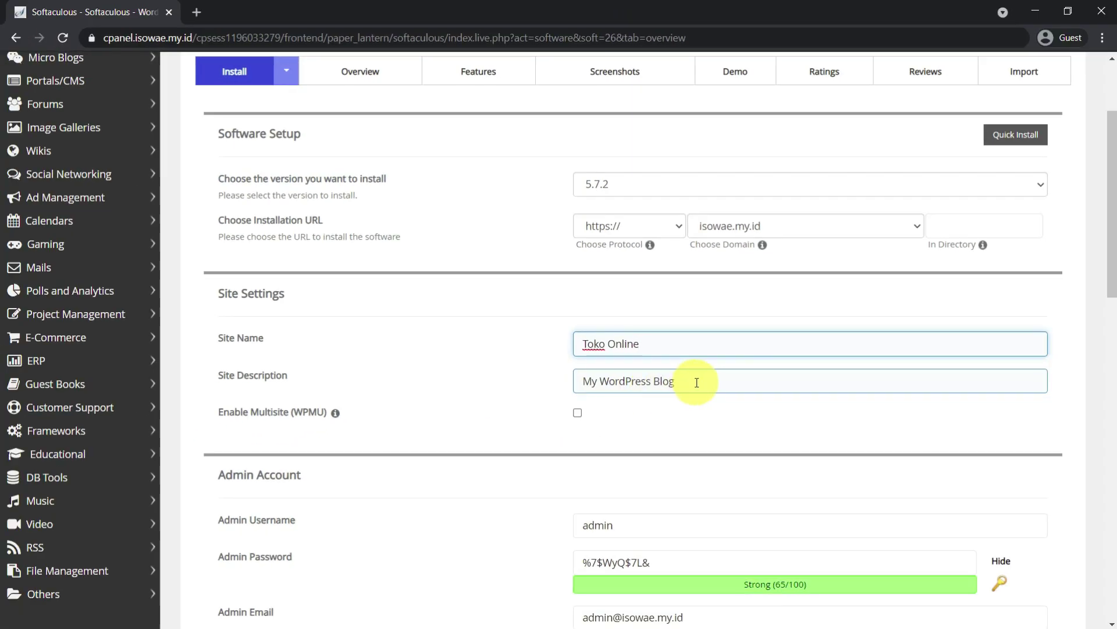
left_click_drag(697, 382, 565, 385)
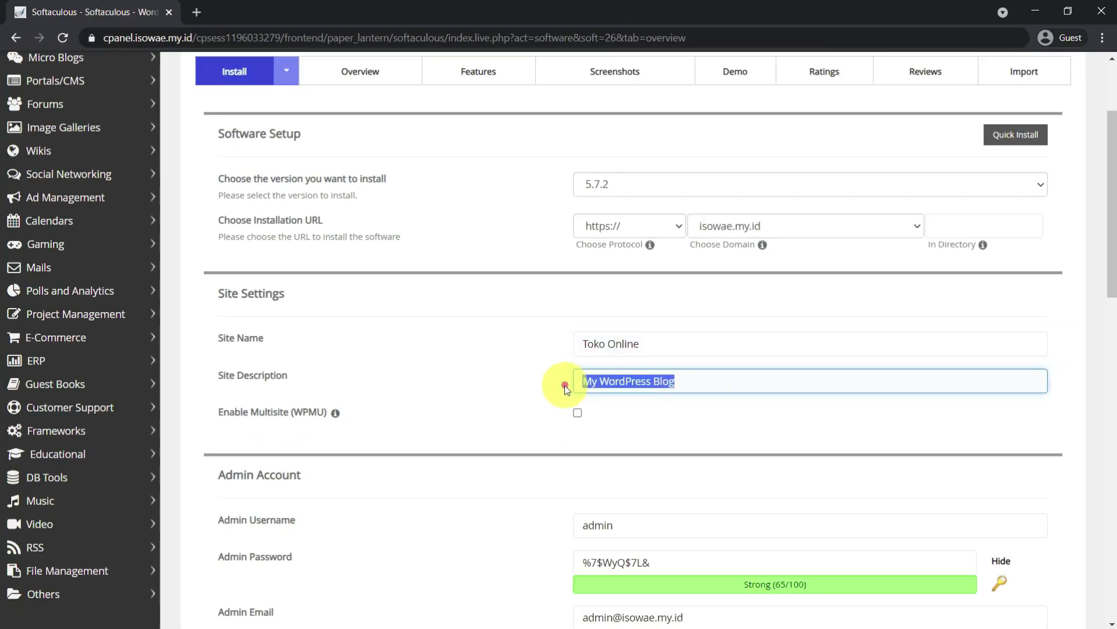
type("Menyediakan Kebutuhan Anda")
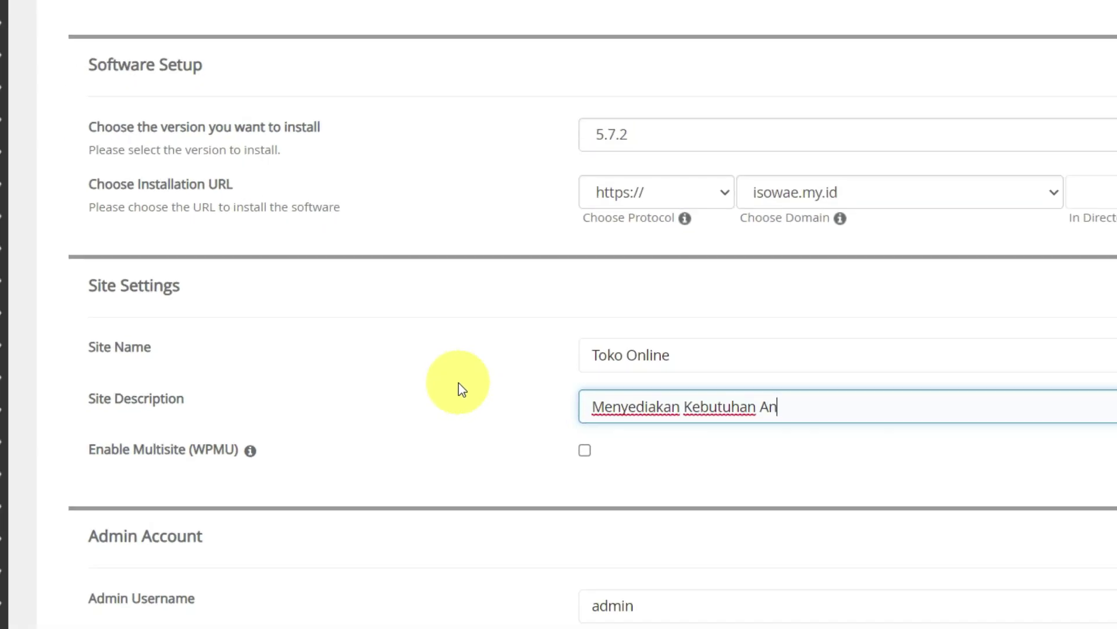
- Enter a new admin username, password and e-mail, and select the Classic Editor plugin
scroll(485, 366, "down", 3)
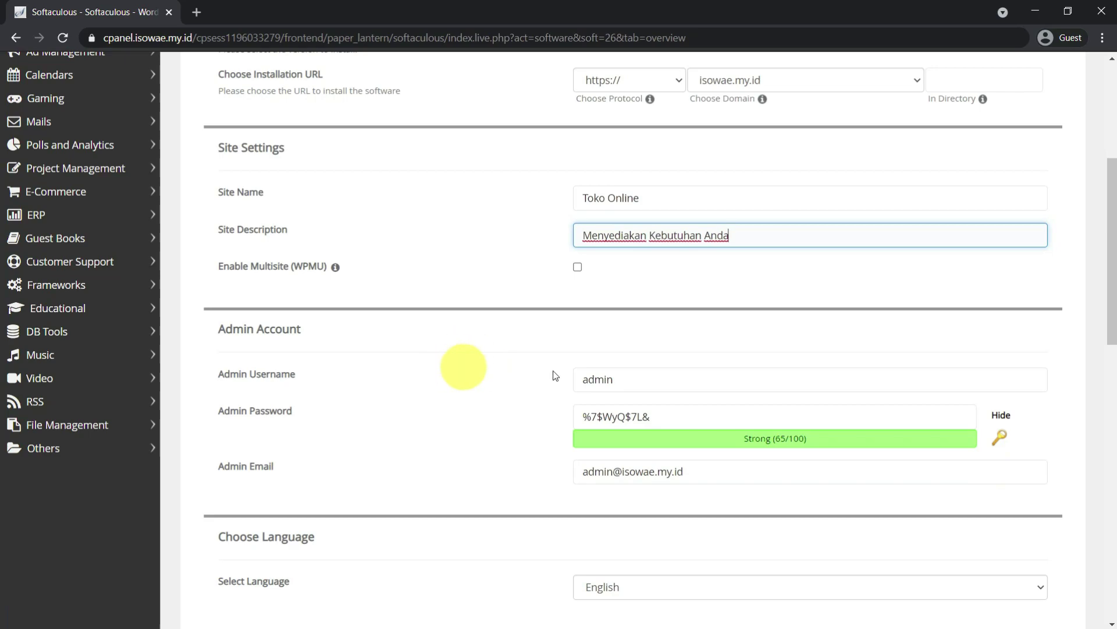
left_click(669, 378)
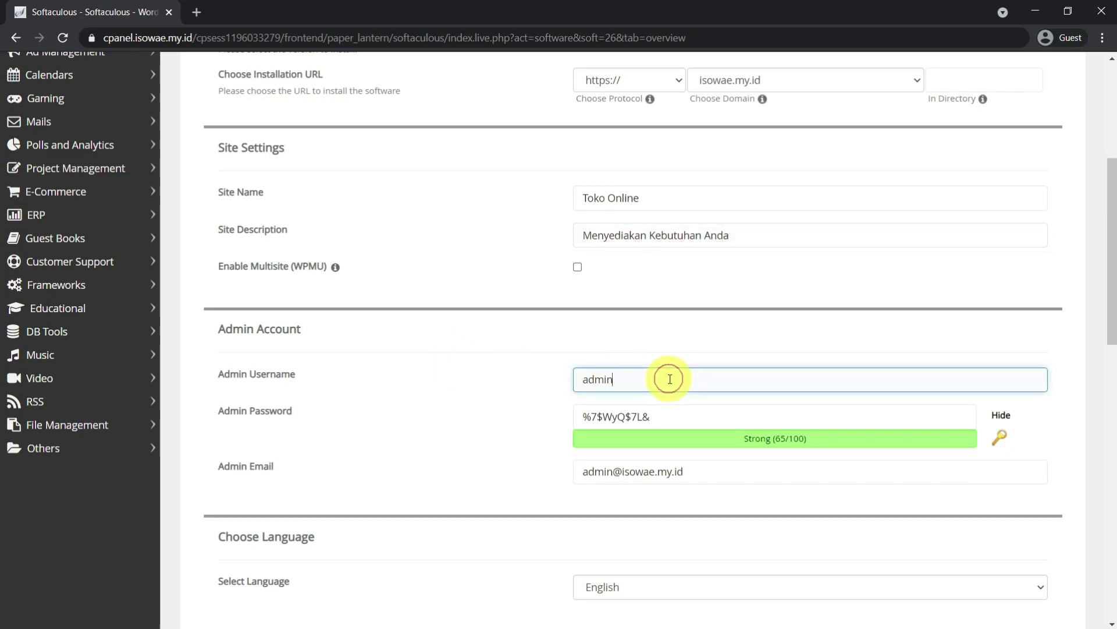
type("toko")
triple_click(598, 416)
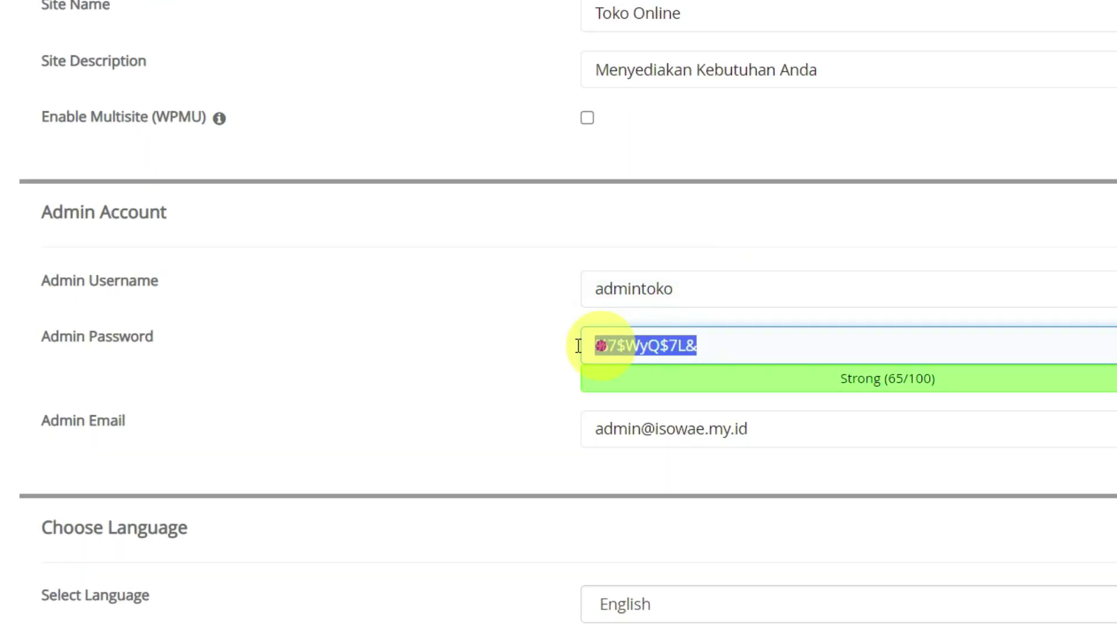
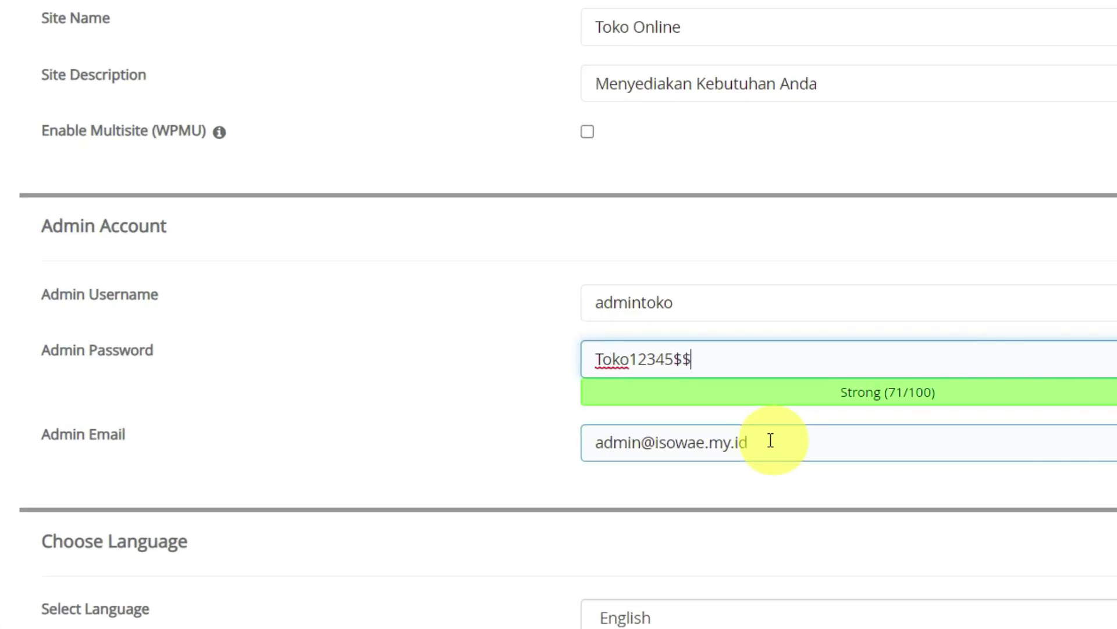
left_click_drag(698, 401, 589, 403)
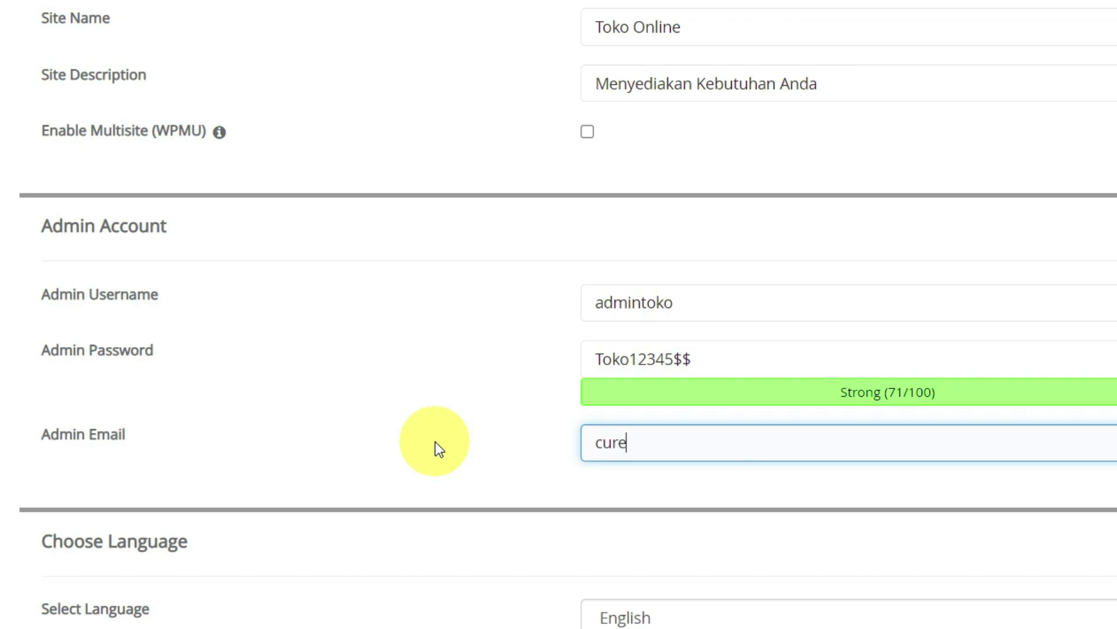
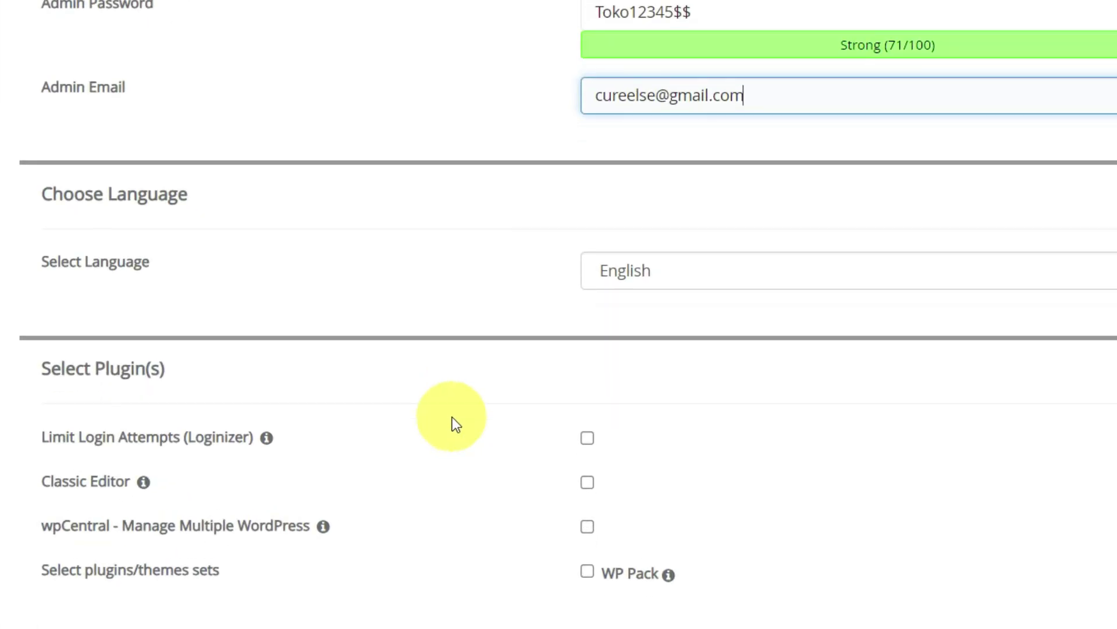
scroll(452, 417, "down", 1)
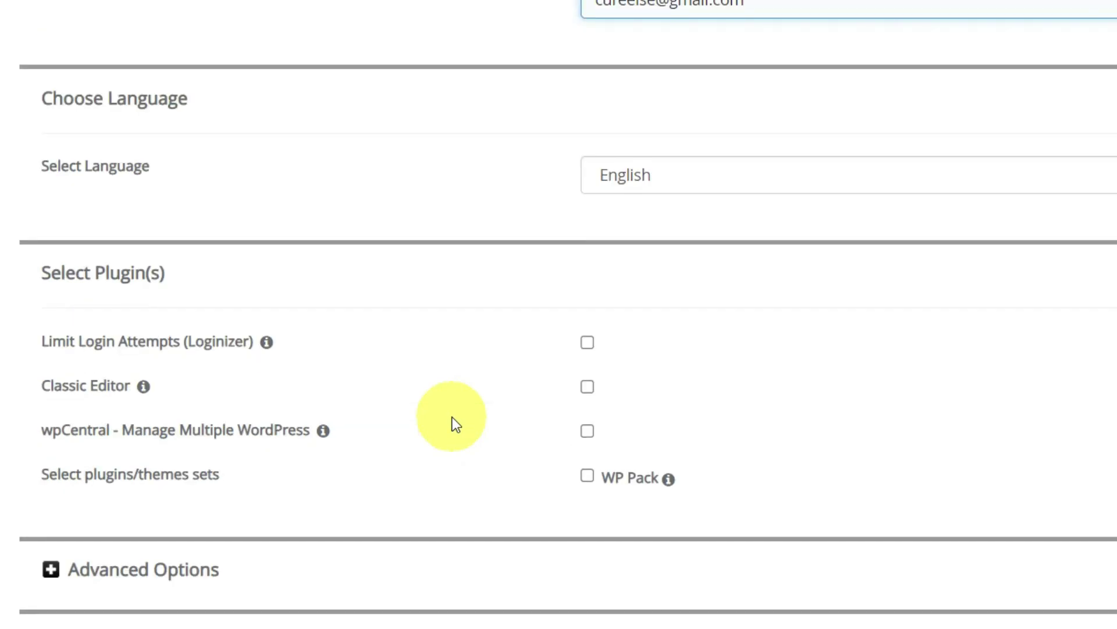
left_click(587, 387)
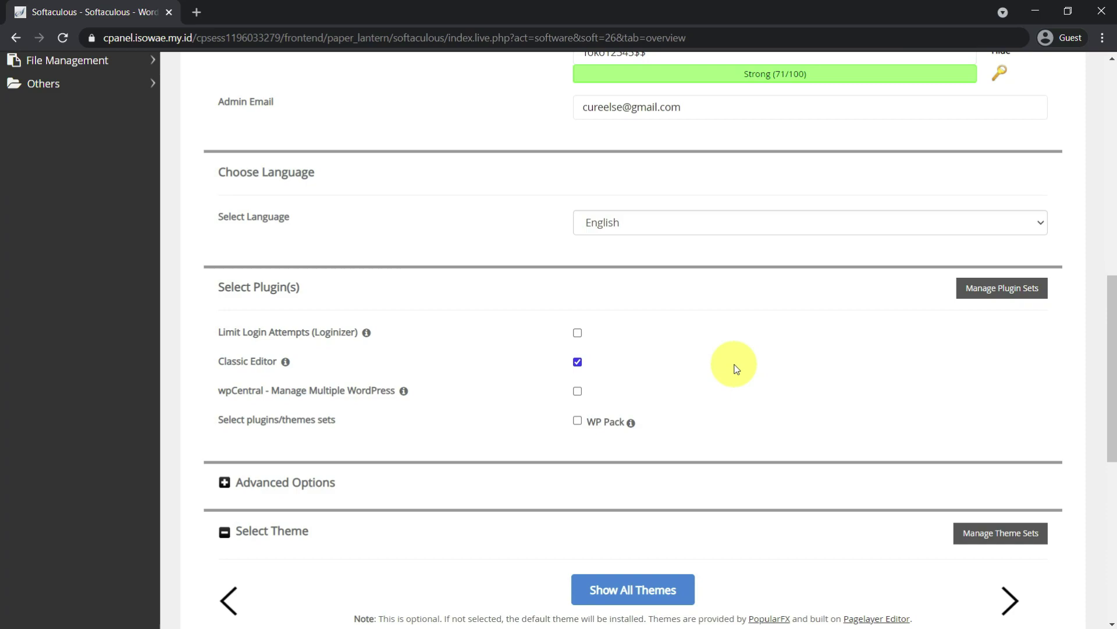
- Submit the Softaculous form and wait for the installation success page
scroll(736, 368, "down", 5)
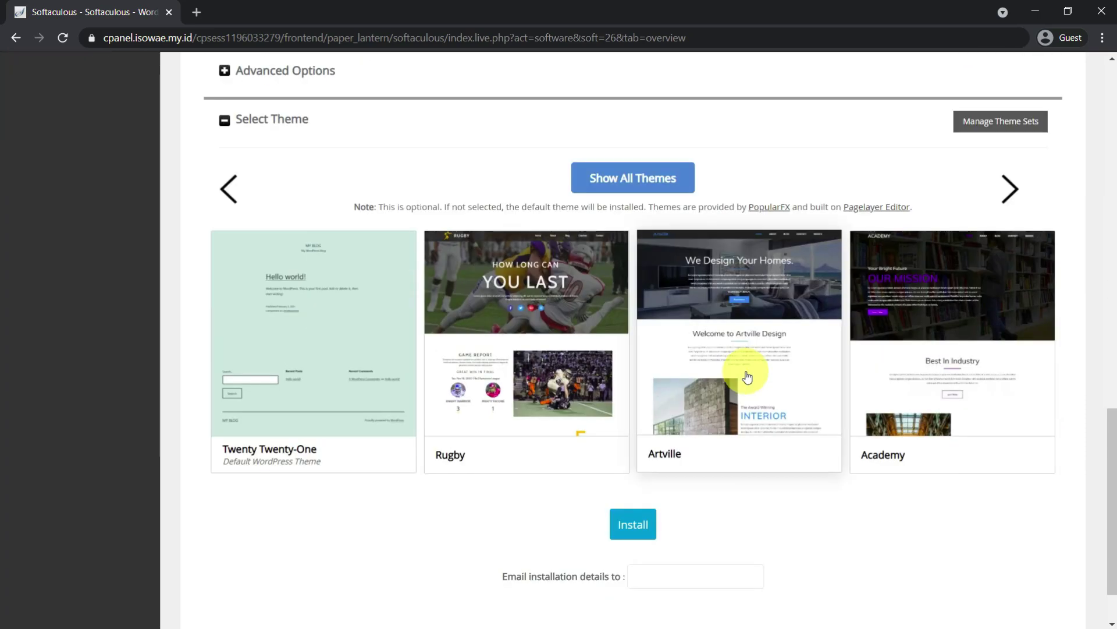
scroll(748, 377, "down", 1)
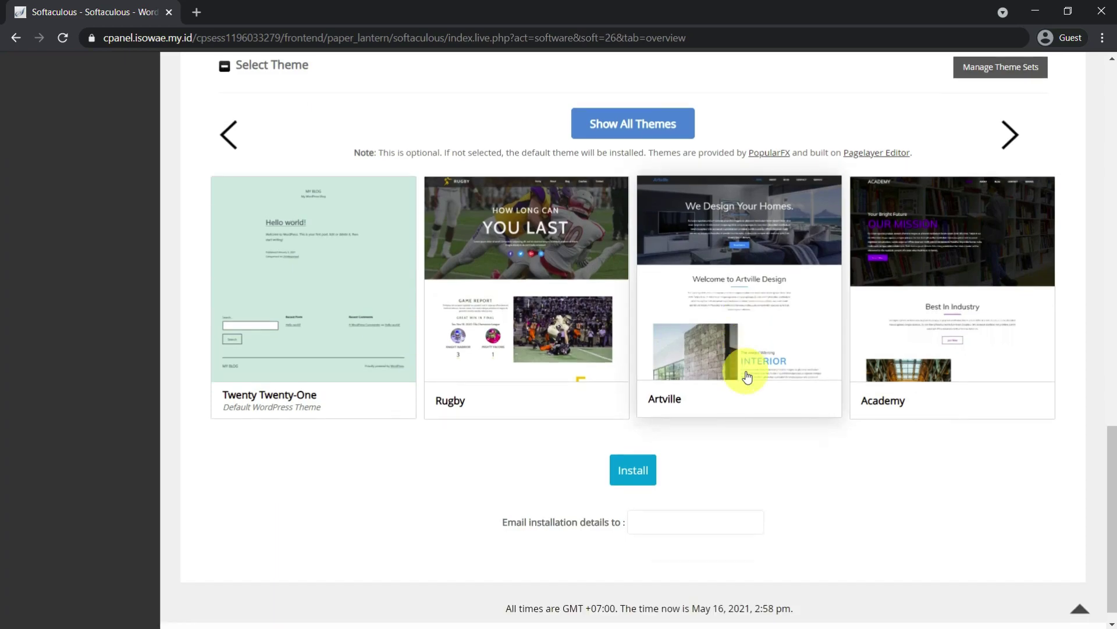
left_click(626, 457)
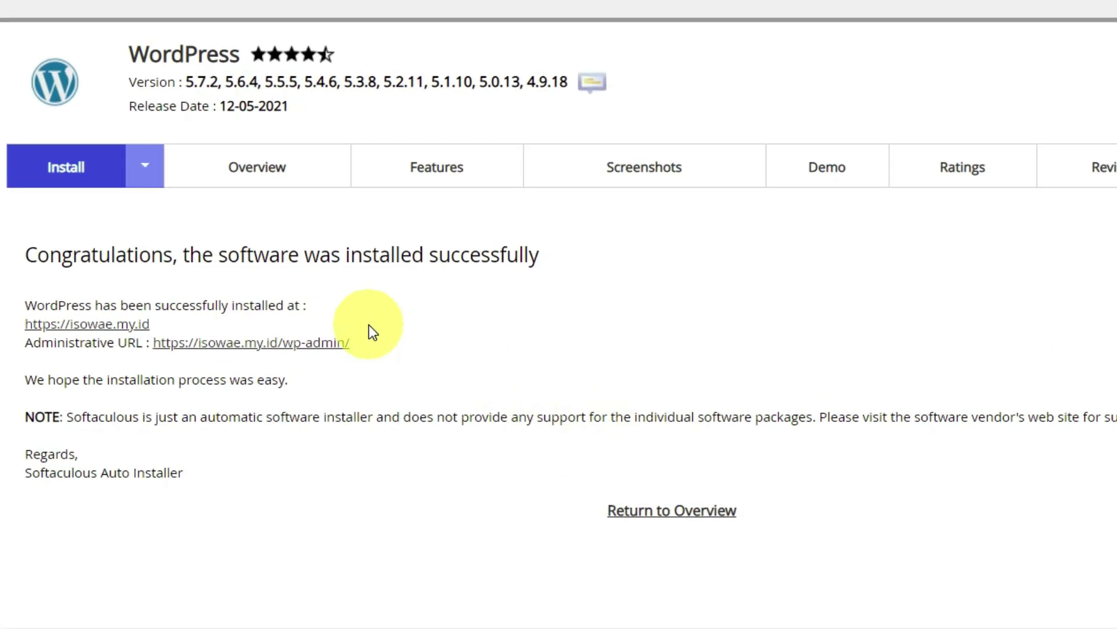
- Open the isowae.my.id homepage, then the site's wp-admin dashboard from Softaculous
left_click(125, 326)
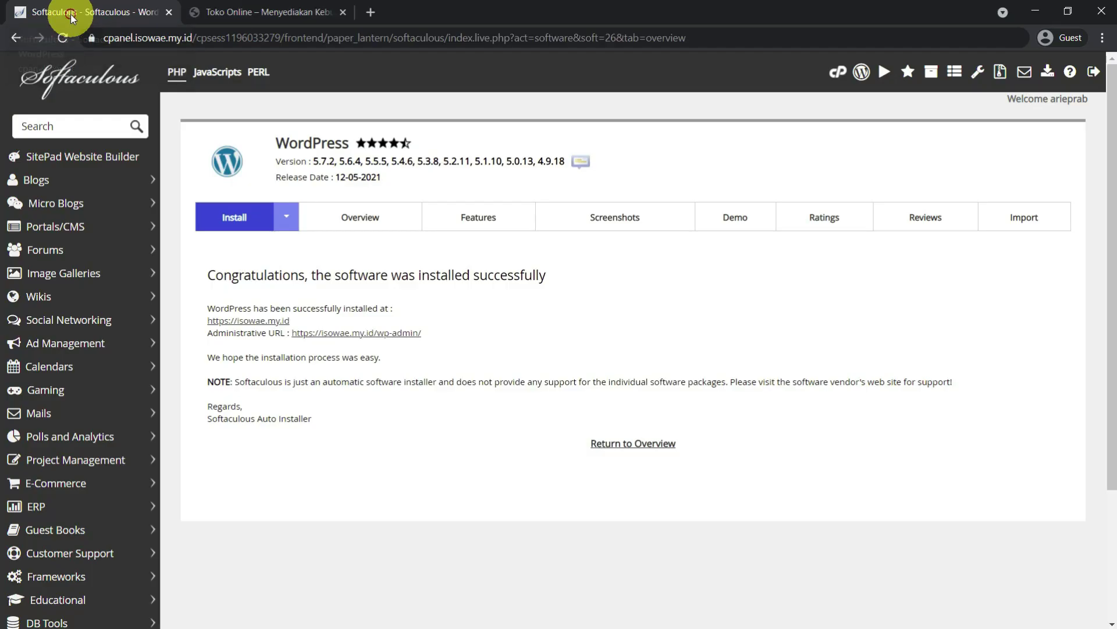
left_click(71, 14)
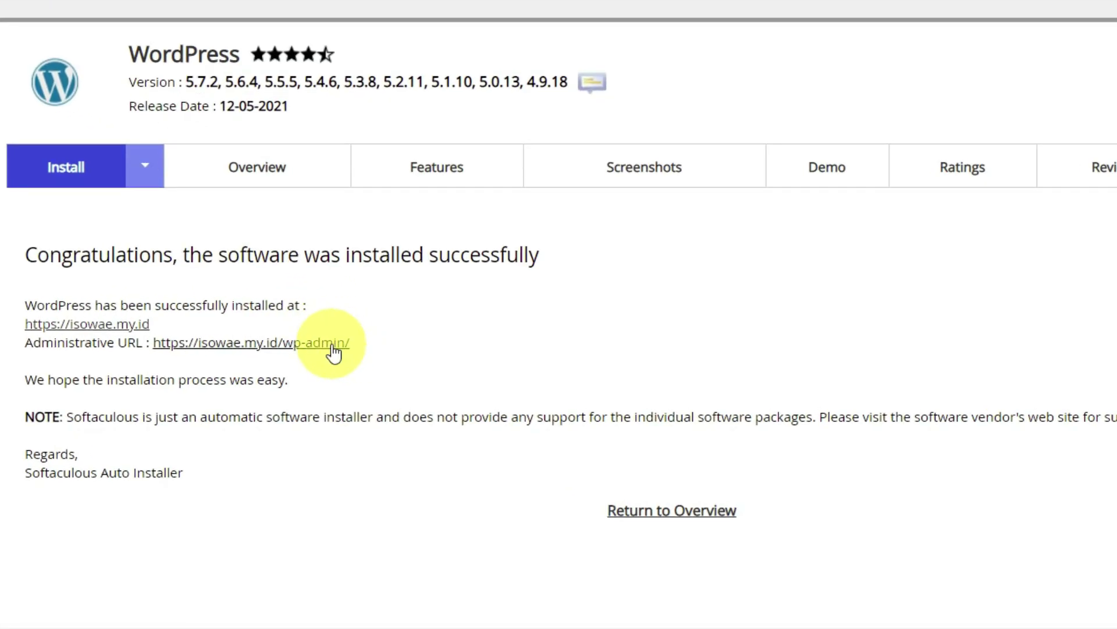
left_click(331, 343)
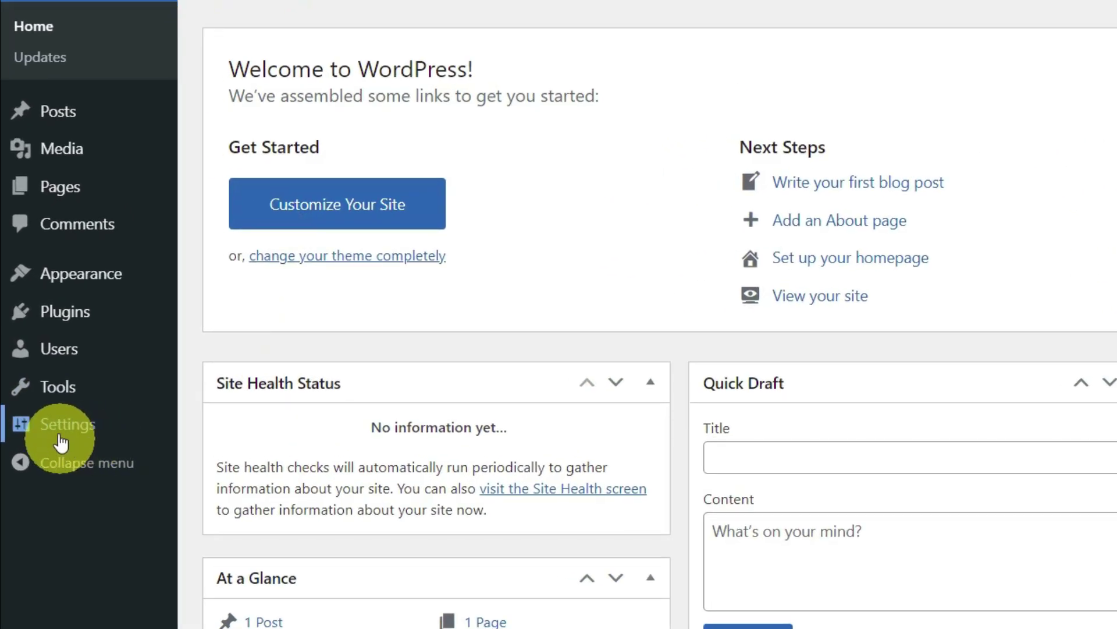
mouse_move(44, 395)
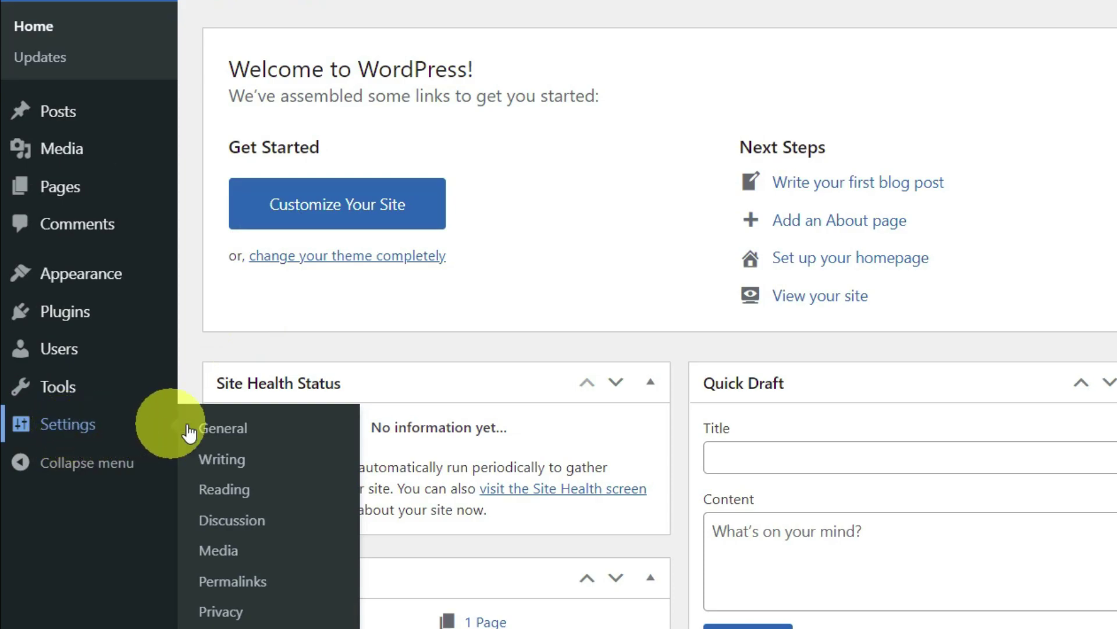
- Set the site timezone to UTC+7 in General Settings
left_click(237, 432)
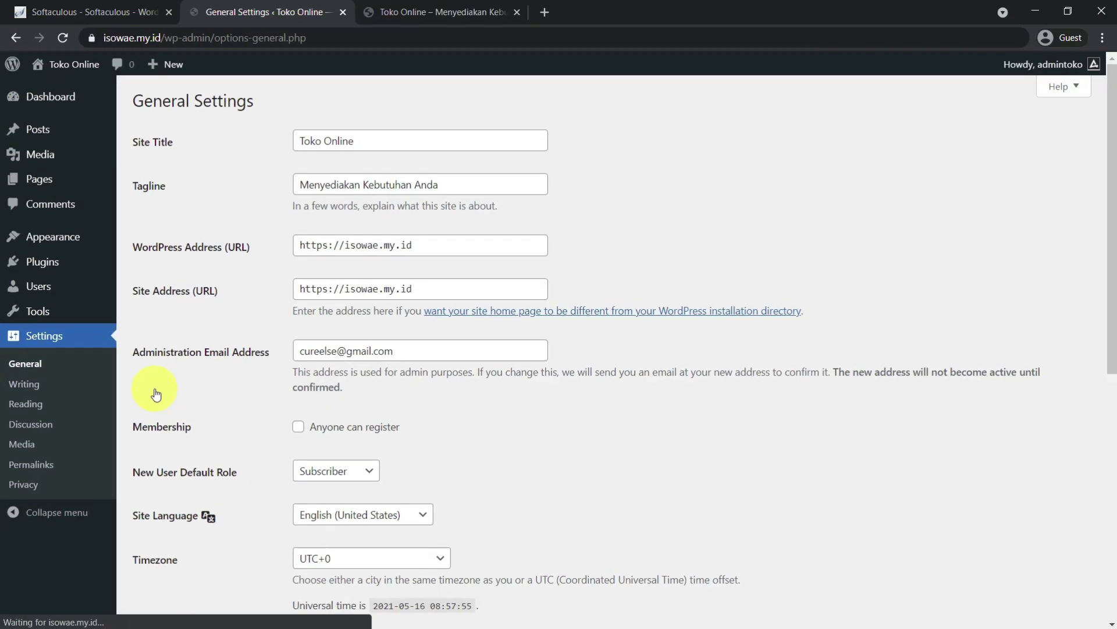
scroll(624, 204, "down", 3)
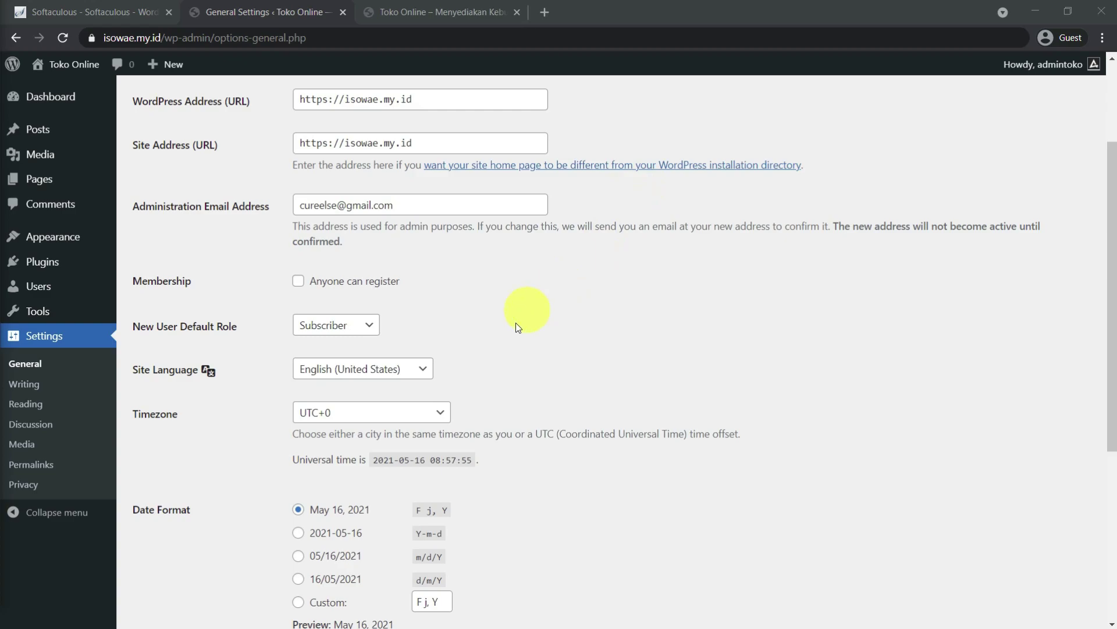
left_click(440, 414)
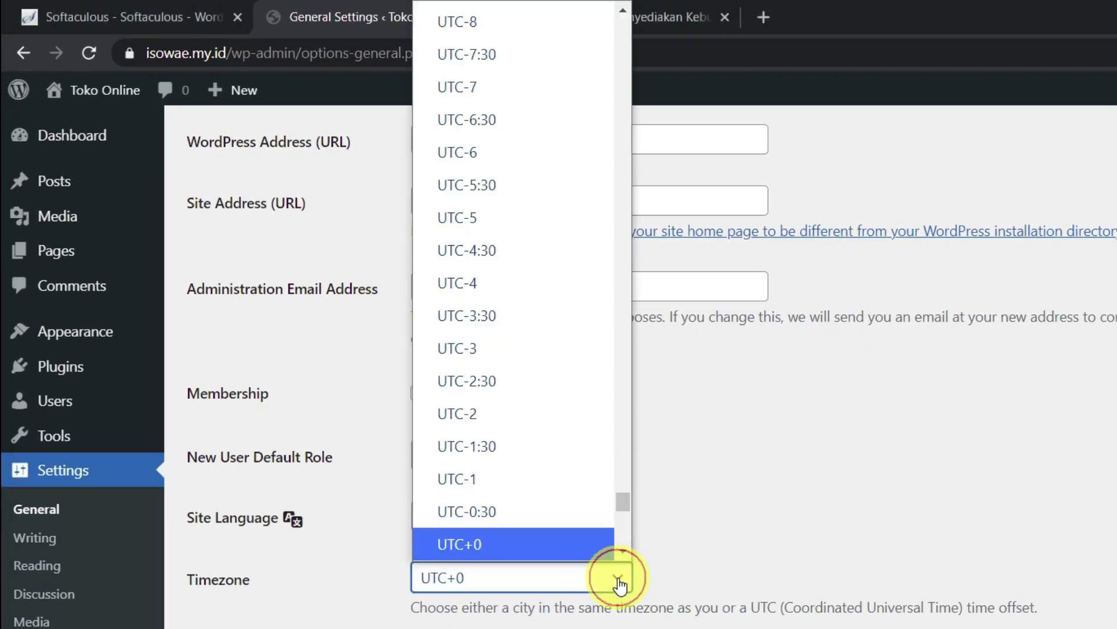
scroll(571, 399, "down", 15)
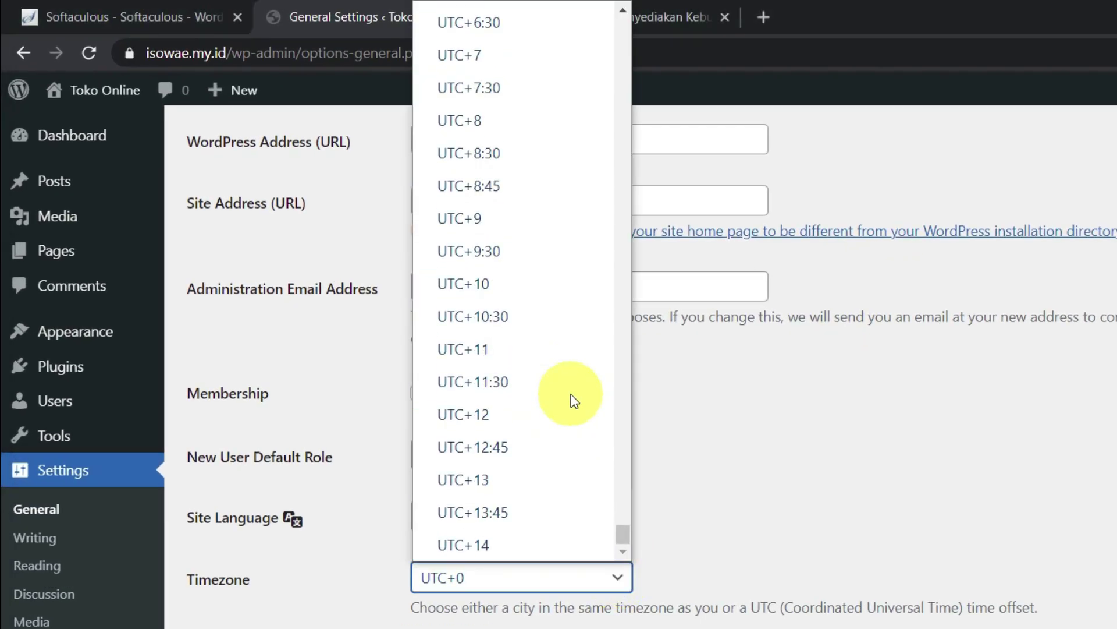
left_click(511, 55)
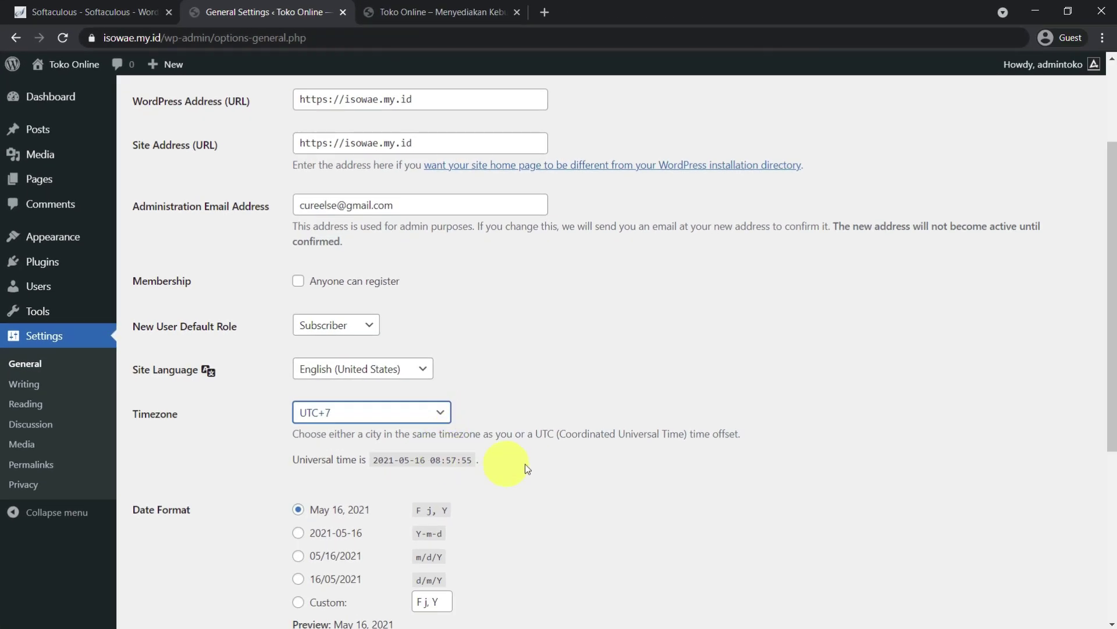
- Use the custom j F Y date format and H:i 24-hour time, then save
scroll(525, 463, "down", 4)
left_click(459, 385)
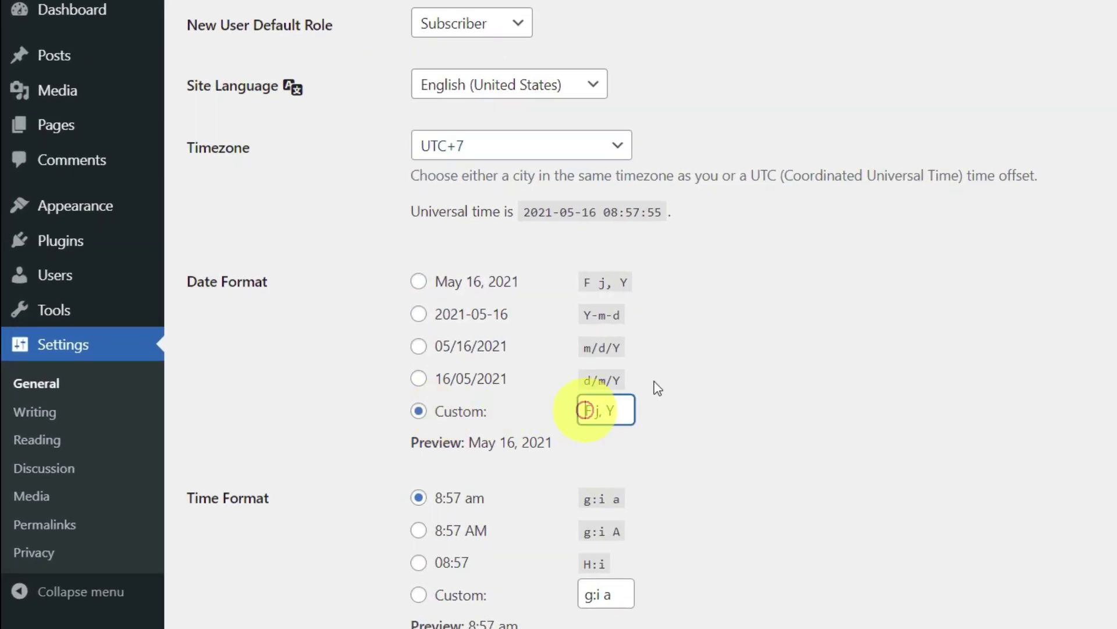
key("Right")
key("Right")
key("shift+Right")
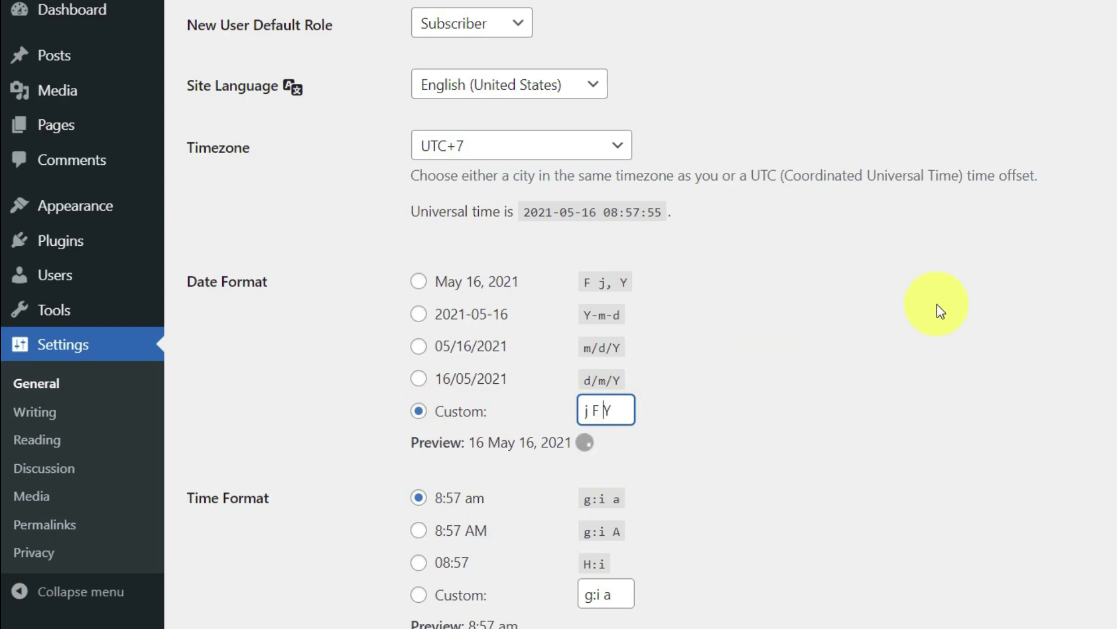
scroll(599, 397, "down", 1)
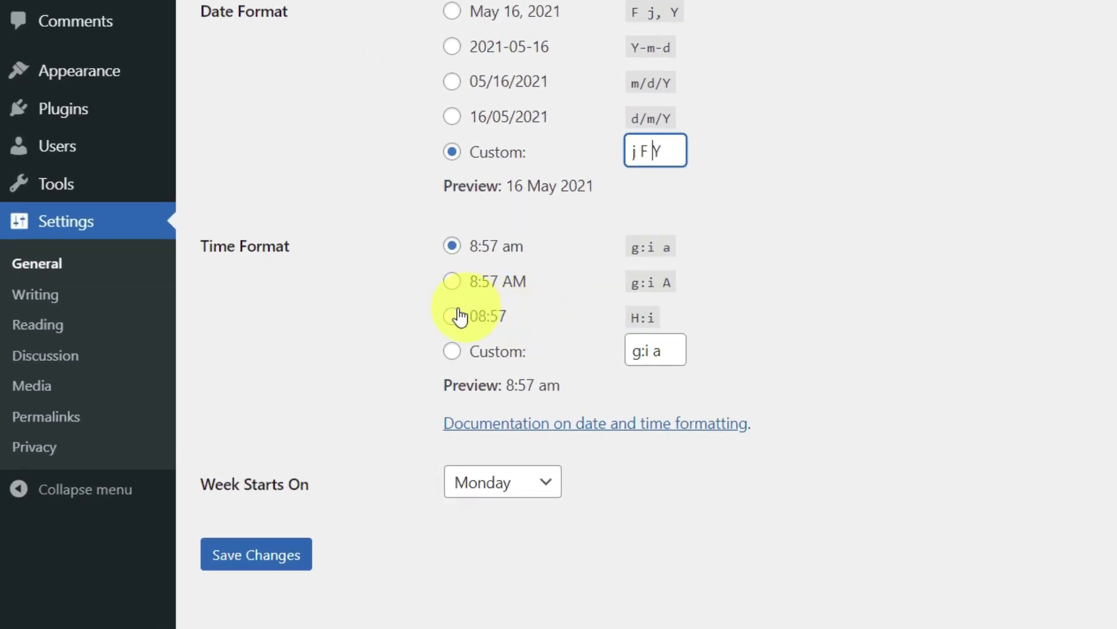
left_click(451, 317)
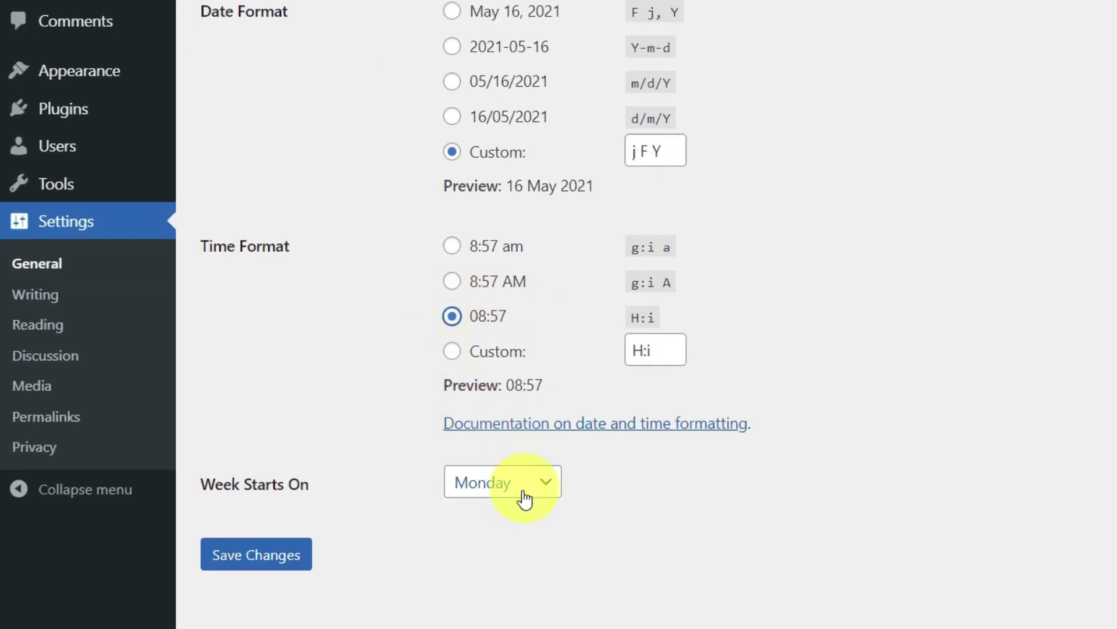
left_click(255, 558)
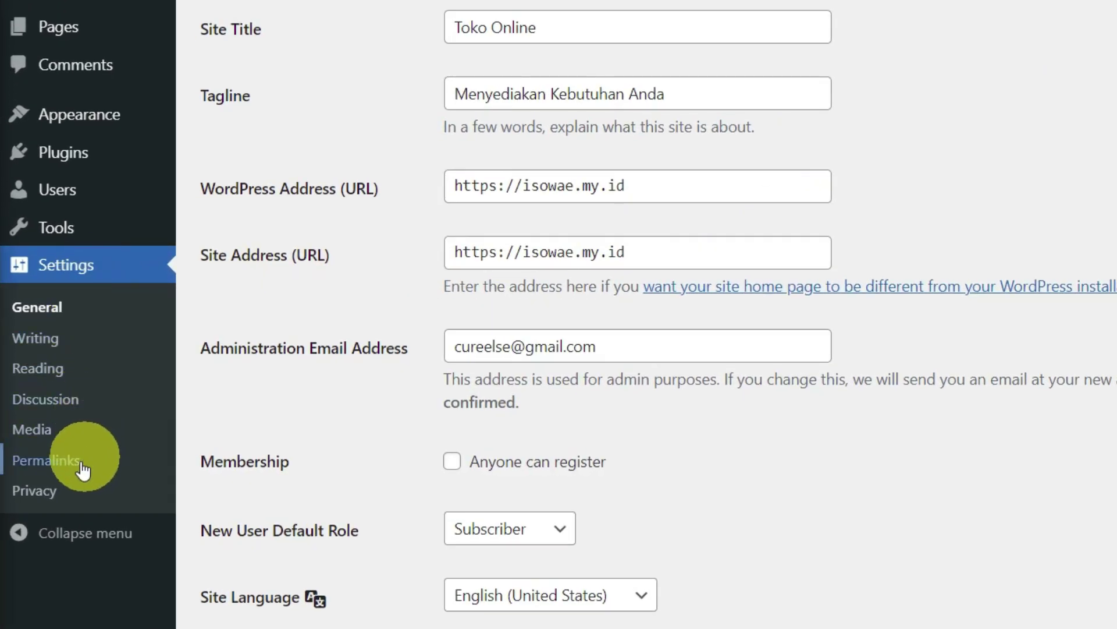
left_click(66, 465)
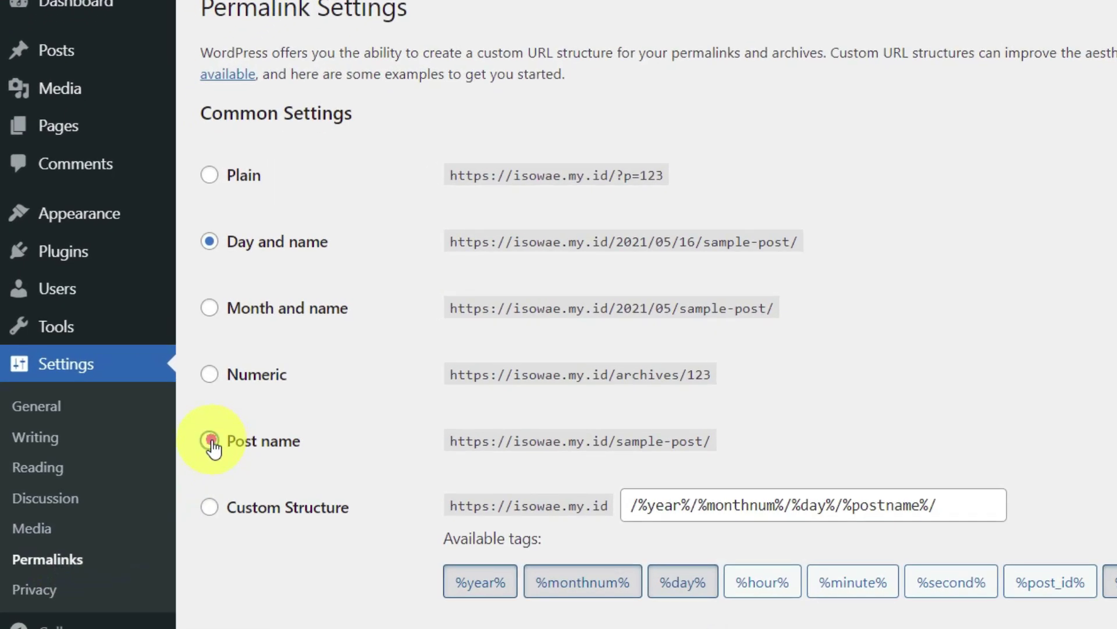
- Choose the Post name permalink structure (/%postname%/) and save it
left_click(140, 388)
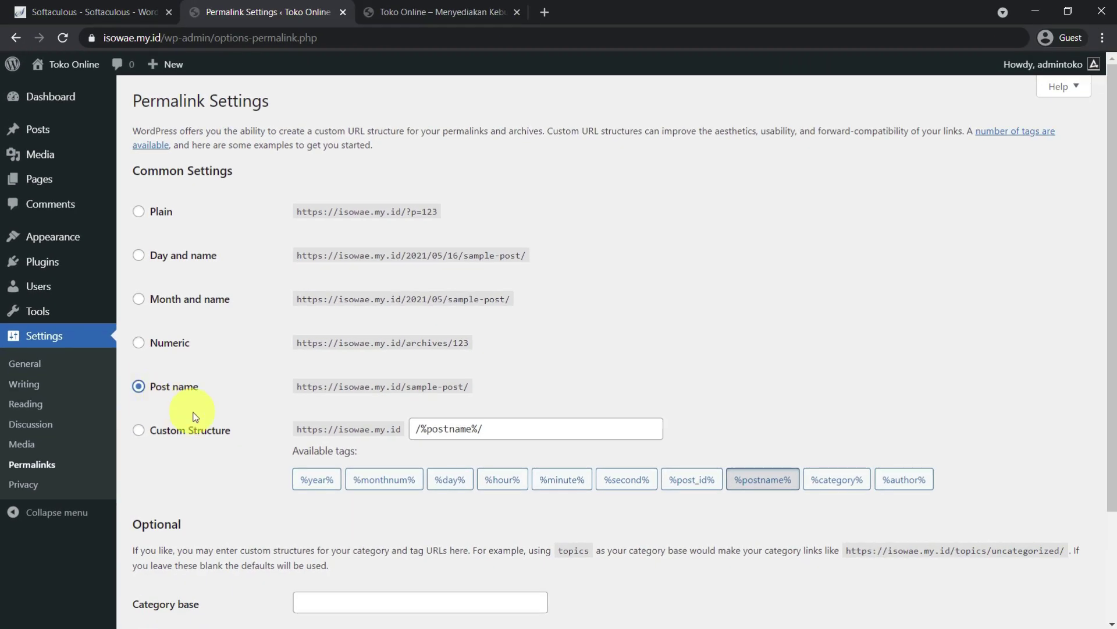
scroll(314, 489, "down", 3)
left_click(262, 532)
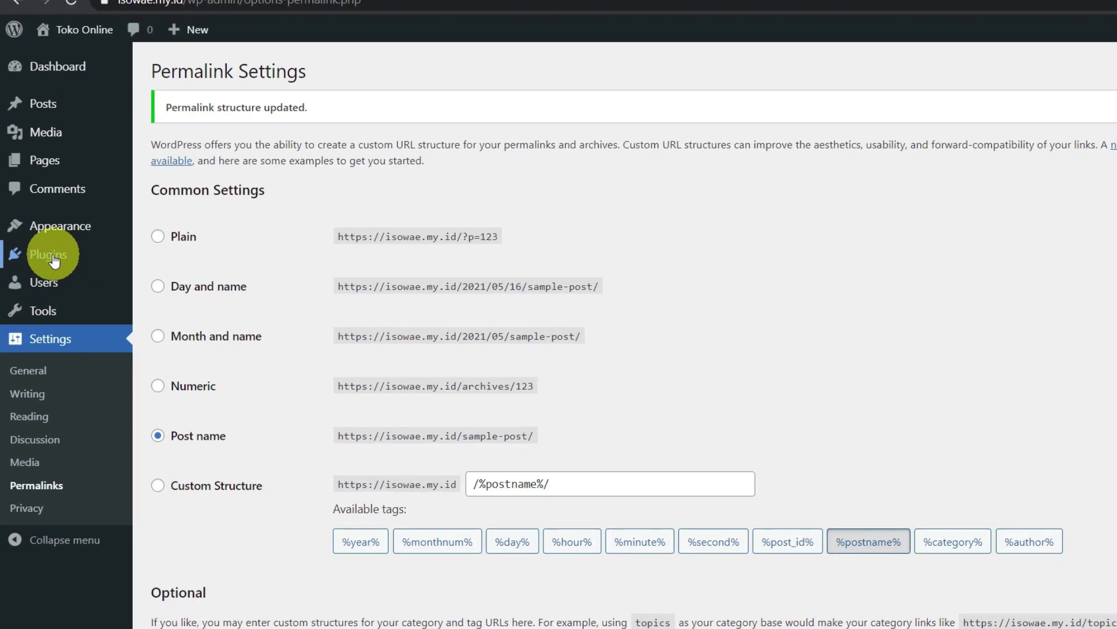
mouse_move(71, 263)
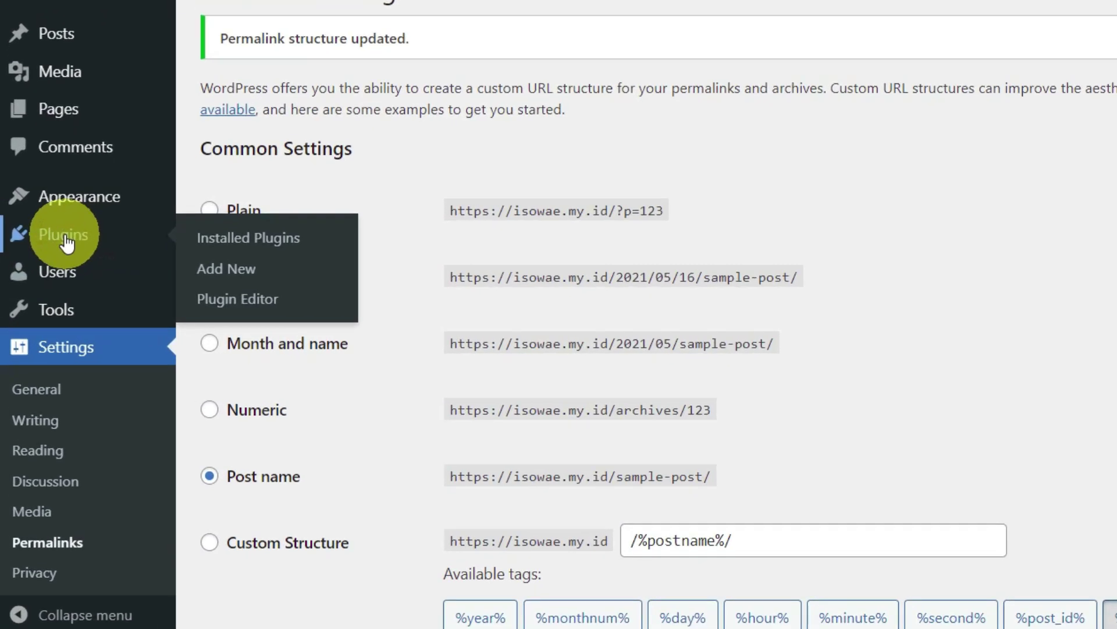
- Install and activate the Really Simple SSL plugin and turn SSL on
left_click(252, 270)
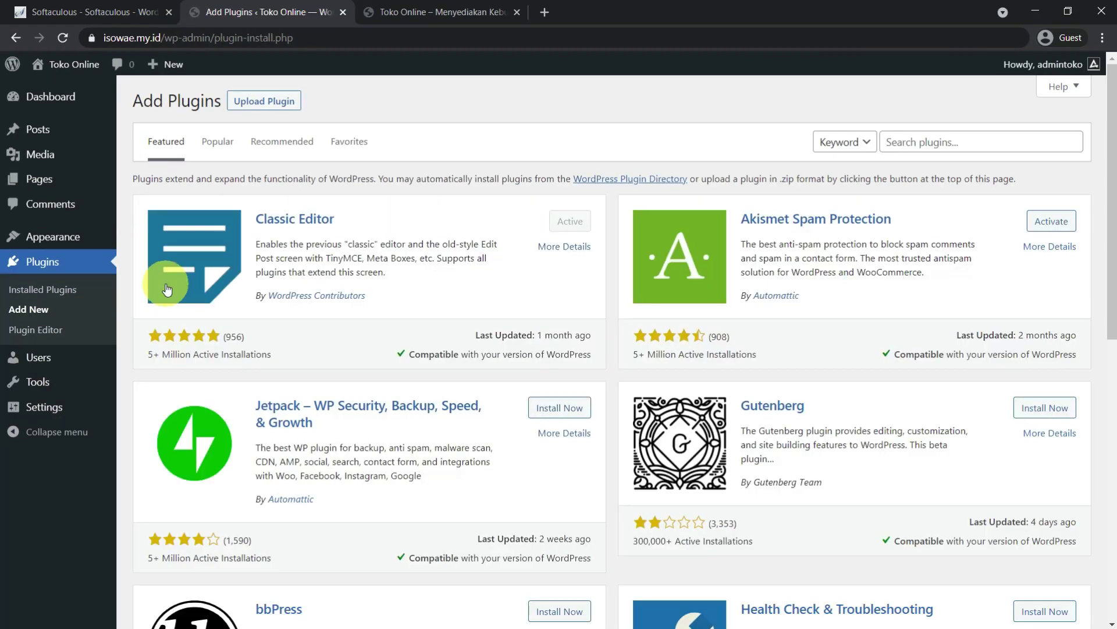
left_click(923, 142)
type("really simple ssl")
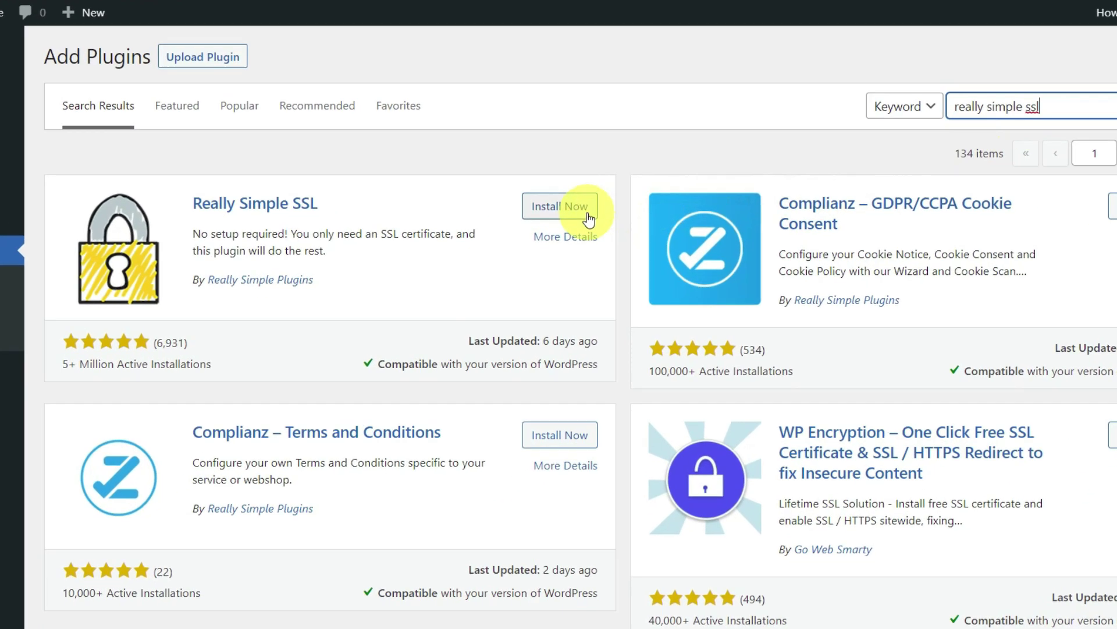
left_click(580, 229)
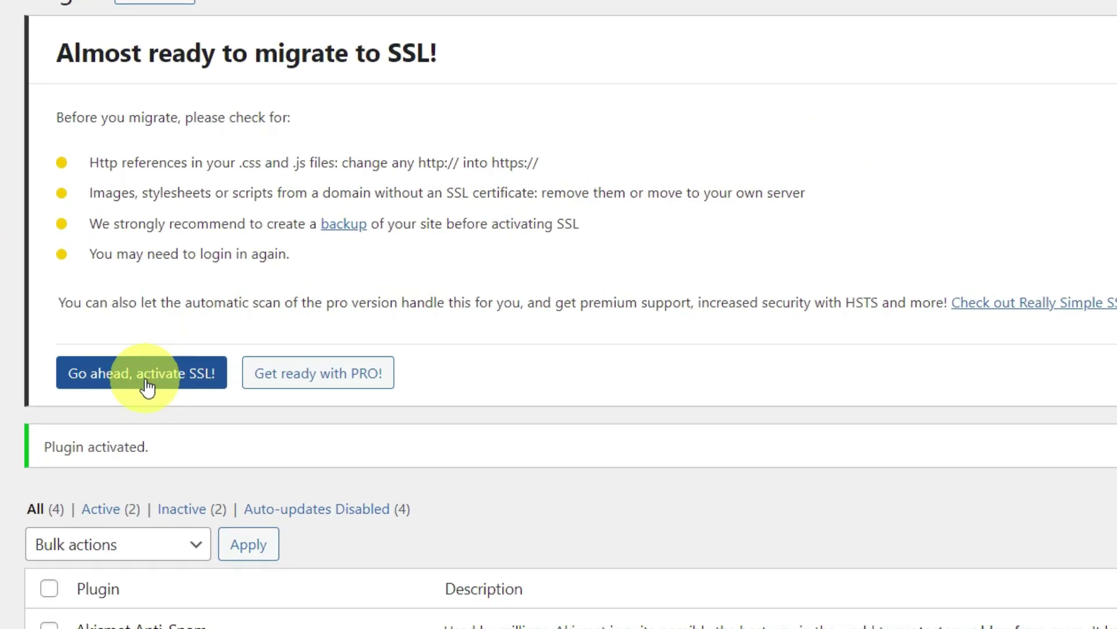
left_click(212, 355)
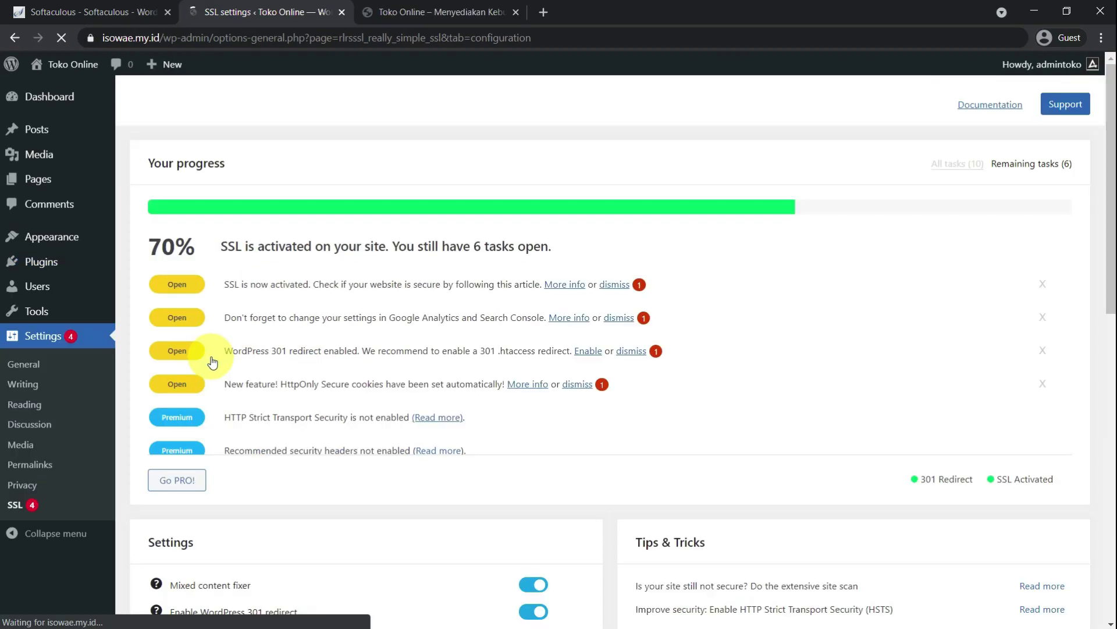
- Enable the 301 .htaccess redirect, .htaccess lock, alternate mixed content fixer and notice dismissal, then save
scroll(531, 369, "down", 8)
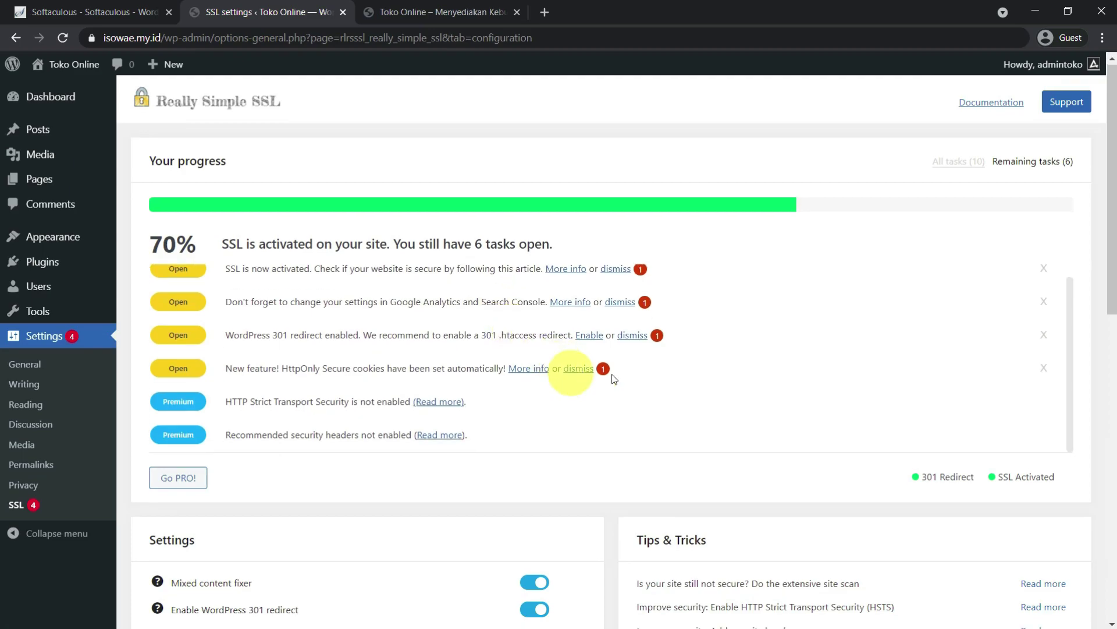
left_click(536, 202)
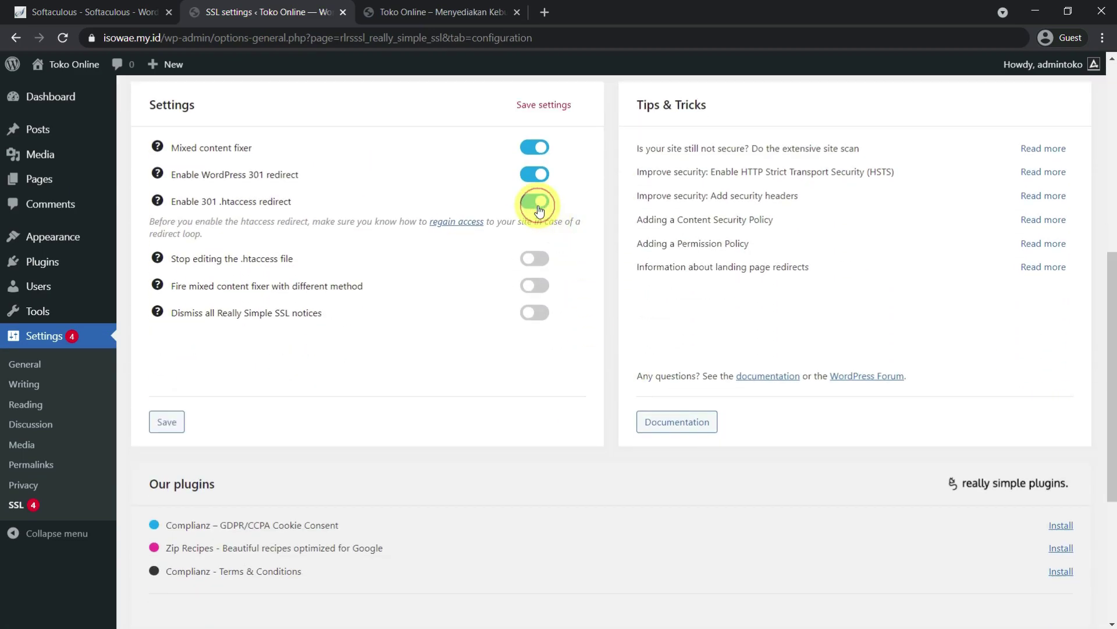
left_click(534, 258)
left_click(534, 286)
left_click(536, 313)
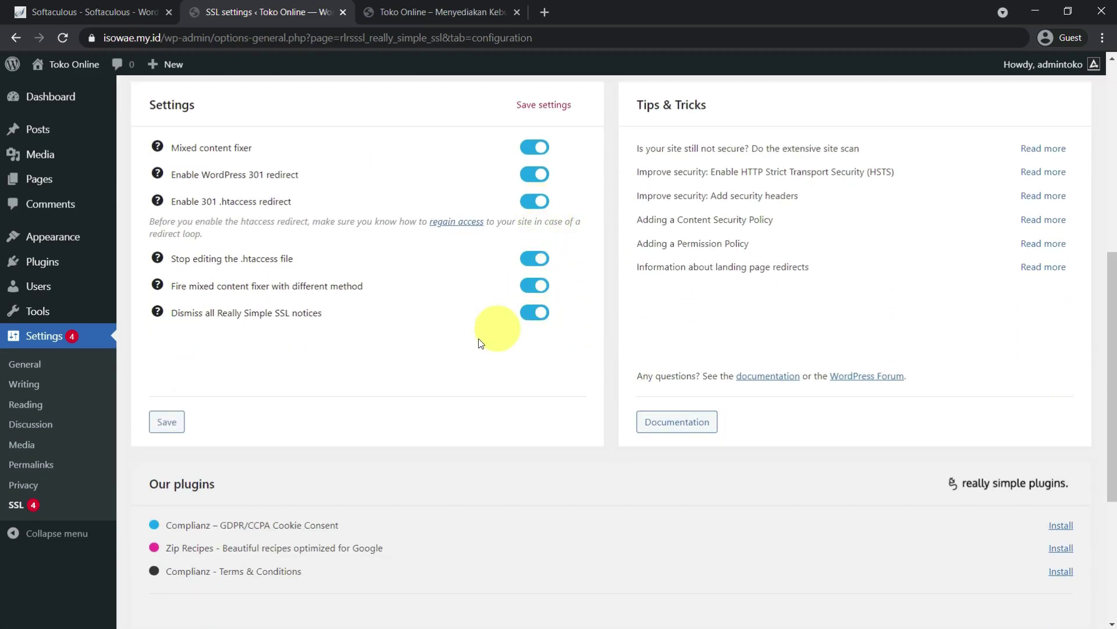
left_click(161, 424)
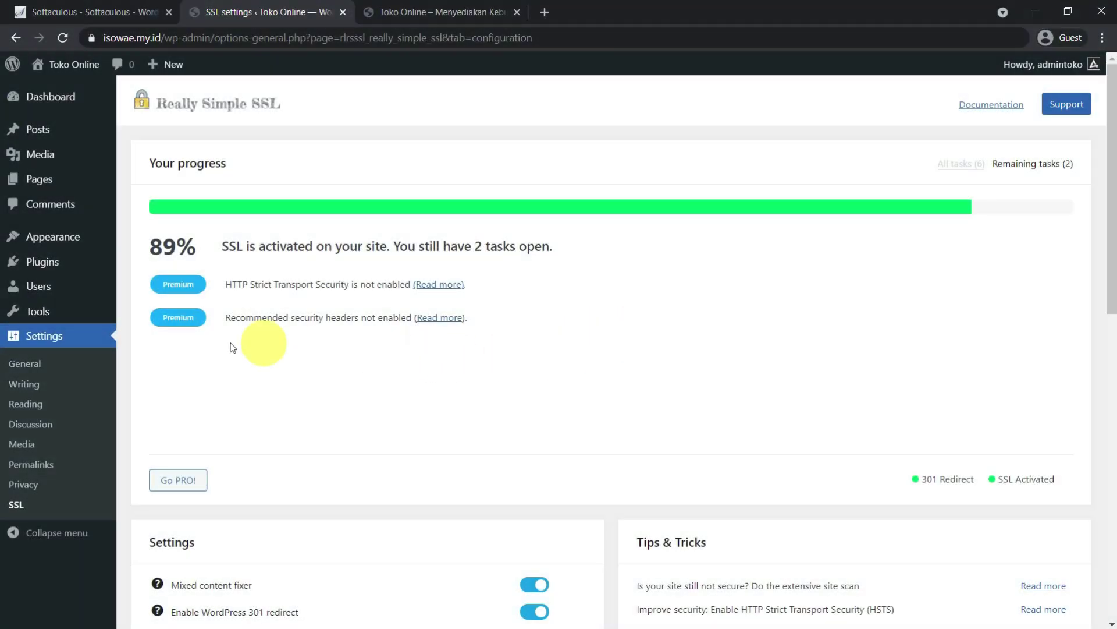
- Install and activate the Easy WP SMTP plugin, then go to its settings page
mouse_move(29, 263)
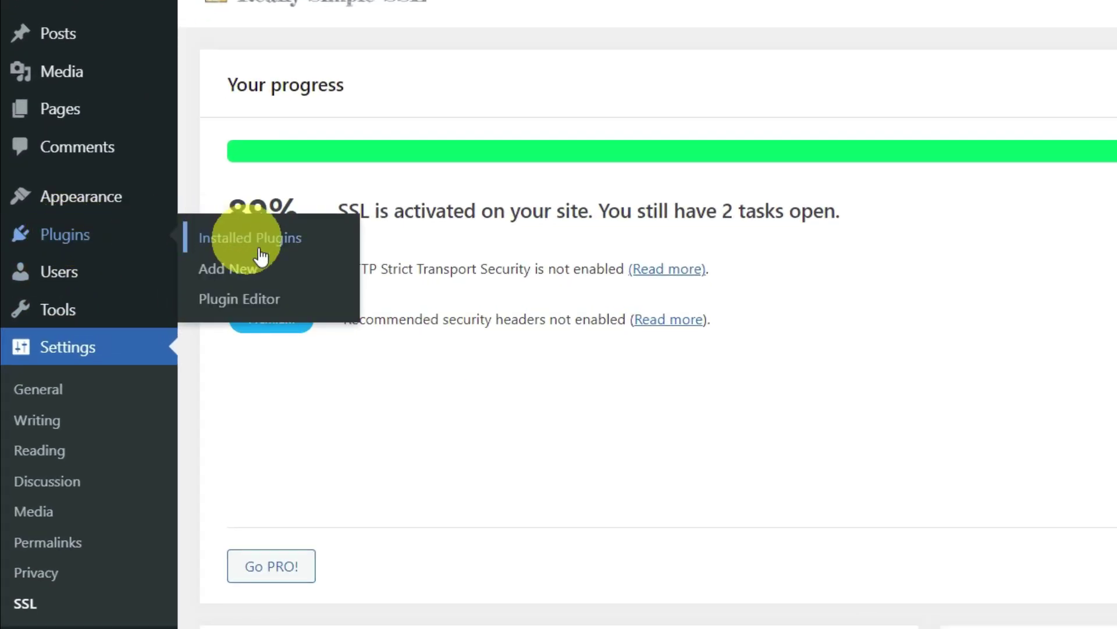
left_click(259, 279)
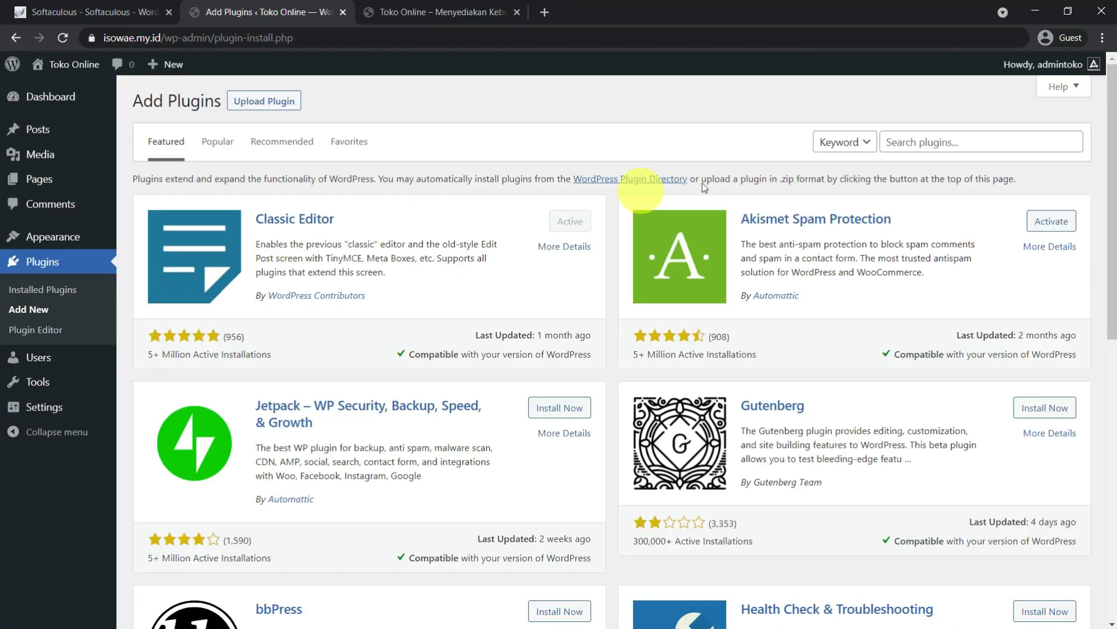
left_click(955, 142)
type("ea")
type("sy wp smtp")
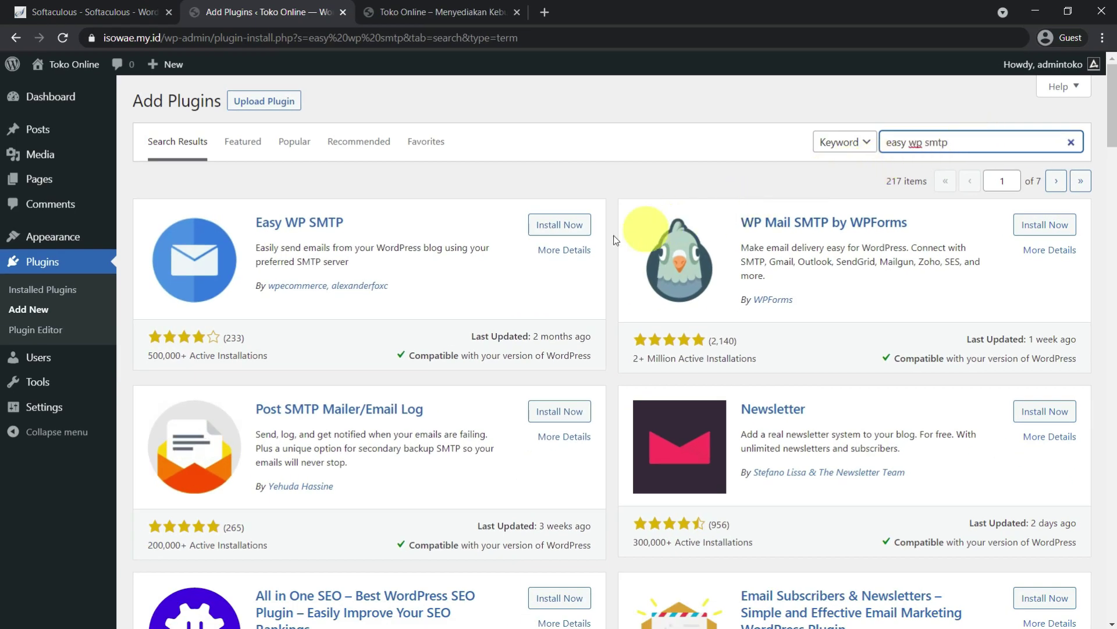
left_click(570, 235)
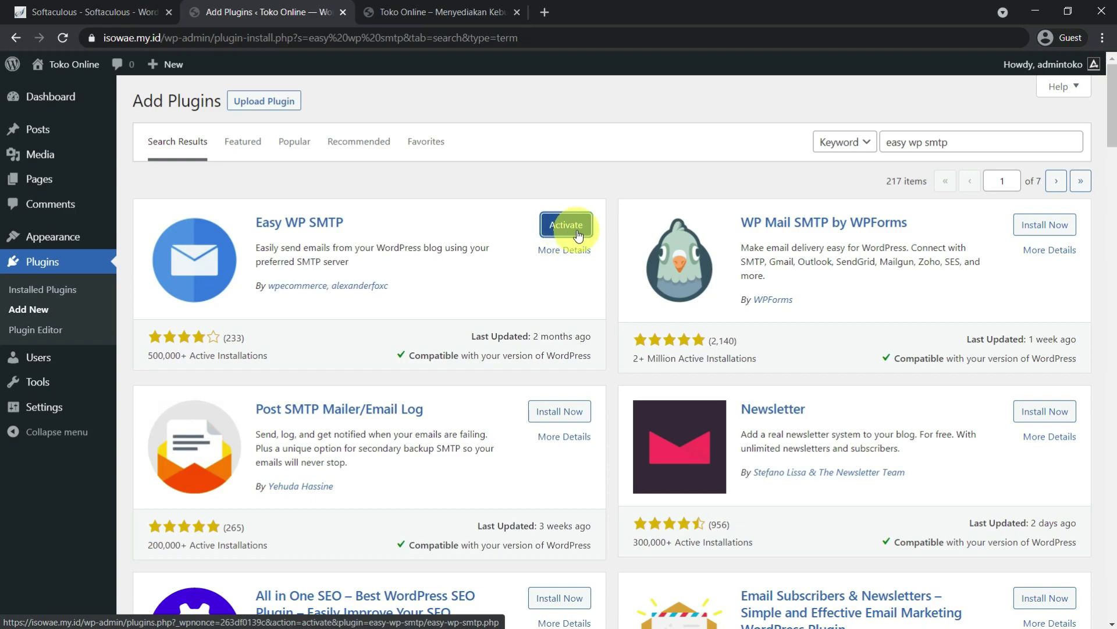
left_click(577, 235)
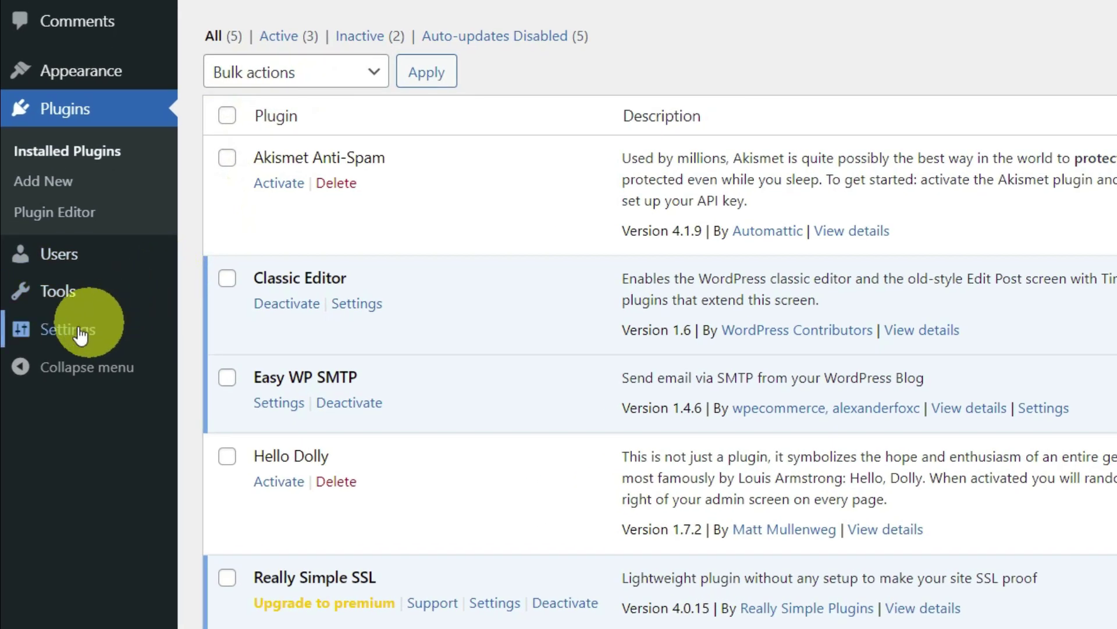
mouse_move(80, 335)
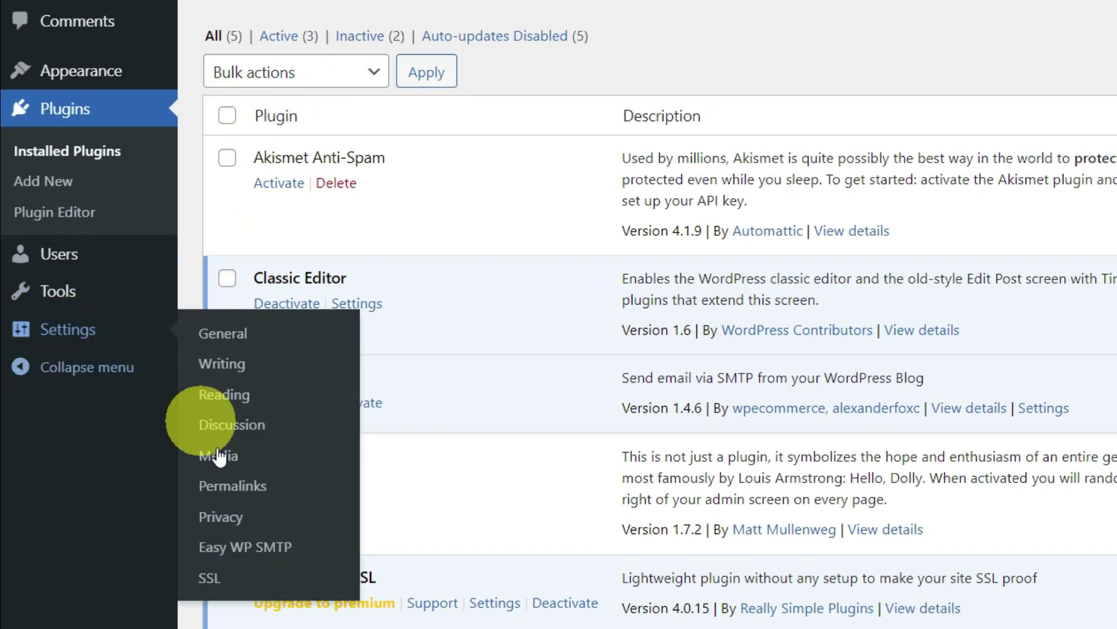
left_click(272, 548)
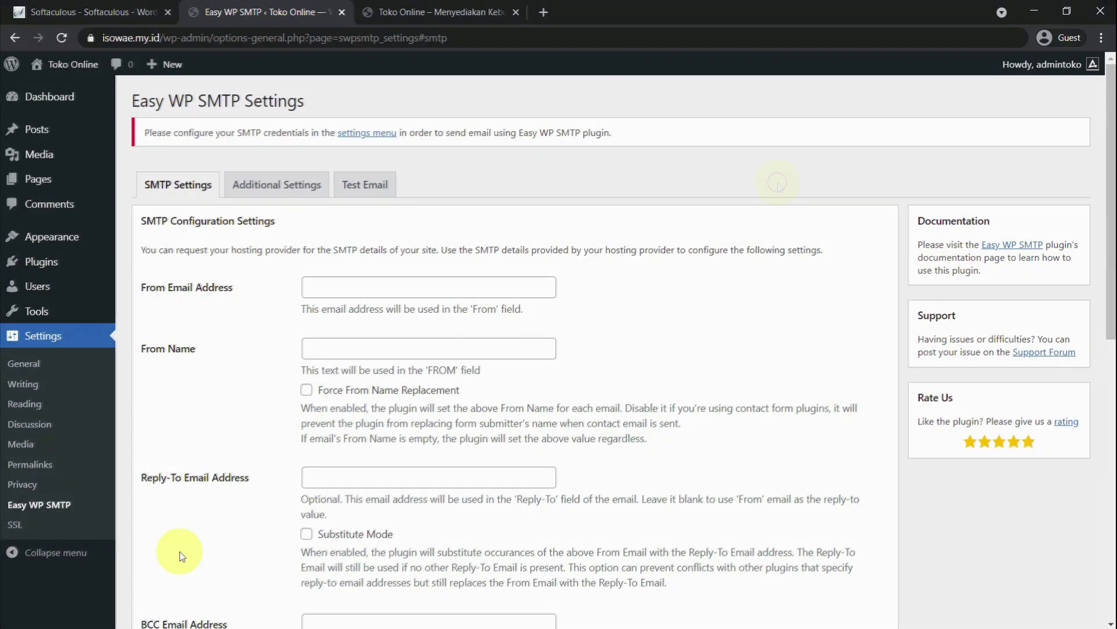
- Log in to cPanel at cpanel.isowae.my.id in a new tab
left_click(546, 13)
type("cpanel.isowae.my.id")
key("Return")
left_click(572, 313)
key("Return")
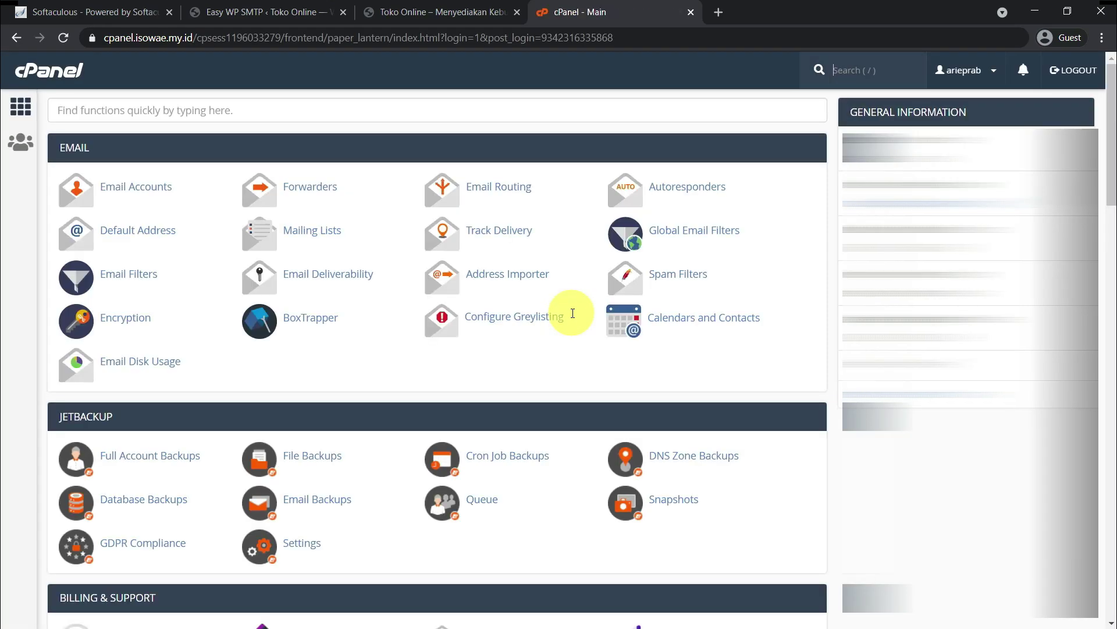
- Create a new email account on isowae.my.id with its username and a password
left_click(143, 187)
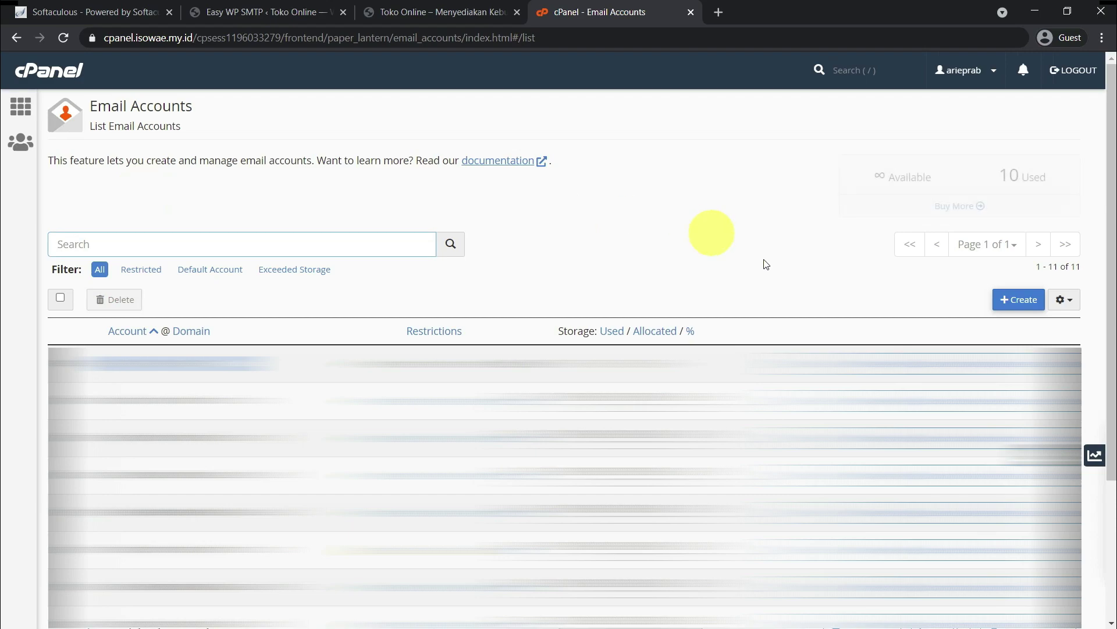
left_click(1015, 300)
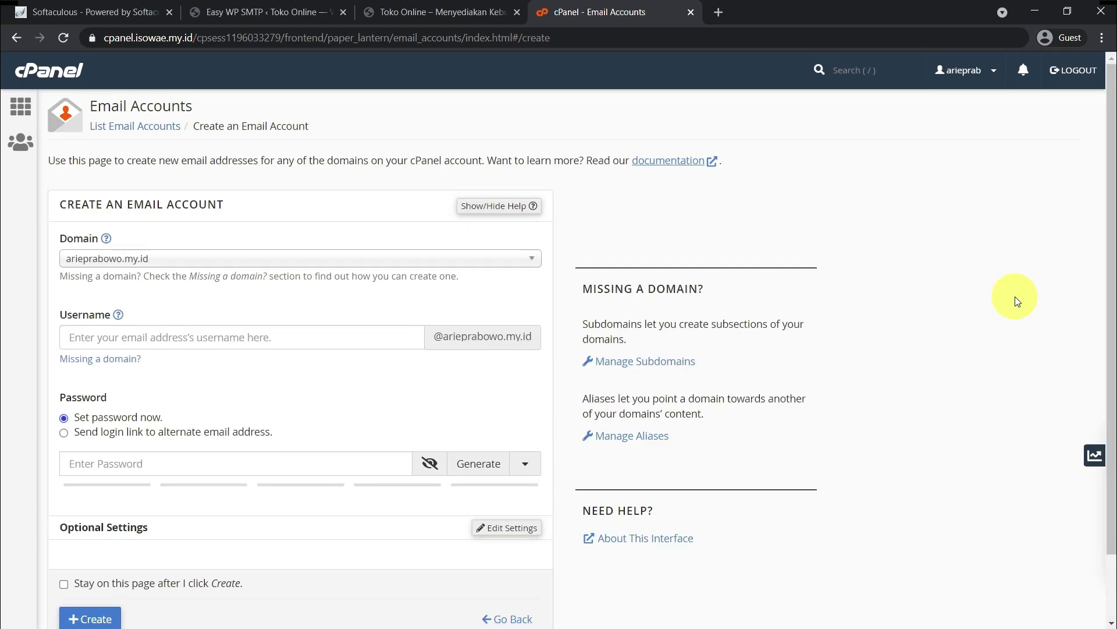
left_click(527, 259)
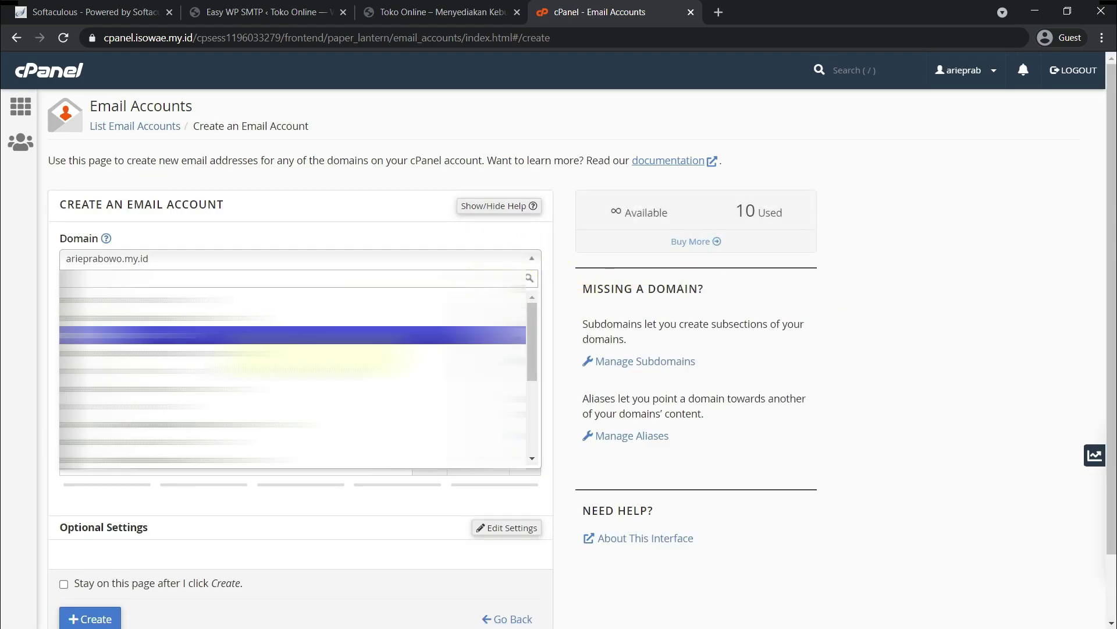
left_click(174, 406)
left_click(272, 338)
type("info")
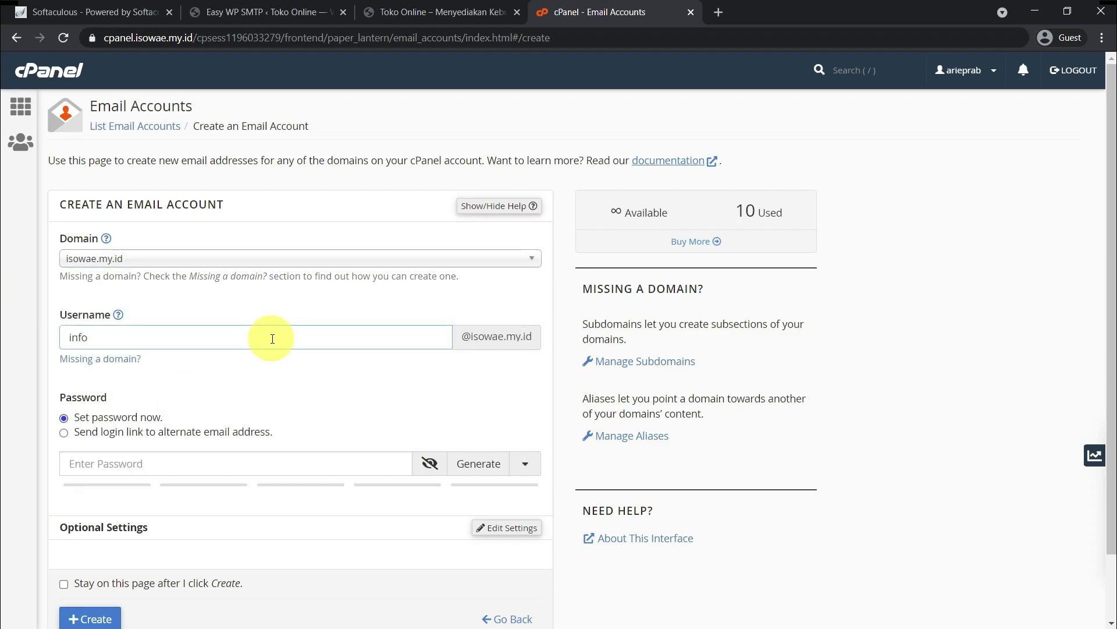
left_click(250, 463)
type("••••••••••")
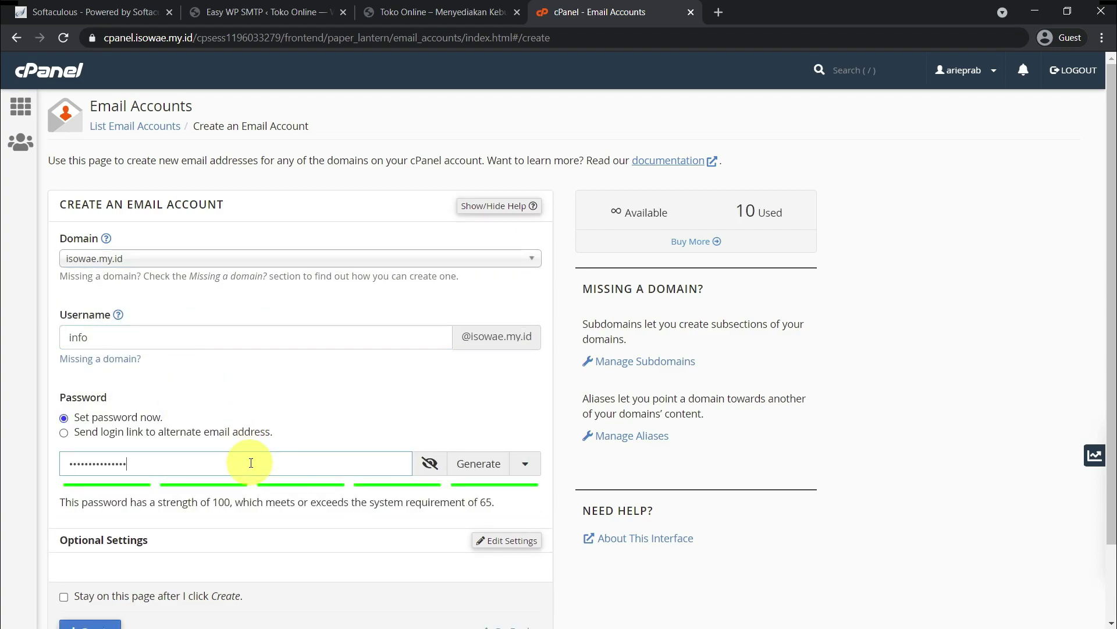
scroll(250, 477, "down", 2)
left_click(93, 545)
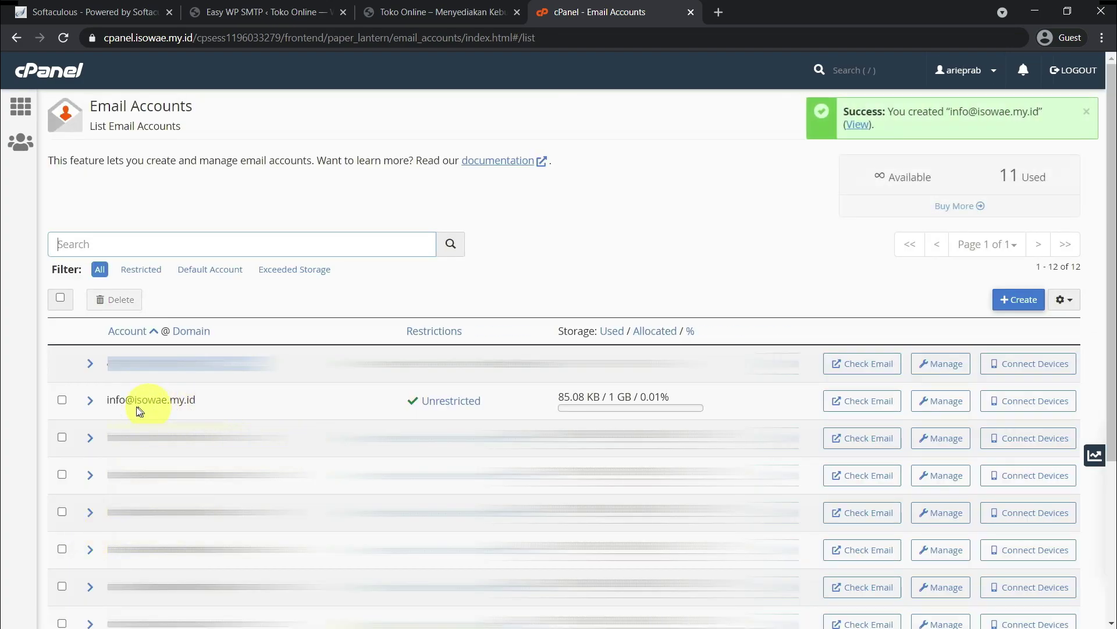
- View the account's mail client settings: mail.isowae.my.id, SMTP port 465
left_click(1025, 406)
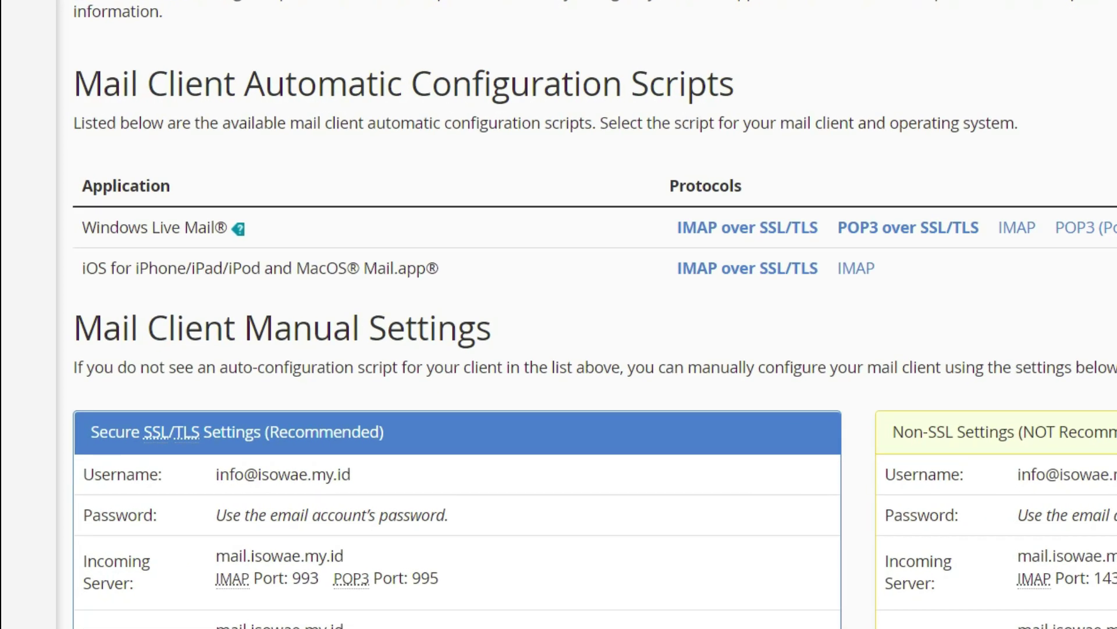
scroll(559, 314, "down", 2)
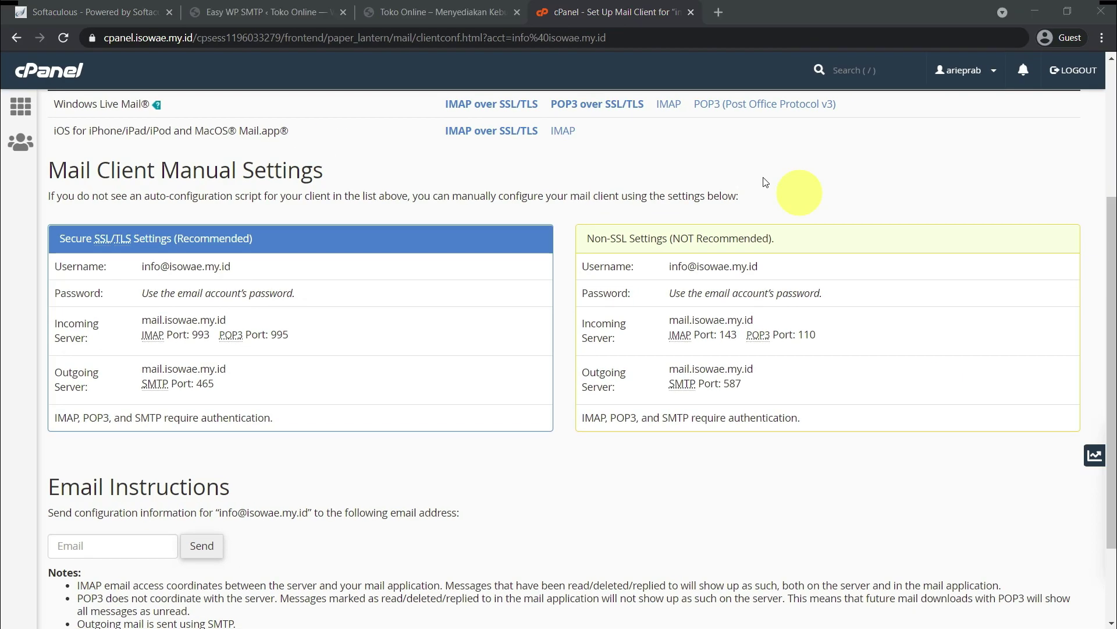
left_click(281, 16)
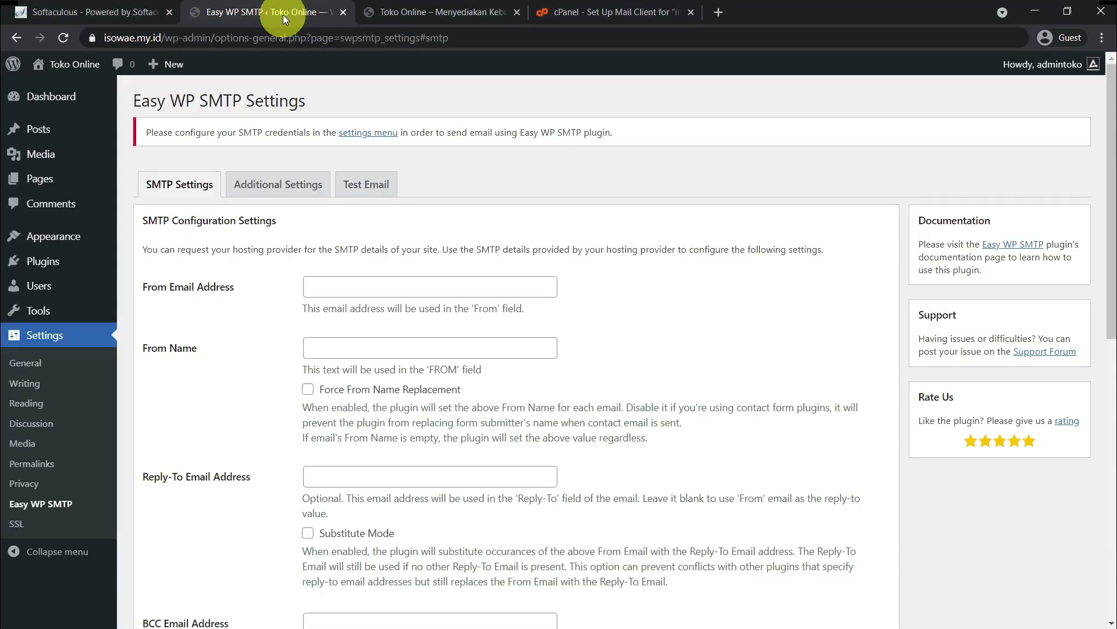
- Enter the sender email address and set the From Name to 'Info IsoWae'
left_click(452, 285)
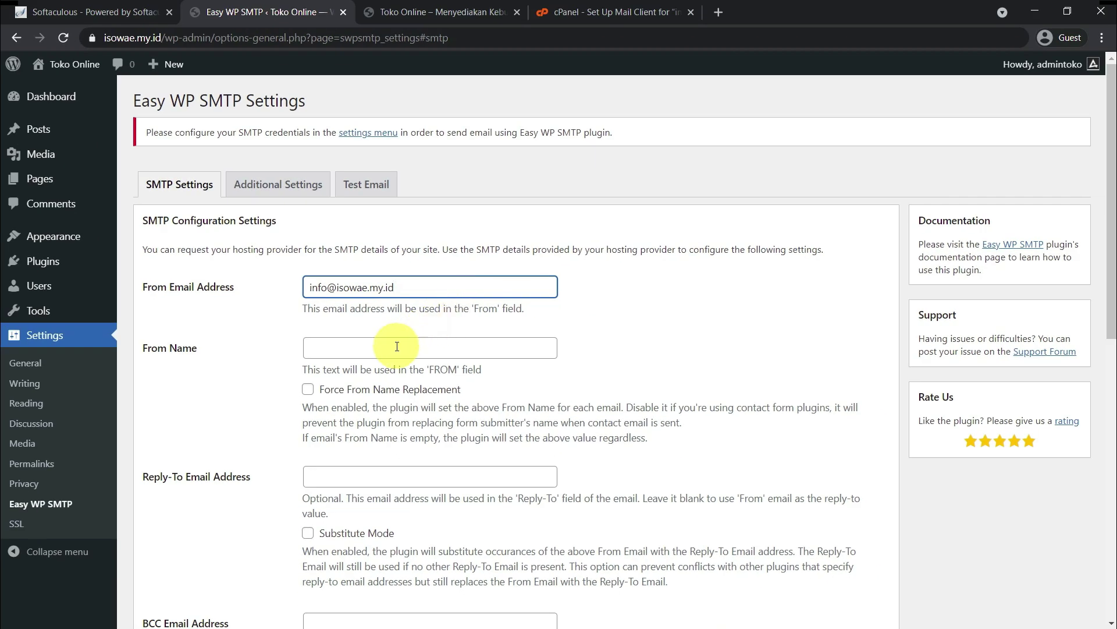
left_click(439, 365)
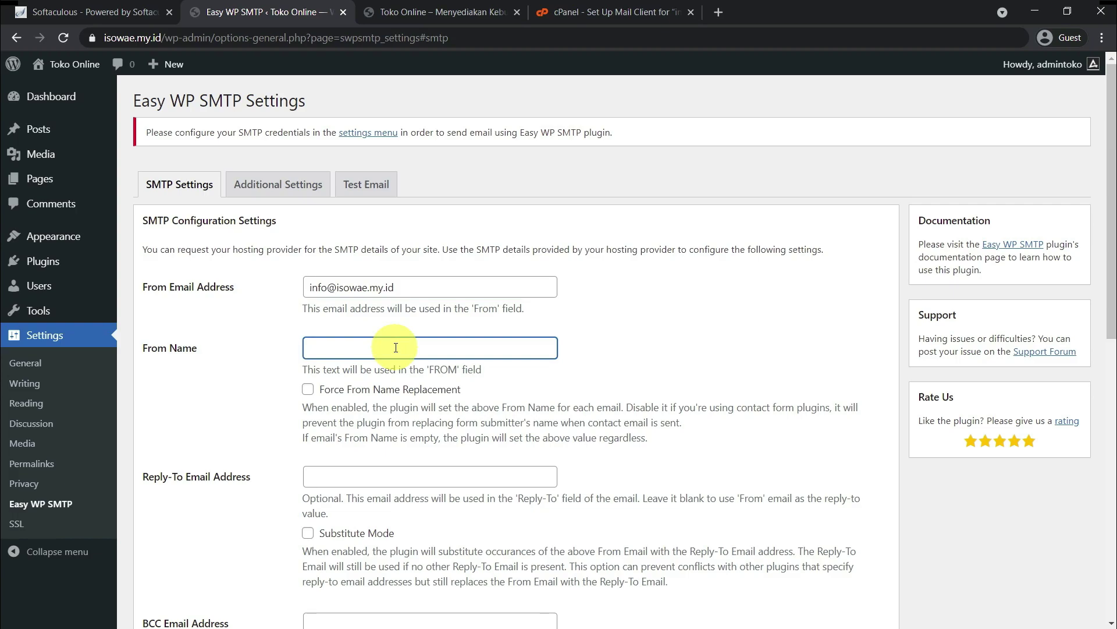
type("Info")
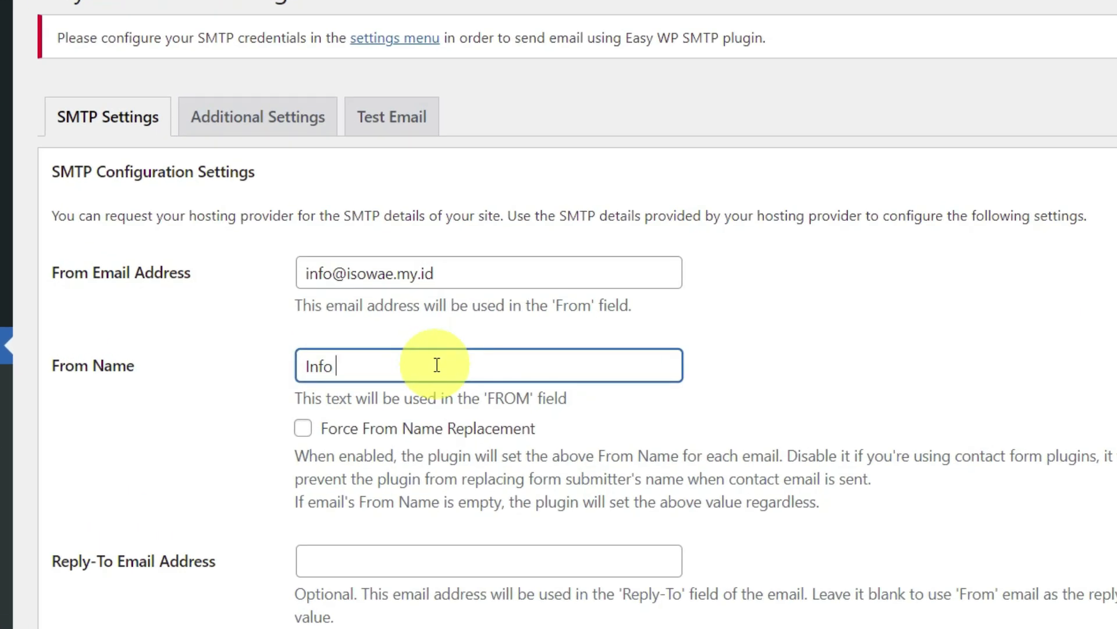
type(" IsoWae")
scroll(431, 301, "down", 7)
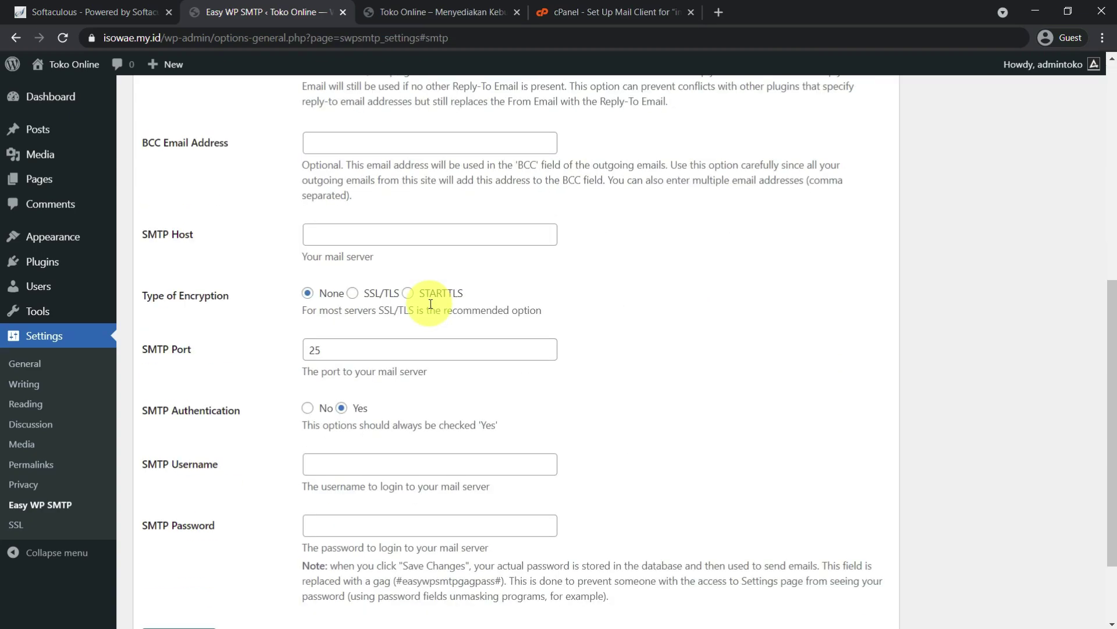
- Set the SMTP host to mail.isowae.my.id, copied from the outgoing mail server details
left_click(413, 235)
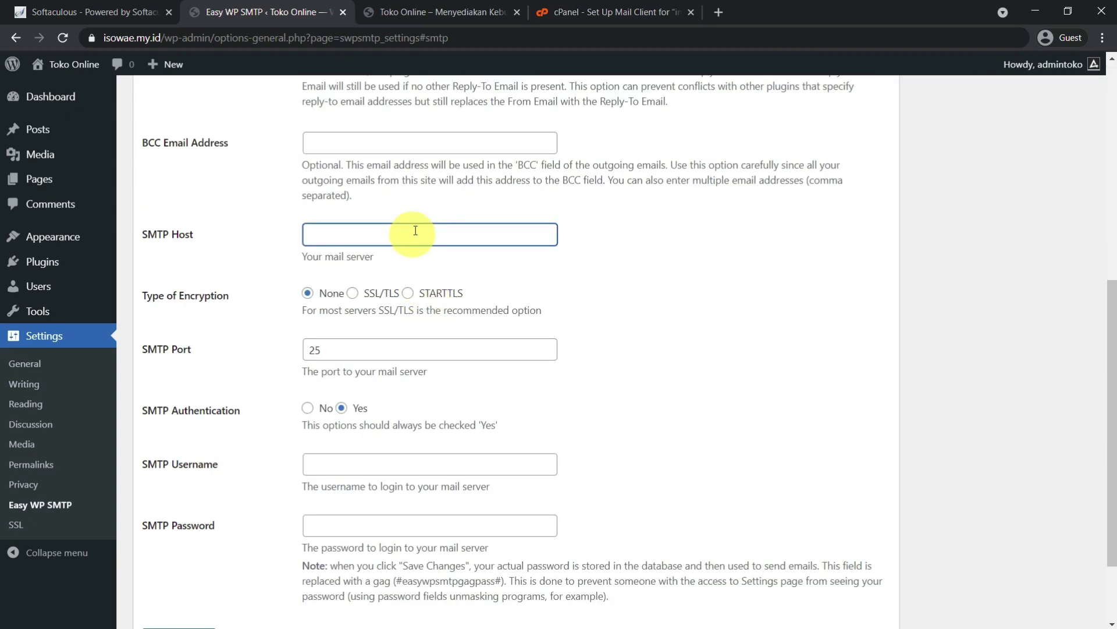
left_click(617, 13)
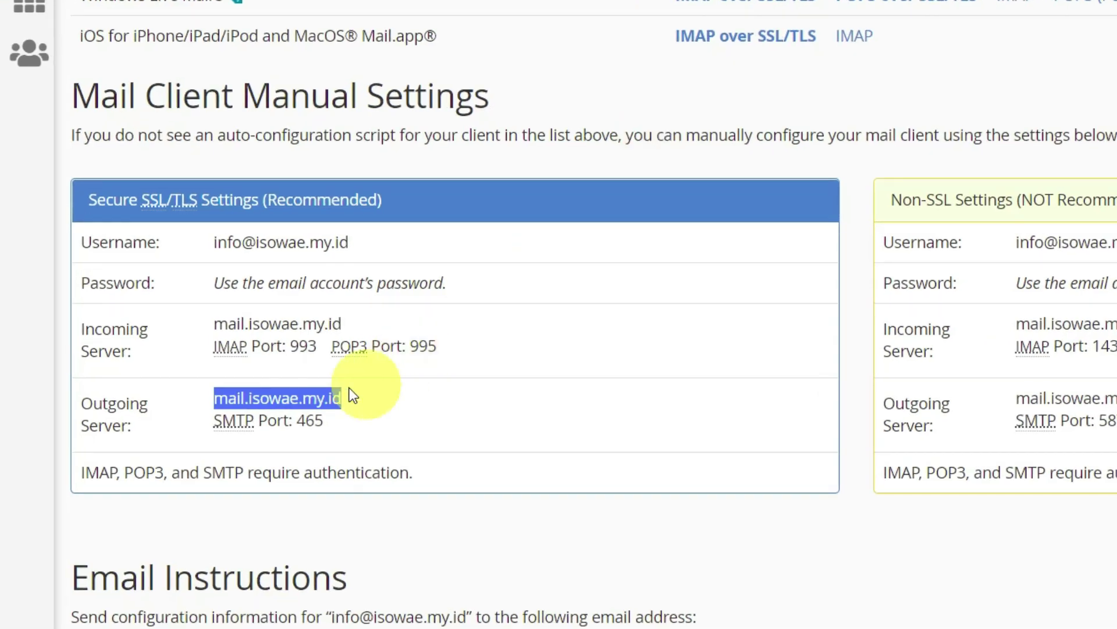
left_click_drag(342, 398, 216, 398)
right_click(243, 398)
left_click(285, 418)
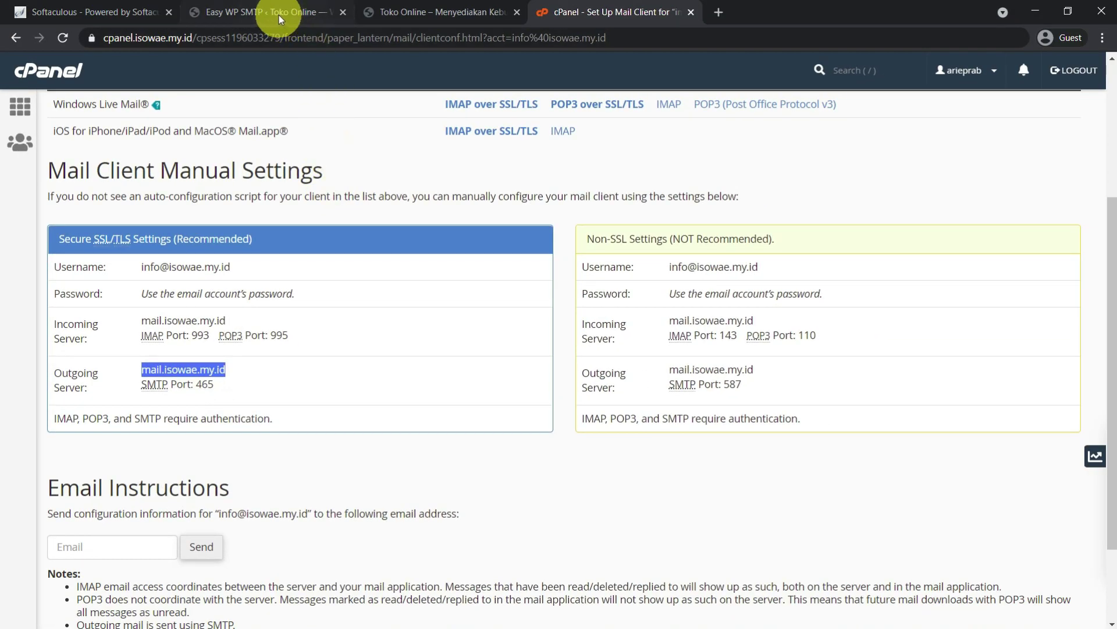
left_click(278, 15)
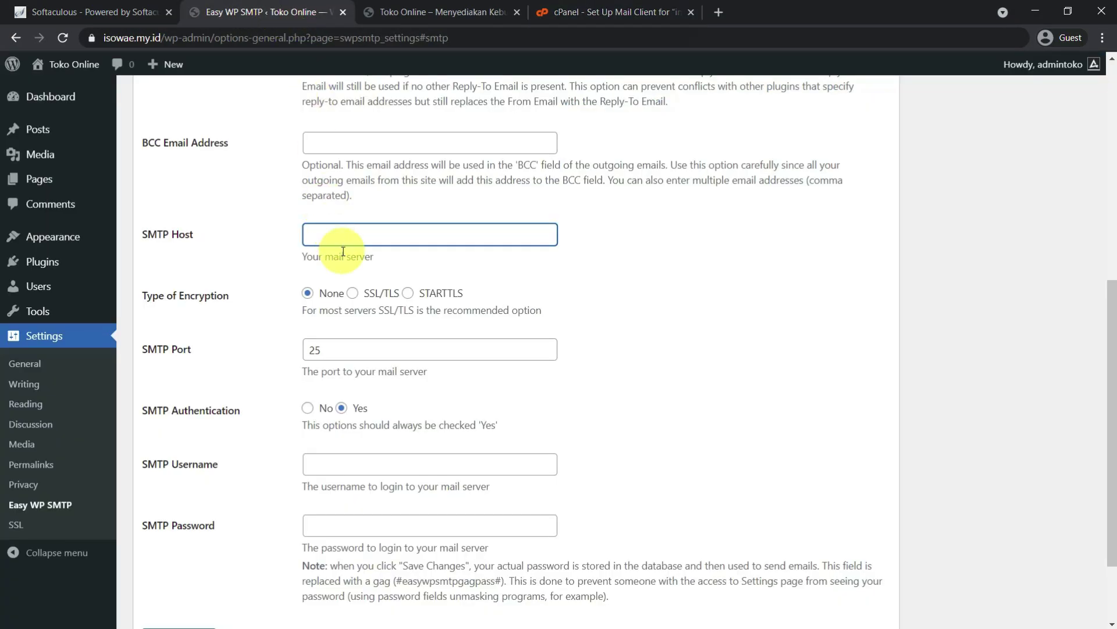
key("ctrl+v")
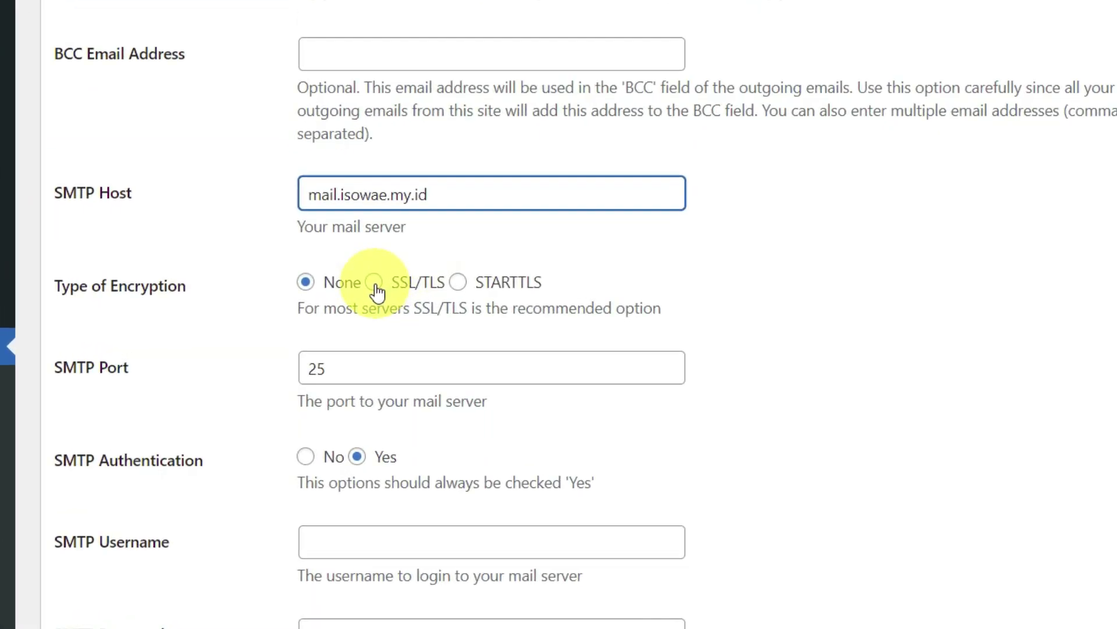
- Choose SSL/TLS on port 465, enter the mailbox username and password, and save
left_click(375, 283)
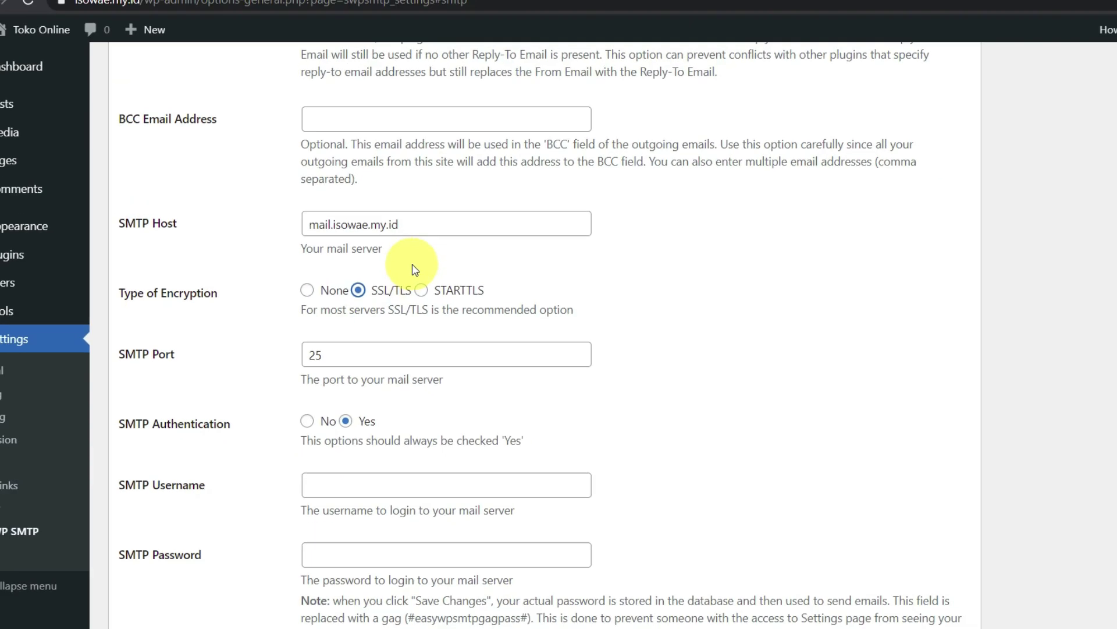
double_click(343, 355)
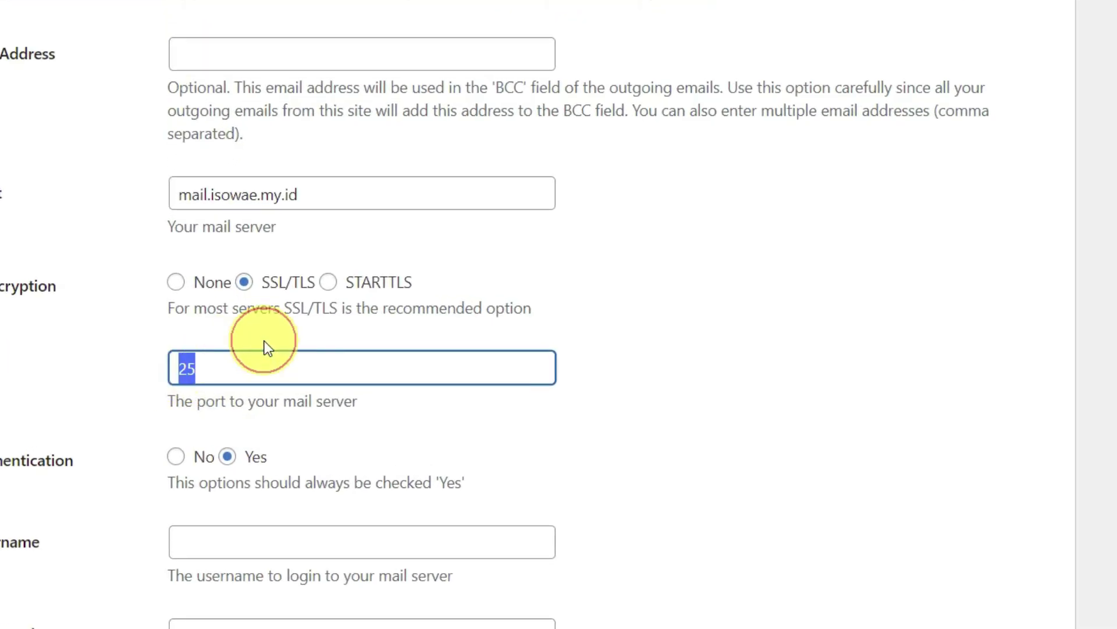
type("465")
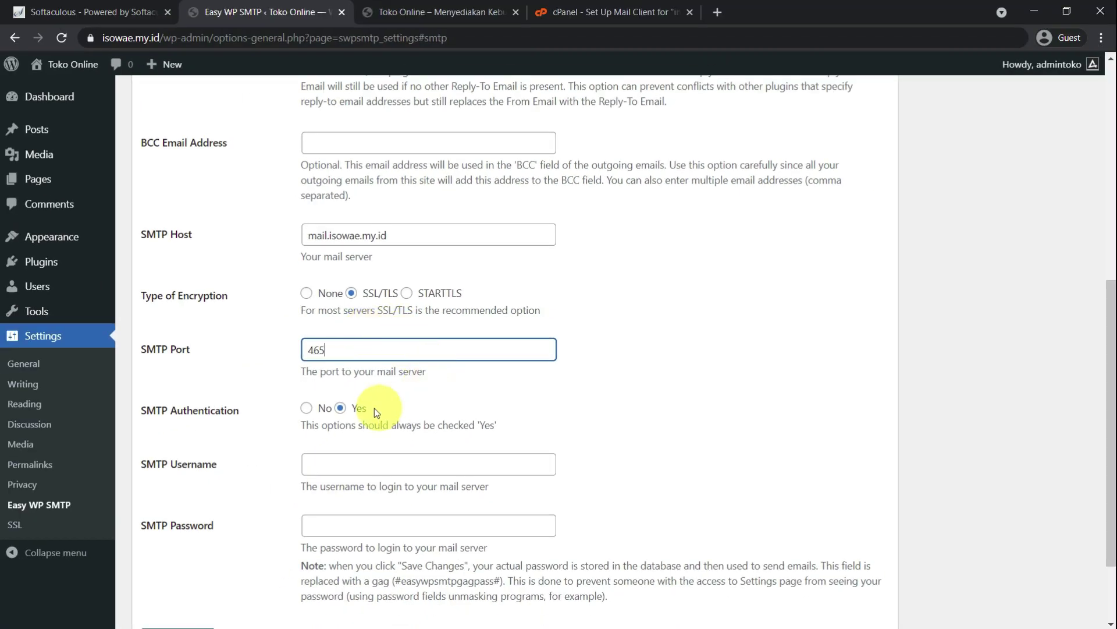
left_click(378, 464)
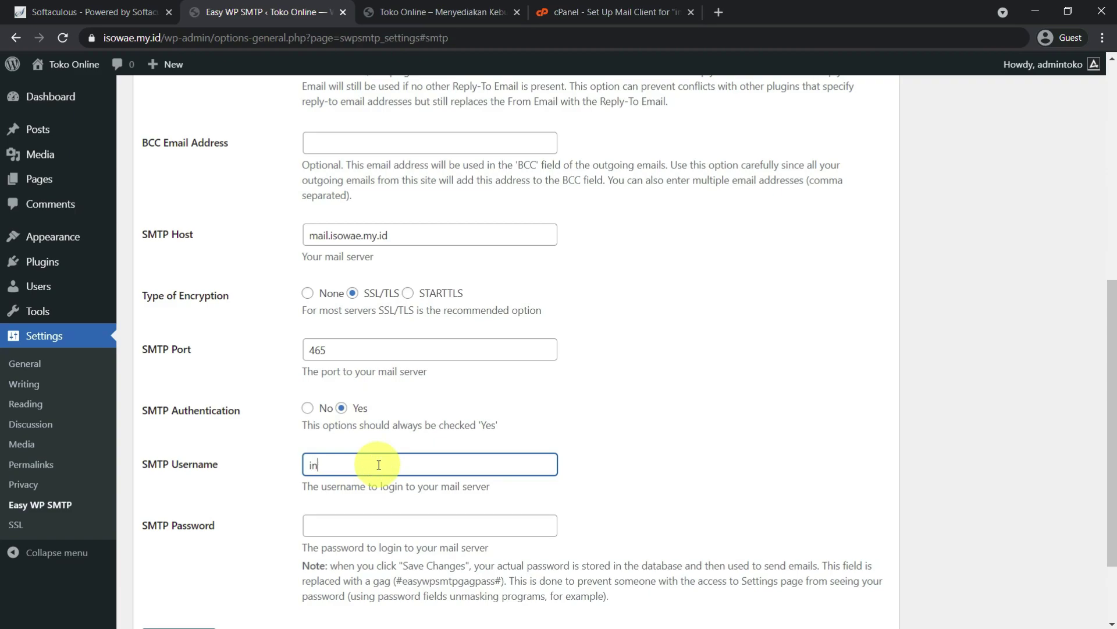
left_click(401, 526)
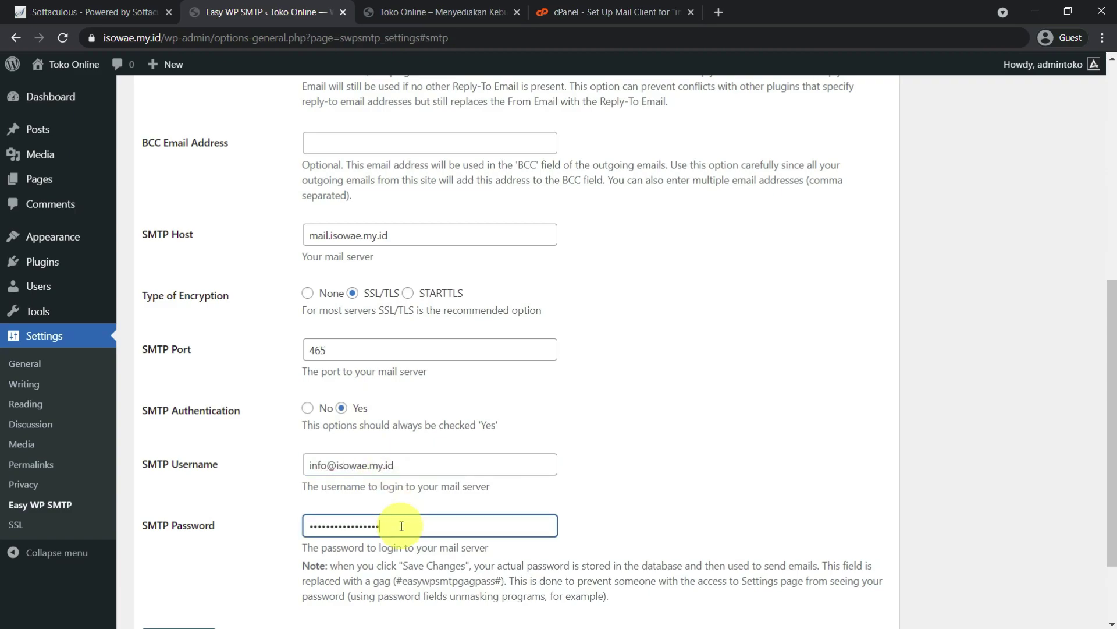
scroll(402, 526, "down", 2)
left_click(170, 535)
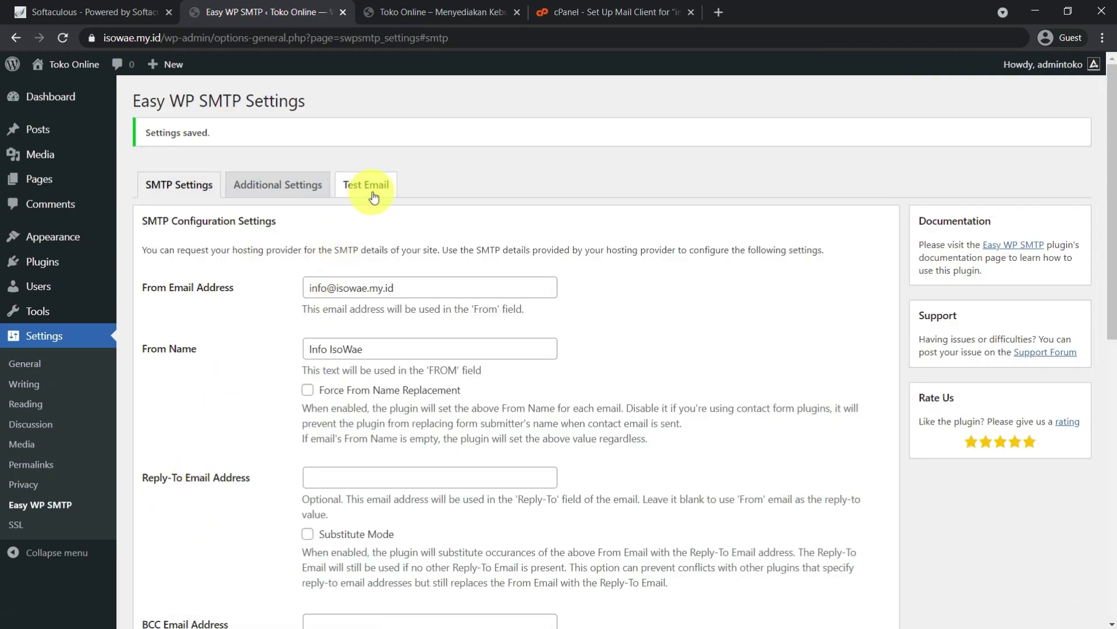
- Send a test email to the Gmail recipient with subject 'Percobaan' and message 'Test'
left_click(370, 192)
left_click(401, 307)
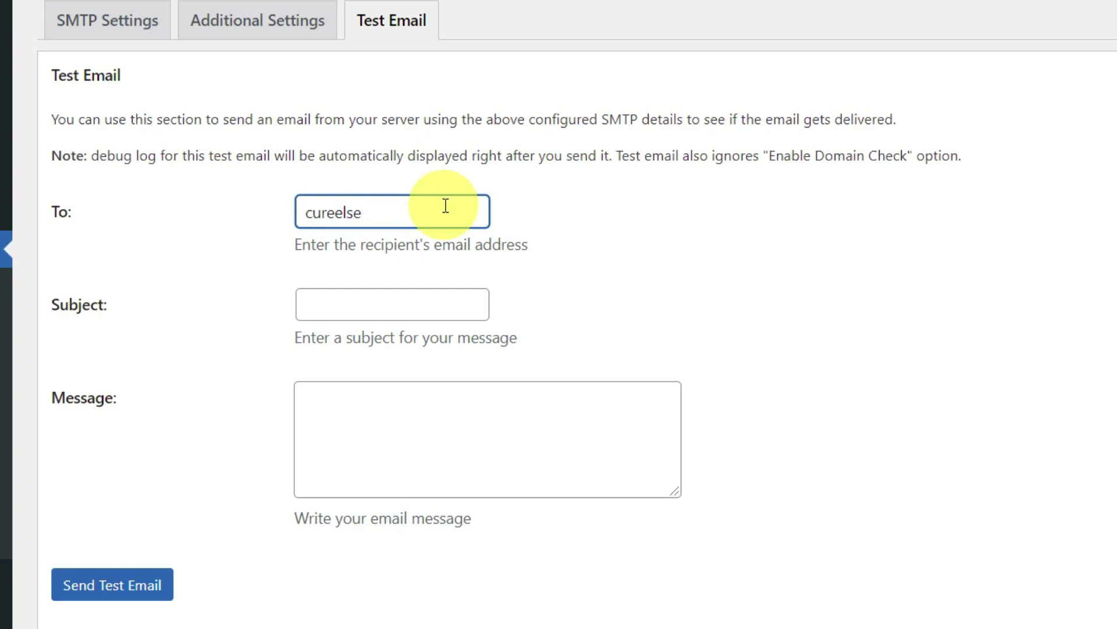
left_click(425, 307)
type("Percobaan")
left_click(439, 422)
type("Test")
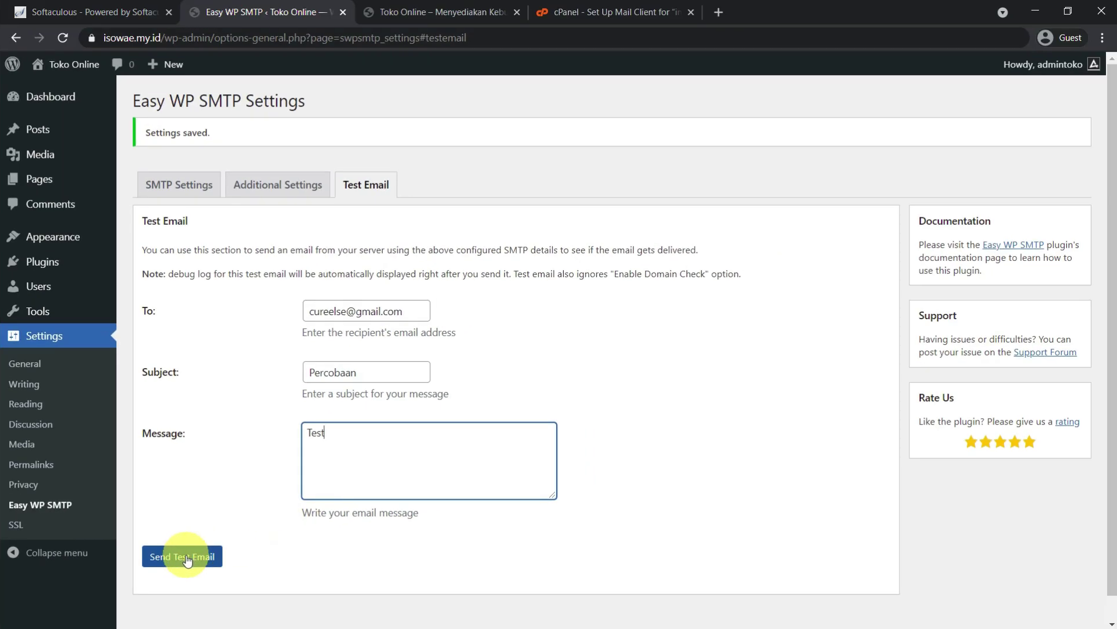
left_click(121, 580)
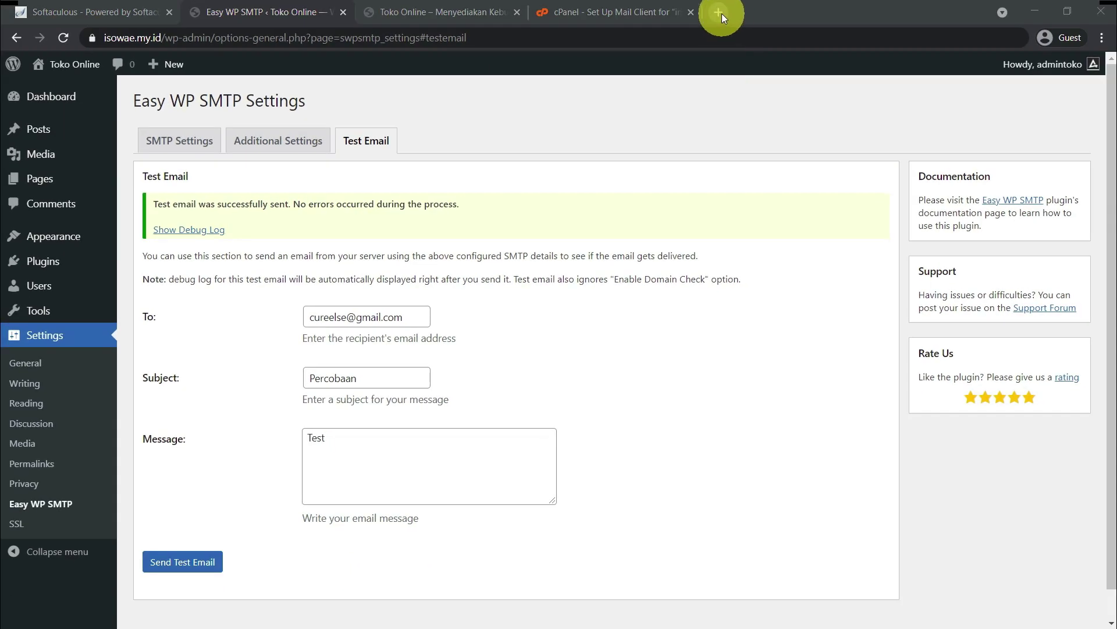
left_click(721, 12)
- Load Gmail at mail.google.com and open the 'Percobaan' test email in the inbox
type("mail.google.co")
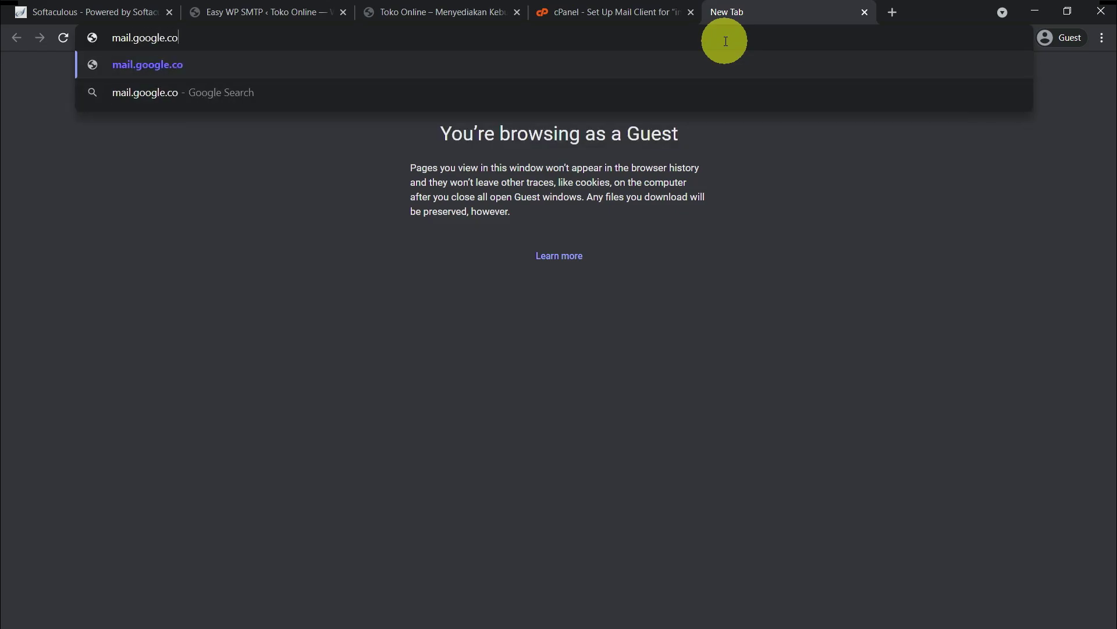
key("Return")
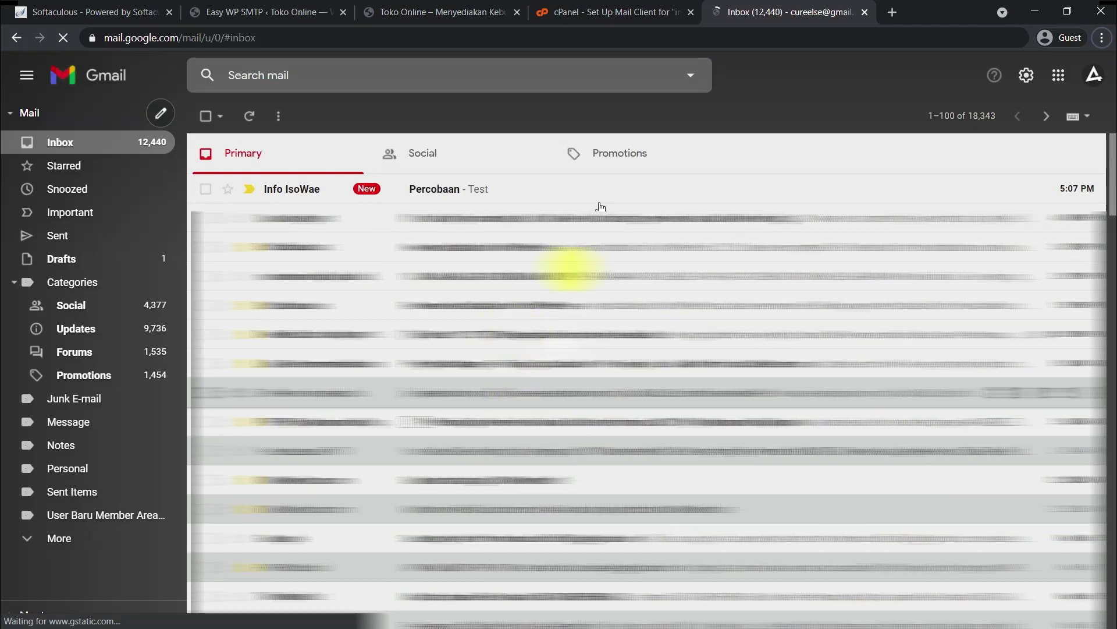
left_click(510, 192)
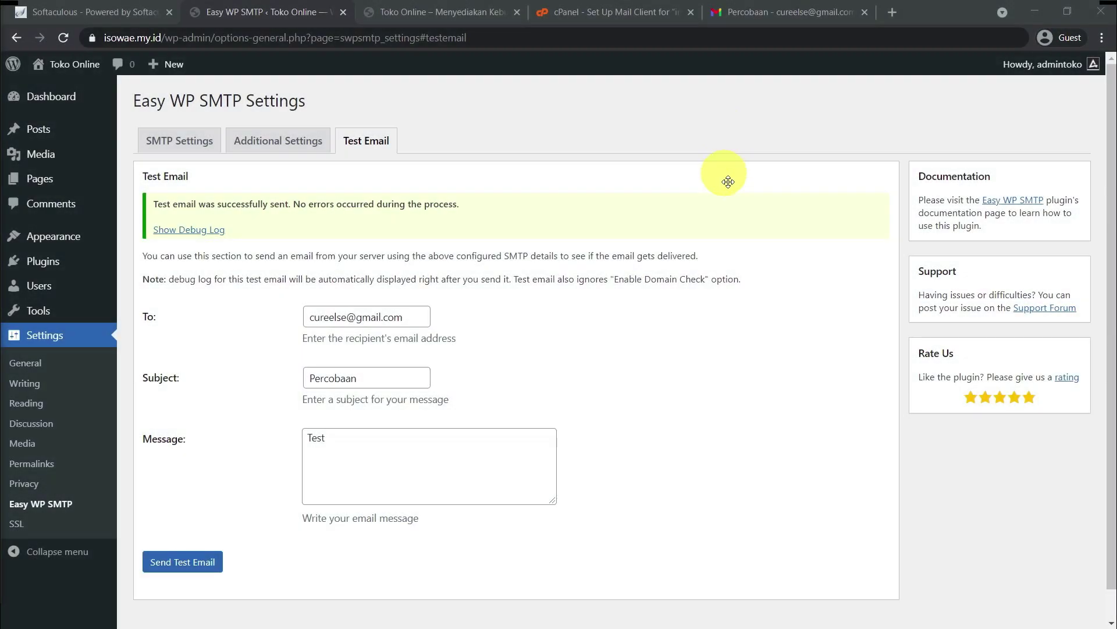
- Search the plugin directory for 'wp social chat', then install and activate WP Social Chat
mouse_move(37, 267)
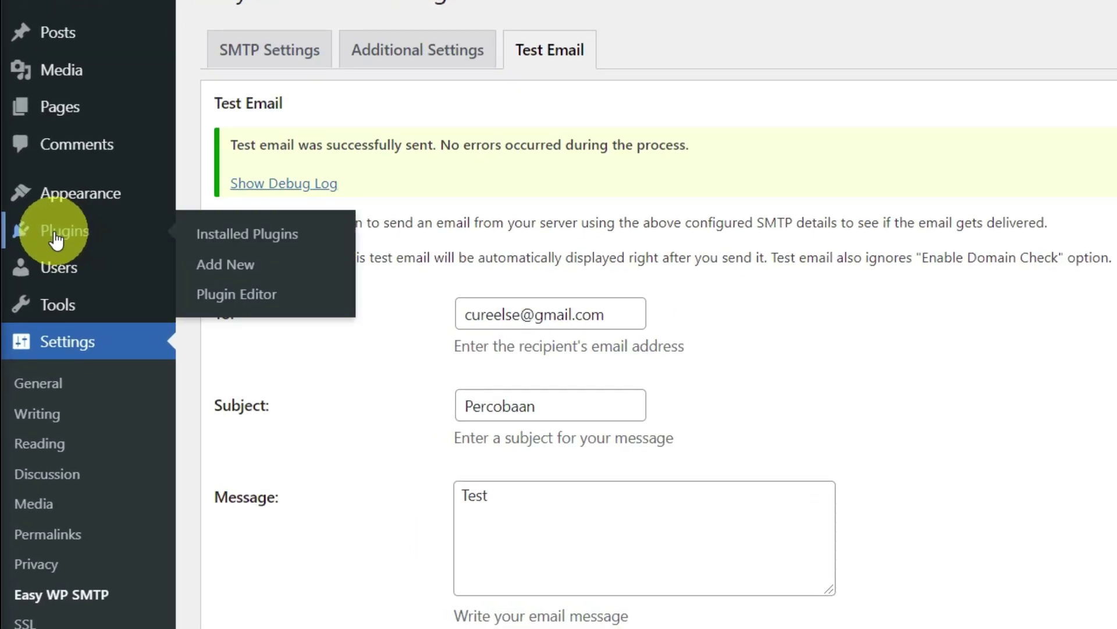
left_click(248, 269)
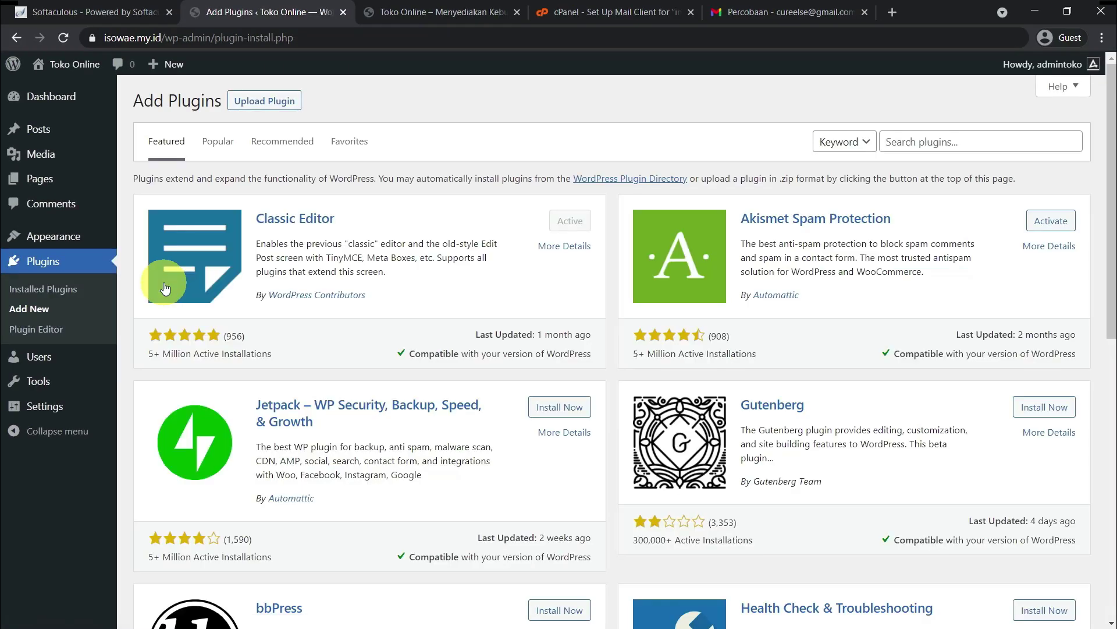
left_click(988, 140)
type("wp social chat")
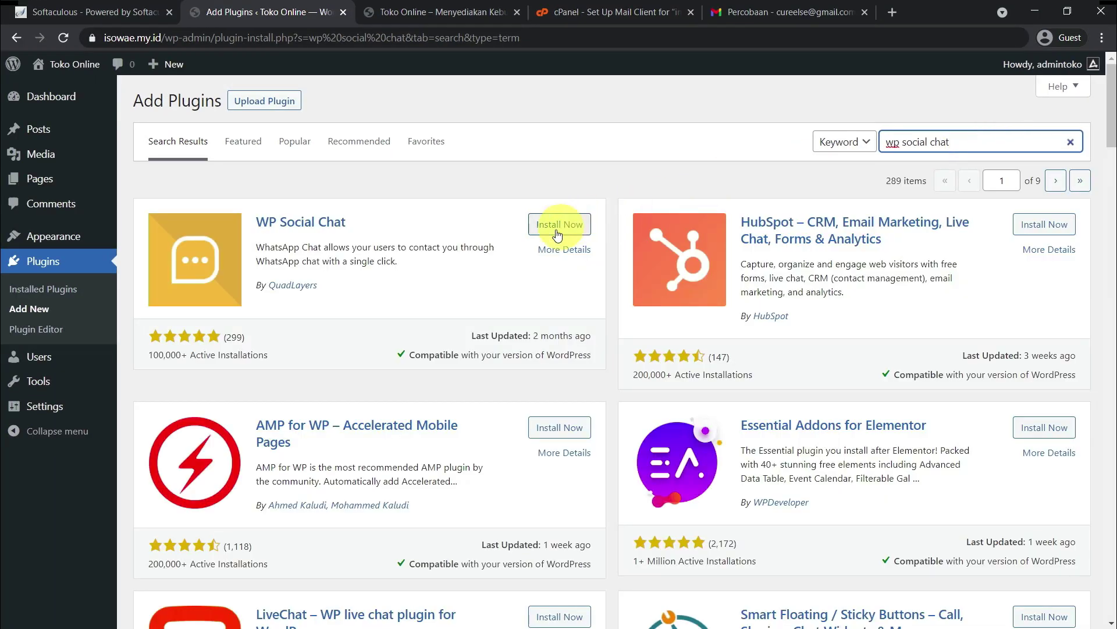
left_click(557, 233)
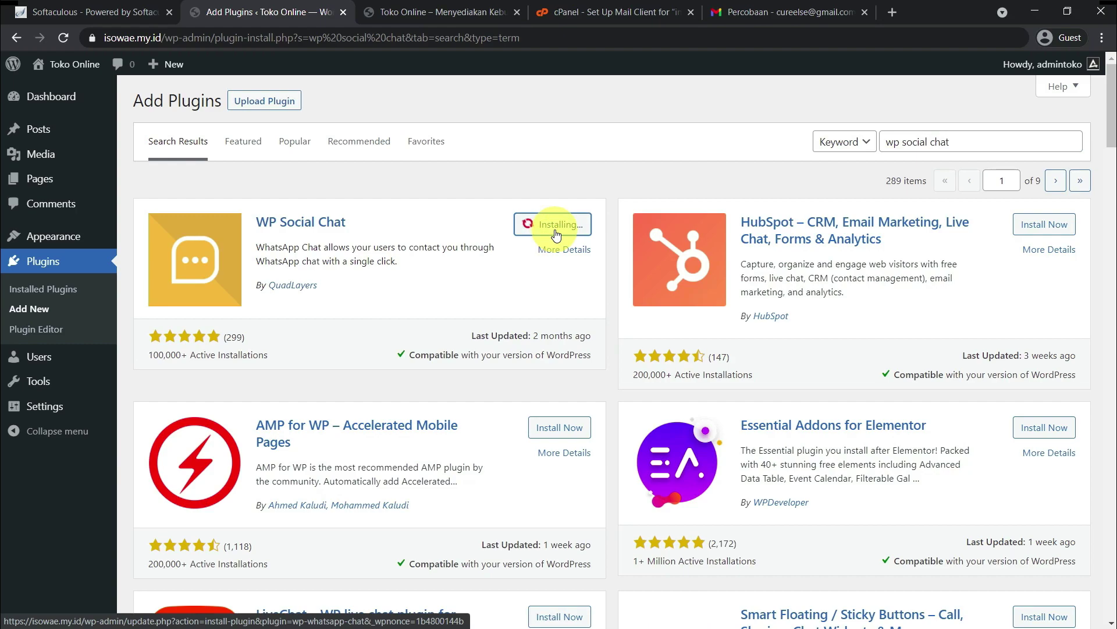
left_click(573, 234)
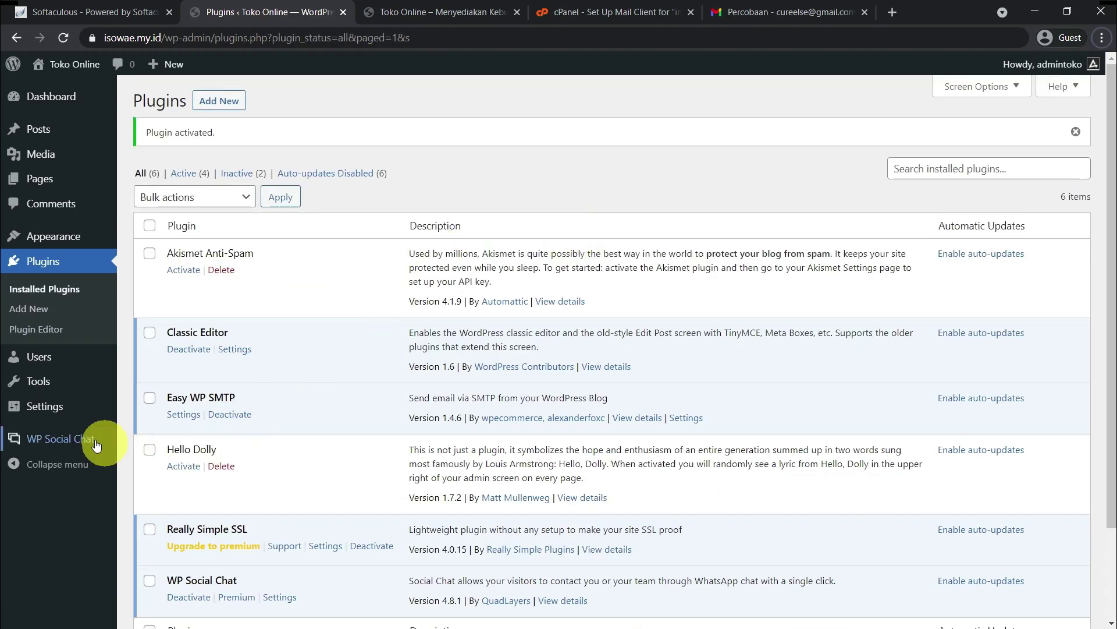
- Change the WP Social Chat button text to 'Anda butuh bantuan? Chat kami aja.'
left_click(71, 441)
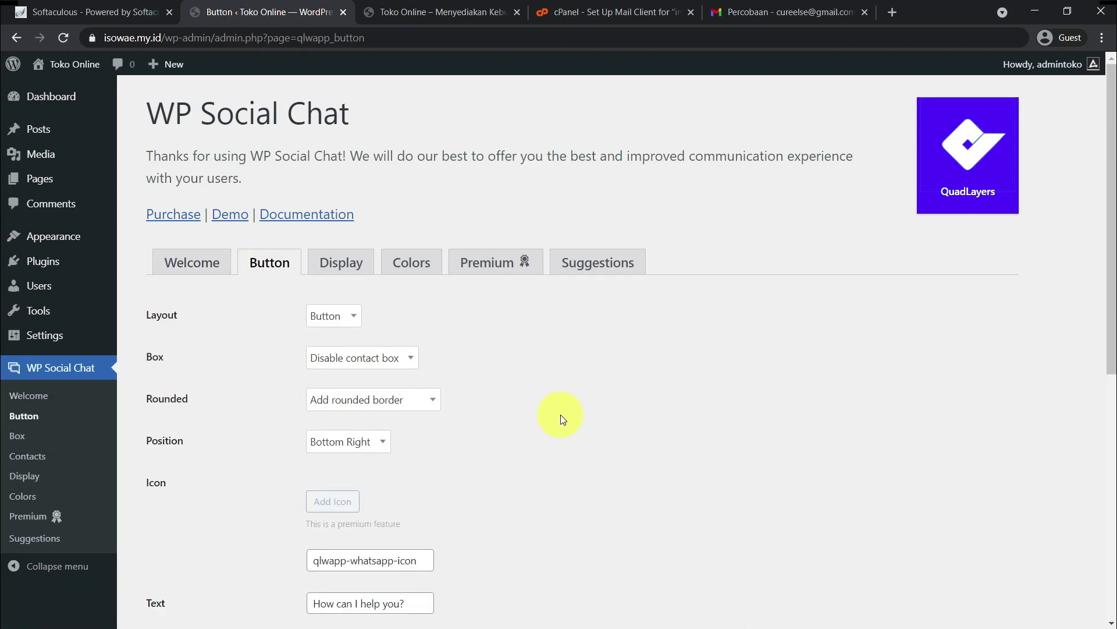
scroll(559, 417, "down", 2)
triple_click(430, 458)
type("Anda butuh bantuan? Chat kami aja.")
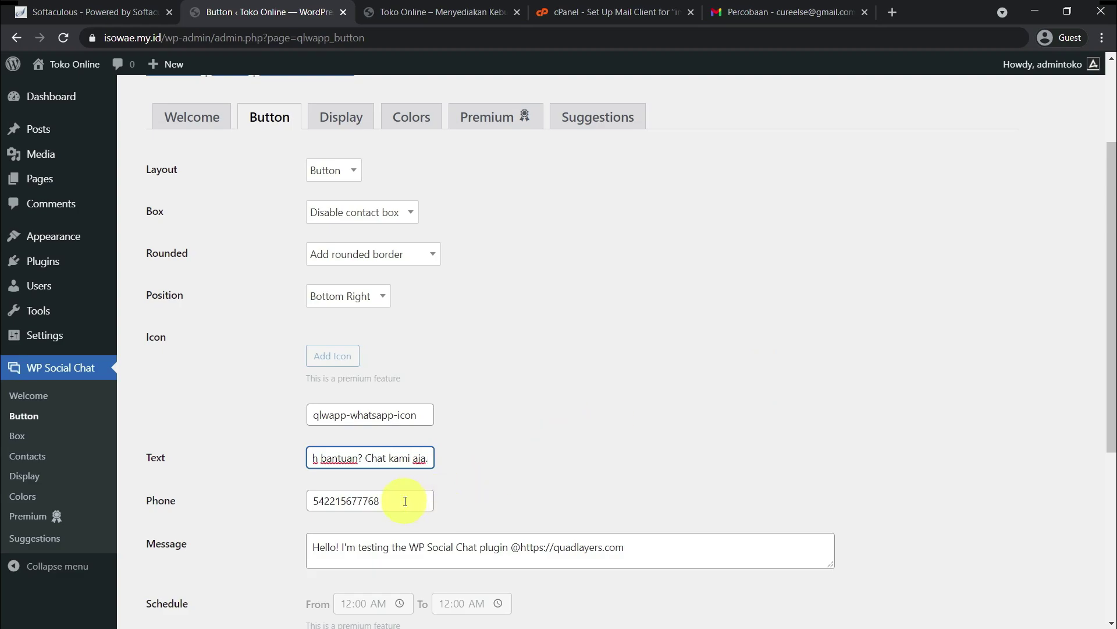
- Enter the WhatsApp phone number and message 'Hai, saya ingin informasi tentang produk:', then save
left_click_drag(405, 501, 299, 503)
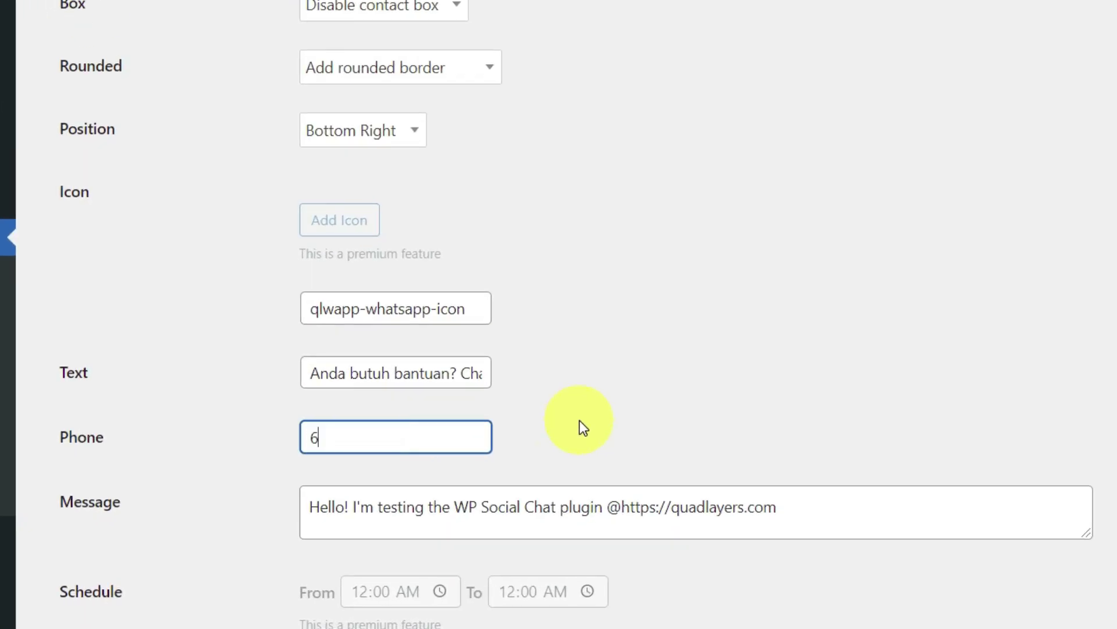
key("Tab")
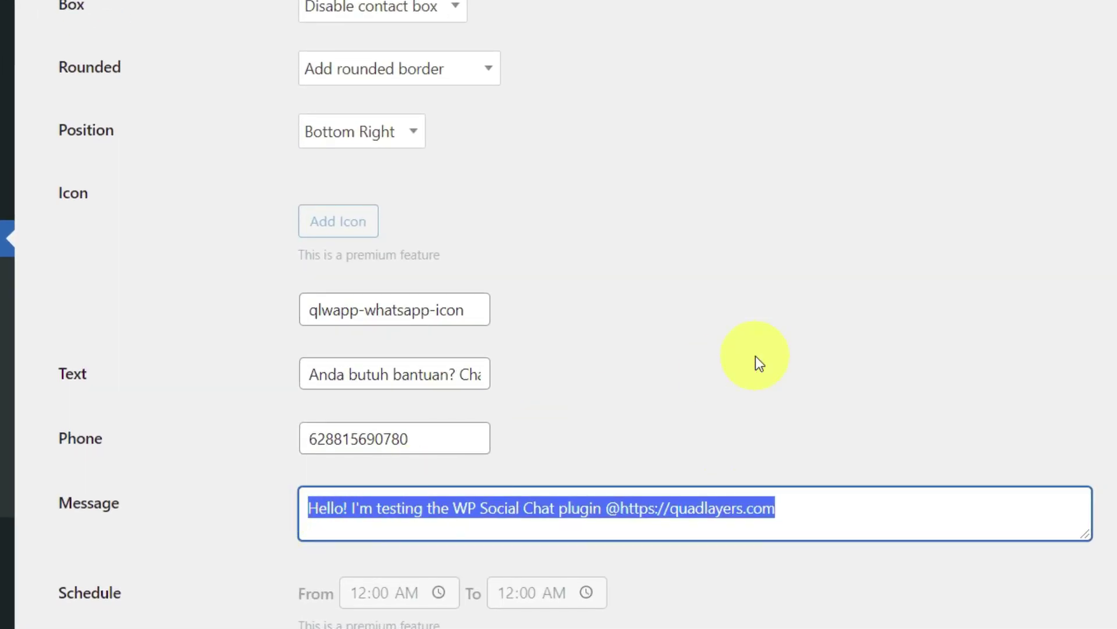
type("Hai, saya ingin in")
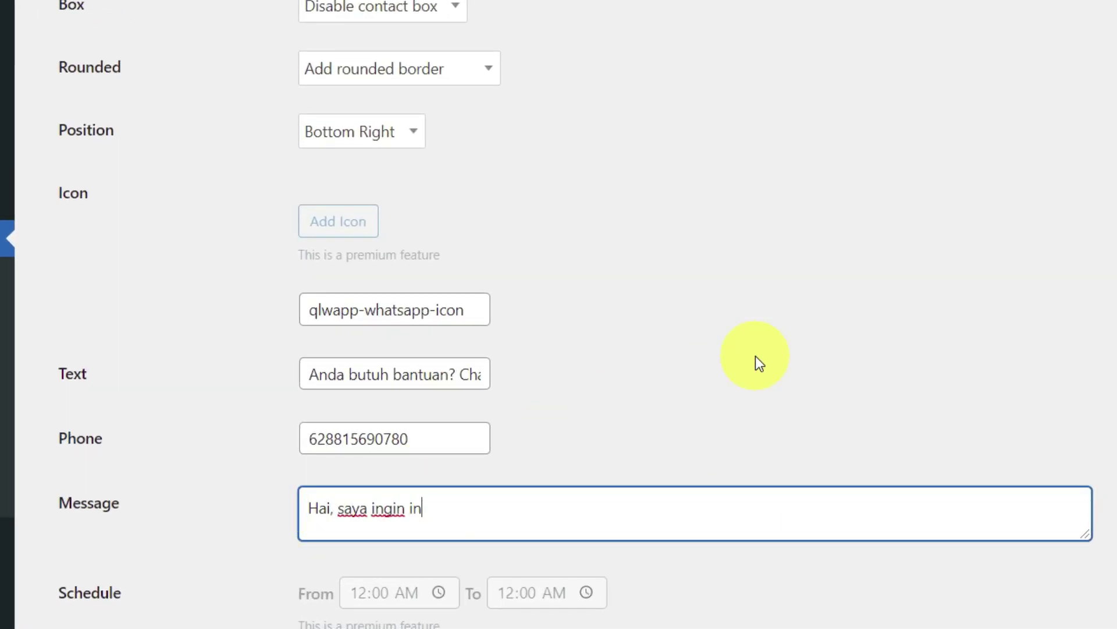
type("formasi tentang produk:")
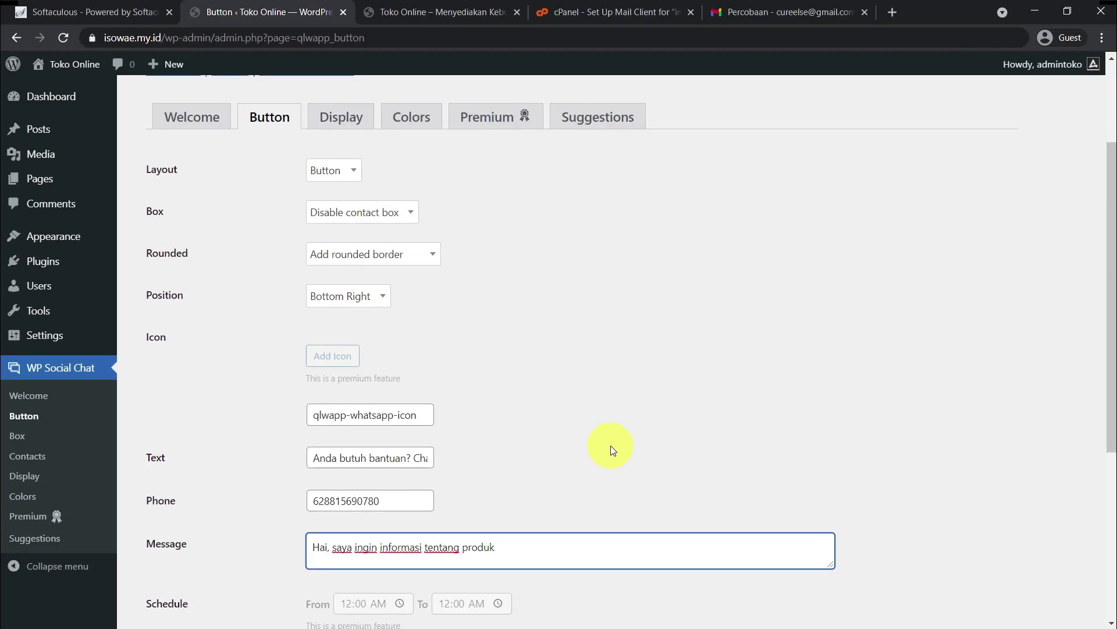
scroll(756, 355, "down", 3)
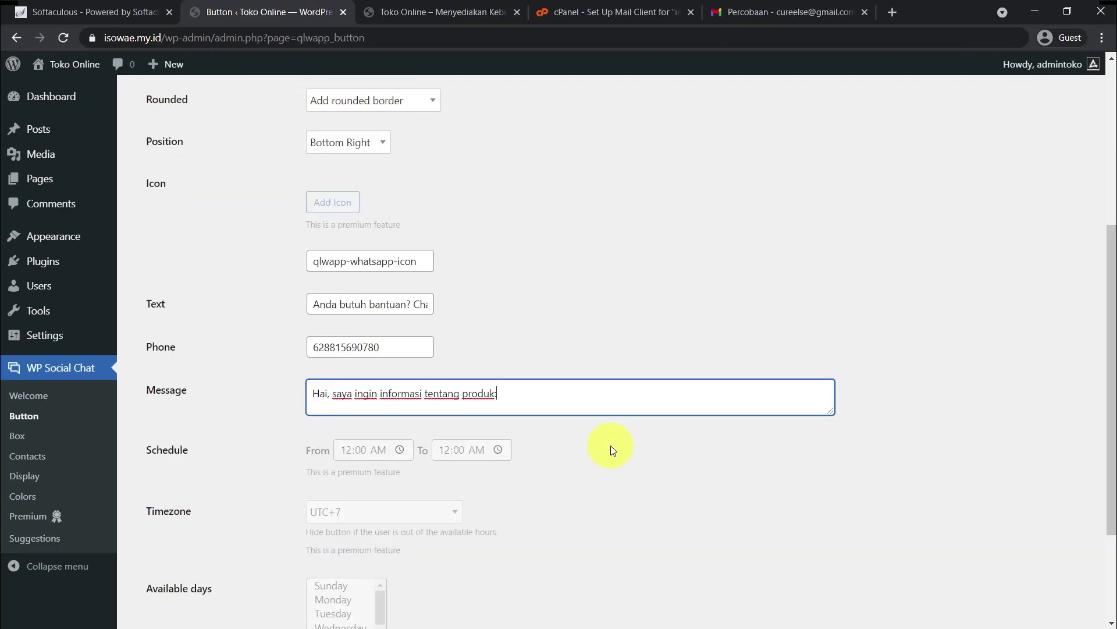
scroll(611, 450, "down", 3)
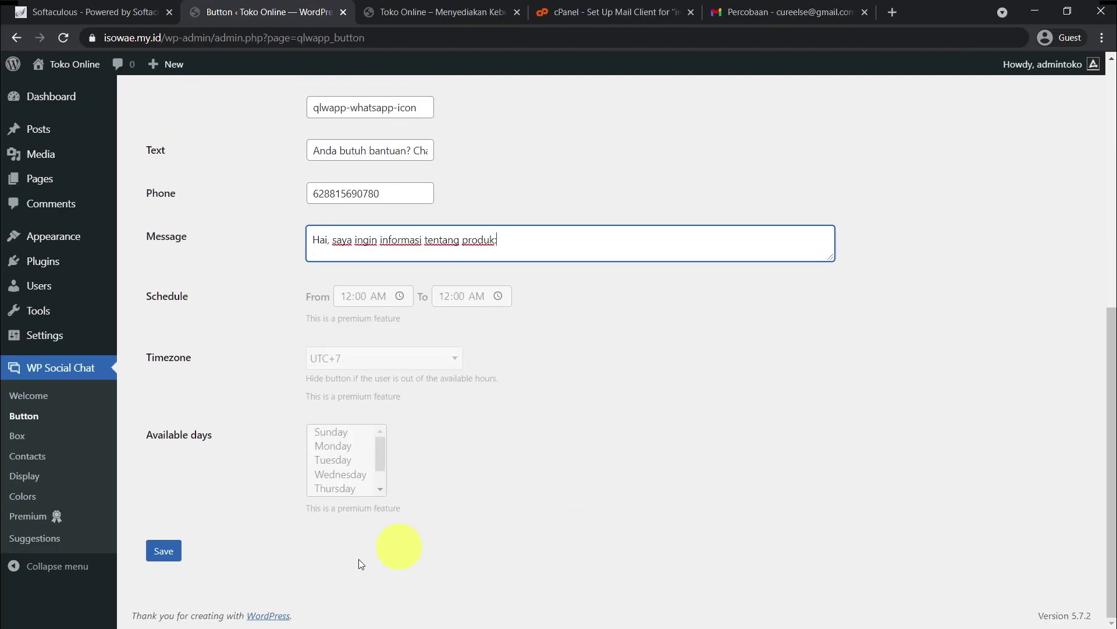
left_click(174, 557)
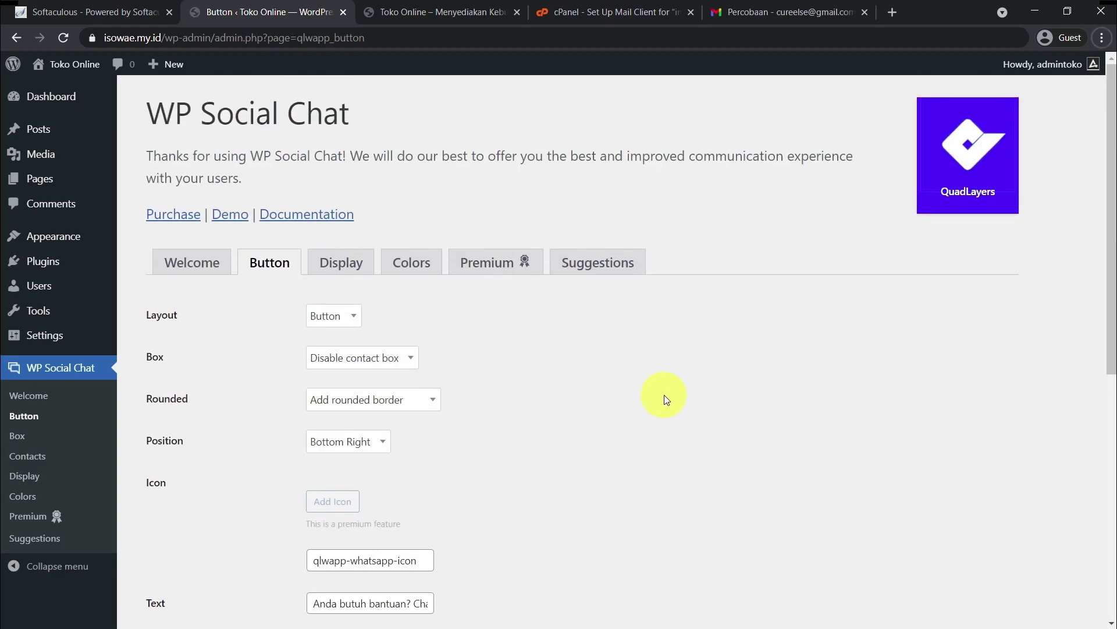
- Give the chat button a green #81d742 background and white text colour, then save
left_click(422, 263)
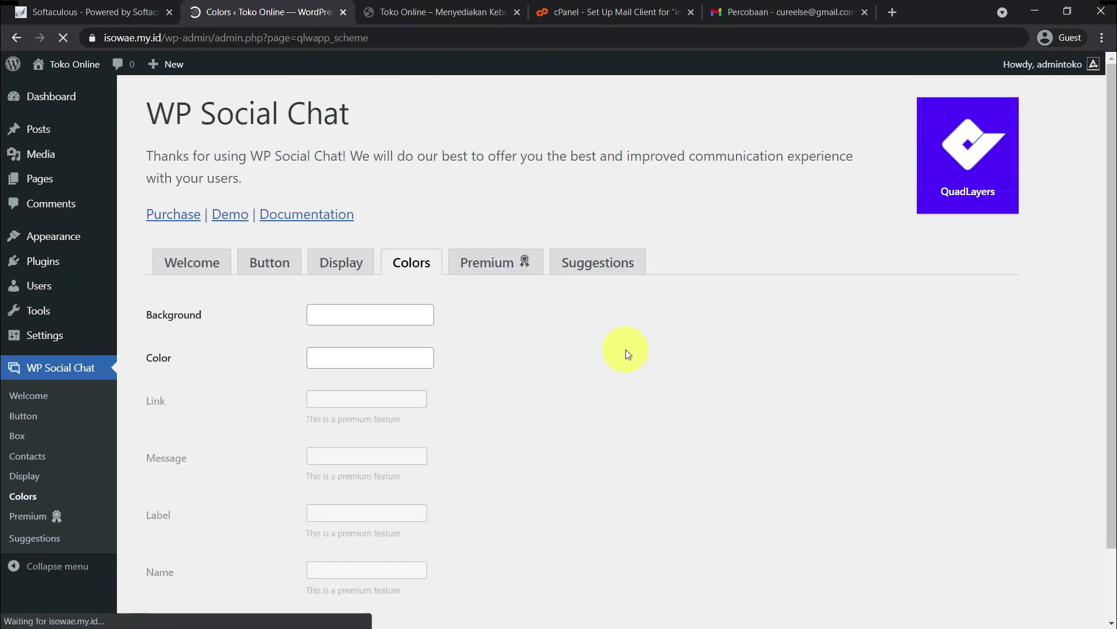
left_click(324, 315)
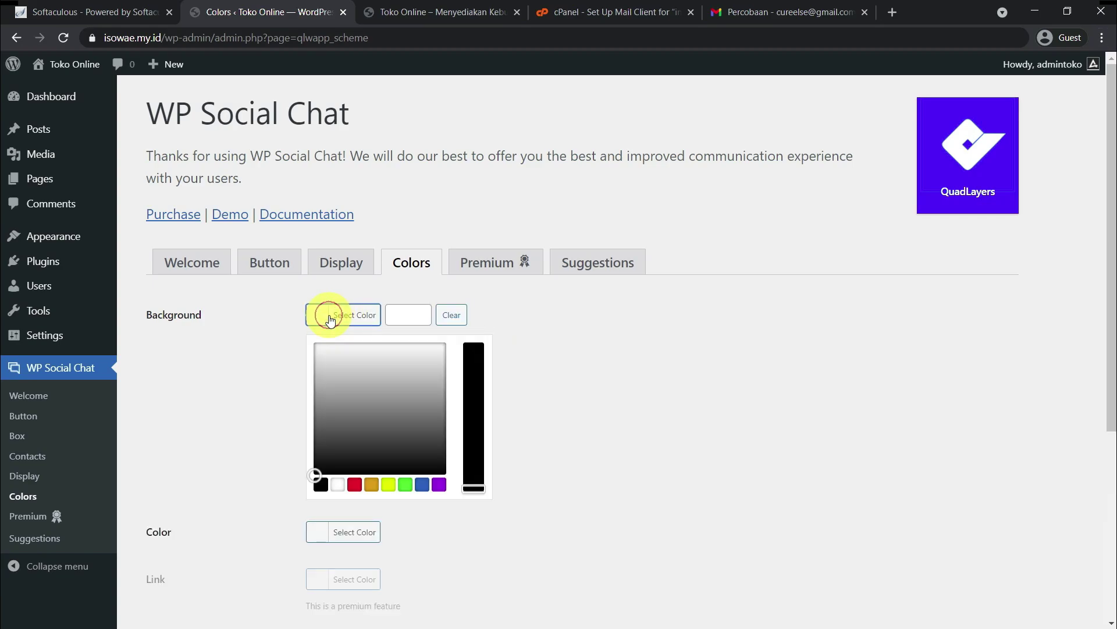
left_click(407, 487)
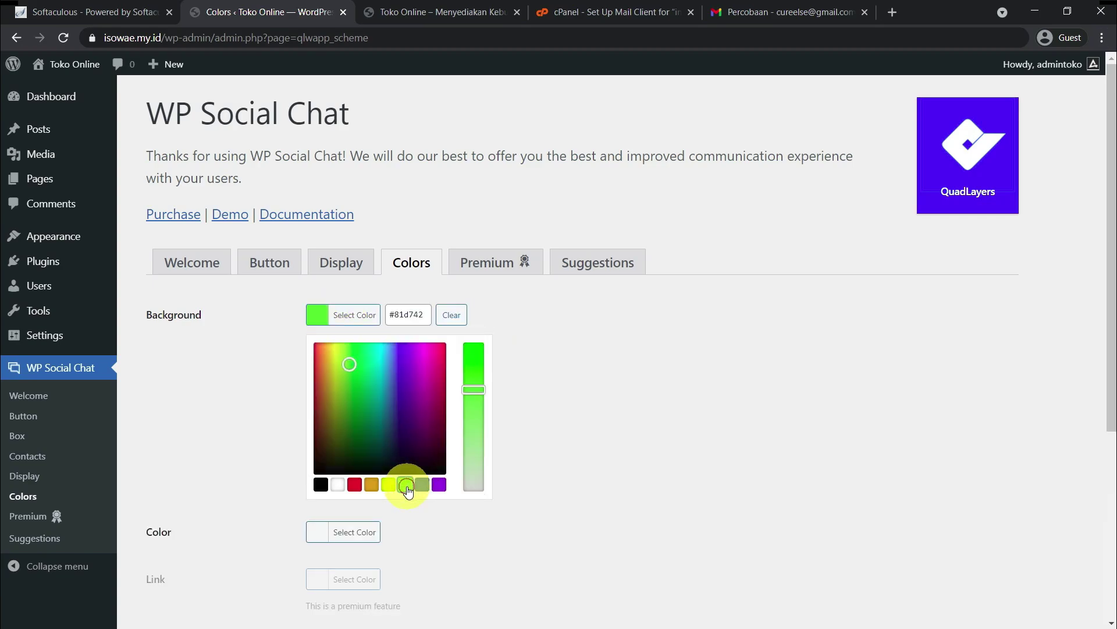
left_click(572, 404)
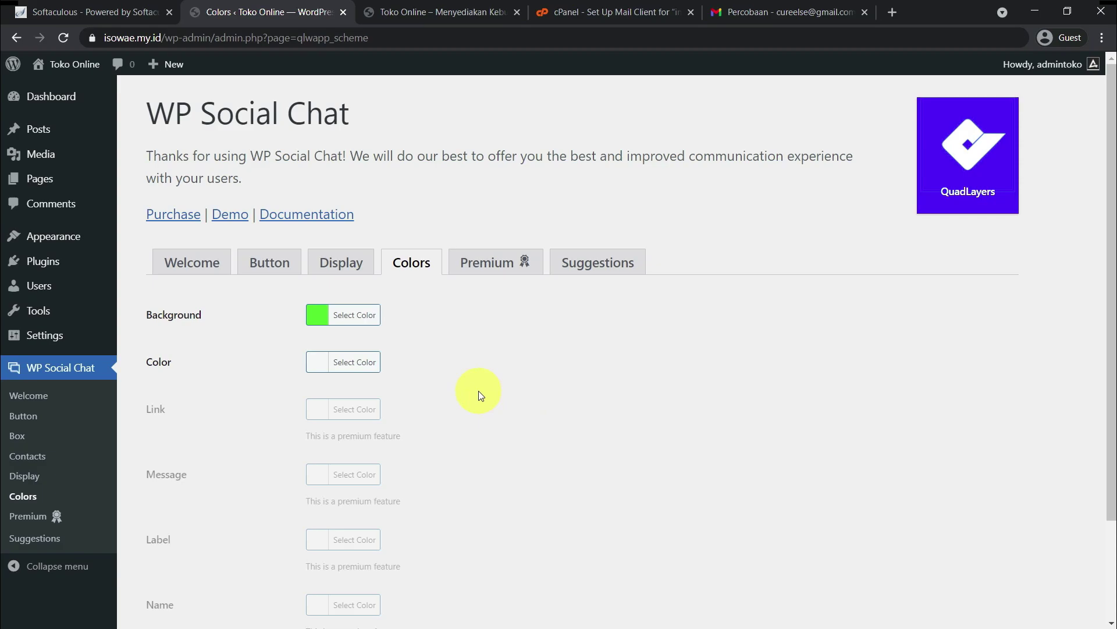
left_click(326, 364)
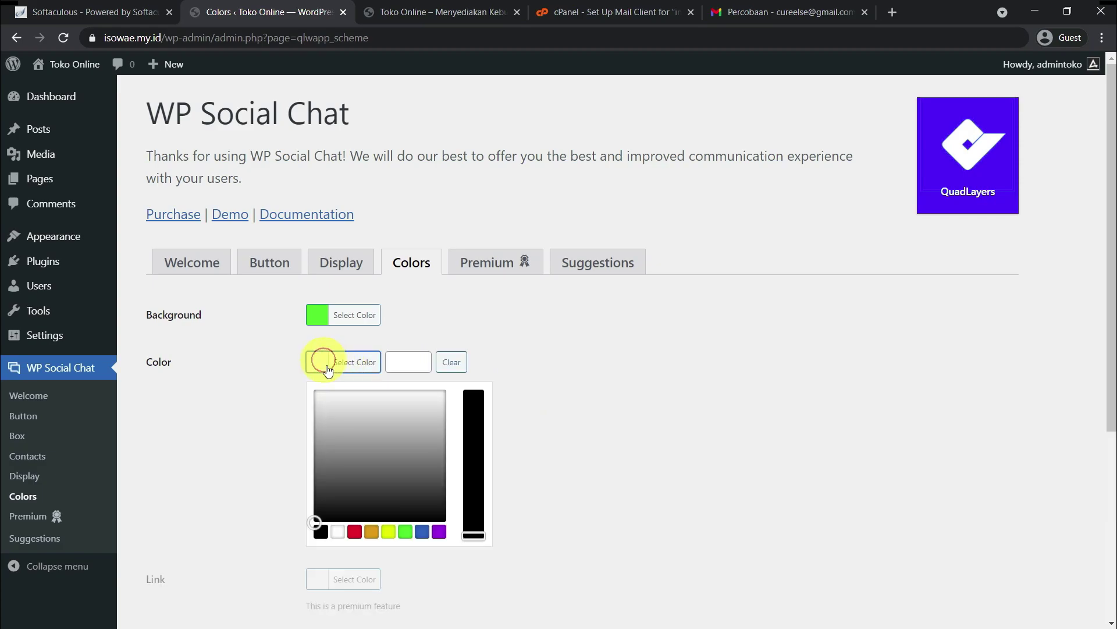
left_click(337, 529)
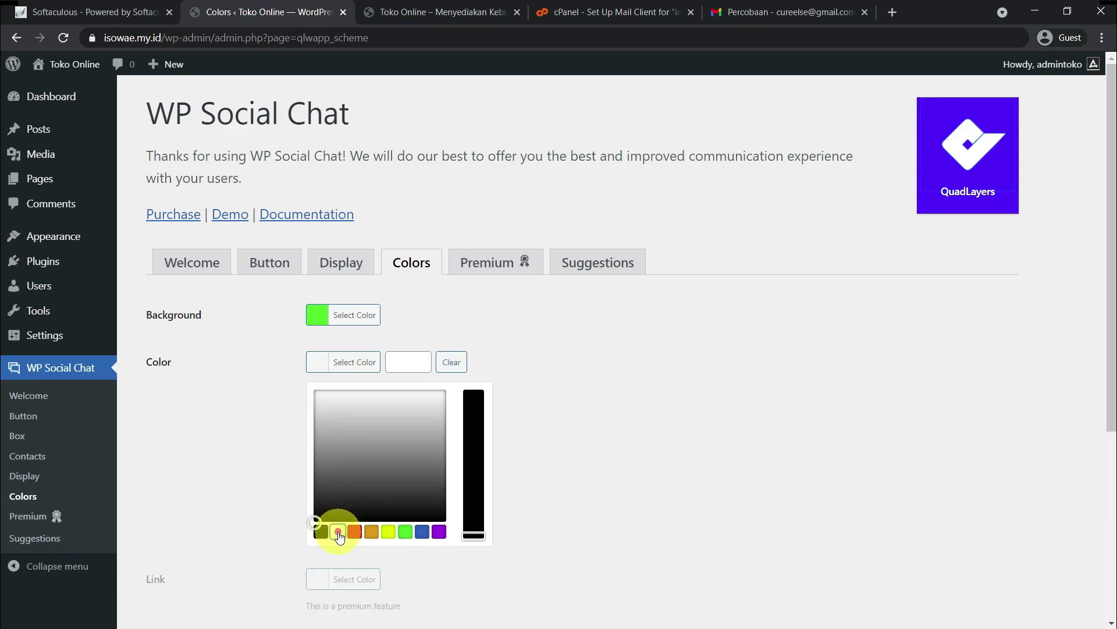
left_click(602, 400)
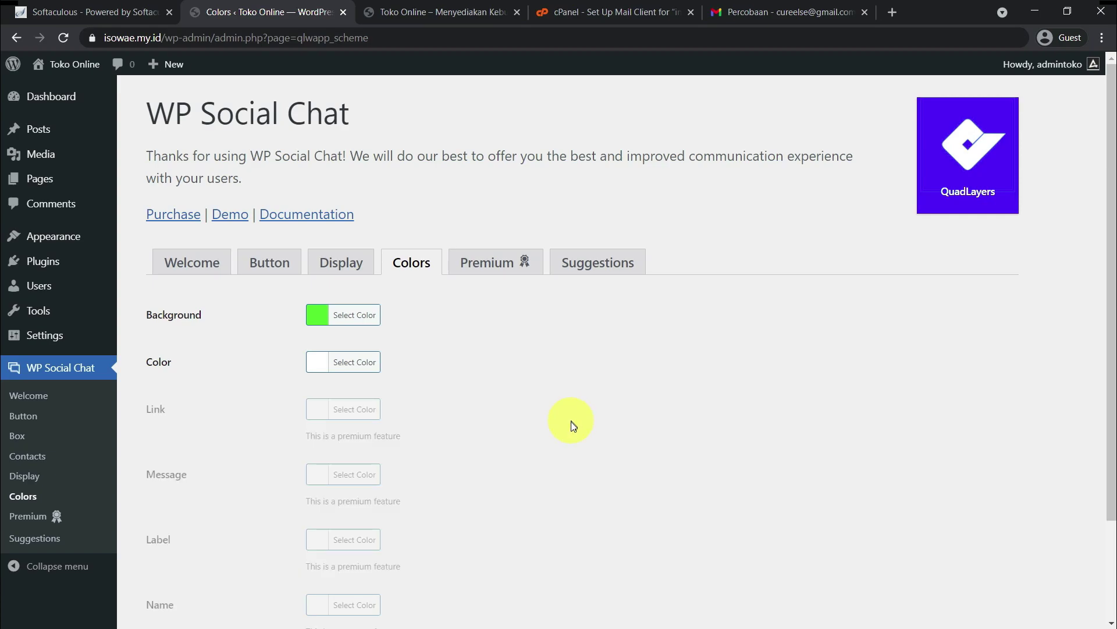
scroll(600, 408, "down", 2)
left_click(169, 550)
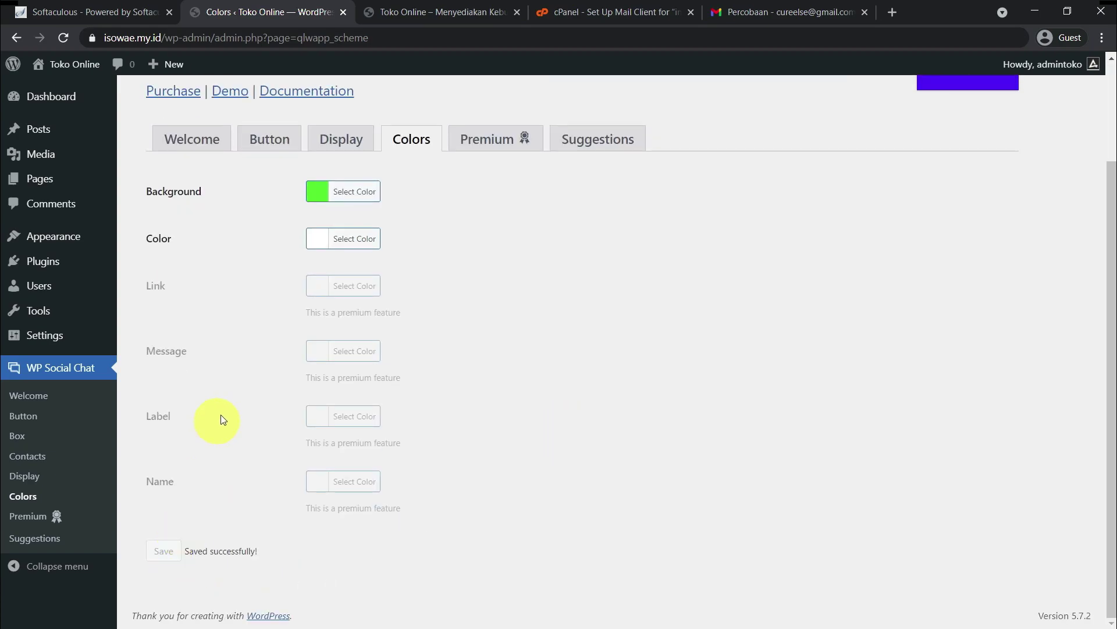
- Visit the live Toko Online site and click the green chat button to open WhatsApp Web
mouse_move(64, 67)
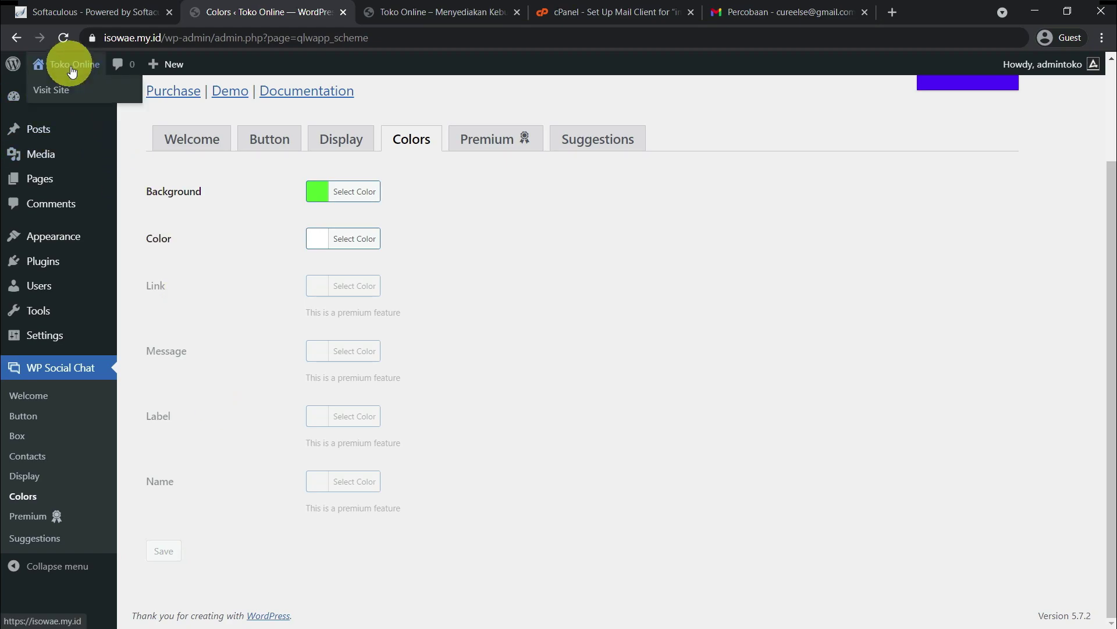
left_click(57, 92)
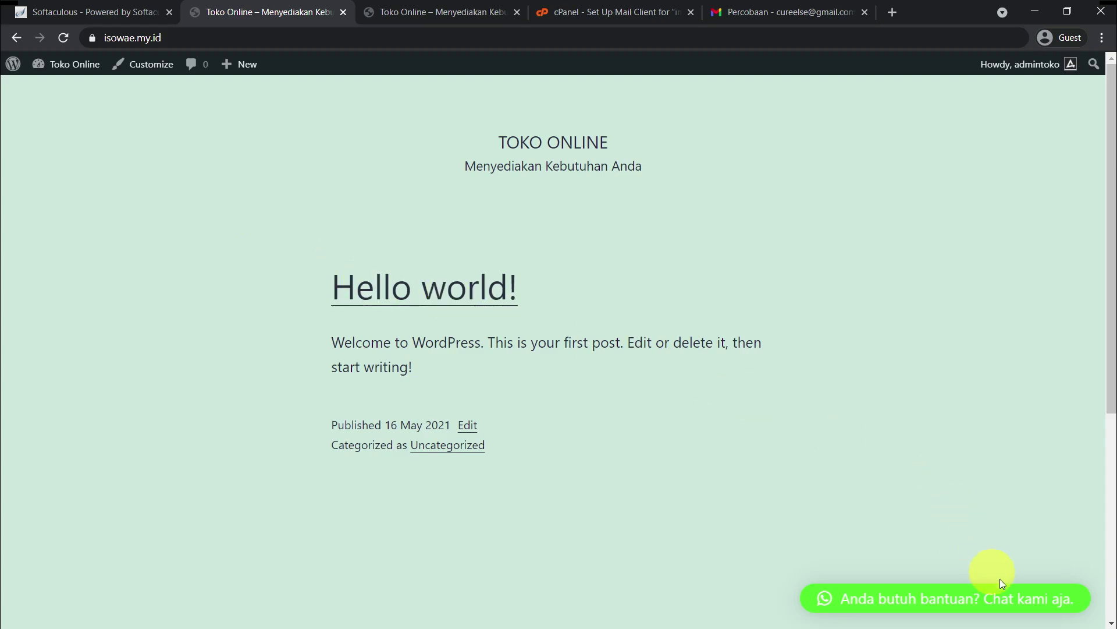
left_click(1020, 597)
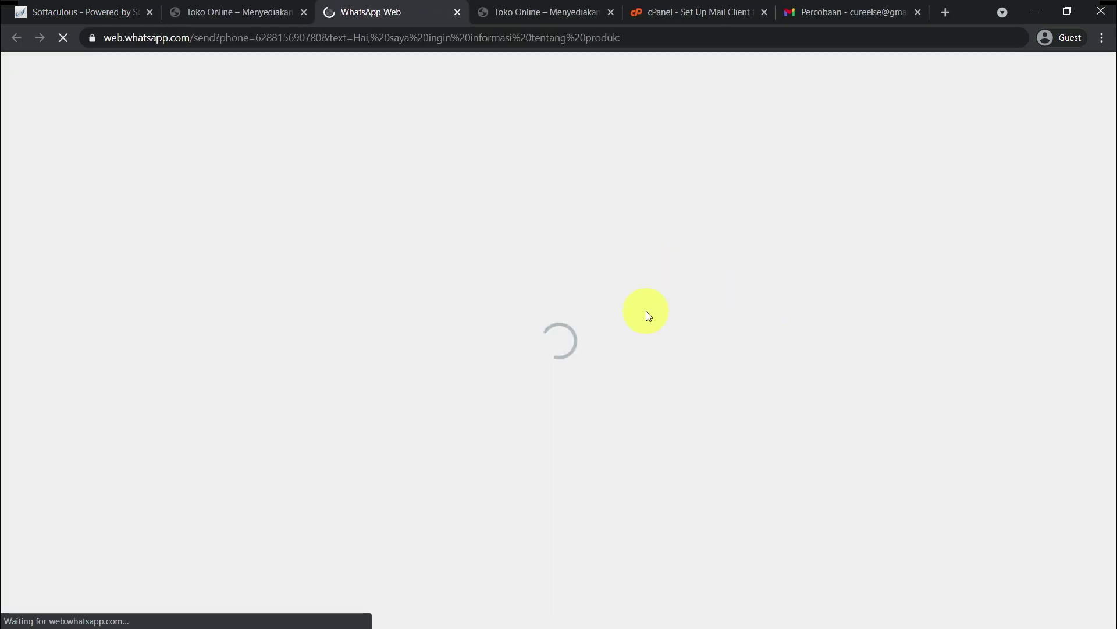
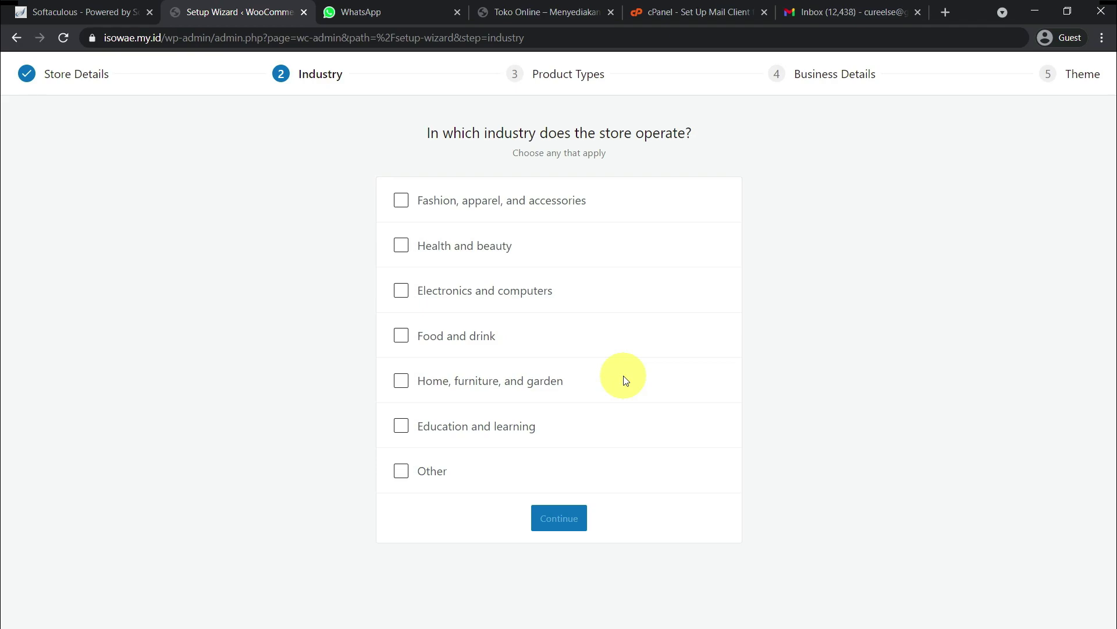
- Mark the store's industry as Fashion, apparel, and accessories
left_click(402, 201)
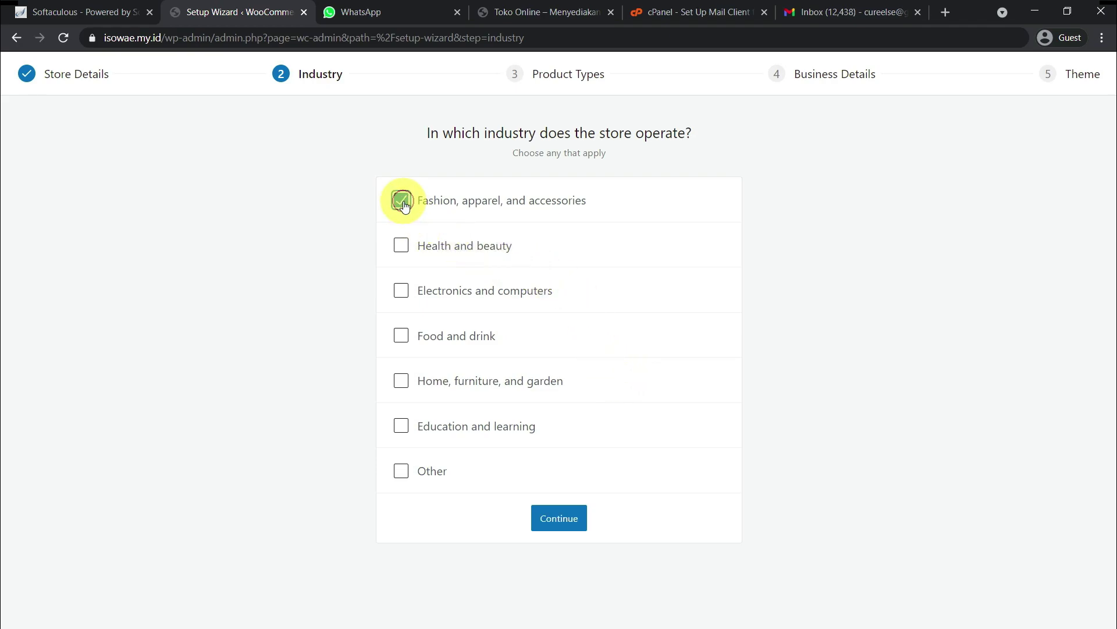
left_click(561, 516)
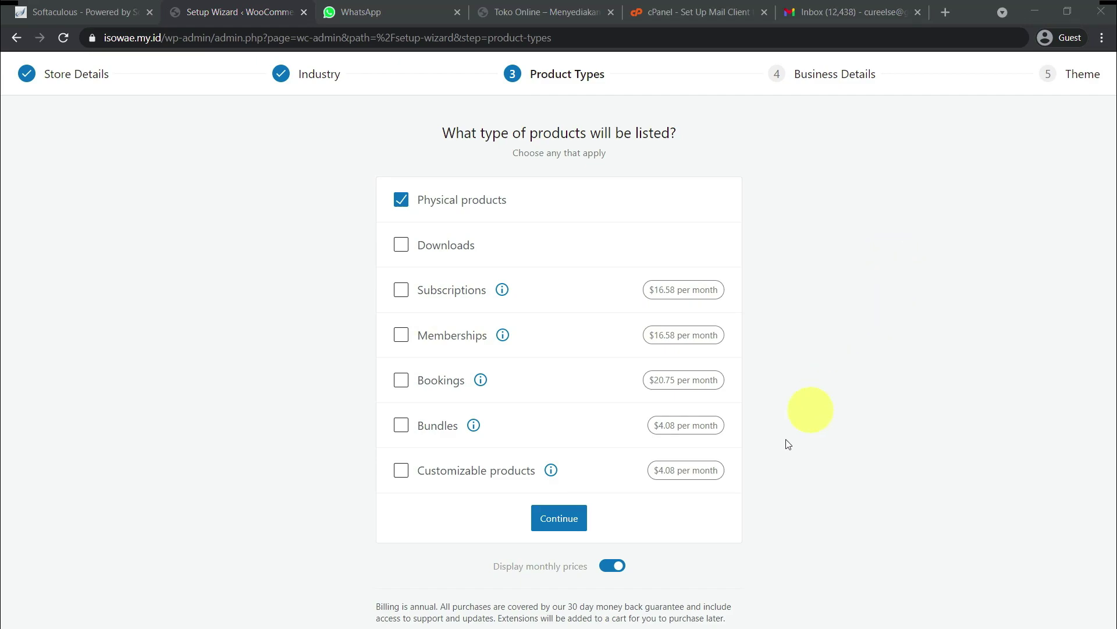
left_click(554, 522)
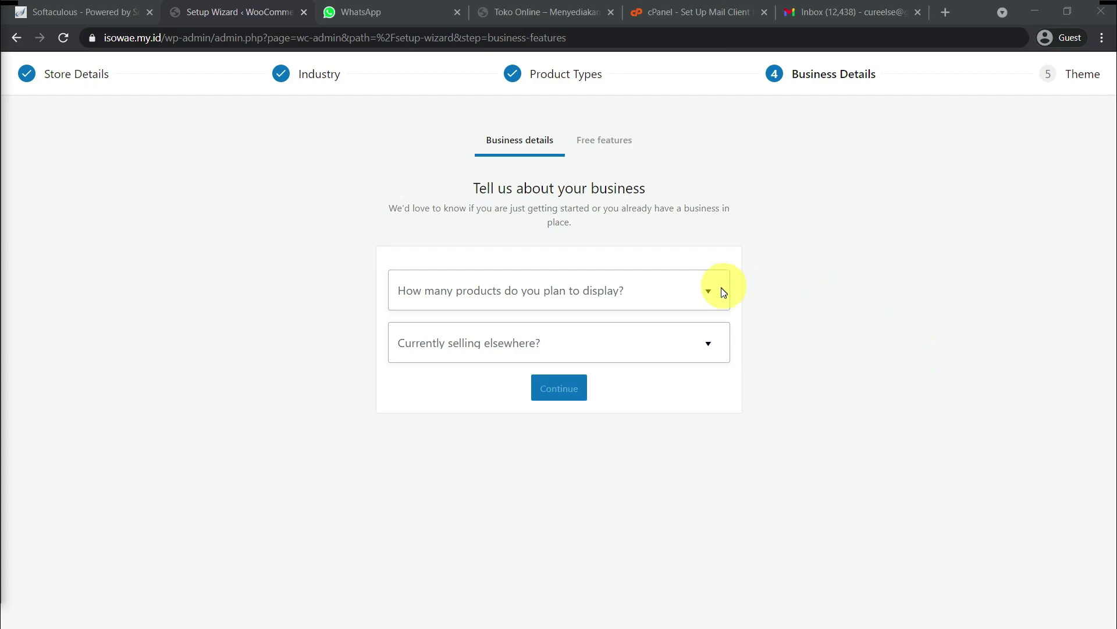
- Answer 'I don't have any products yet' and 'No' to selling elsewhere, and decline the recommended features
left_click(710, 291)
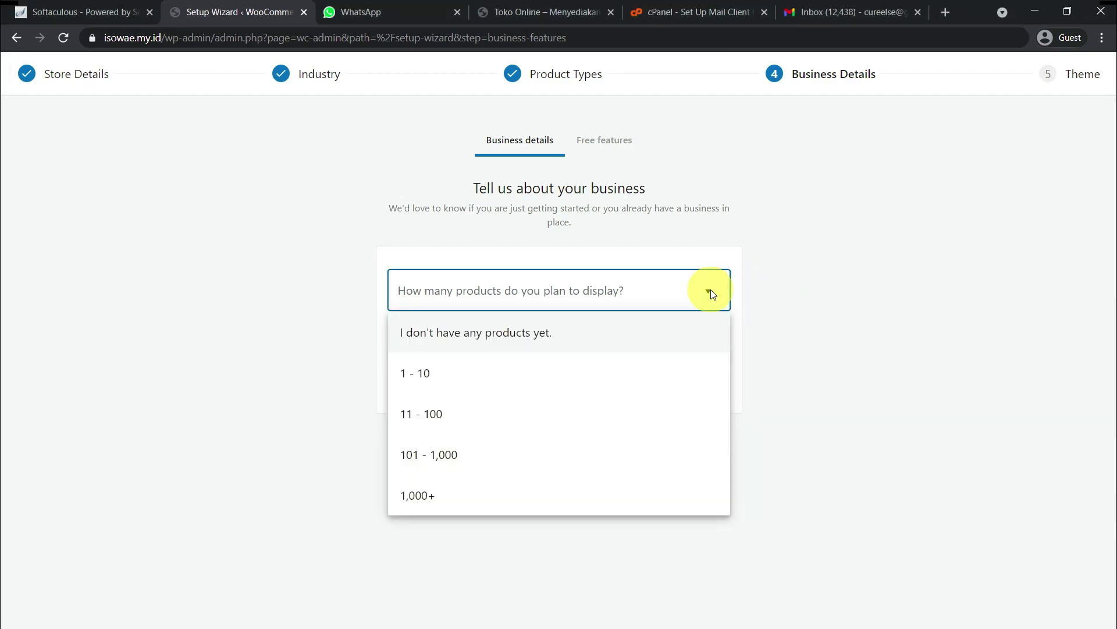
left_click(561, 338)
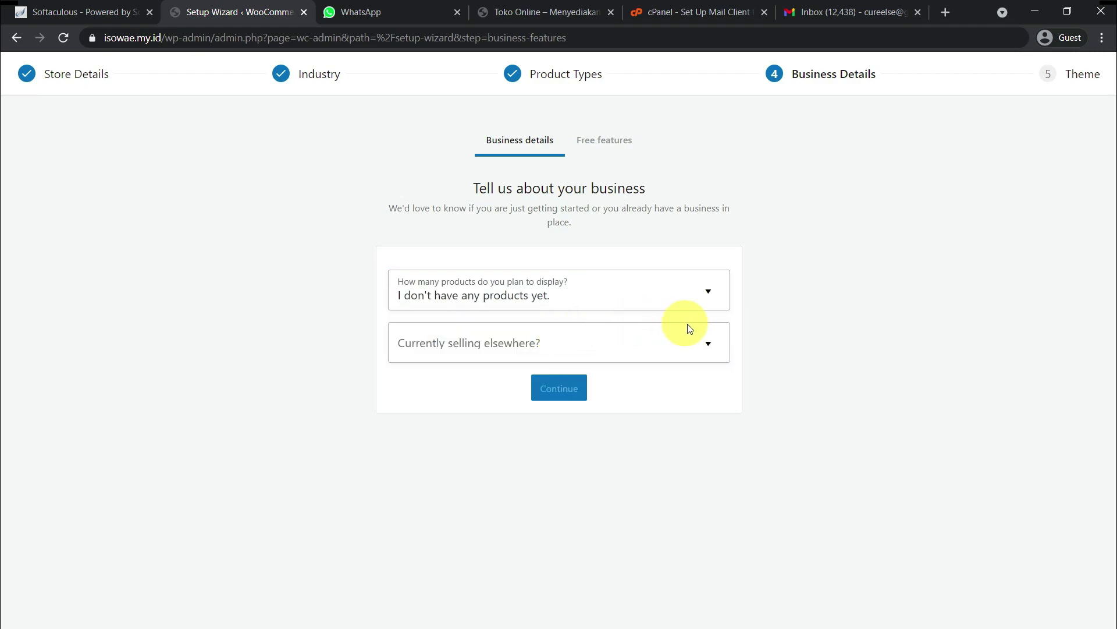
left_click(708, 345)
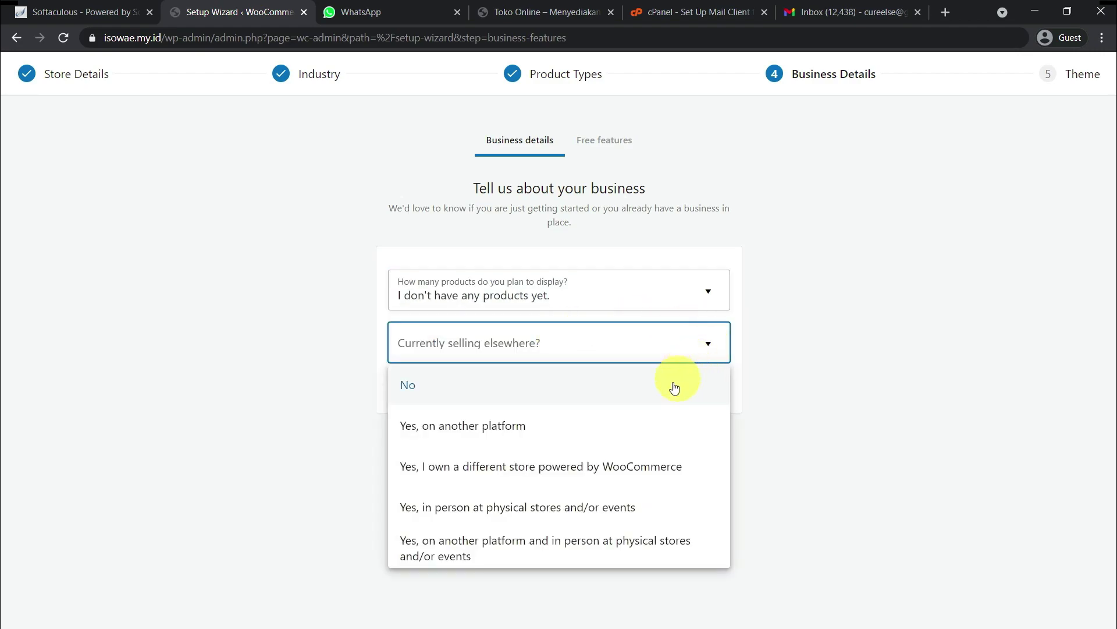
left_click(643, 393)
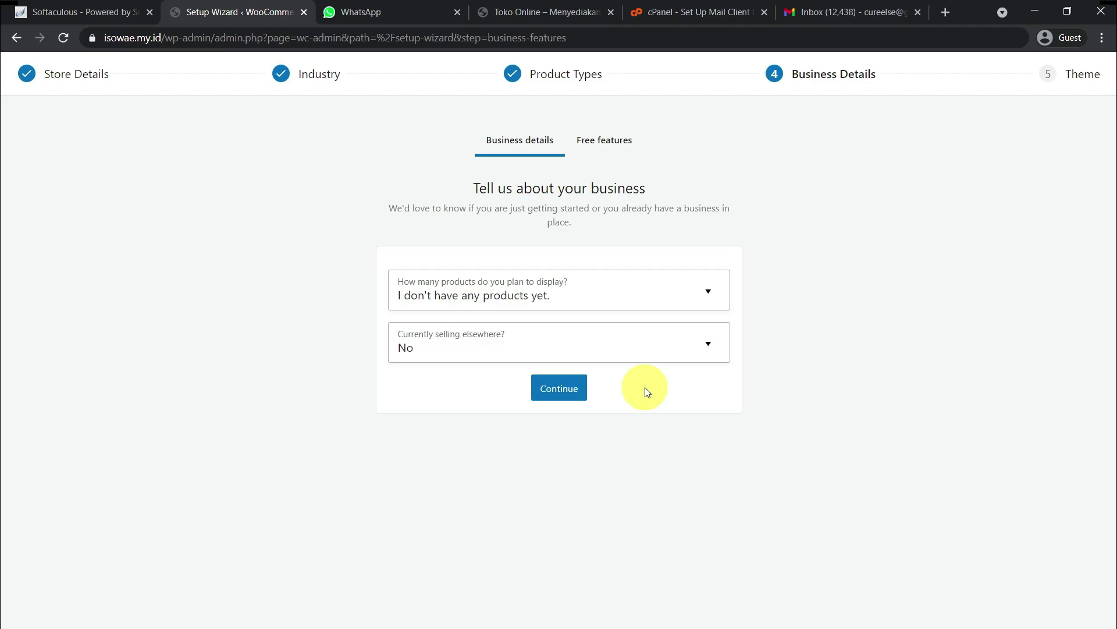
left_click(563, 390)
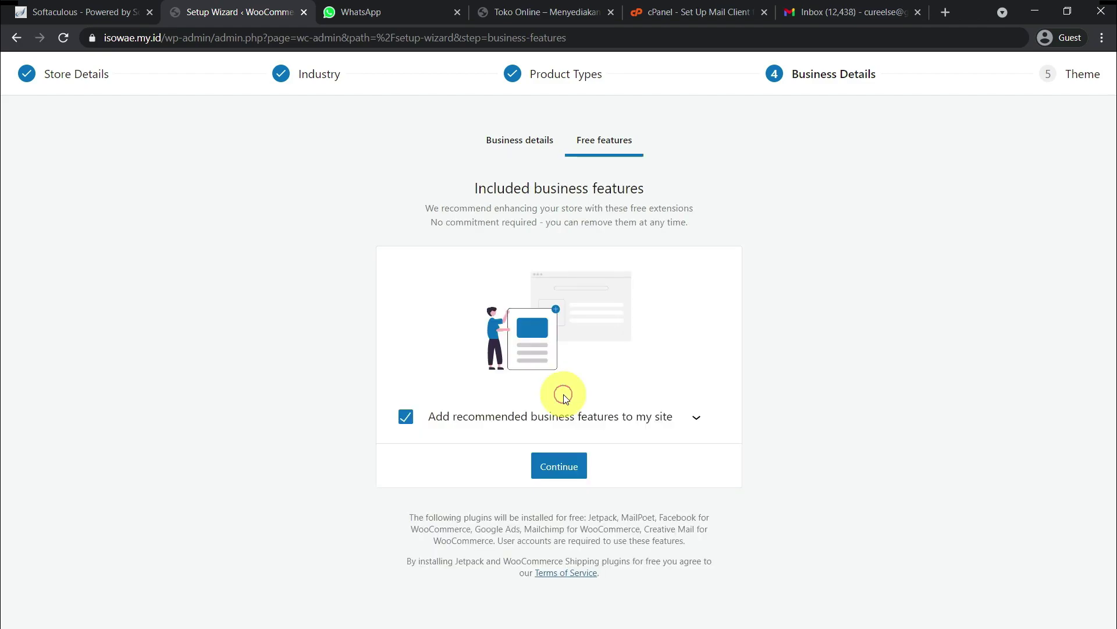
left_click(406, 417)
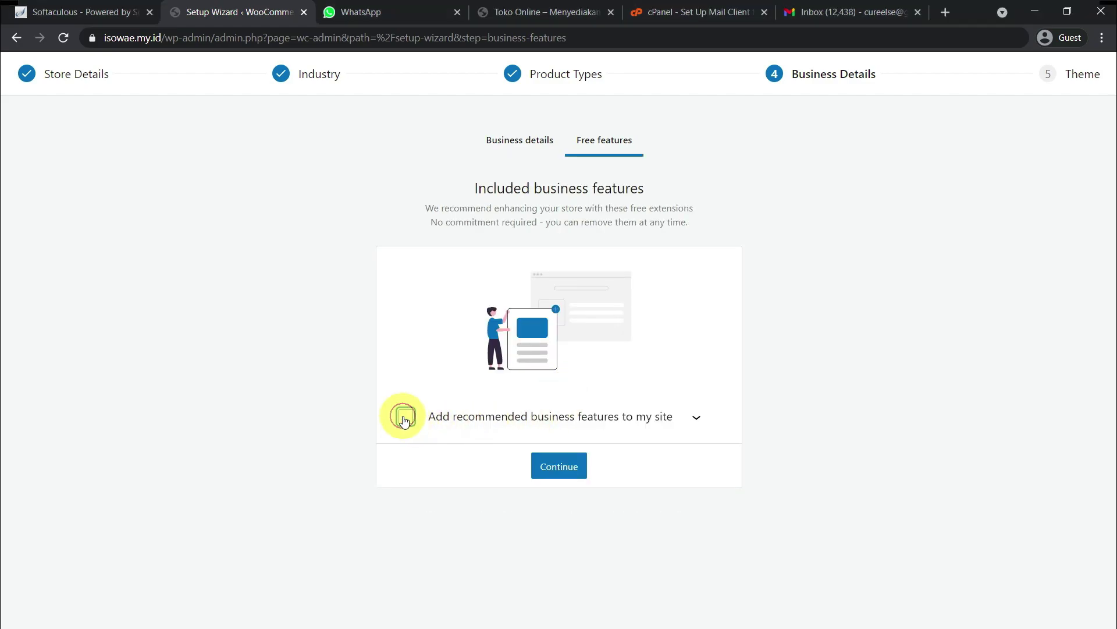
left_click(565, 465)
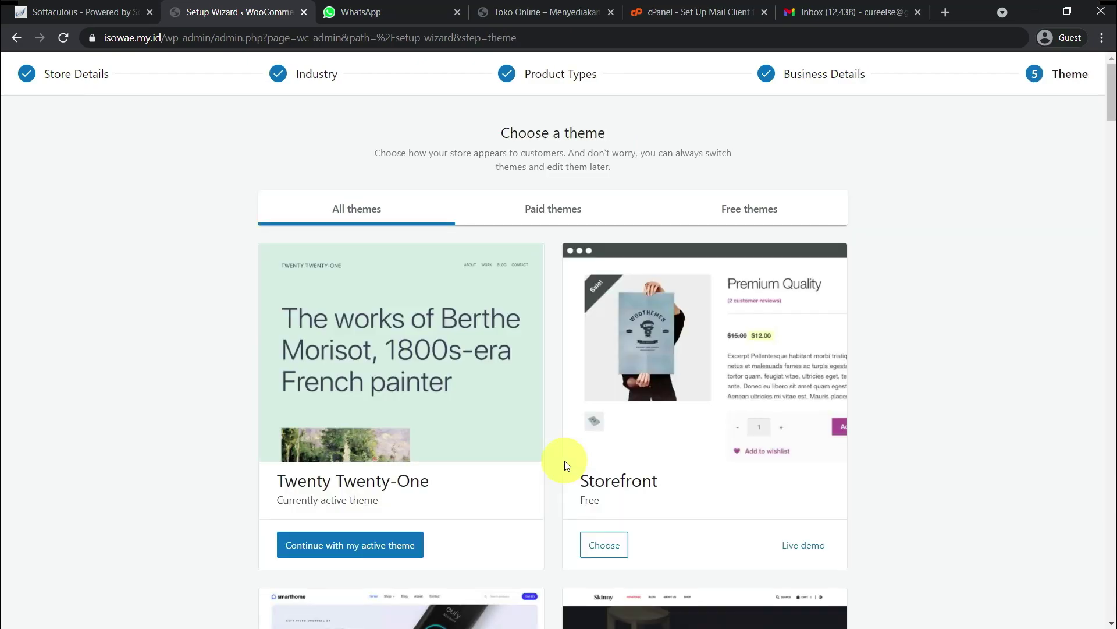
- Keep the active Twenty Twenty-One theme, dismiss the welcome tour, and go to WooCommerce Settings
left_click(396, 548)
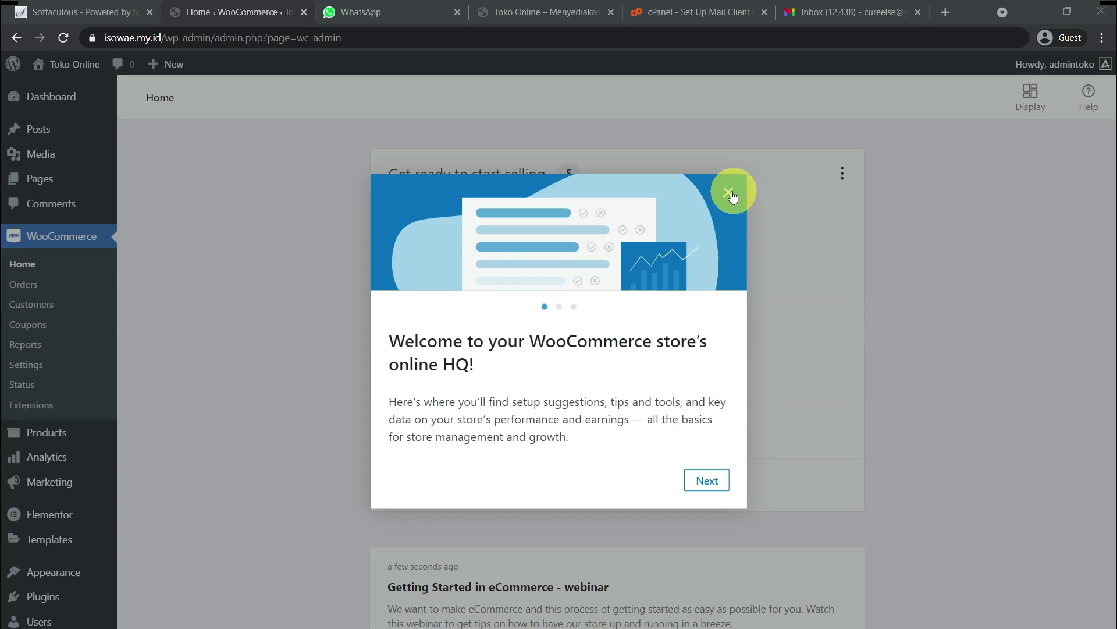
left_click(728, 192)
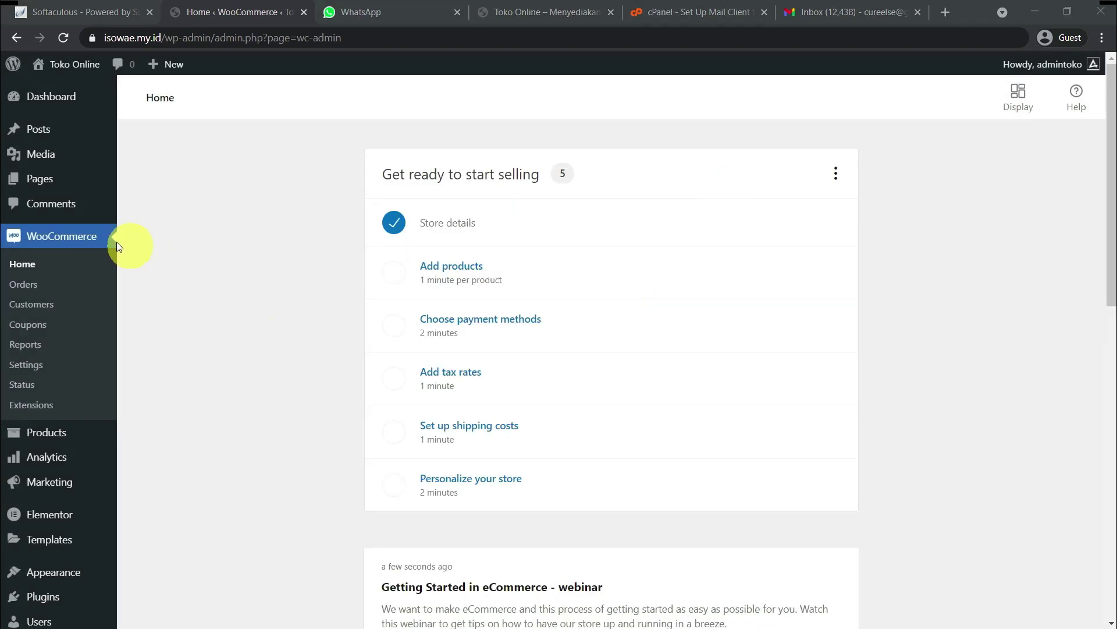
left_click(29, 371)
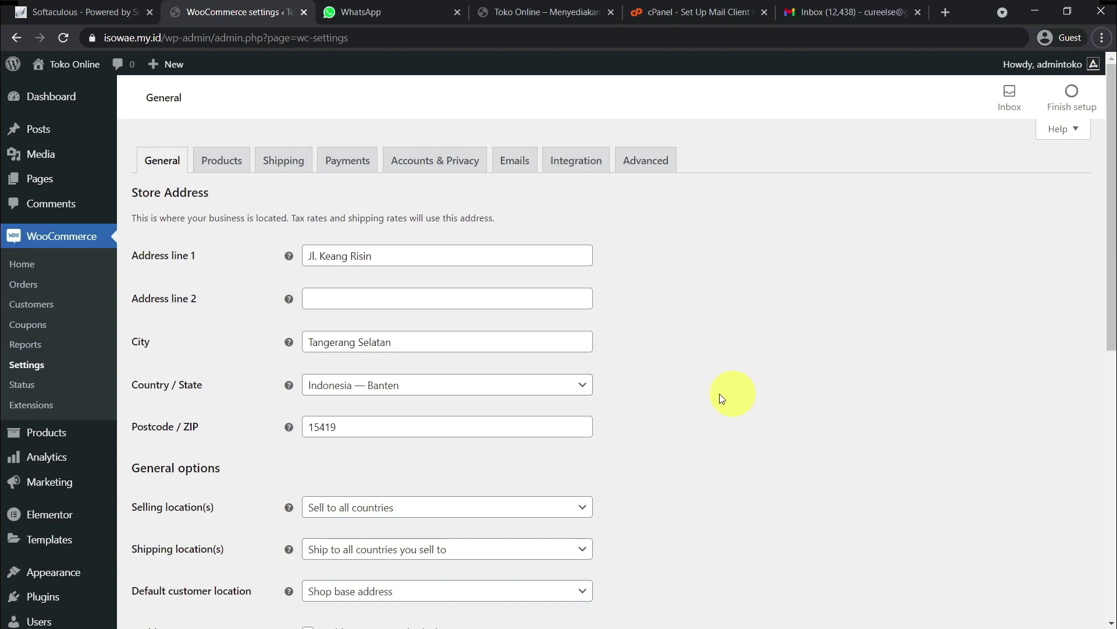
- Restrict both selling and shipping locations to Indonesia only
left_click(588, 508)
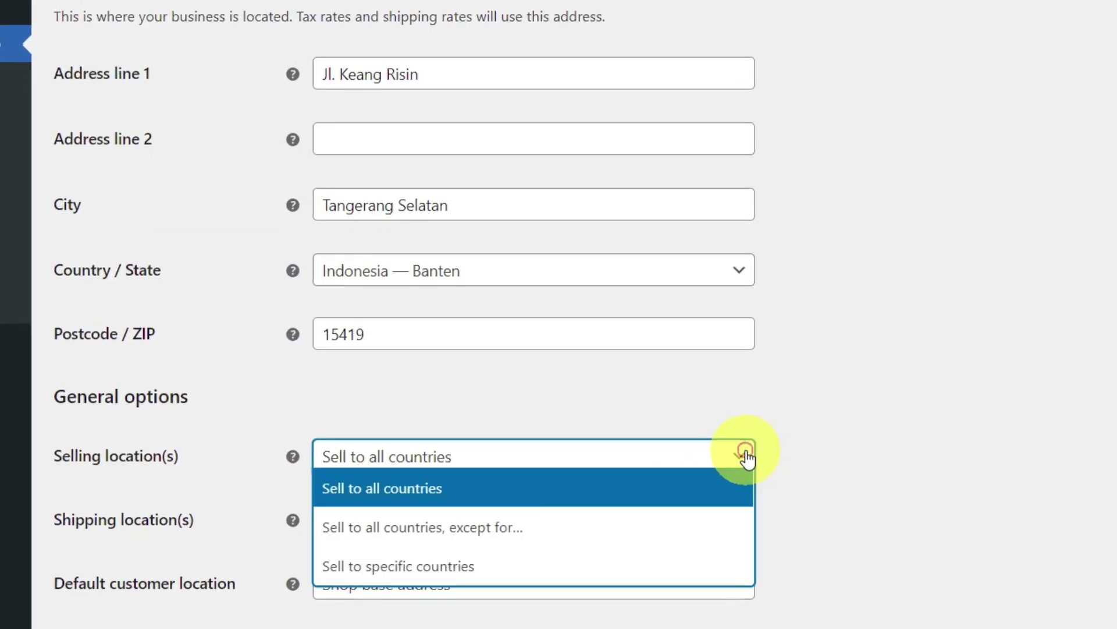
left_click(599, 566)
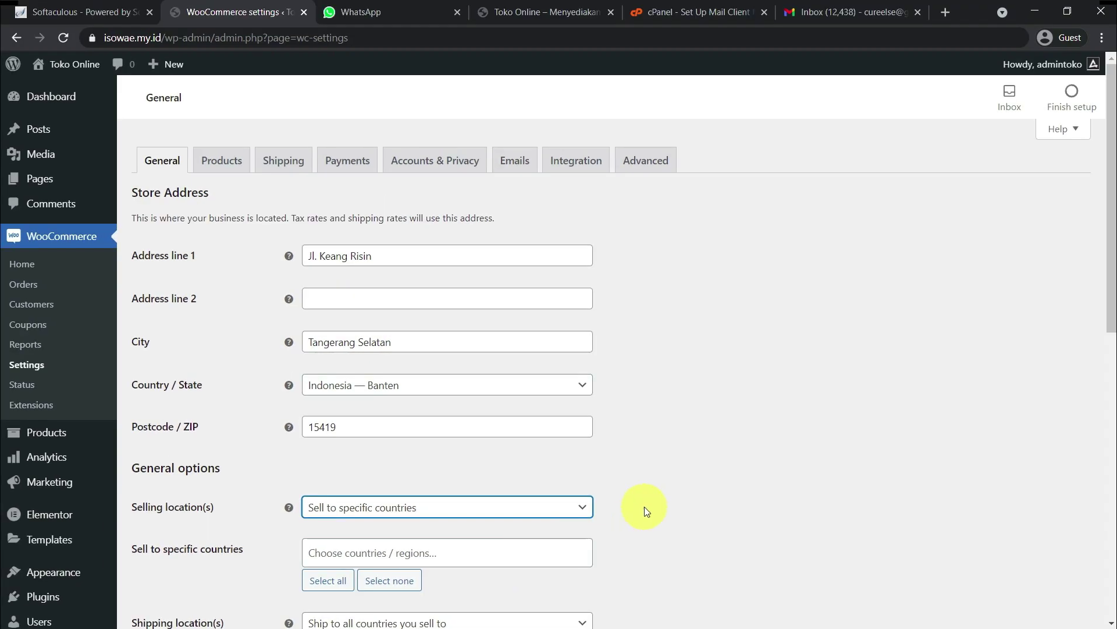
scroll(644, 506, "down", 5)
left_click(546, 259)
type("i")
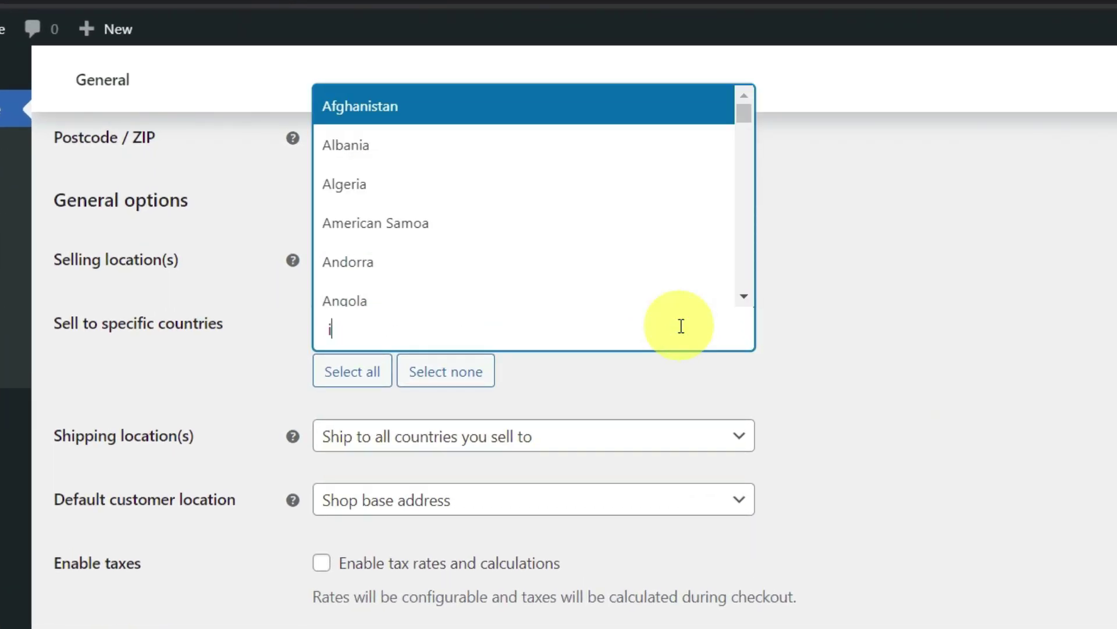
type("ndone")
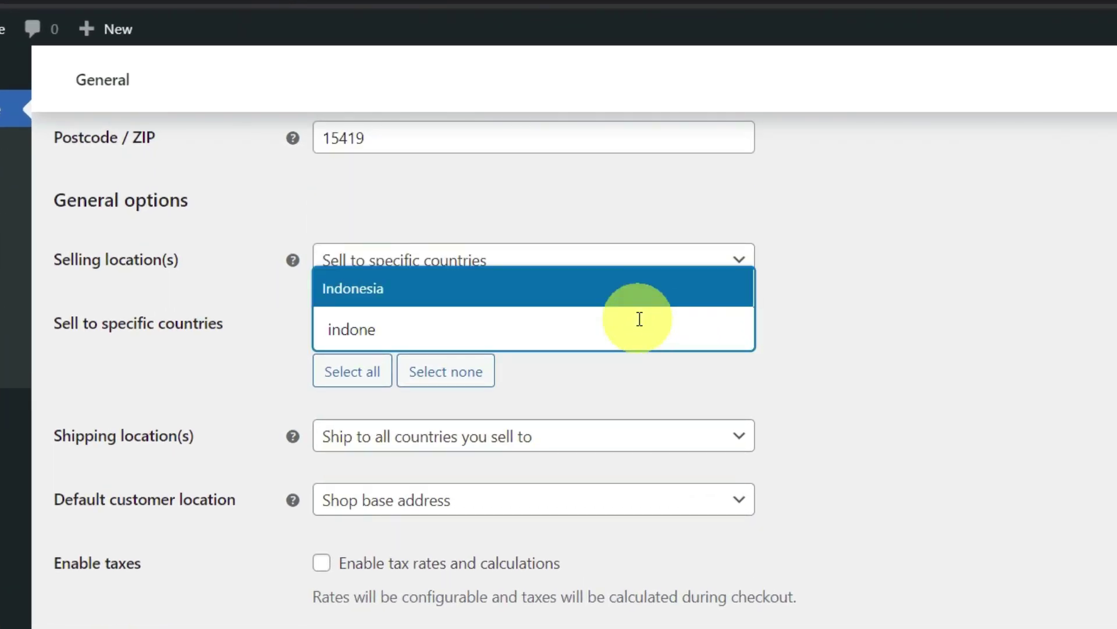
left_click(569, 289)
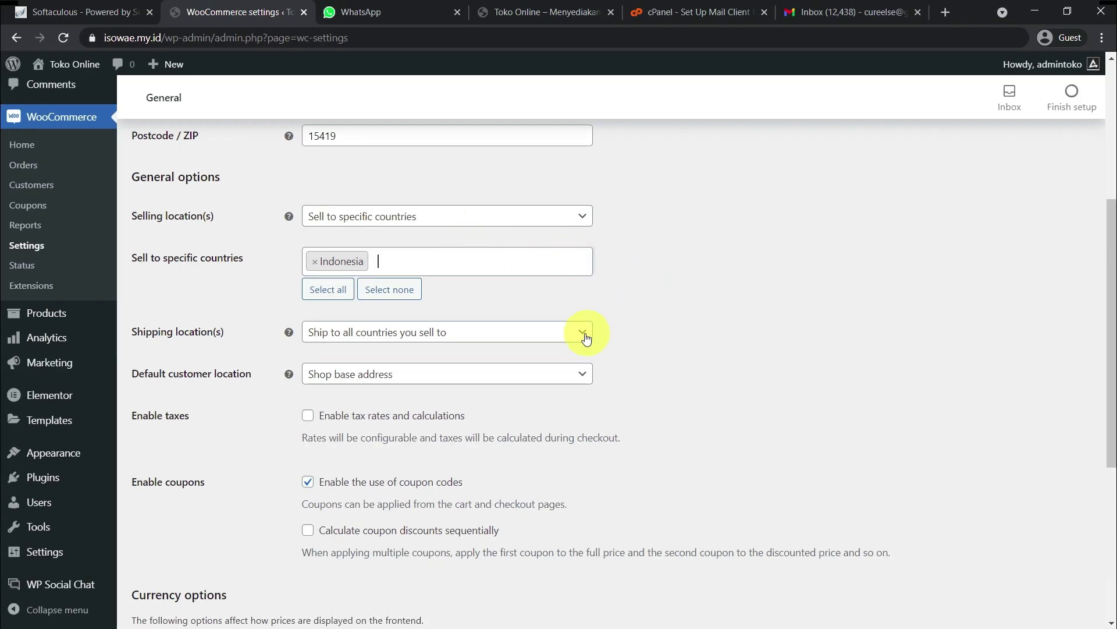
left_click(584, 334)
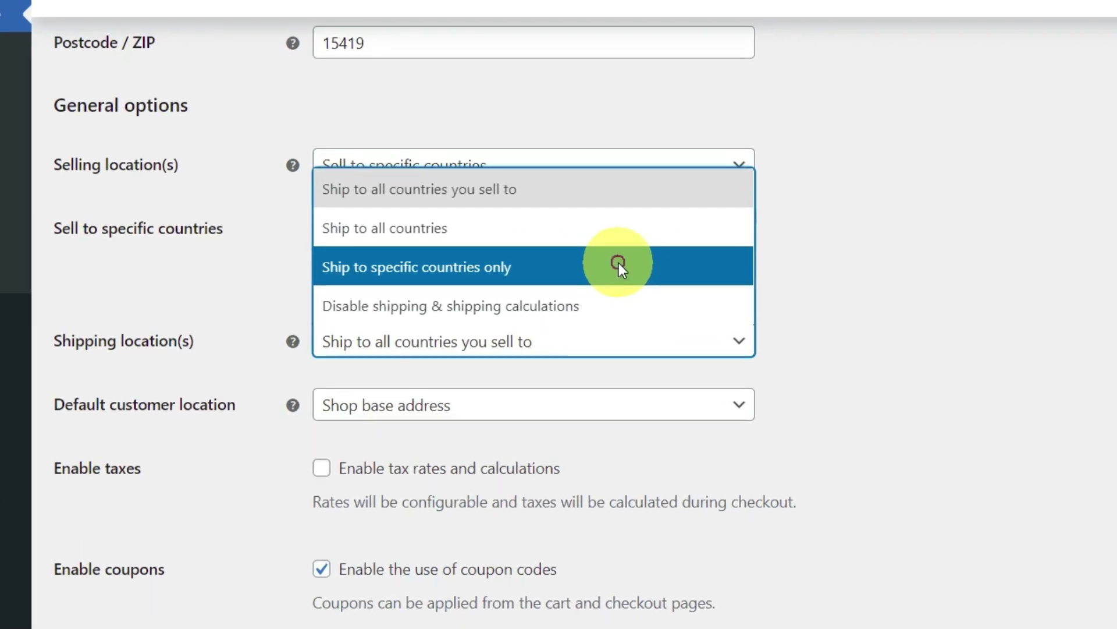
left_click(508, 282)
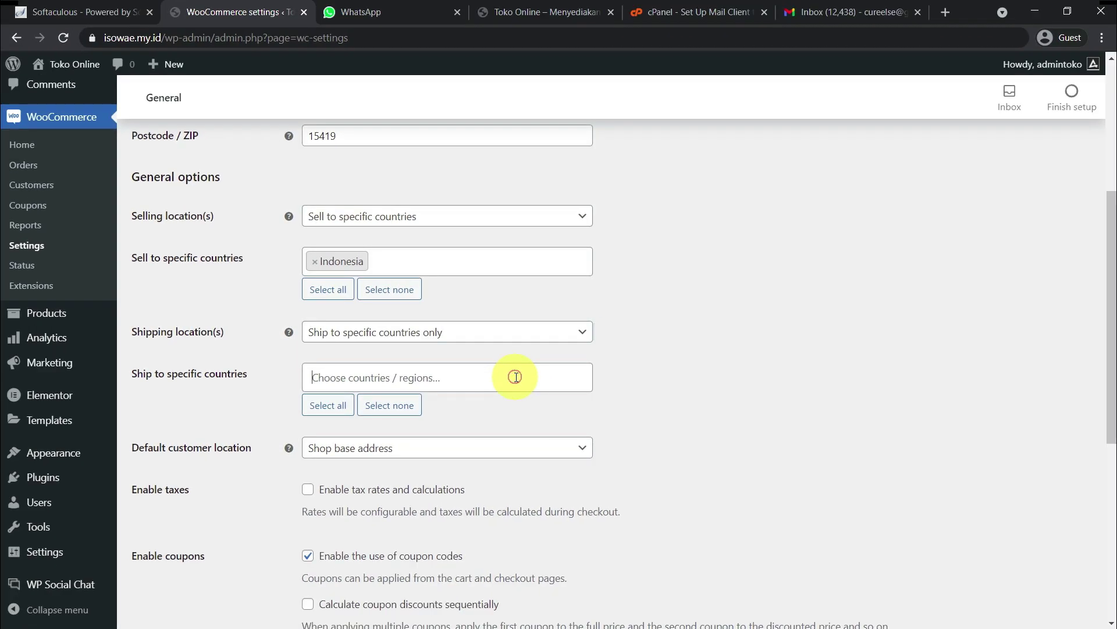
left_click(633, 407)
type("indon")
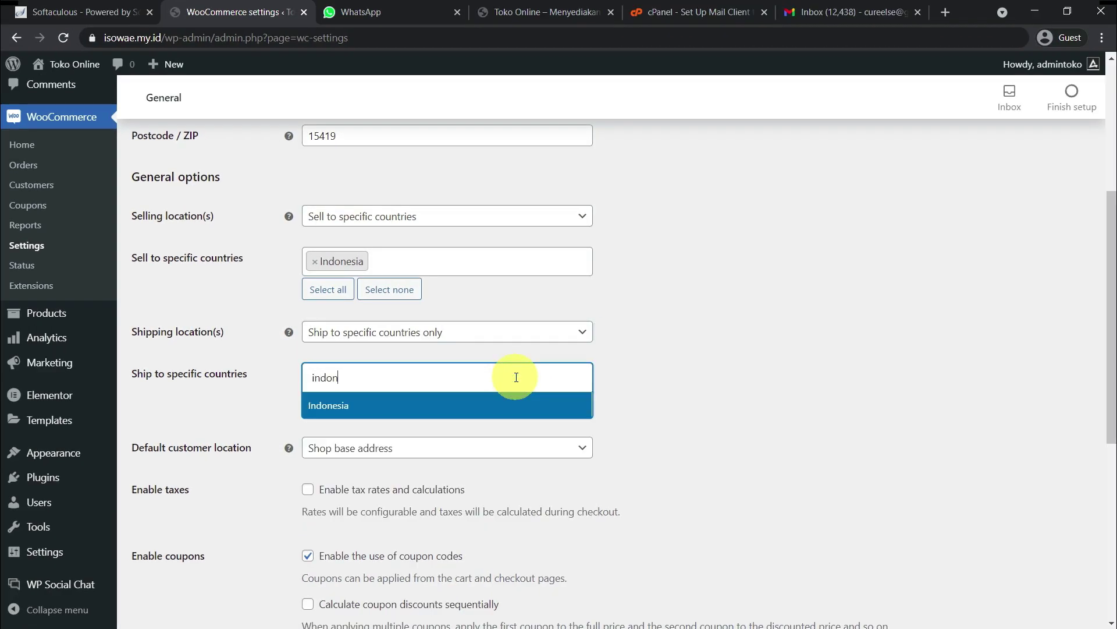
type("e")
left_click(493, 407)
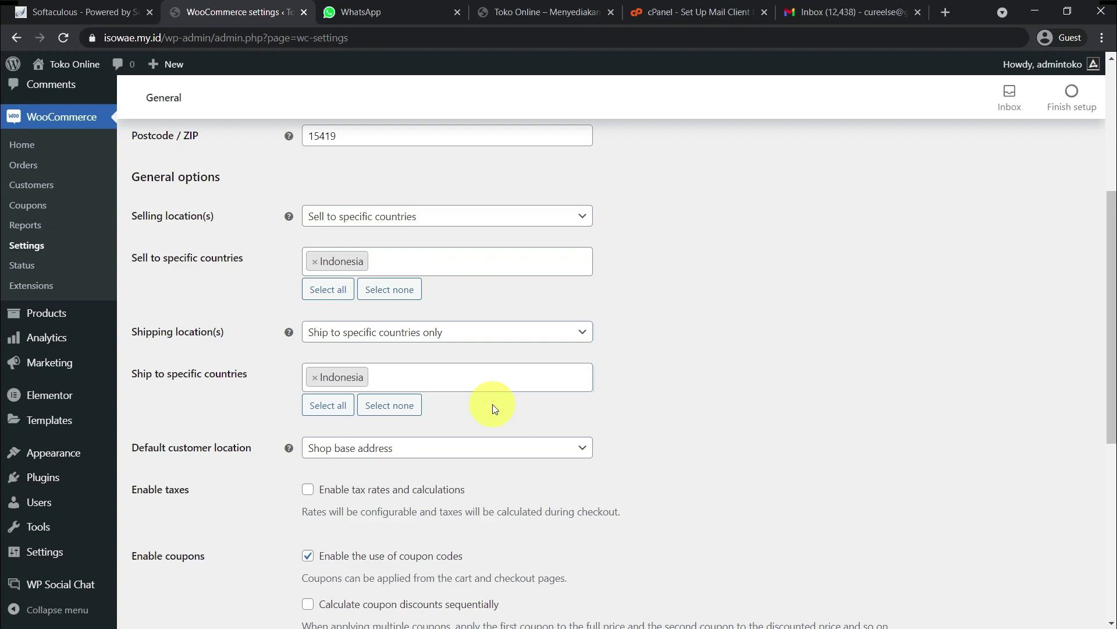
- Set the currency to Indonesian rupiah with '.' thousand and ',' decimal separators, and save
scroll(723, 421, "down", 7)
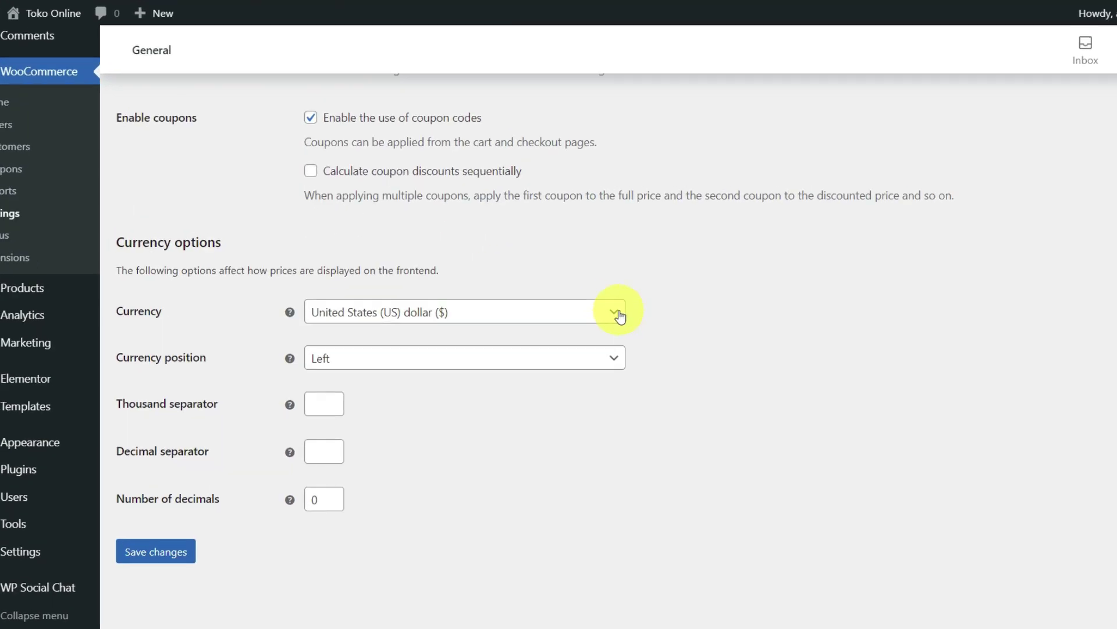
left_click(584, 335)
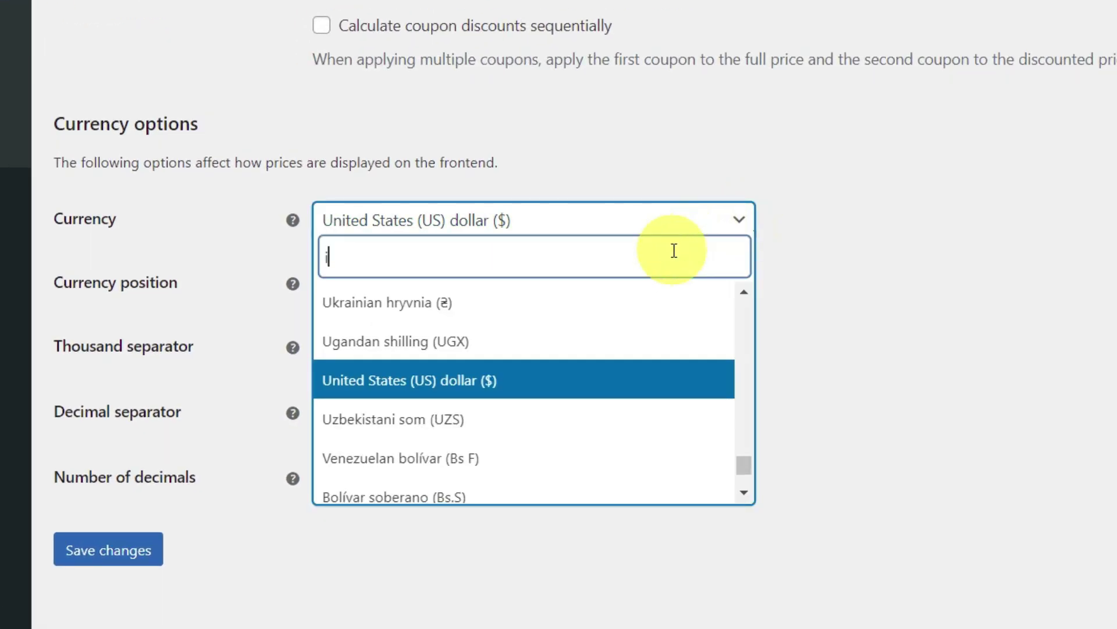
type("indonesia")
left_click(518, 304)
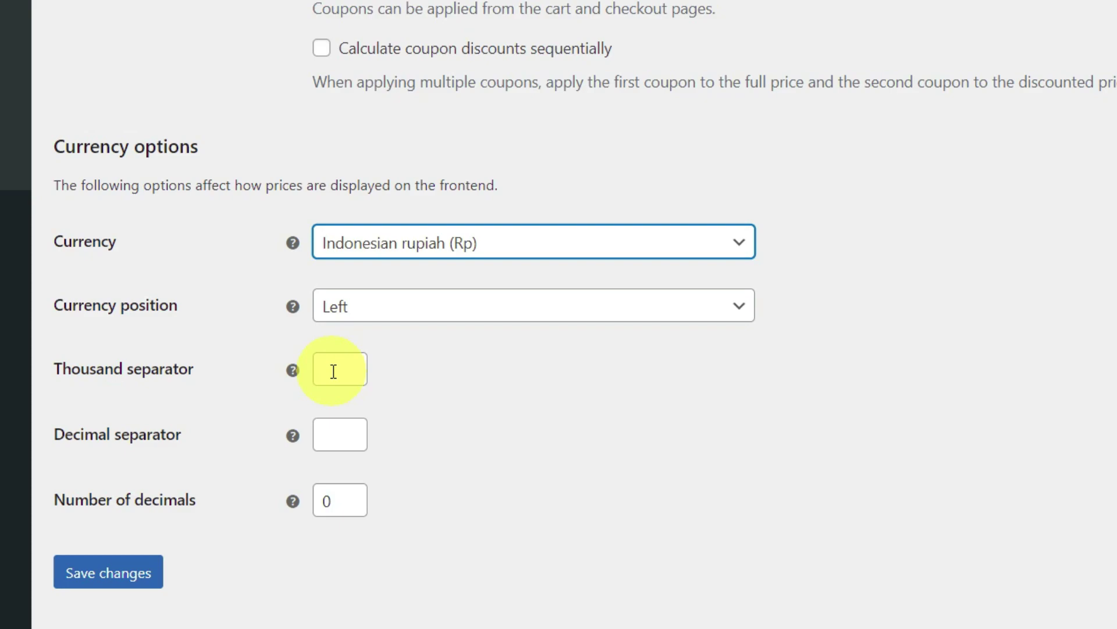
left_click(333, 372)
type(".")
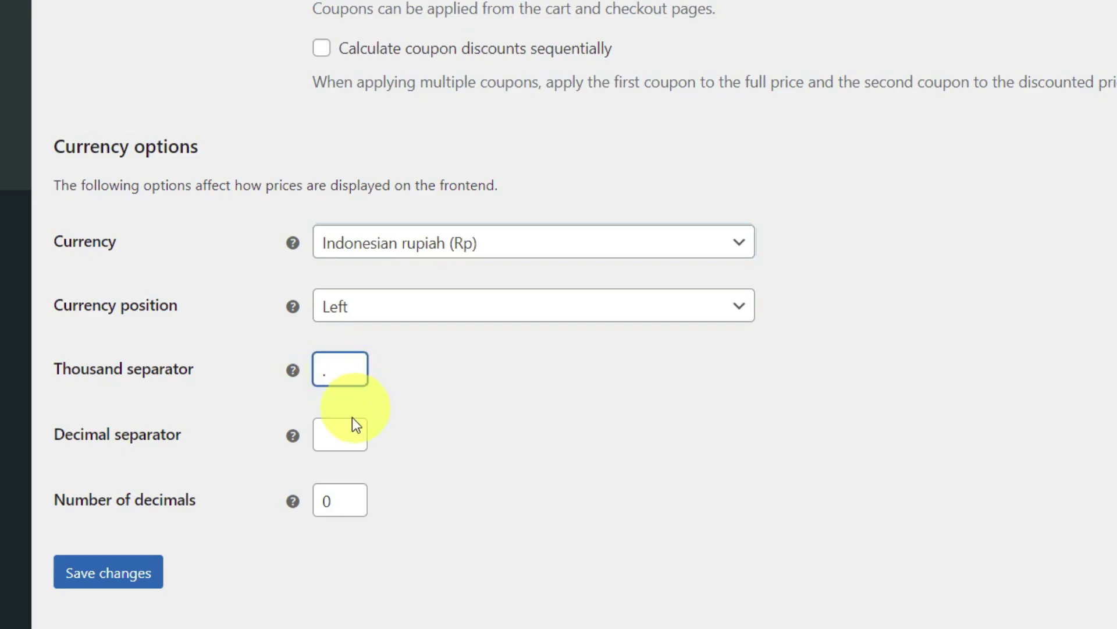
left_click(348, 432)
type(",")
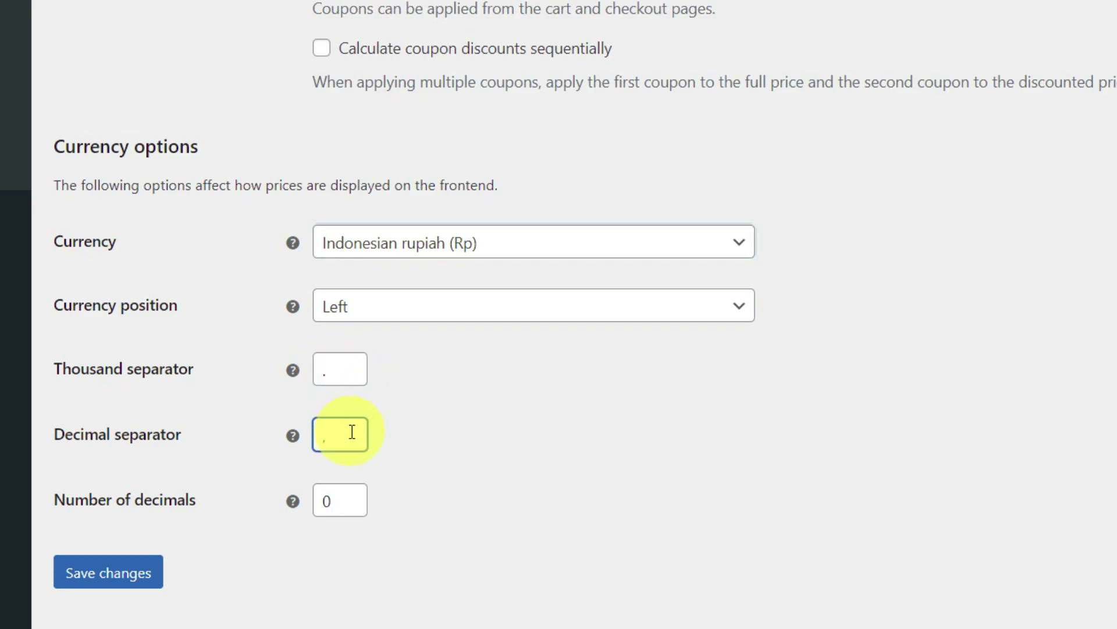
left_click(141, 570)
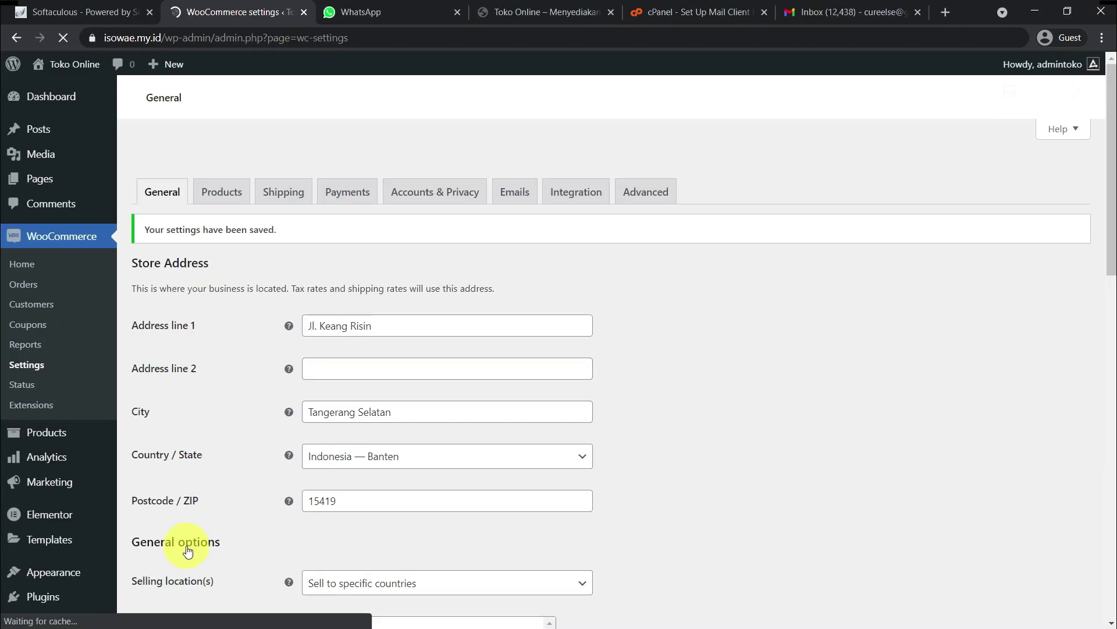
left_click(347, 167)
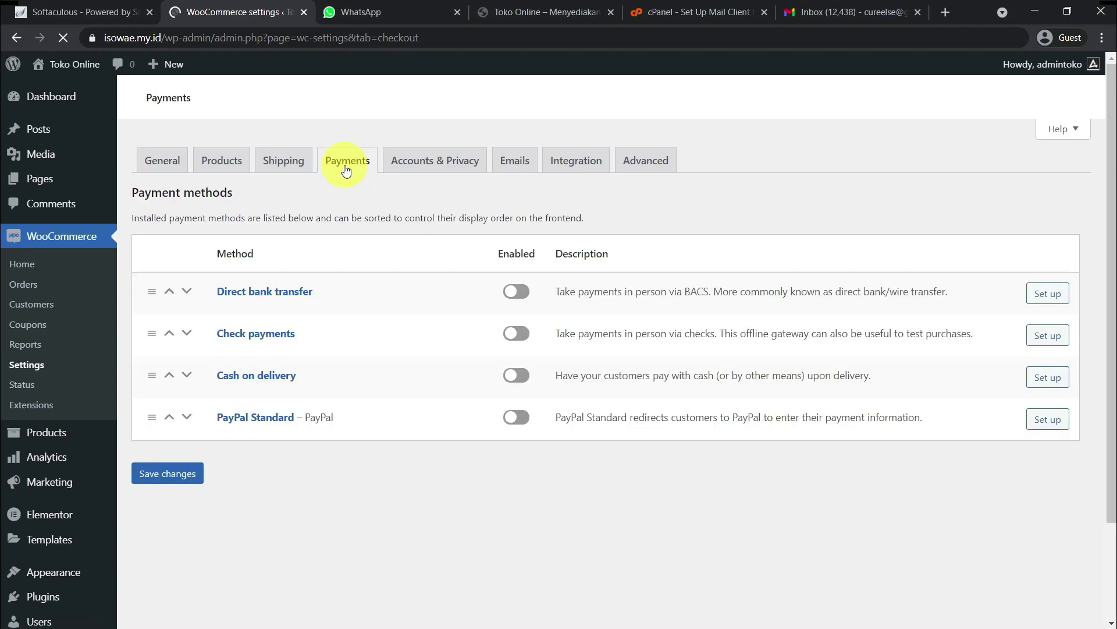
- Enable direct bank transfer titled 'Transfer Bank BCA' with an Indonesian payment description
left_click(527, 292)
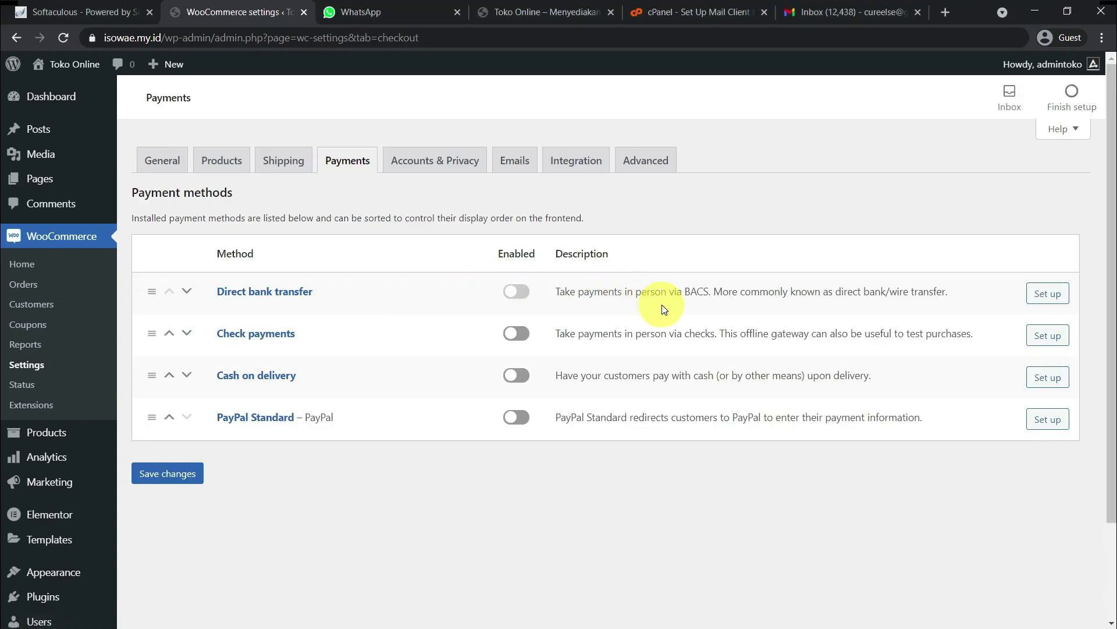
left_click(1048, 296)
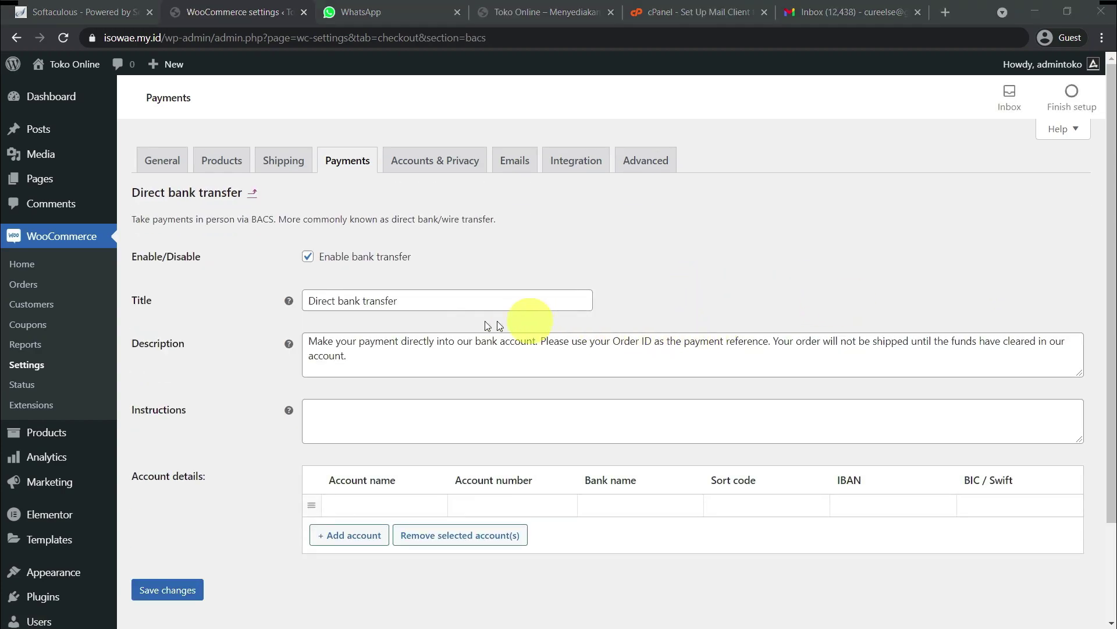
left_click_drag(500, 301, 290, 301)
type("Transfer Bank BCA")
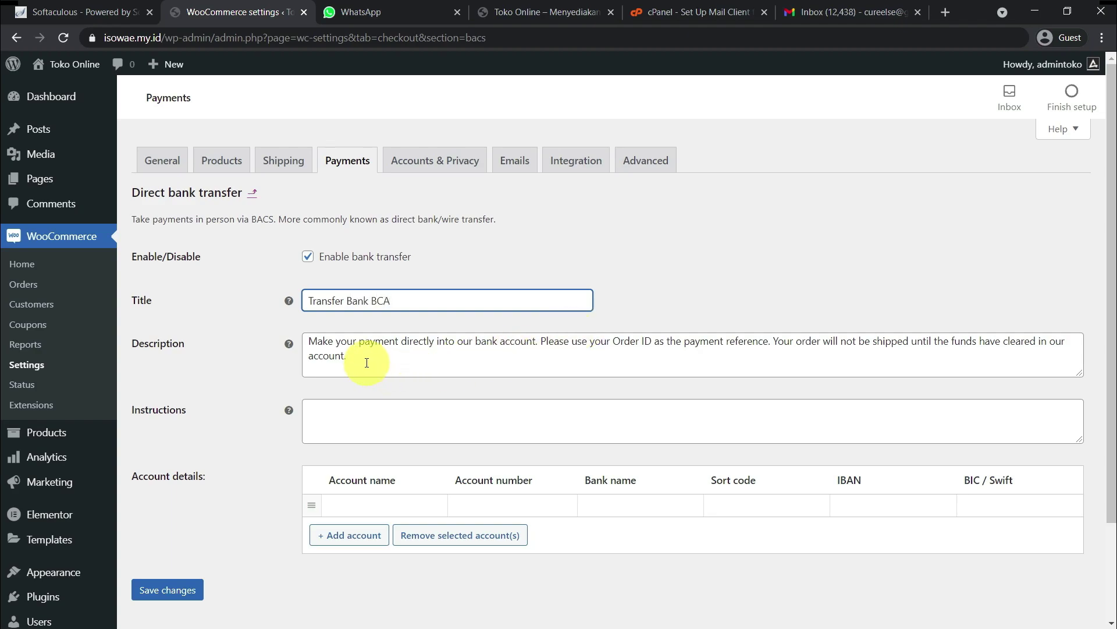
left_click_drag(367, 361, 307, 341)
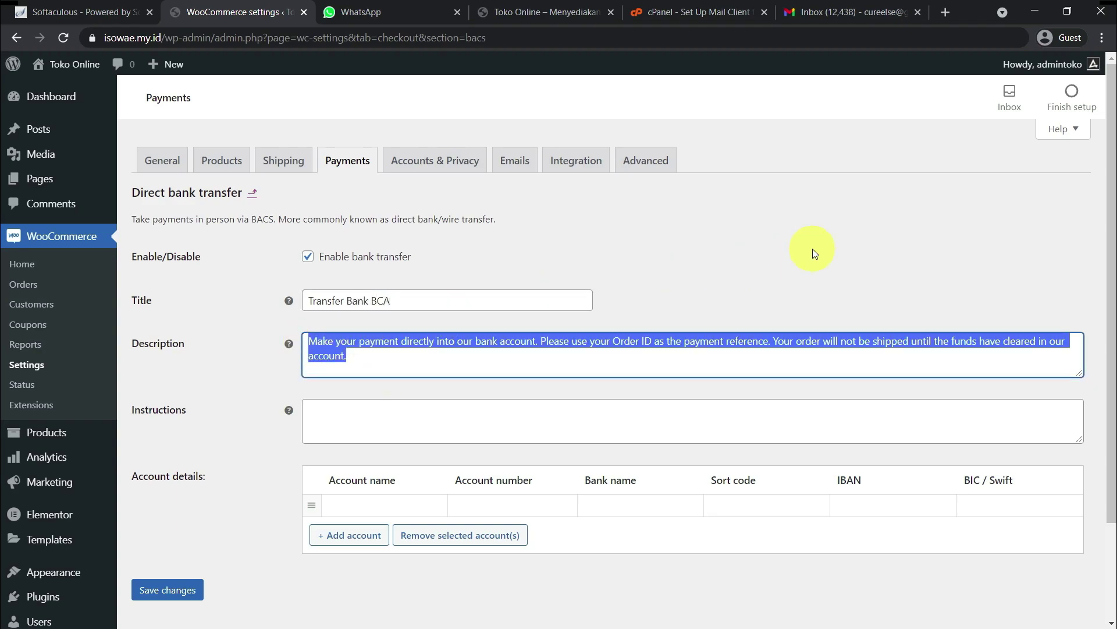
type("Lakukan pemayaran ke rekening tercantum. Jangan l")
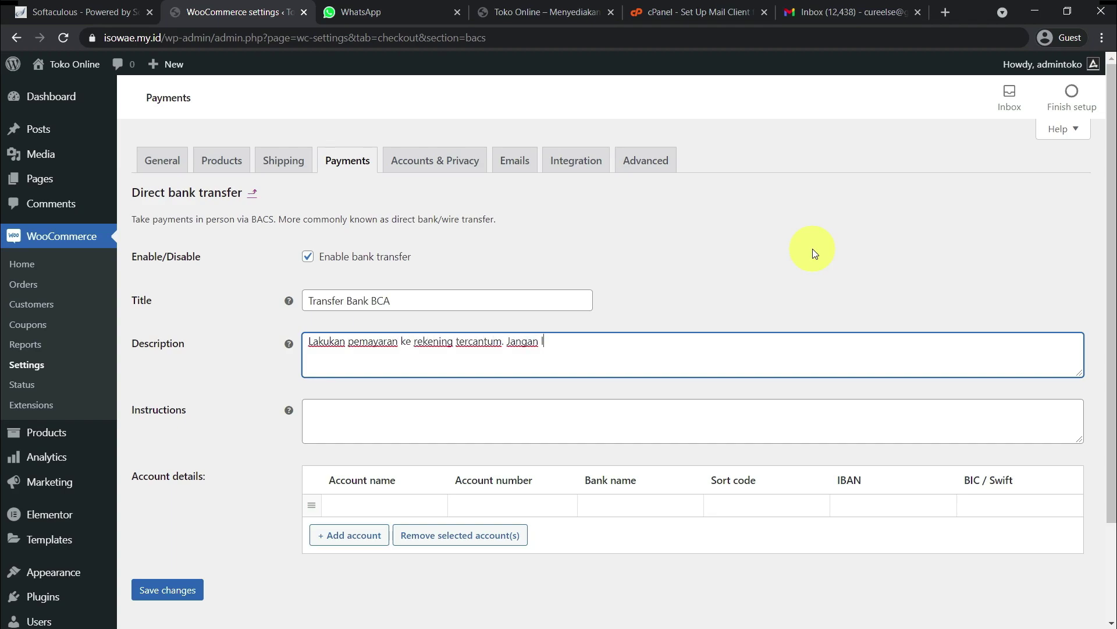
type(" nomor pesanan A")
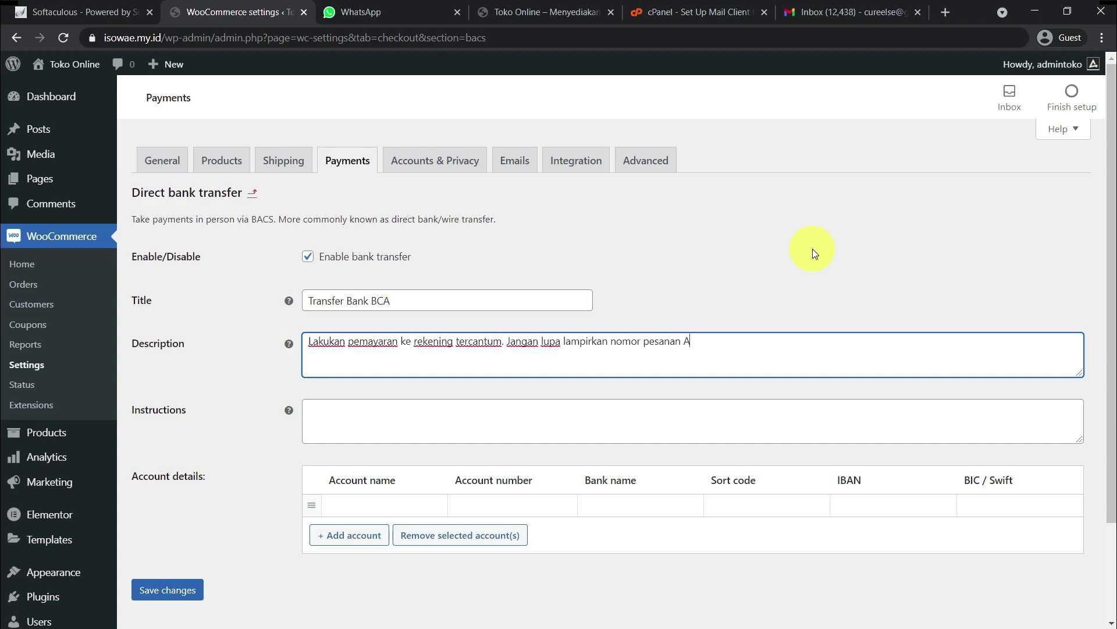
type("nda di bagian keterangan.")
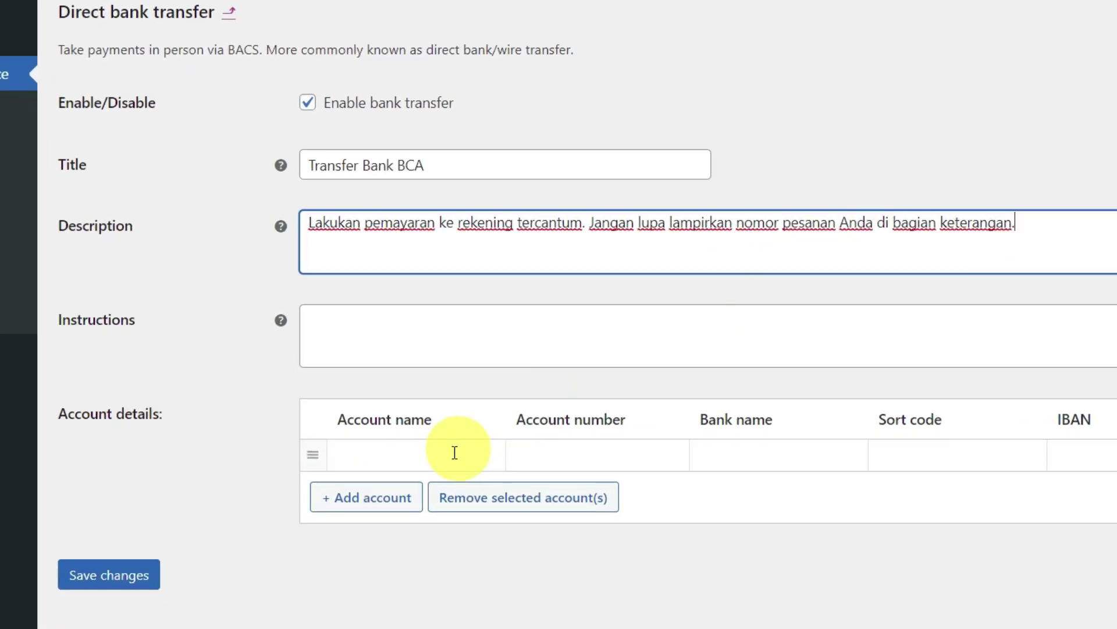
- Enter the account holder's name, account number and bank name BCA, then save
left_click(455, 452)
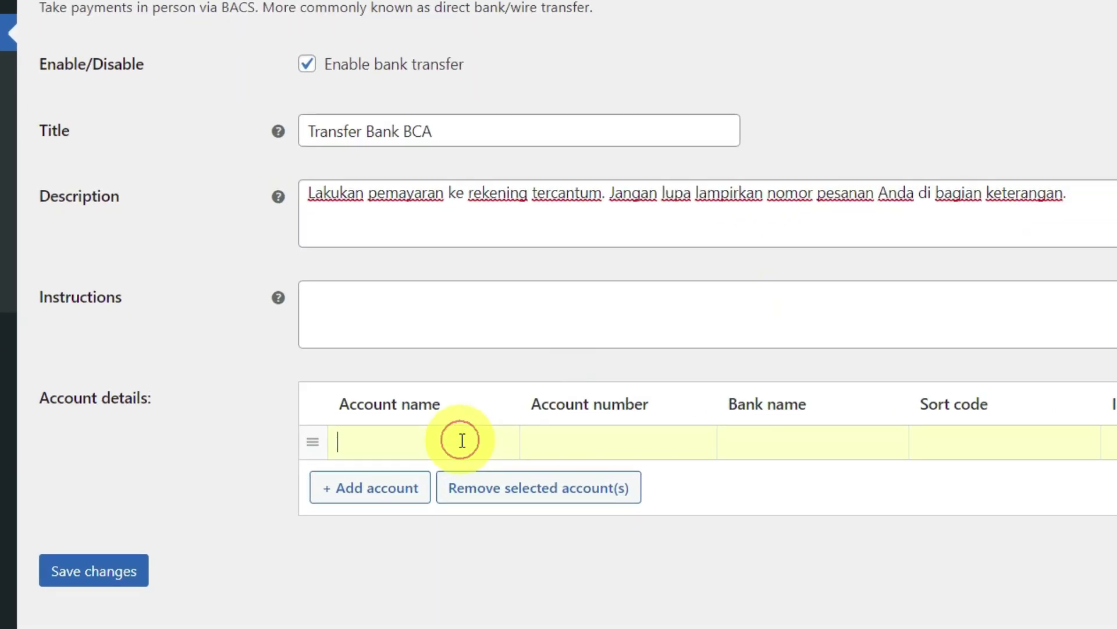
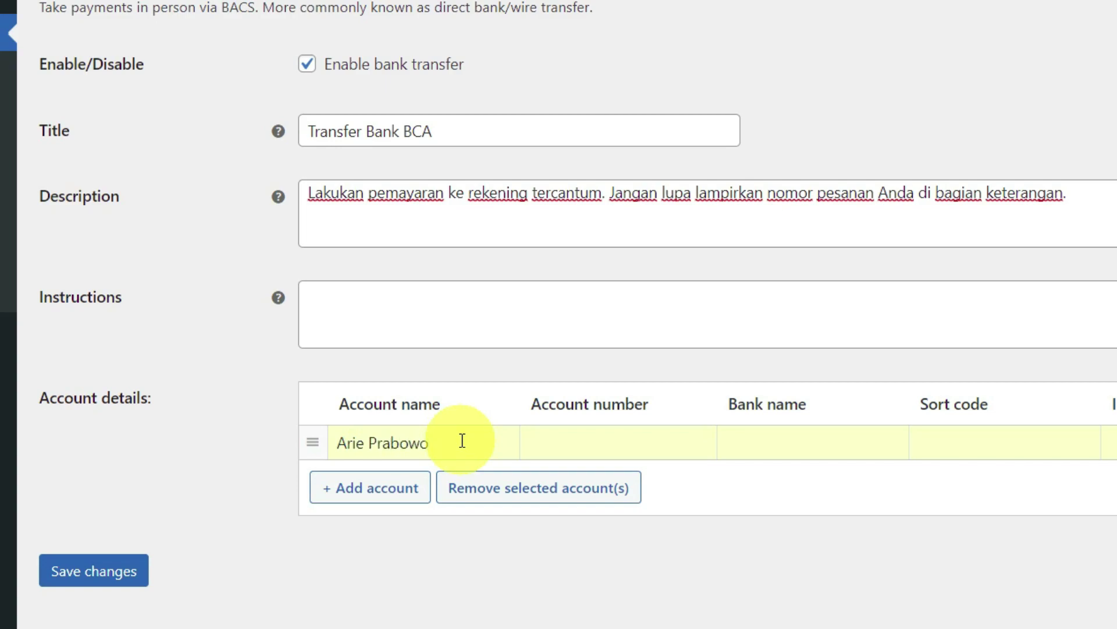
left_click(576, 441)
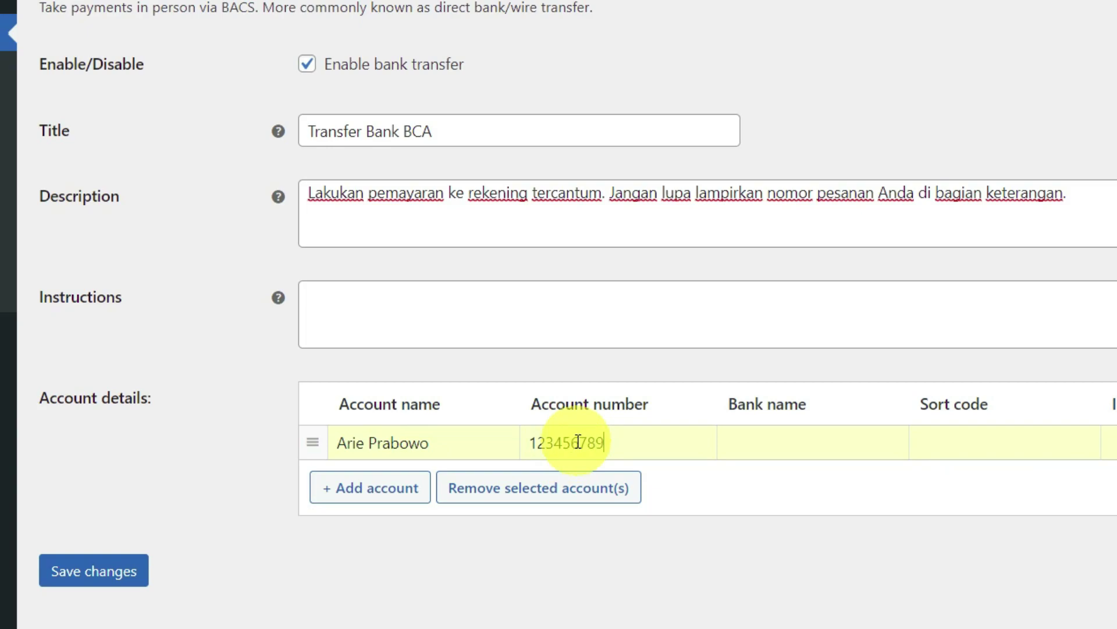
left_click(773, 446)
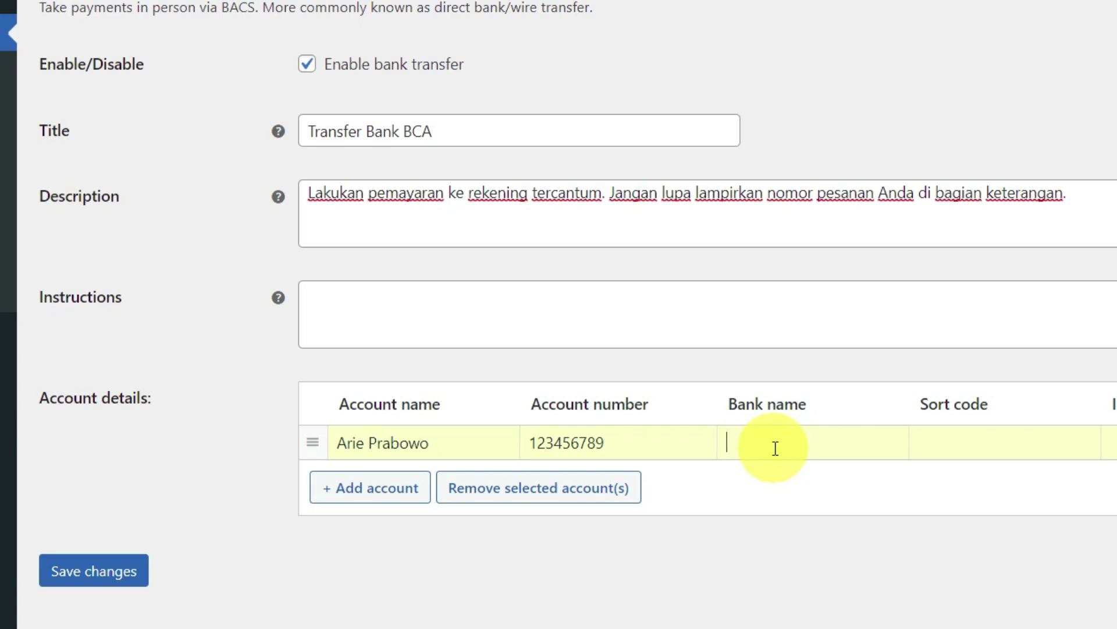
type("BCA")
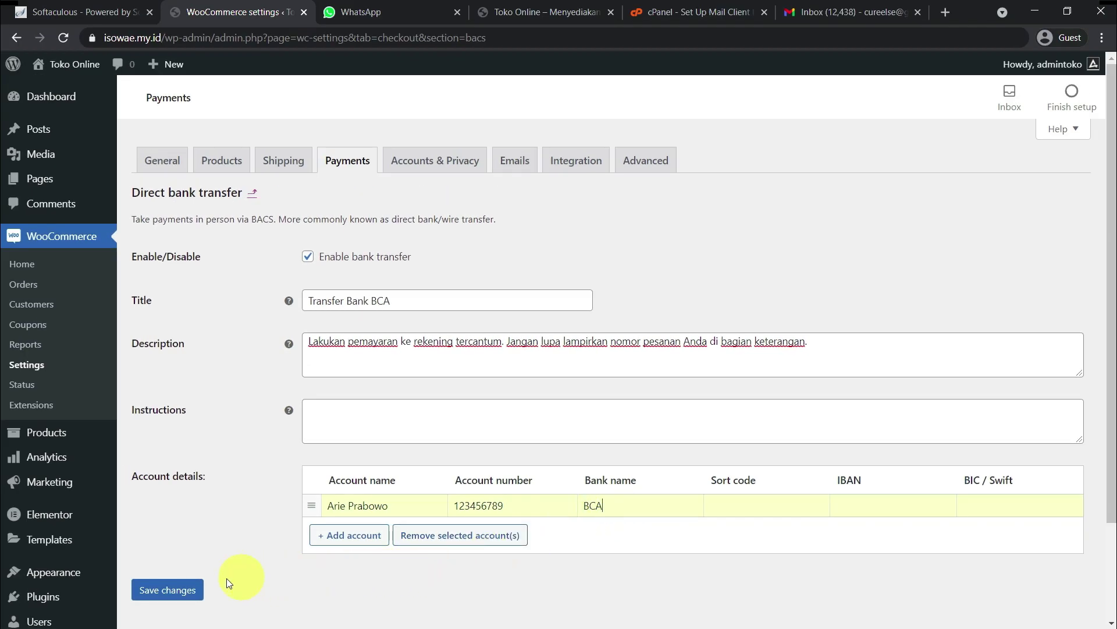
left_click(184, 592)
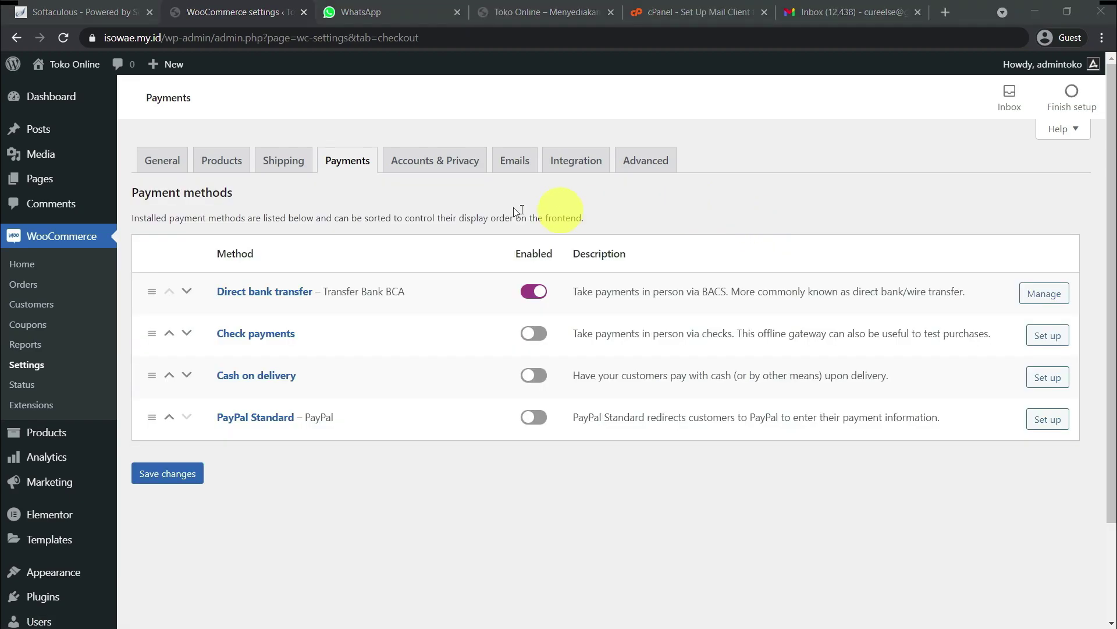
left_click(431, 162)
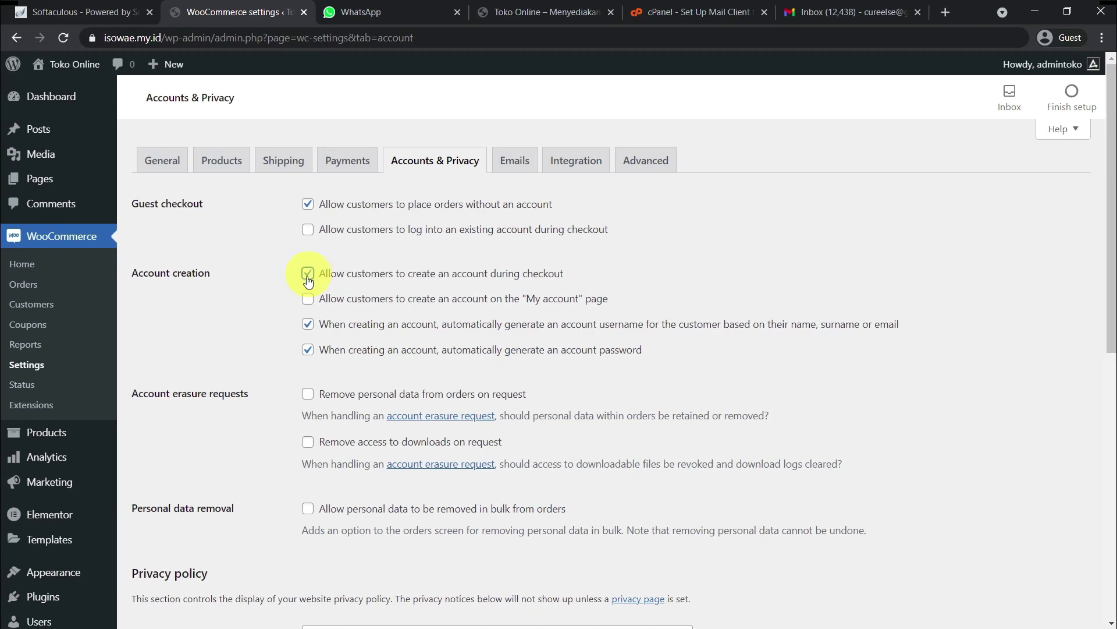
- Save the Accounts & Privacy settings allowing account creation during checkout
scroll(282, 335, "down", 10)
left_click(175, 553)
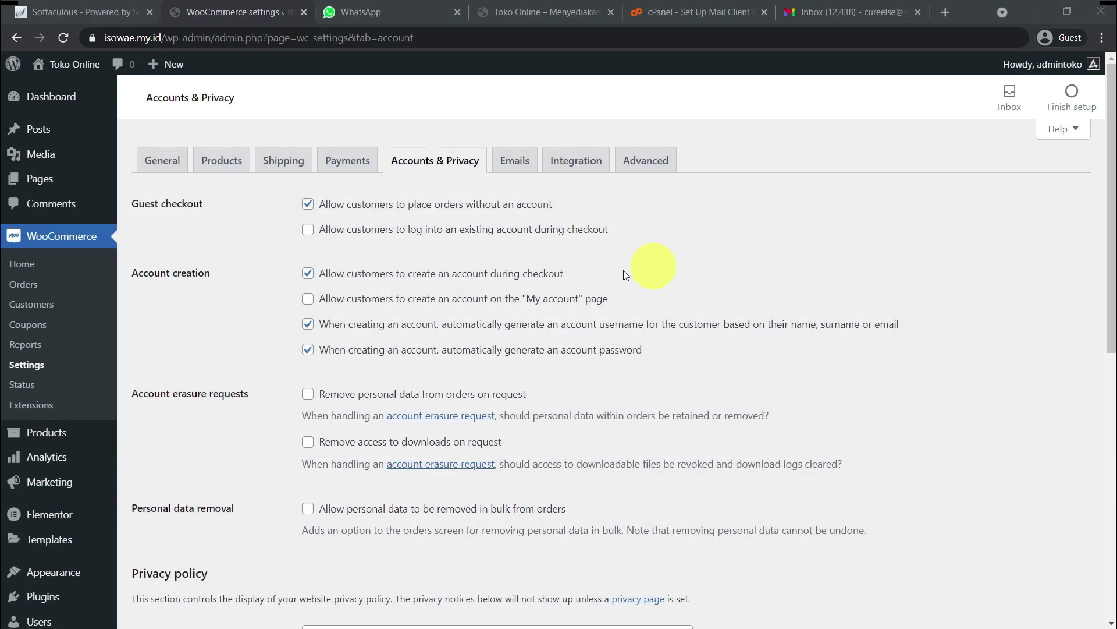
scroll(52, 407, "down", 5)
- Search for 'woongkir' among new plugins, then install and activate it
mouse_move(52, 478)
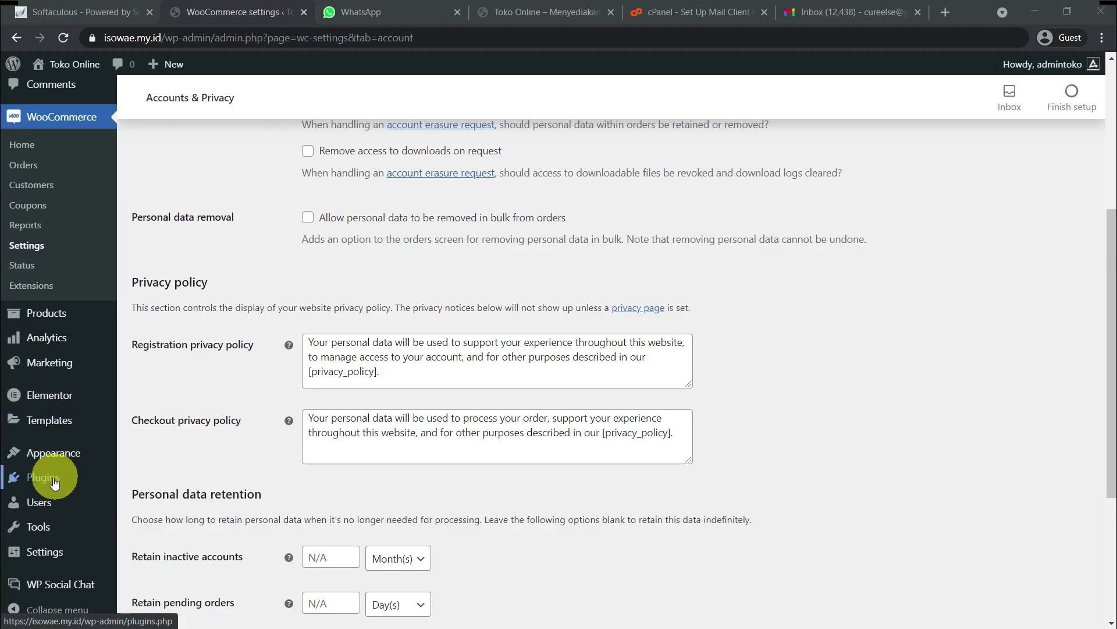
left_click(155, 503)
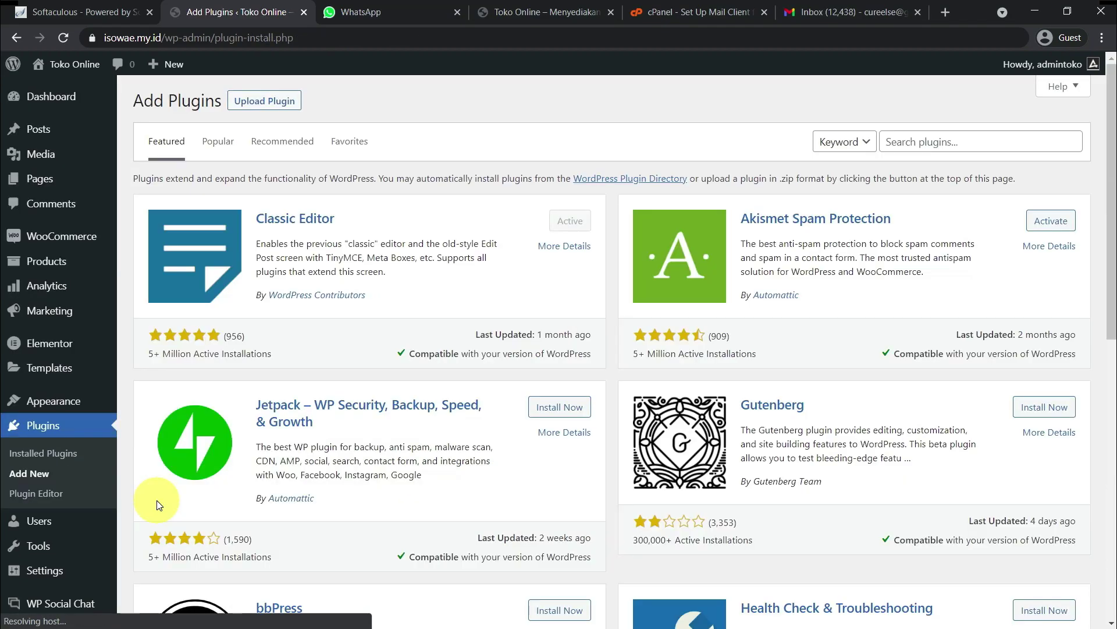
left_click(990, 141)
type("woongkir")
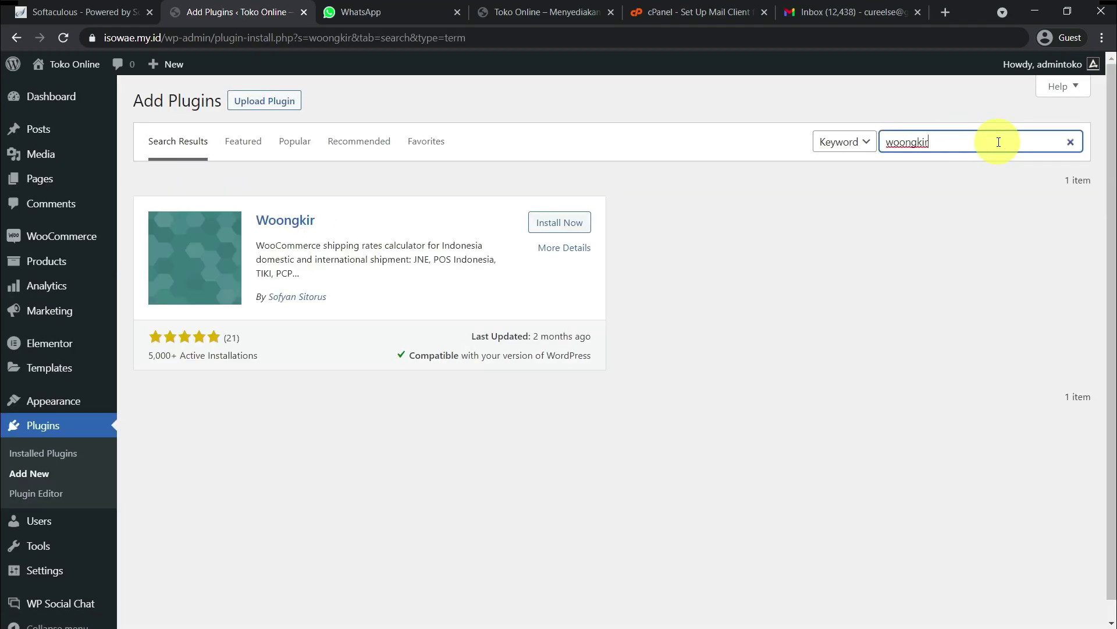
left_click(549, 232)
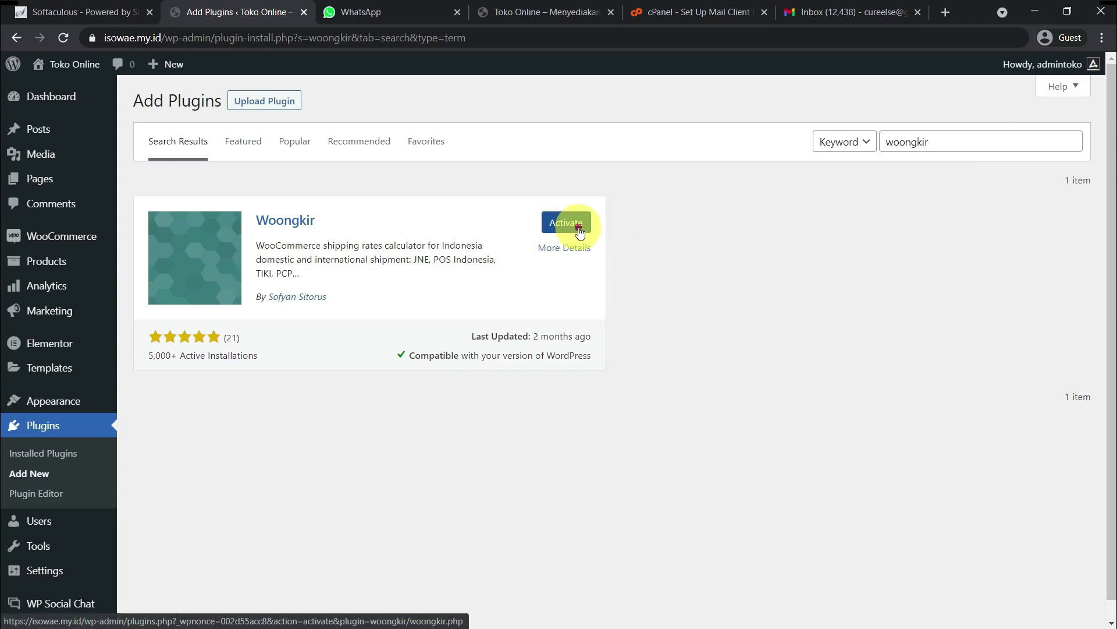
left_click(579, 233)
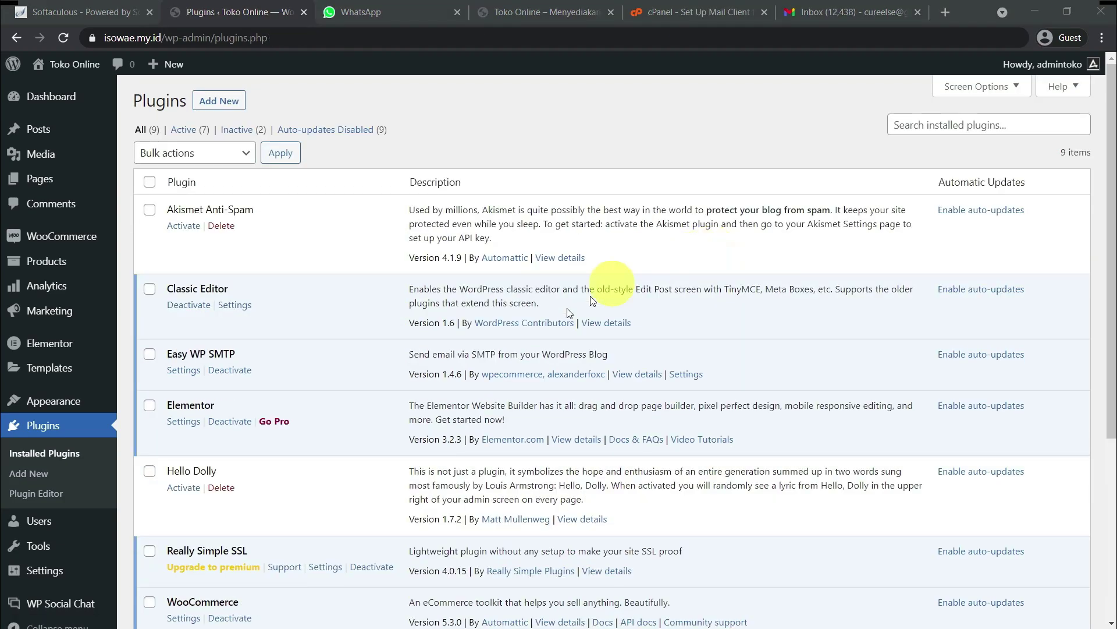
- Add Woongkir as the zone's shipping method and open its settings
scroll(524, 326, "down", 5)
left_click(181, 394)
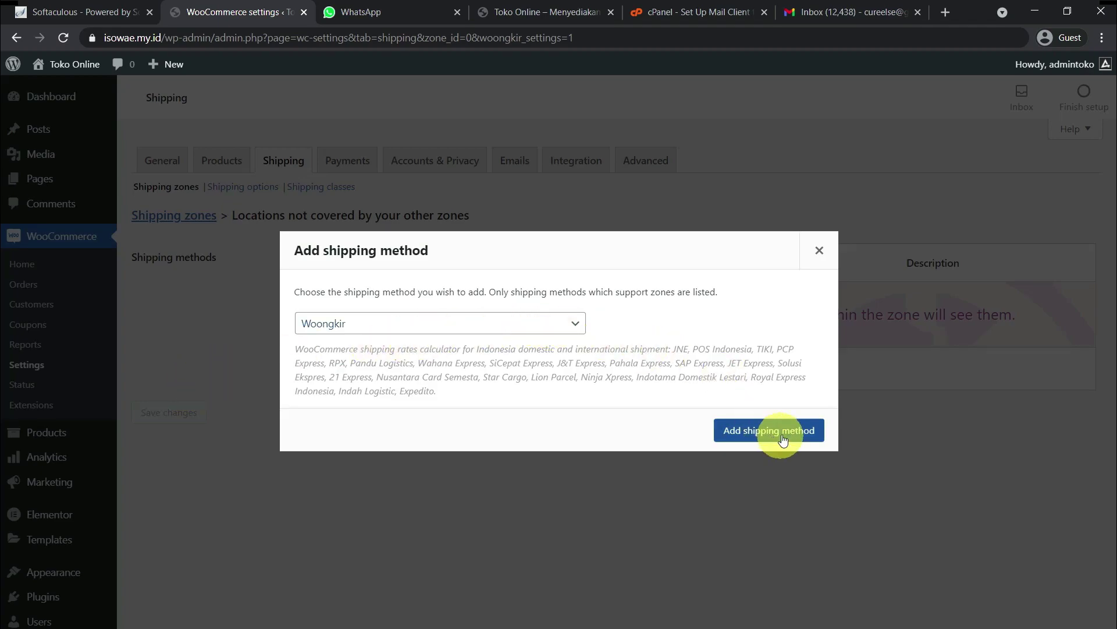
left_click(782, 435)
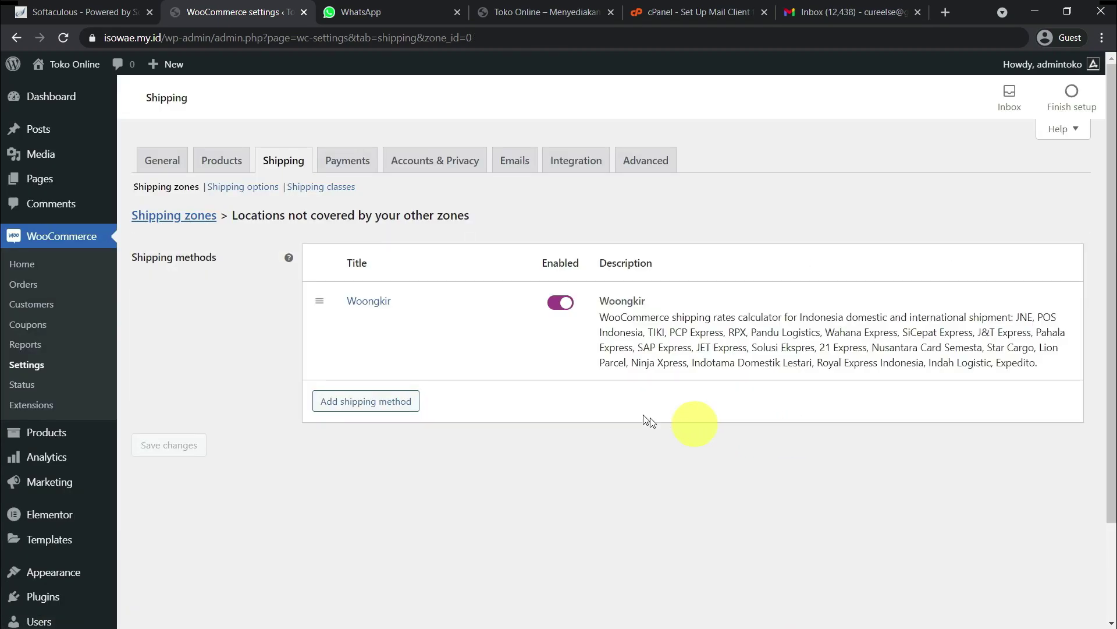
mouse_move(481, 361)
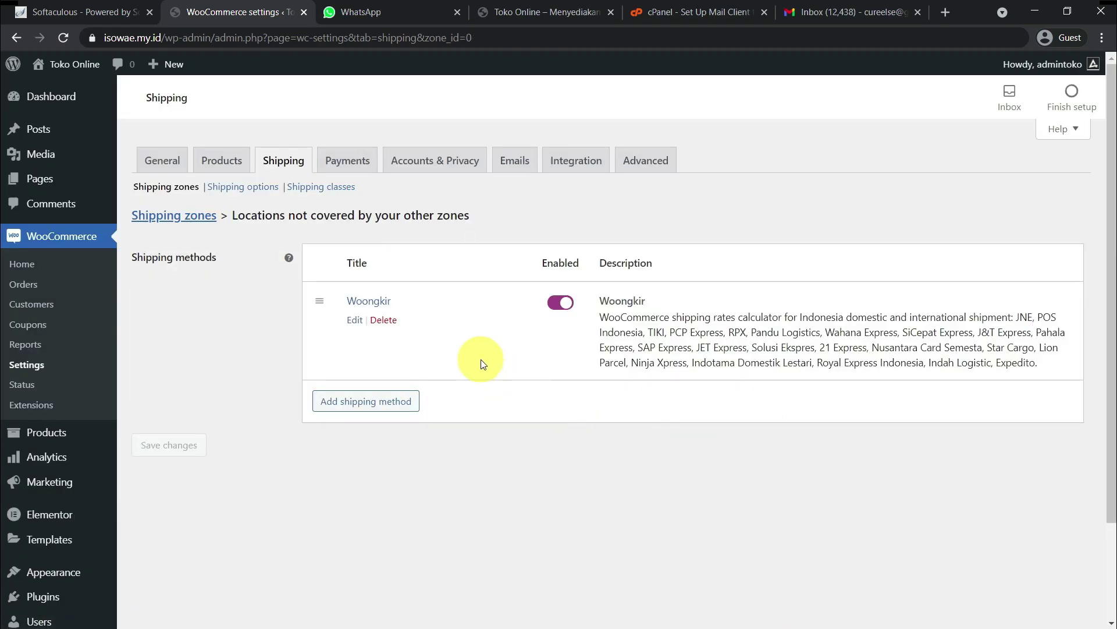
left_click(356, 320)
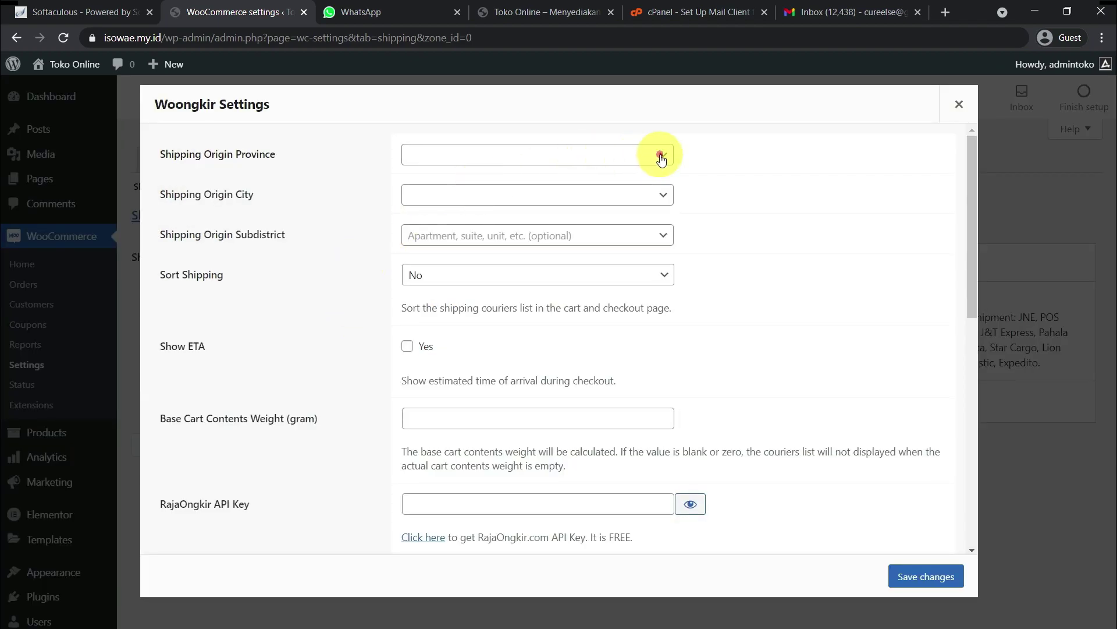
- Set Woongkir's origin to Banten, Kota Tangerang Selatan, Ciputat Timur, and tick Show ETA
left_click(661, 156)
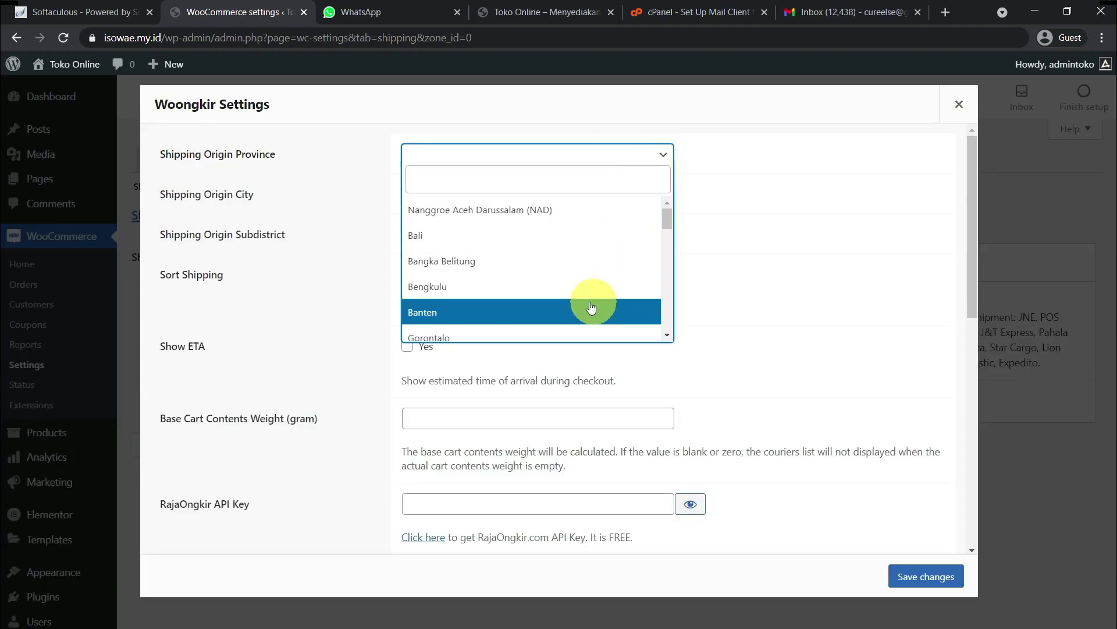
left_click(583, 312)
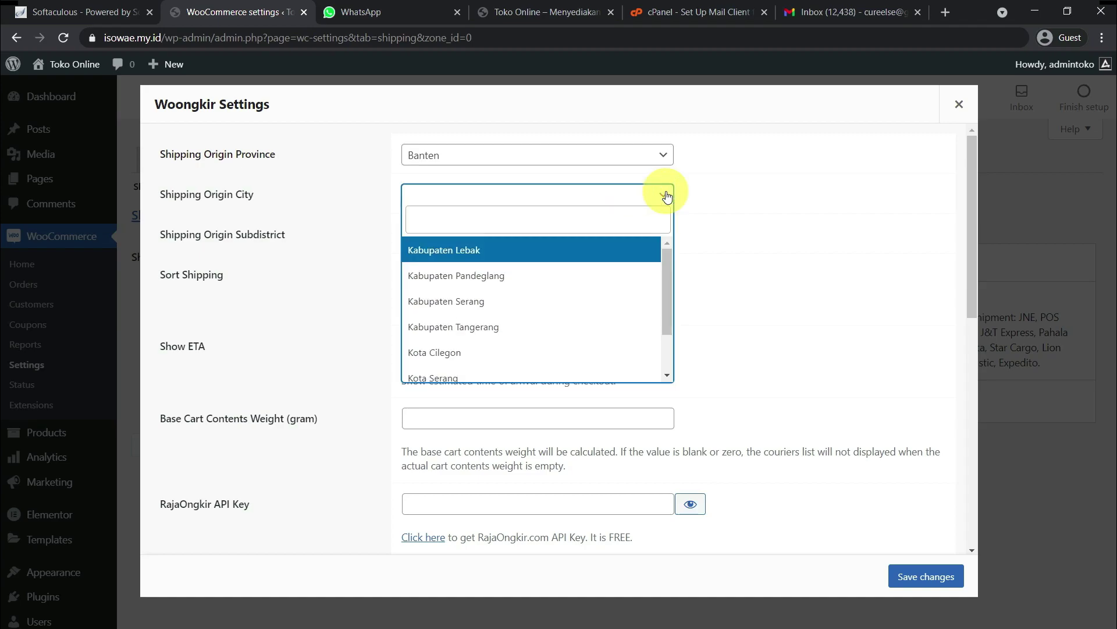
scroll(582, 326, "down", 2)
left_click(524, 373)
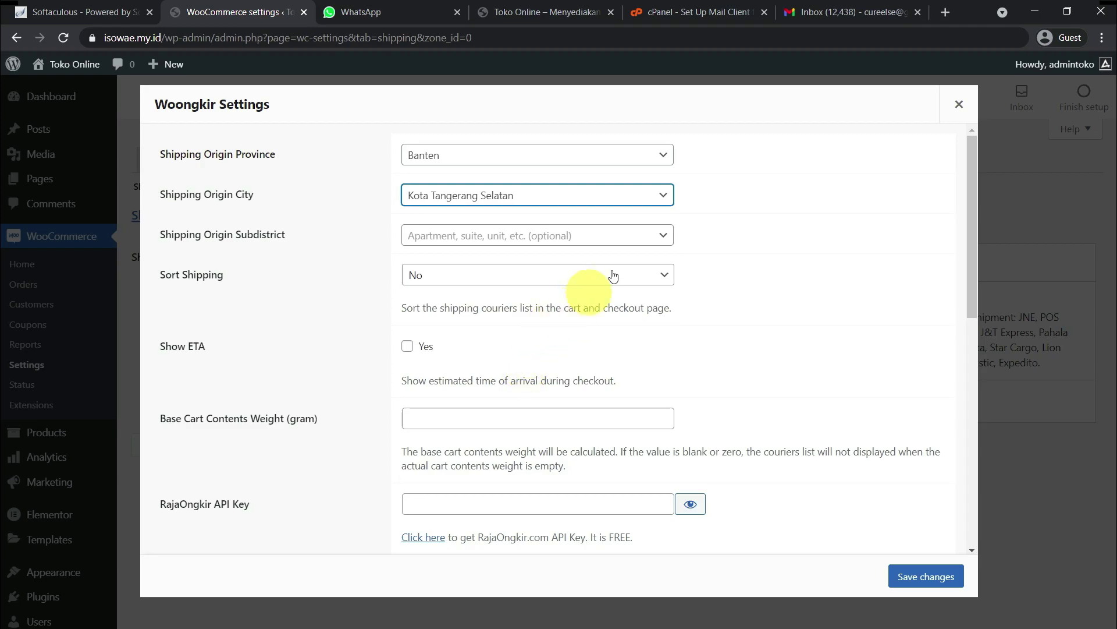
left_click(664, 234)
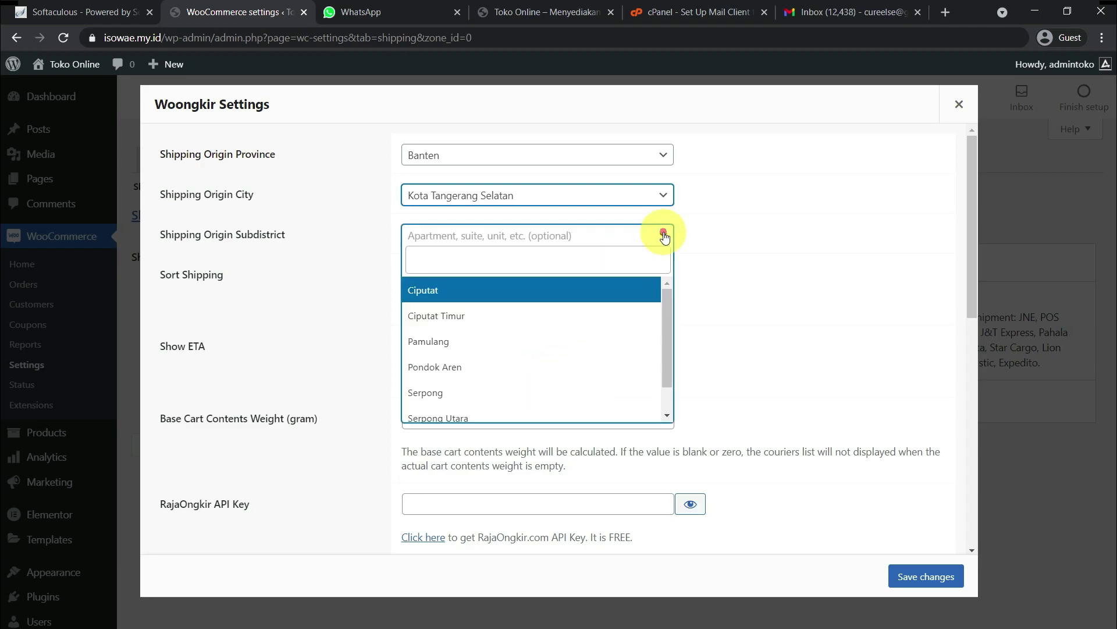
left_click(500, 315)
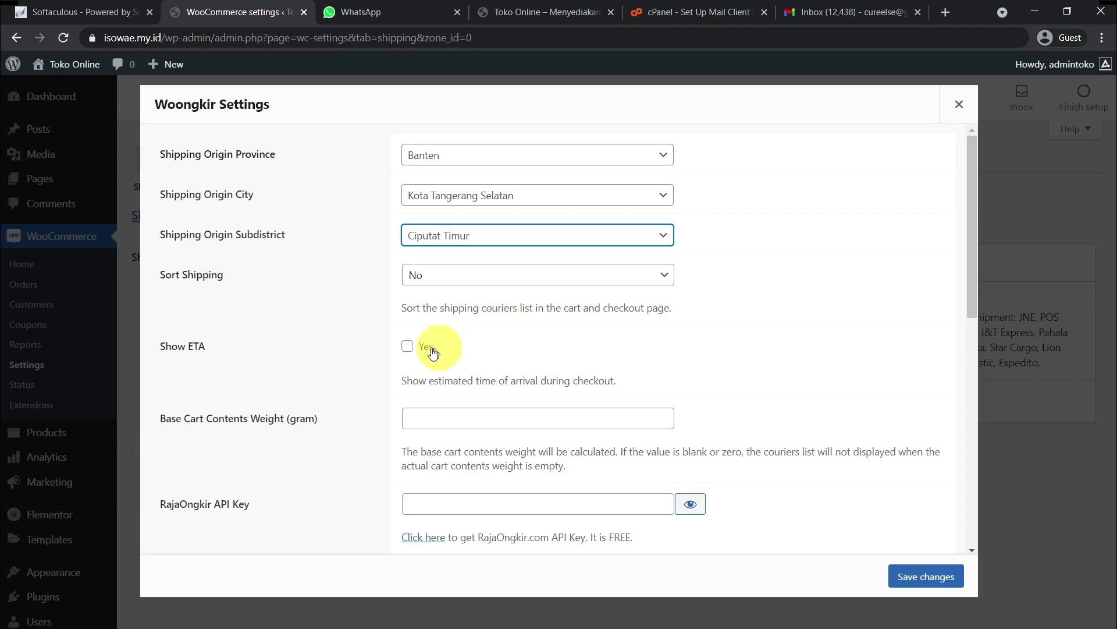
left_click(407, 348)
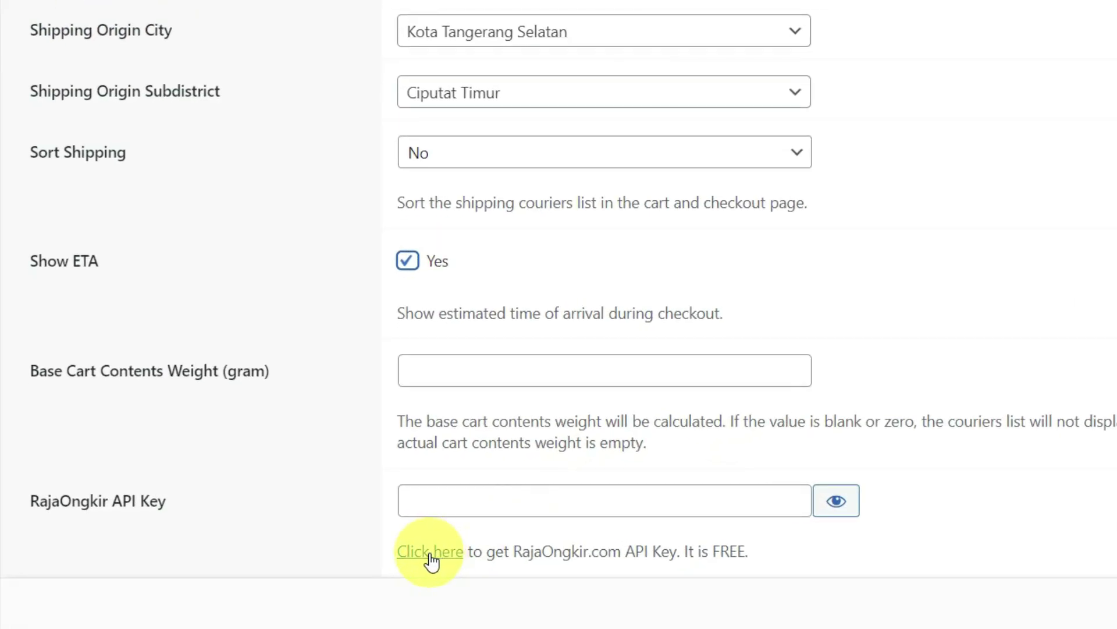
- Open the RajaOngkir site and log in with the account's username and password
left_click(431, 556)
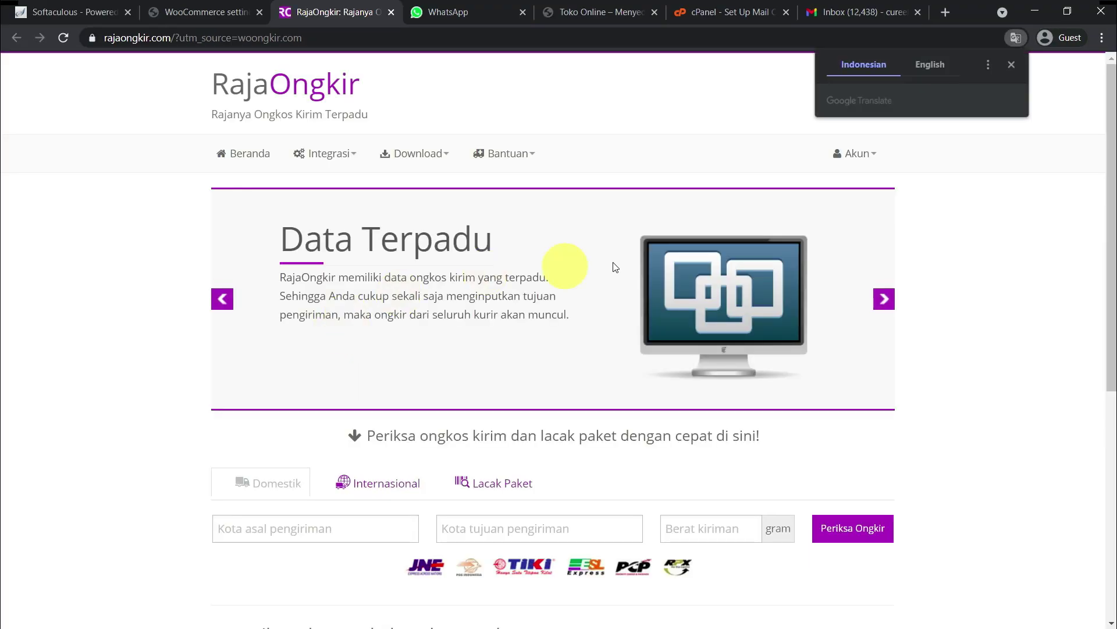
left_click(875, 153)
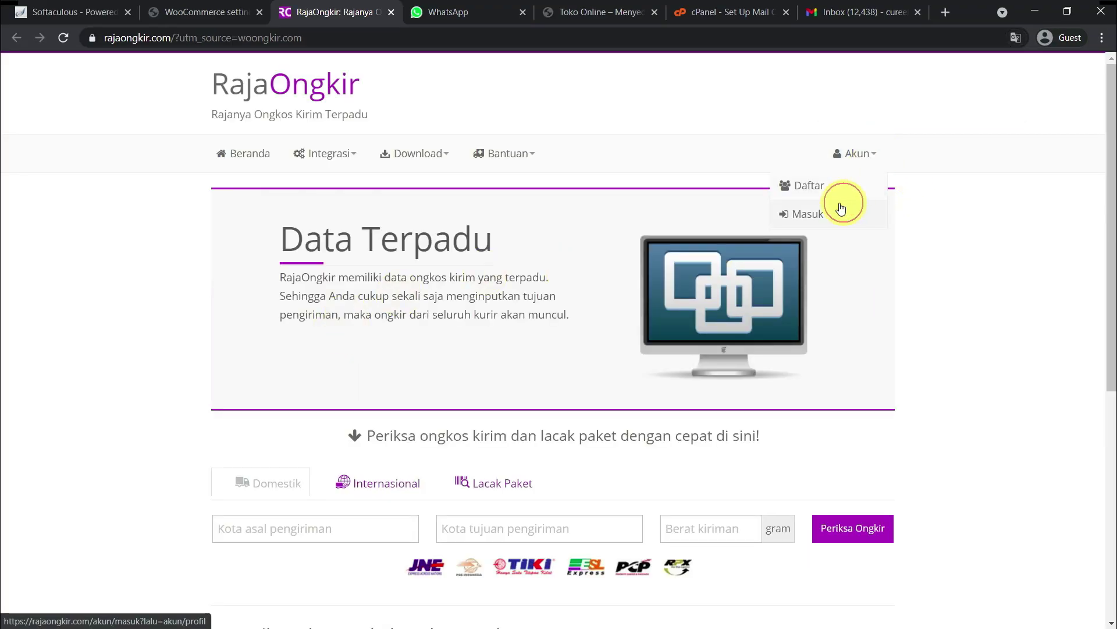
left_click(814, 214)
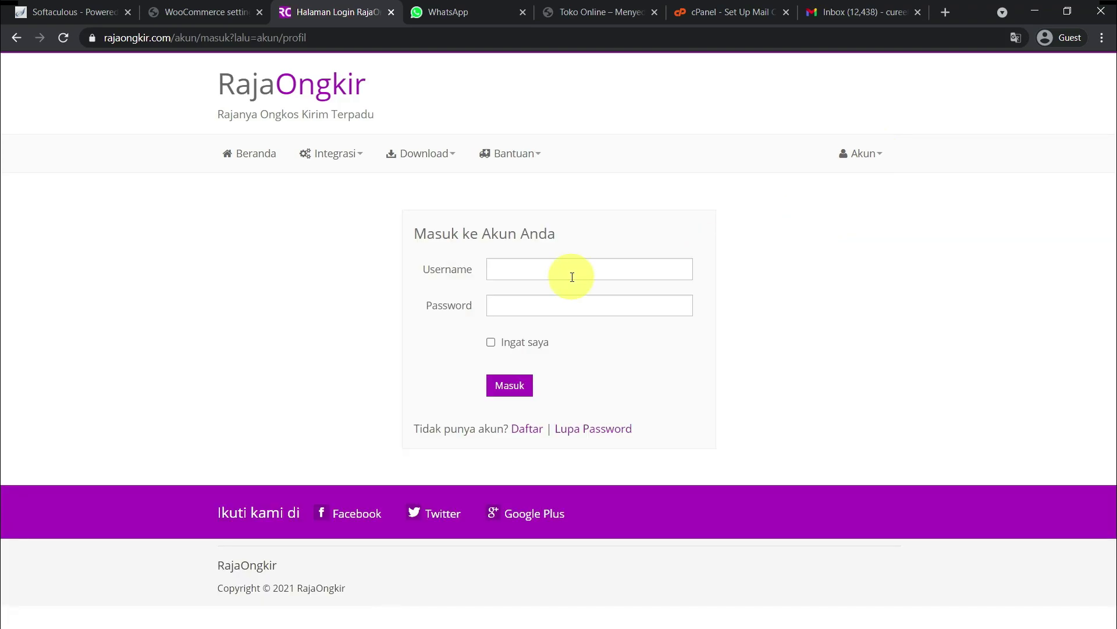
left_click(560, 268)
key("Tab")
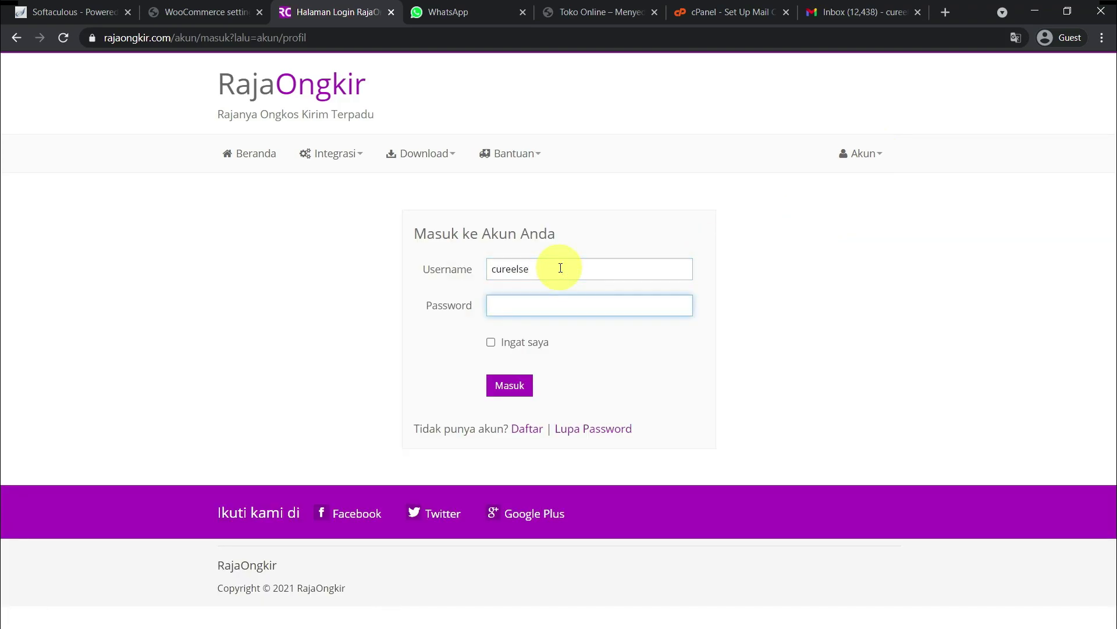
key("Return")
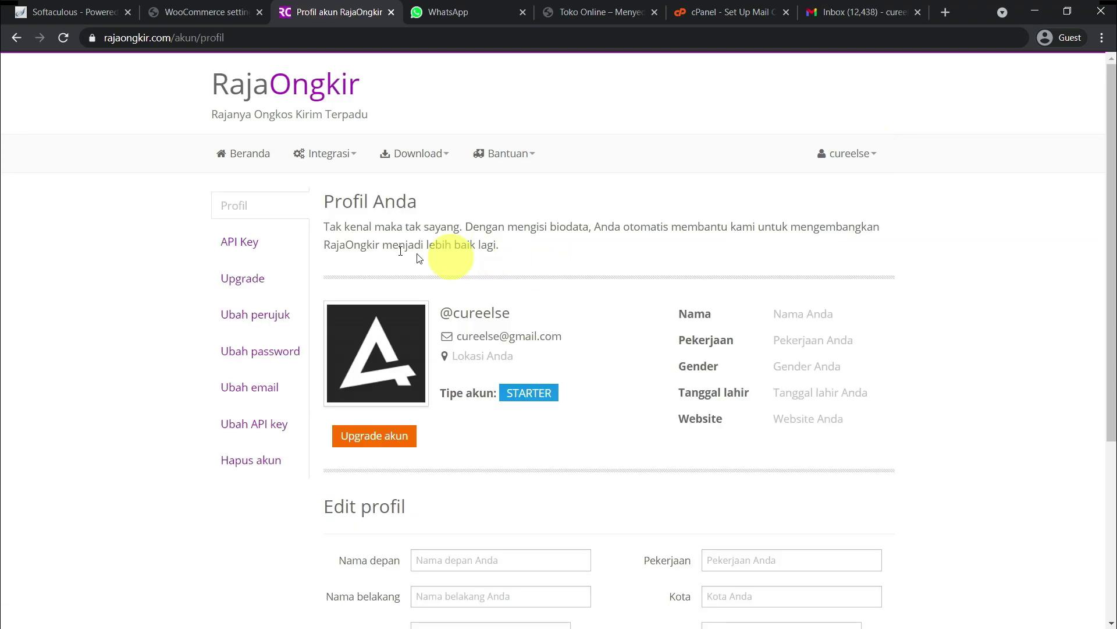
- Copy the RajaOngkir API key and return to the WooCommerce tab
left_click(250, 249)
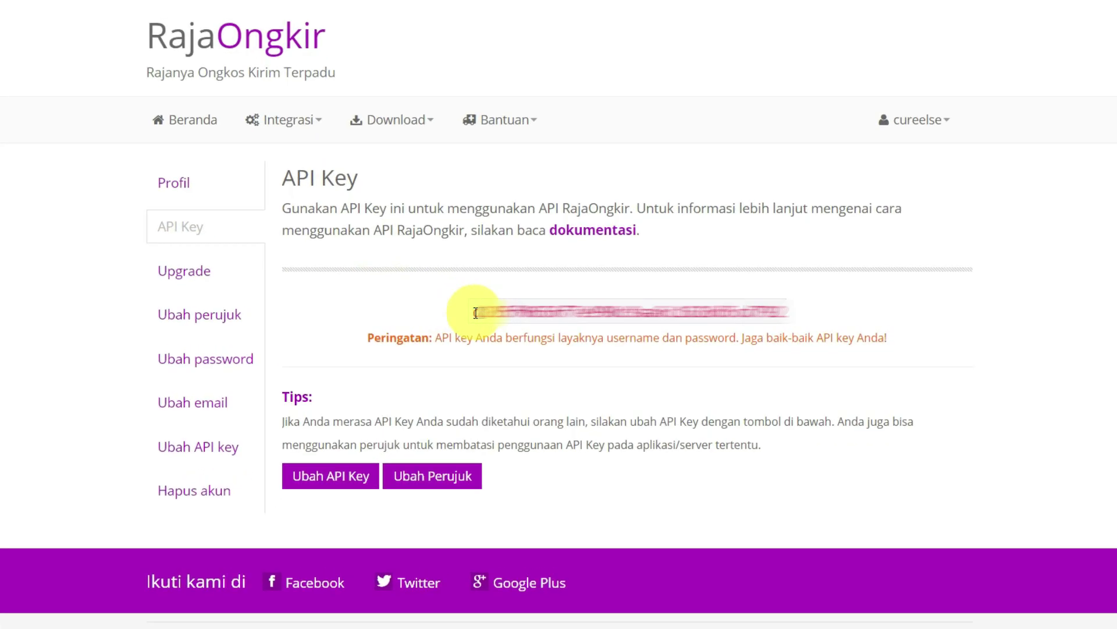
left_click_drag(476, 312, 783, 310)
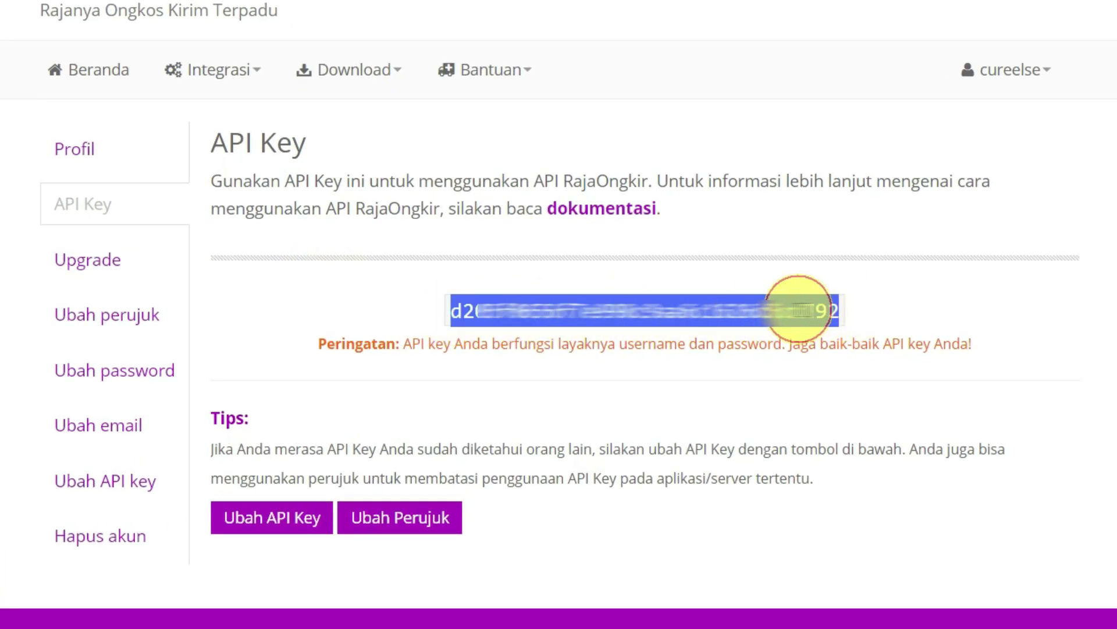
right_click(792, 308)
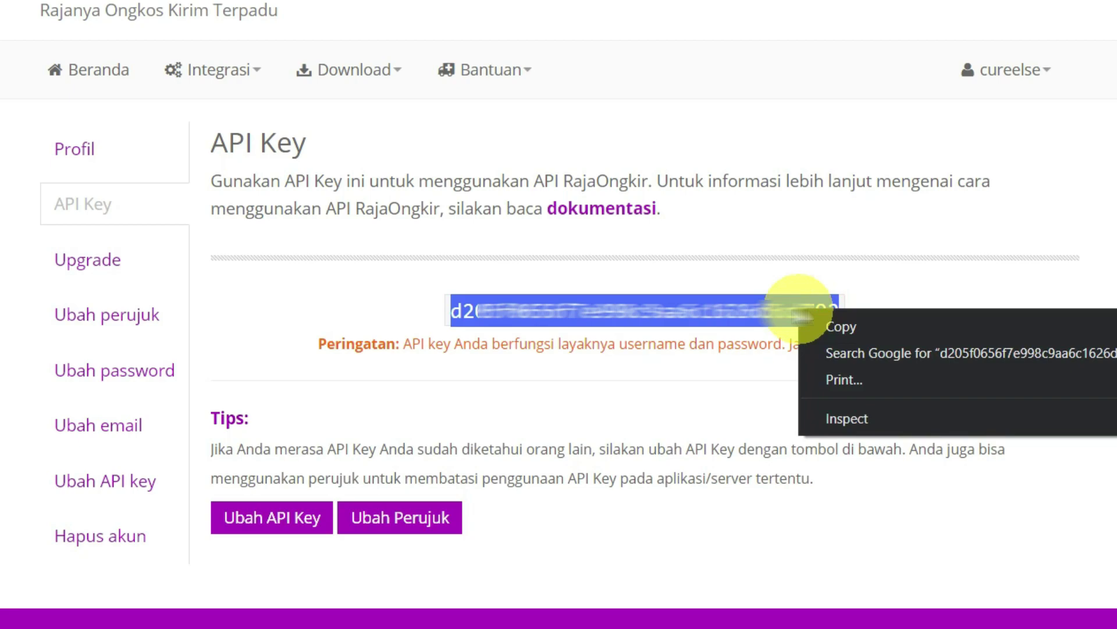
left_click(857, 329)
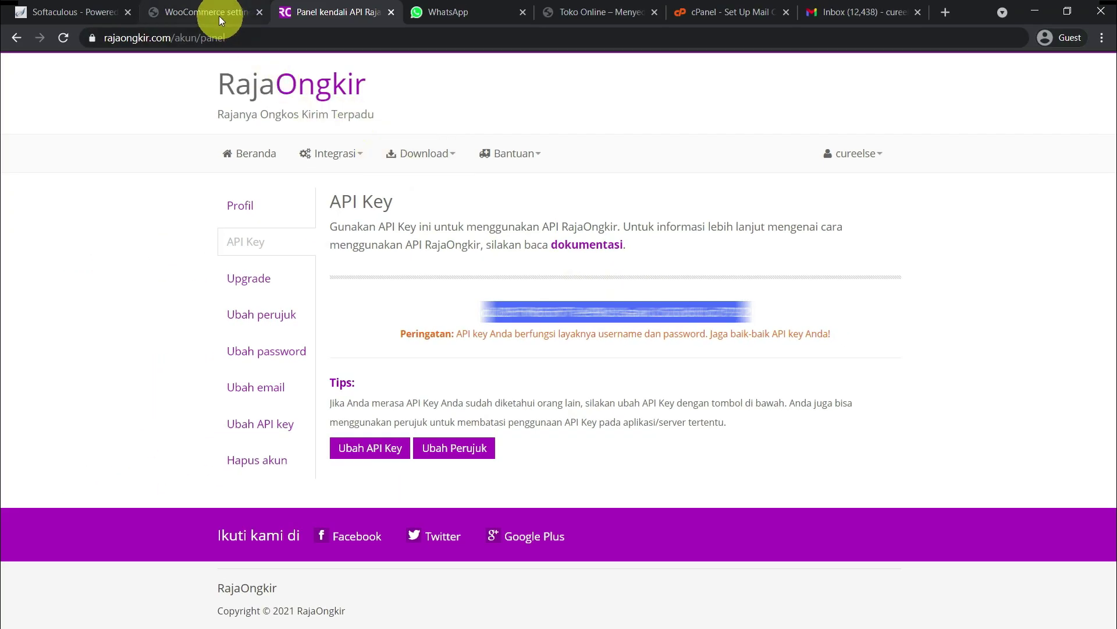
left_click(218, 16)
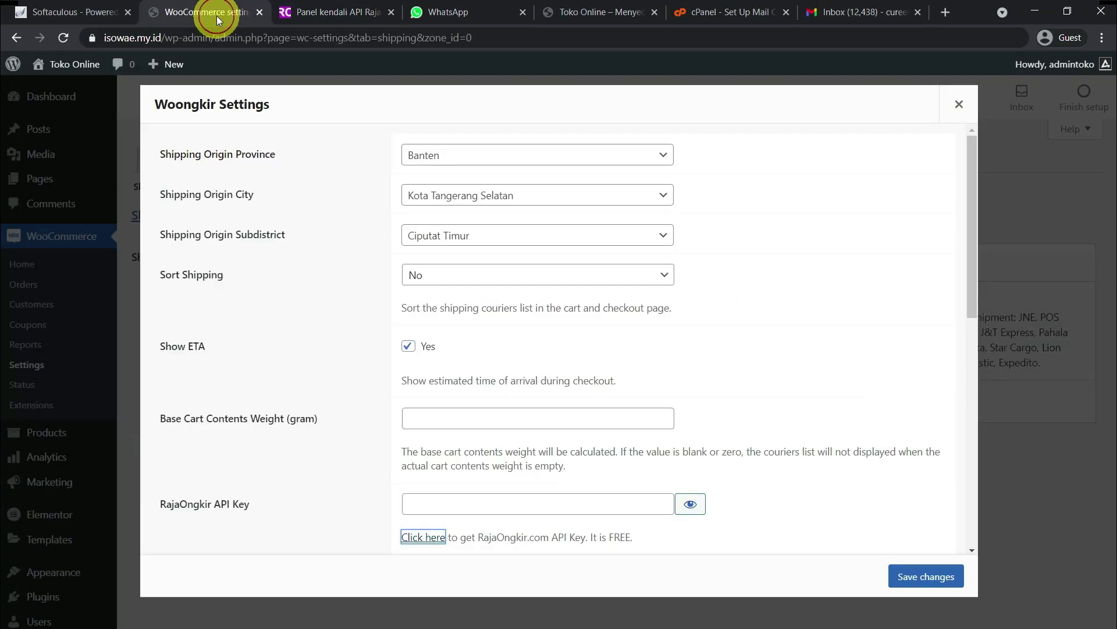
- Paste the API key into Woongkir's RajaOngkir API Key field and save with JNE selected
left_click(476, 504)
key("ctrl+v")
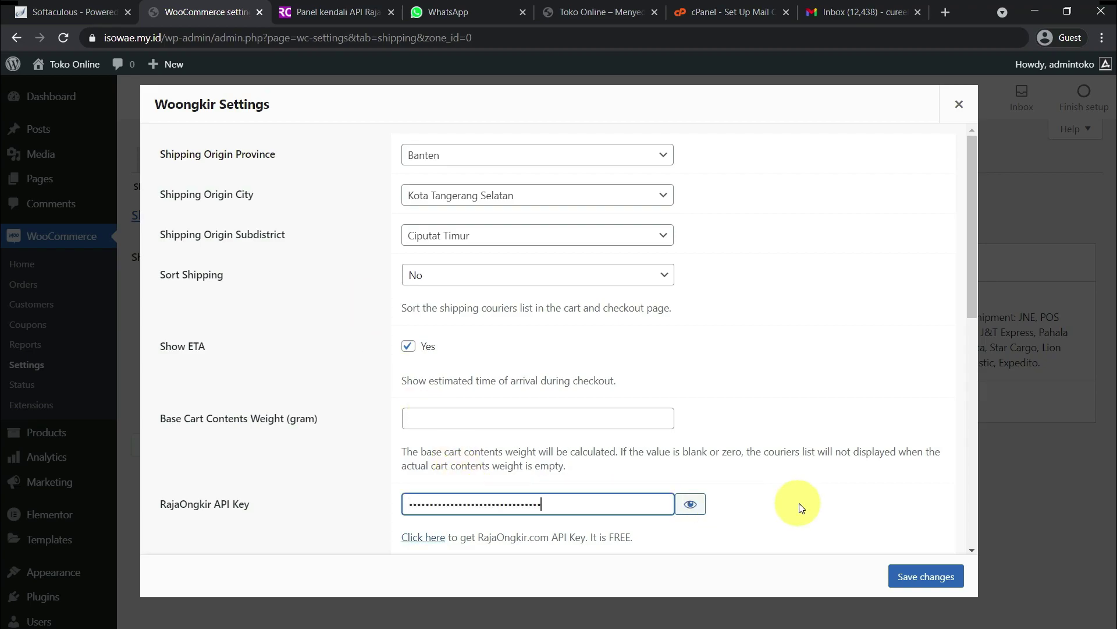
scroll(757, 477, "down", 8)
scroll(674, 451, "down", 2)
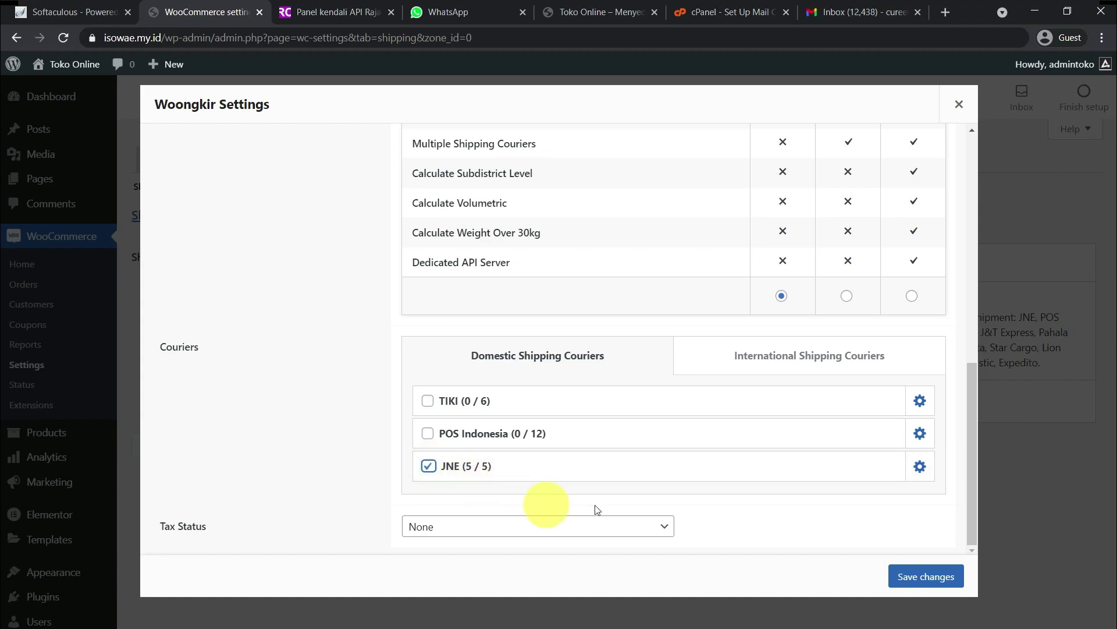
left_click(924, 576)
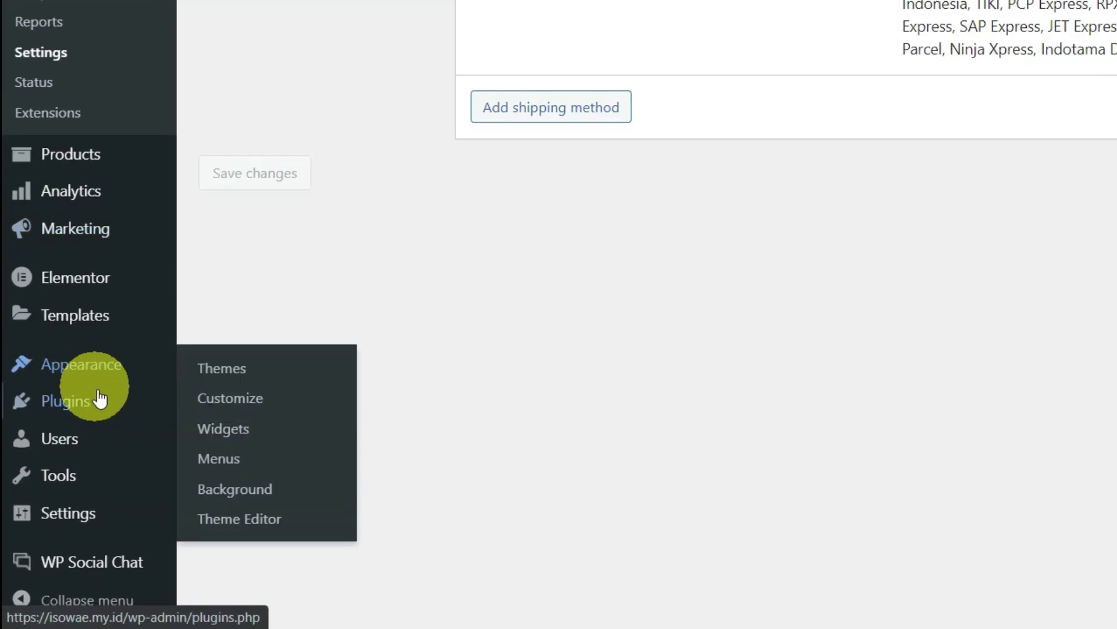
- Search new plugins for 'st', then install and activate Starter Templates
mouse_move(55, 603)
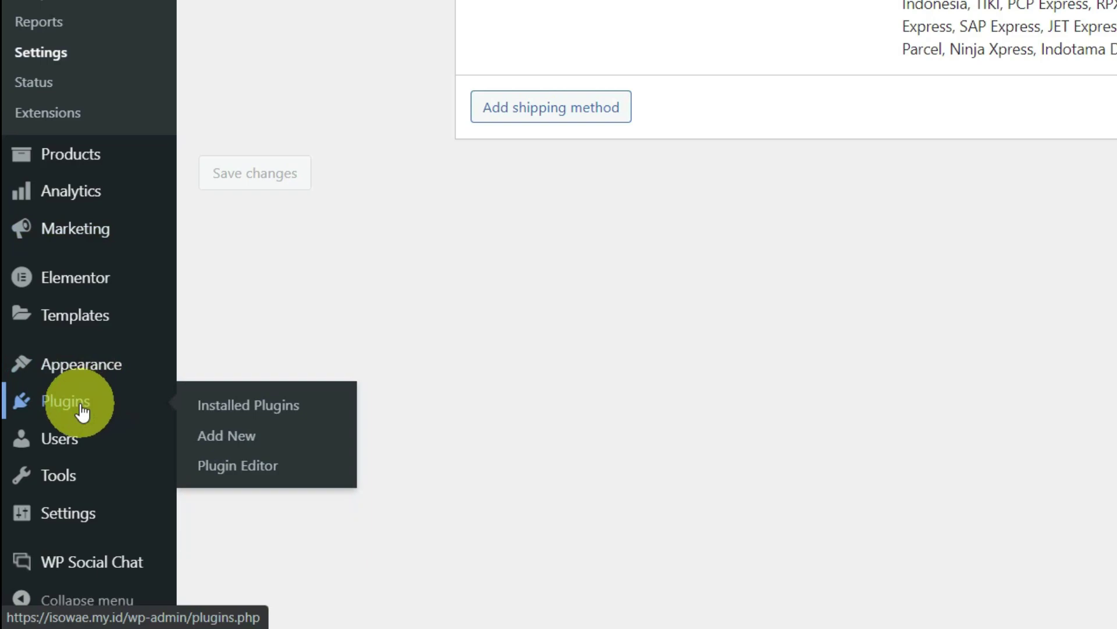
left_click(244, 444)
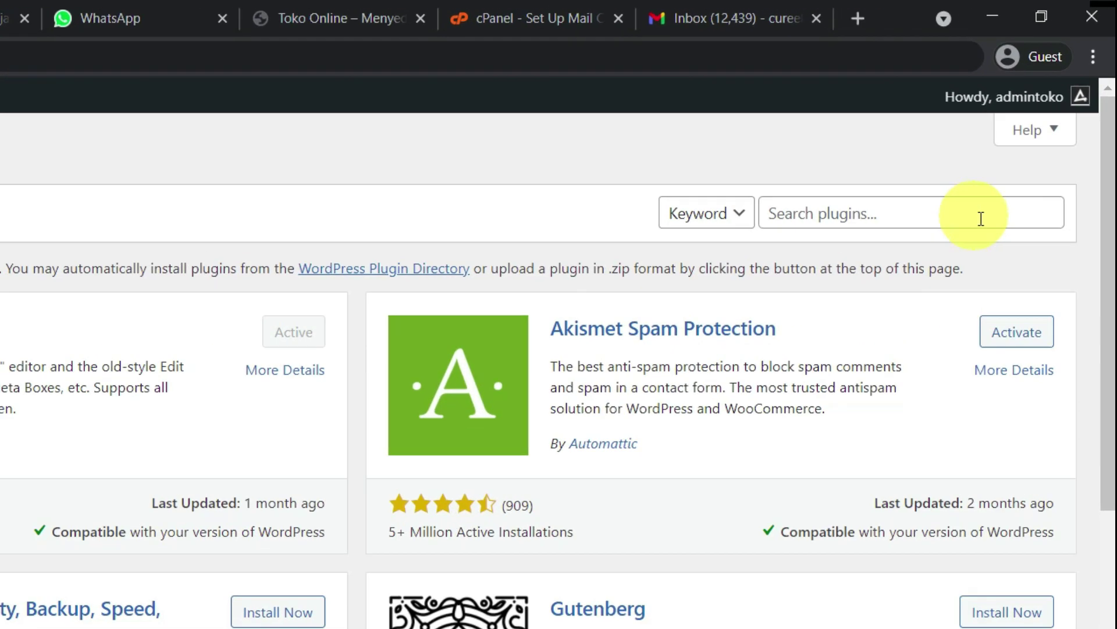
left_click(984, 217)
type("starter")
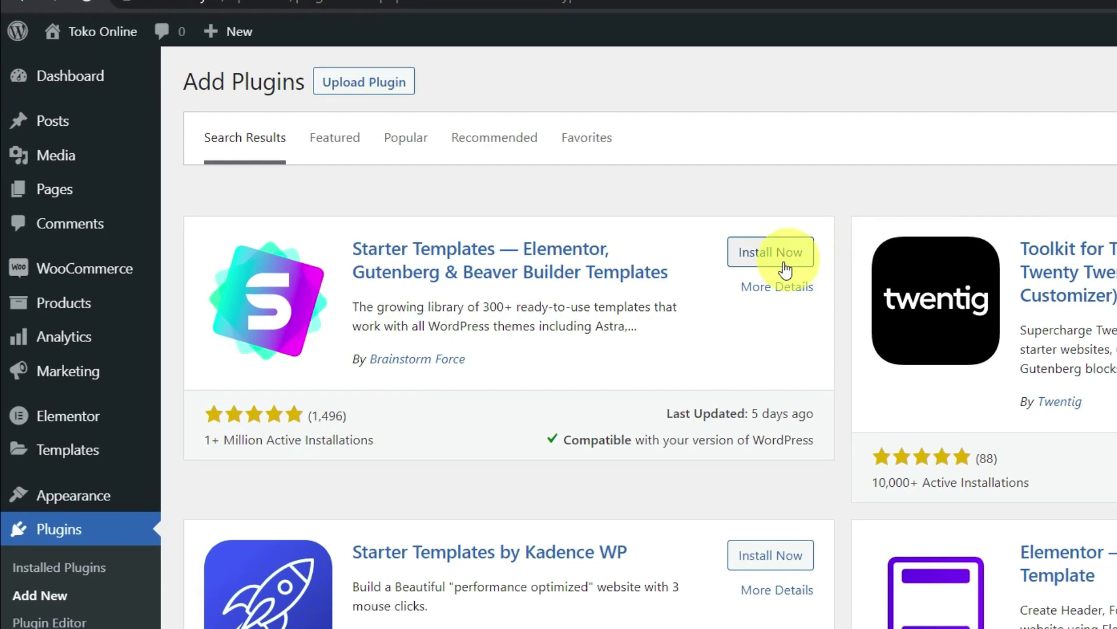
left_click(565, 230)
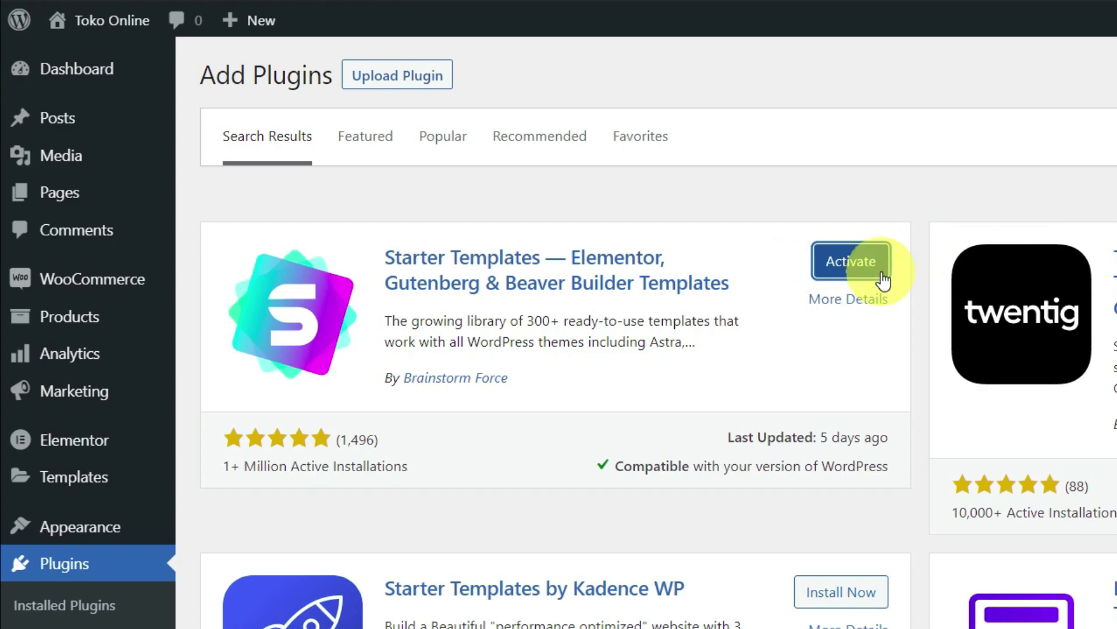
left_click(864, 278)
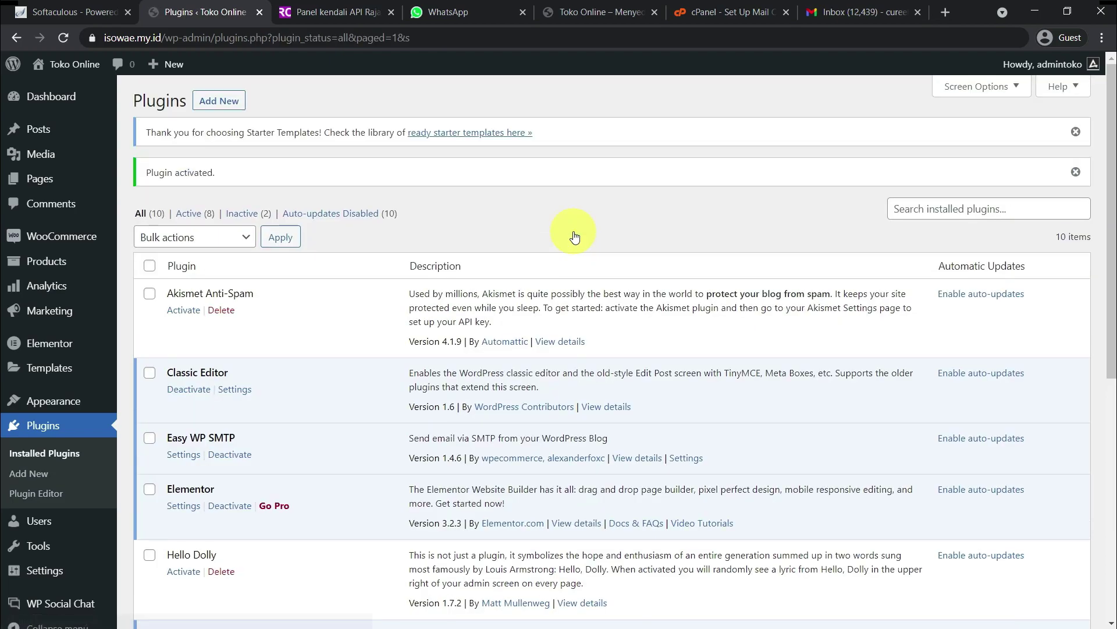
mouse_move(121, 534)
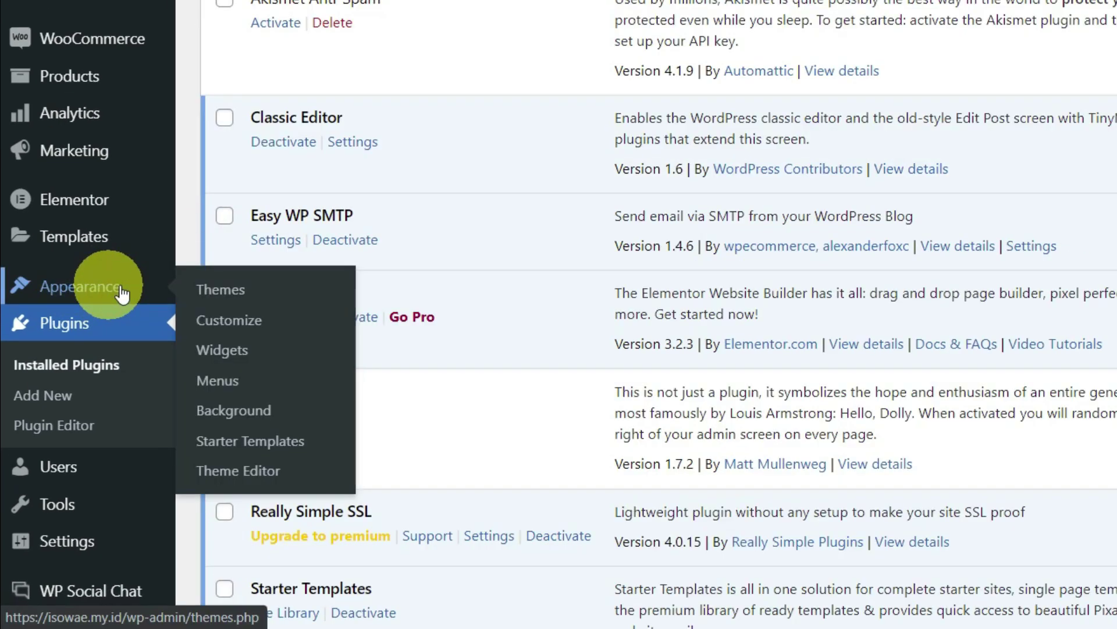
- Filter the Elementor starter templates to free eCommerce ones and open Custom Printing
left_click(296, 446)
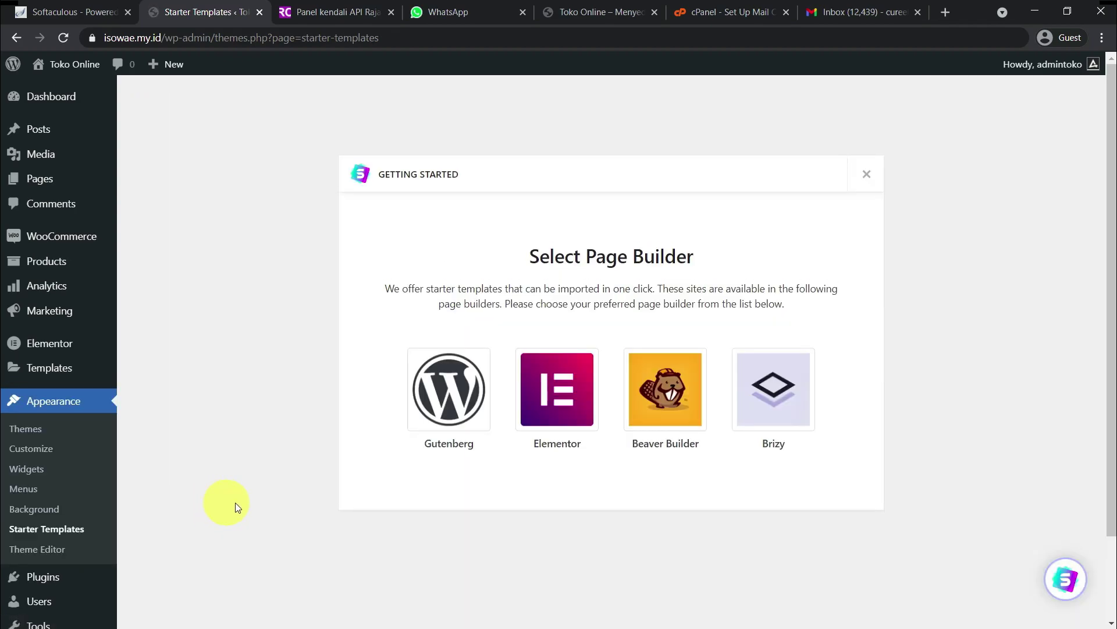
left_click(566, 396)
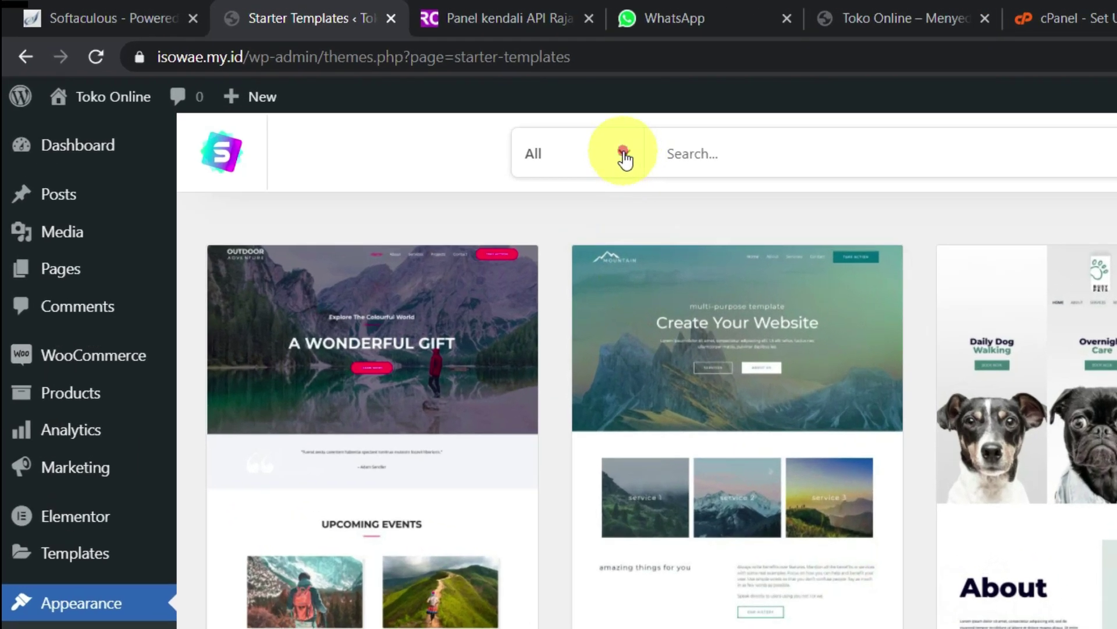
left_click(415, 103)
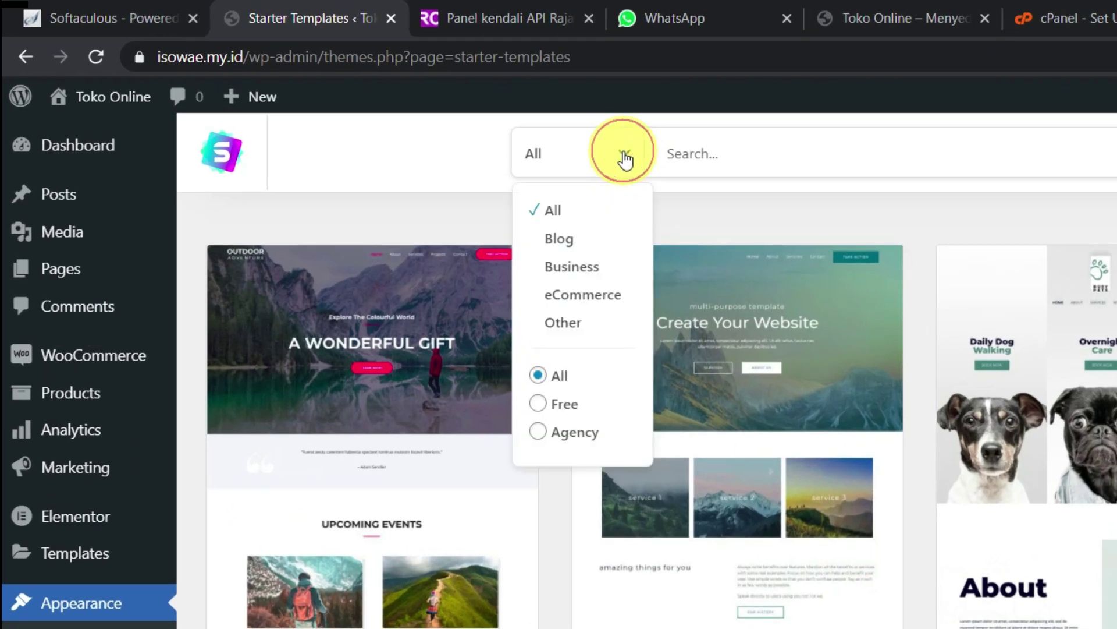
left_click(576, 296)
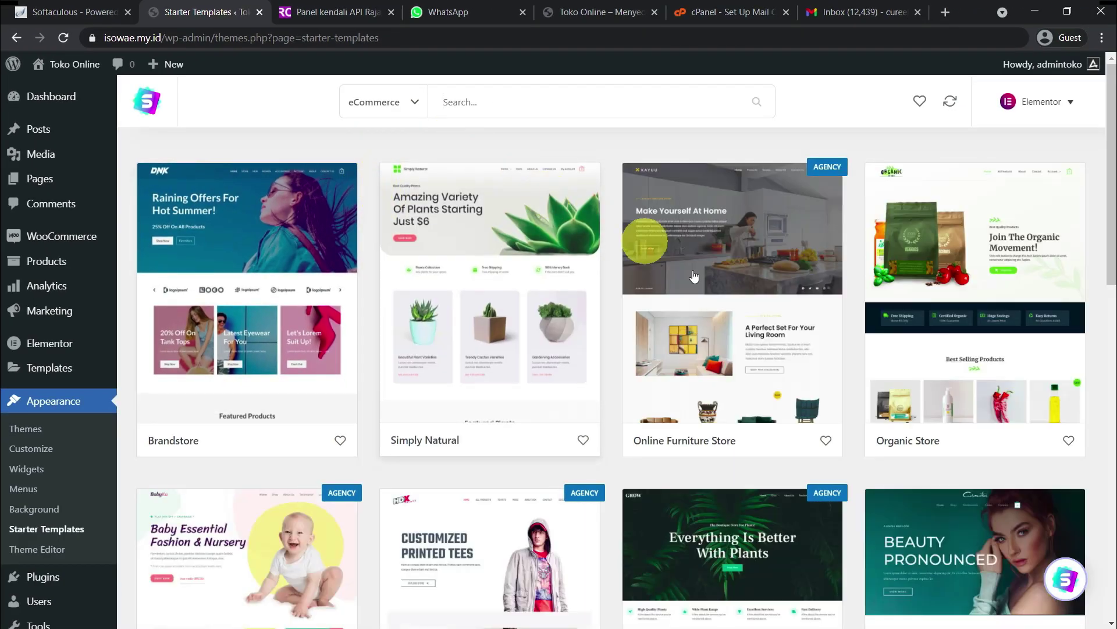
scroll(706, 306, "down", 8)
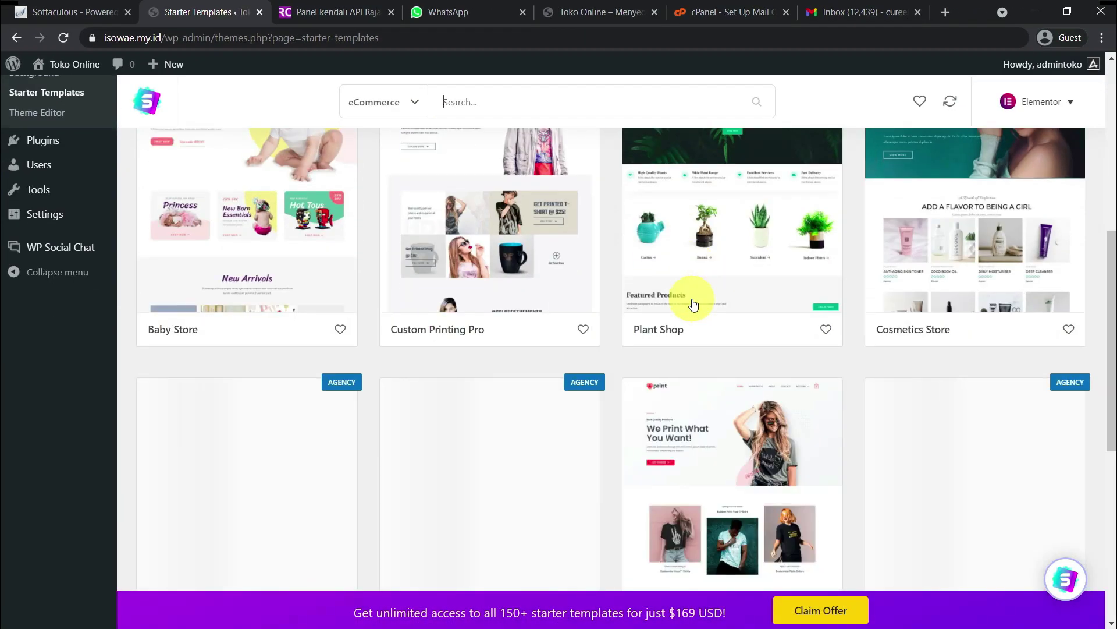
scroll(693, 304, "down", 1)
left_click(413, 104)
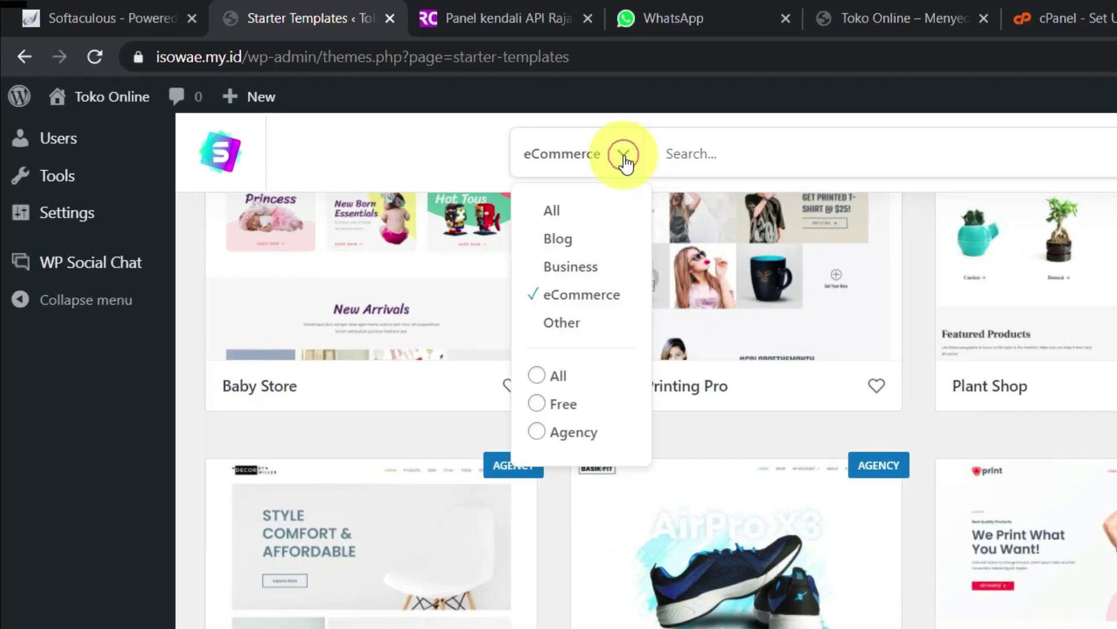
left_click(537, 403)
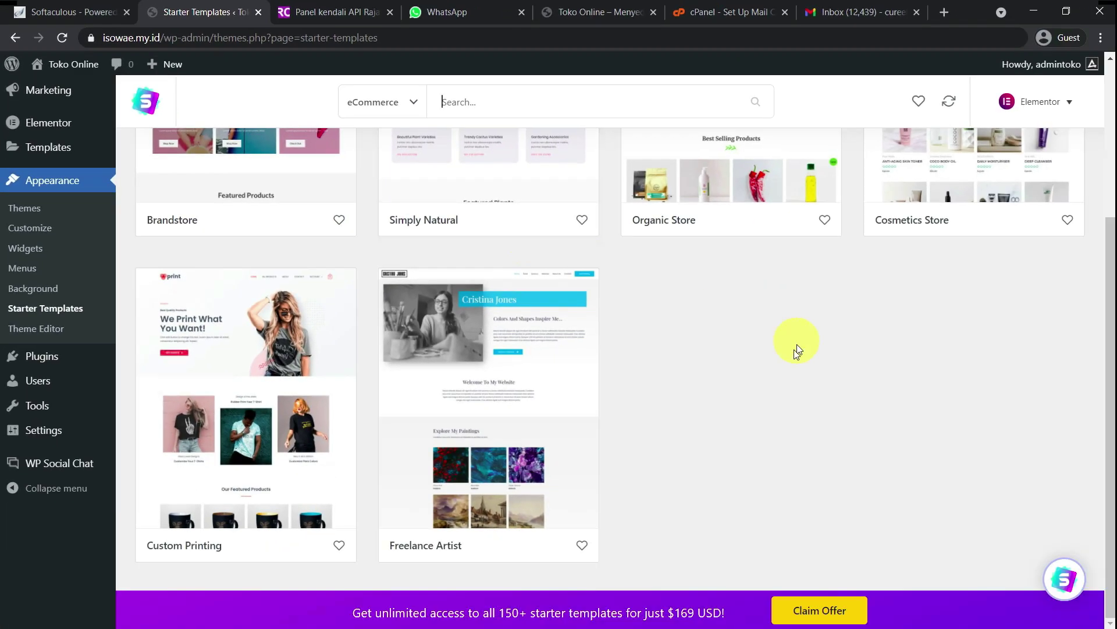
scroll(785, 360, "down", 4)
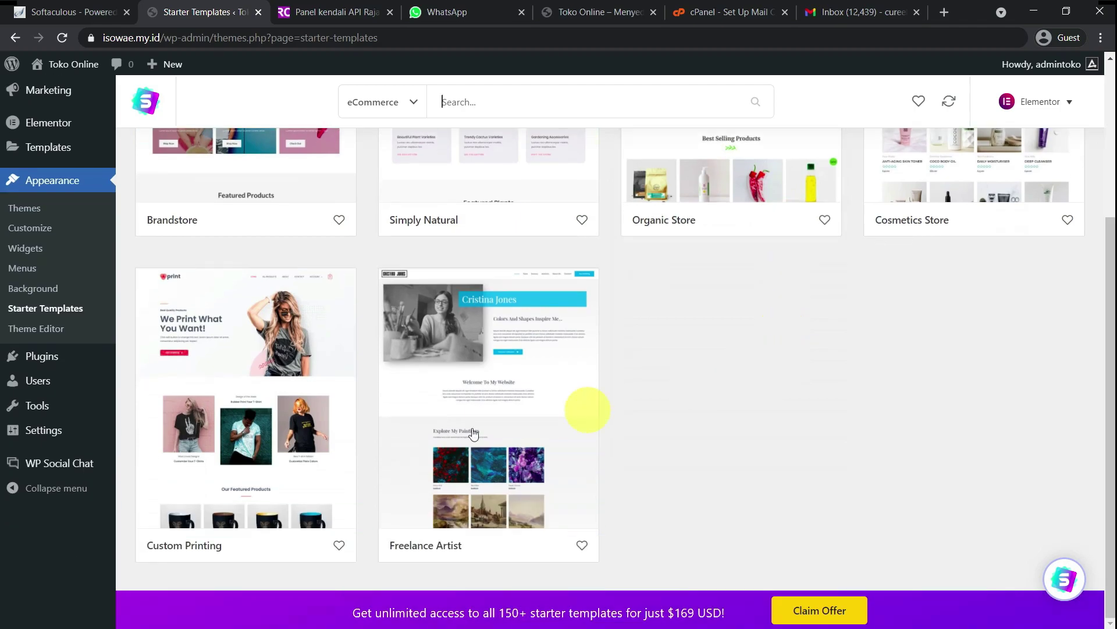
left_click(232, 433)
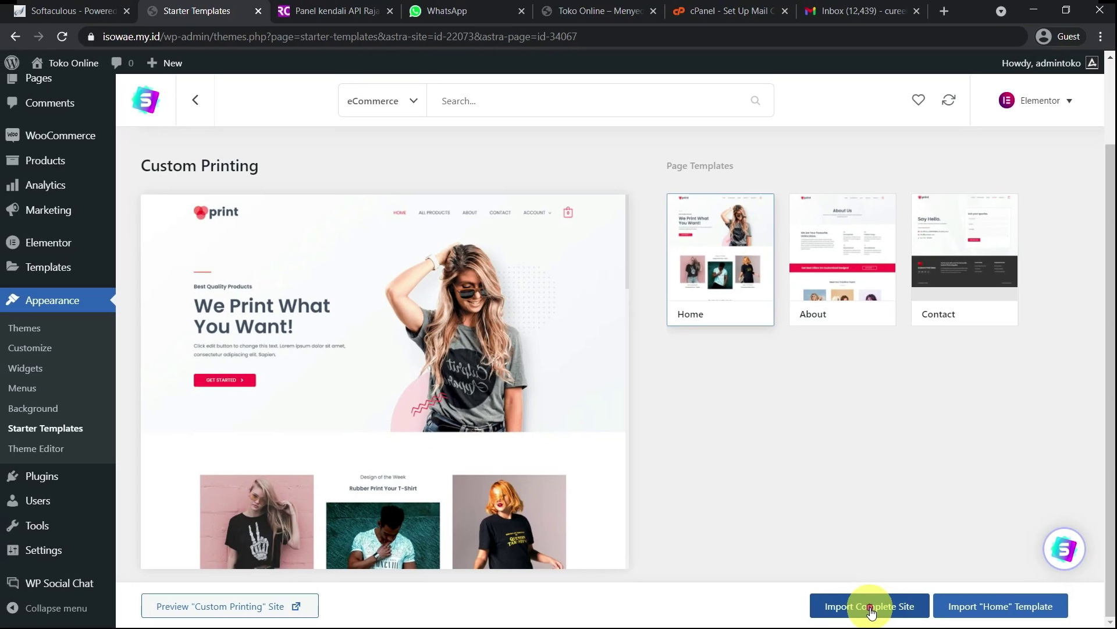
- Start importing the complete site as a Beginner, for Myself/My company
left_click(872, 608)
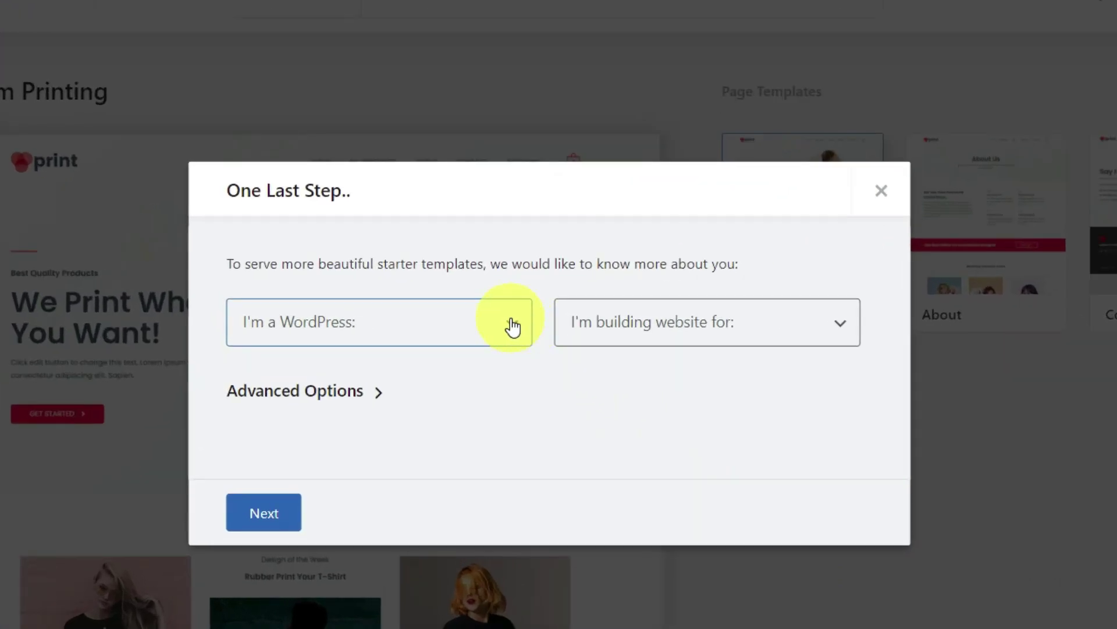
left_click(513, 327)
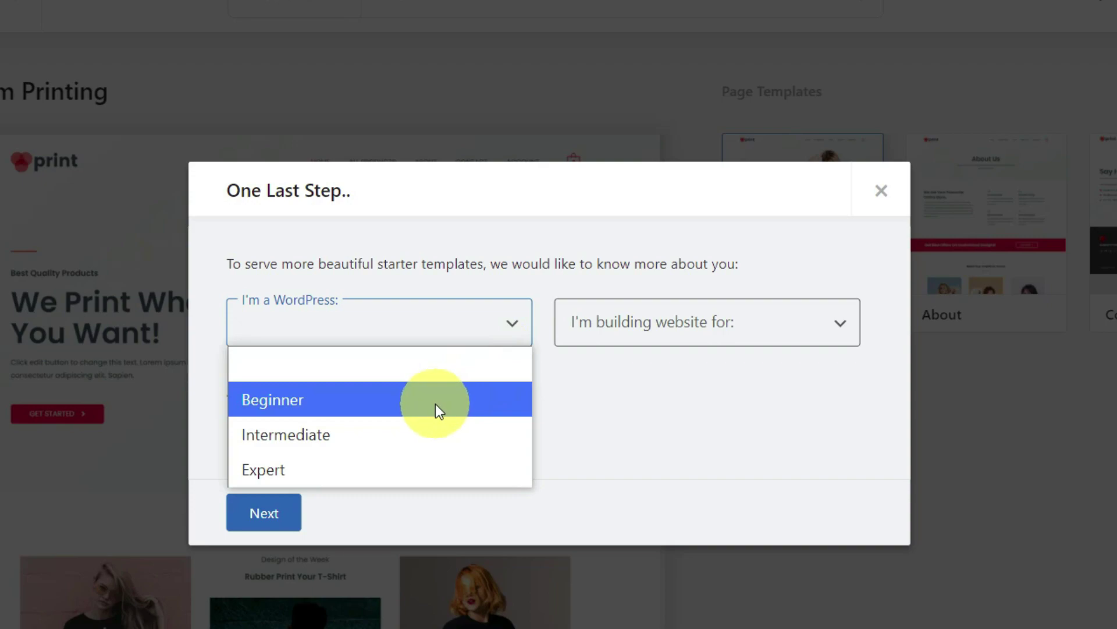
left_click(437, 401)
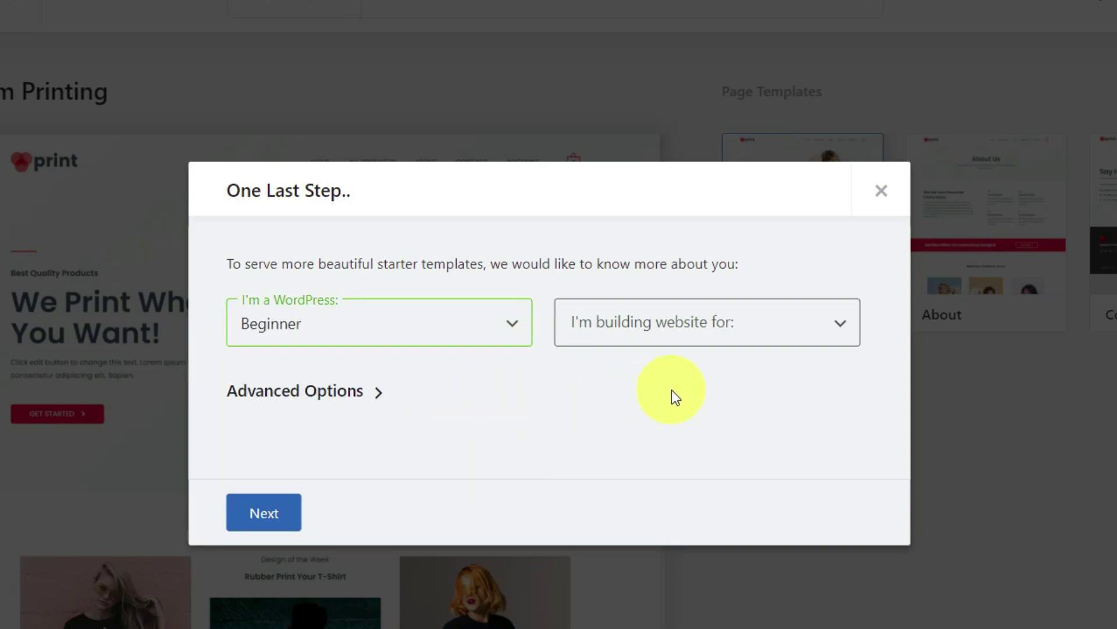
left_click(844, 328)
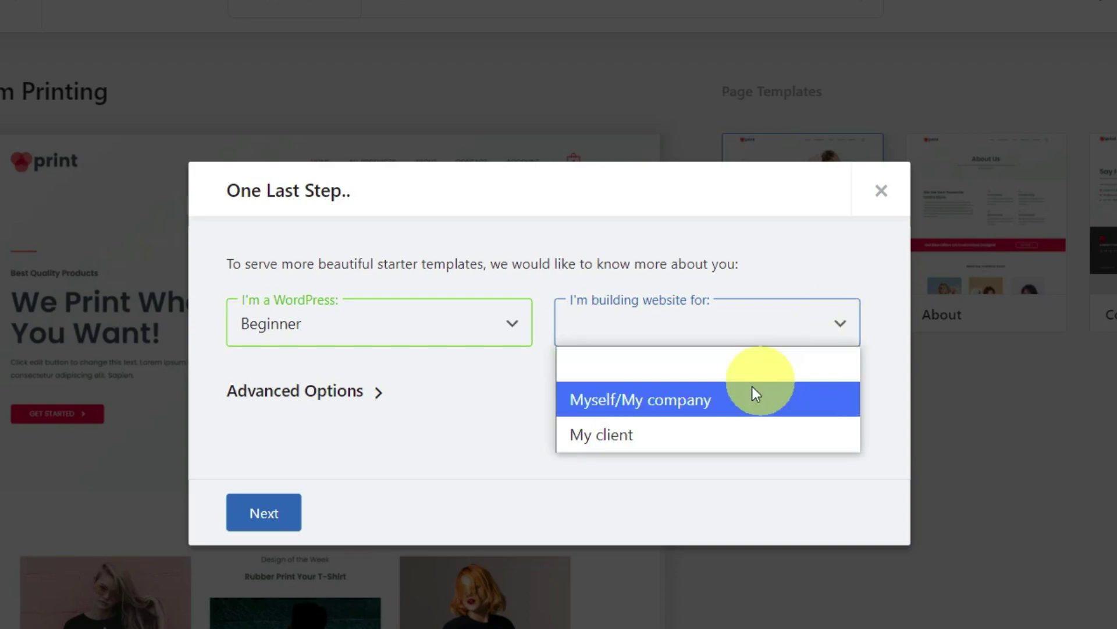
left_click(728, 404)
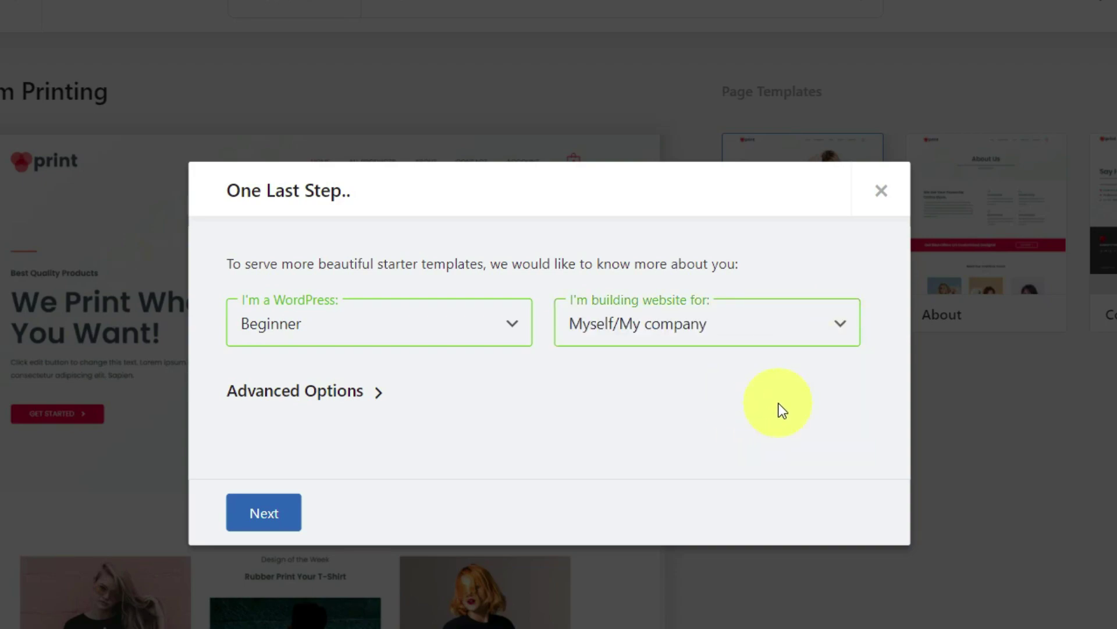
- Continue past the advanced options, skip the details form, and view the imported site
left_click(378, 397)
scroll(751, 414, "down", 3)
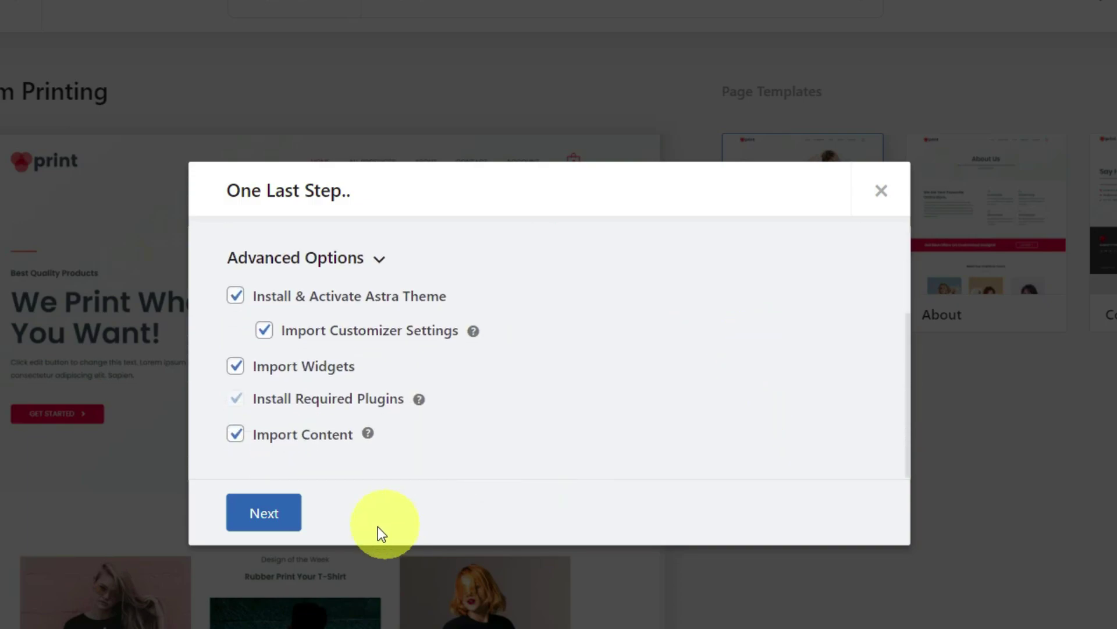
left_click(264, 518)
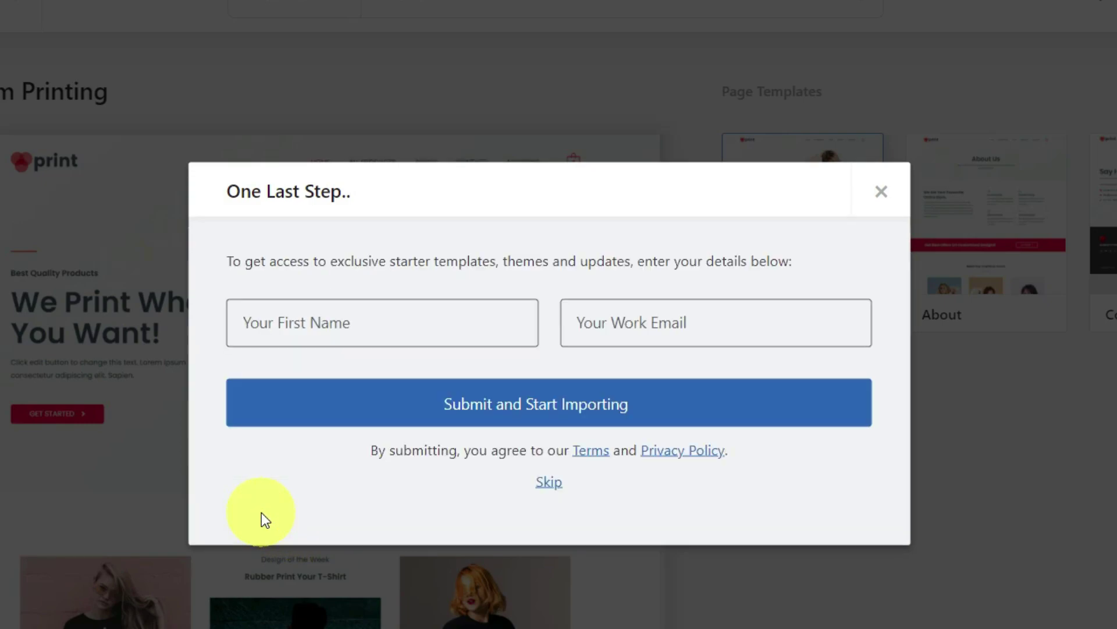
left_click(552, 482)
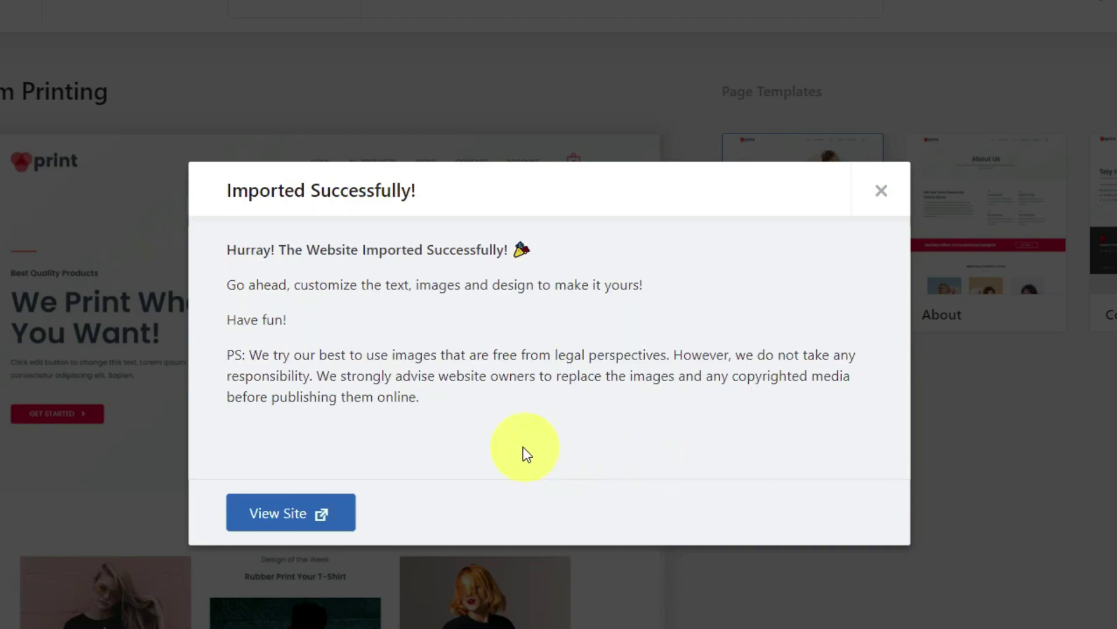
left_click(289, 514)
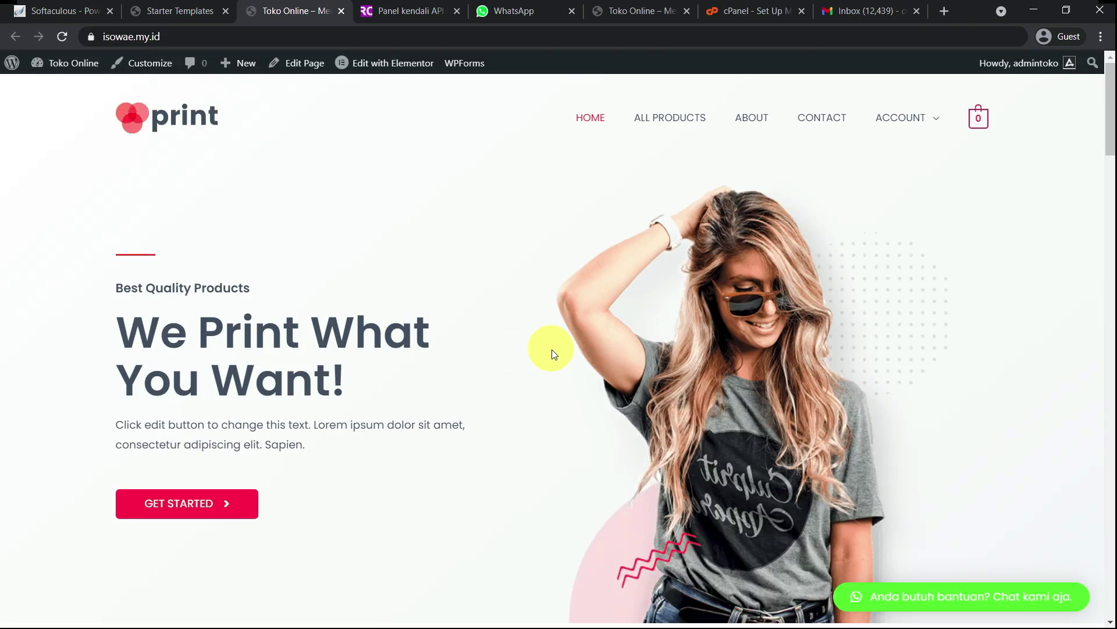
- Scroll the 'We Print What You Want!' homepage to its footer, then open the Customizer
scroll(554, 356, "down", 20)
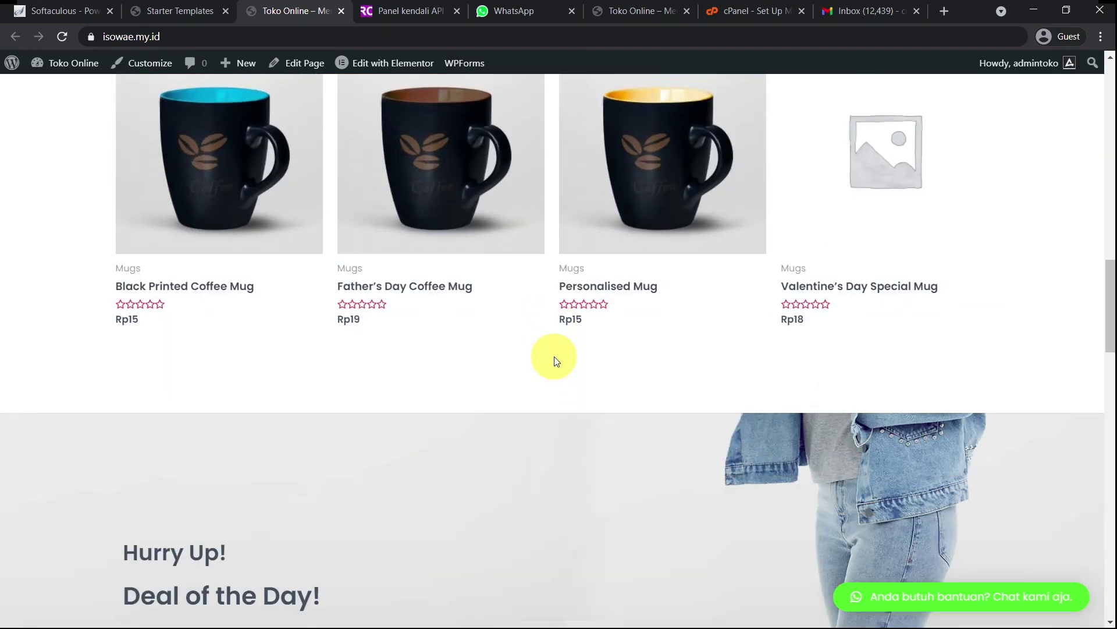
scroll(554, 361, "down", 20)
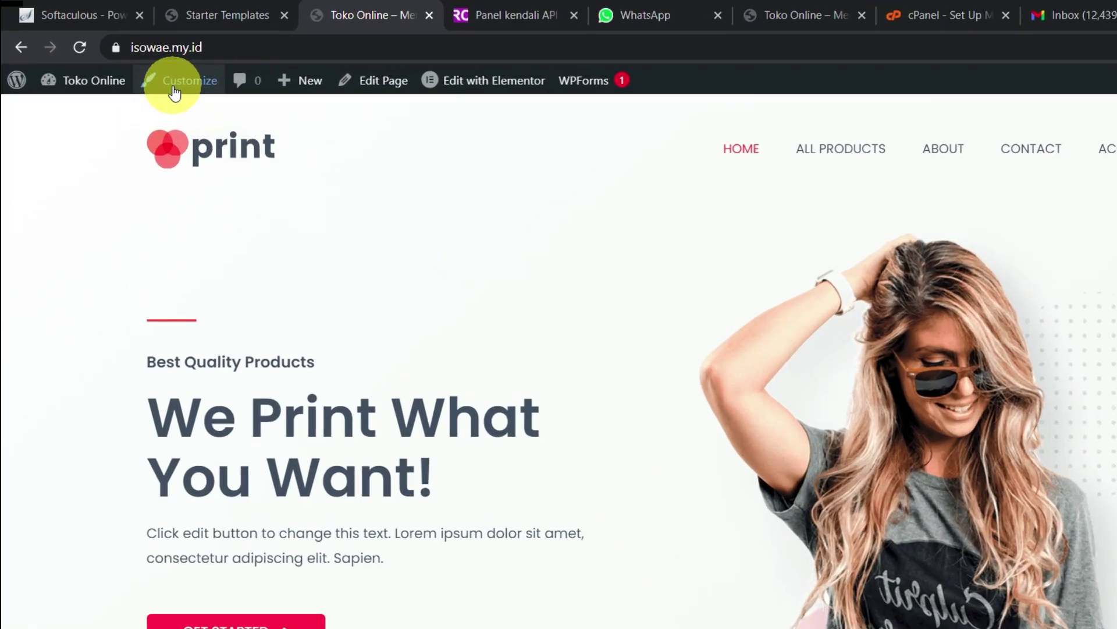
left_click(139, 69)
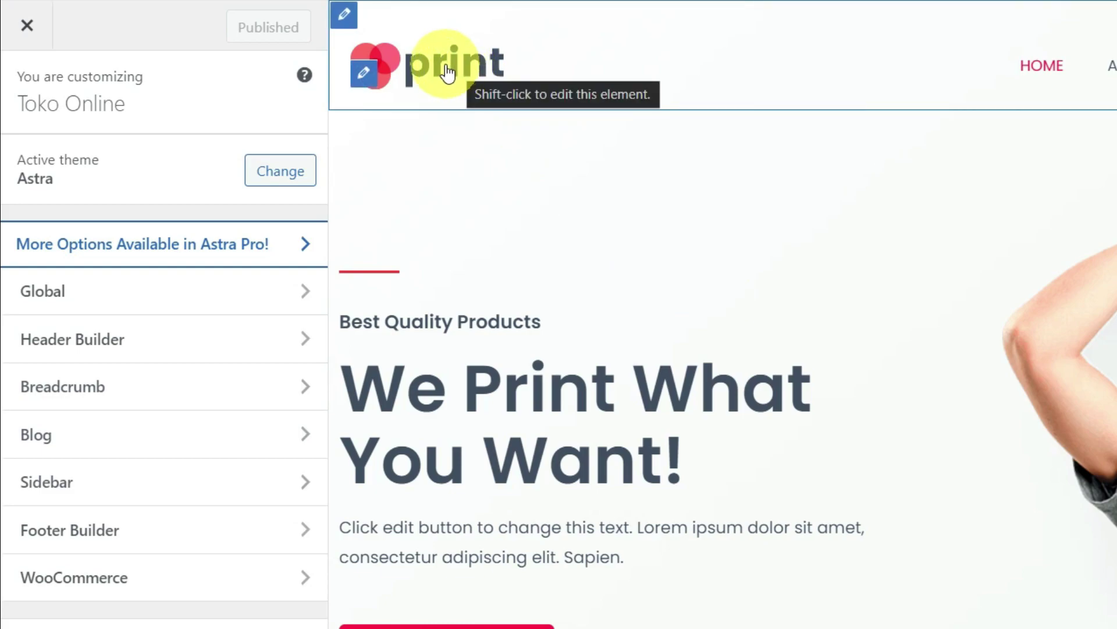
- Upload logo.png as the header logo, widening the crop to its left and right edges
left_click(370, 81)
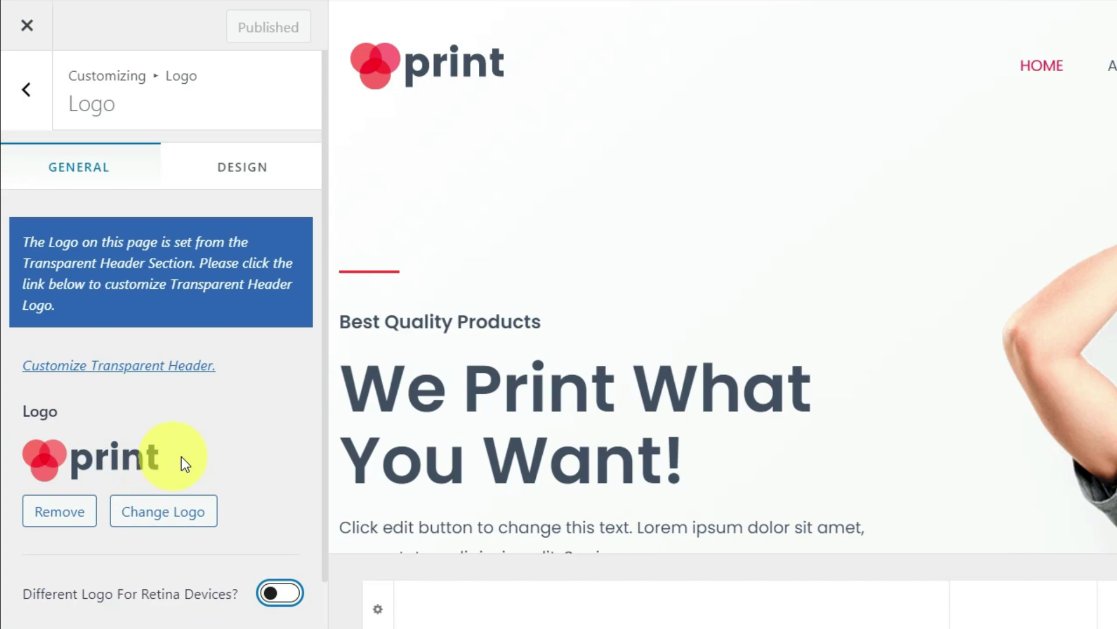
left_click(166, 521)
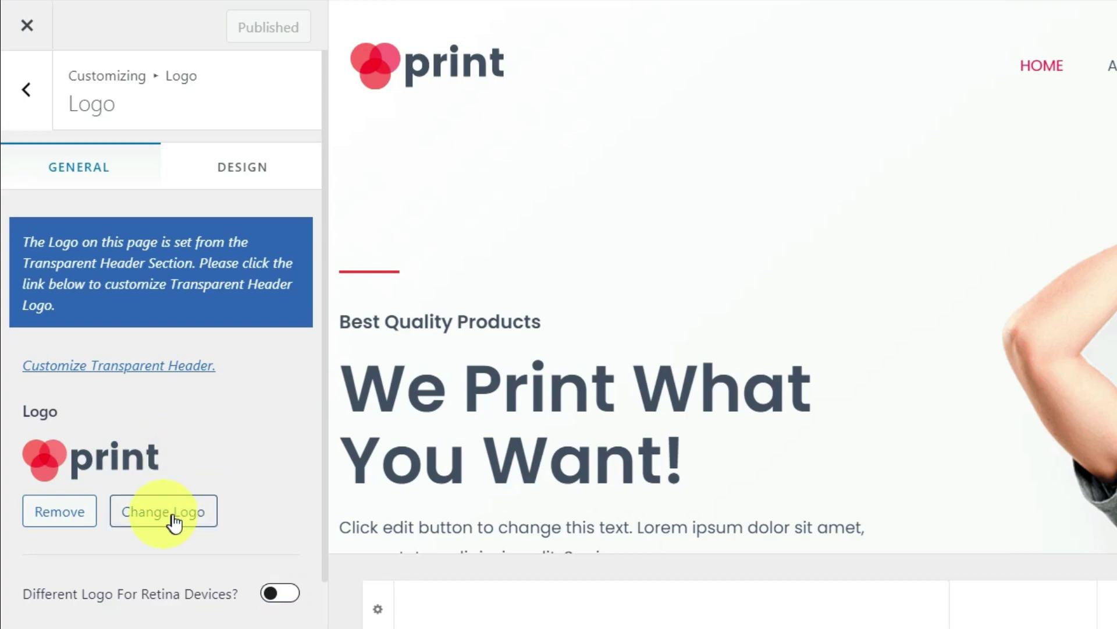
left_click(174, 522)
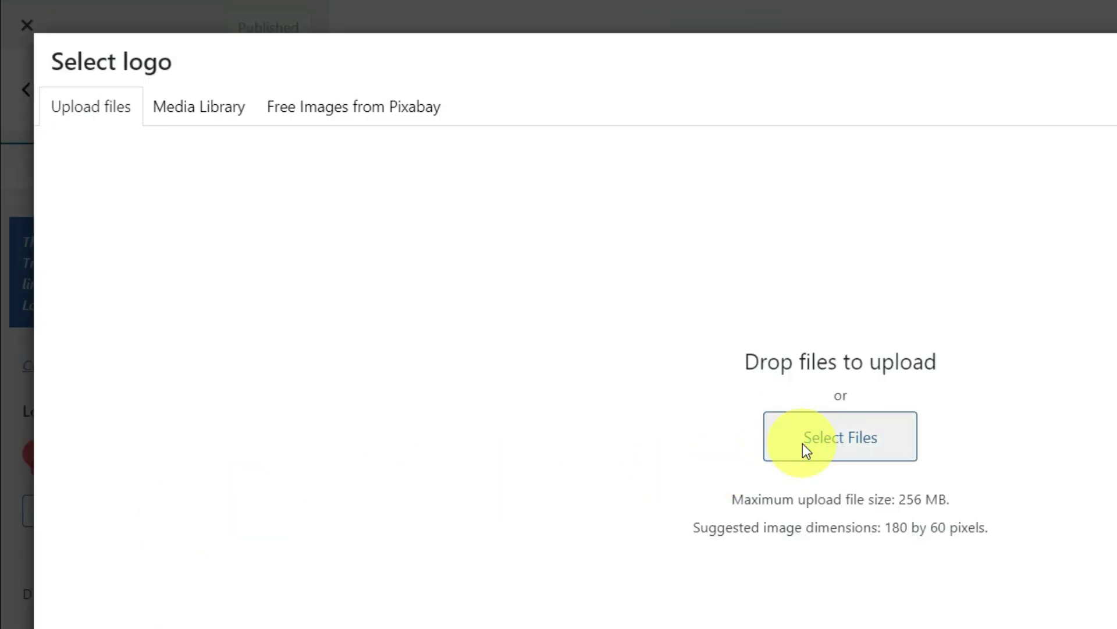
left_click(803, 444)
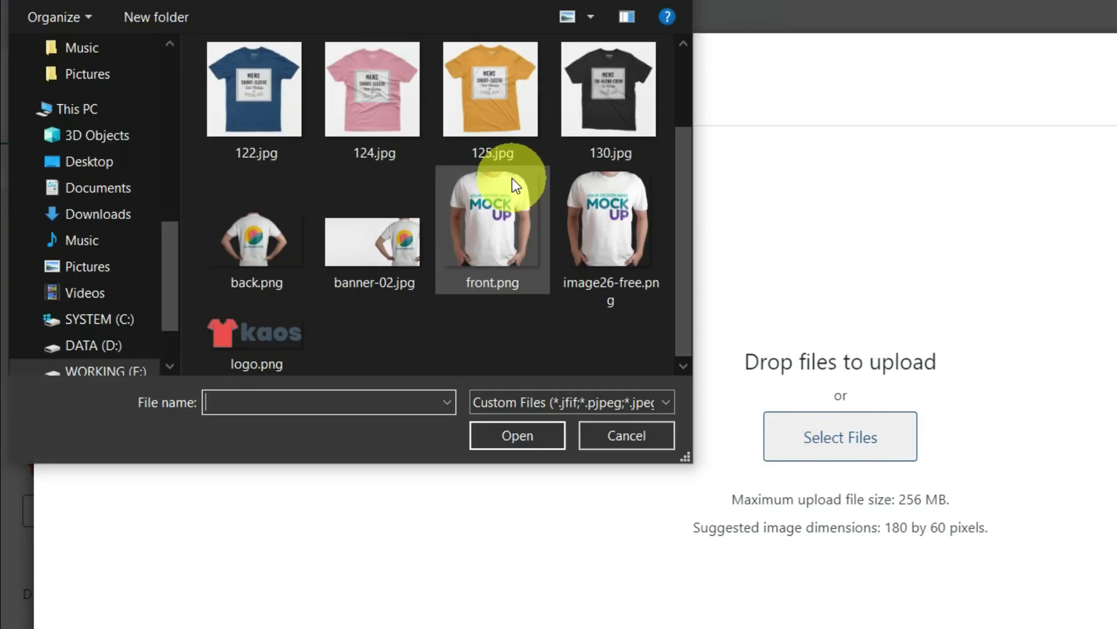
left_click(257, 345)
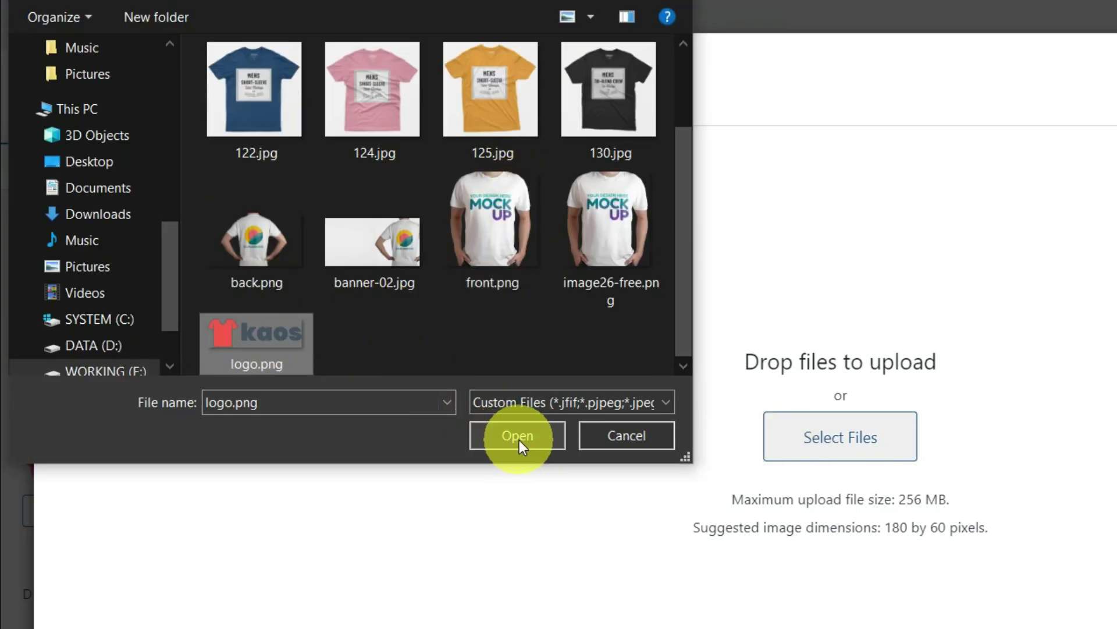
left_click(517, 436)
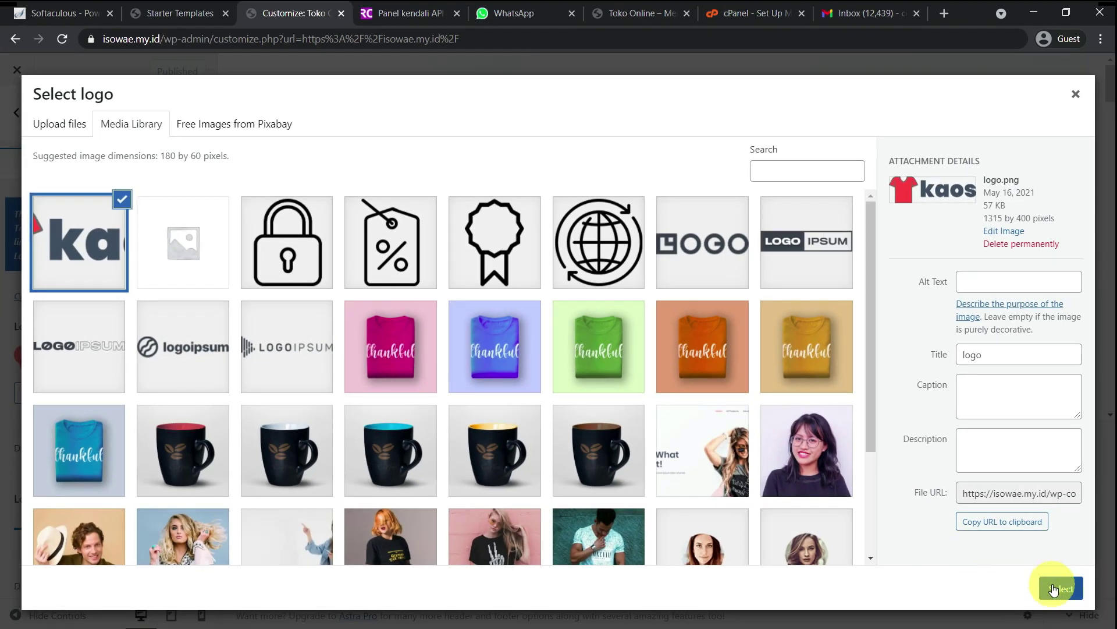
left_click(1054, 589)
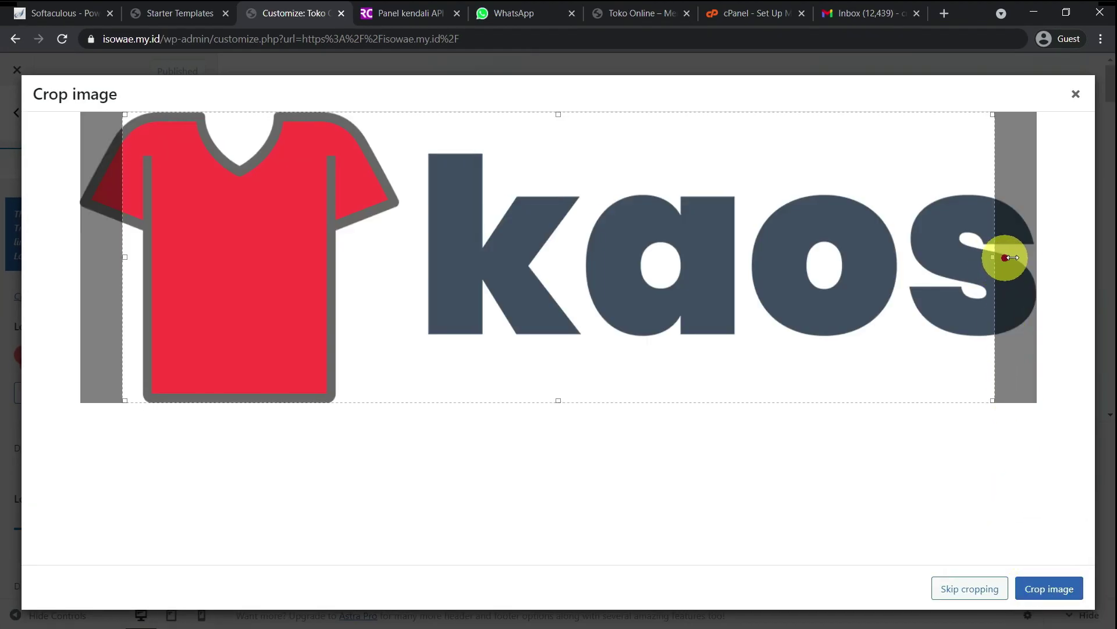
left_click_drag(994, 257, 1038, 257)
left_click_drag(124, 256, 81, 256)
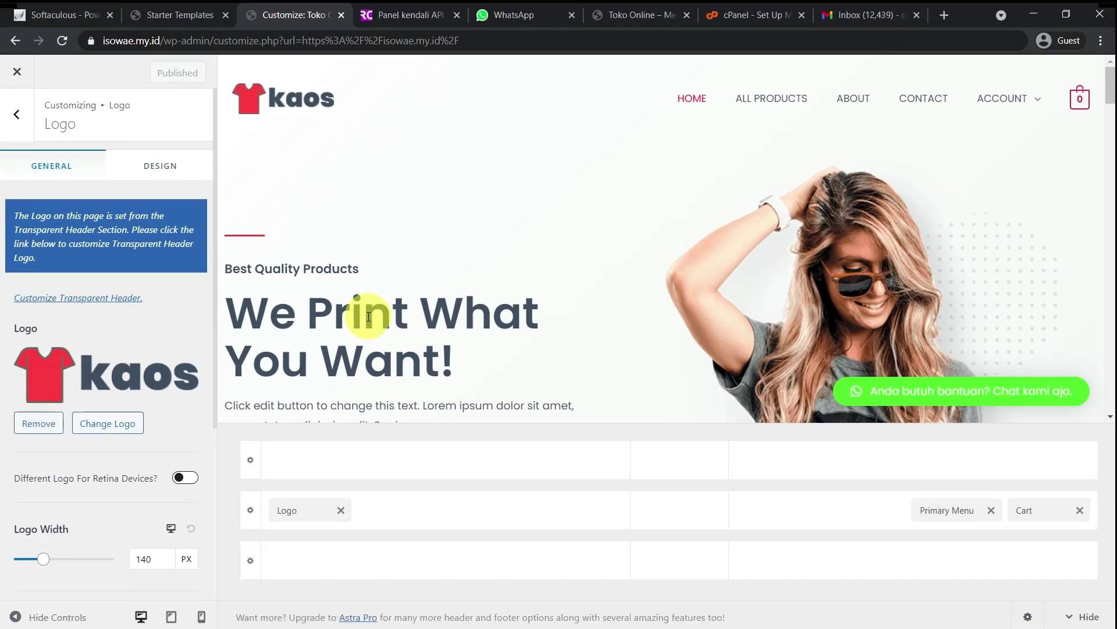
left_click(16, 114)
- Return to the root Customizer menu and scroll the preview to the 'Custom Print Store' footer
left_click(16, 114)
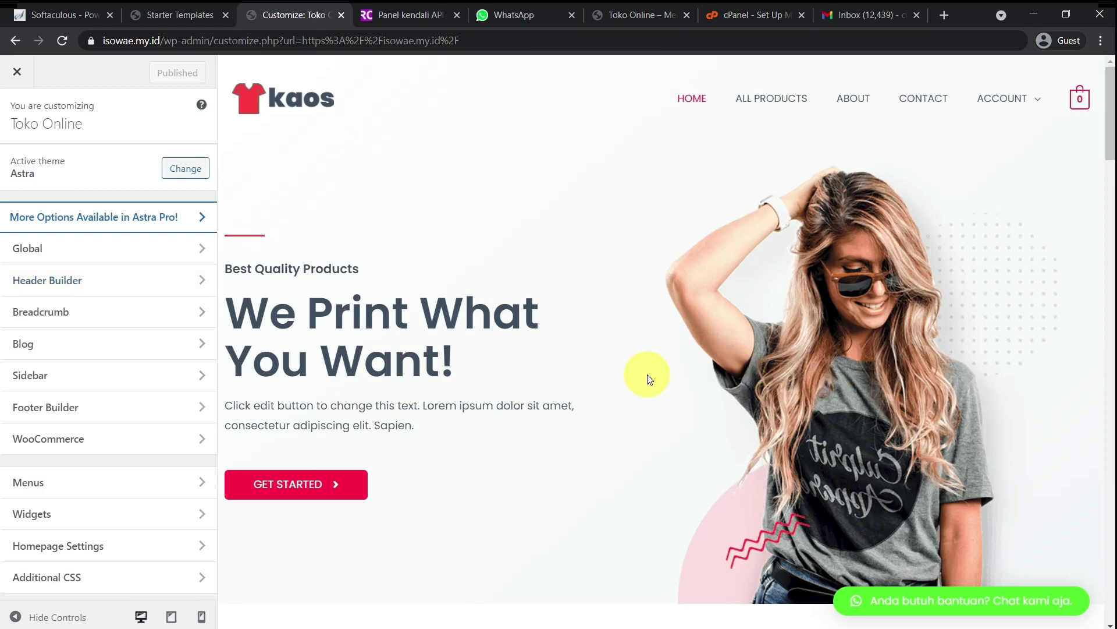
scroll(649, 380, "down", 9)
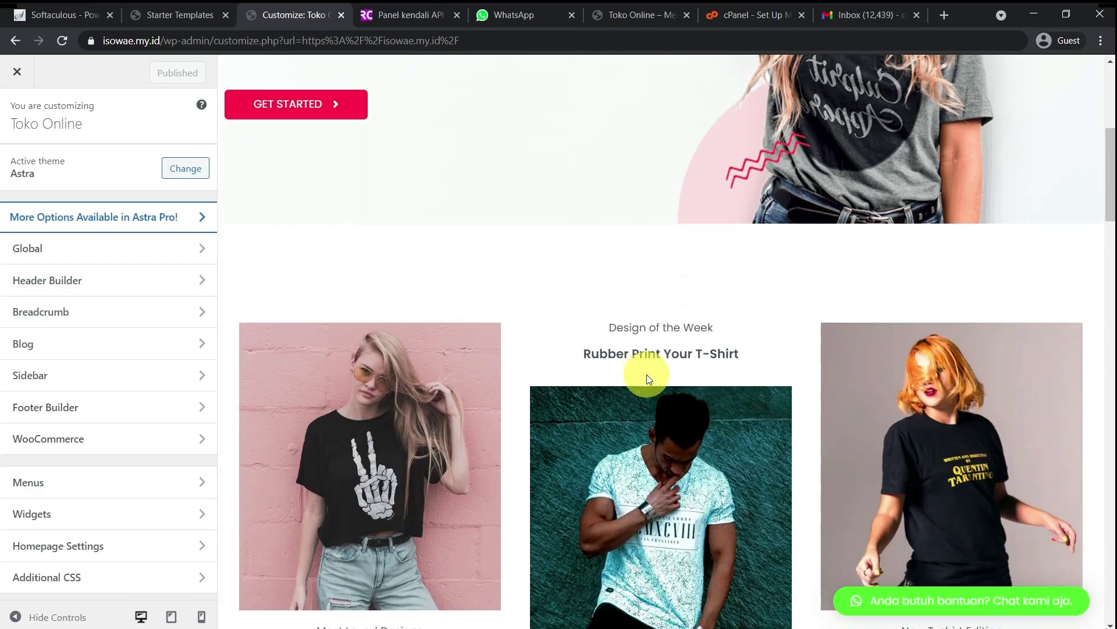
scroll(645, 356, "down", 8)
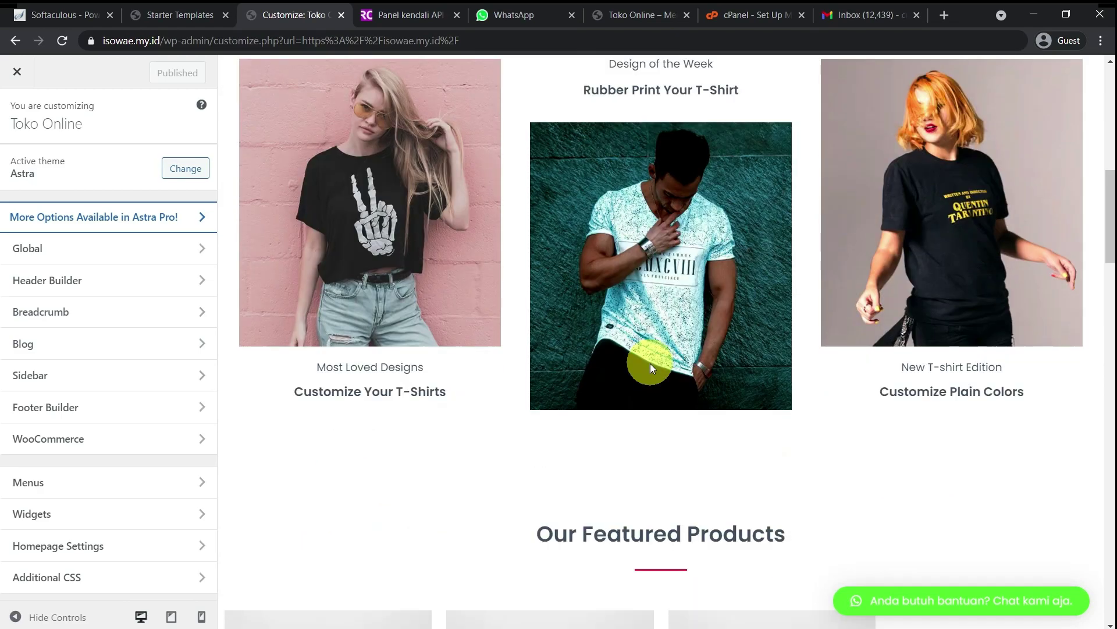
scroll(651, 370, "down", 15)
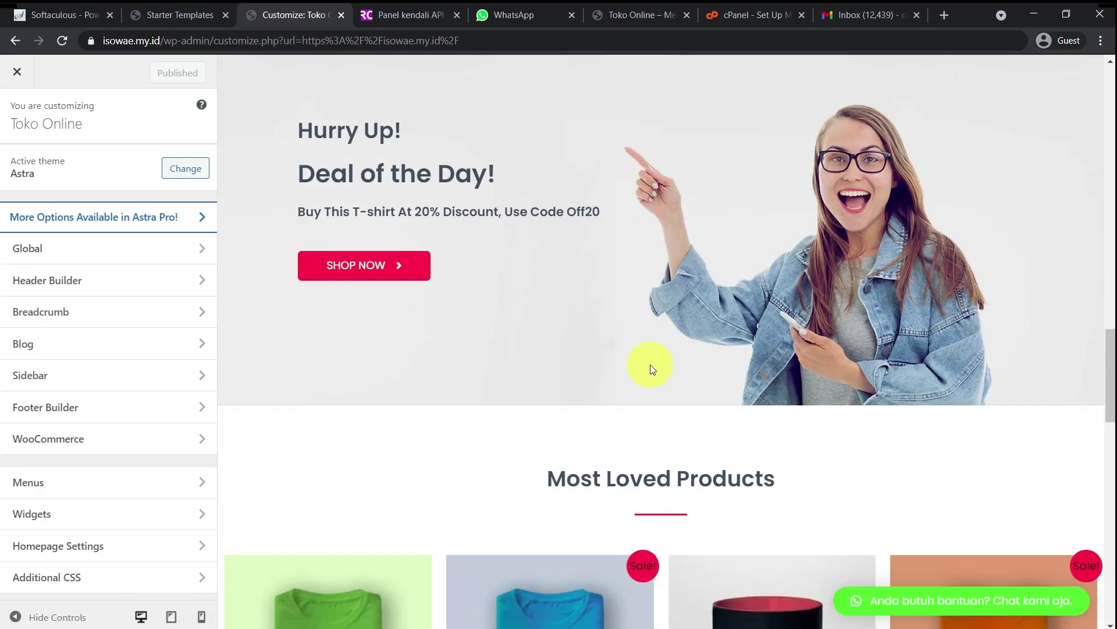
scroll(650, 373, "down", 14)
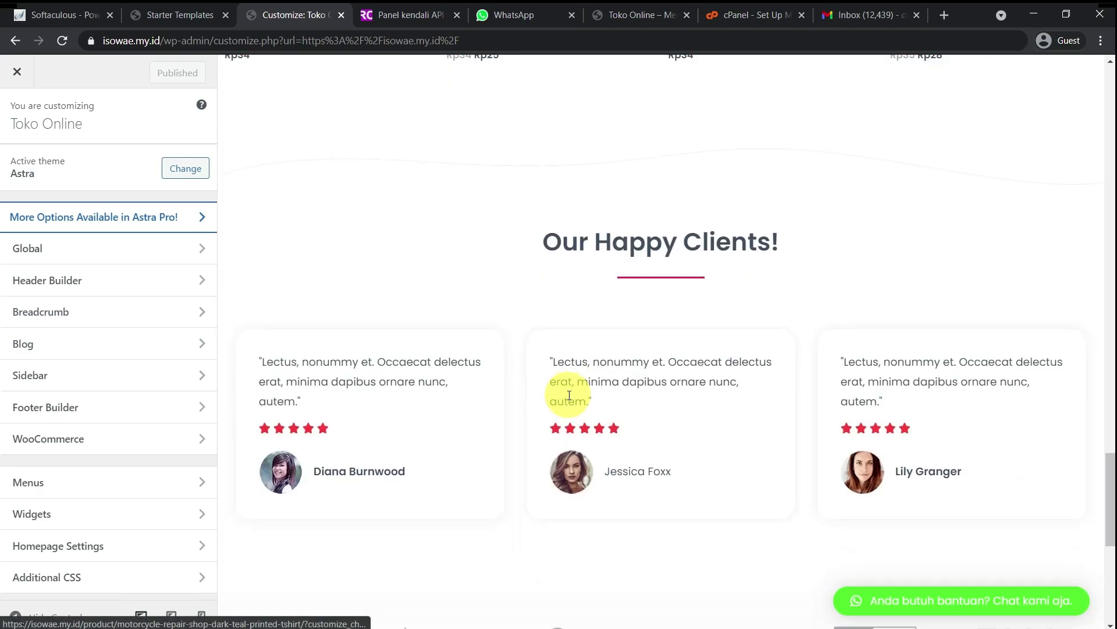
scroll(610, 410, "down", 1)
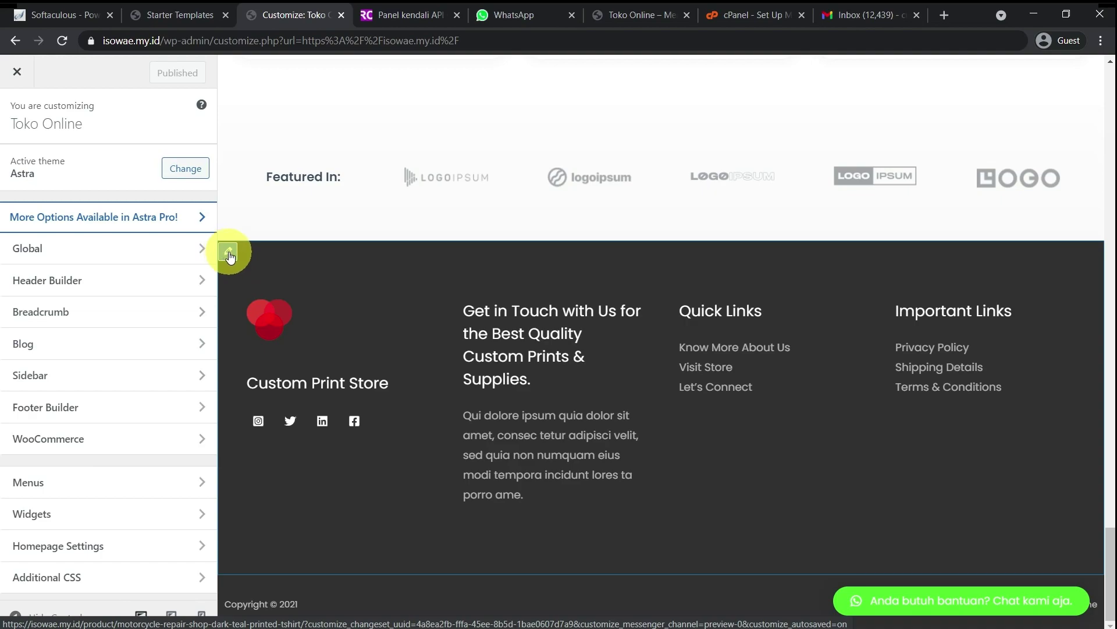
- Upload icon-kaos.png and place it in the footer's logo image widget
left_click(229, 254)
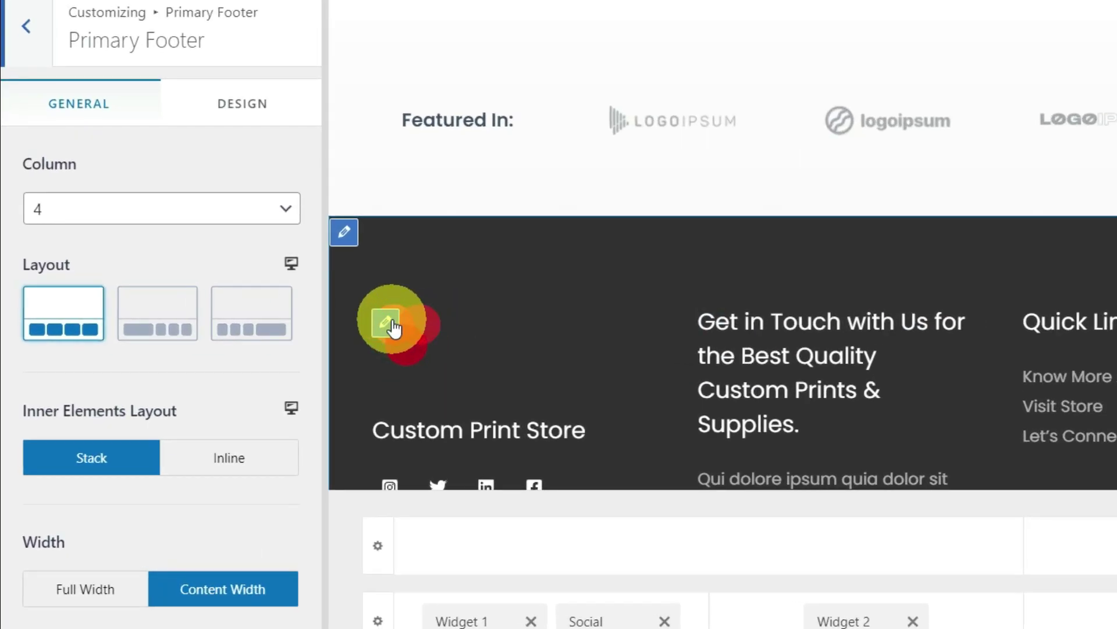
left_click(387, 326)
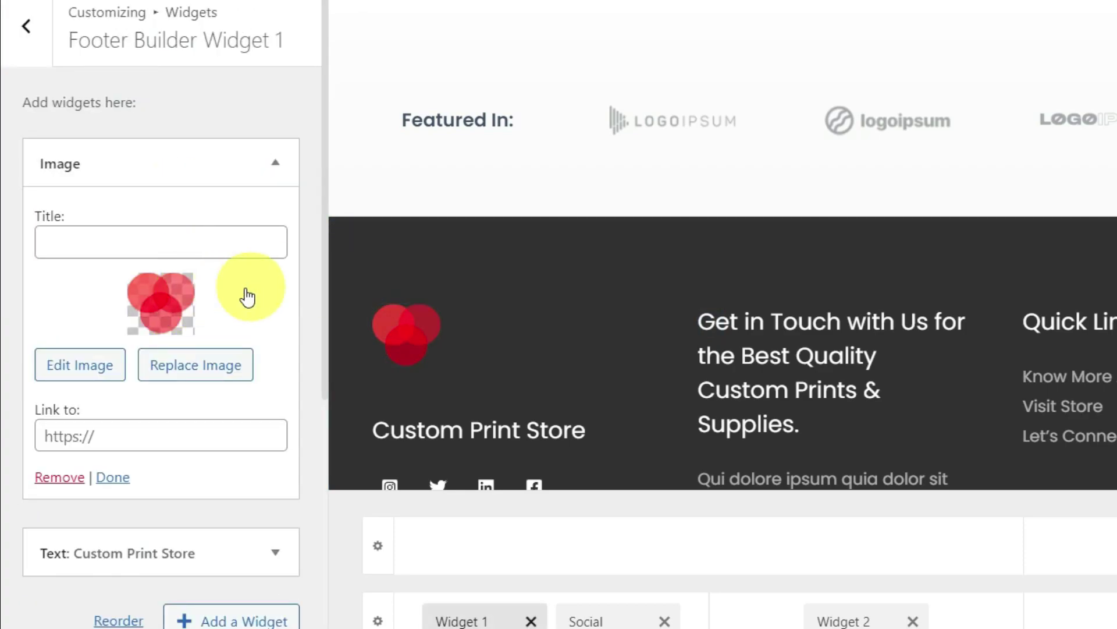
left_click(200, 366)
left_click(299, 50)
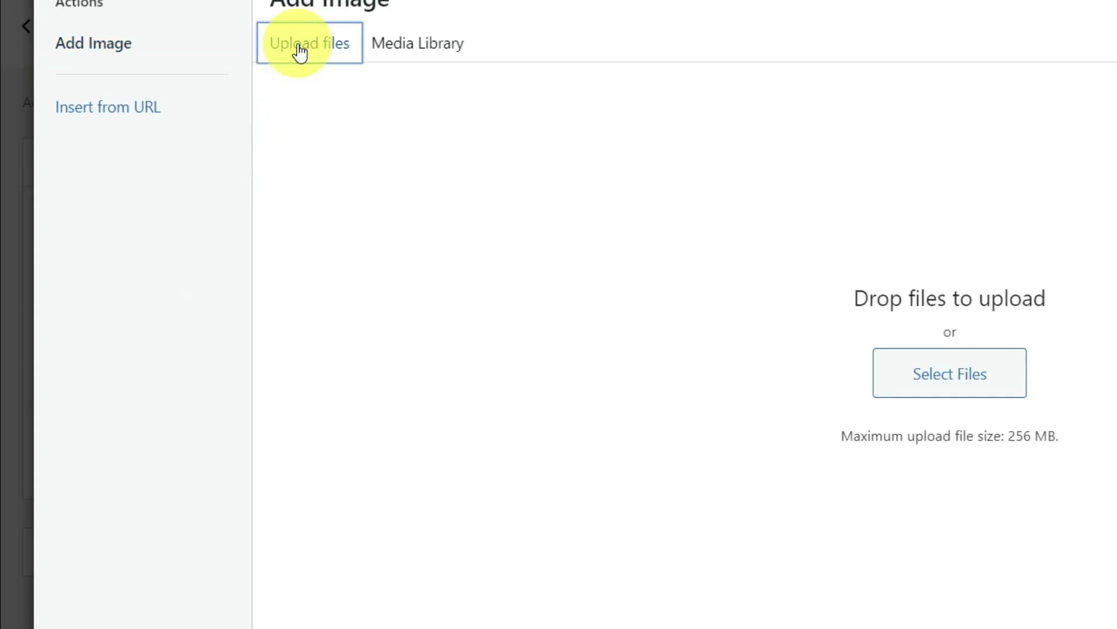
left_click(905, 377)
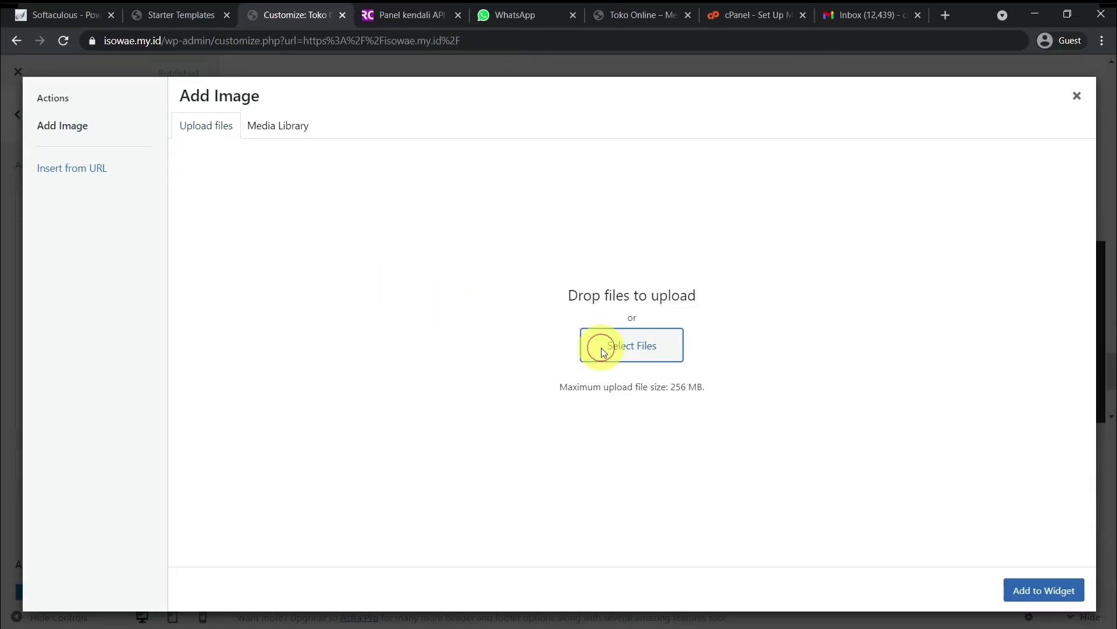
scroll(386, 224, "down", 3)
left_click(396, 169)
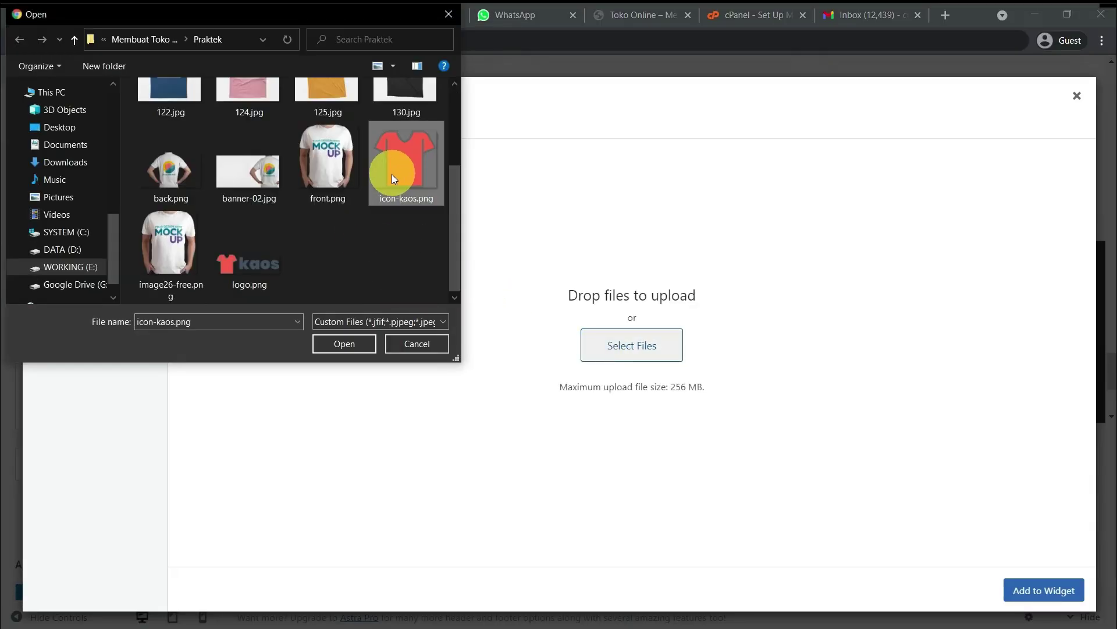
left_click(349, 344)
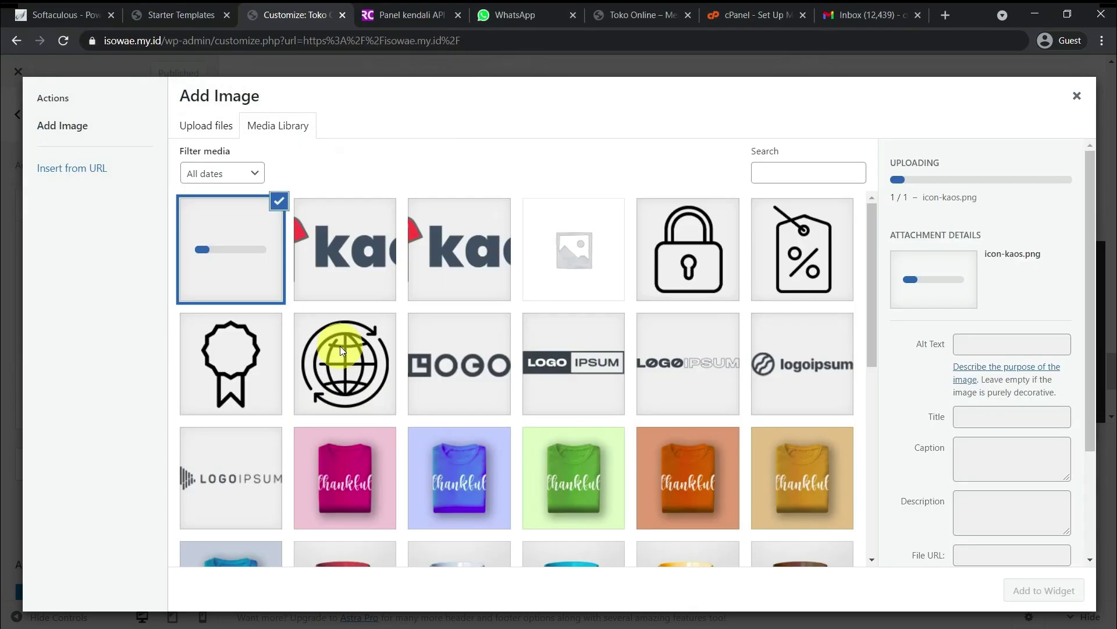
left_click(1027, 590)
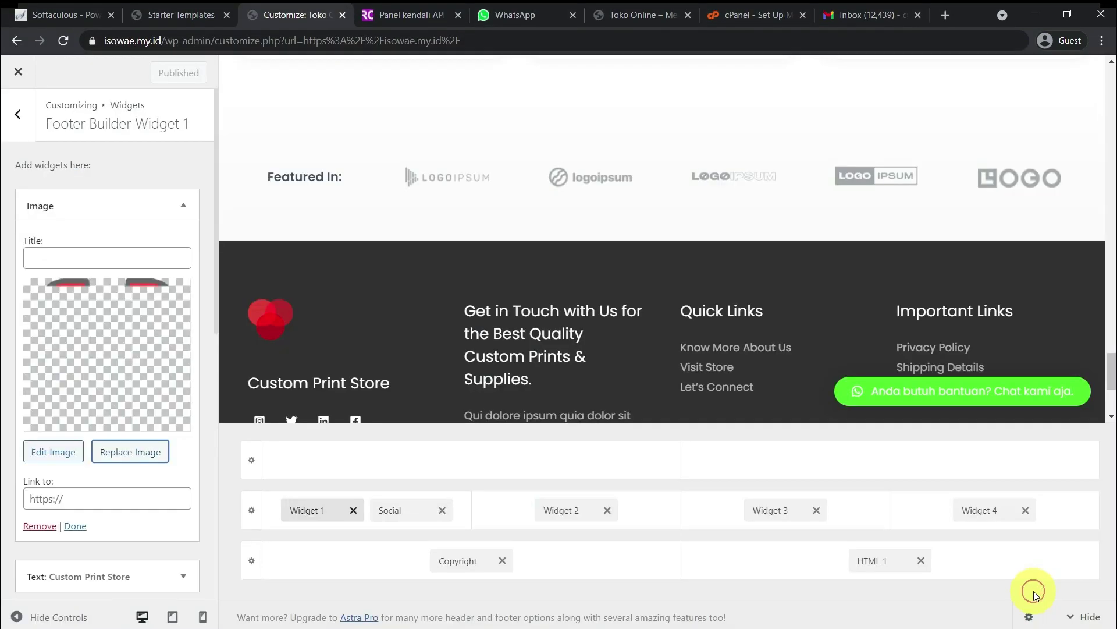
- Resize the footer image to Thumbnail, then change it to a small custom size
scroll(130, 375, "down", 3)
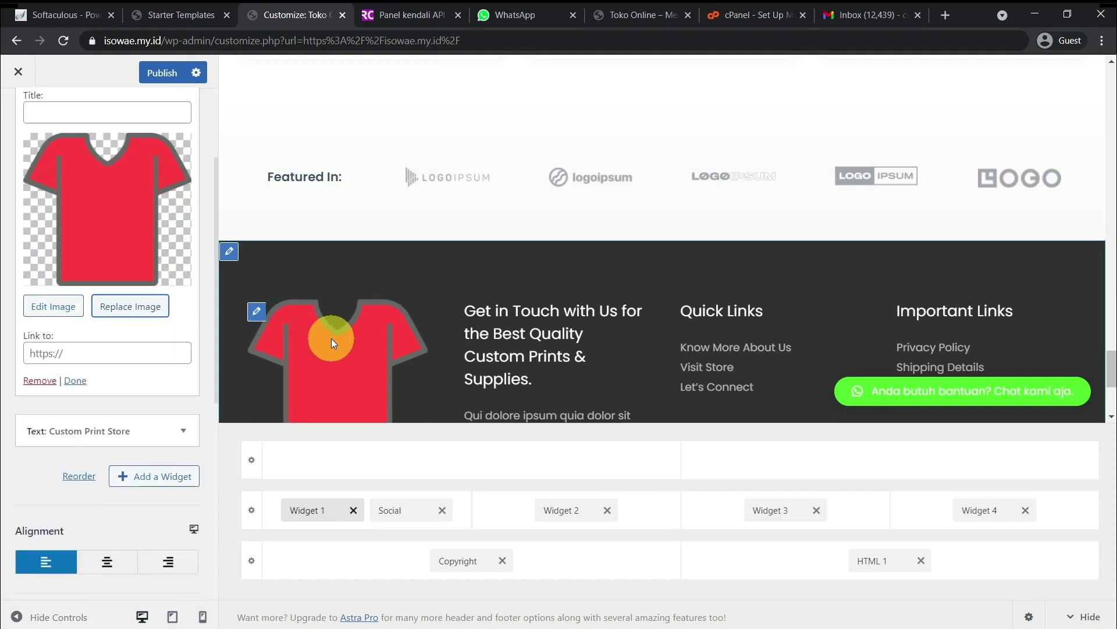
scroll(330, 337, "down", 1)
left_click(53, 307)
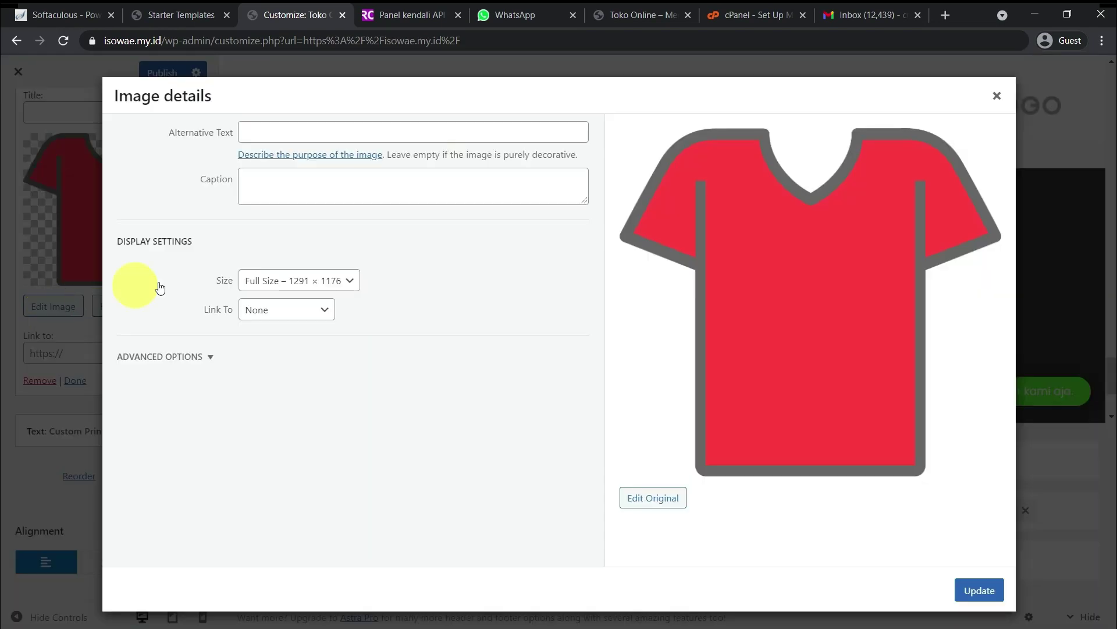
left_click(350, 282)
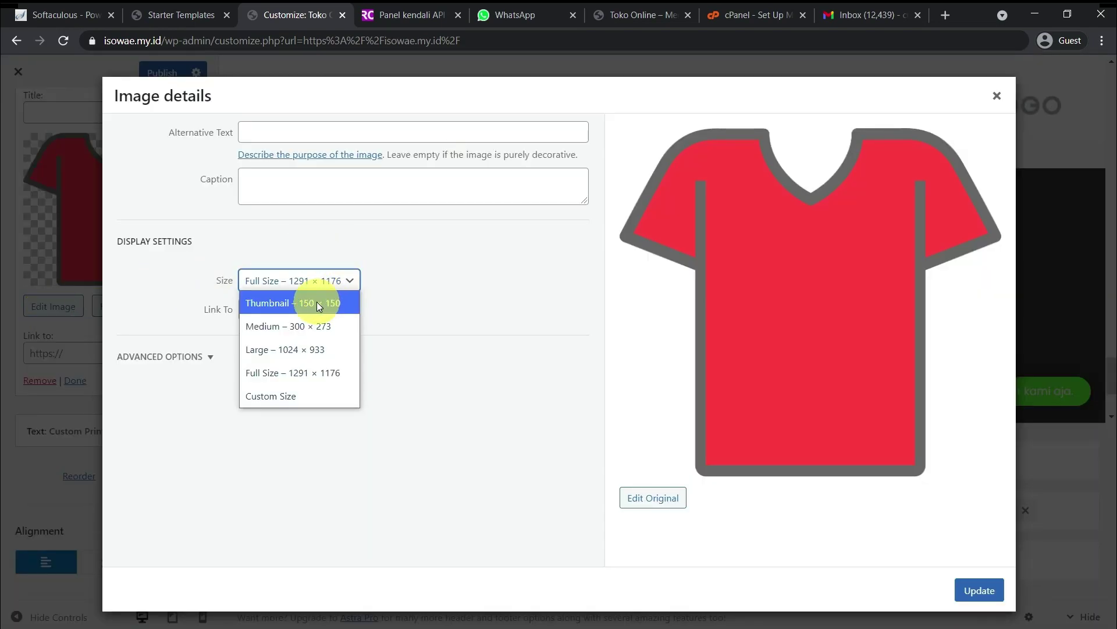
left_click(316, 302)
left_click(983, 589)
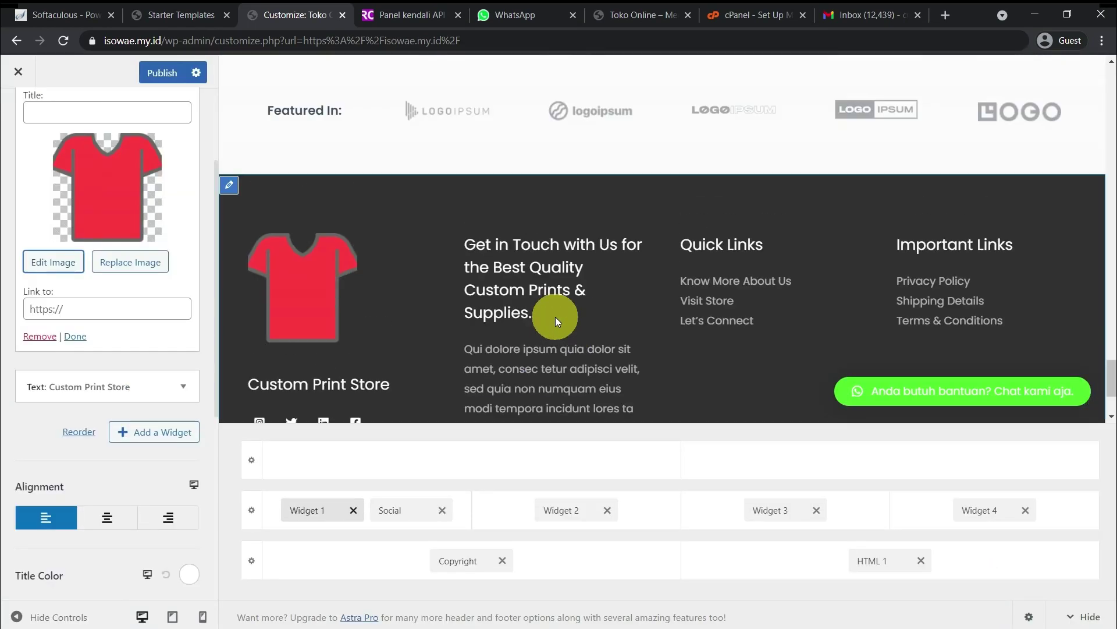
left_click(258, 249)
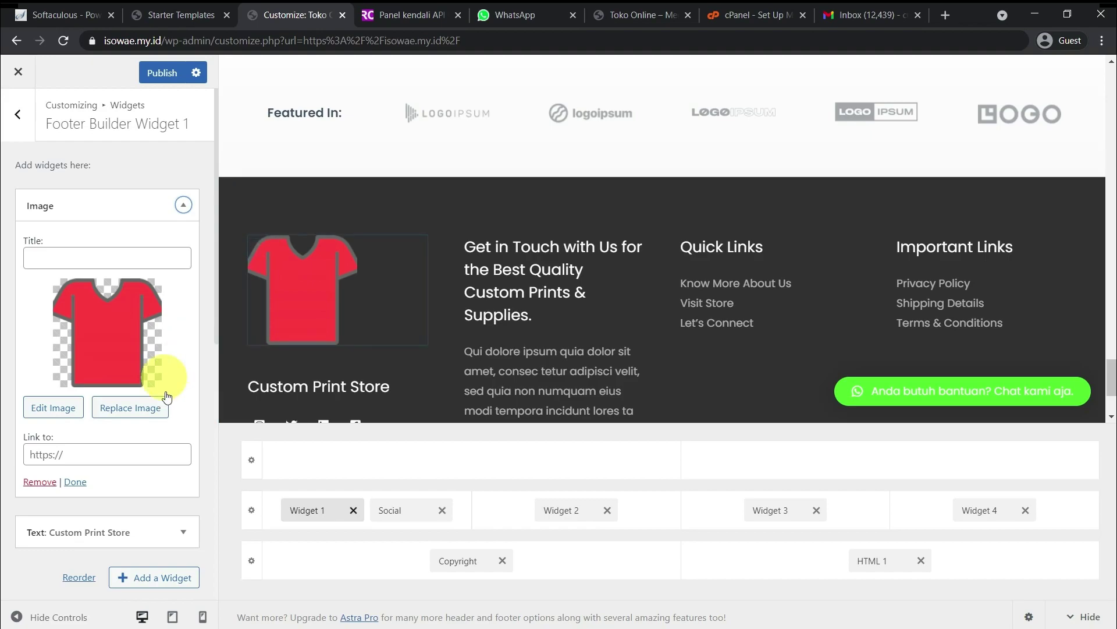
left_click(49, 409)
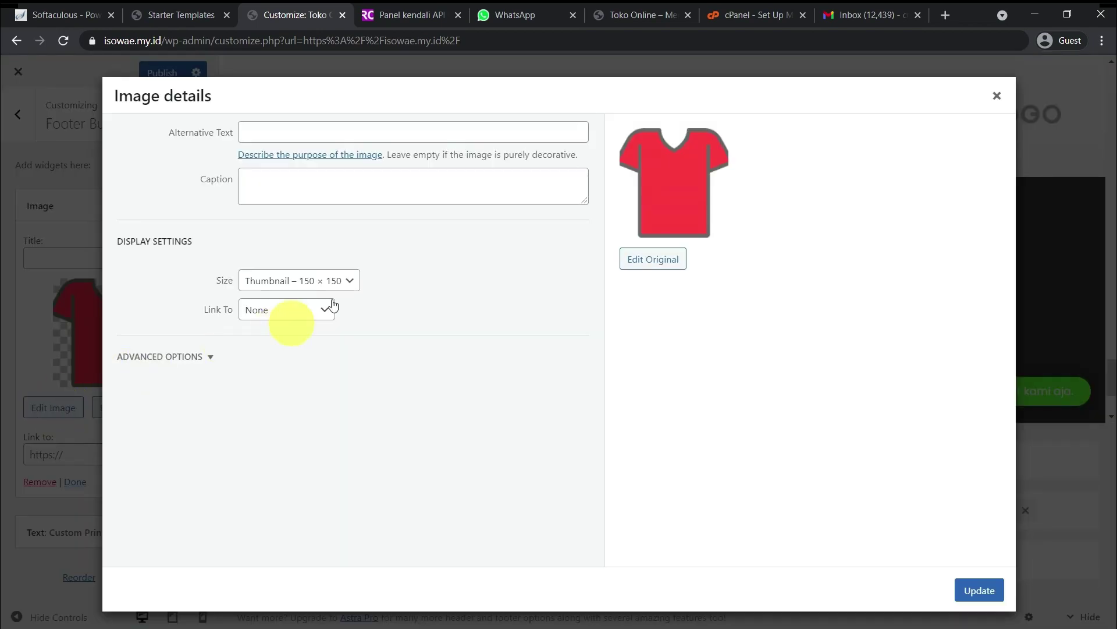
left_click(347, 281)
left_click(291, 396)
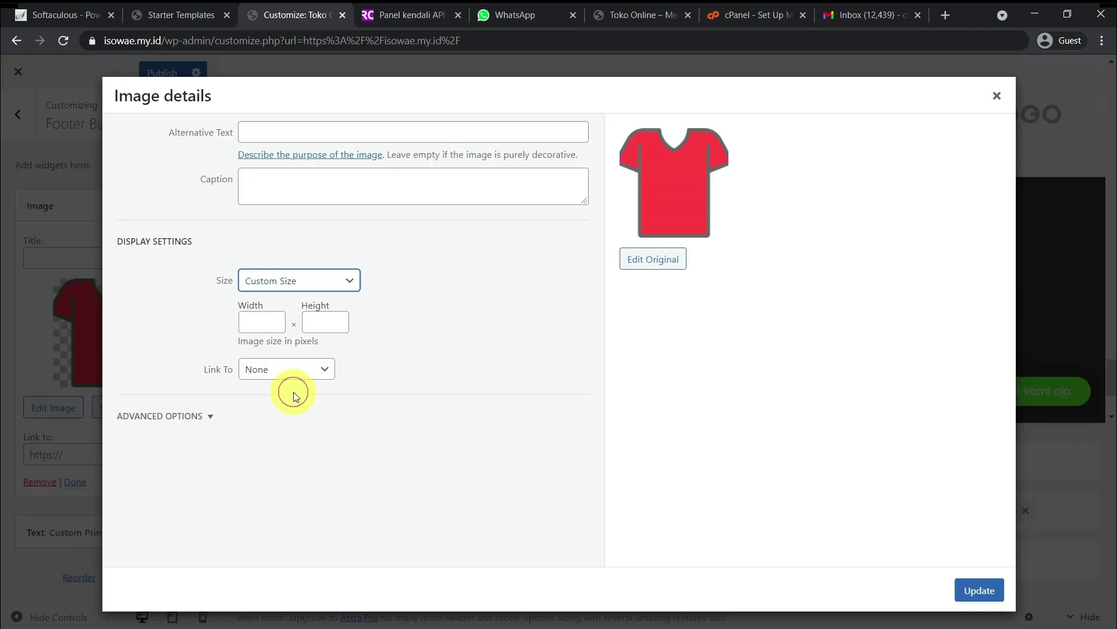
left_click(317, 324)
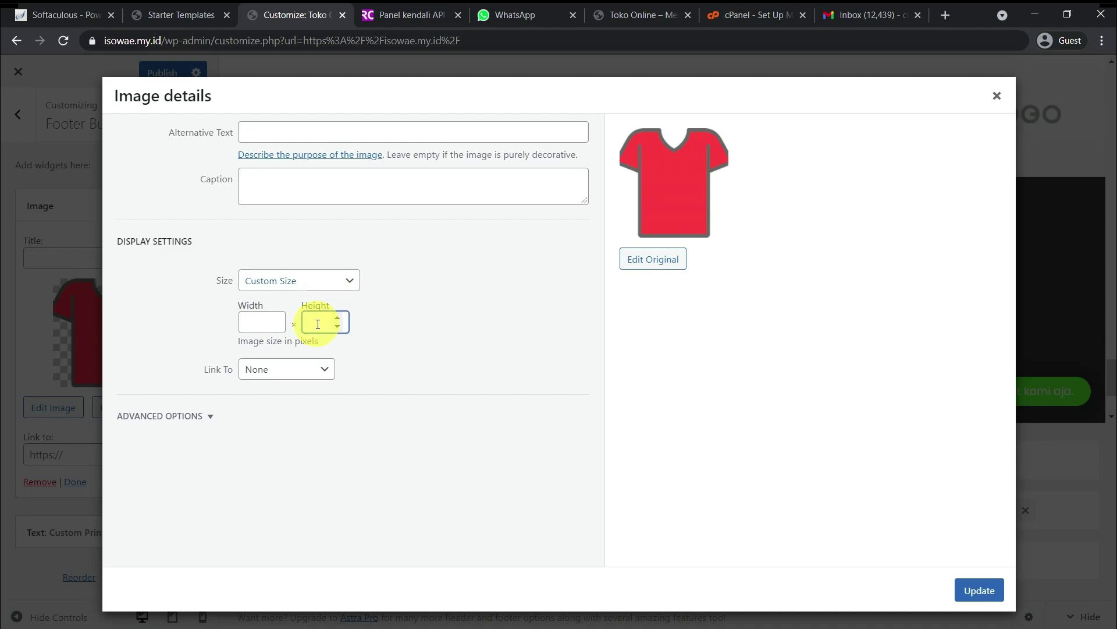
left_click(979, 589)
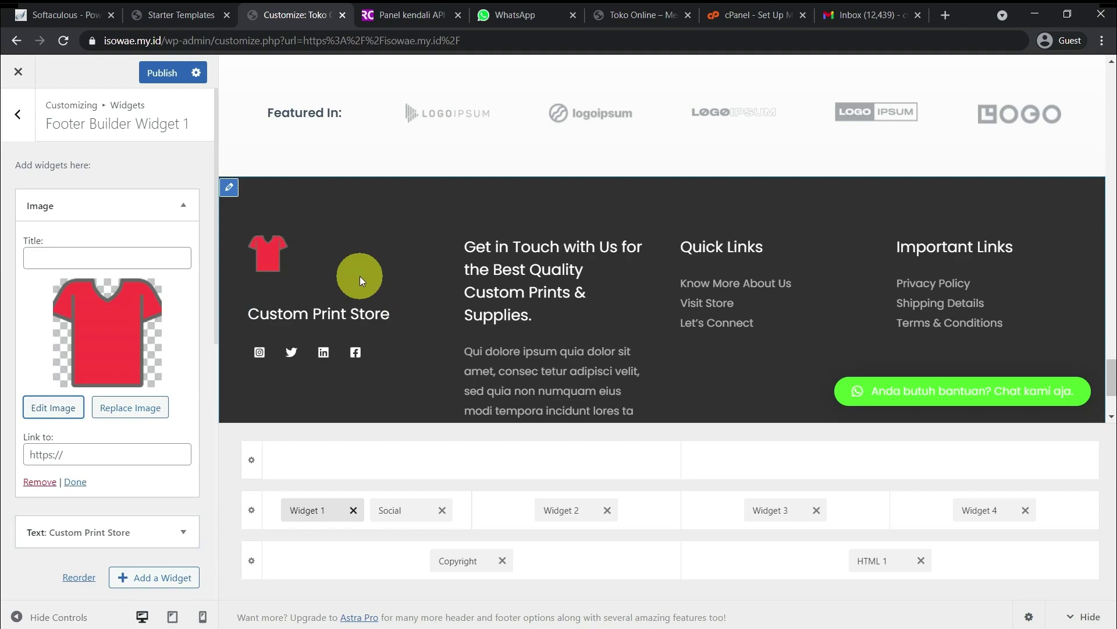
- Change the footer title from 'Custom Print Store' to 'Toko Kaos Custom'
mouse_move(303, 318)
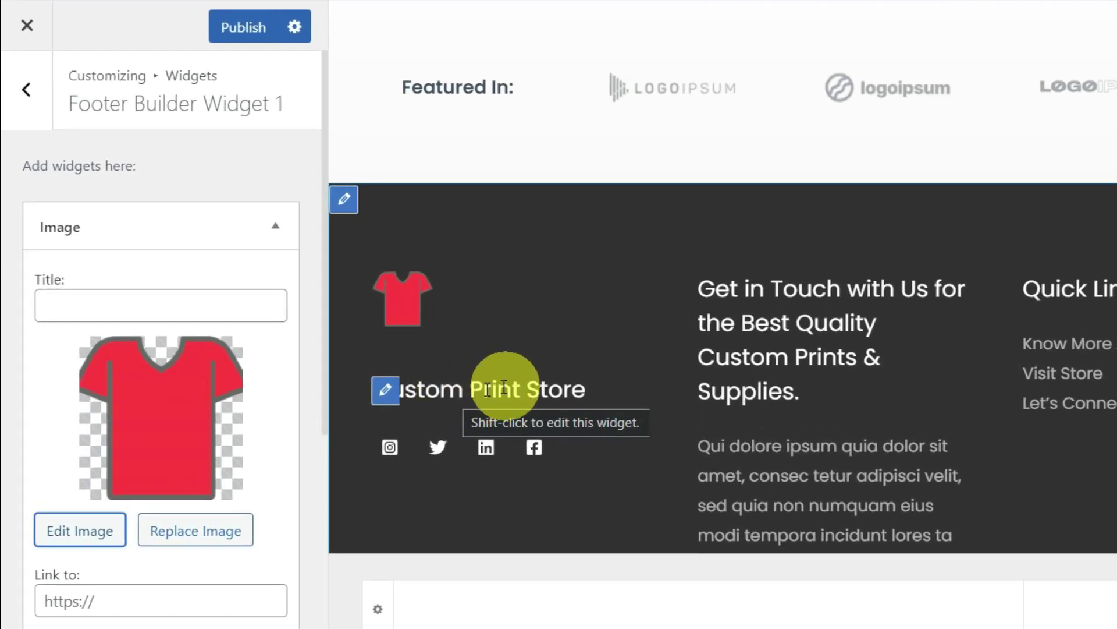
left_click(385, 390)
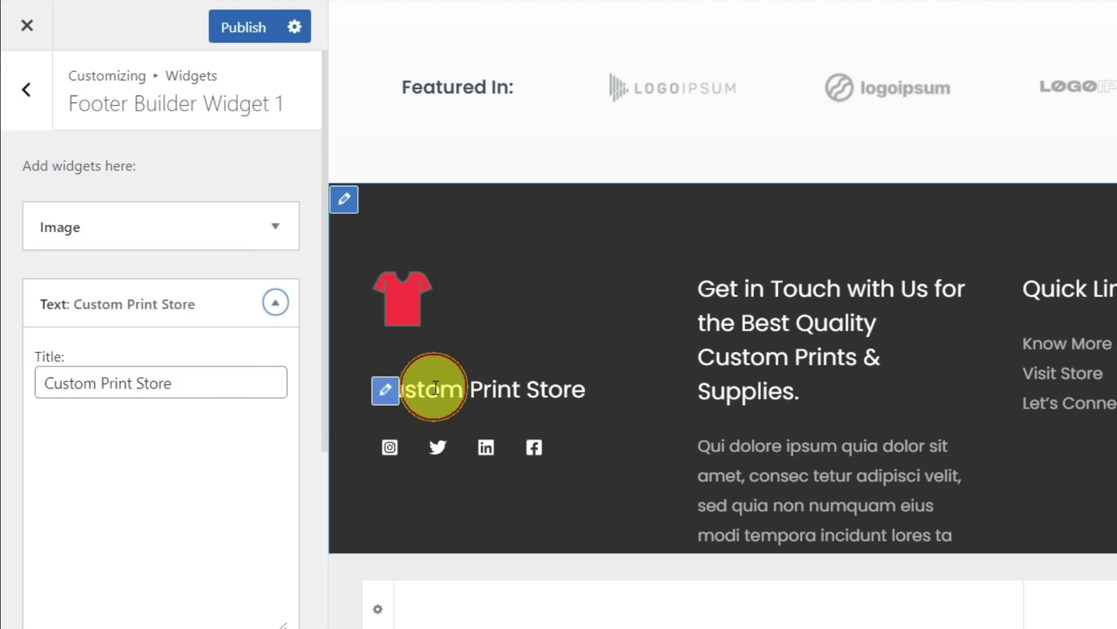
left_click_drag(200, 386, 5, 386)
type("Toko Kaos Custom")
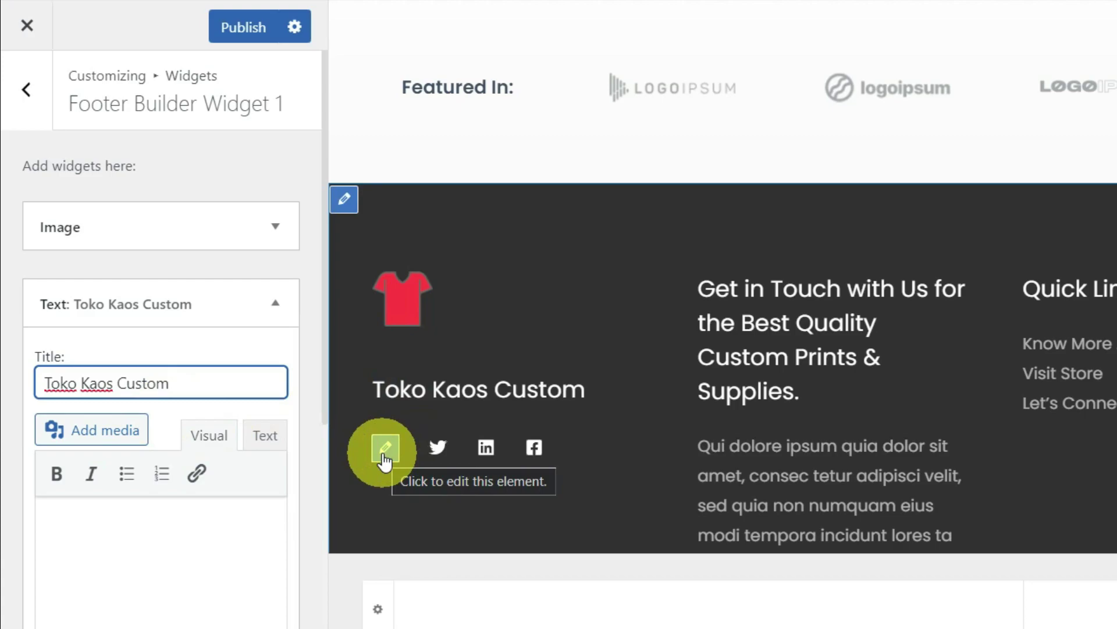
- Review the footer social icons, Get in Touch, Quick Links and Important Links, then publish
left_click(385, 454)
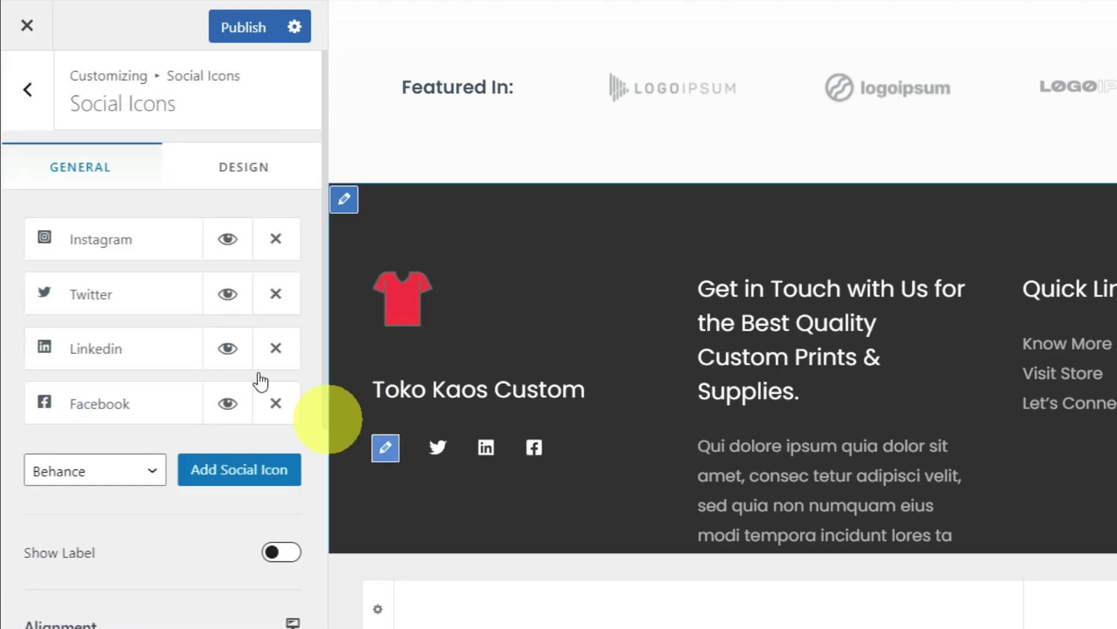
left_click(142, 249)
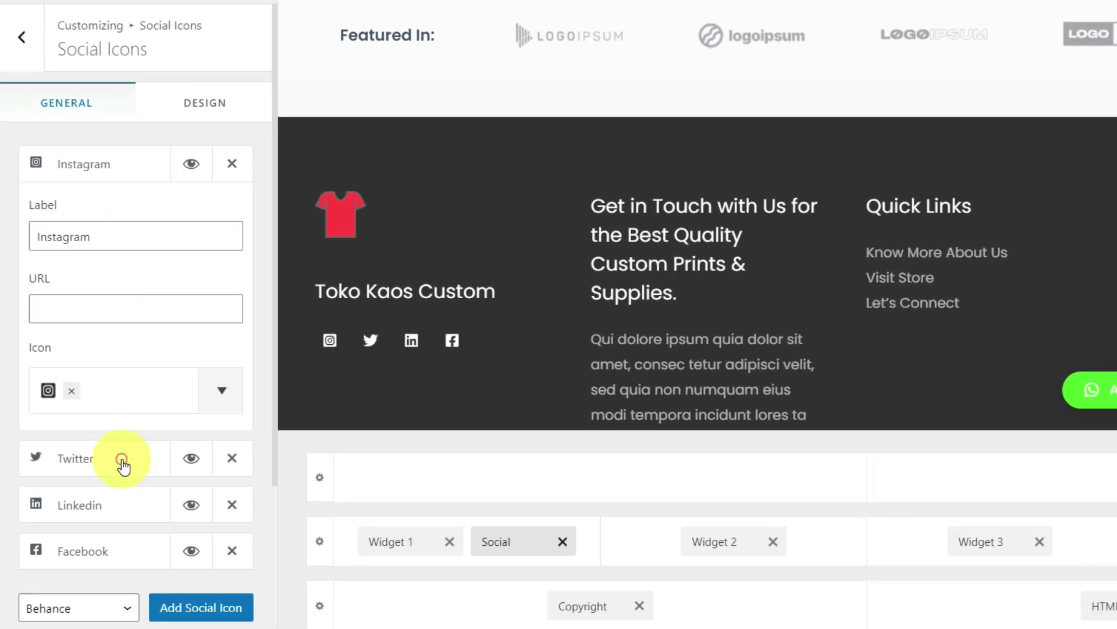
left_click(145, 585)
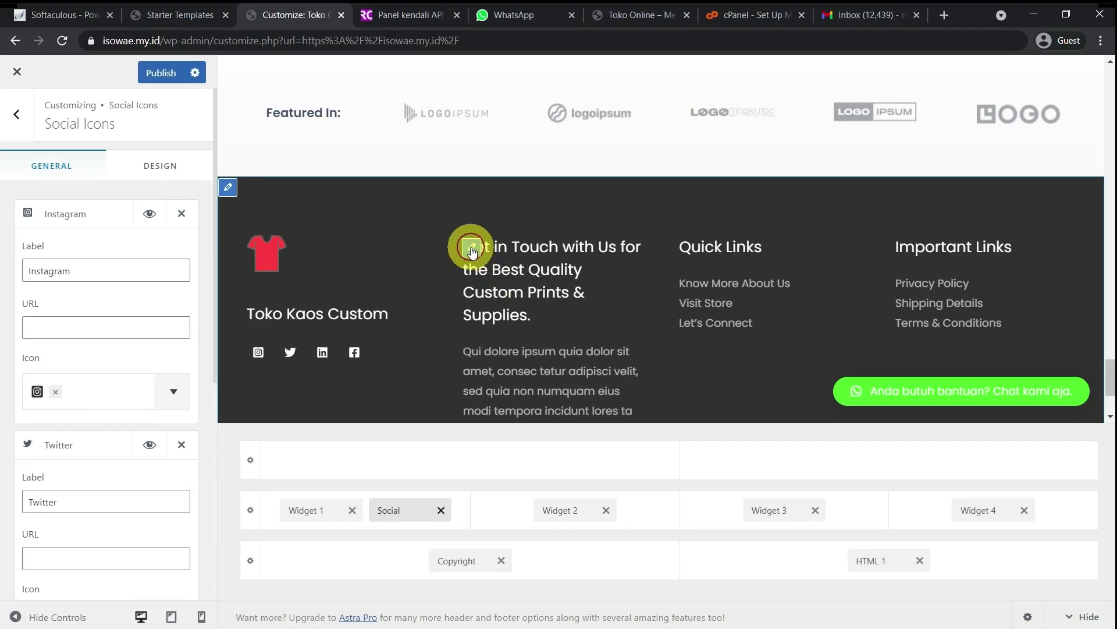
left_click(472, 250)
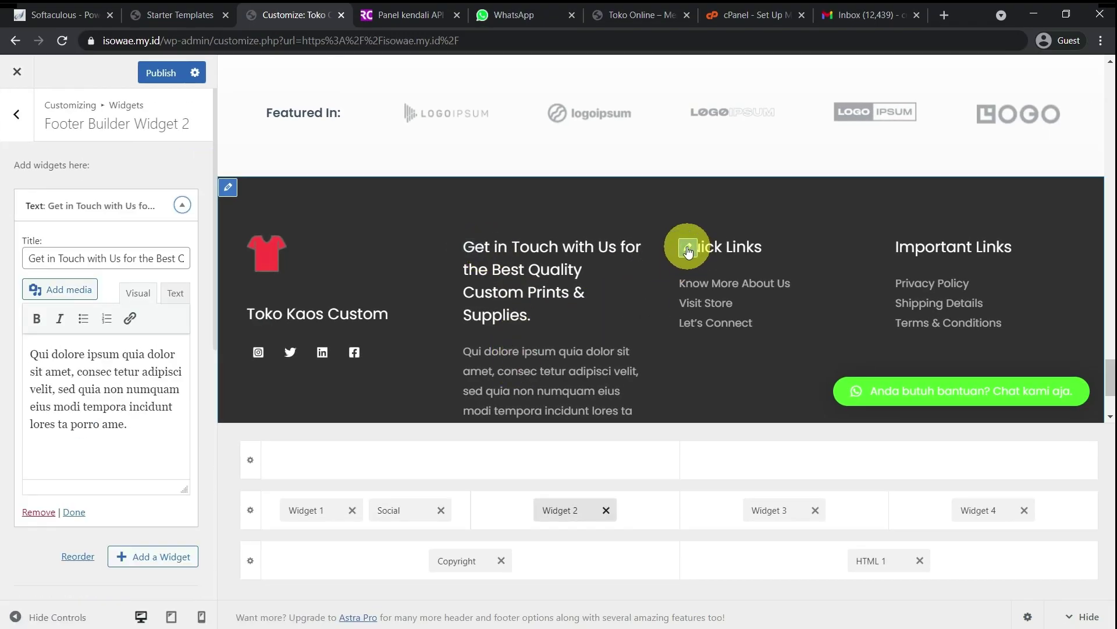
left_click(688, 249)
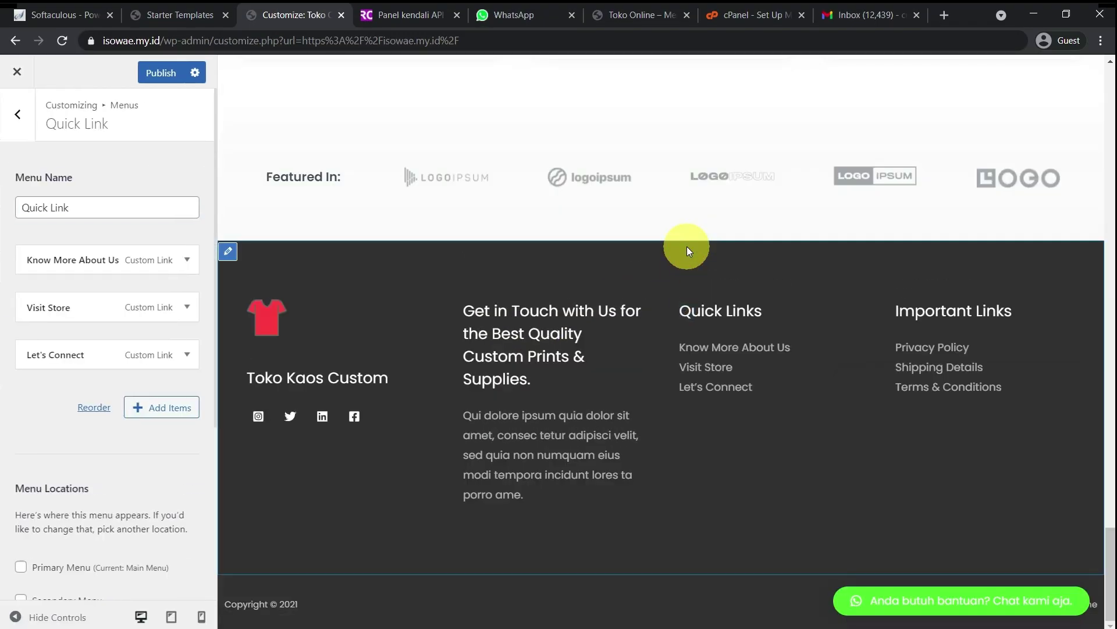
left_click(903, 313)
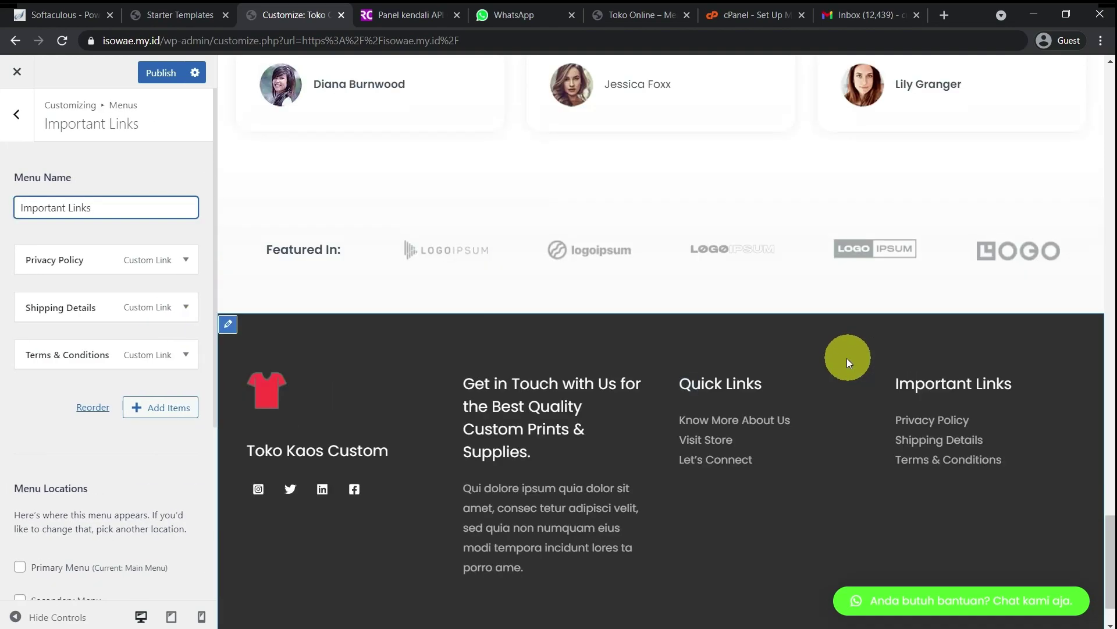
left_click(159, 73)
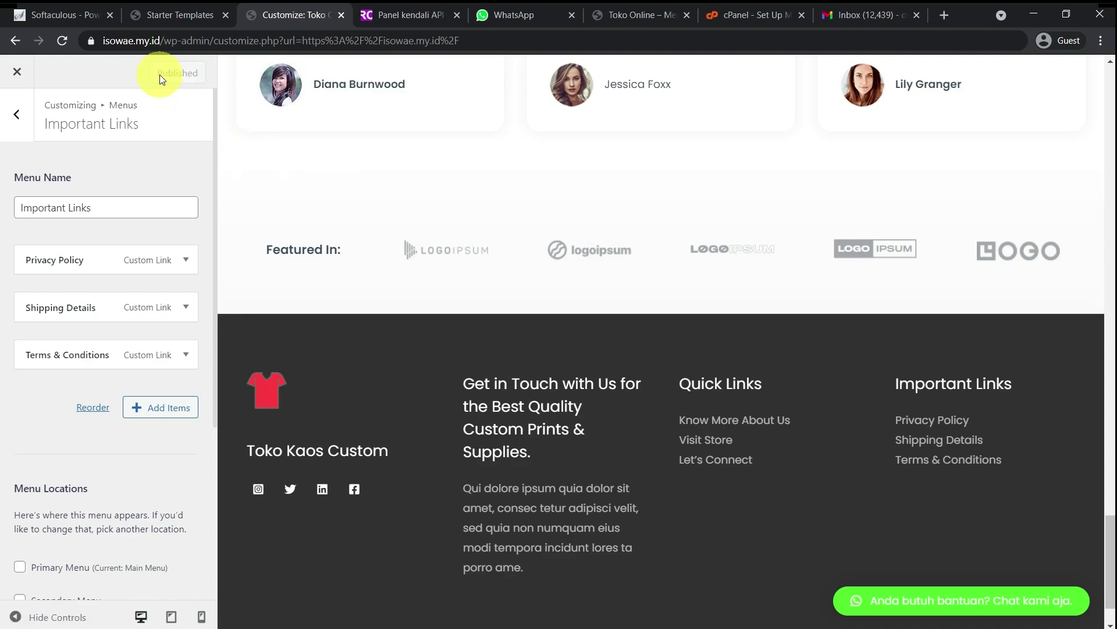
- Close the Customizer and open the homepage with Edit with Elementor
left_click(17, 71)
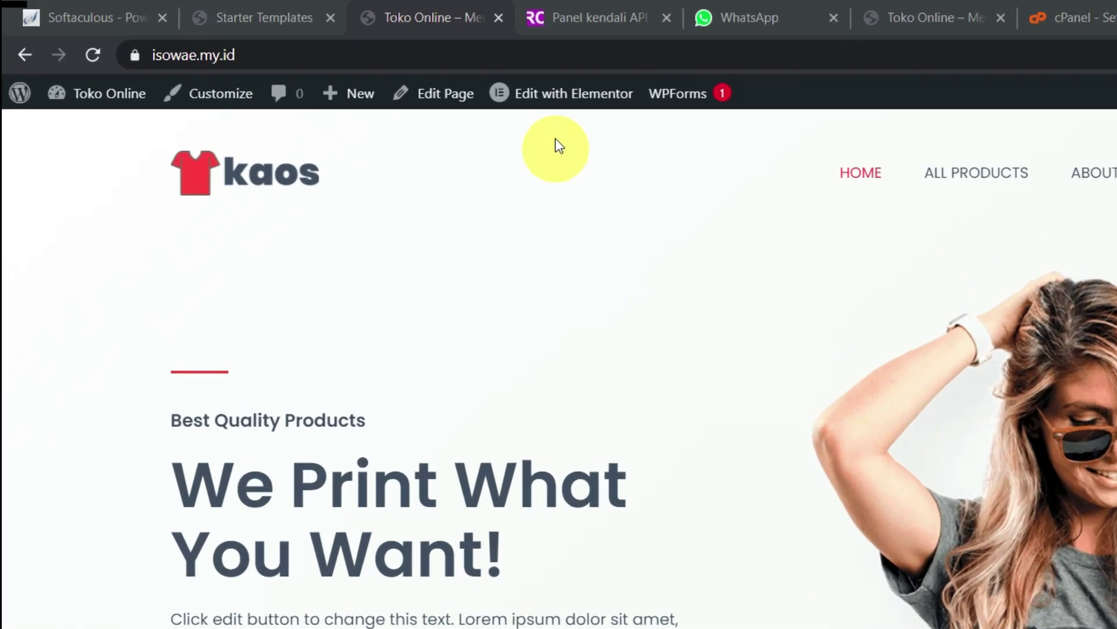
mouse_move(380, 70)
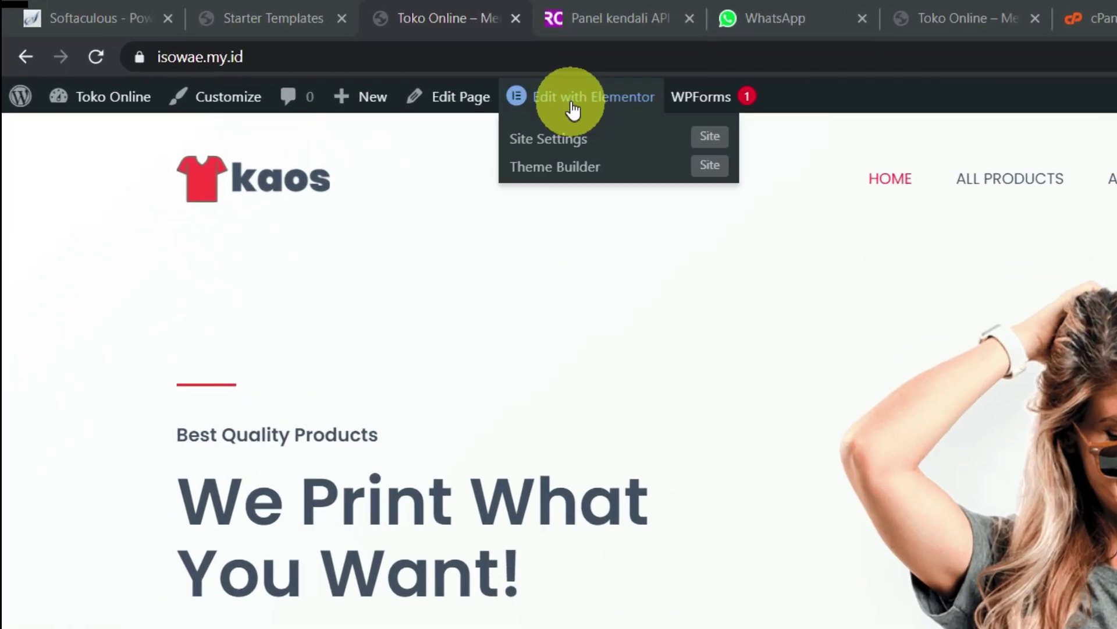
left_click(569, 98)
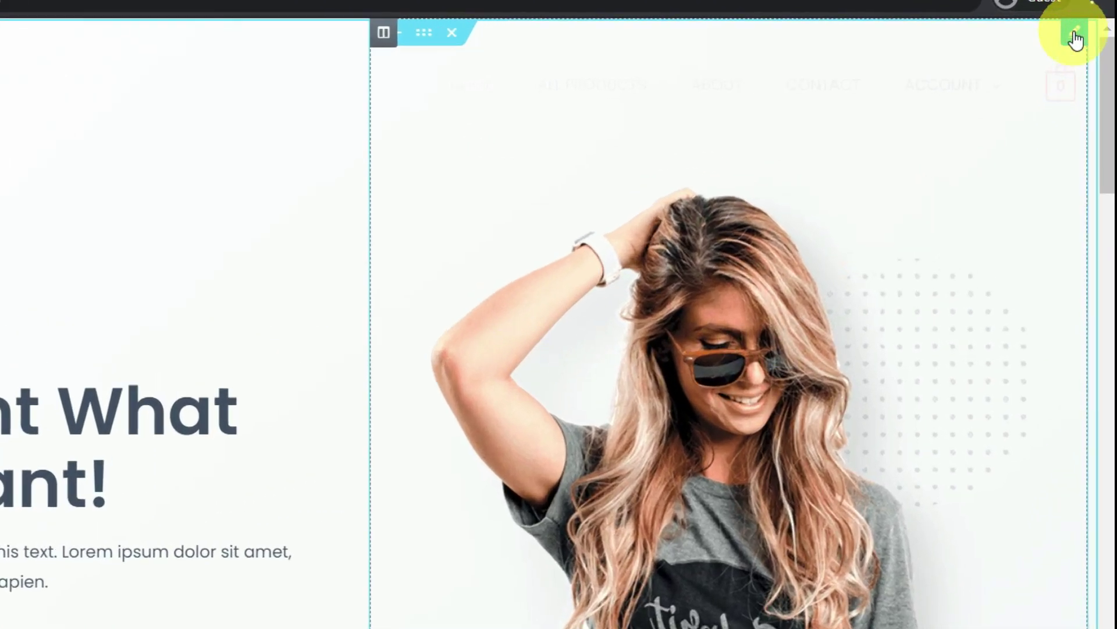
- Upload image26-free.png and insert it as the homepage hero photo
left_click(674, 182)
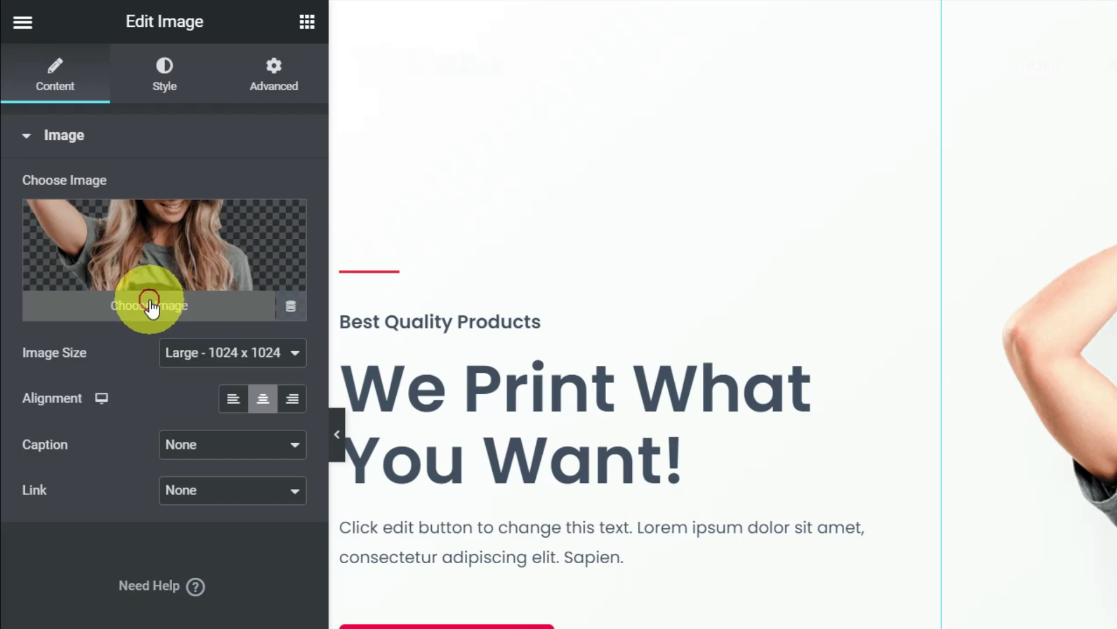
left_click(151, 305)
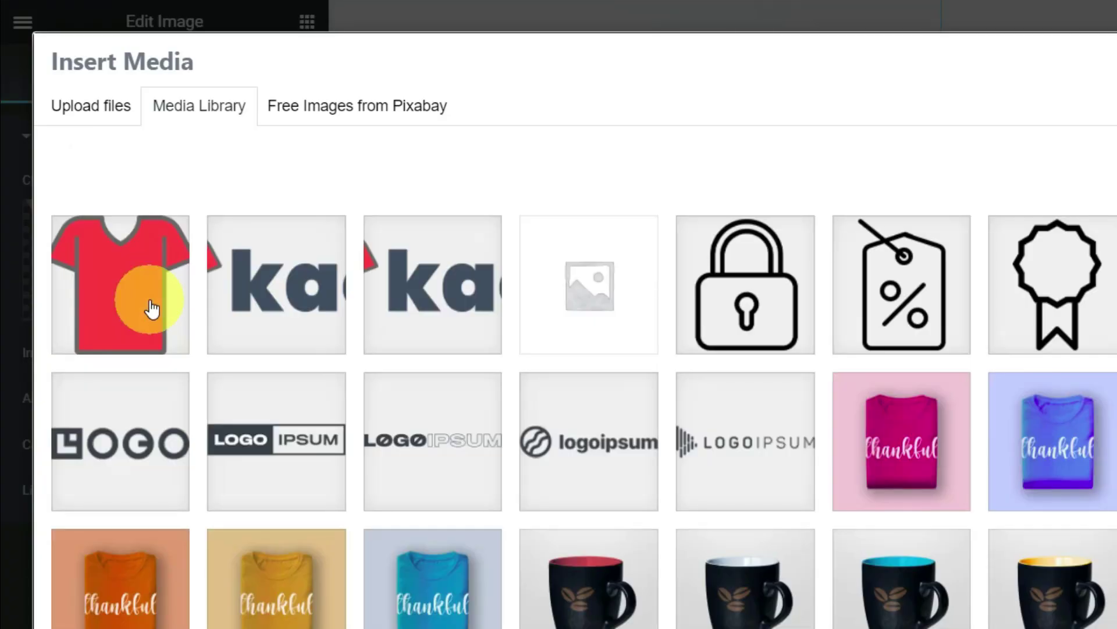
left_click(94, 108)
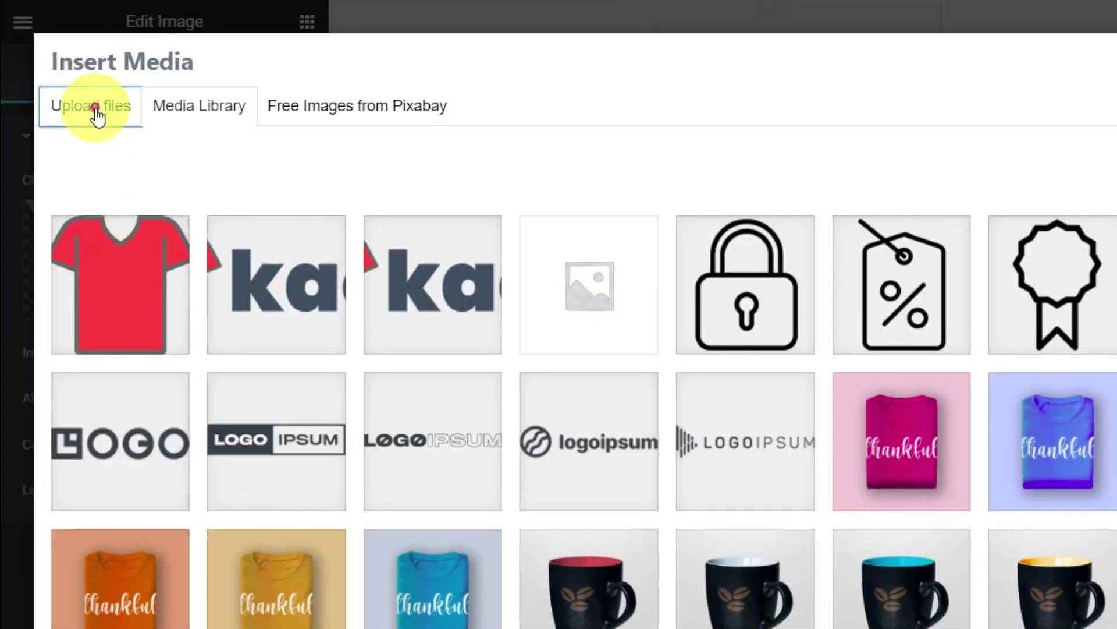
left_click(818, 436)
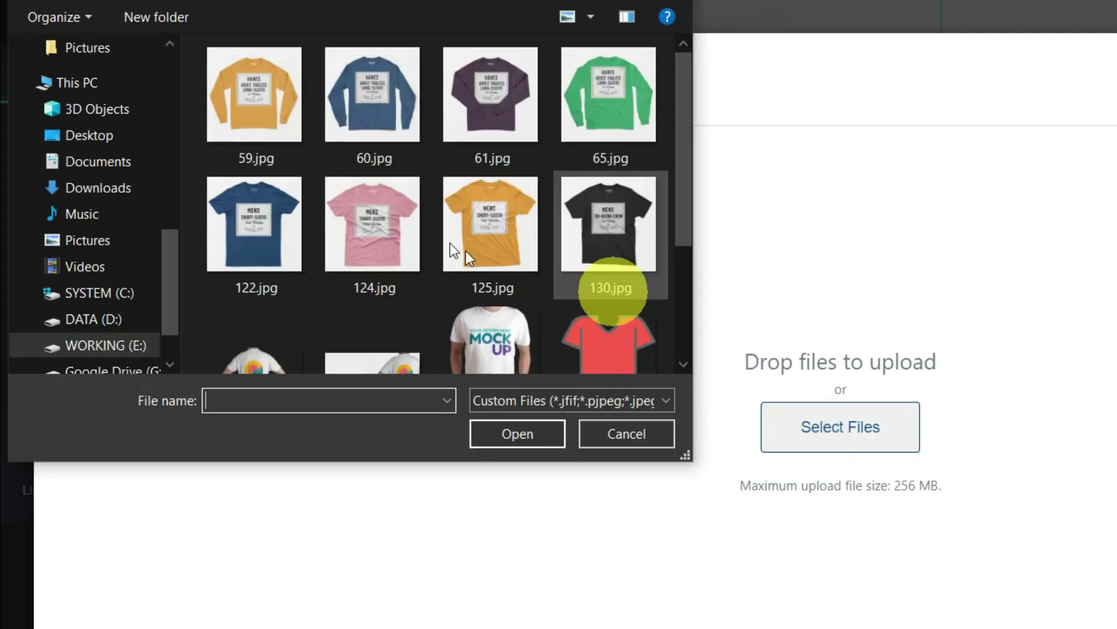
scroll(449, 243, "down", 3)
left_click(254, 294)
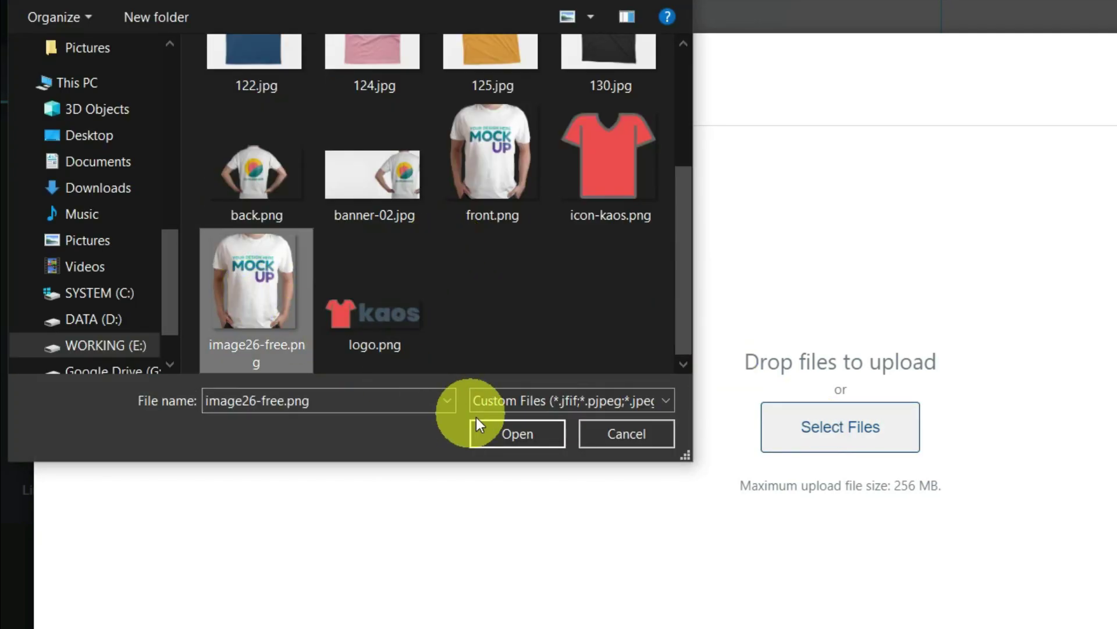
left_click(502, 430)
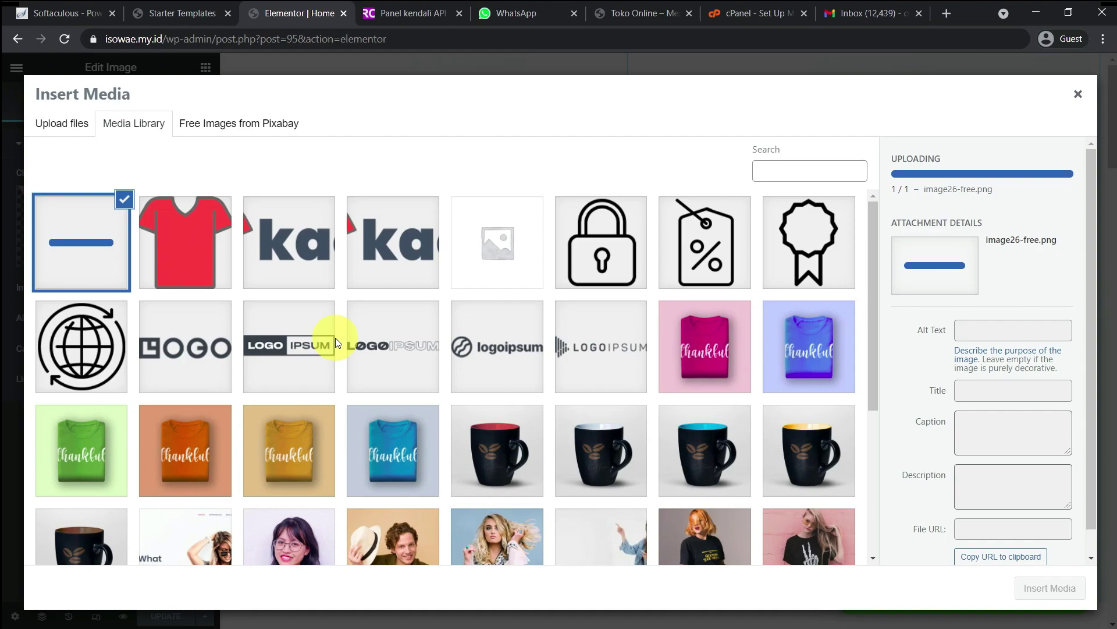
left_click(1052, 588)
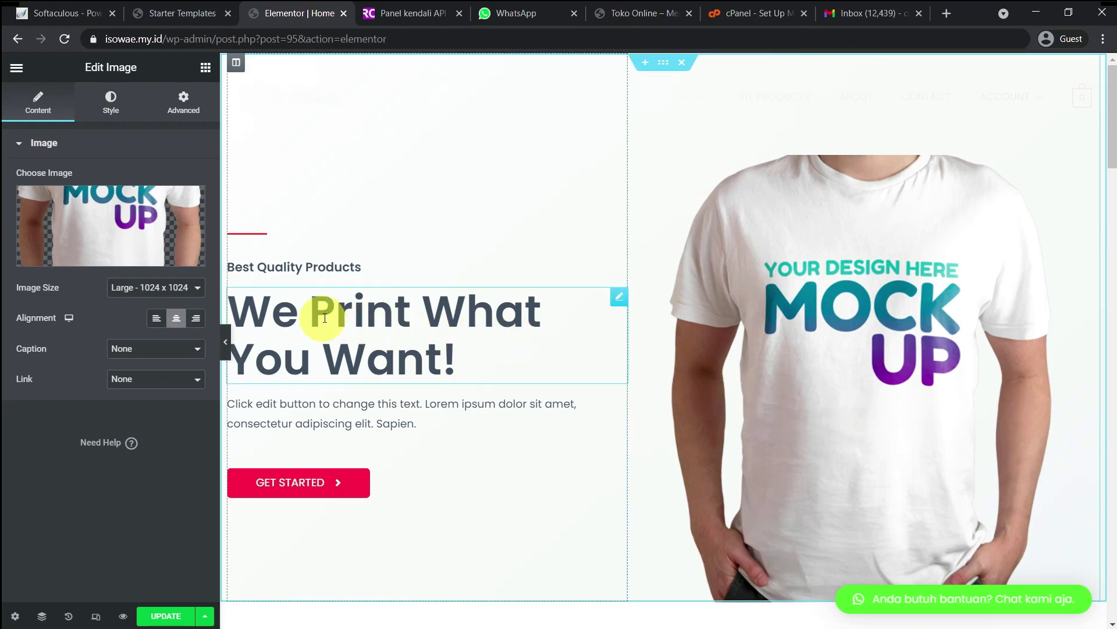
- Change the hero tagline to 'Toko Kaos Custom' and headline to 'Kami Buat Sesuai Permintaan Anda'
left_click(280, 267)
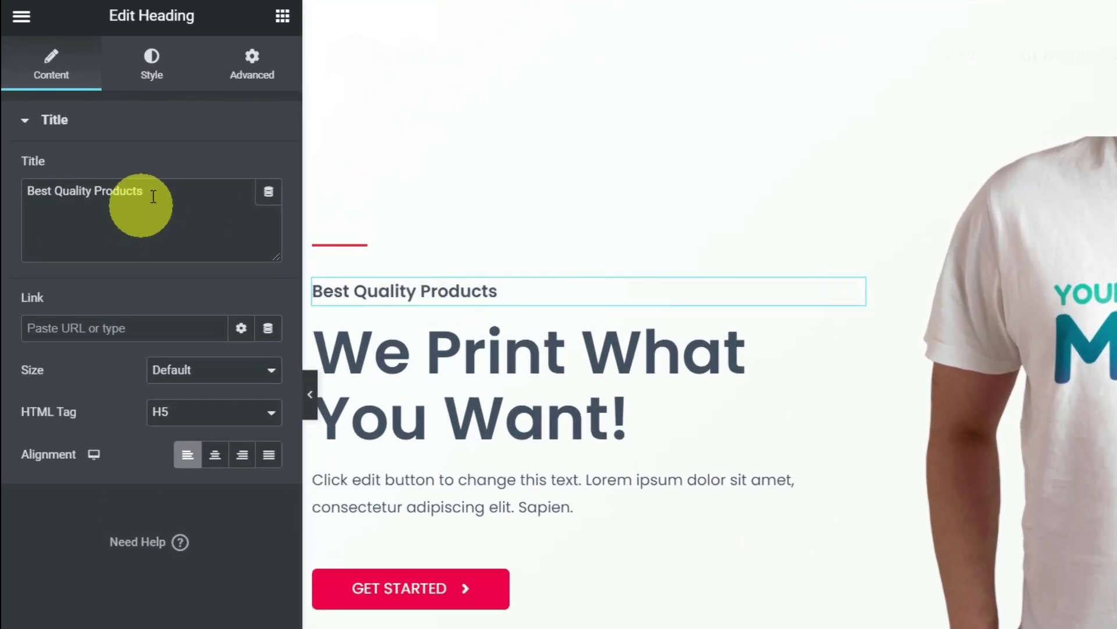
left_click(108, 193)
triple_click(149, 189)
type("Toko Kaos Custom")
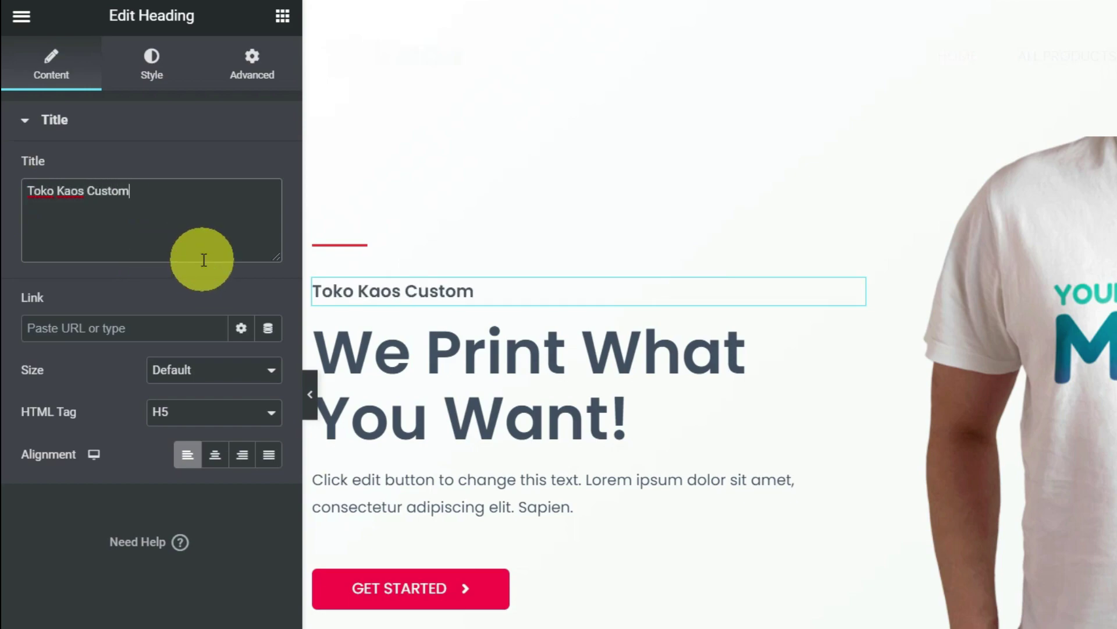
left_click(442, 359)
left_click_drag(195, 193, 26, 193)
type("Kami")
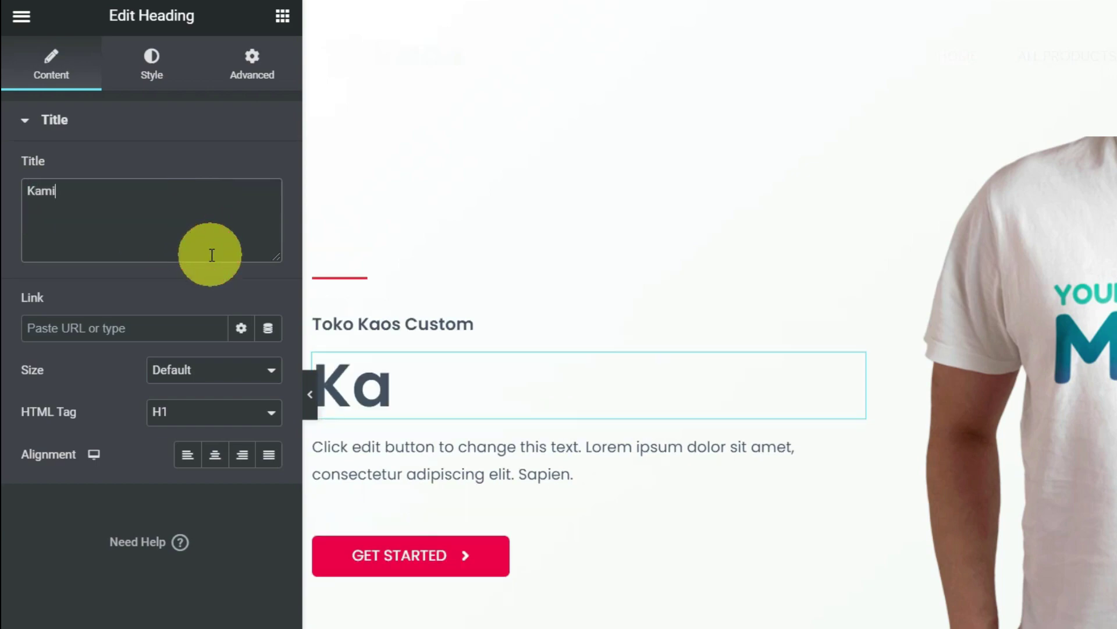
type(" Buat Sesuai Permintaan Anda")
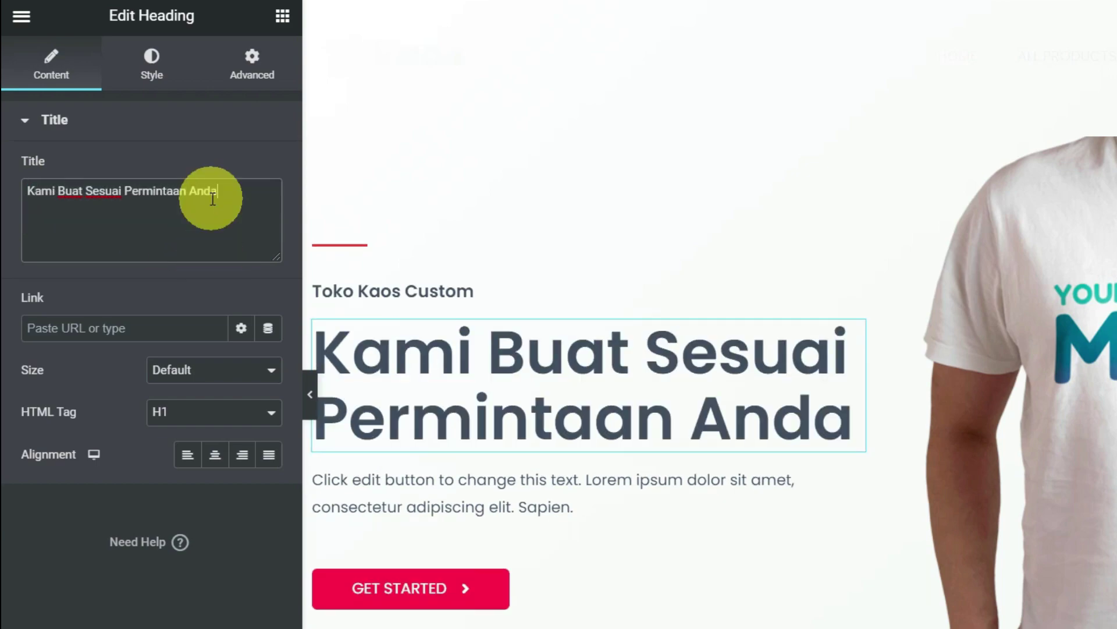
- Replace the placeholder description with Indonesian text and relabel the button 'Pesan Sekarang!'
left_click(437, 480)
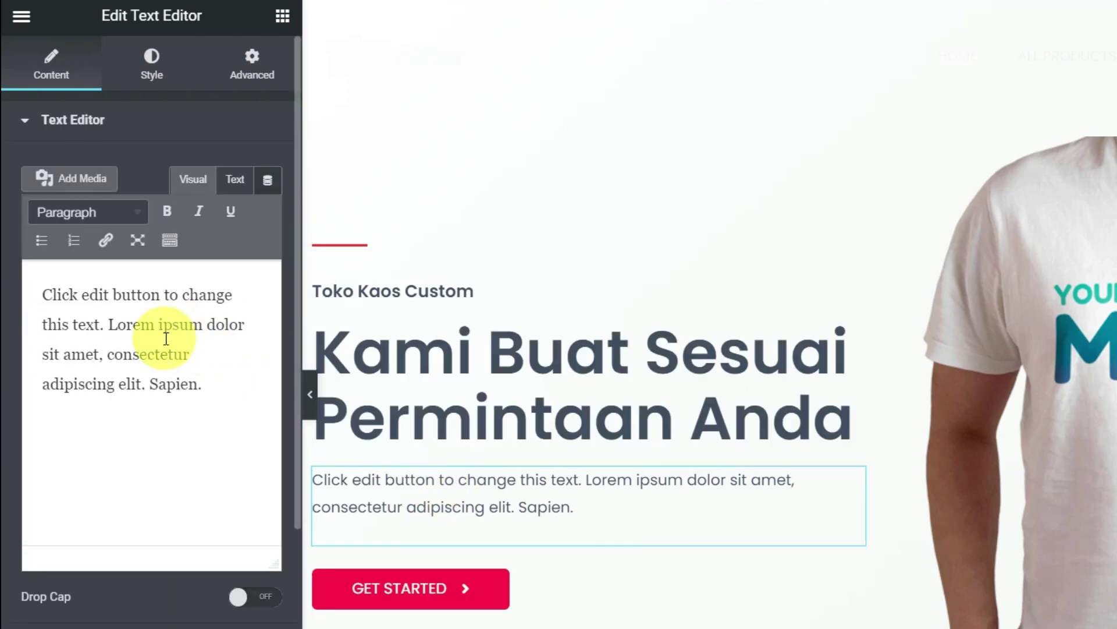
left_click_drag(202, 385, 35, 295)
type("Ber")
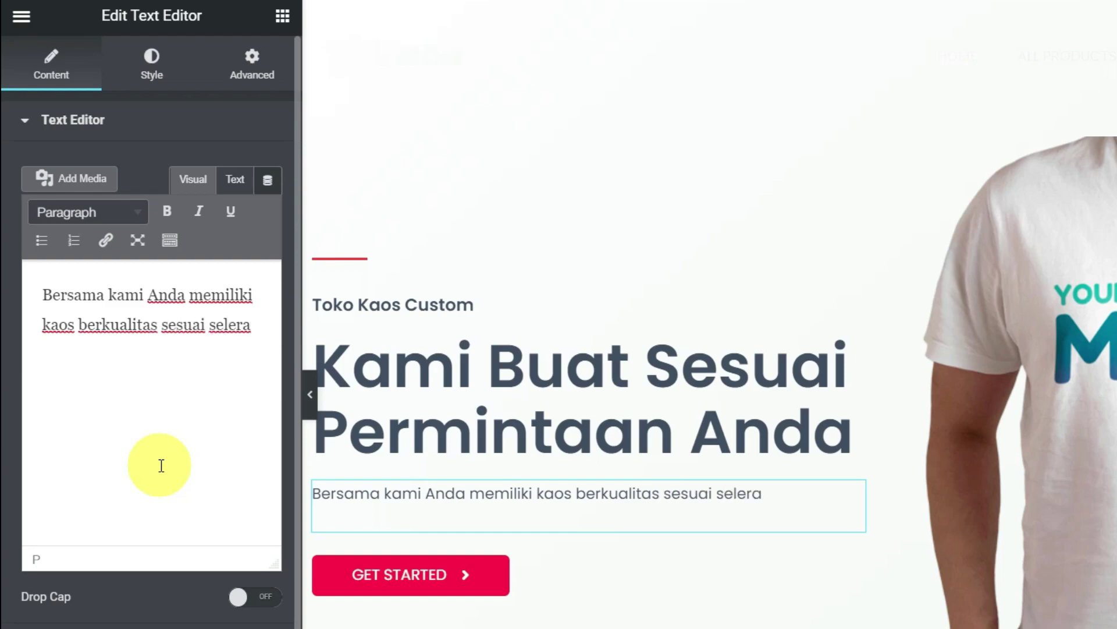
left_click(460, 575)
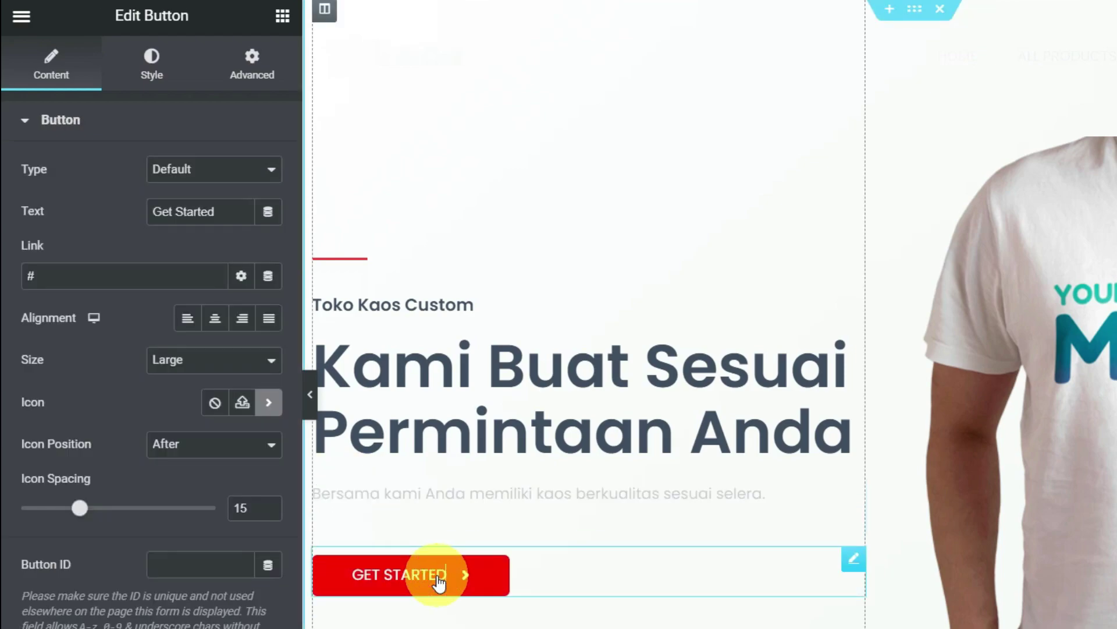
triple_click(192, 206)
type("Pesan Sekarang")
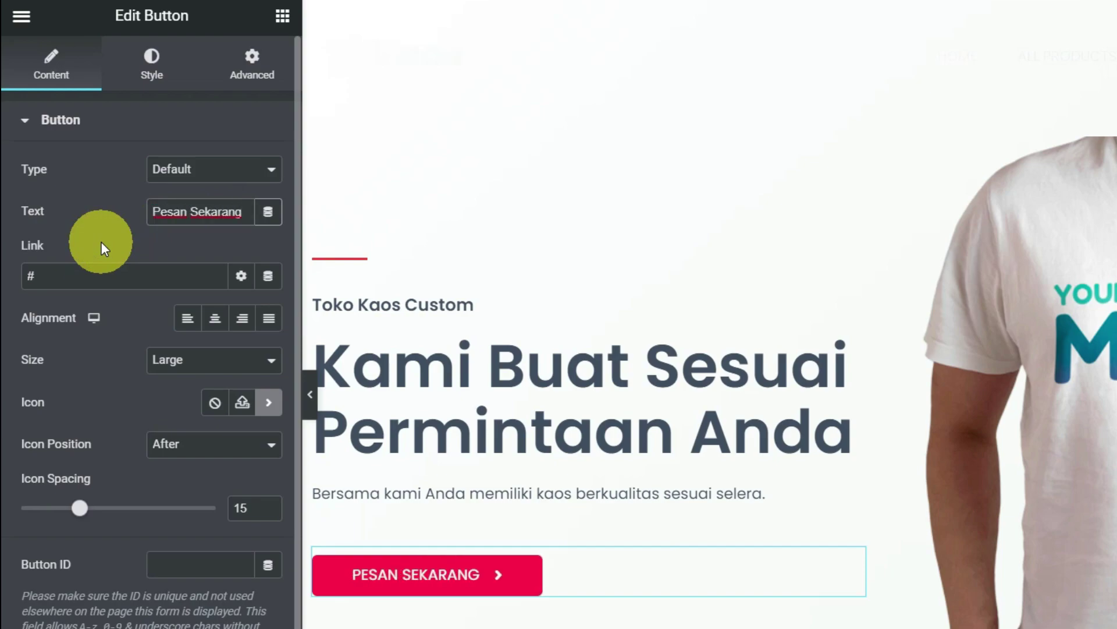
type("!")
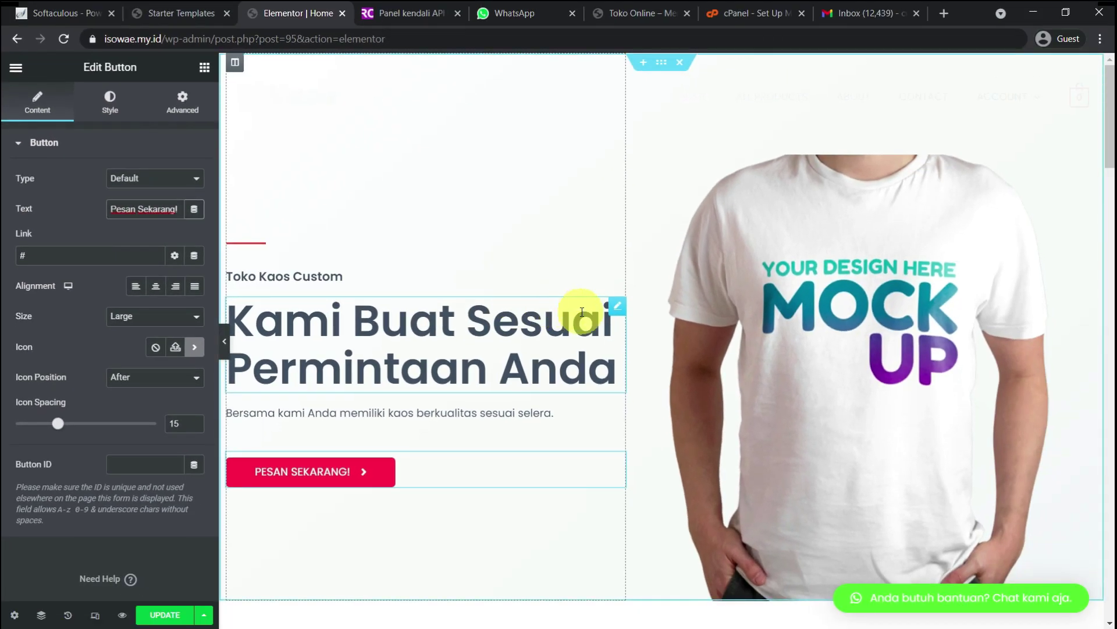
scroll(582, 311, "down", 9)
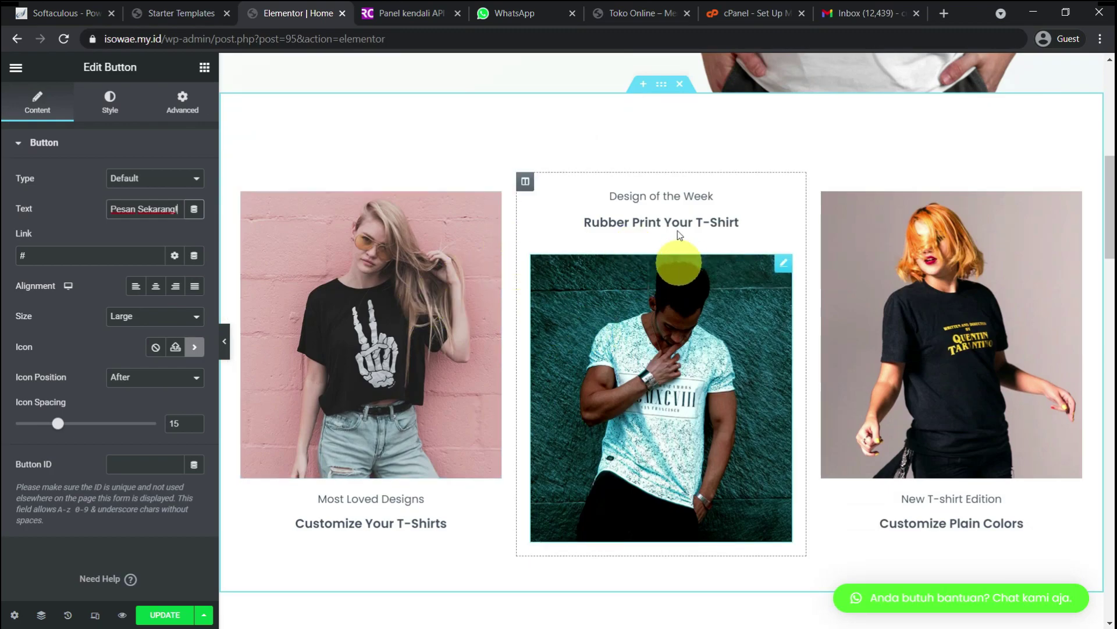
- Delete the Design of the Week section and retitle Our Featured Products to 'Produk Unggulan'
left_click(681, 86)
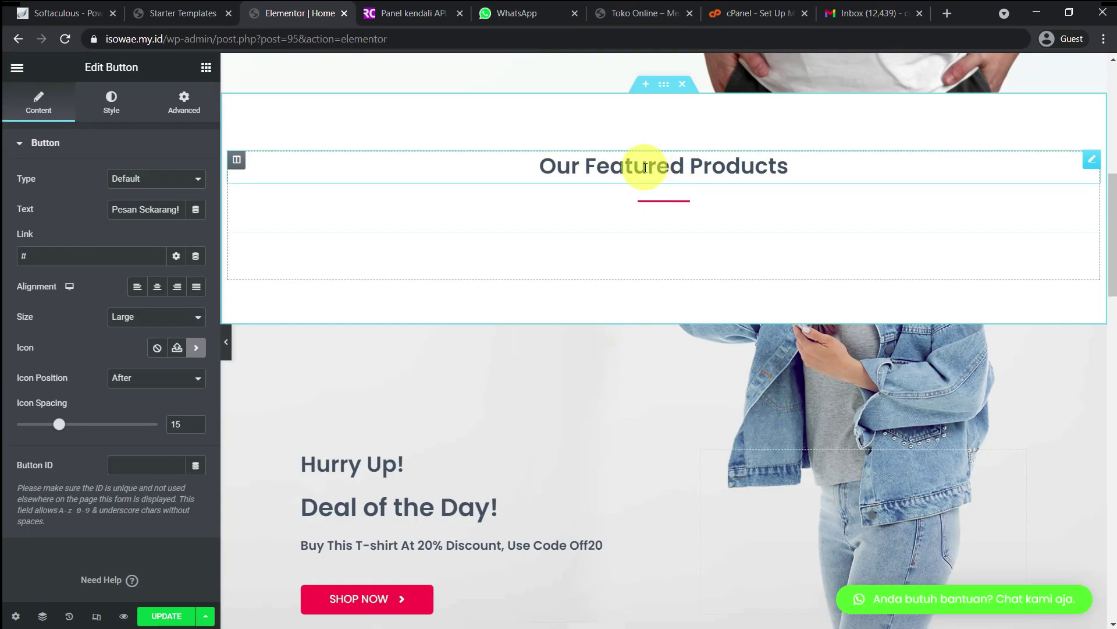
left_click(645, 167)
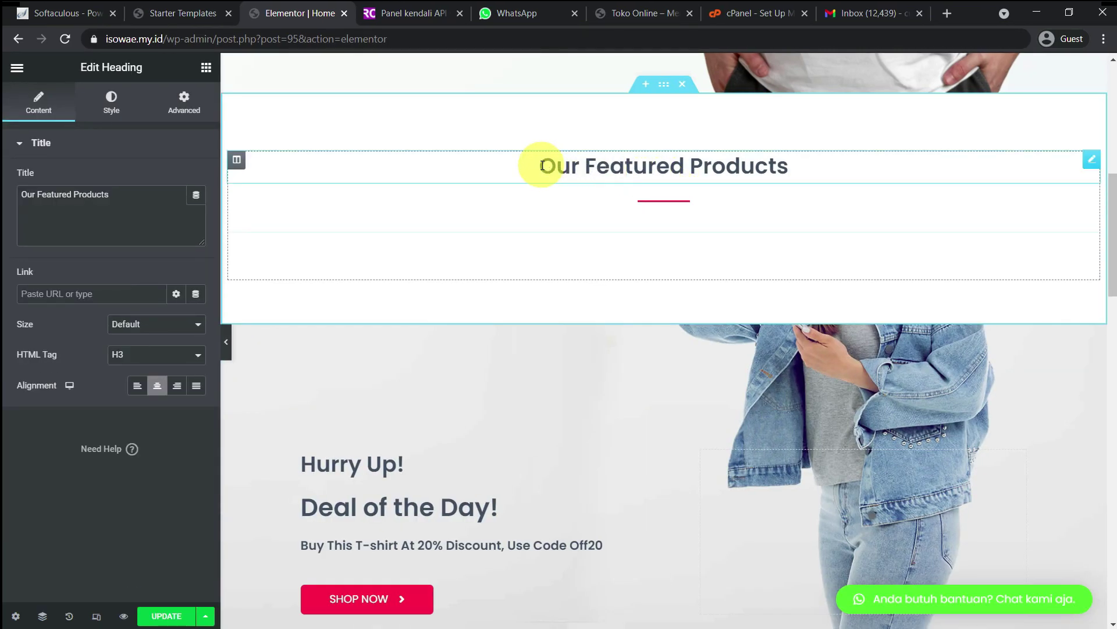
triple_click(44, 196)
type("Produk Unggulan")
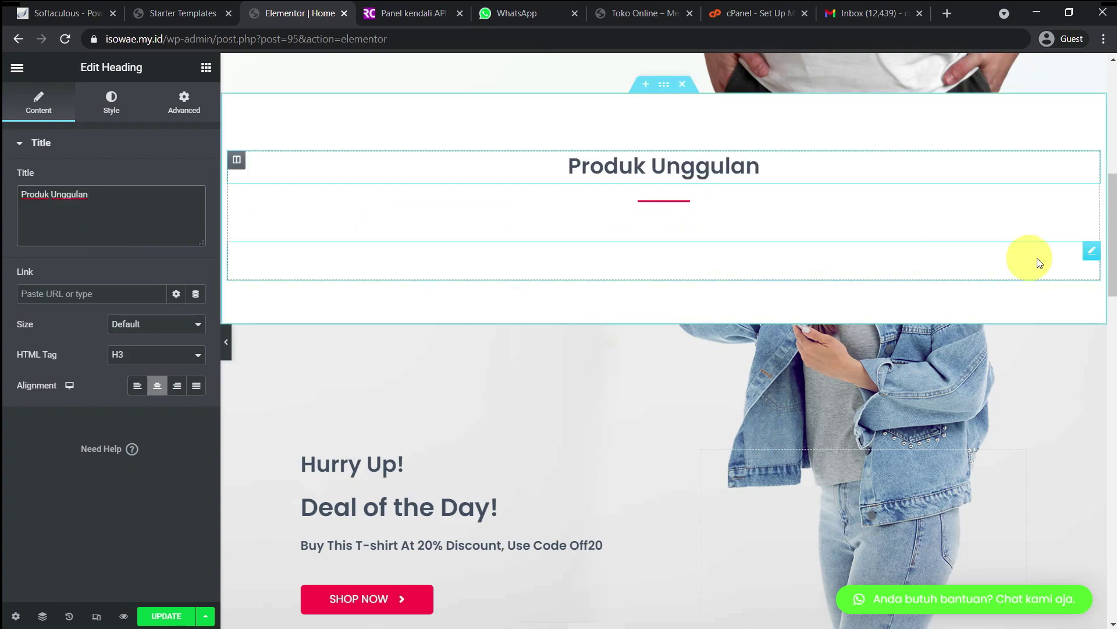
left_click(1082, 257)
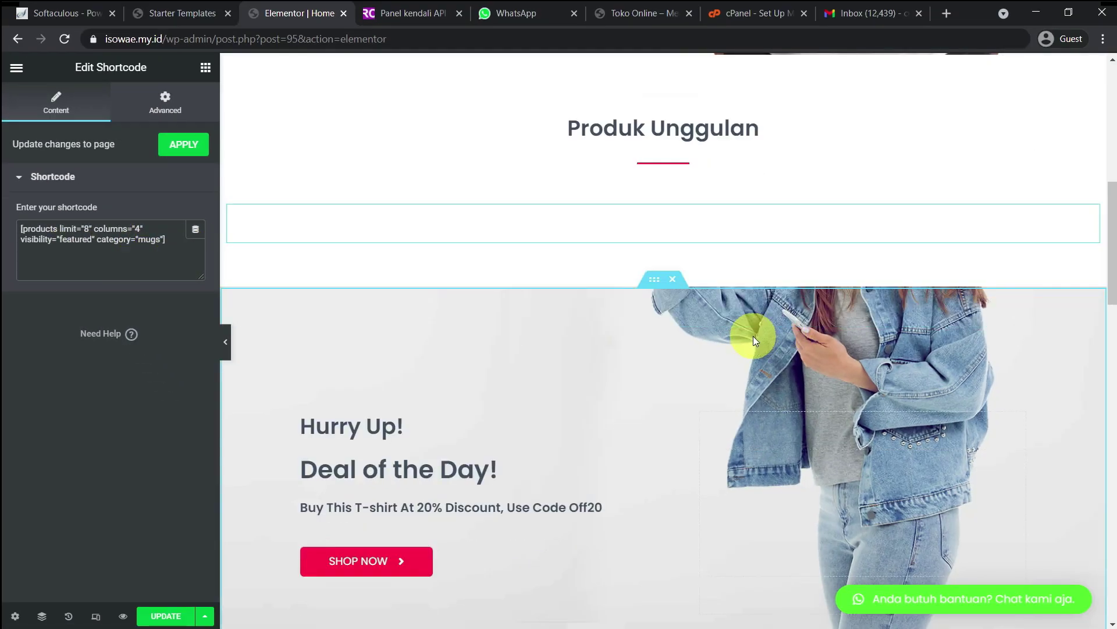
scroll(753, 337, "down", 3)
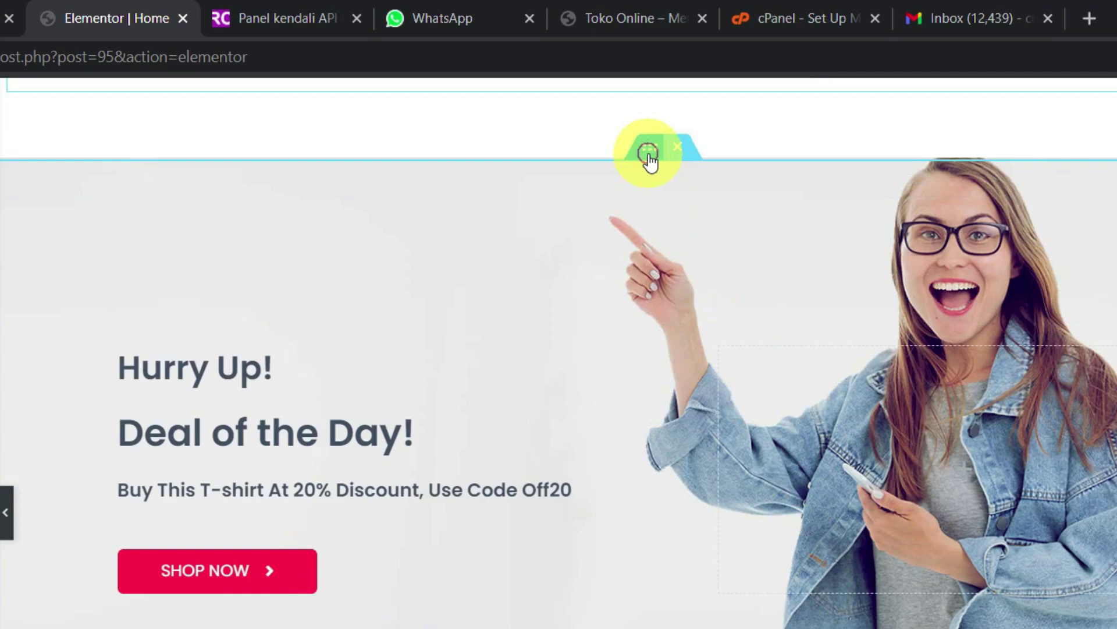
- Upload banner-02.jpg and set it as the Deal of the Day section's background image
left_click(650, 152)
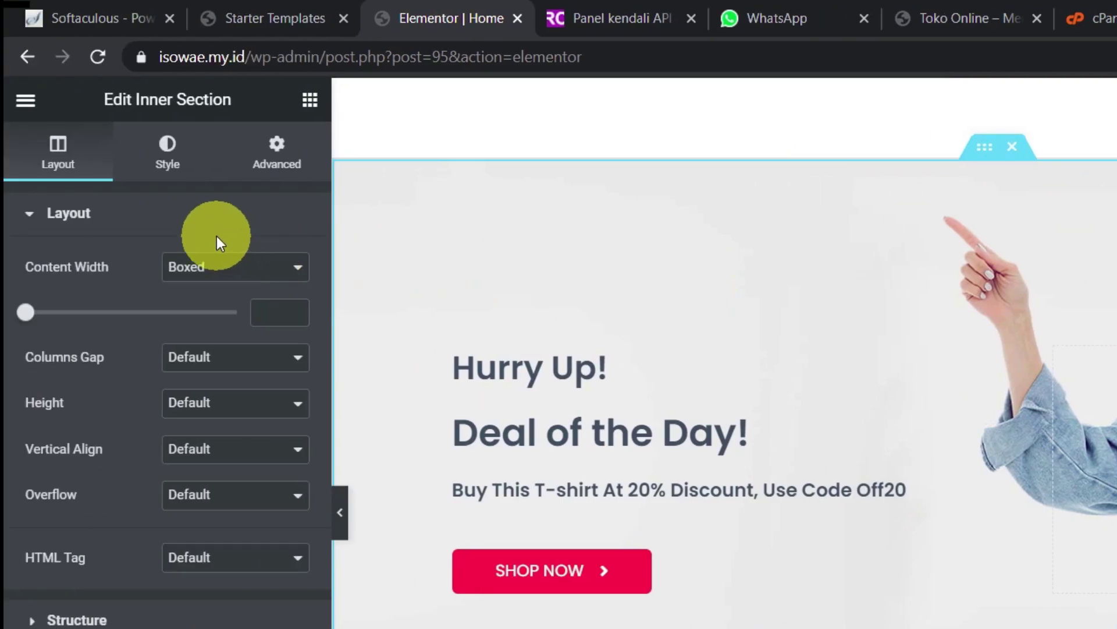
left_click(169, 150)
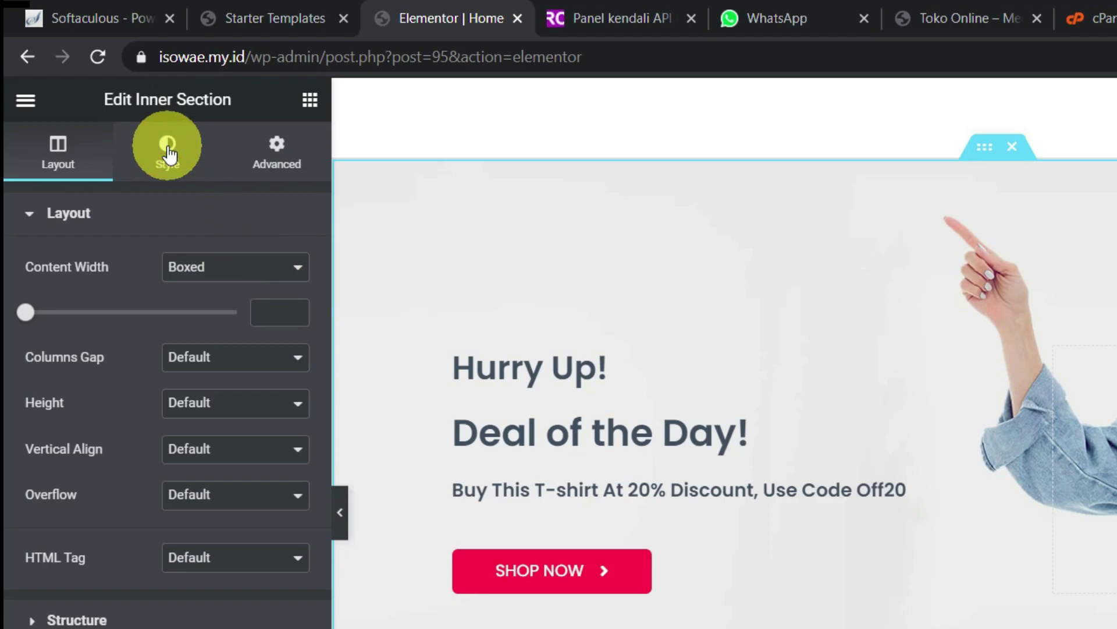
left_click(140, 527)
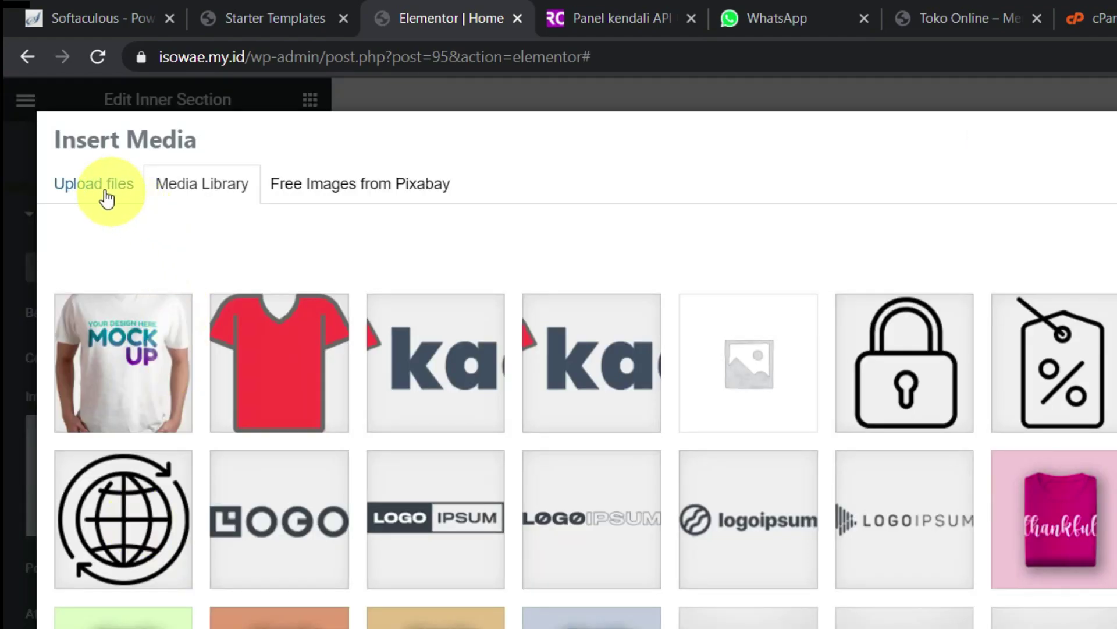
left_click(103, 197)
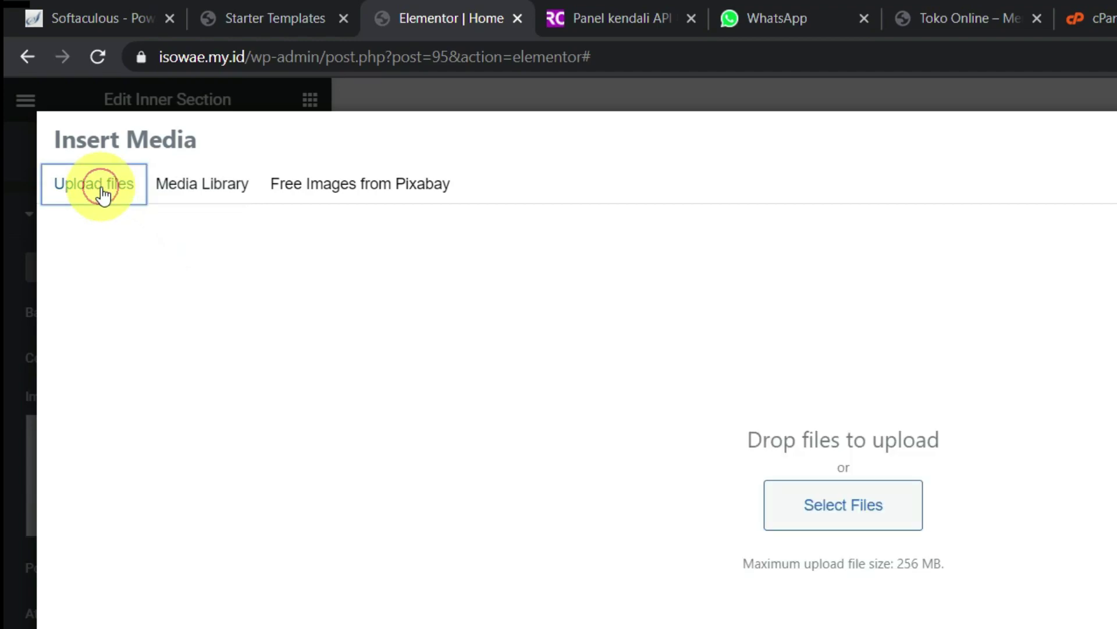
left_click(795, 512)
scroll(629, 320, "down", 3)
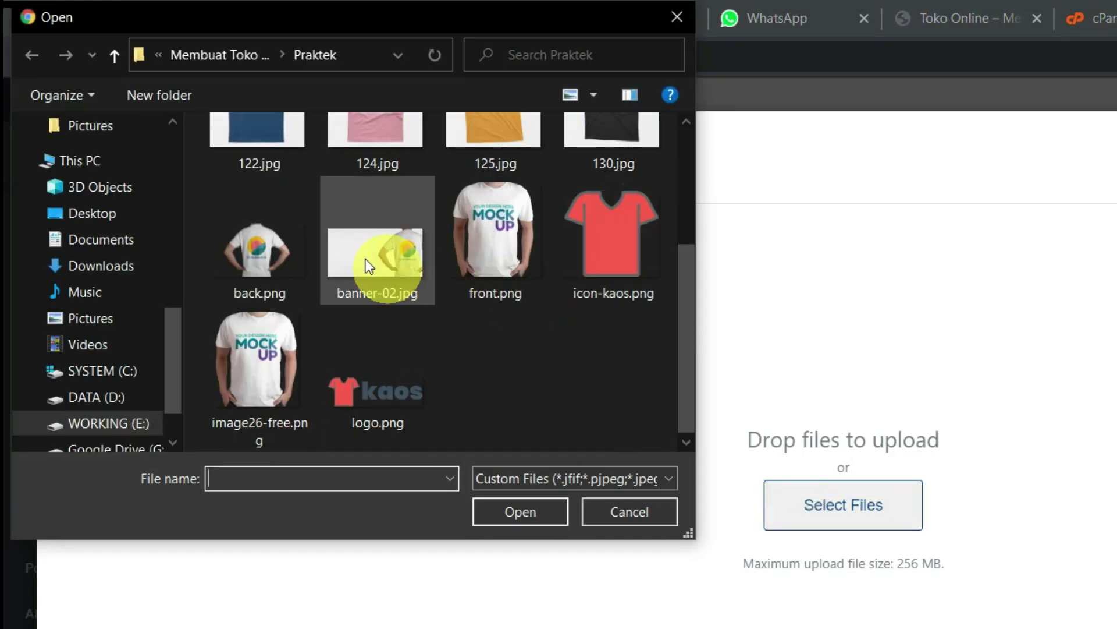
left_click(366, 260)
left_click(510, 511)
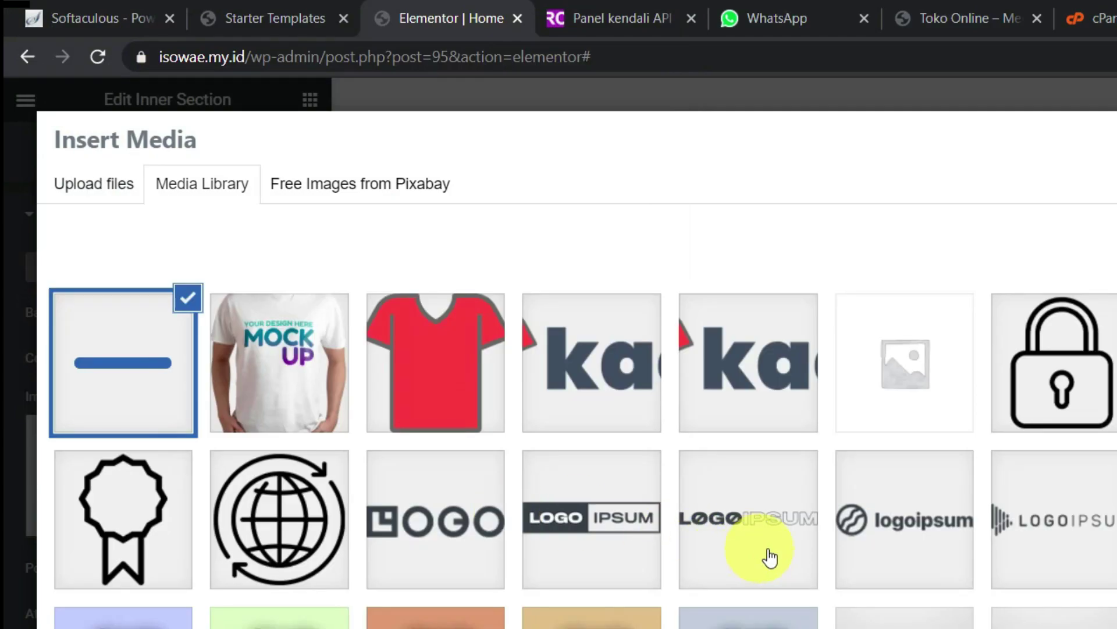
left_click(1116, 628)
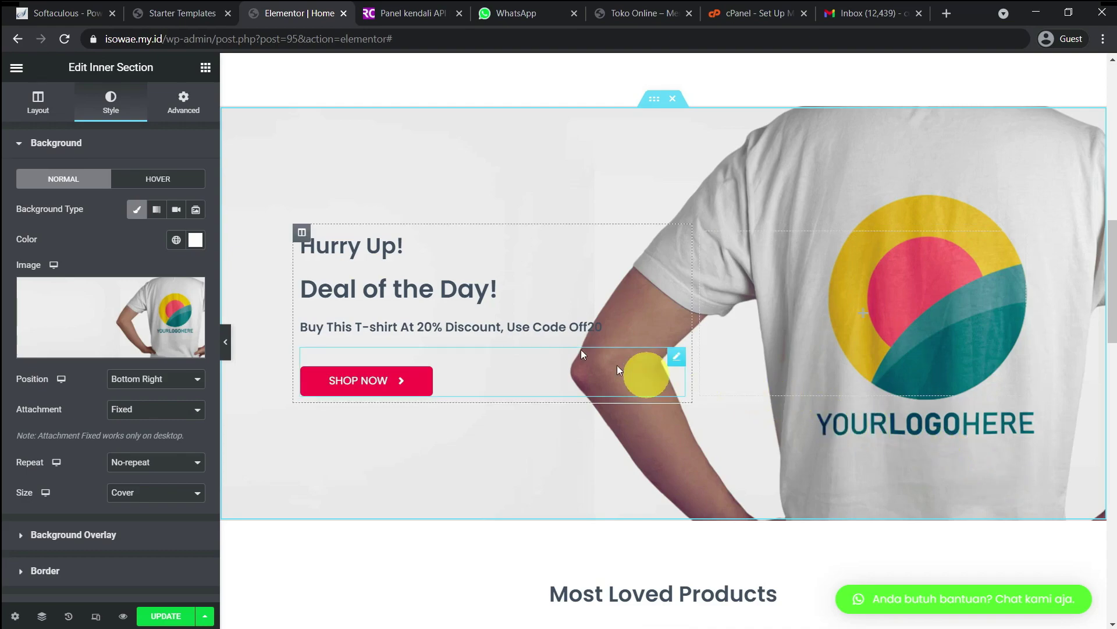
- Change the discount banner headings to 'Buruan' and 'Dapatkan Diskon Hari Ini!'
left_click(360, 244)
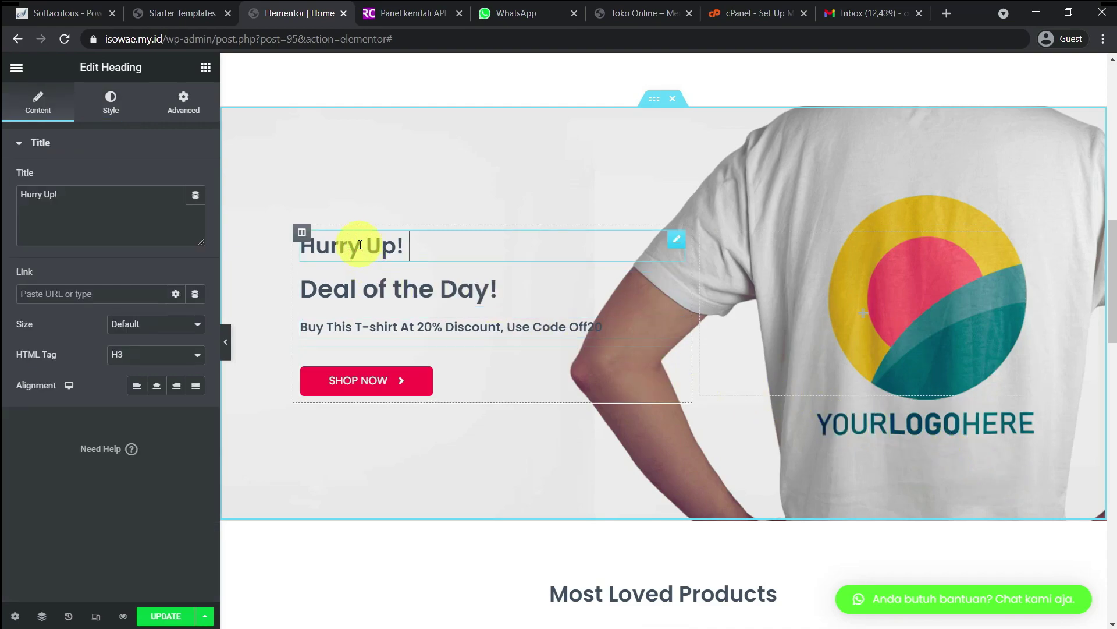
left_click(57, 193)
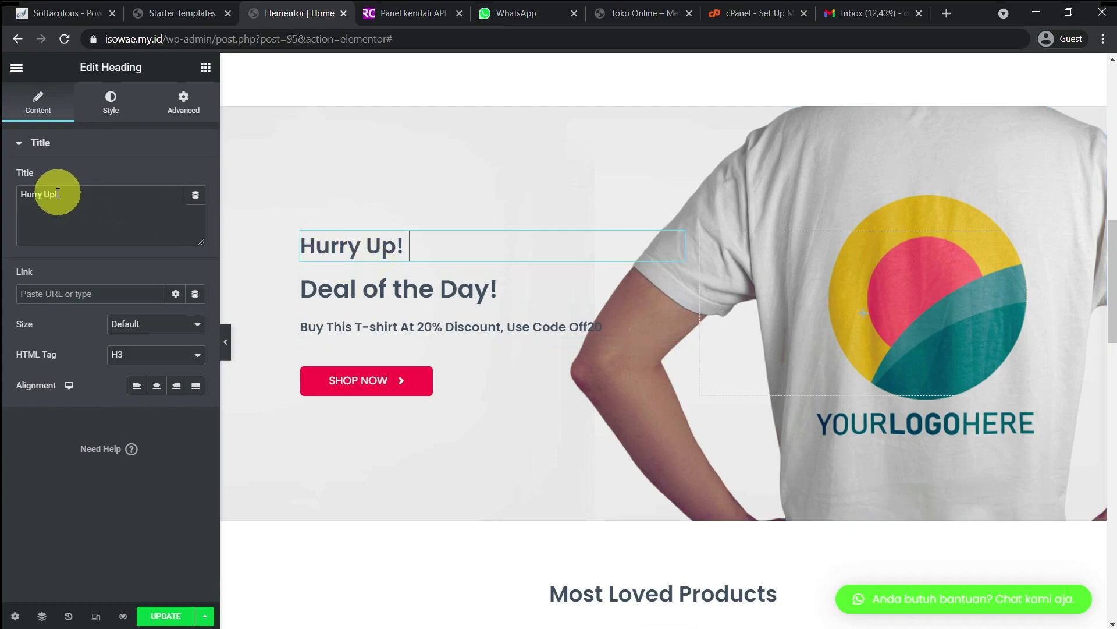
left_click_drag(54, 194, 20, 194)
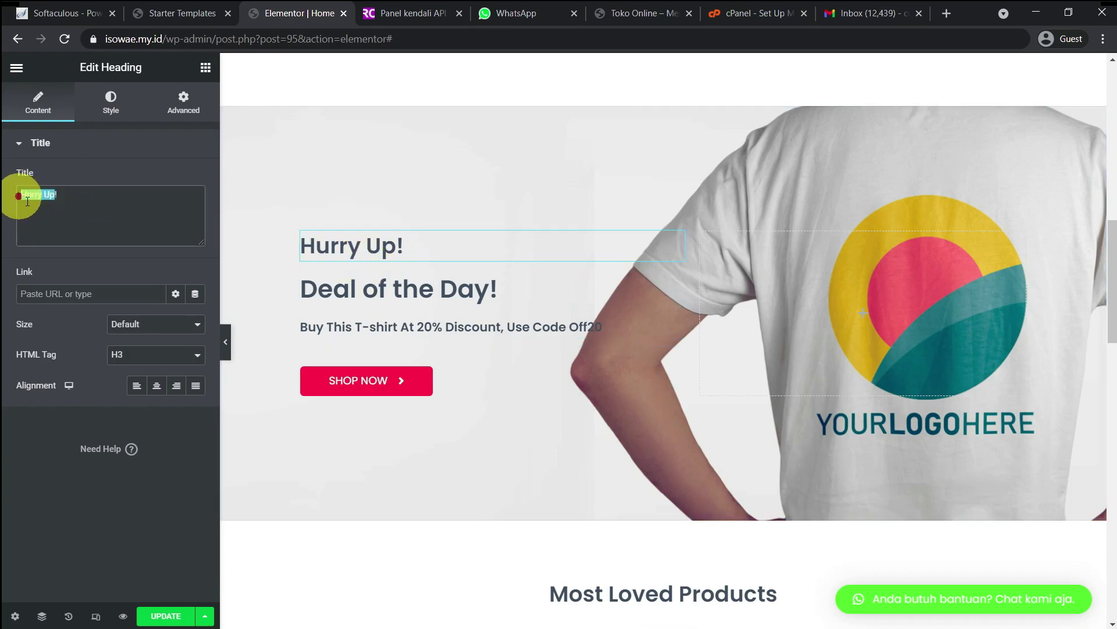
type("Buruan!")
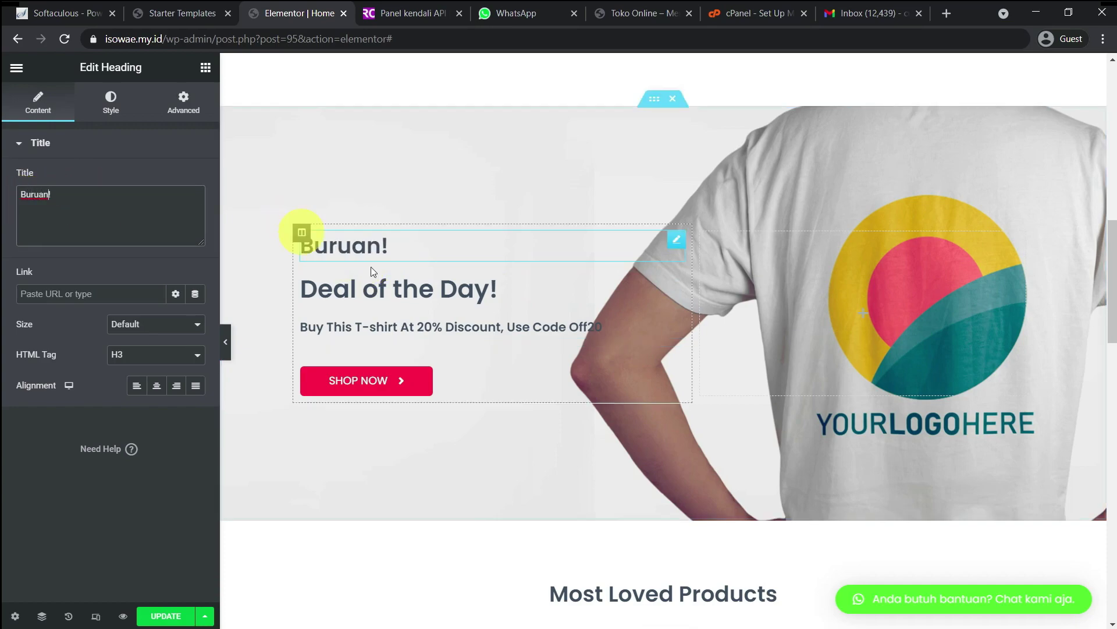
left_click(405, 291)
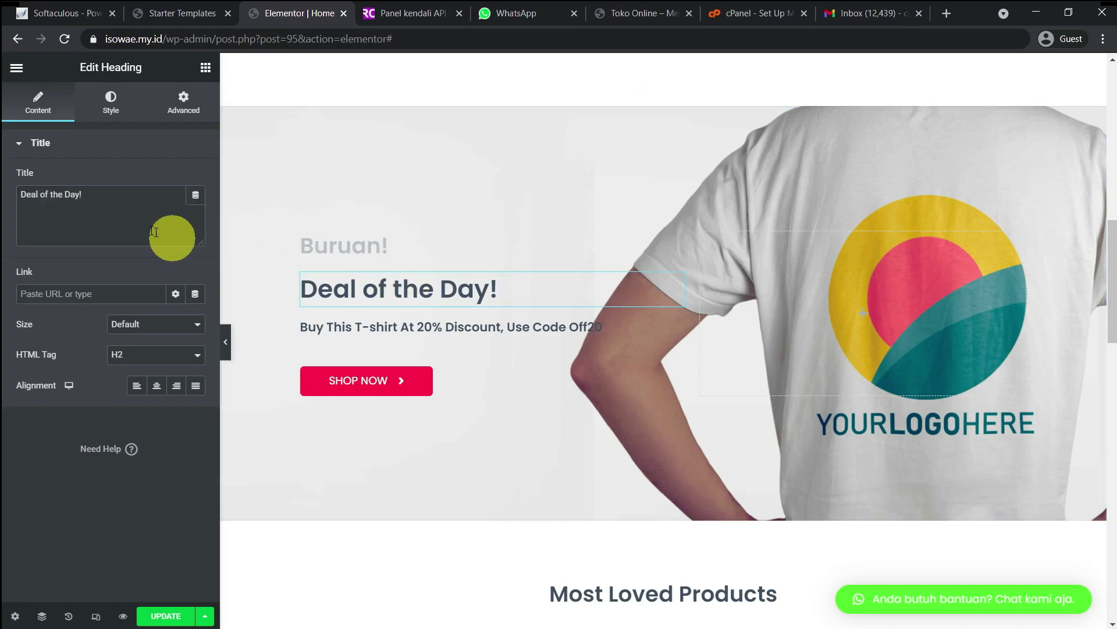
left_click_drag(80, 195, 21, 194)
type("Dapatkan Diskon Hari Ini!")
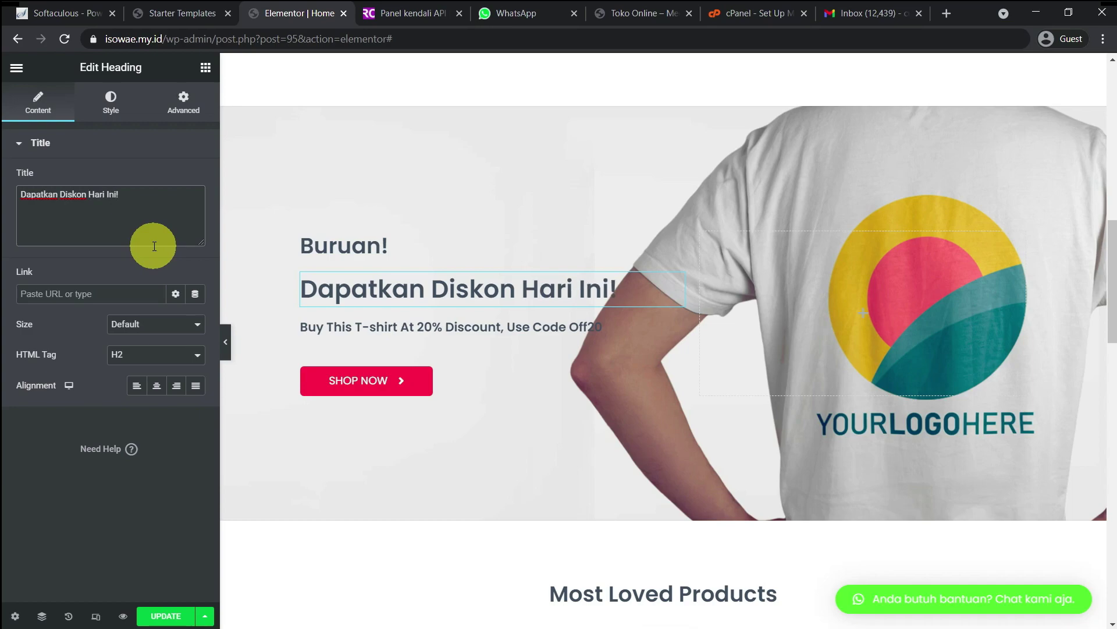
- Relabel the Shop Now button 'Belanja Sekarang!'
left_click(378, 385)
left_click_drag(149, 210, 101, 212)
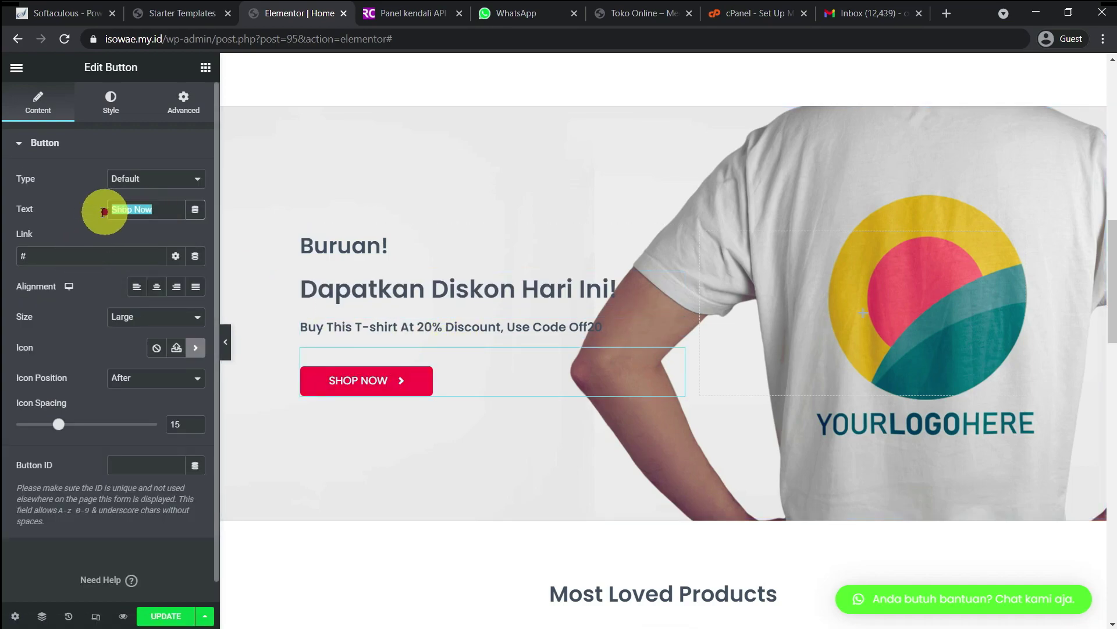
type("Belanja Sekarang!")
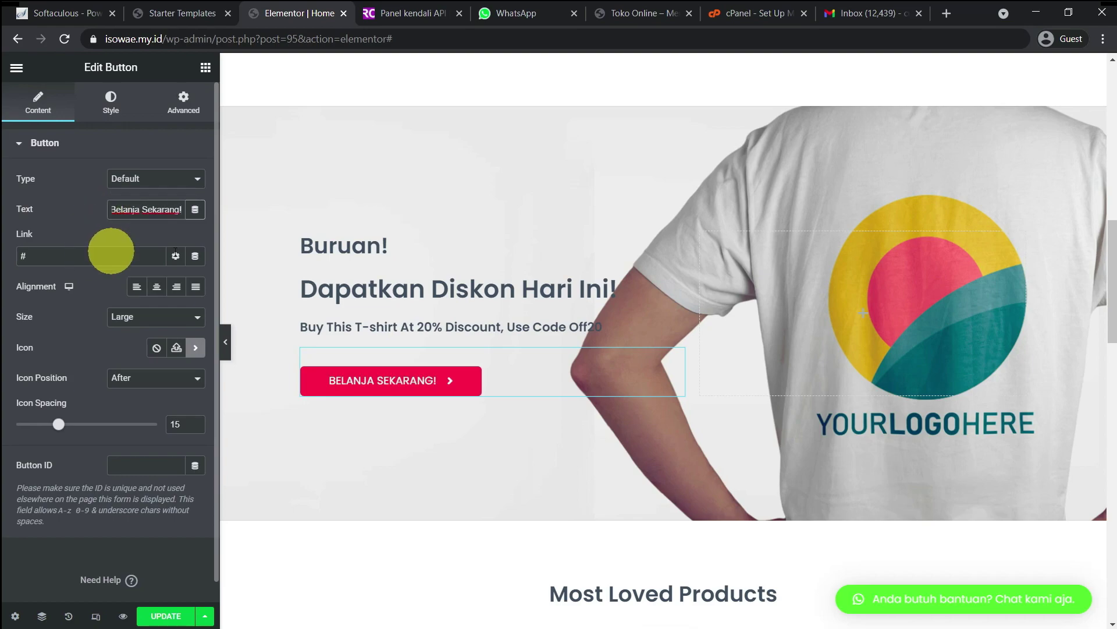
scroll(619, 346, "down", 3)
scroll(618, 342, "down", 2)
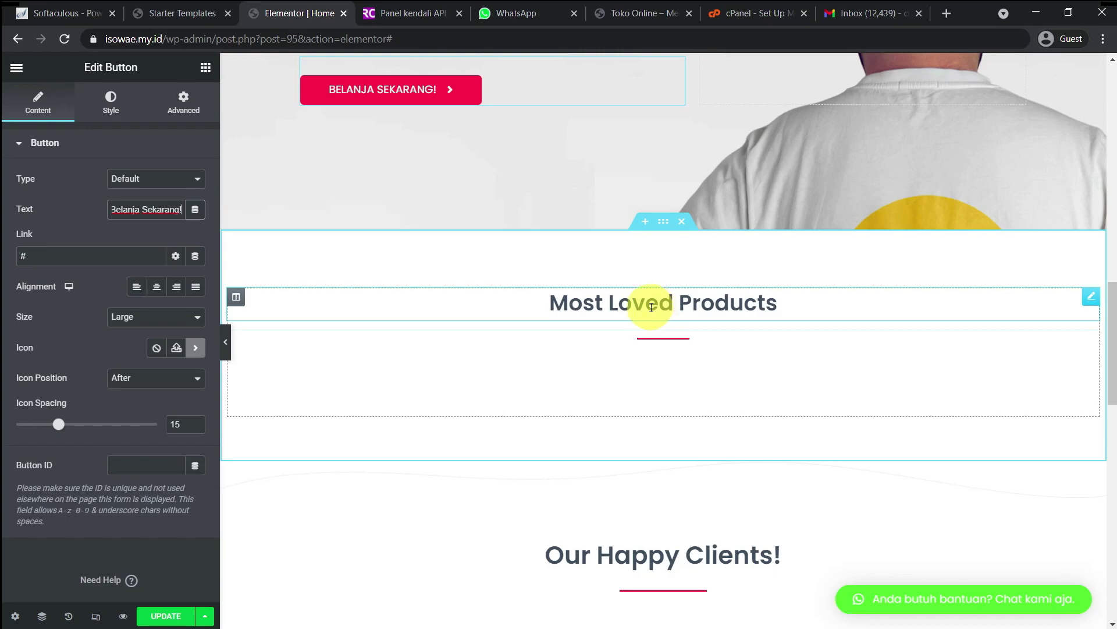
- Rename Most Loved Products to 'Produk Favorit' and Our Happy Clients! to 'Senang Dengan Kami!'
left_click(652, 306)
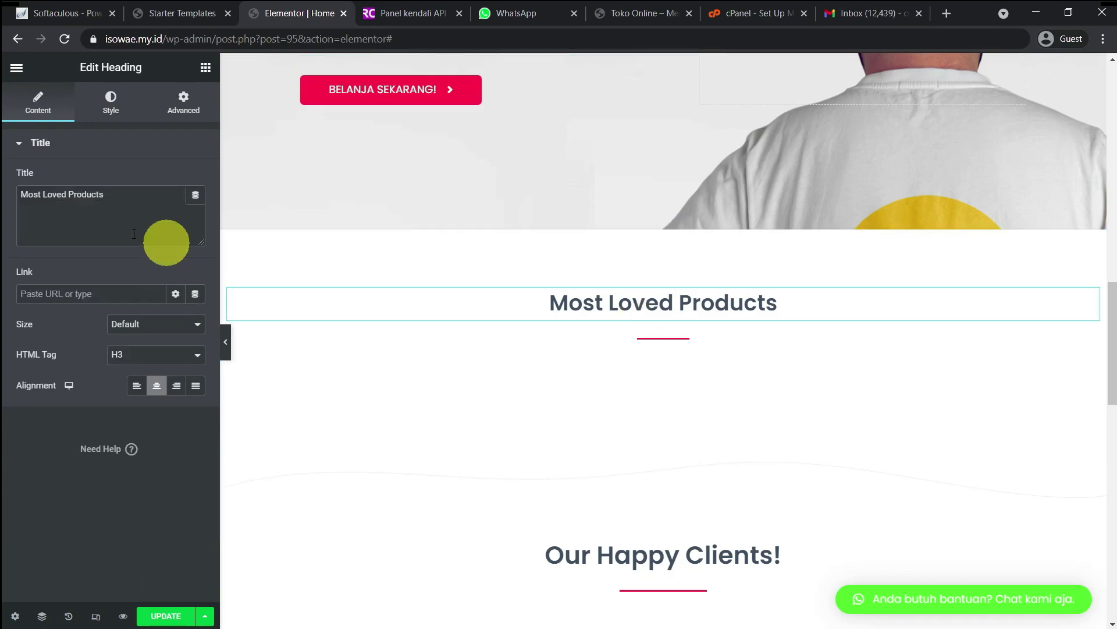
left_click_drag(102, 198, 27, 200)
type("Pro")
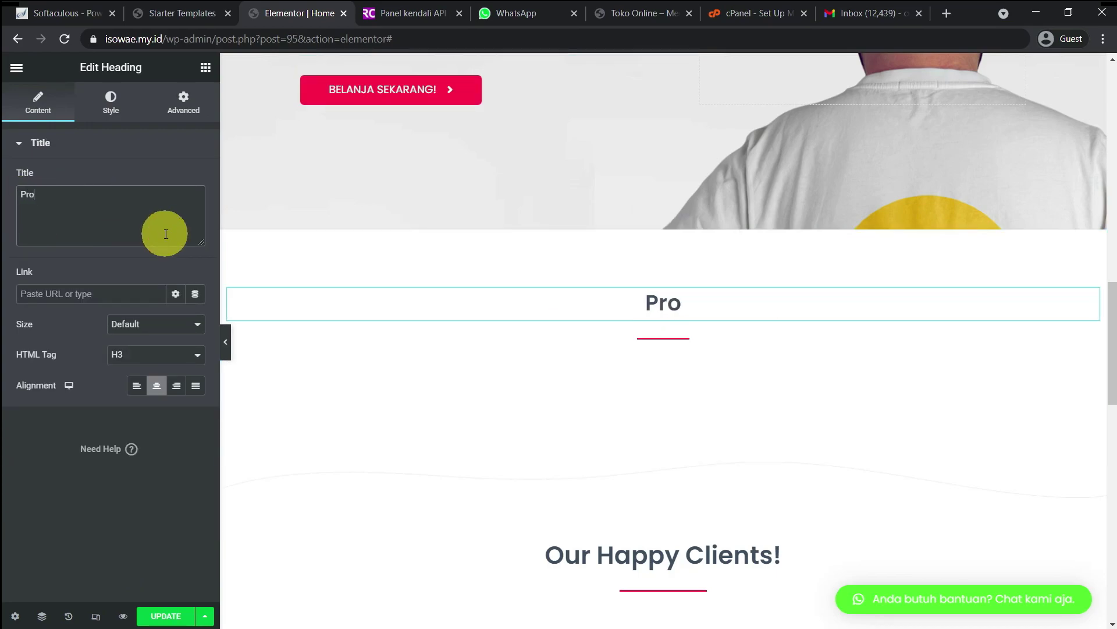
type("duk Favorit")
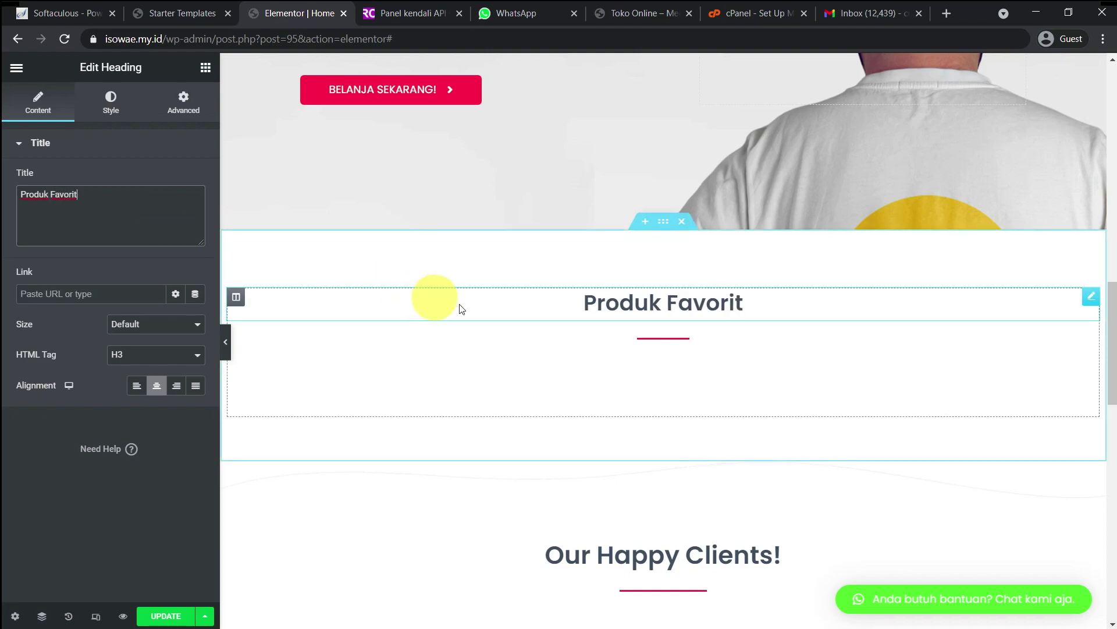
scroll(542, 333, "down", 4)
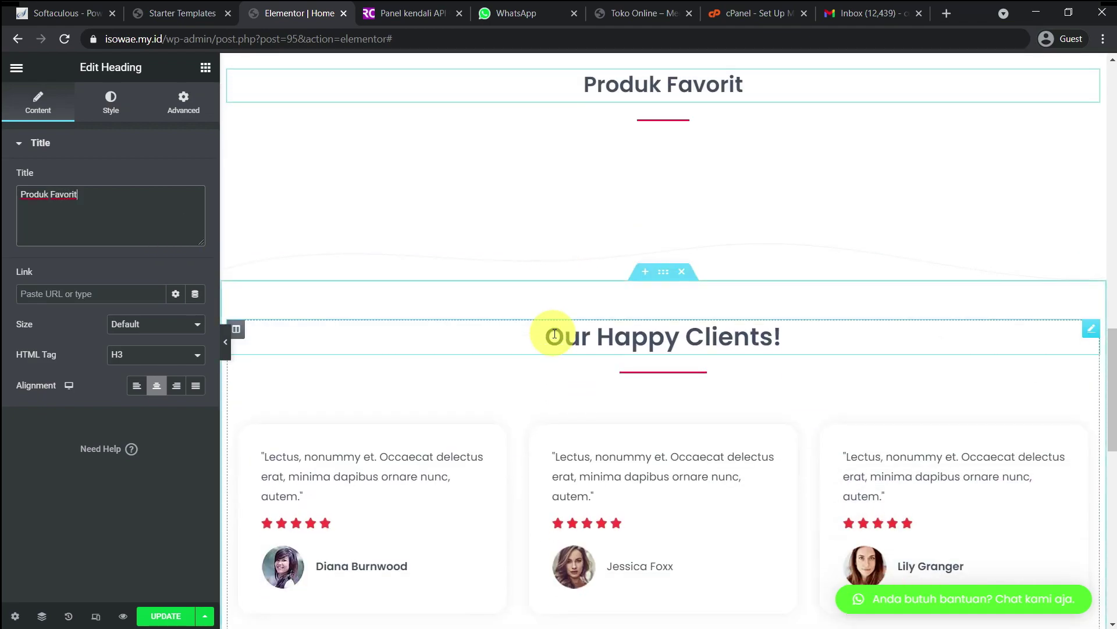
left_click(677, 342)
left_click_drag(93, 194, 183, 176)
type("Senang ")
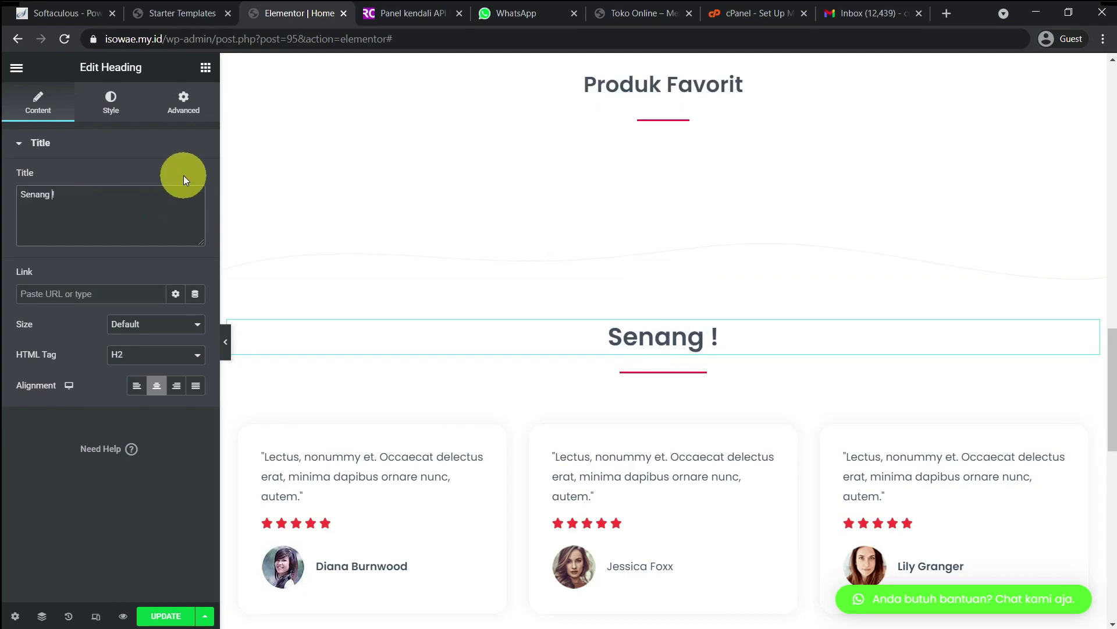
type("Dengan Kami")
scroll(524, 401, "down", 3)
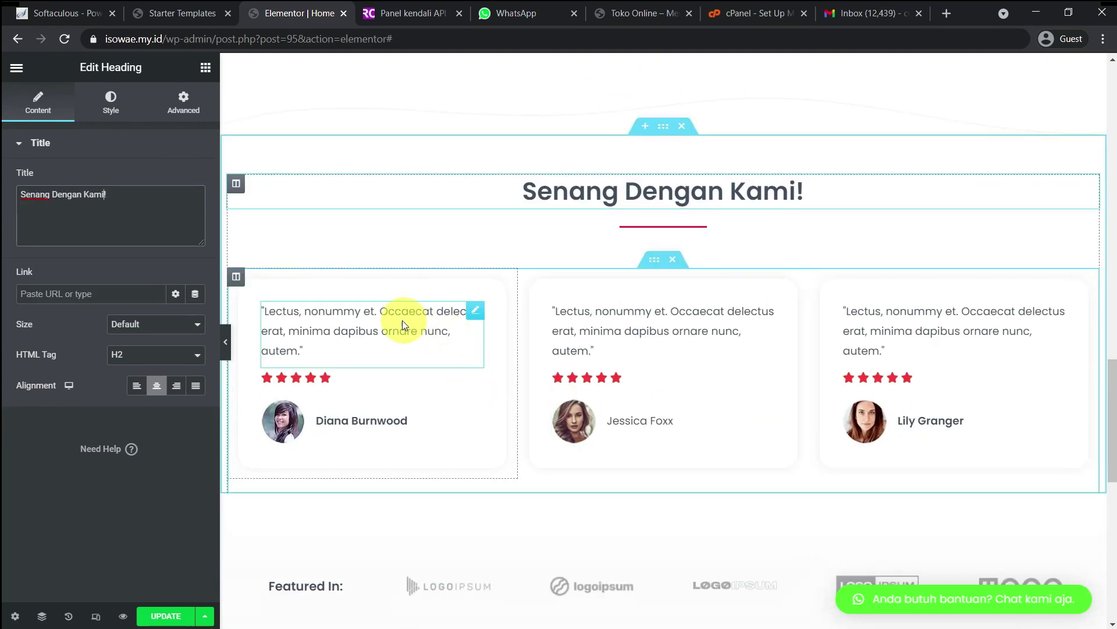
- Open the first testimonial card's settings to give it a new photo
left_click(447, 331)
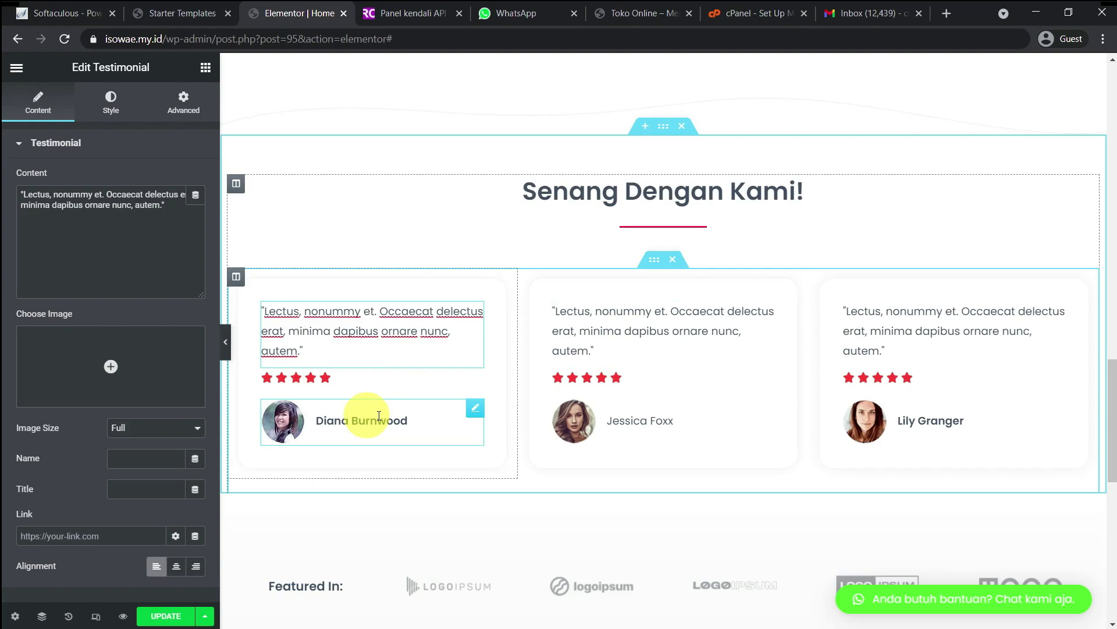
left_click(475, 408)
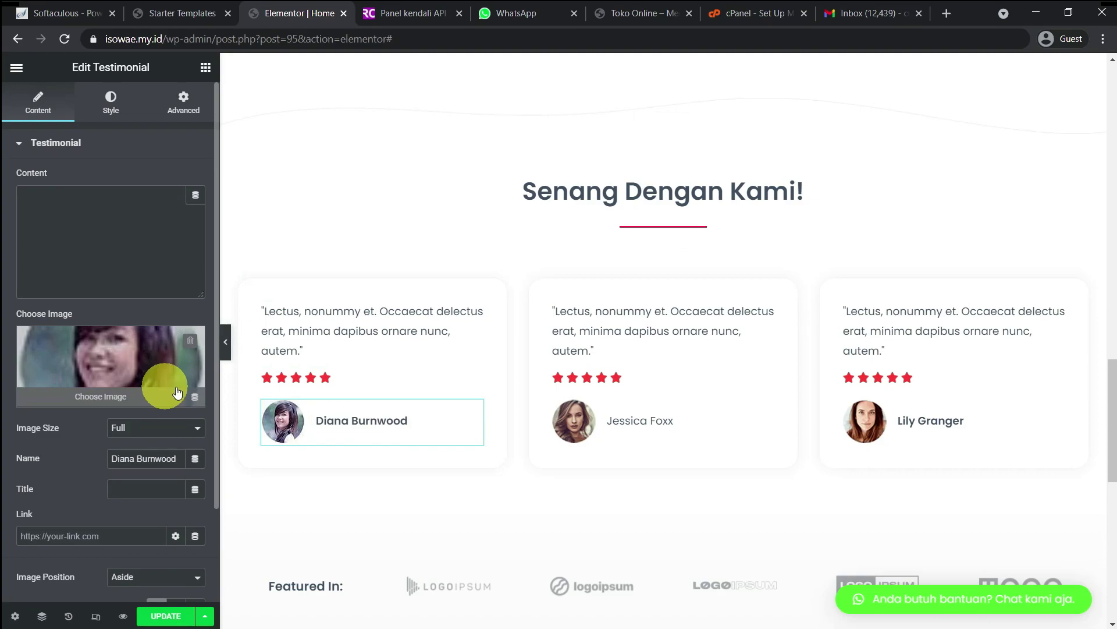
scroll(491, 406, "down", 4)
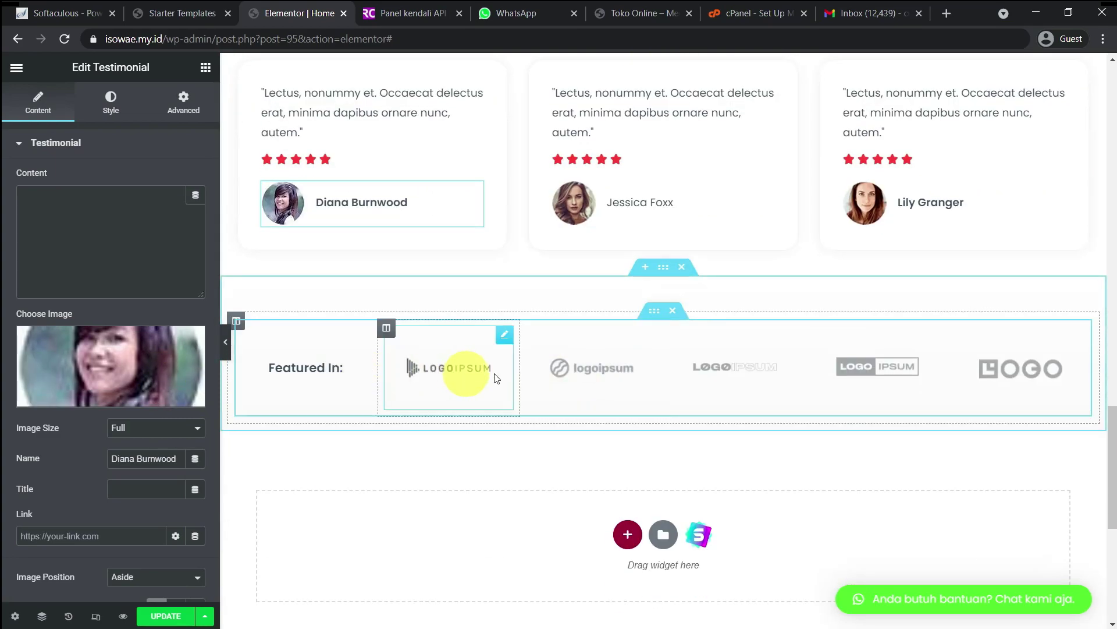
- Delete the Featured In logo section and save the homepage
left_click(676, 309)
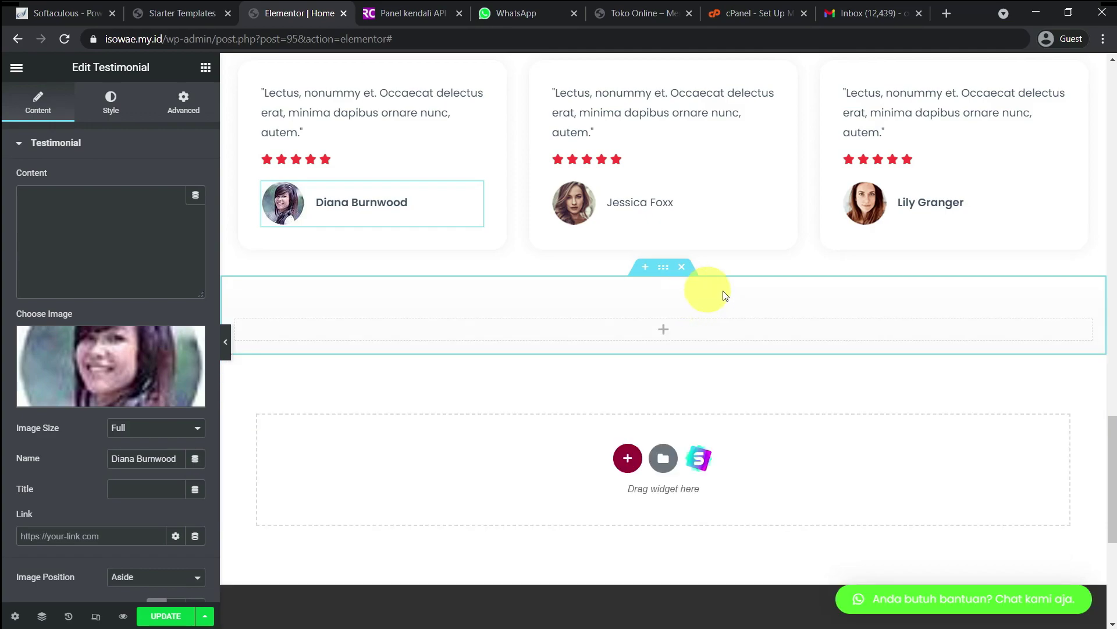
scroll(743, 324, "down", 6)
scroll(531, 392, "up", 15)
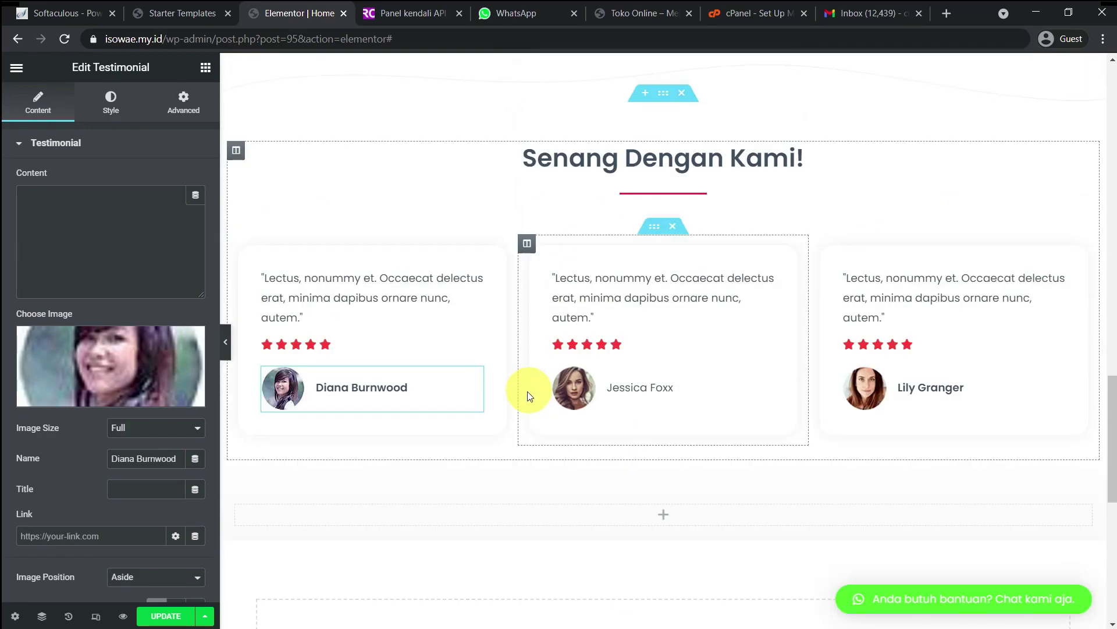
left_click(155, 620)
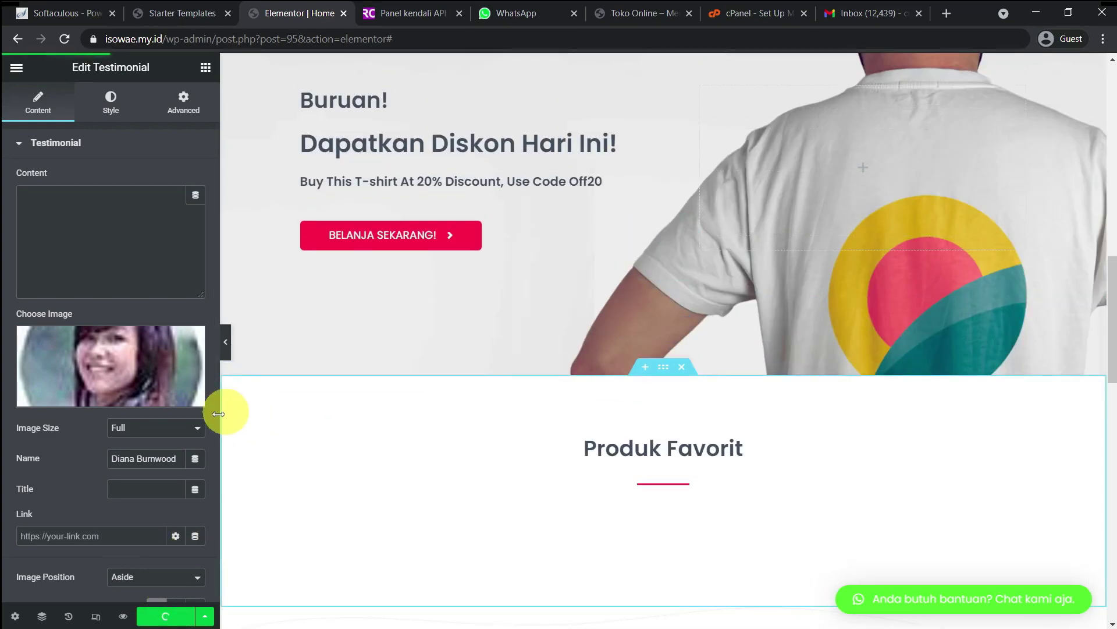
- Preview the homepage in a new tab and scroll through its Indonesian hero, banner, products and testimonials
left_click(124, 617)
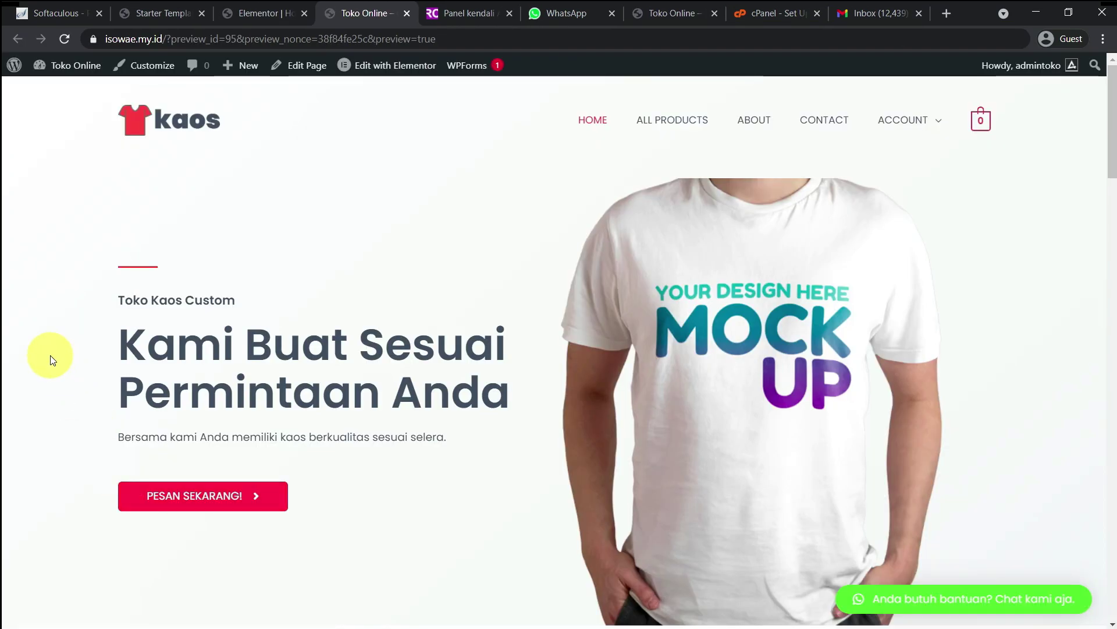
scroll(56, 364, "down", 8)
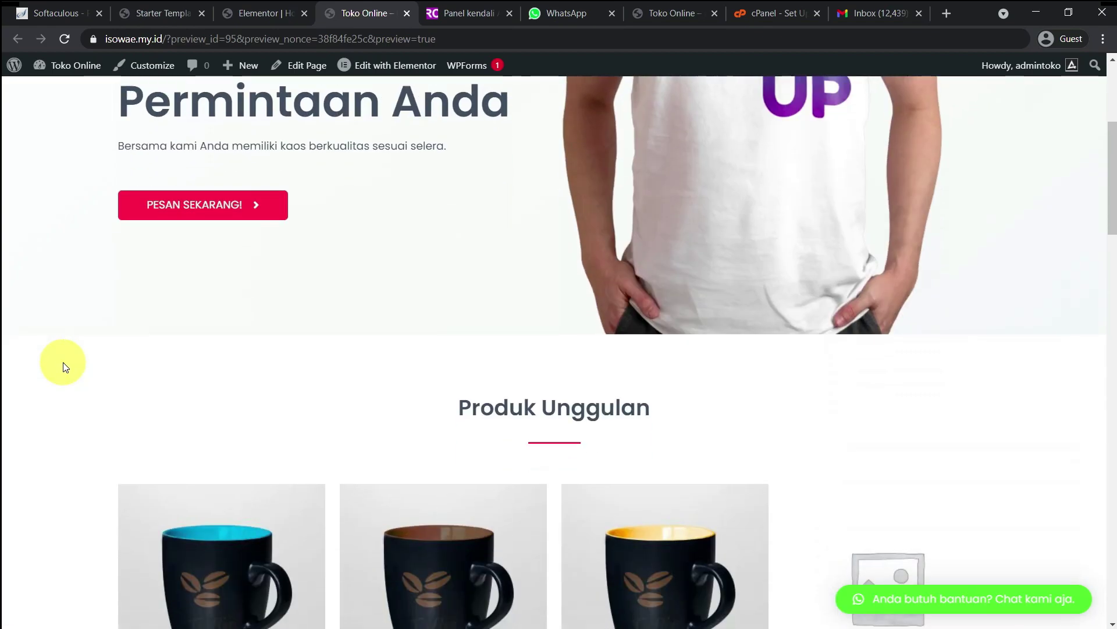
scroll(65, 366, "down", 10)
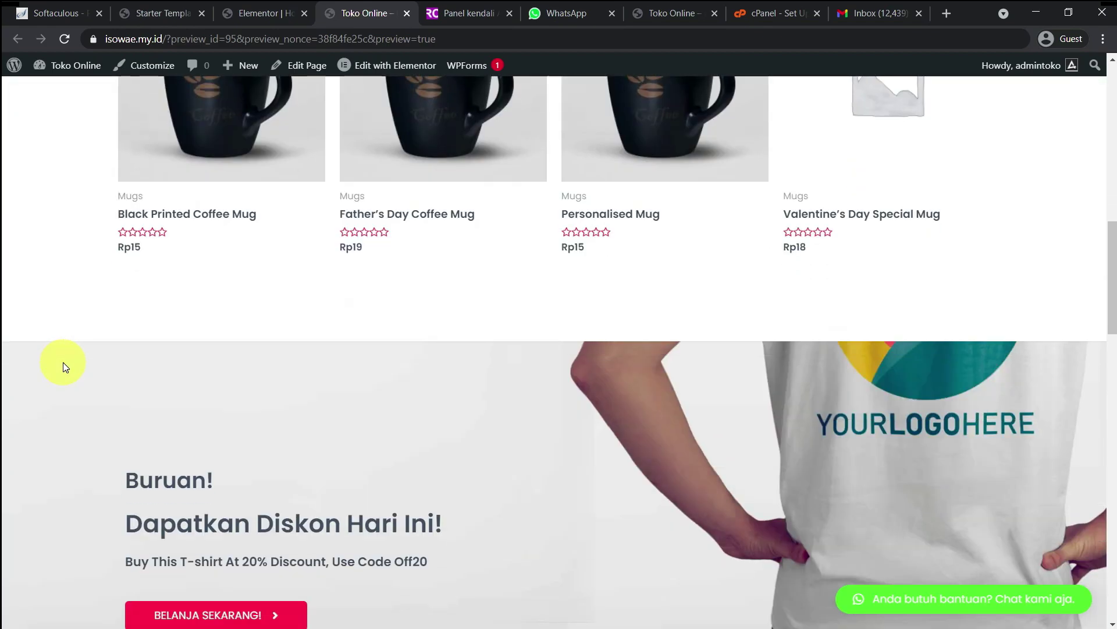
scroll(64, 366, "down", 10)
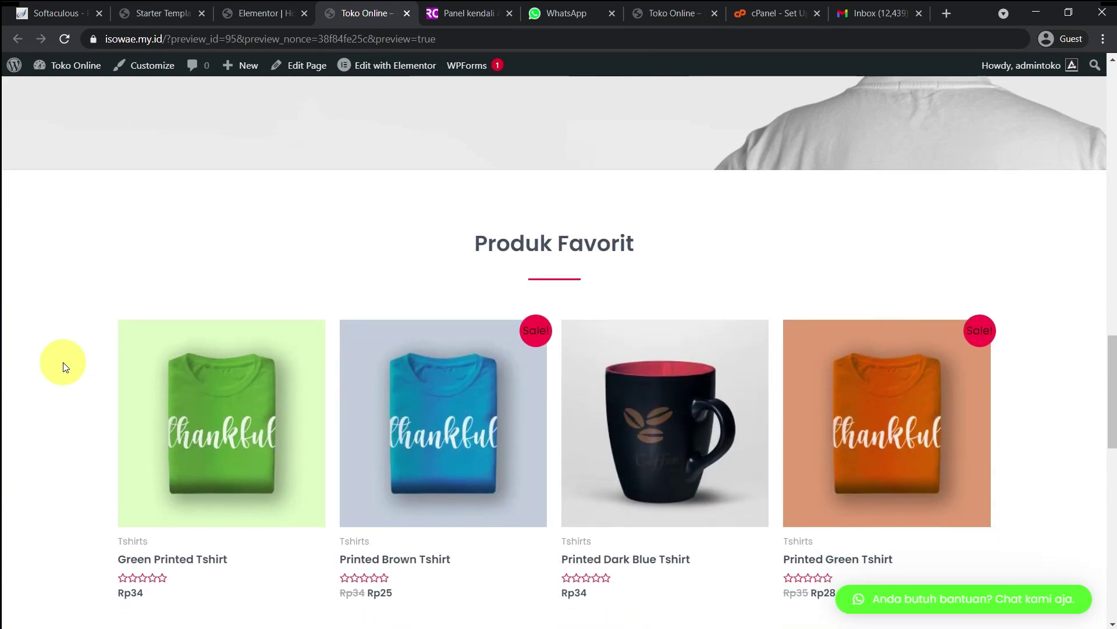
scroll(65, 366, "down", 6)
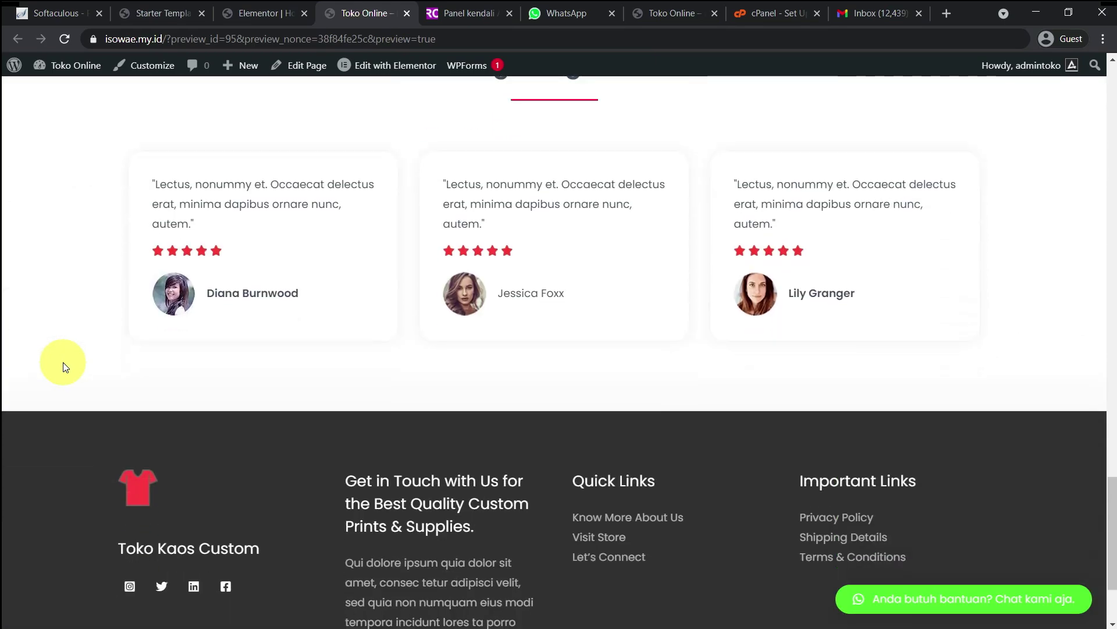
scroll(65, 367, "up", 20)
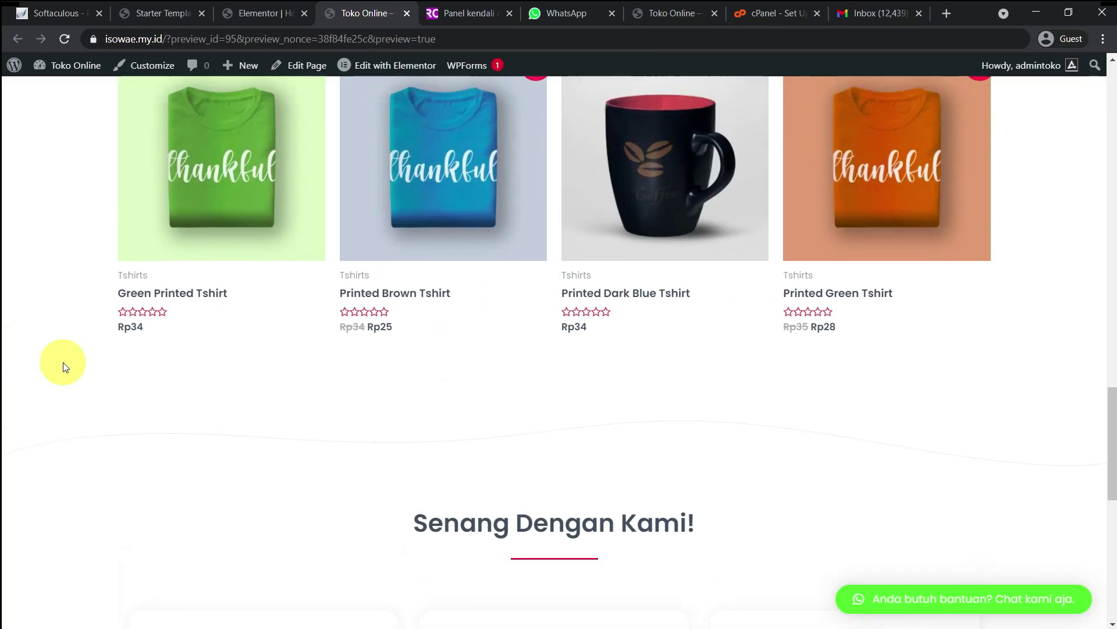
scroll(708, 287, "up", 8)
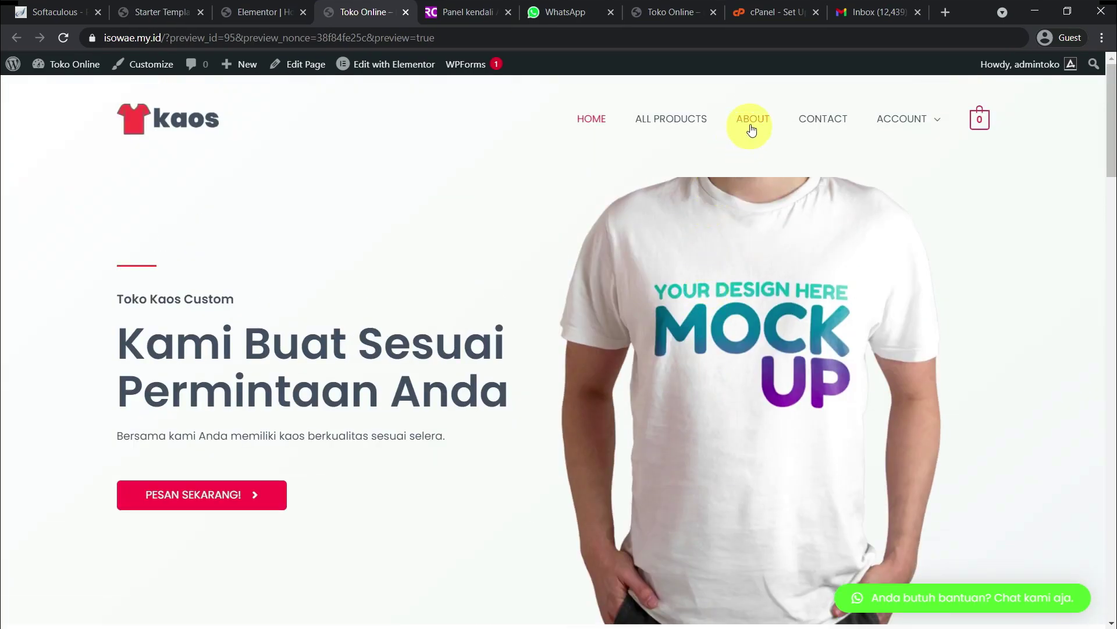
- Go to the About page and open it in Elementor
left_click(752, 122)
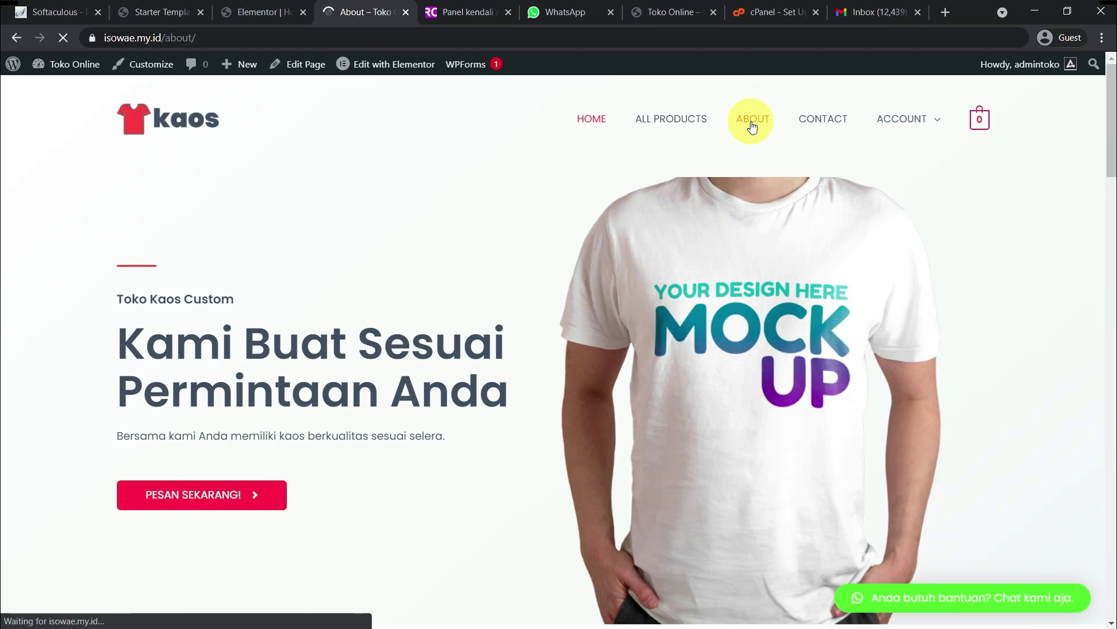
scroll(838, 296, "down", 4)
scroll(822, 302, "down", 12)
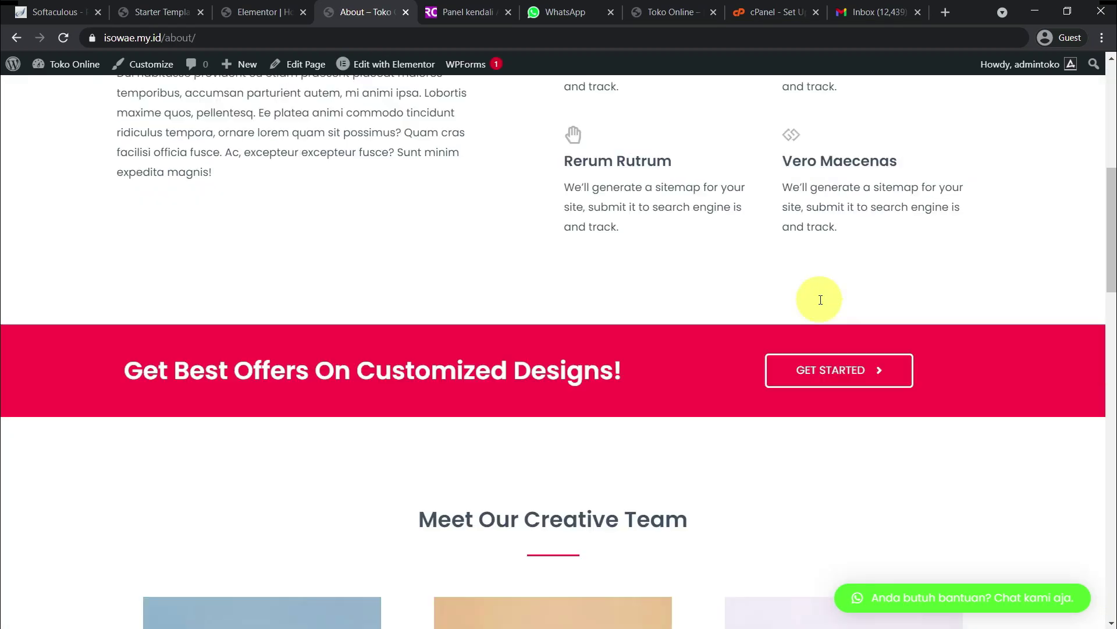
scroll(820, 304, "up", 6)
scroll(818, 301, "up", 10)
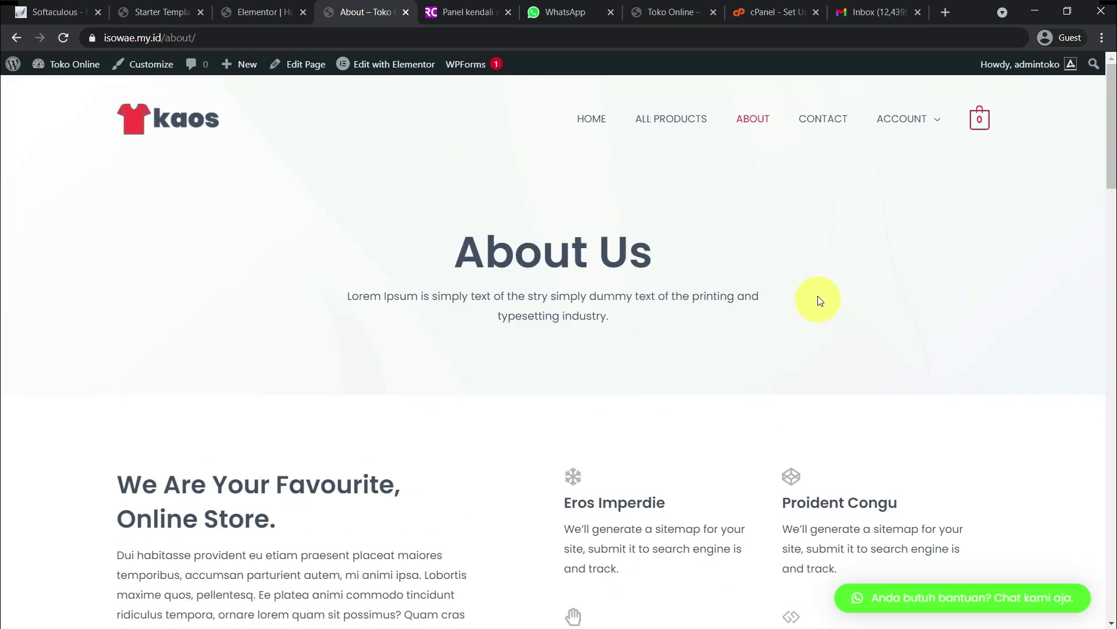
left_click(374, 69)
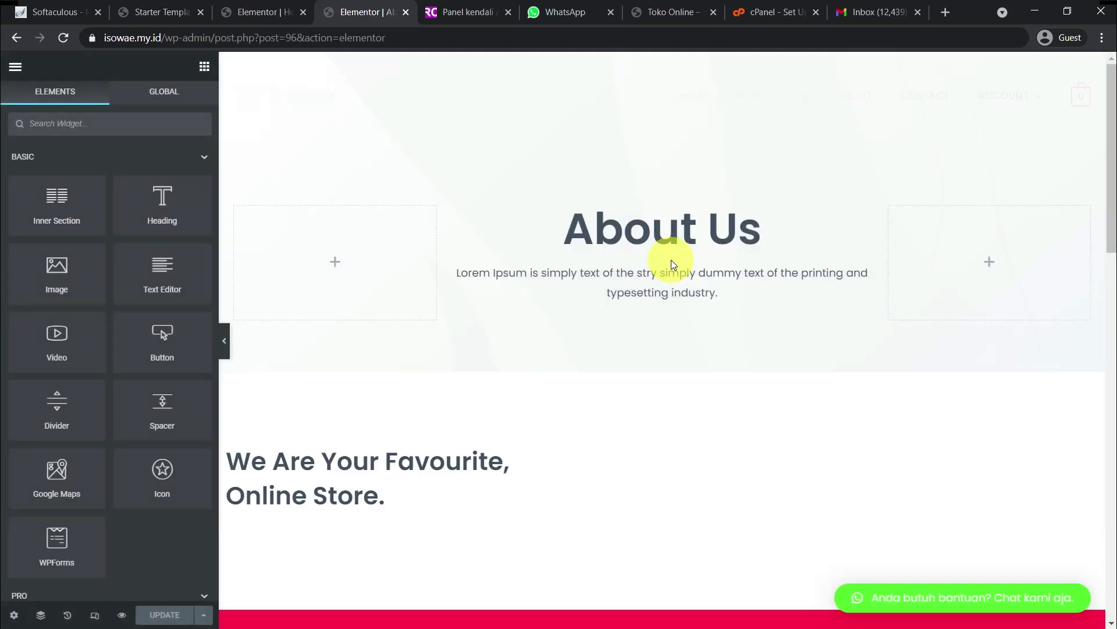
- Rename the About Us heading to 'Tentang Kami', update the page and preview it
left_click(677, 233)
left_click(678, 233)
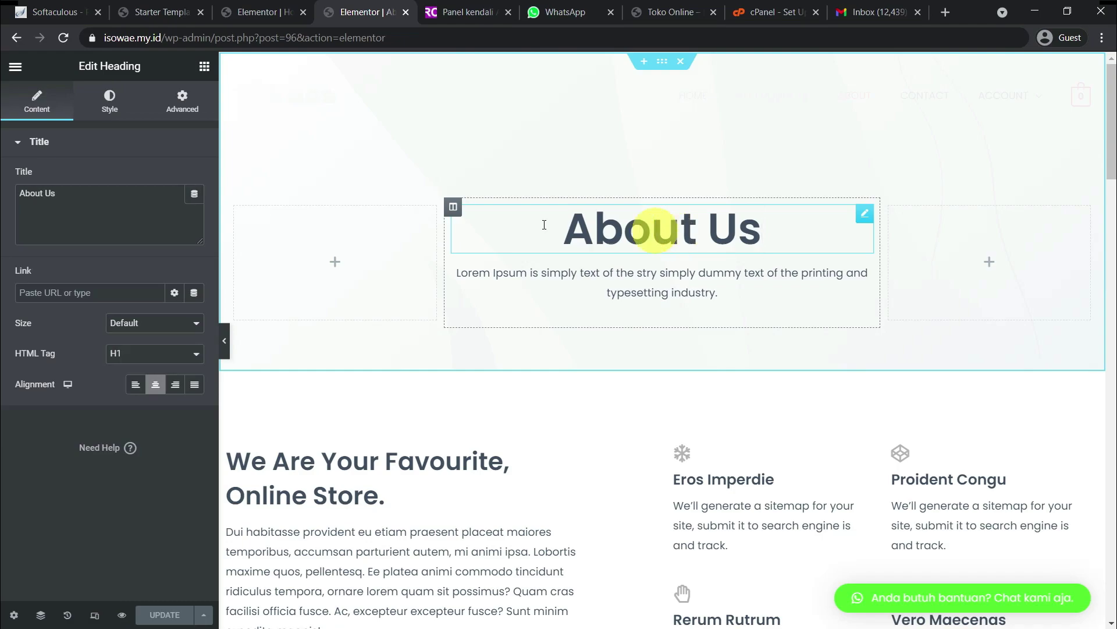
left_click(59, 195)
key("ctrl+a")
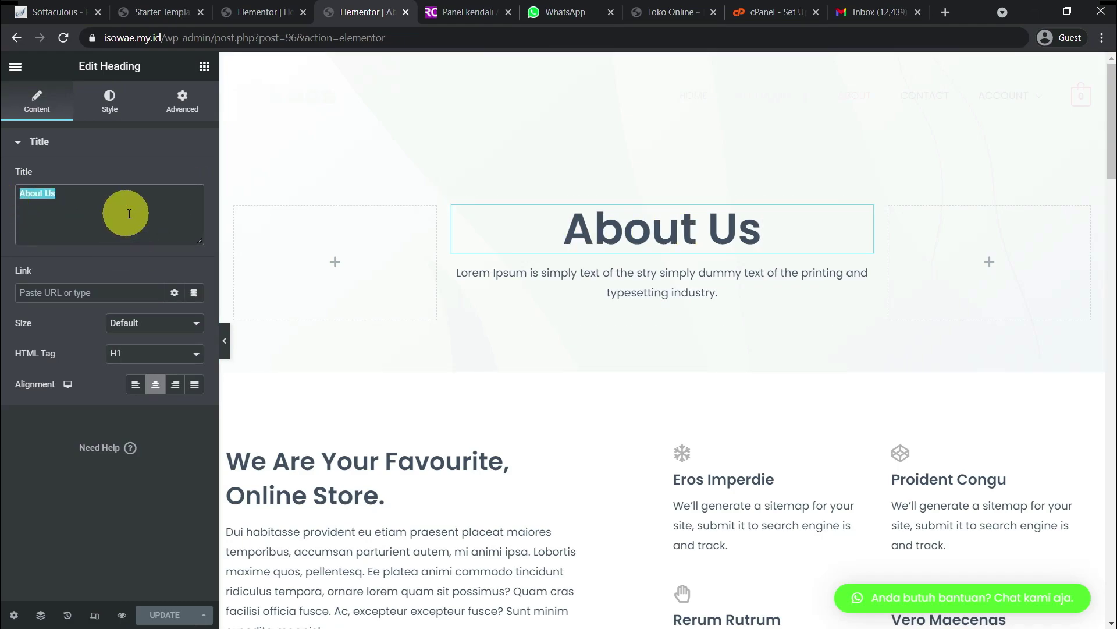
type("Tentang Kami")
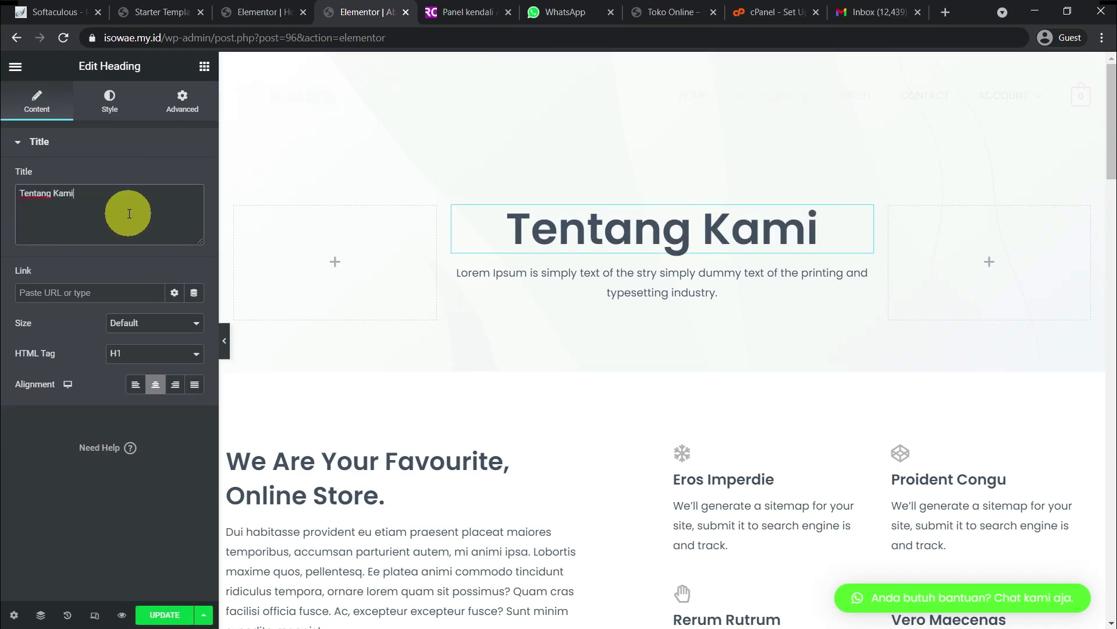
left_click(163, 615)
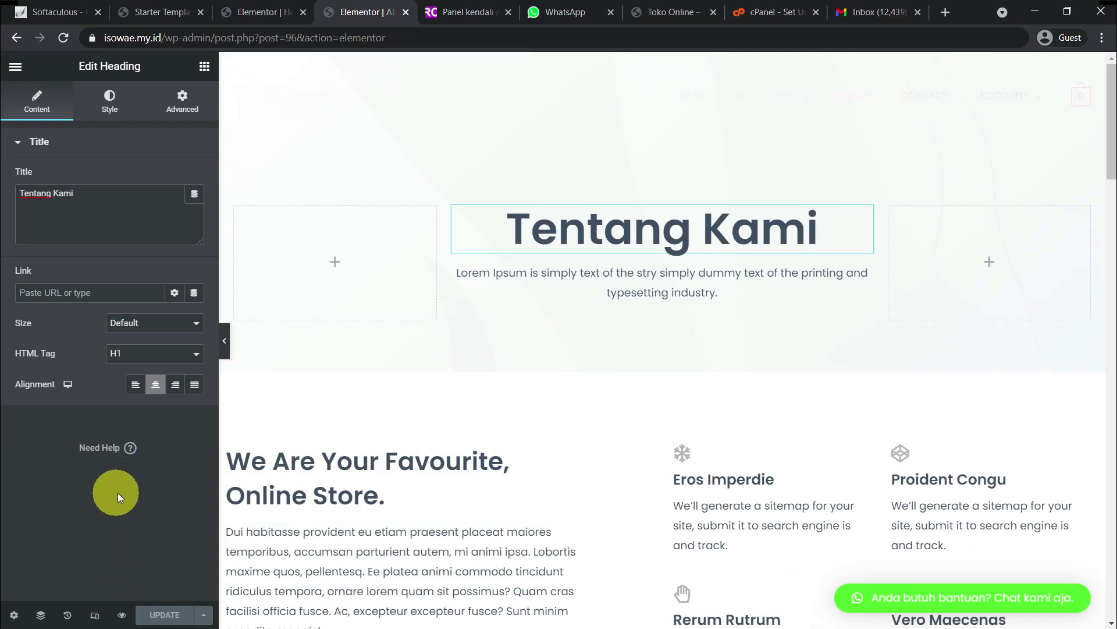
left_click(123, 616)
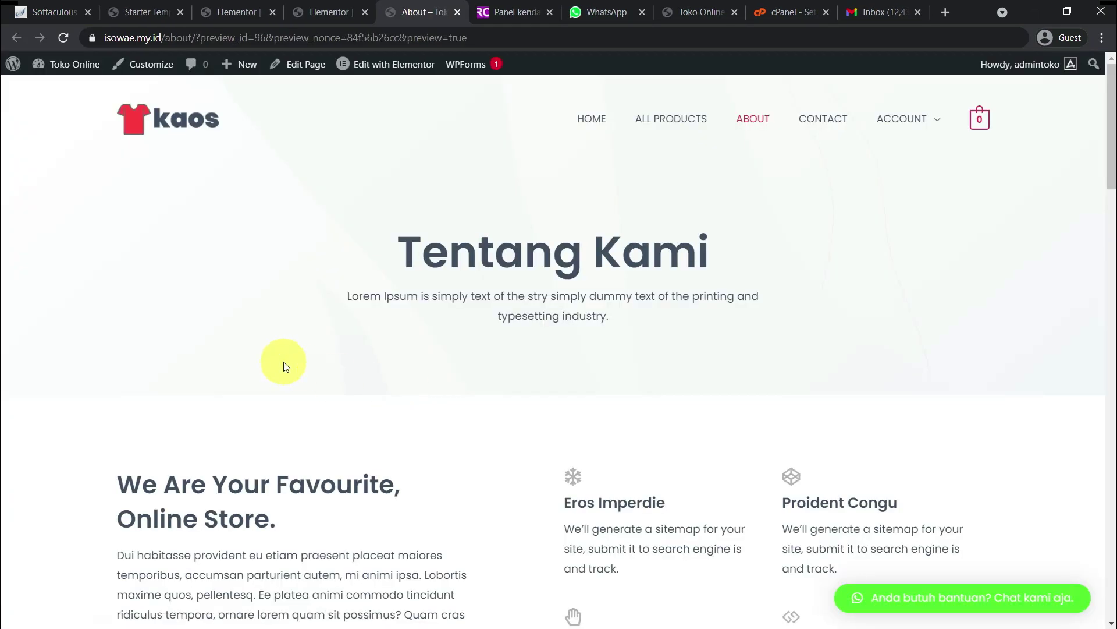
- Open the Contact page in Elementor and retitle Say Hello. to 'Hubungi Kami.'
left_click(821, 120)
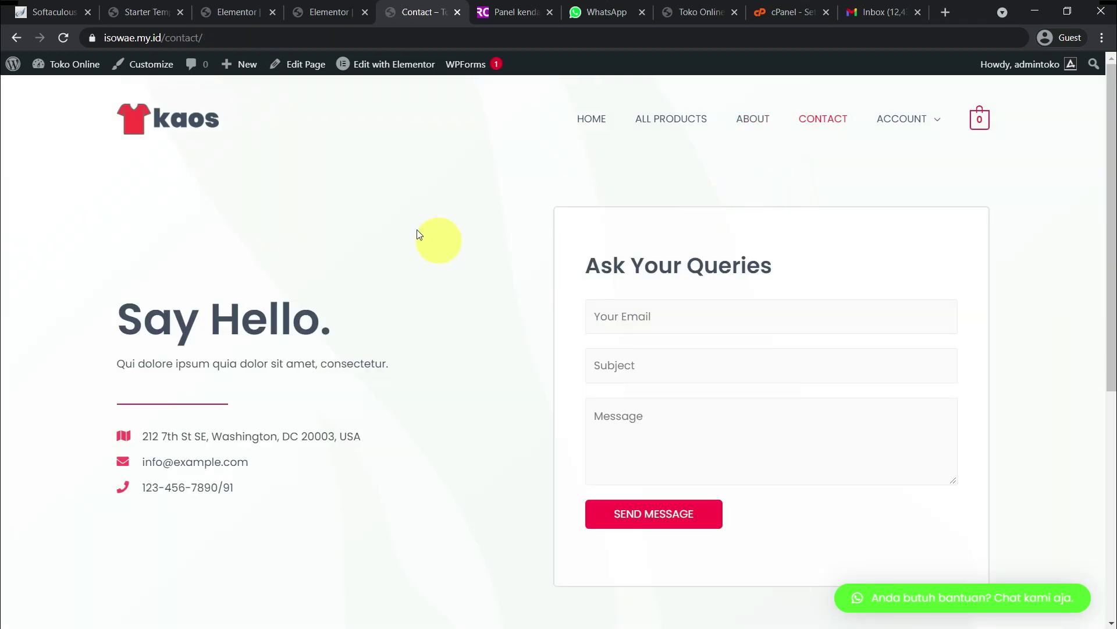
left_click(382, 68)
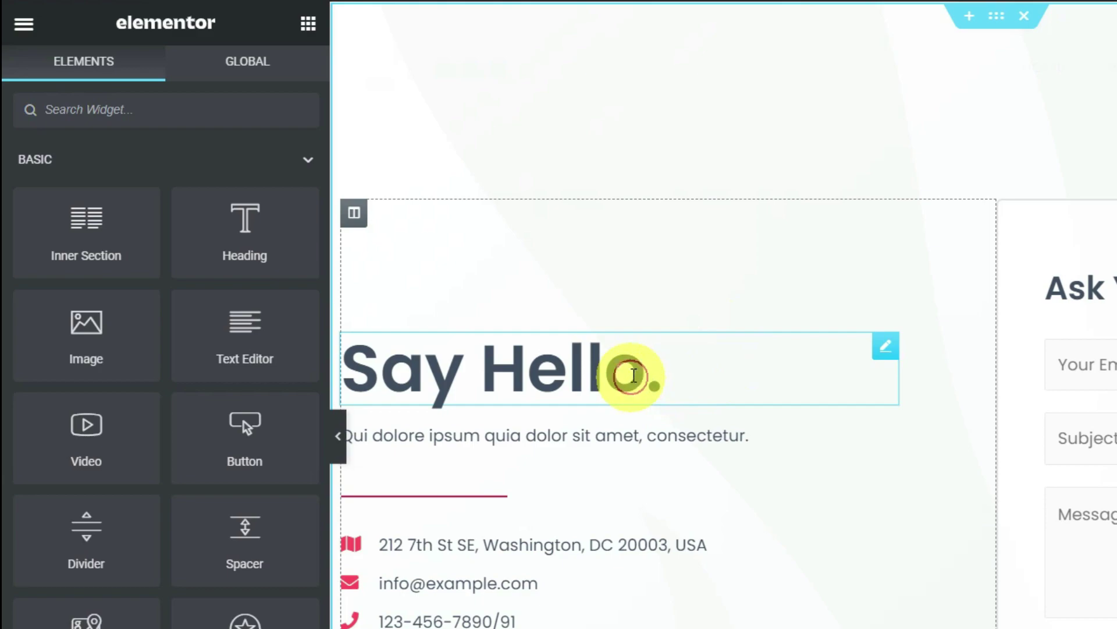
left_click(634, 374)
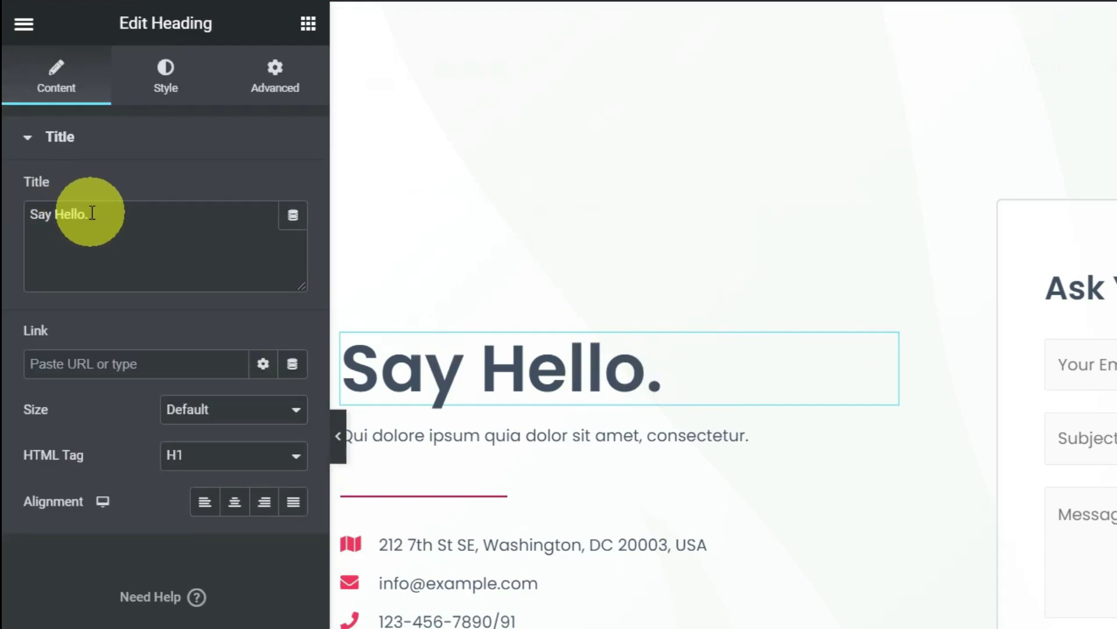
left_click_drag(86, 213, 12, 219)
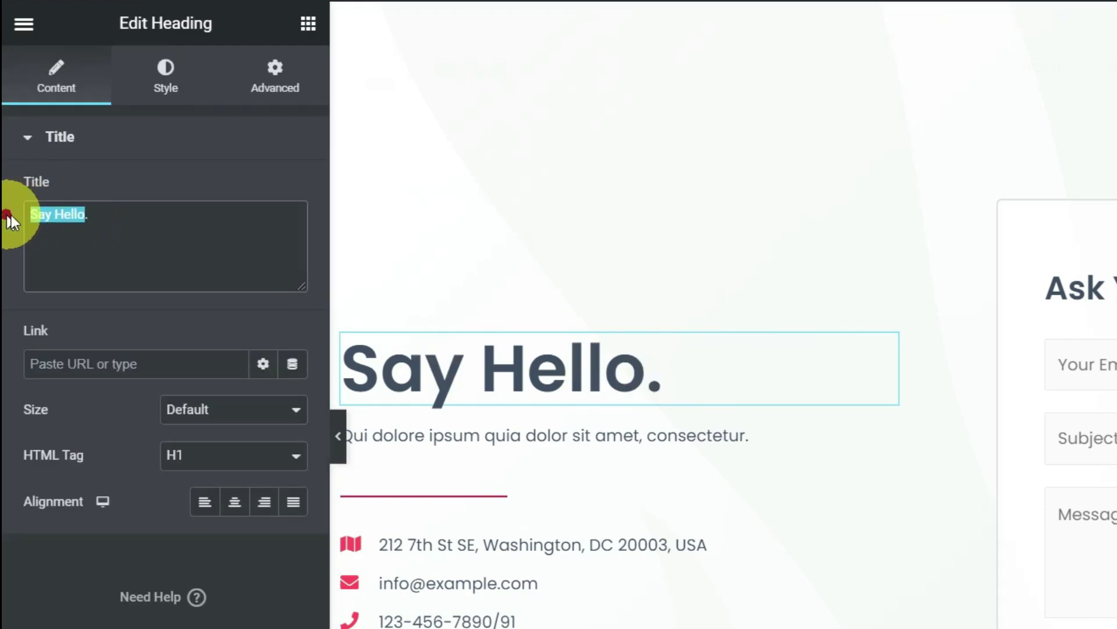
type("Hubungi")
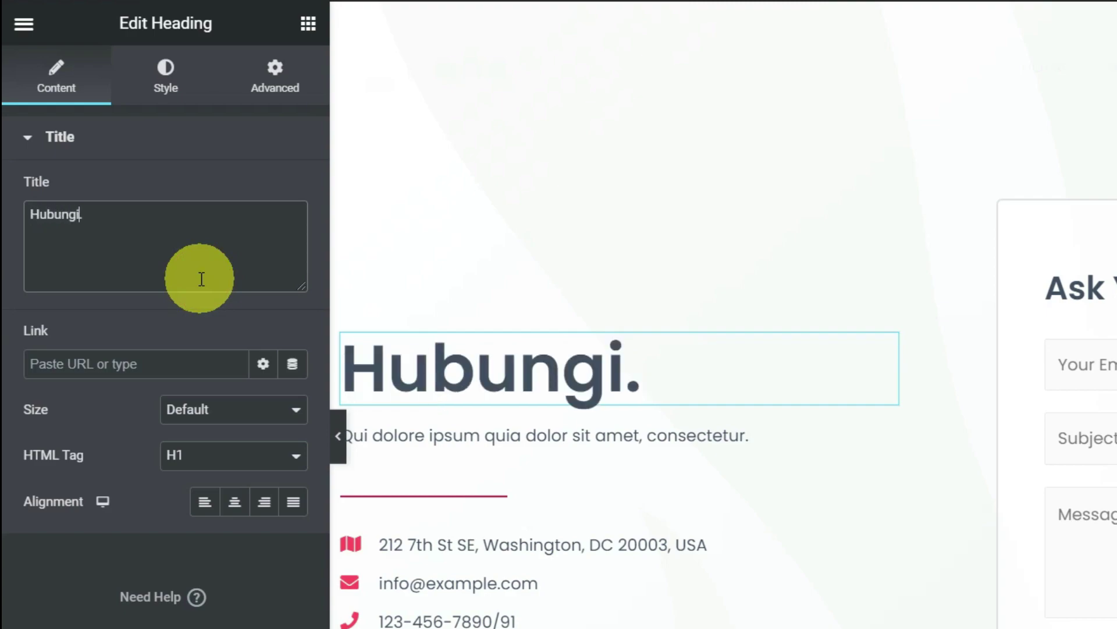
type(" Kami")
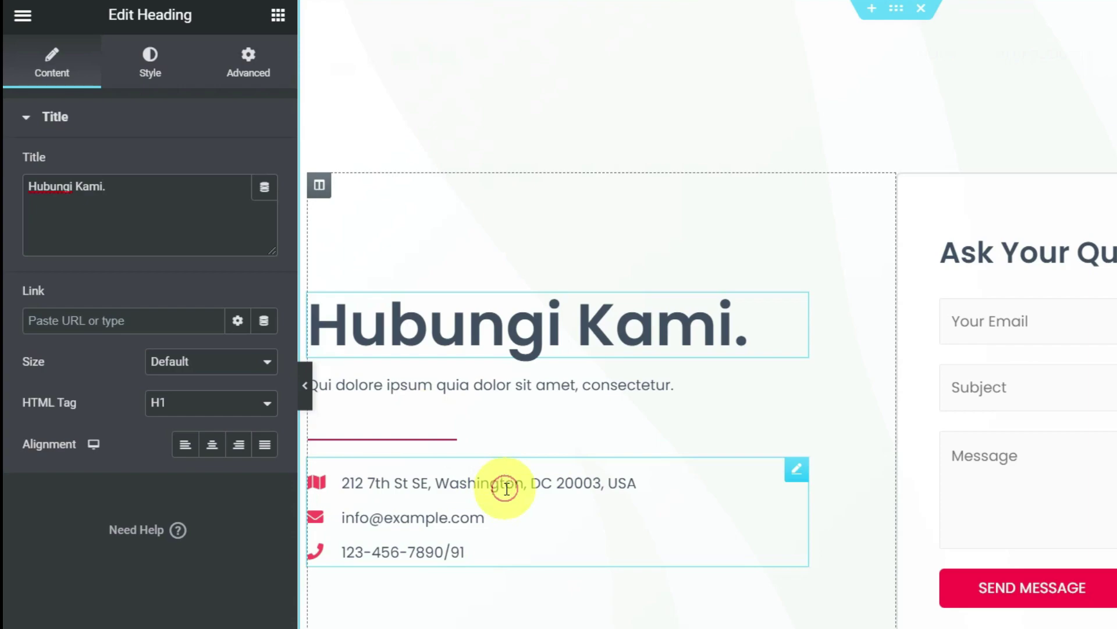
- Replace the sample address and the email's domain in the contact details list
left_click(506, 489)
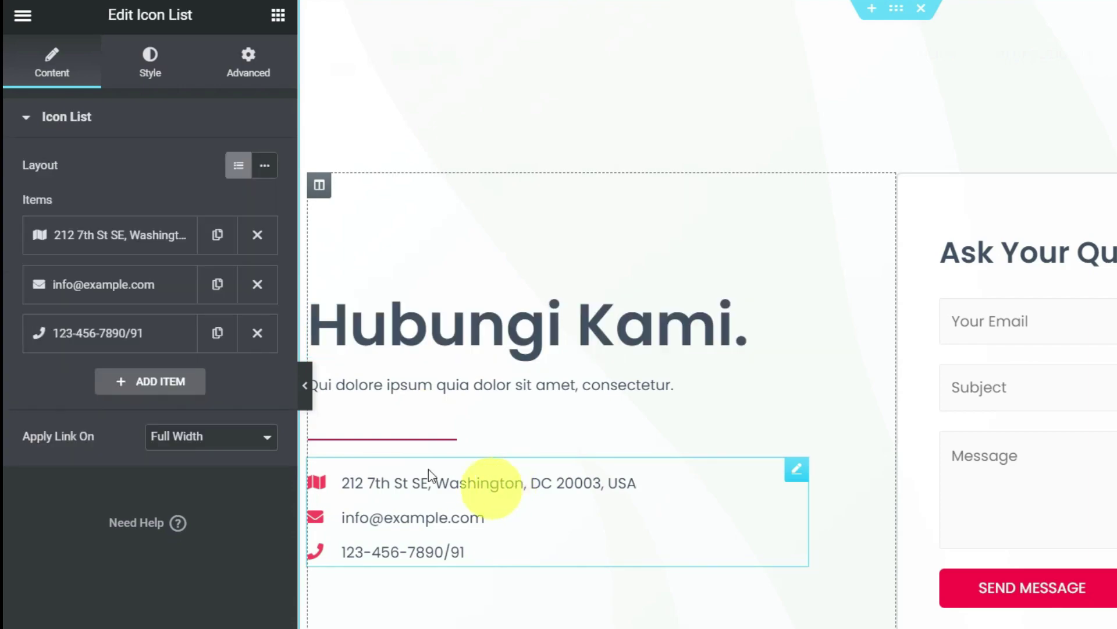
left_click(138, 244)
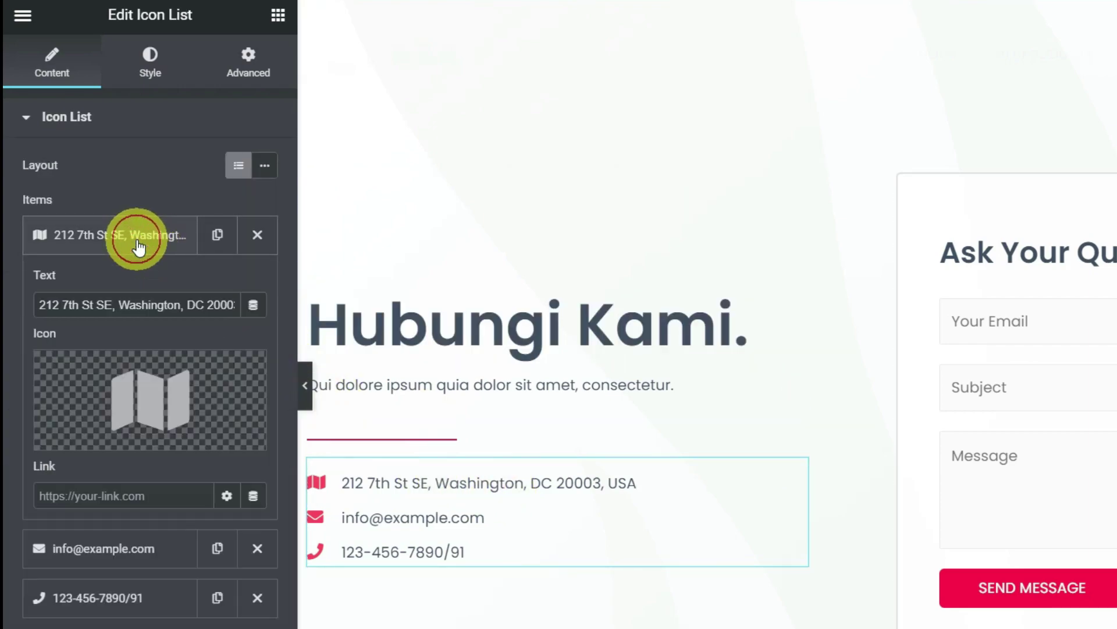
triple_click(137, 307)
type("Jl. Keang Risin")
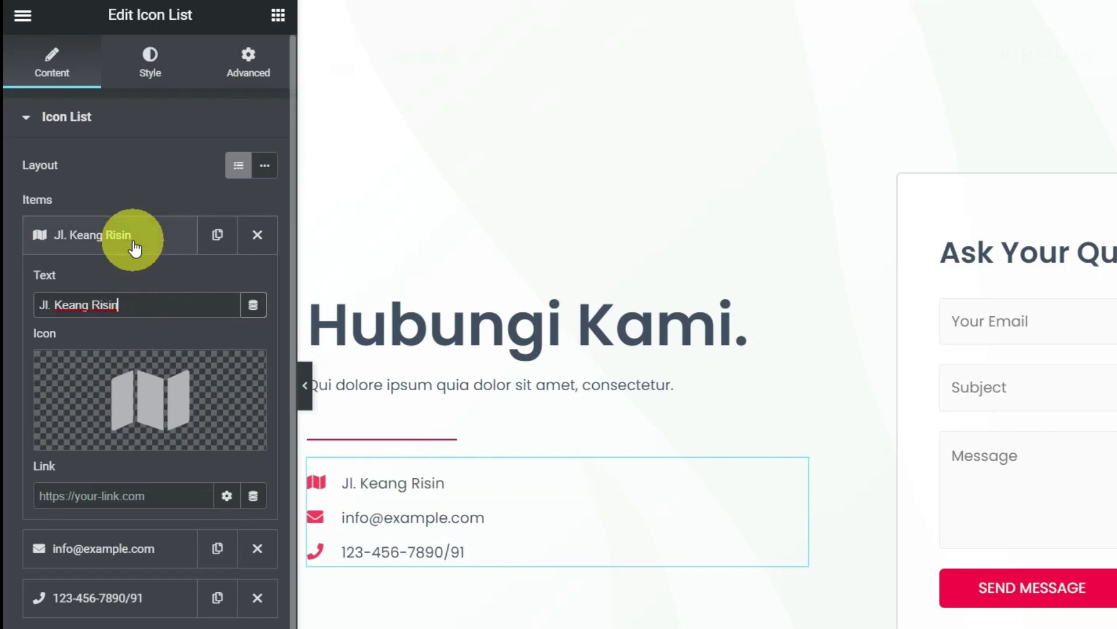
left_click(135, 241)
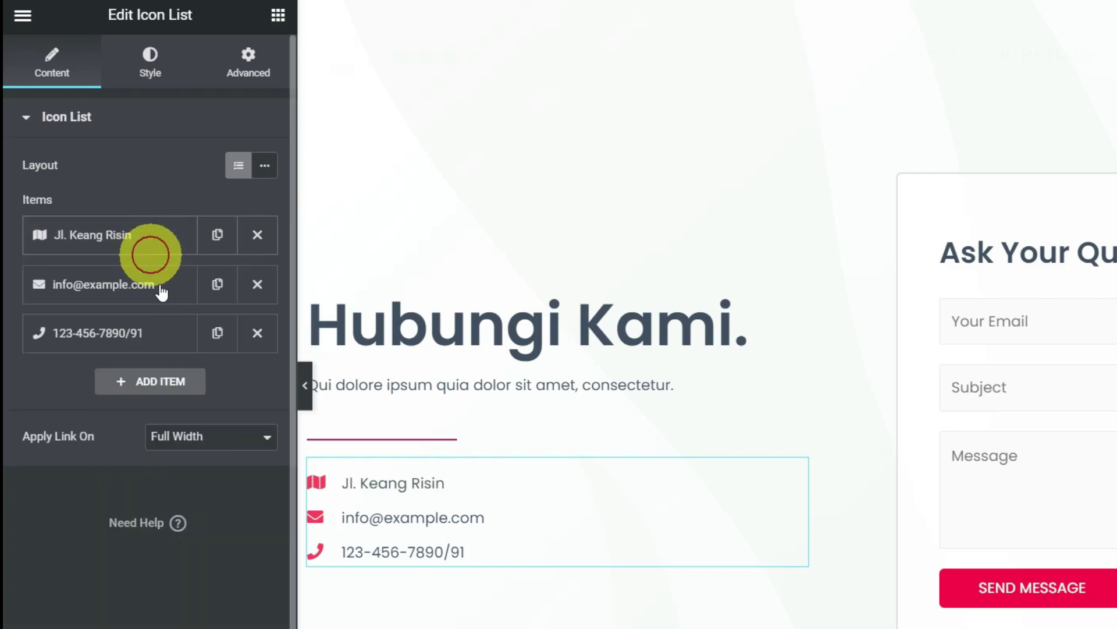
left_click(144, 291)
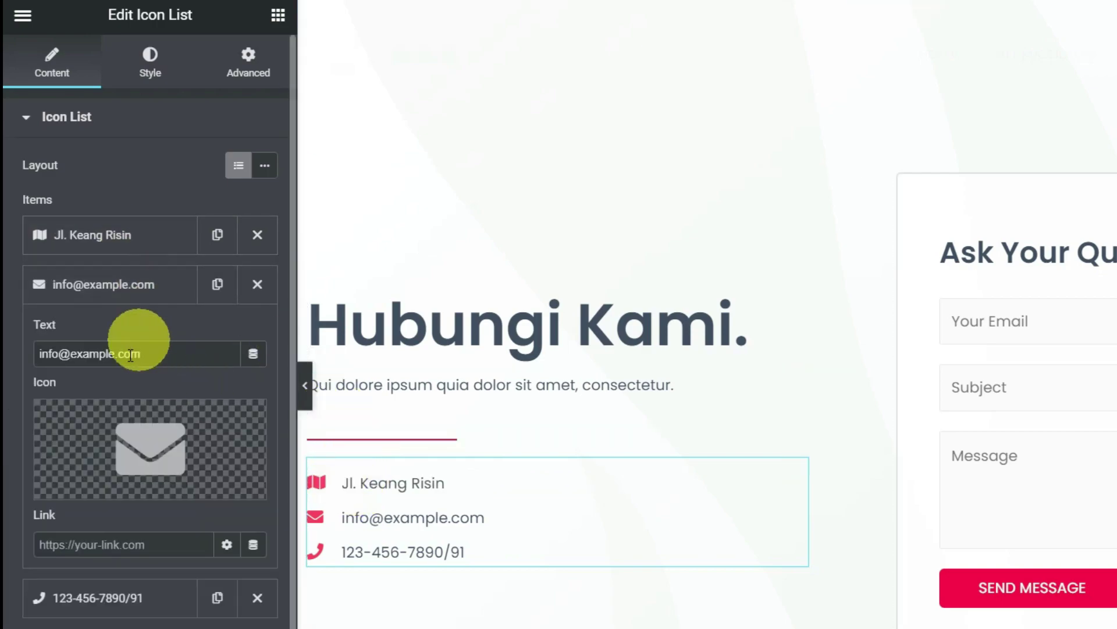
left_click_drag(155, 355, 77, 359)
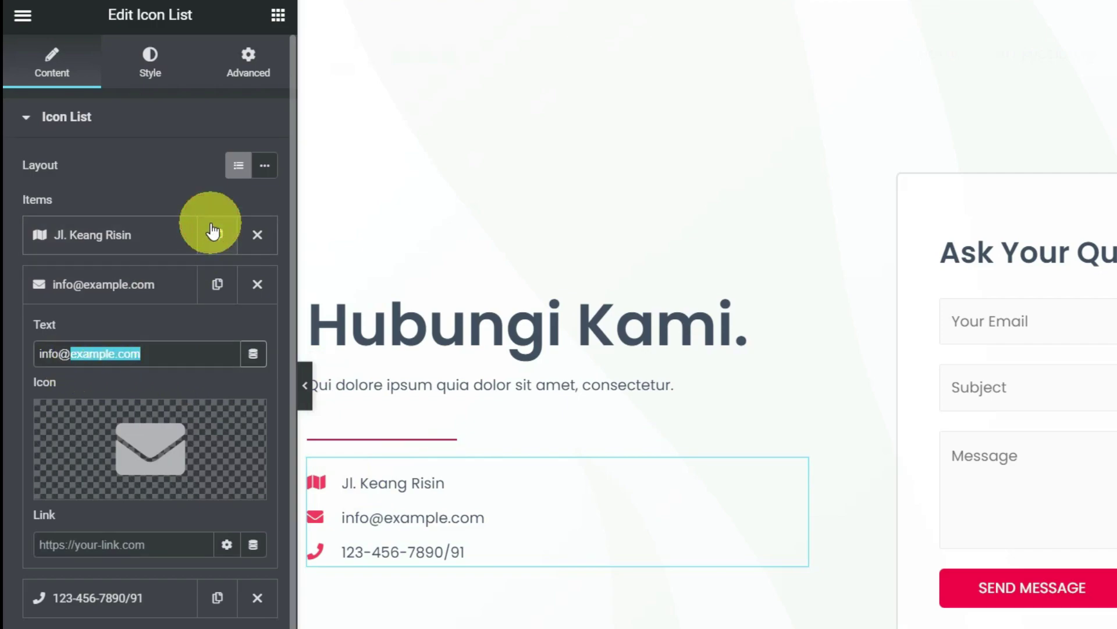
type("isowae")
left_click(158, 284)
left_click(160, 332)
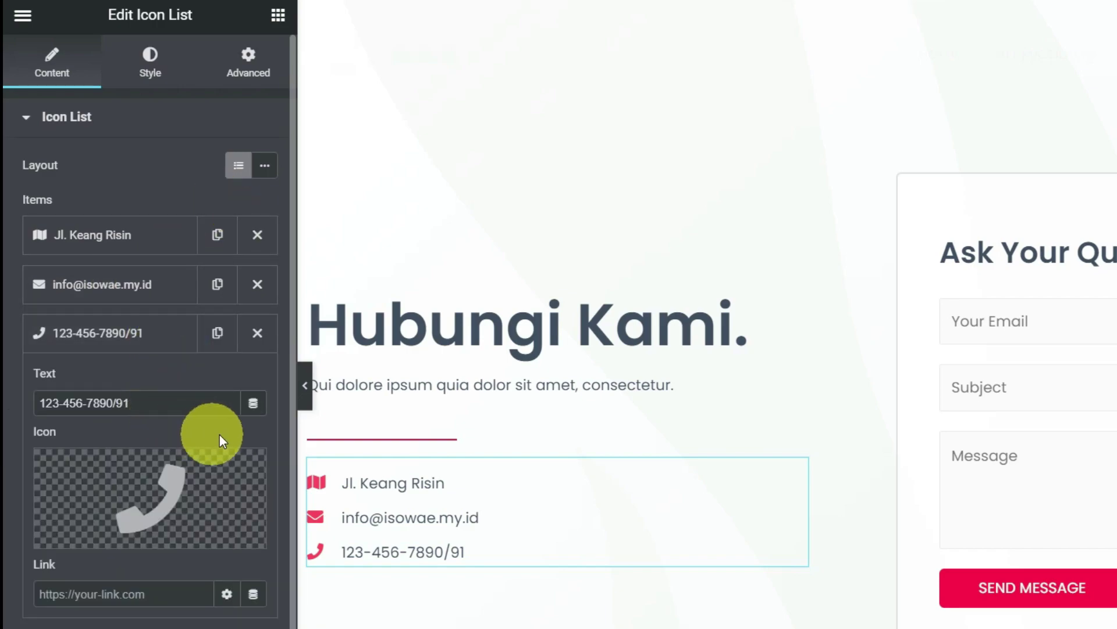
- Retitle Ask Your Queries to 'Kirimkan Pertanyaan', check the embedded form shortcode, and save
left_click(1071, 249)
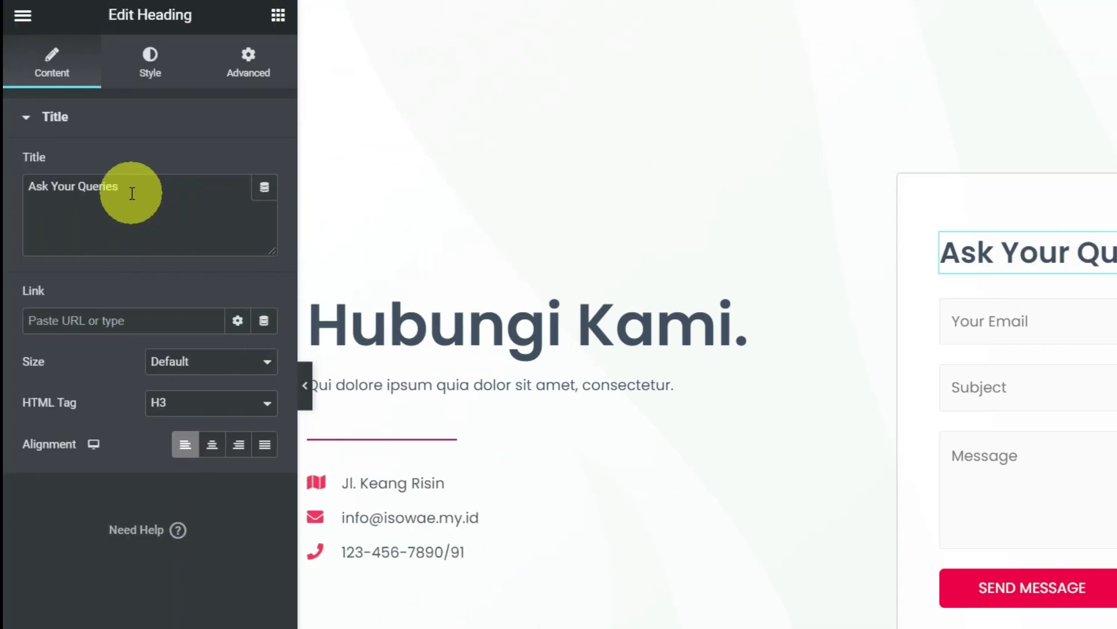
left_click_drag(125, 187, 32, 195)
type("Kirimkan Pertanyaan")
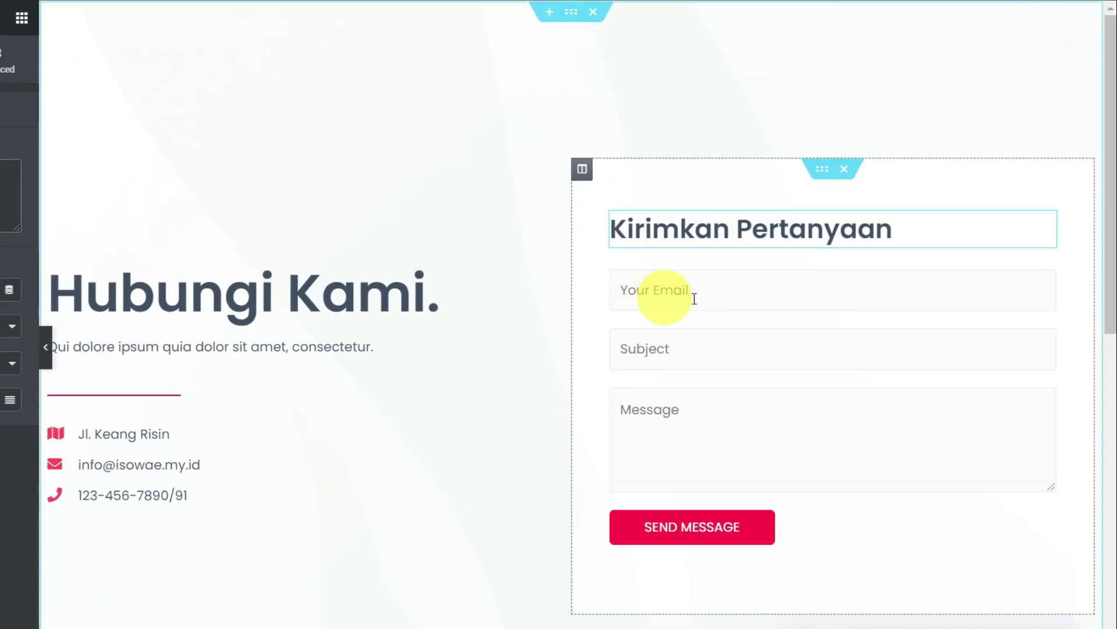
left_click(1085, 327)
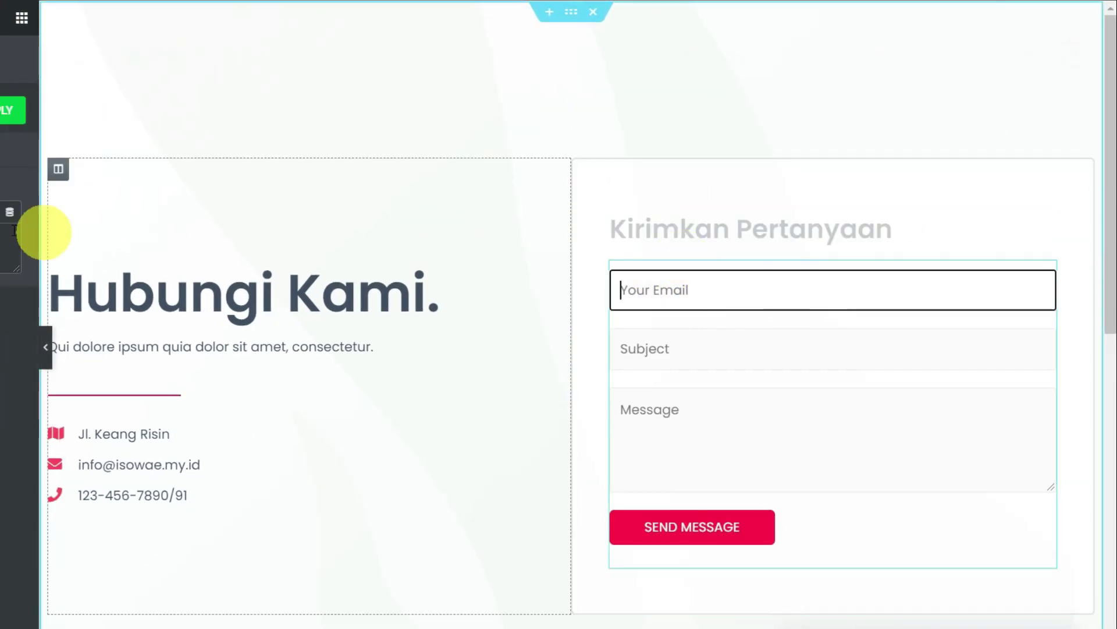
left_click(140, 282)
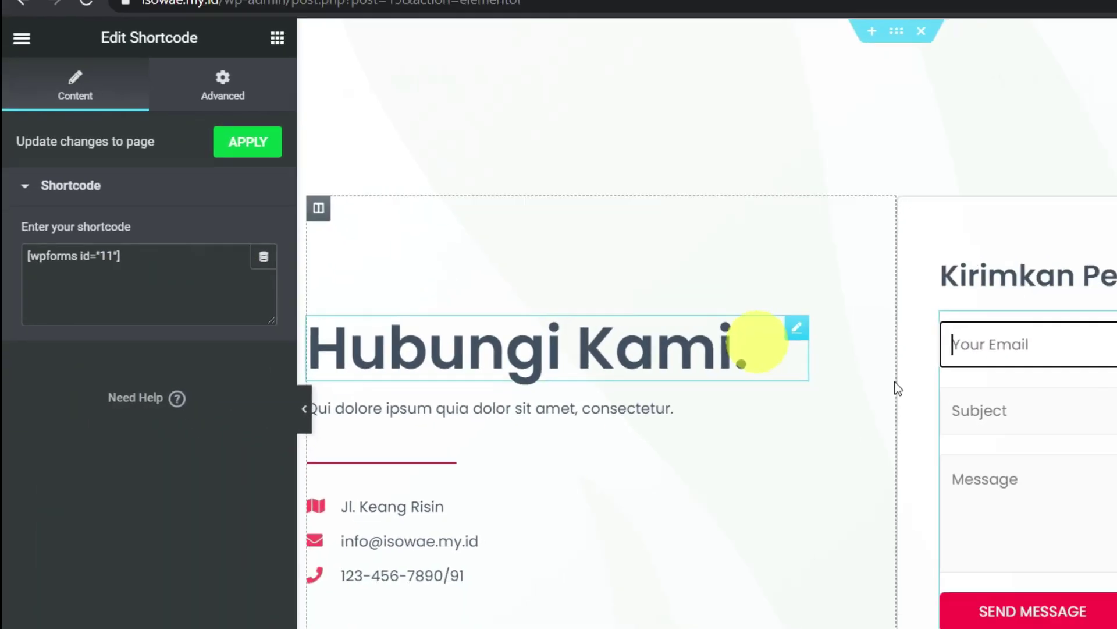
left_click(169, 614)
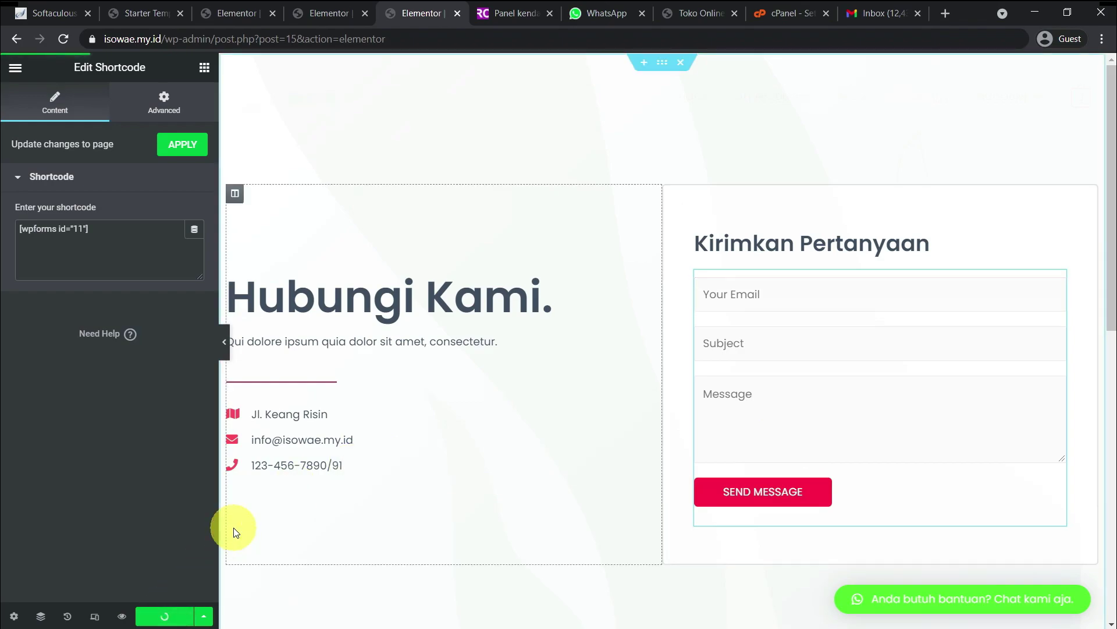
- Preview the Contact page, then open the Contact Form from WPForms' All Forms list
left_click(122, 615)
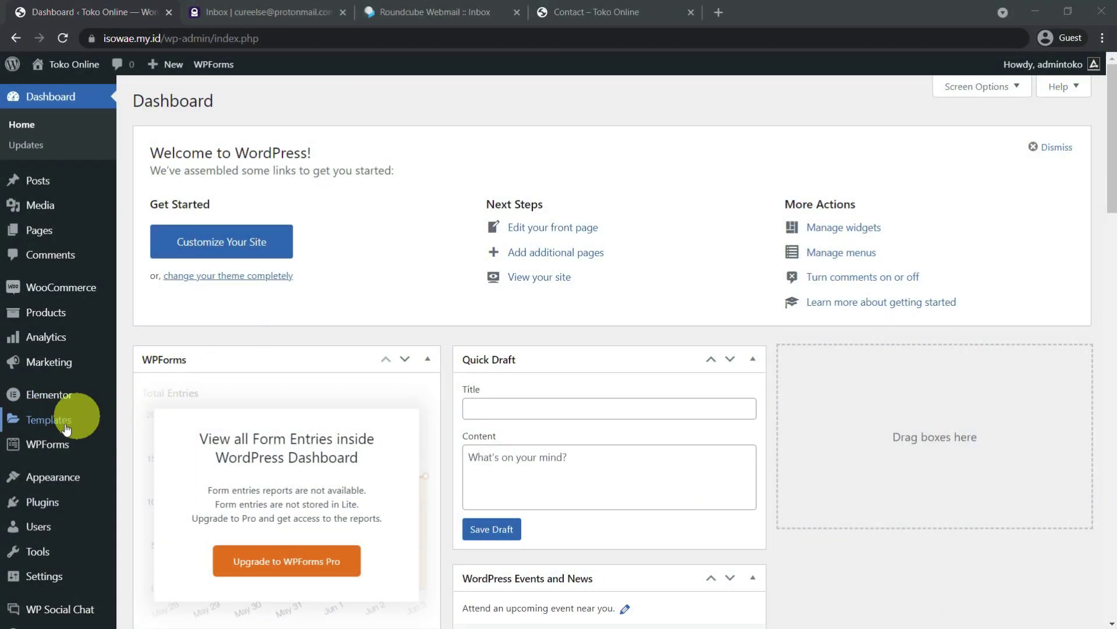
mouse_move(49, 509)
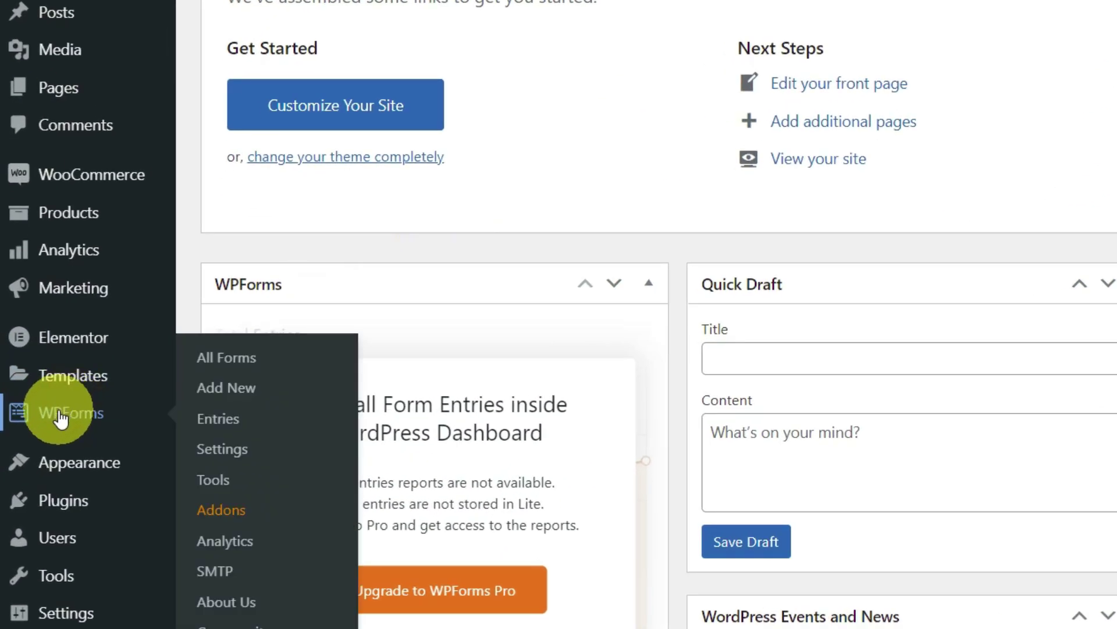
left_click(253, 359)
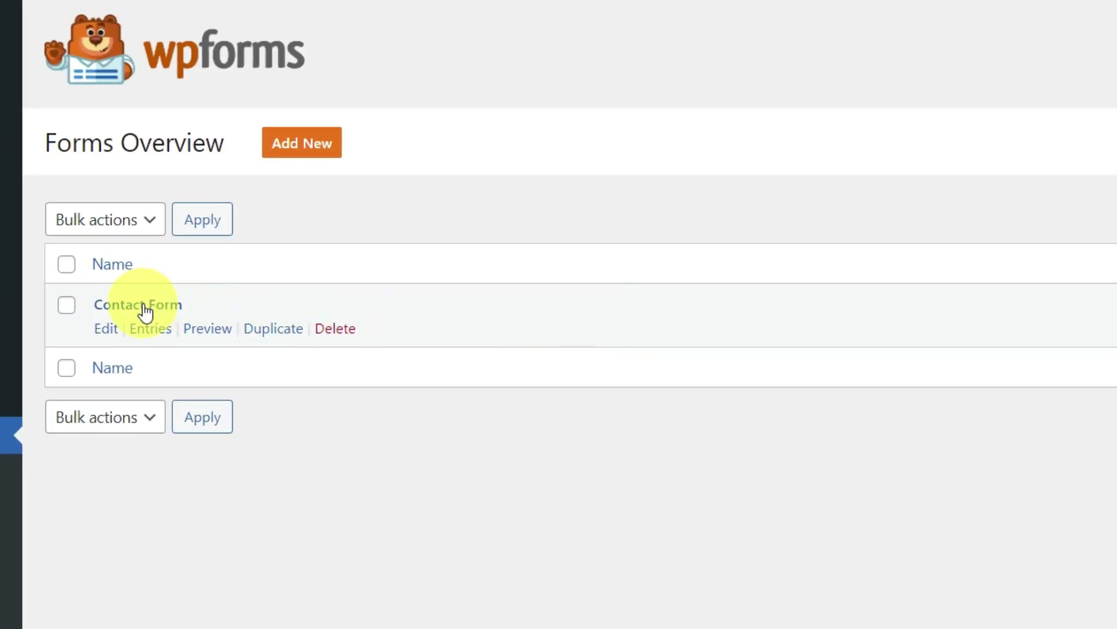
left_click(146, 312)
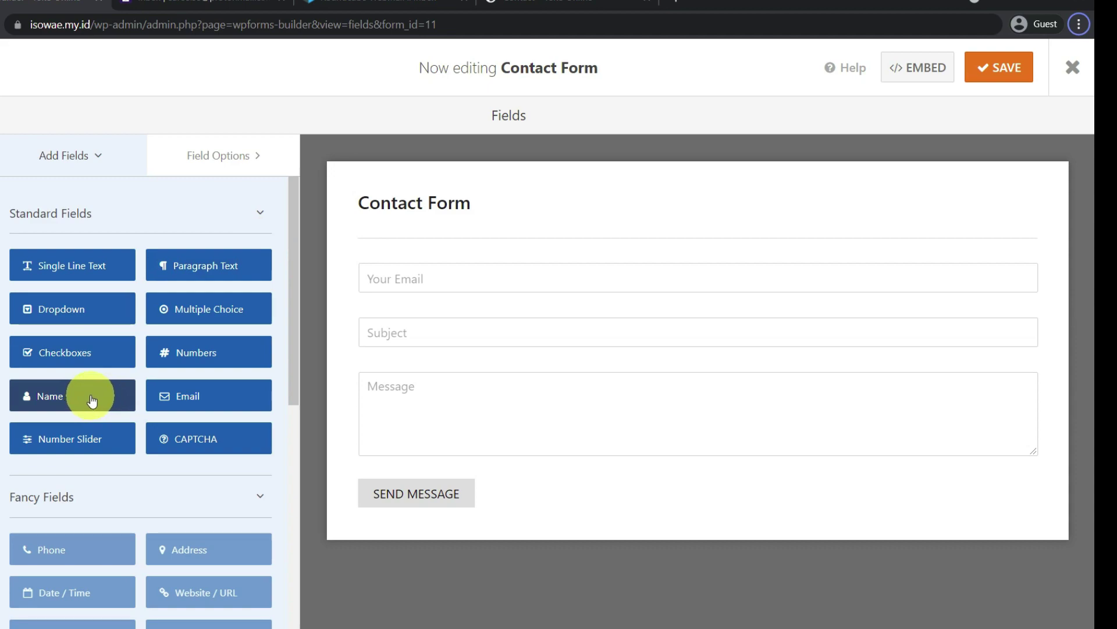
- Add a Simple-format Nama field with placeholder 'Nama Lengkap Anda' and its label hidden
left_click_drag(164, 390, 439, 269)
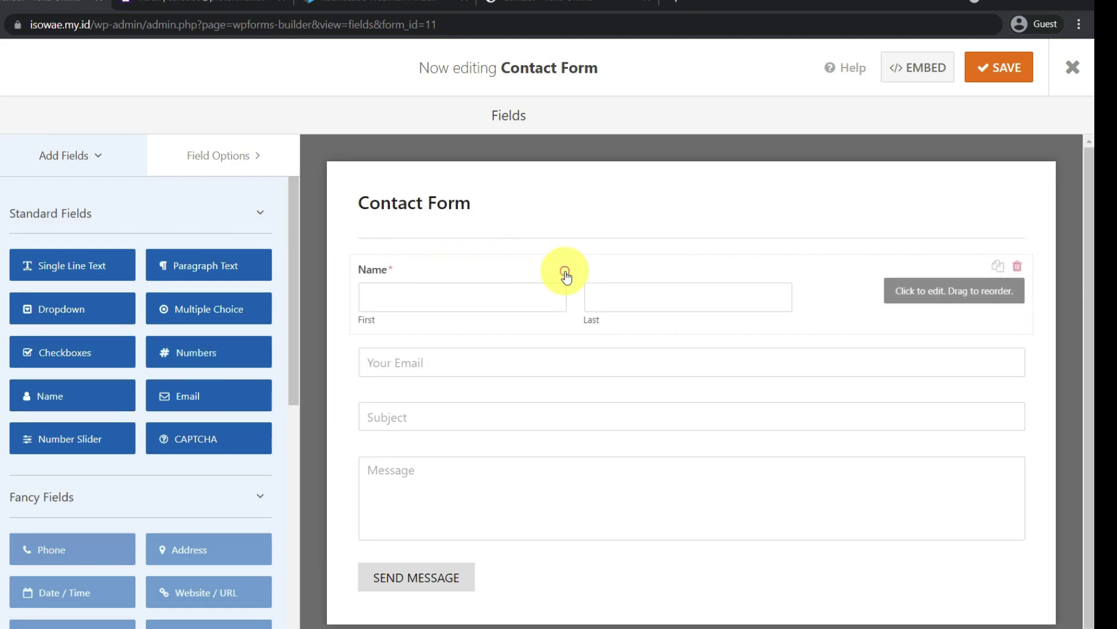
left_click(567, 277)
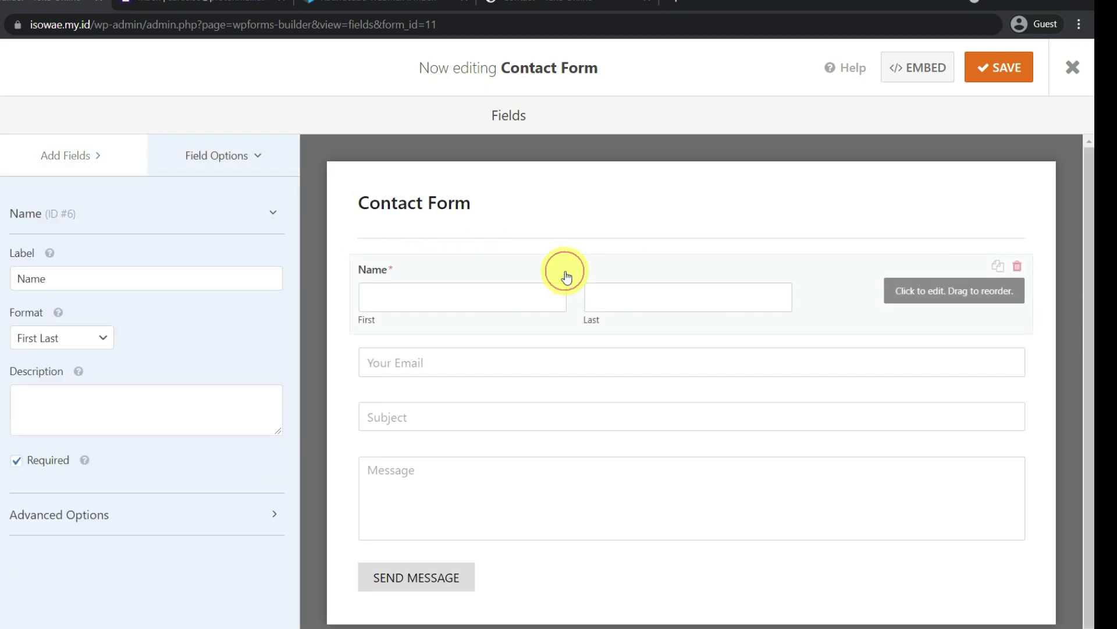
left_click(51, 279)
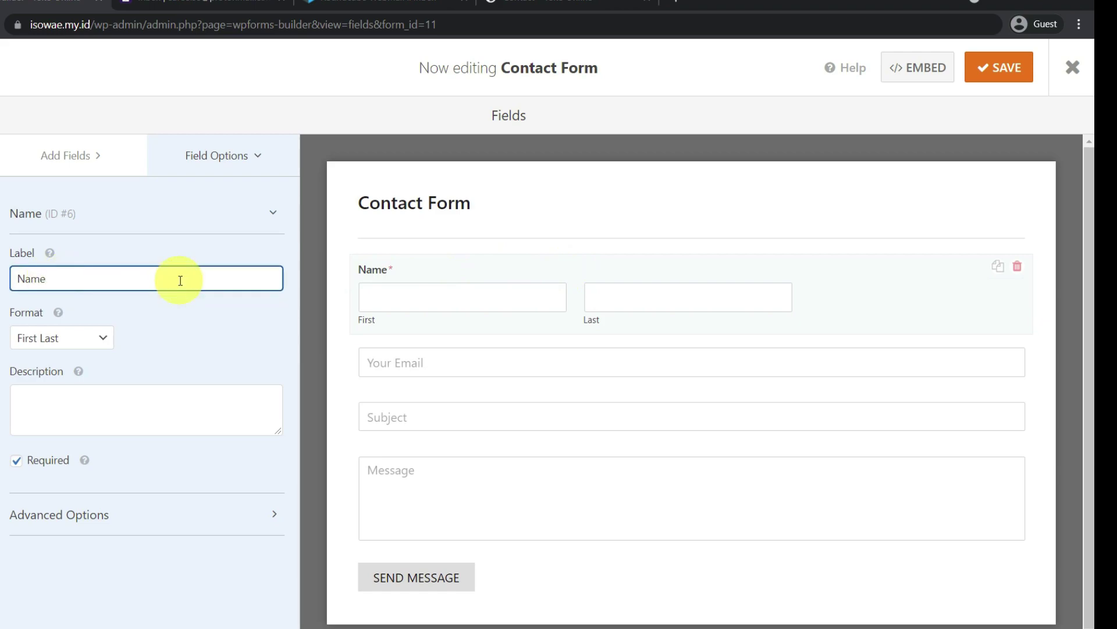
left_click(103, 339)
left_click(83, 359)
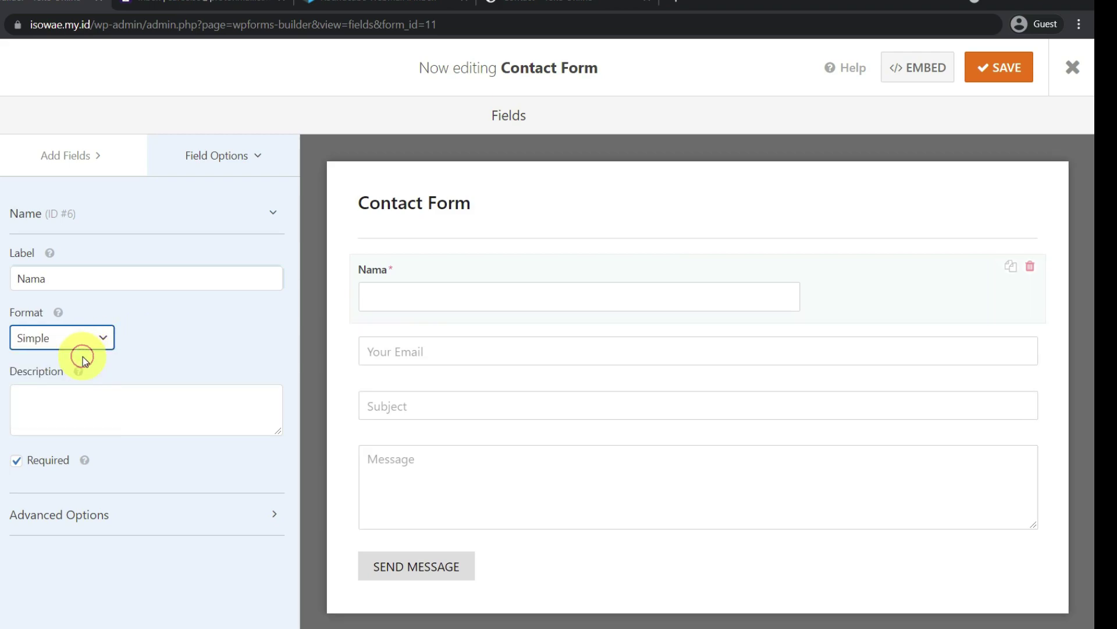
left_click(173, 510)
scroll(199, 506, "down", 3)
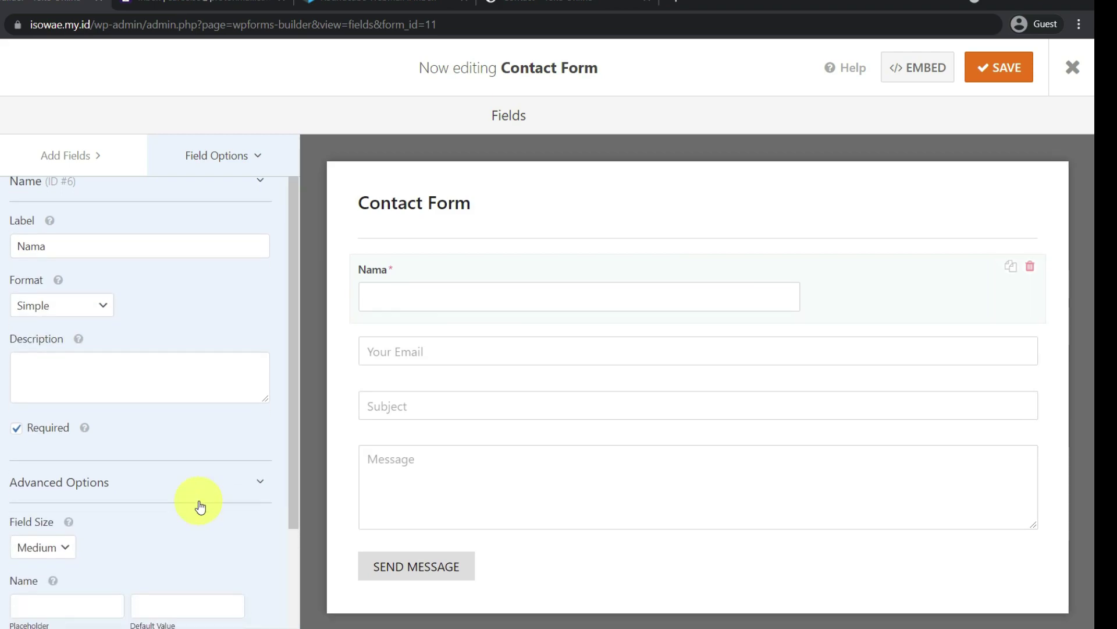
left_click(95, 458)
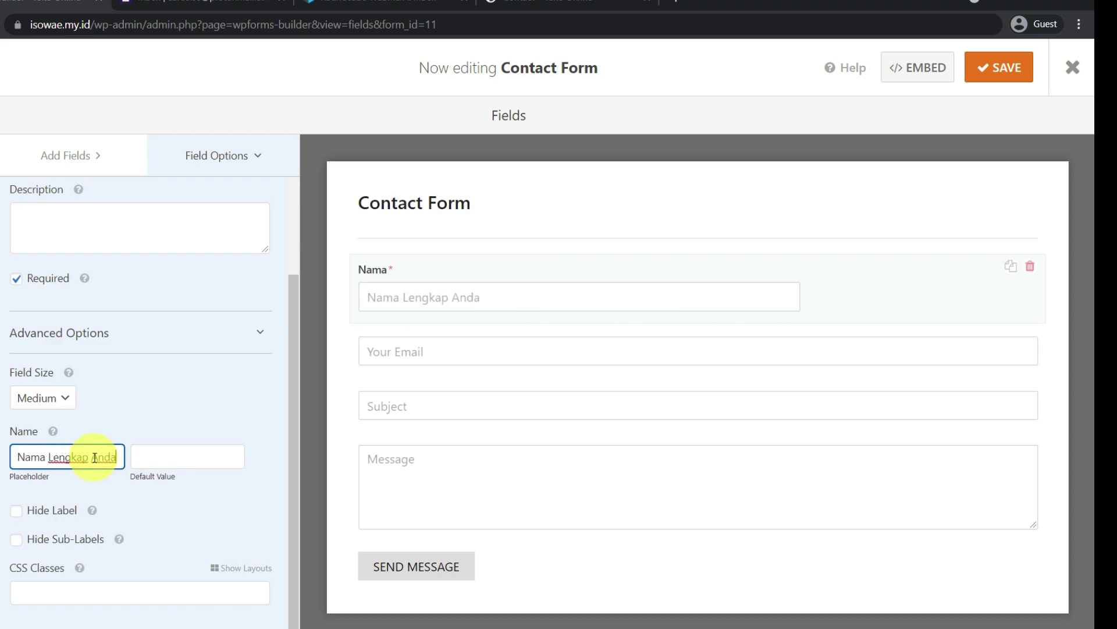
left_click(16, 513)
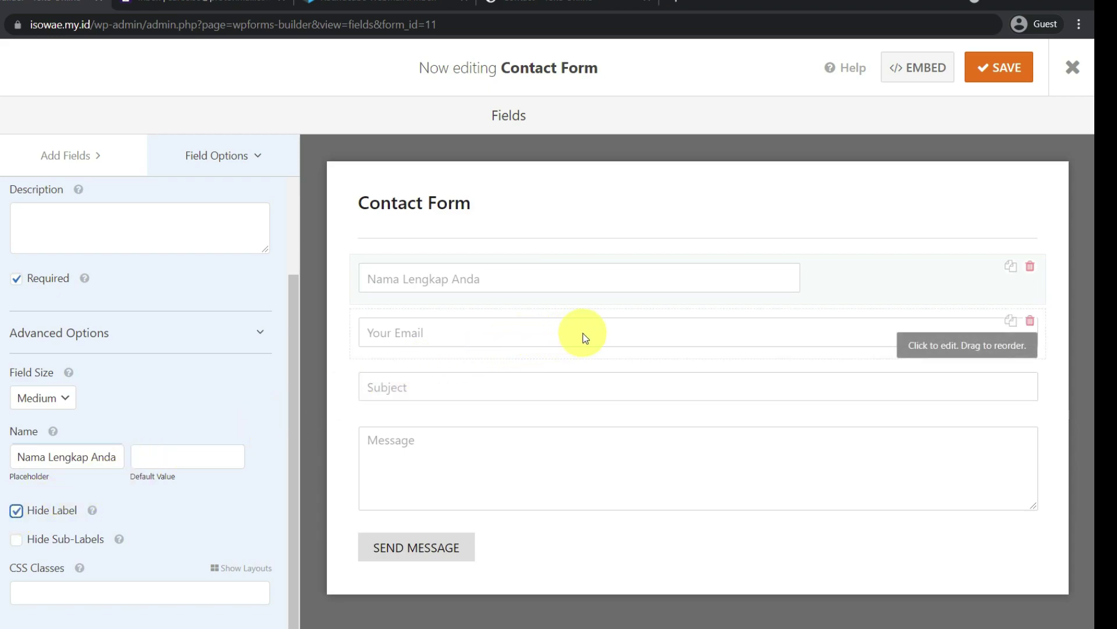
left_click(584, 336)
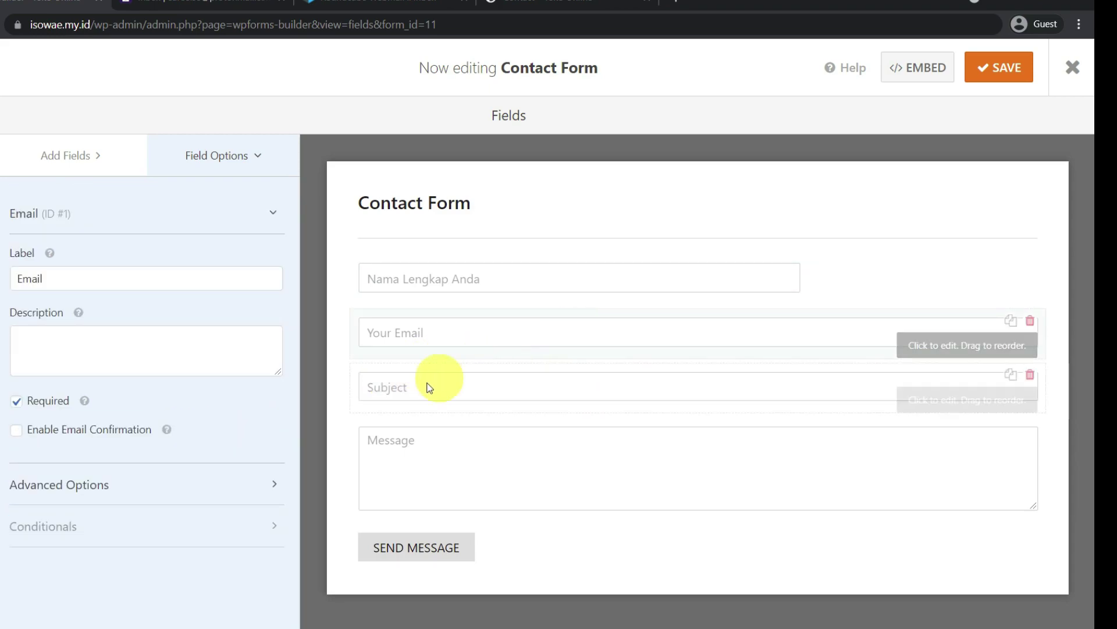
- Set the email field's placeholder to 'Alamat Email Anda'
left_click(210, 485)
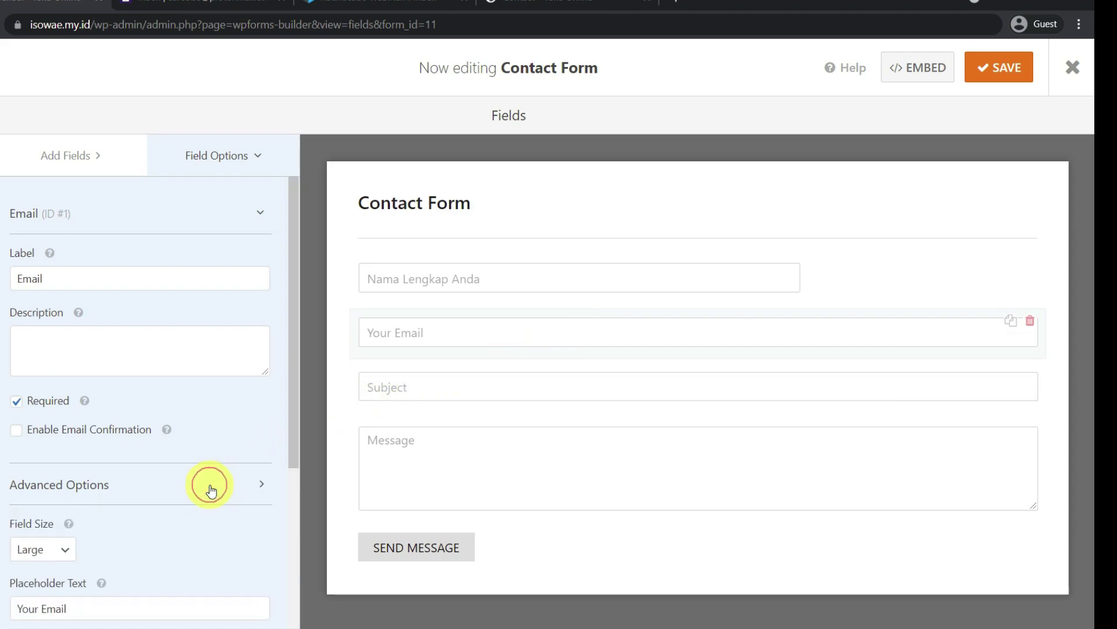
scroll(210, 490, "down", 4)
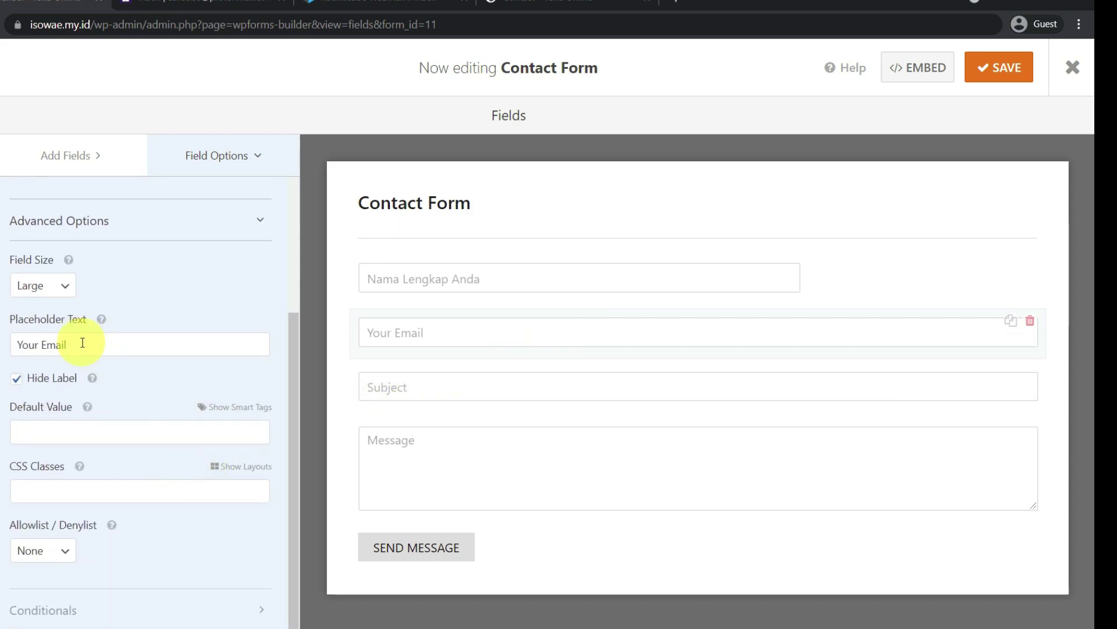
left_click_drag(82, 342, 19, 343)
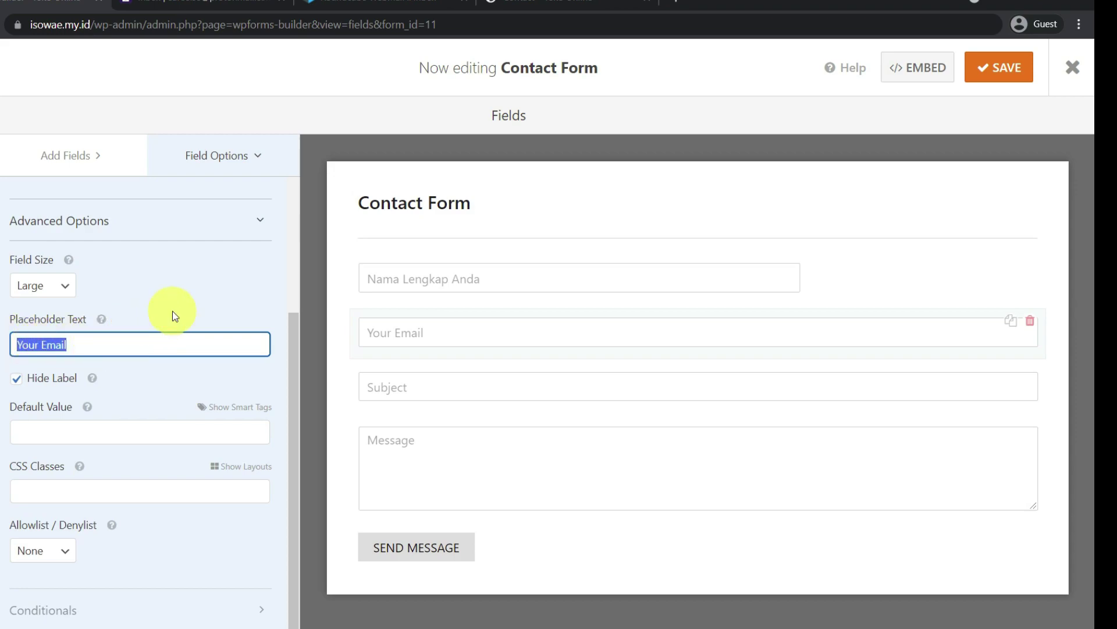
type("Alamat Email Anda")
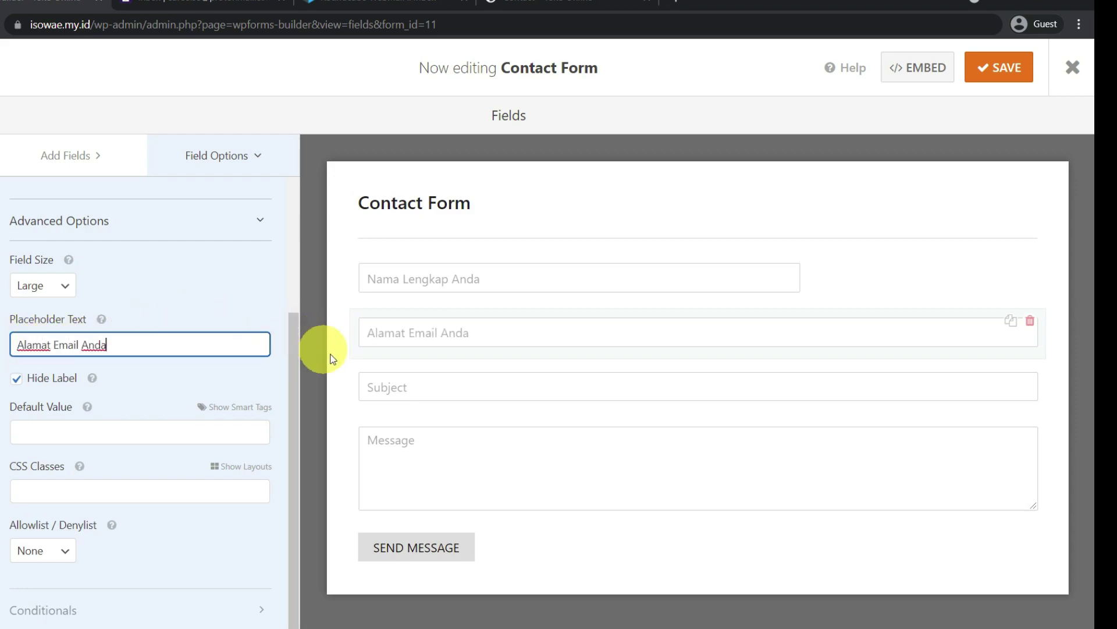
- Rename the Subject field to 'Subjek' and set its placeholder to 'Subjek'
left_click(534, 393)
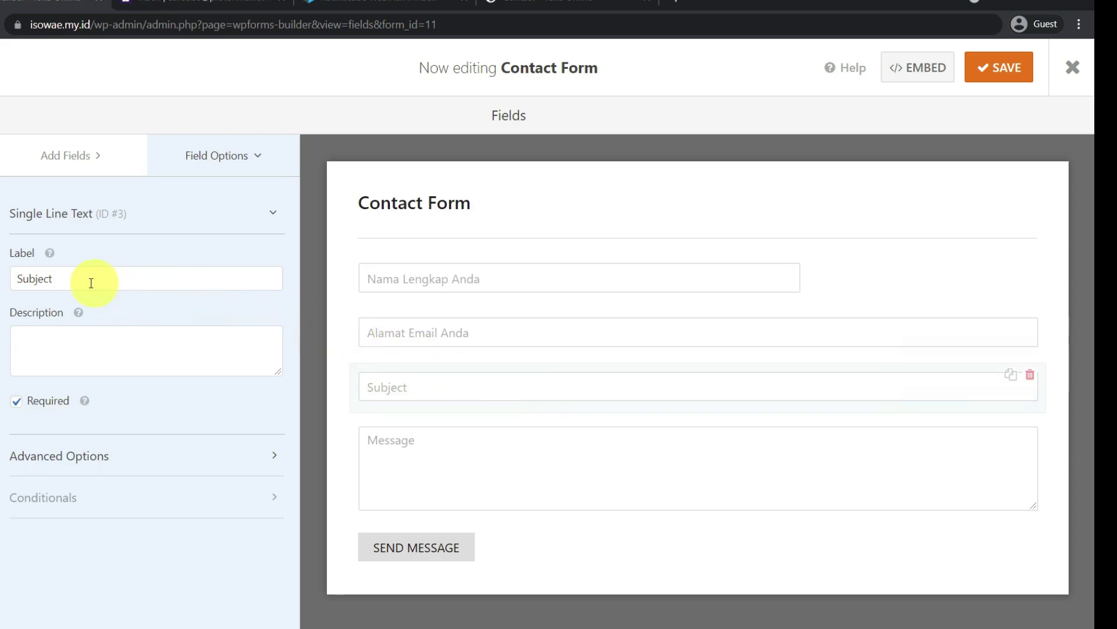
left_click_drag(77, 280, 20, 277)
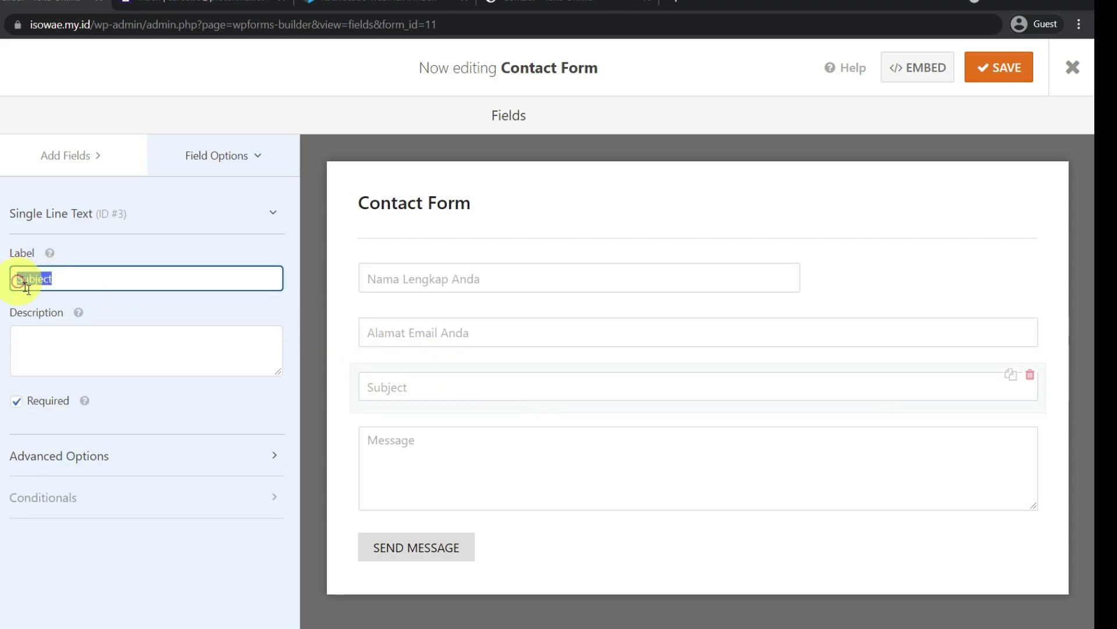
type("Sub")
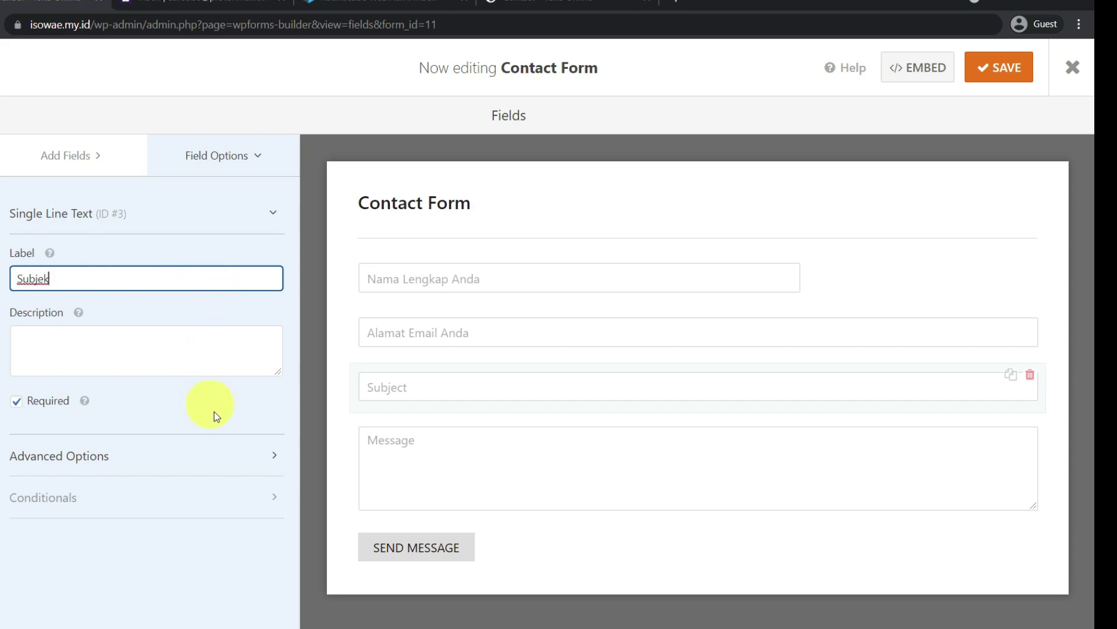
left_click(232, 461)
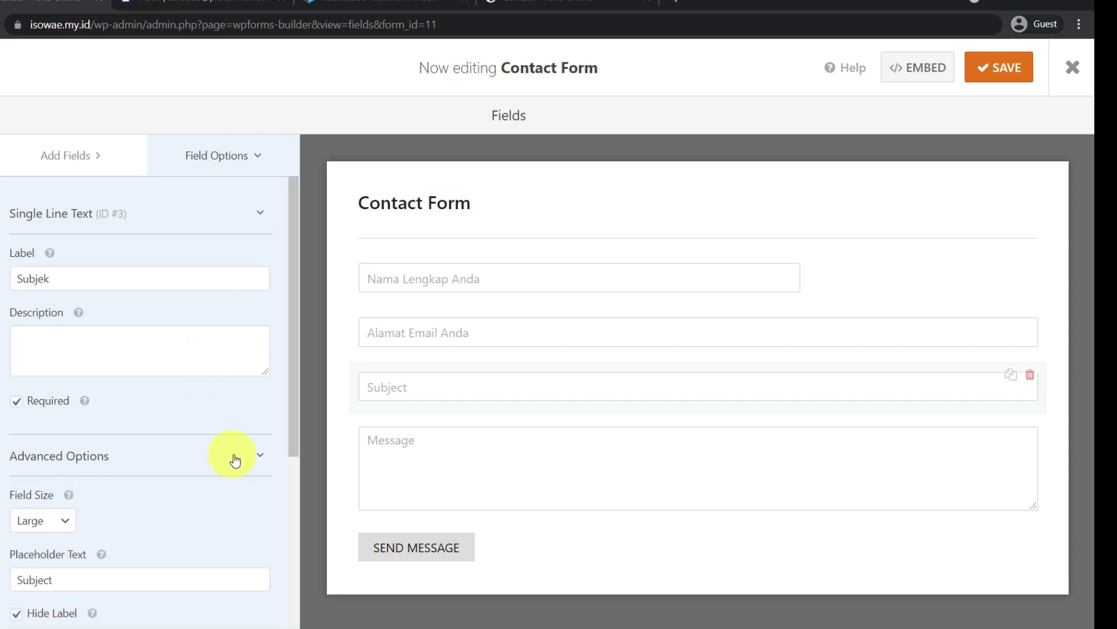
scroll(232, 454, "down", 5)
left_click_drag(68, 286, 12, 288)
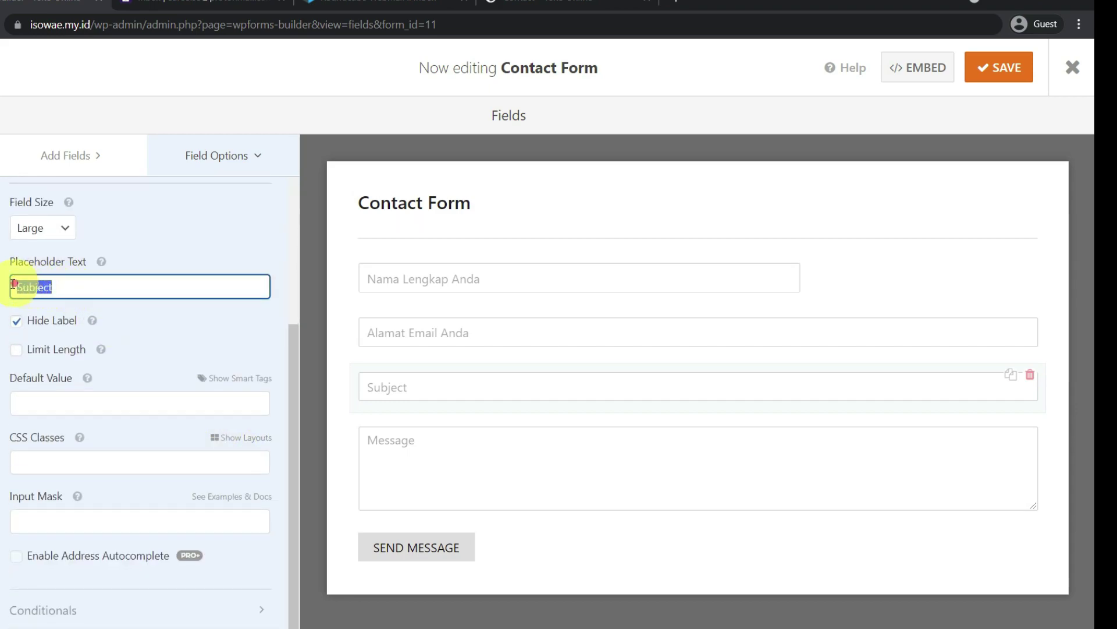
type("S")
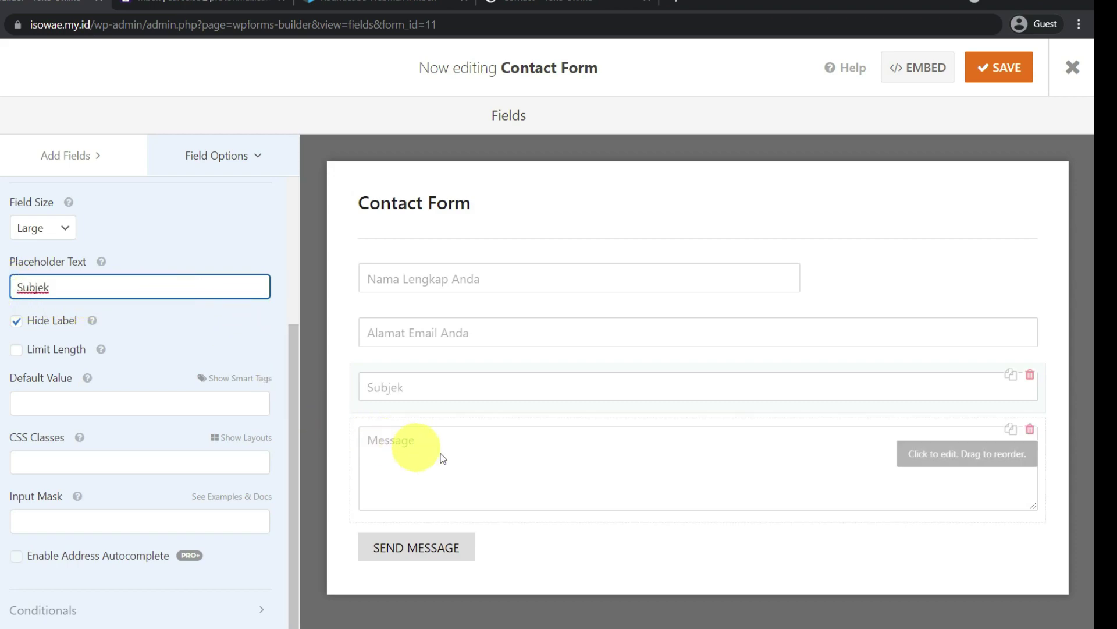
- Change the Message field's label and placeholder to 'Pesan'
left_click(497, 455)
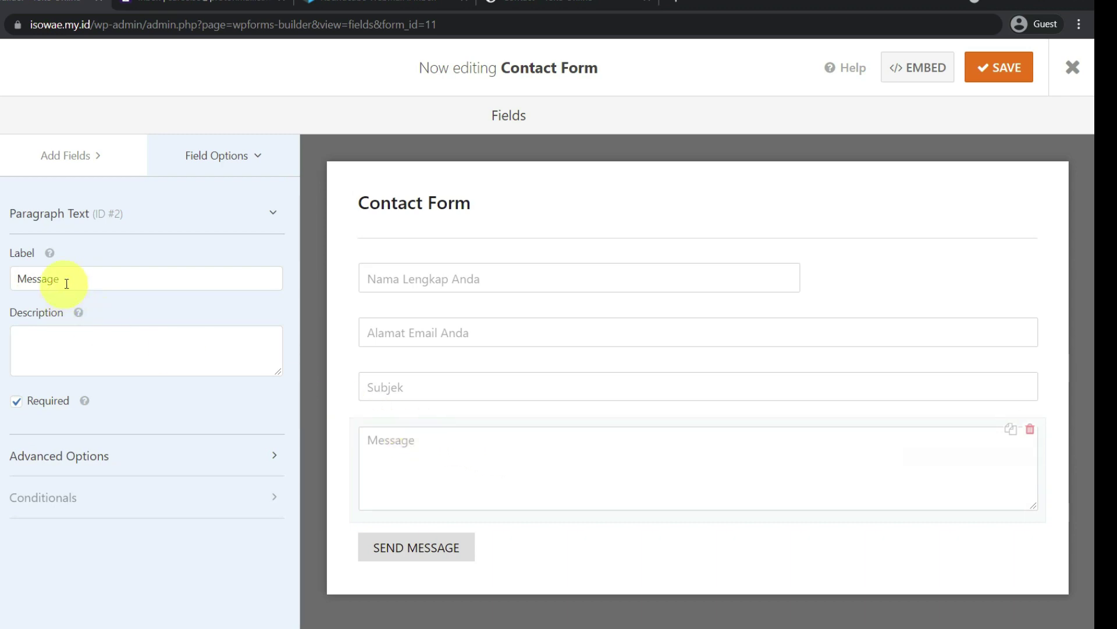
left_click_drag(69, 280, 13, 279)
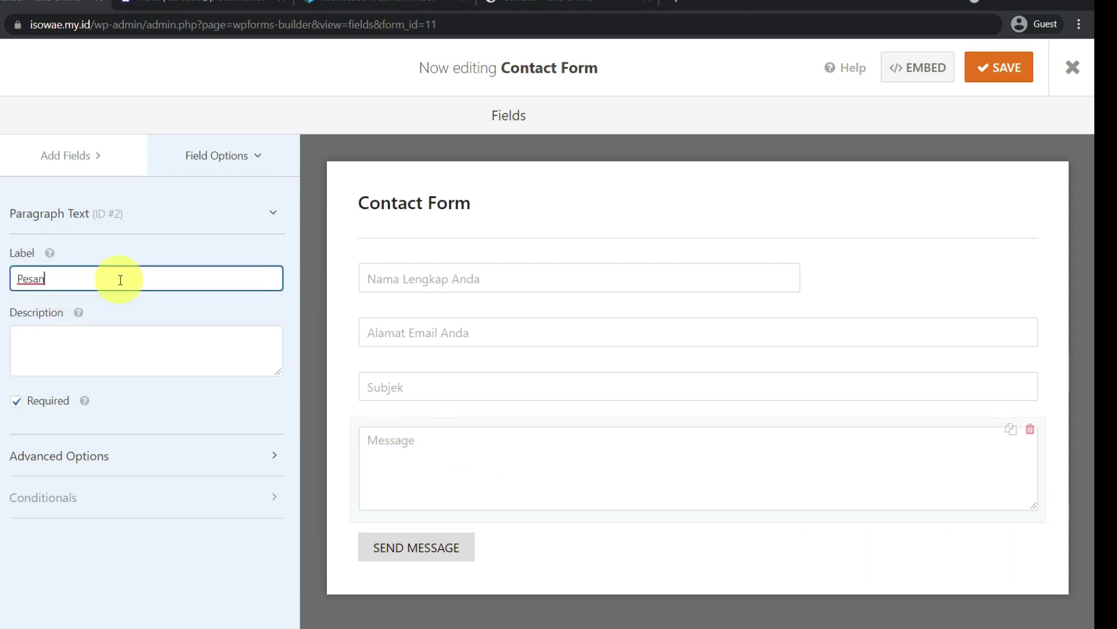
left_click(221, 460)
scroll(220, 456, "down", 4)
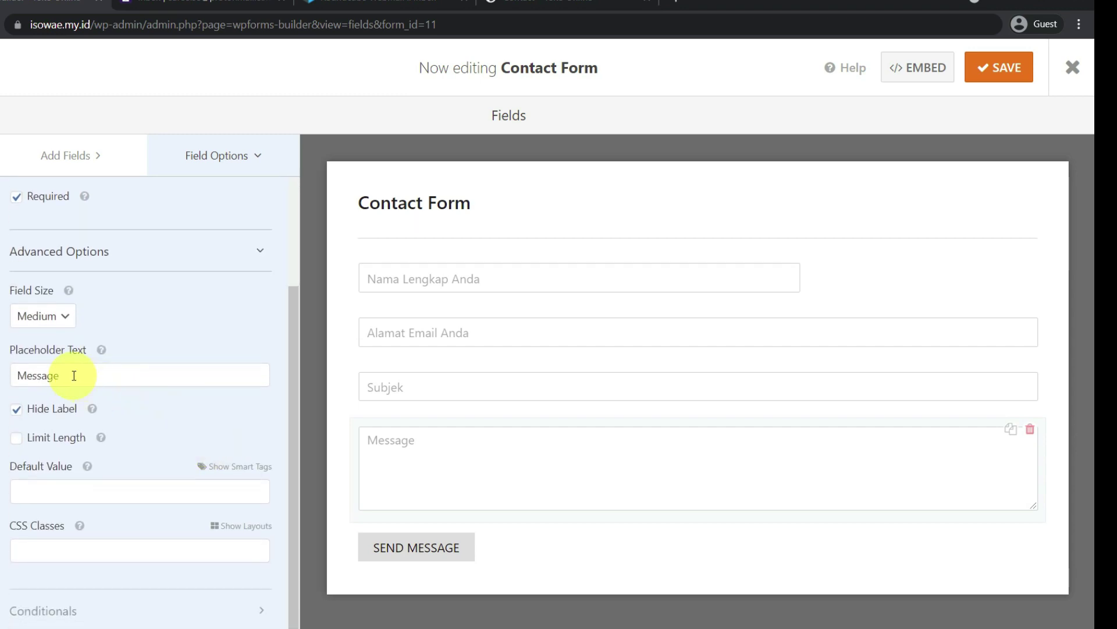
left_click_drag(74, 375, 15, 375)
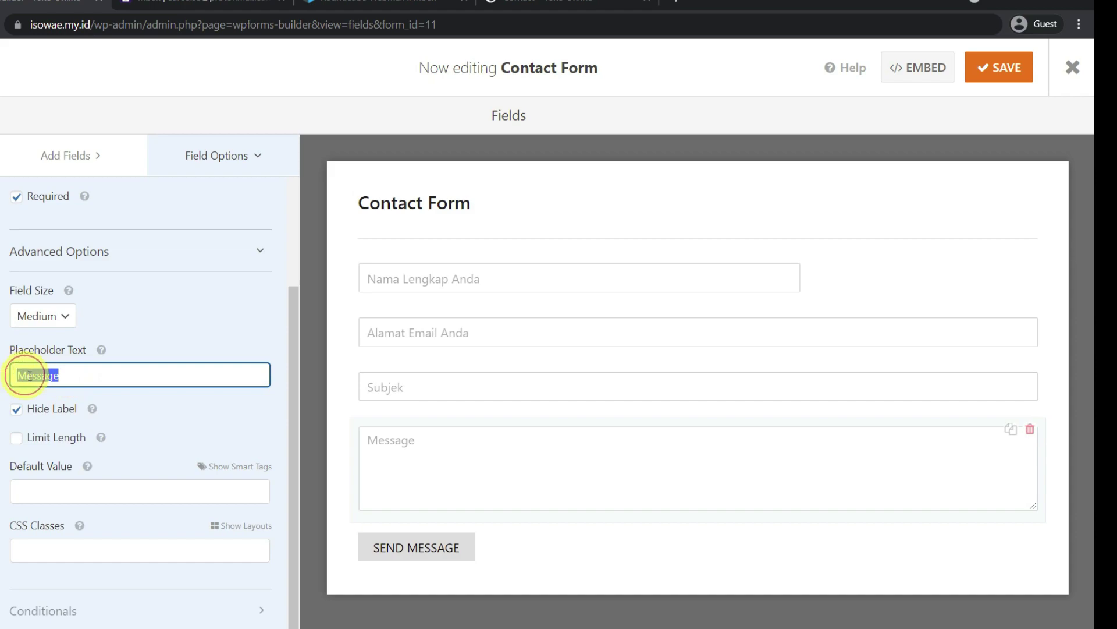
- Set the Message field placeholder to 'Pesan' and the form's submit button text to 'KIRIM PESAN'
type("Pesan")
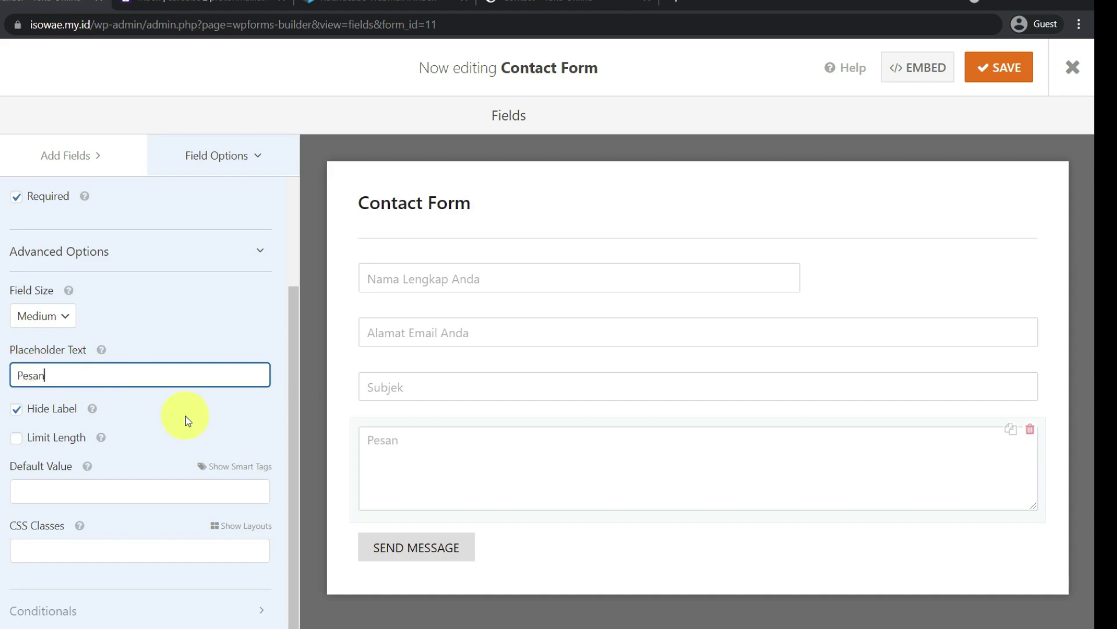
left_click(421, 545)
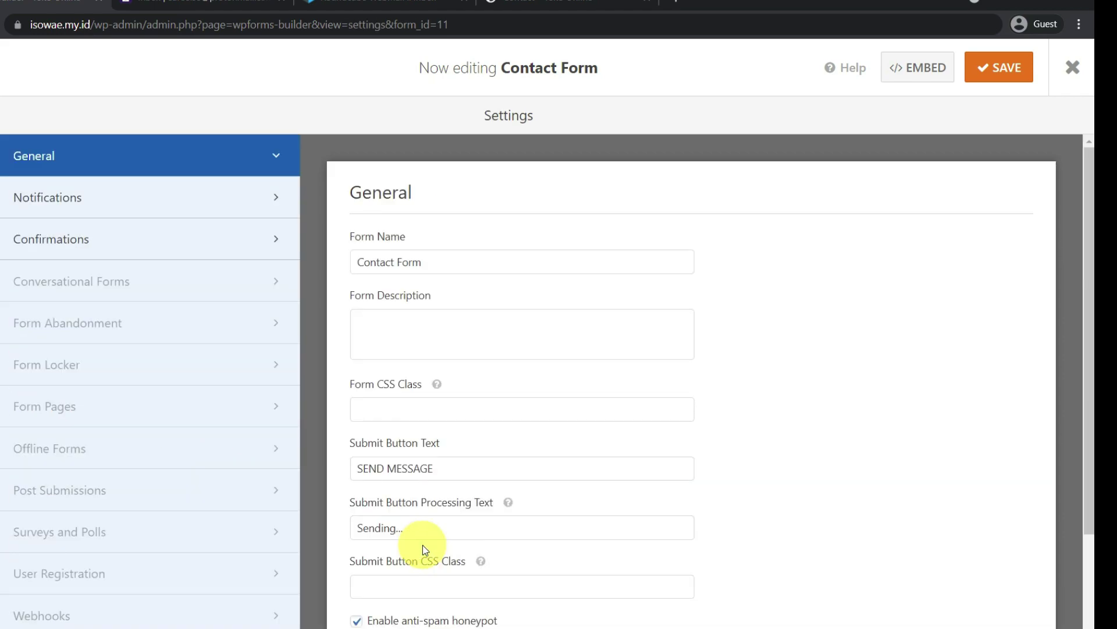
scroll(457, 483, "down", 1)
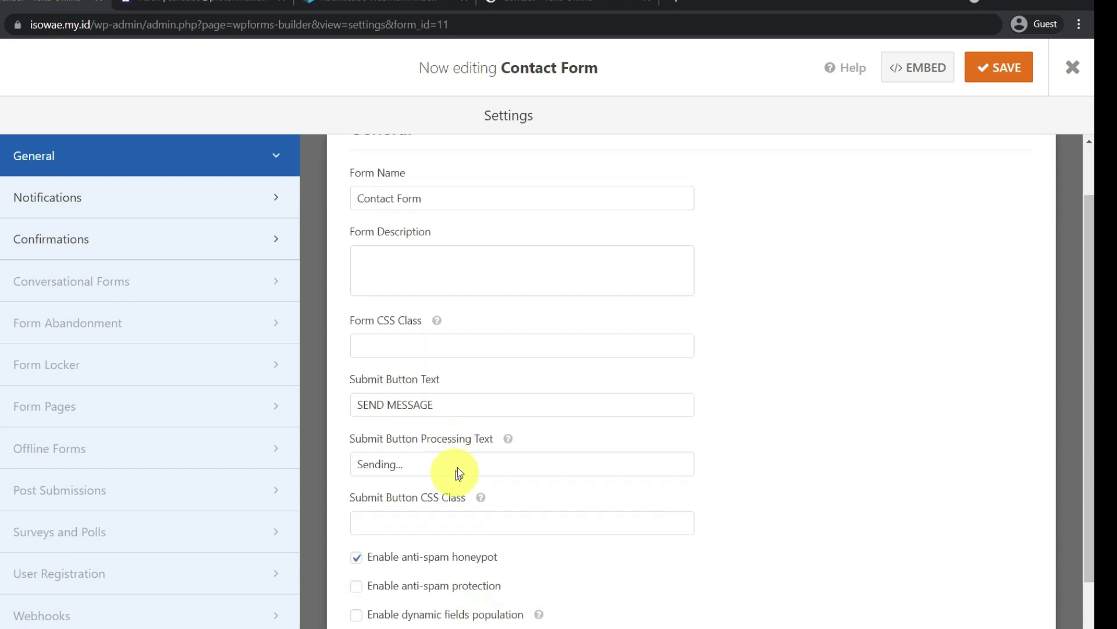
left_click_drag(453, 392, 358, 396)
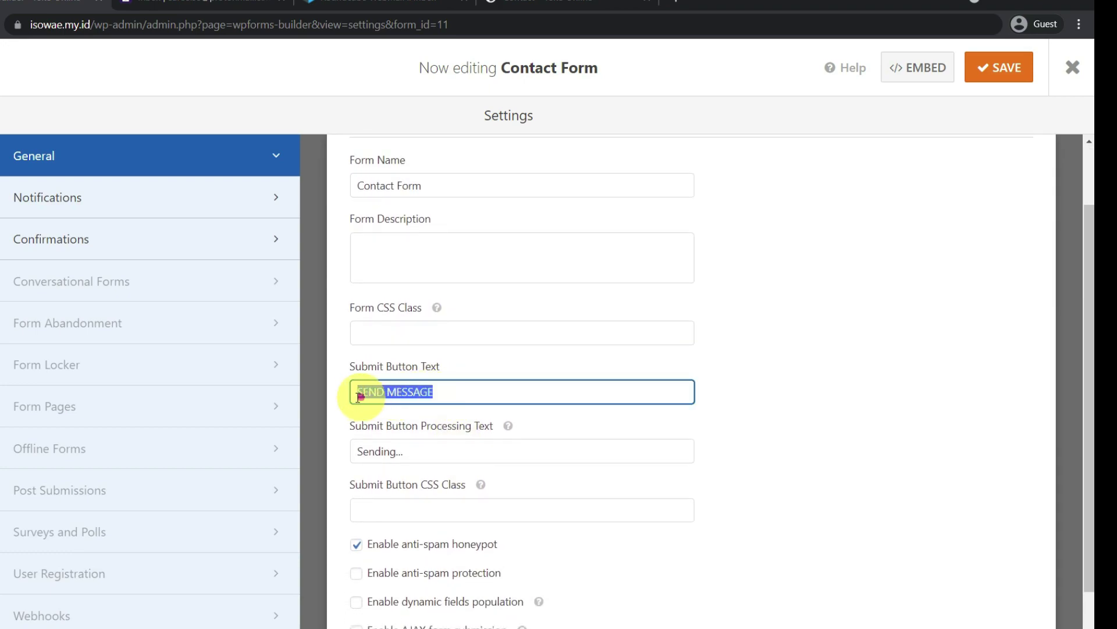
type("KIRIM PESAN")
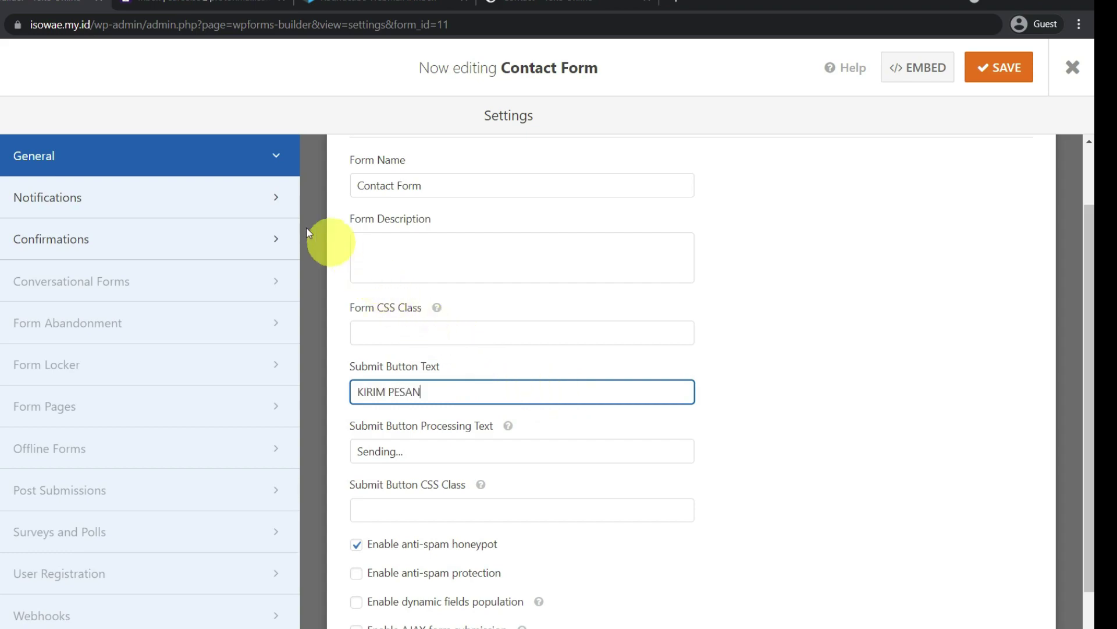
left_click(212, 208)
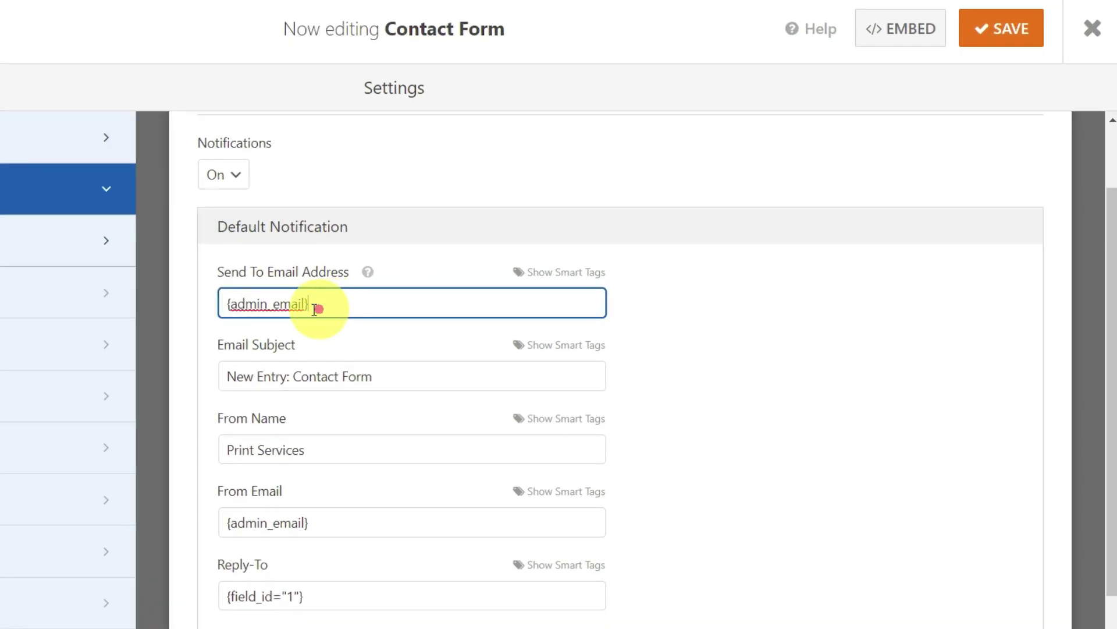
- Send notifications to the store's info address, with subject 'Ada Pesan Dari' followed by the Nama field tag
left_click_drag(454, 292, 370, 289)
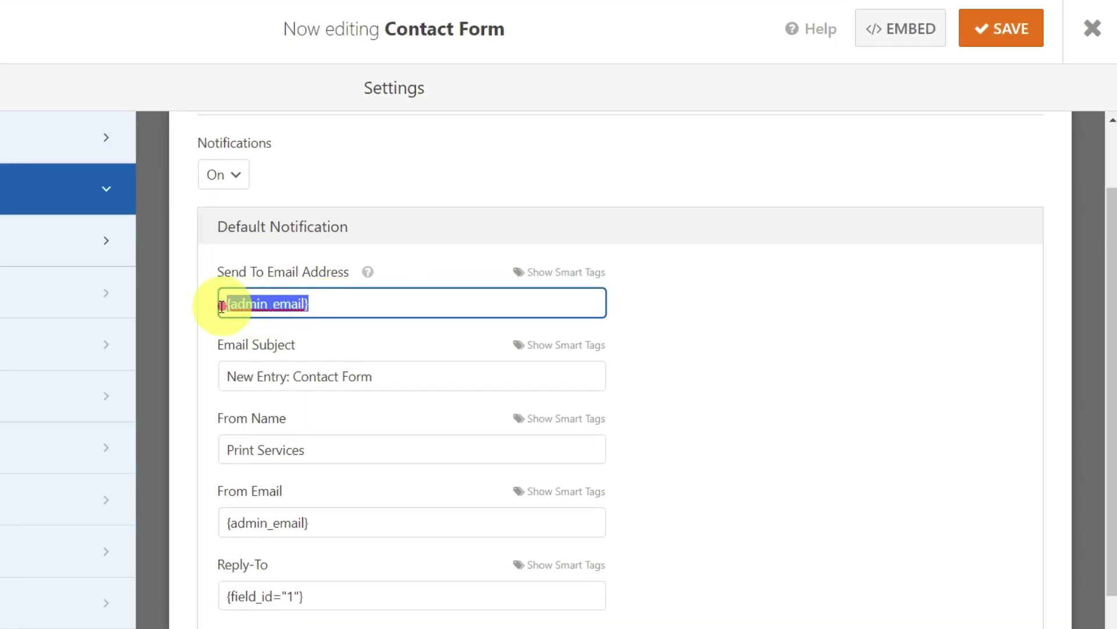
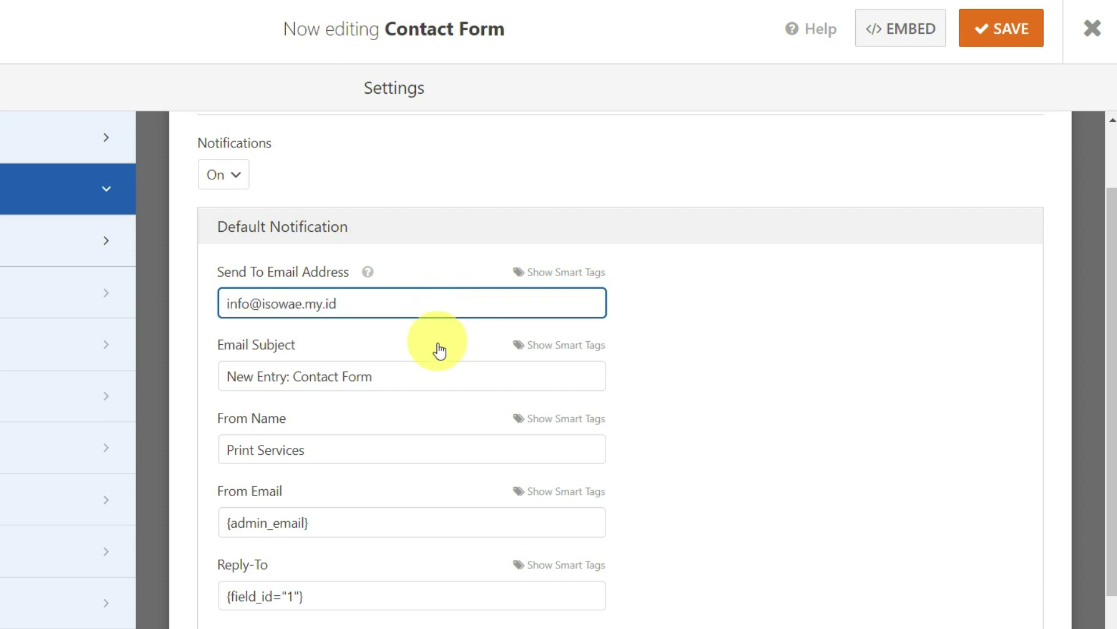
left_click_drag(403, 377, 224, 376)
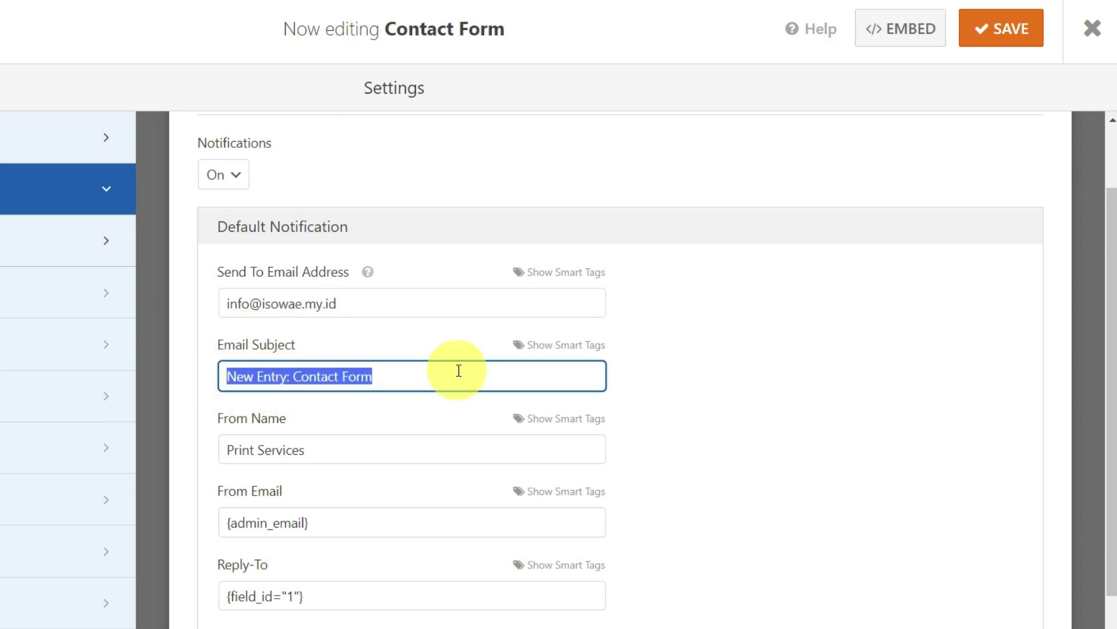
key("BackSpace")
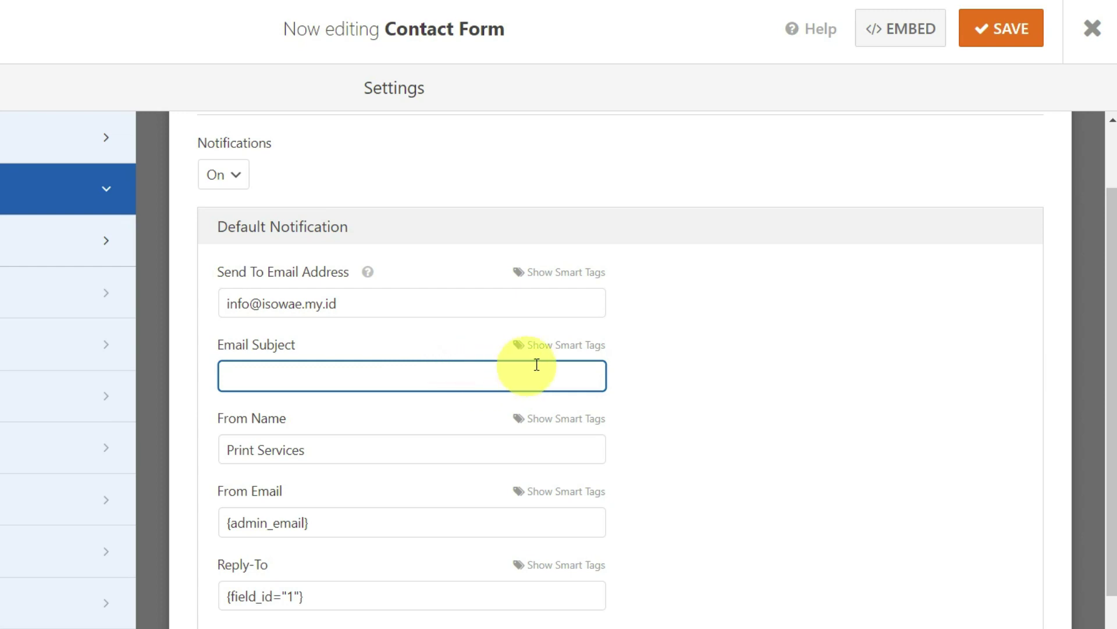
left_click(579, 347)
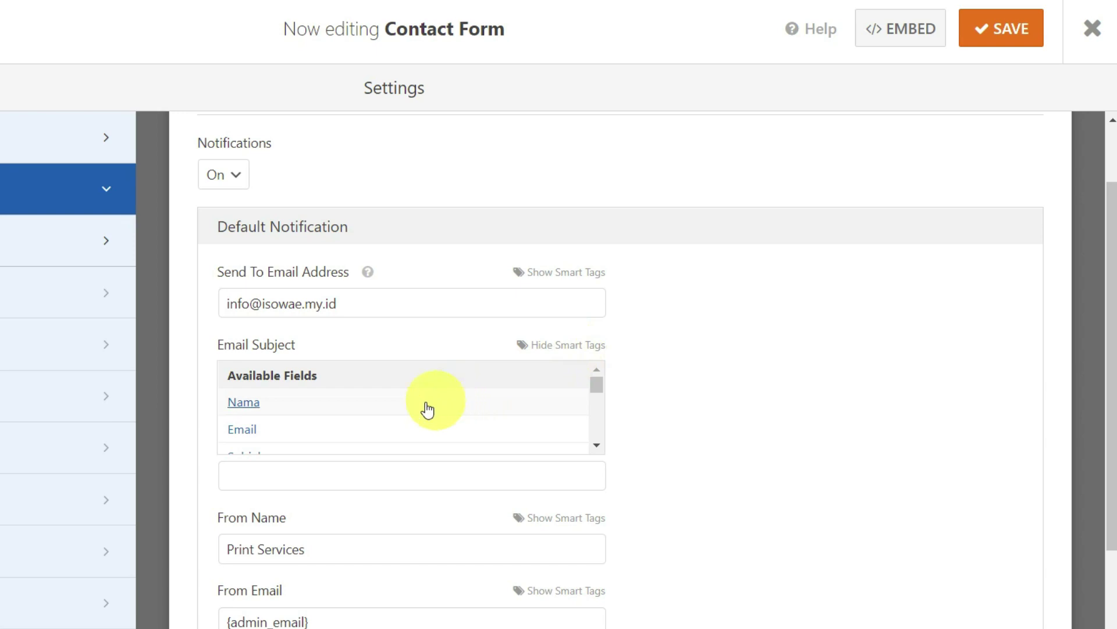
left_click(401, 403)
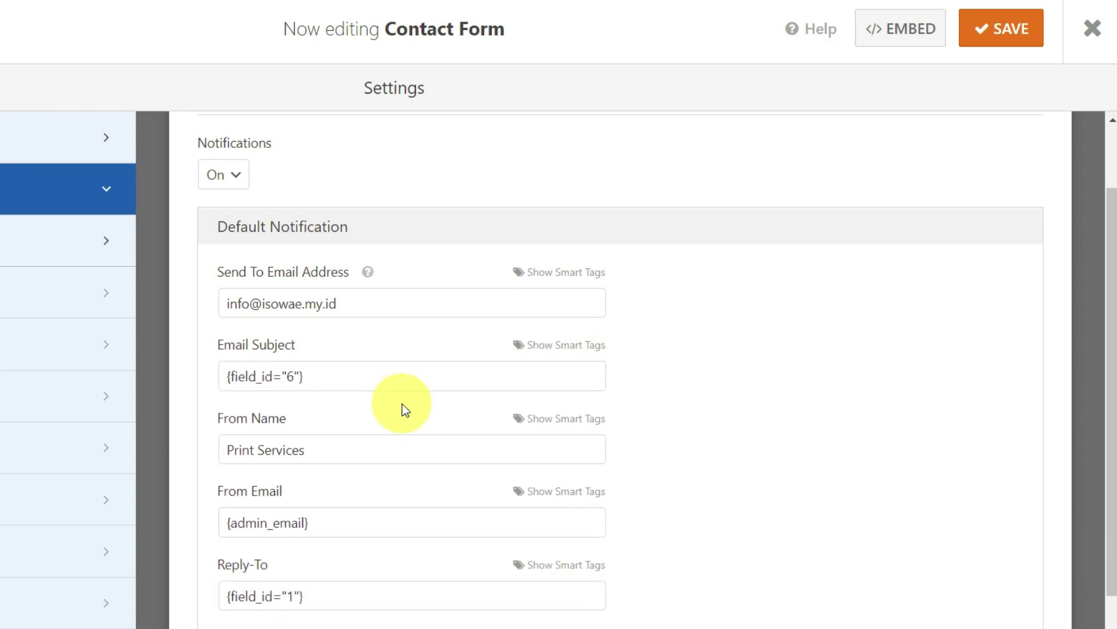
left_click(227, 378)
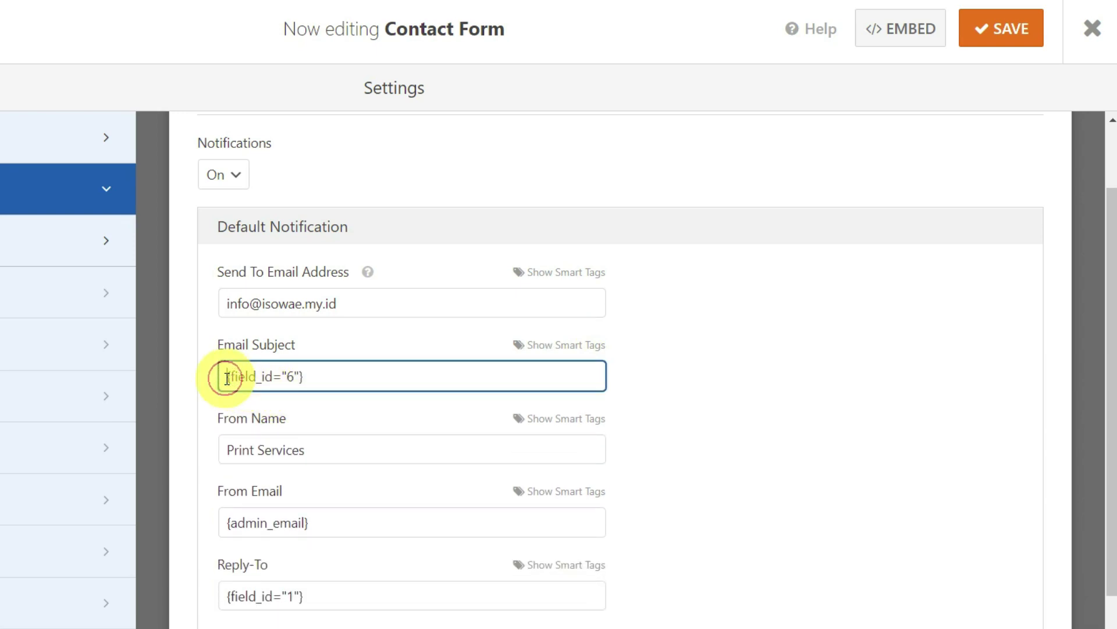
type("Ada Pes")
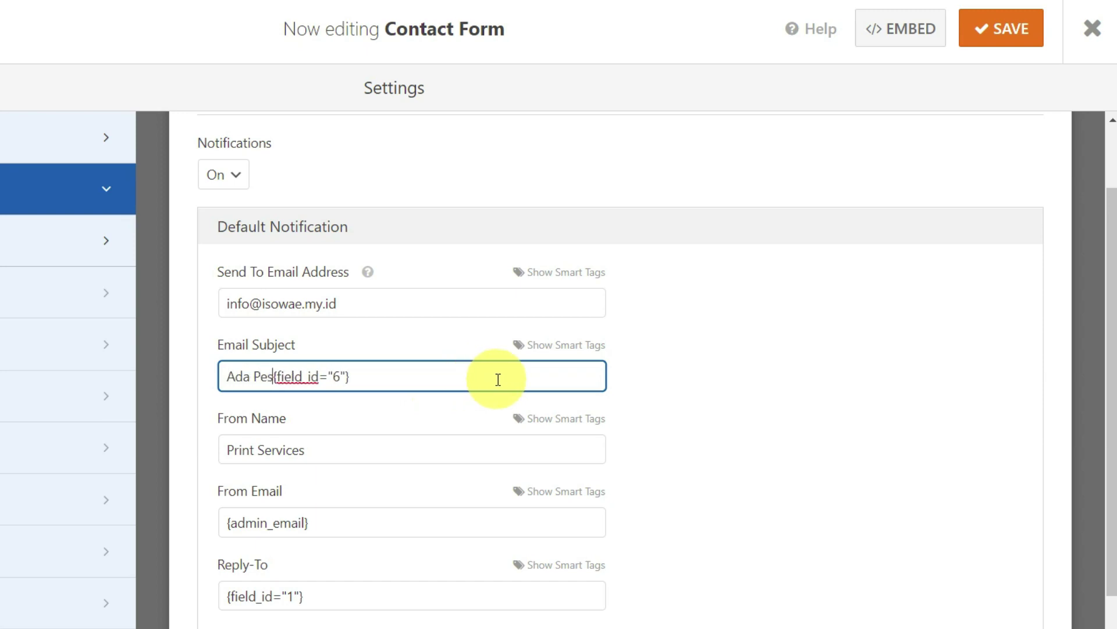
type("an Dari")
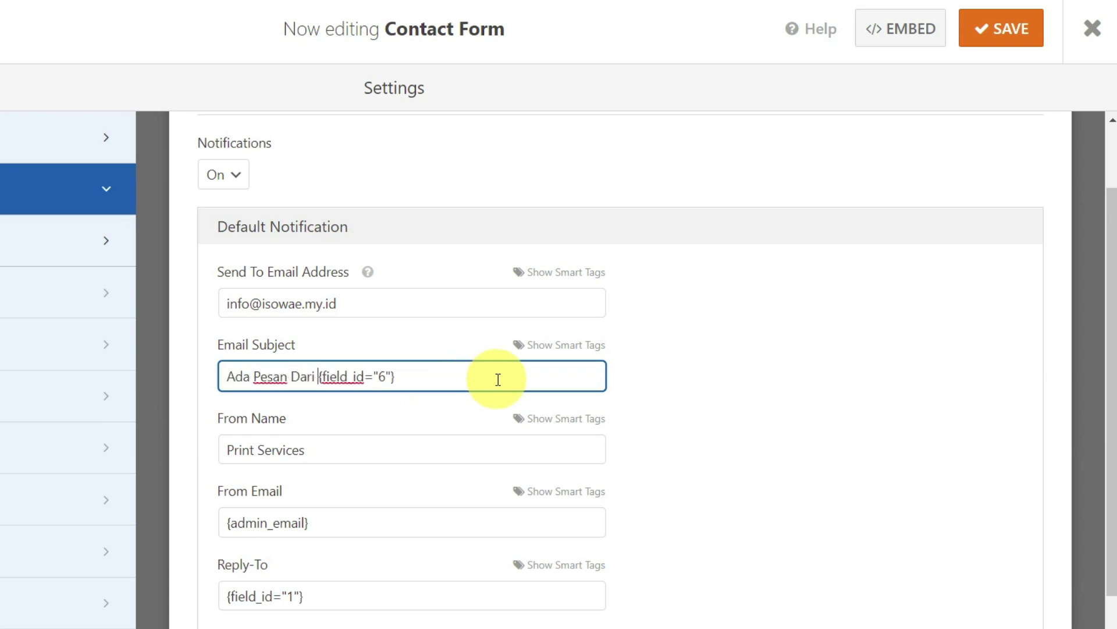
- Set the sender name to 'Toko Kaos Custom' and From Email to the store's info address
left_click(339, 448)
left_click_drag(339, 448, 223, 456)
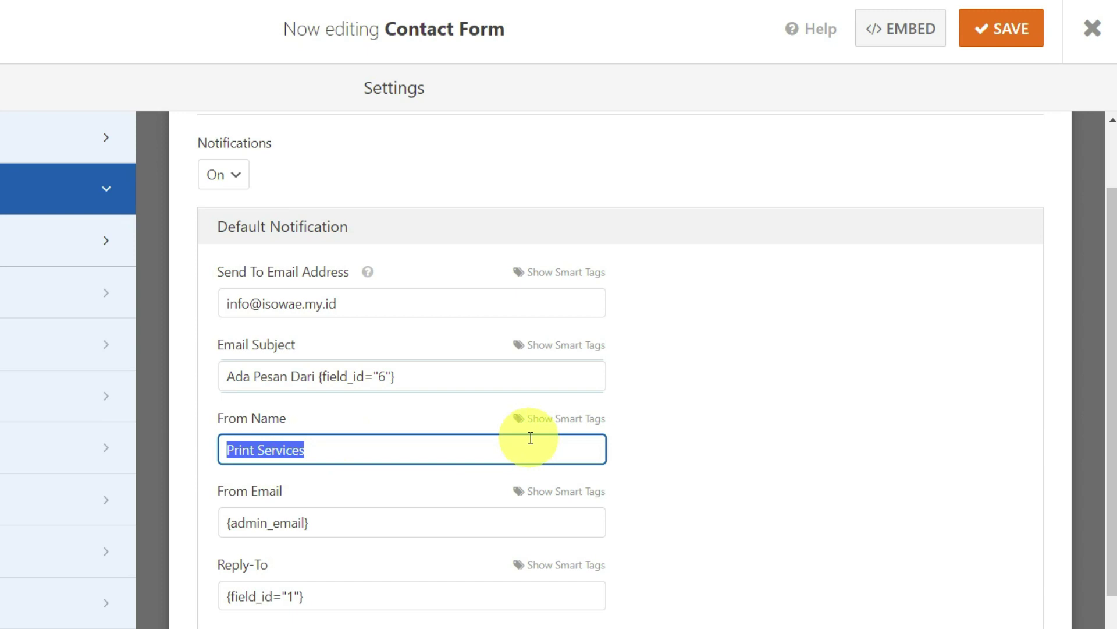
type("Toko Kaos Custom")
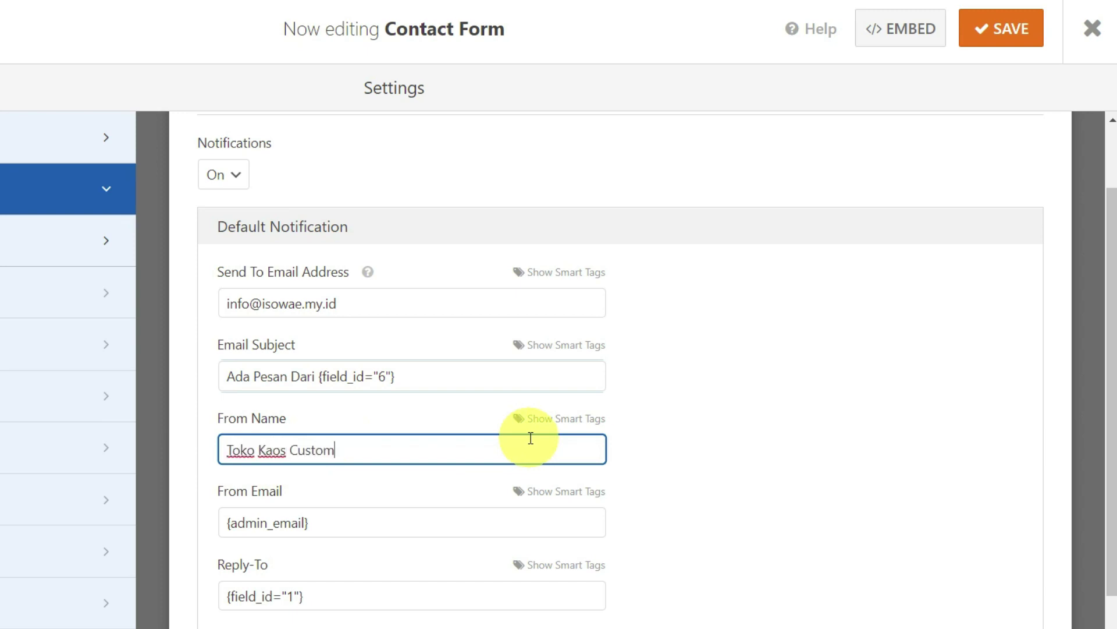
scroll(455, 462, "down", 1)
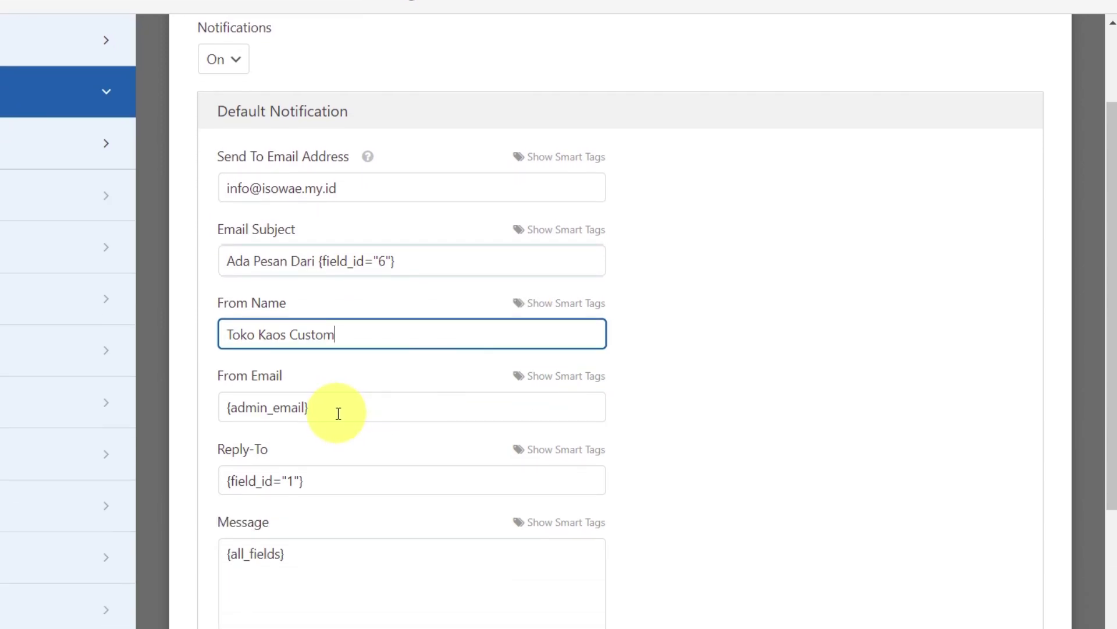
left_click_drag(338, 412, 194, 404)
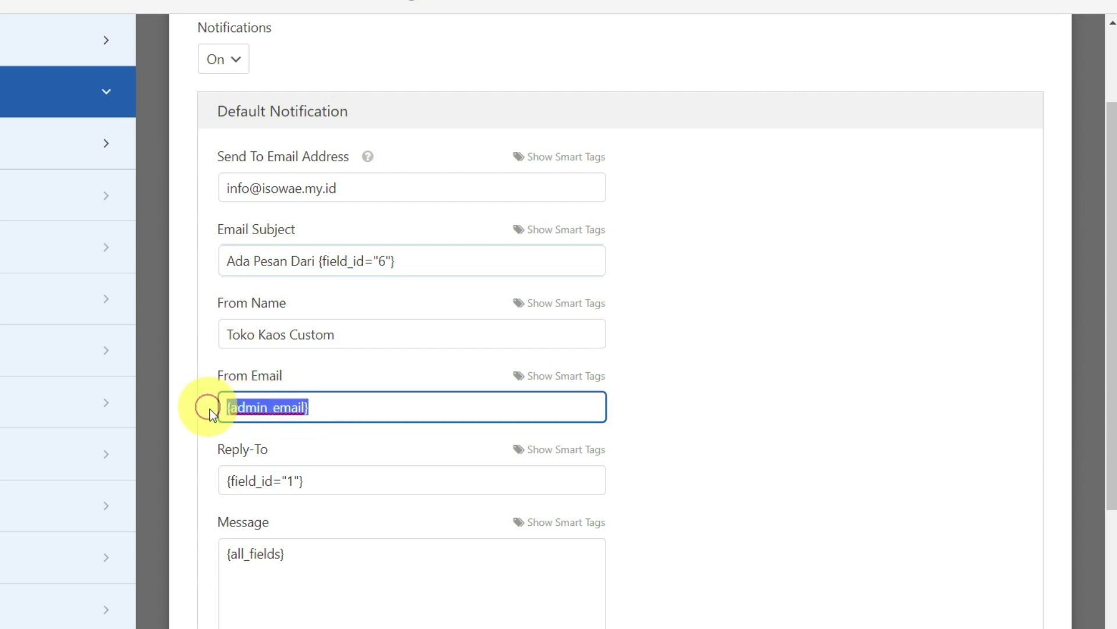
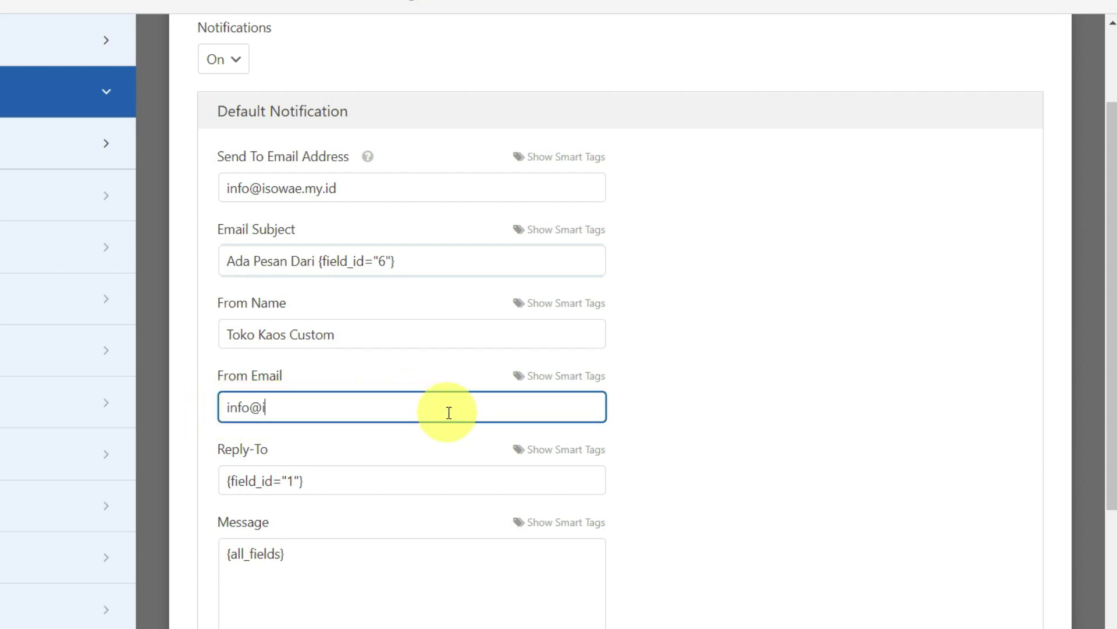
- Replace the Reply-To value with the submitter's Email field smart tag
left_click(325, 480)
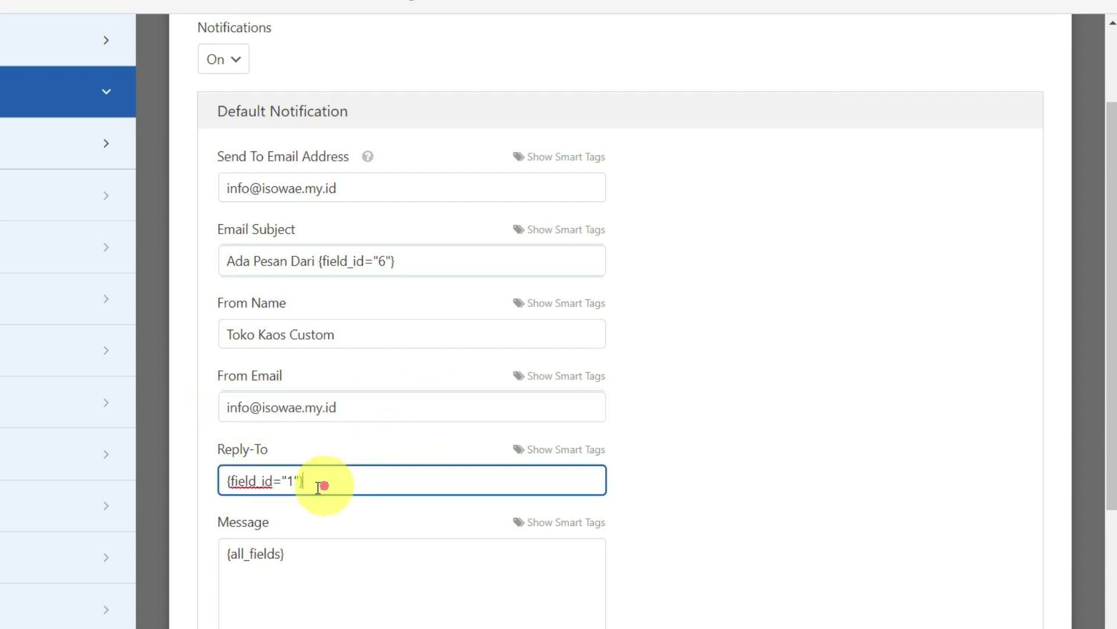
left_click_drag(324, 480, 224, 481)
key("BackSpace")
left_click(553, 456)
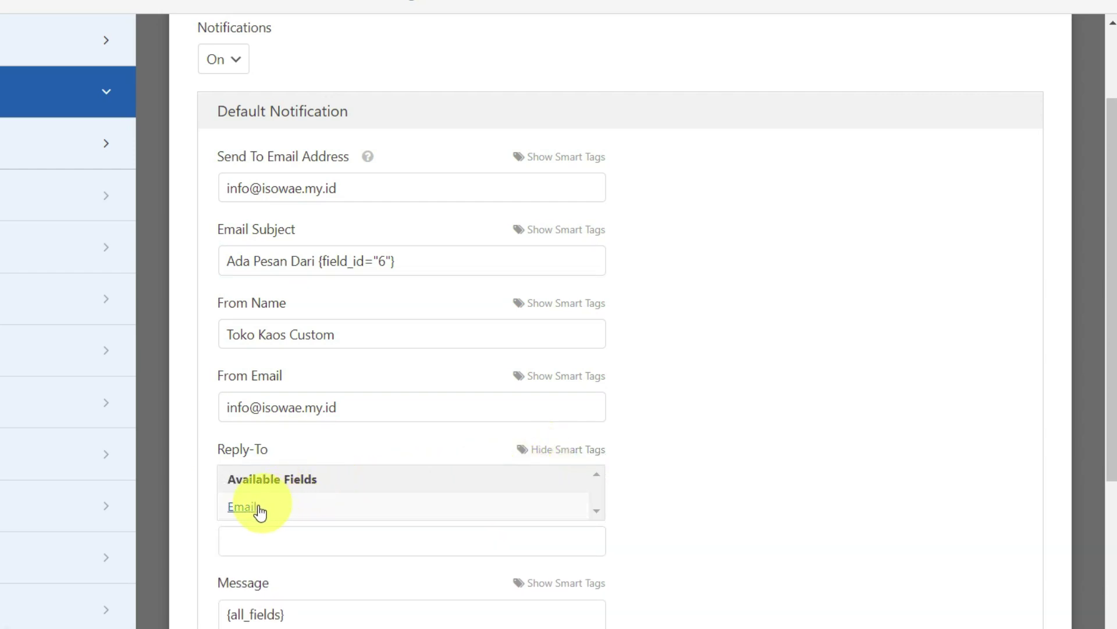
left_click(252, 508)
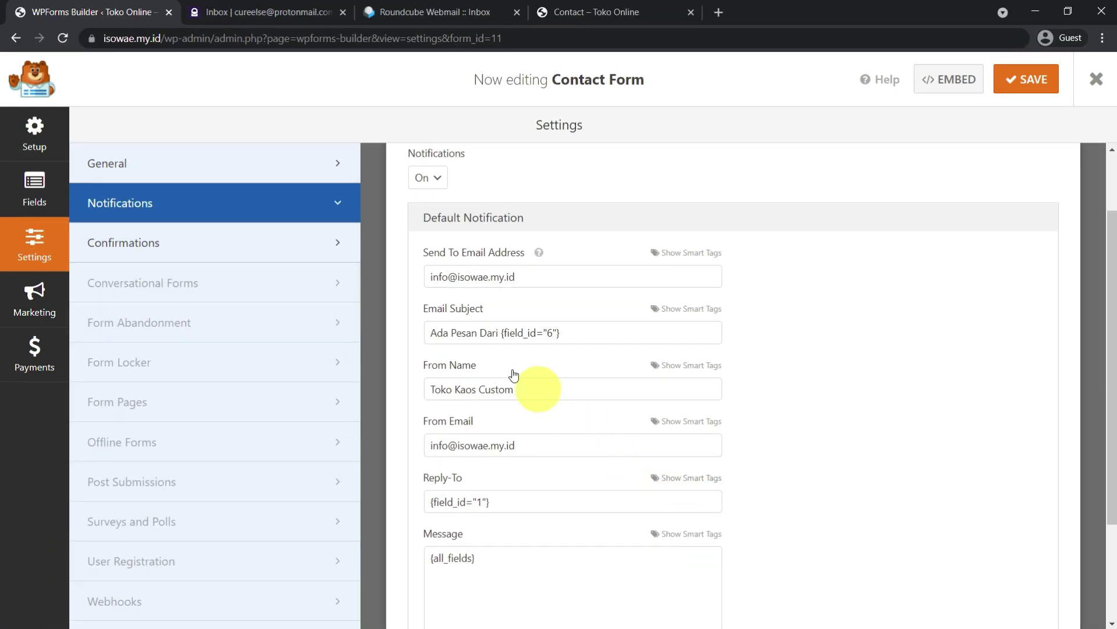
- Change the confirmation message to 'Terima kasih telah menyampaikan pesan. Kami akan segera merespon.' and save the form
left_click(300, 253)
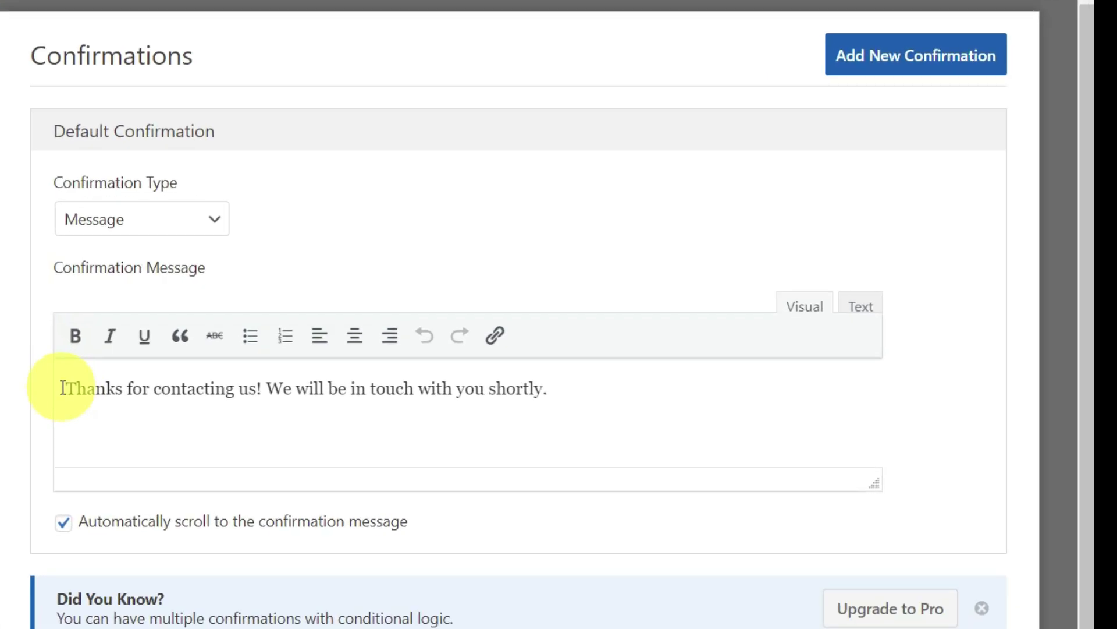
left_click_drag(67, 387, 686, 382)
type("Terima kasih telah me")
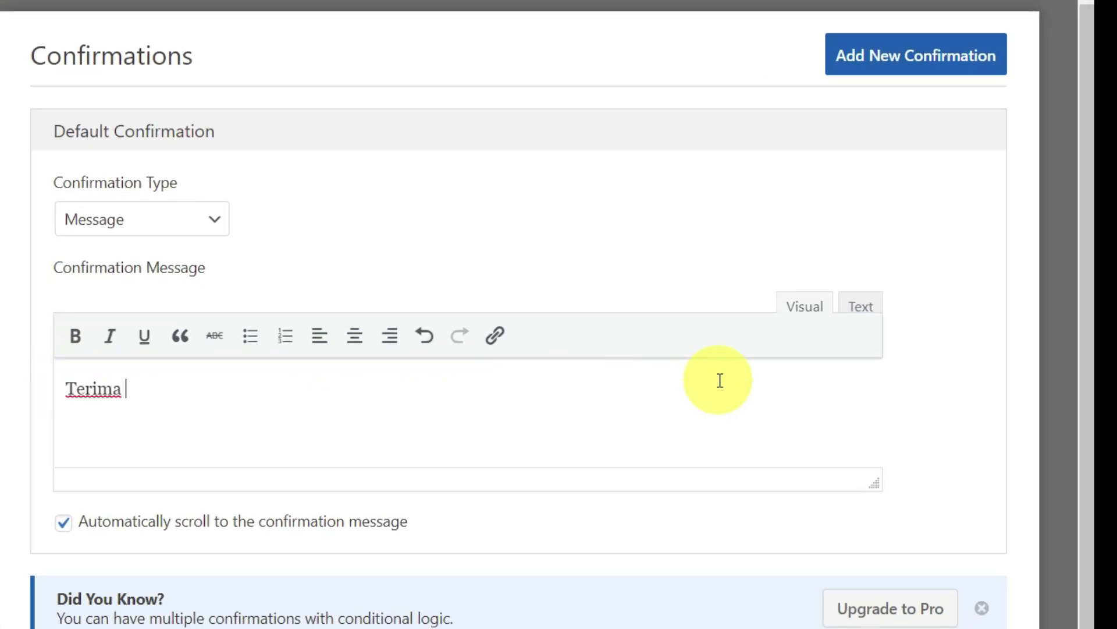
type("nyampaikan pesan. Kami akan segera merespon.")
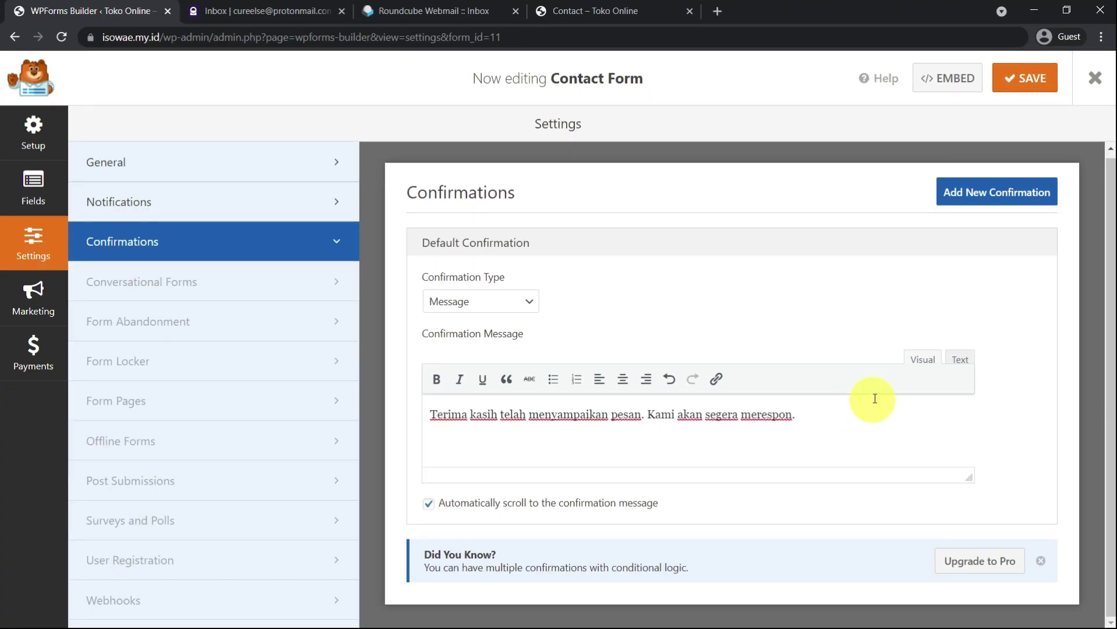
left_click(1029, 79)
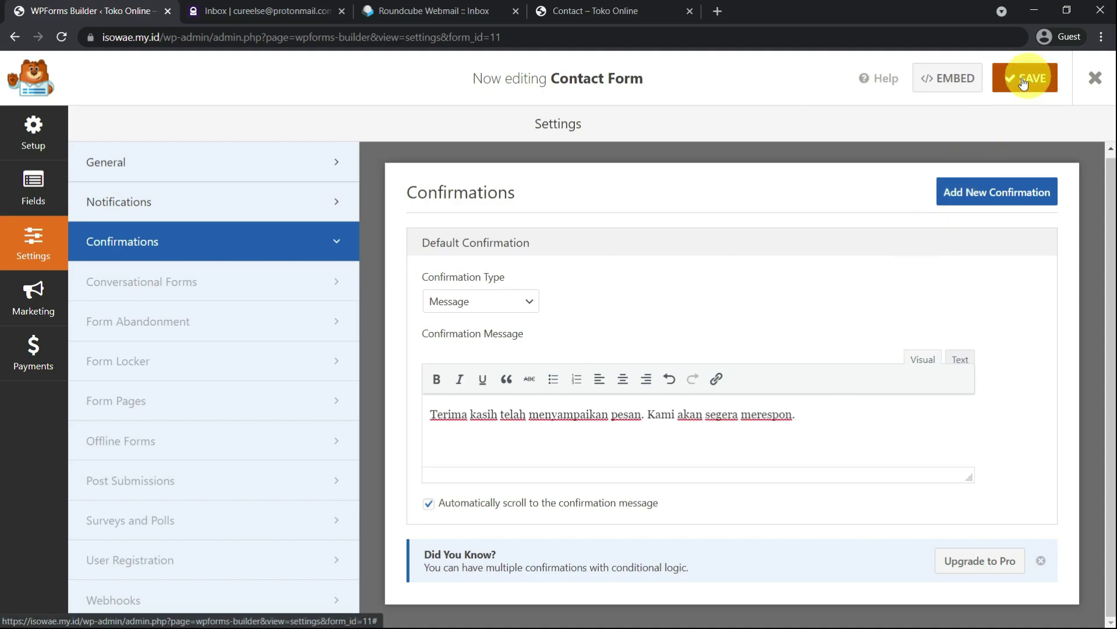
- On the live contact page, enter a test name, e-mail address and subject 'Percobaan Kirim Pesan'
left_click(616, 12)
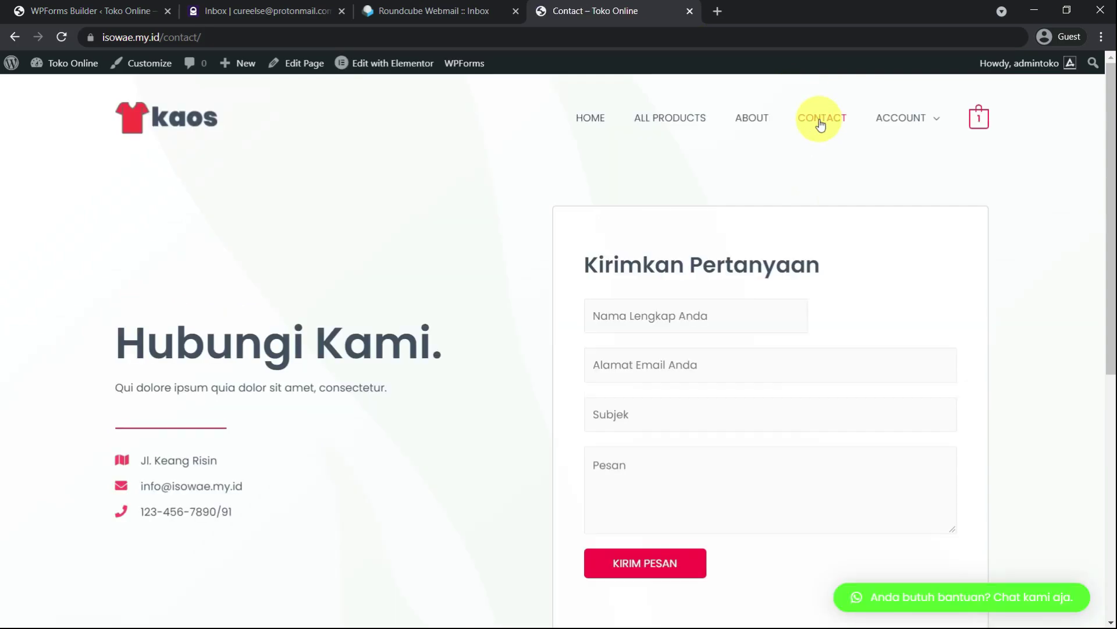
left_click(746, 315)
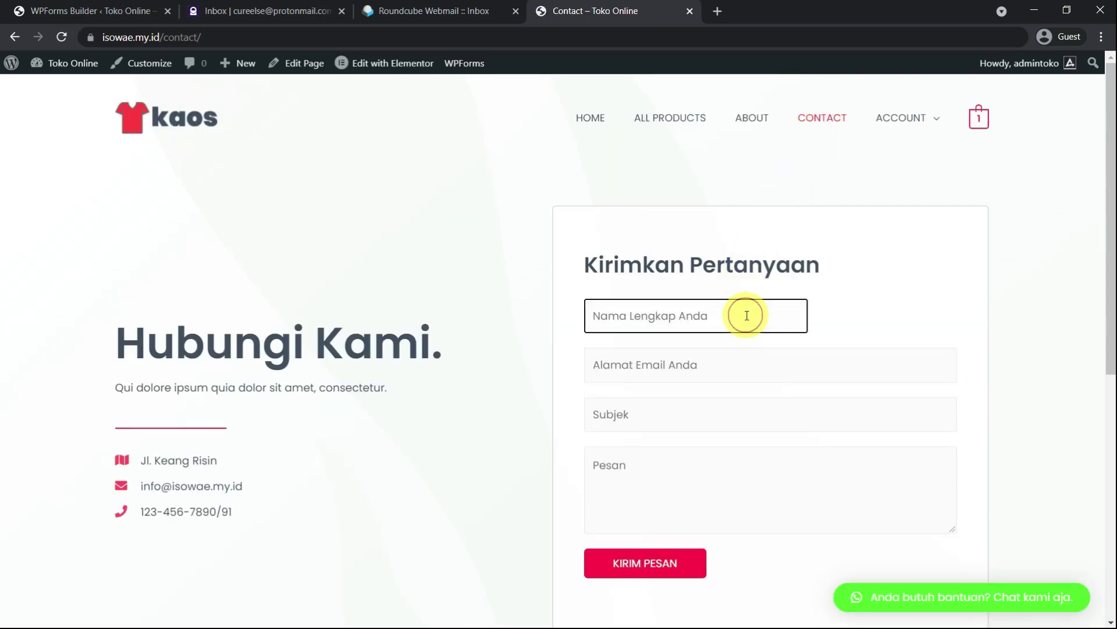
key("Tab")
key("Tab")
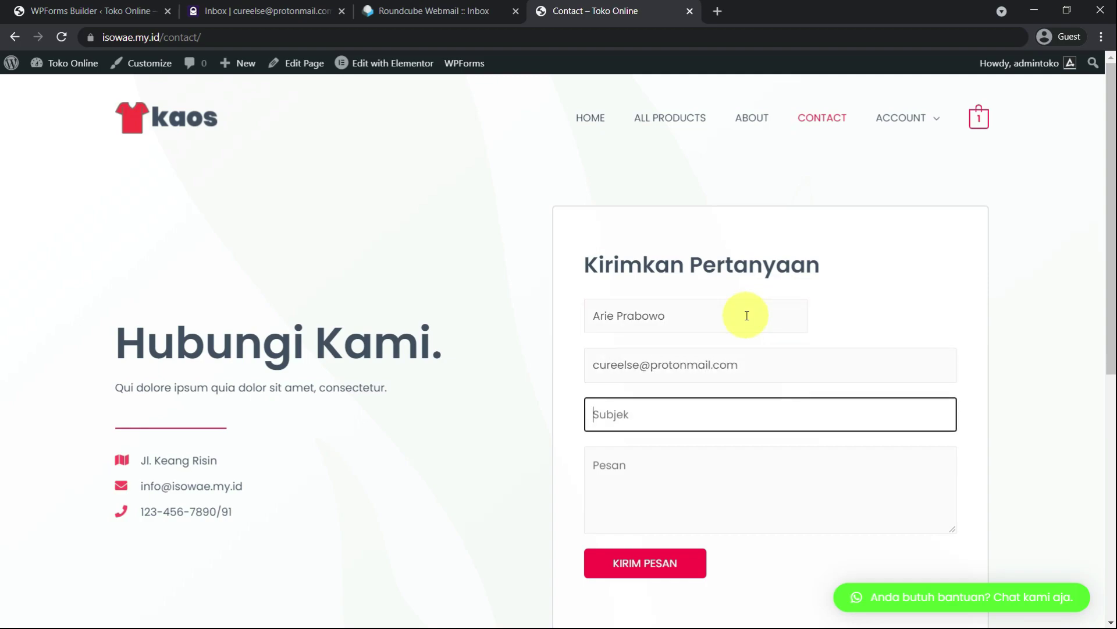
type("Percobaan Kirim Pesan")
- Type a short test message and send it with KIRIM PESAN
key("Tab")
type("Ini han")
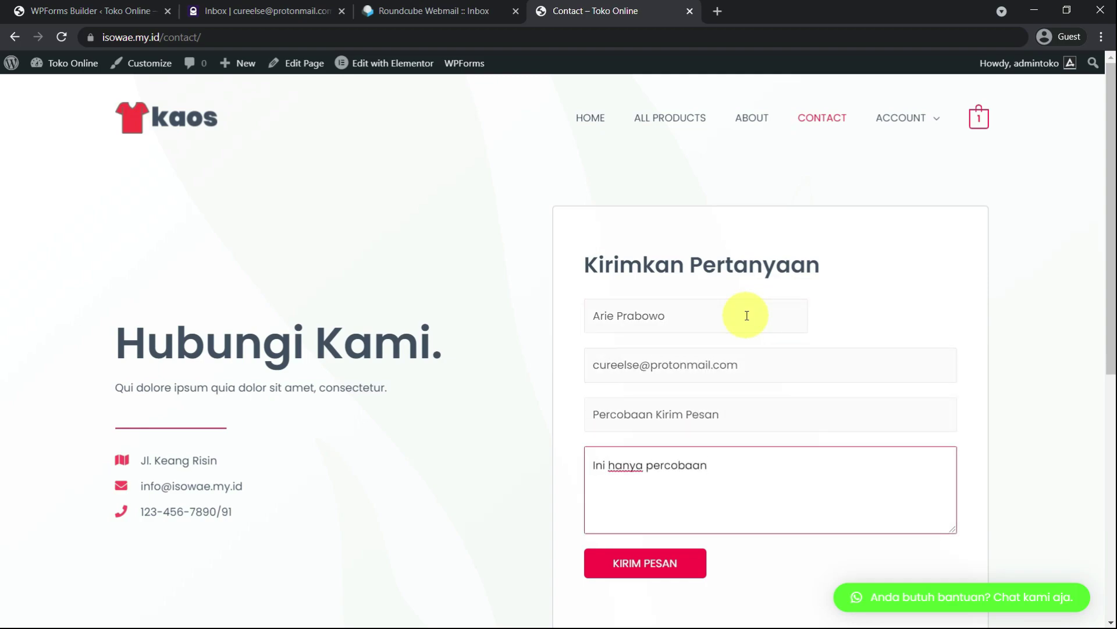
left_click(663, 565)
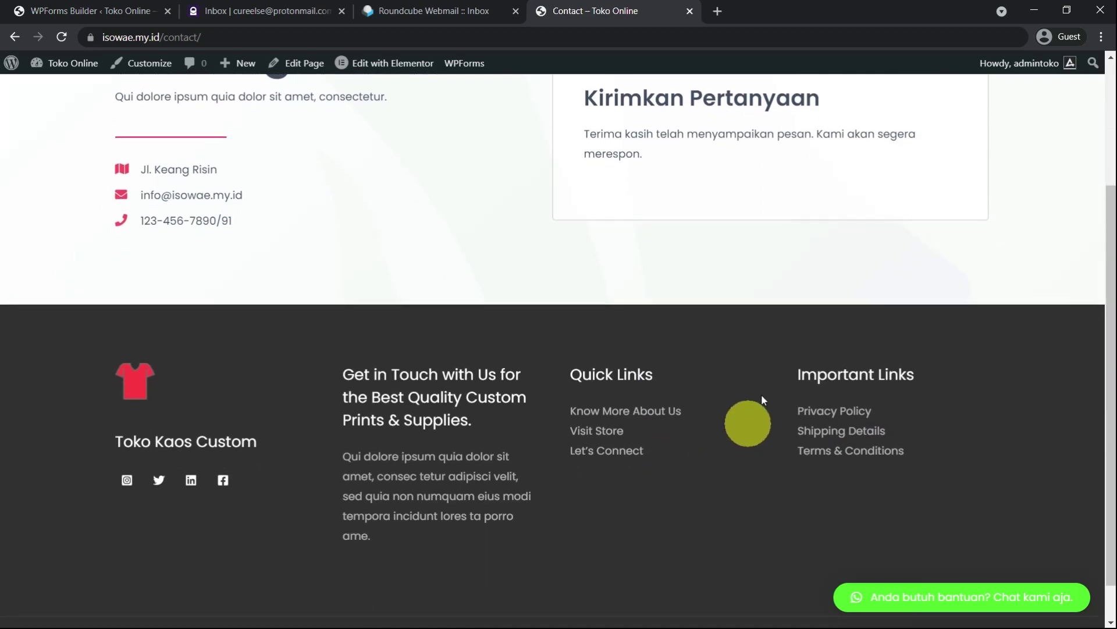
scroll(766, 274, "up", 2)
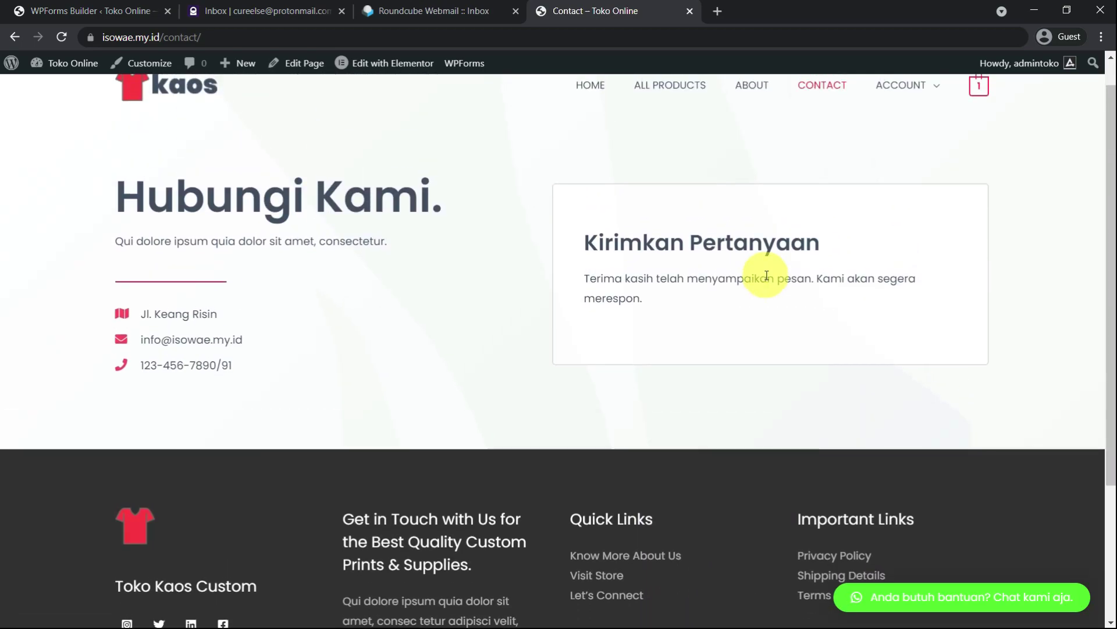
left_click(427, 15)
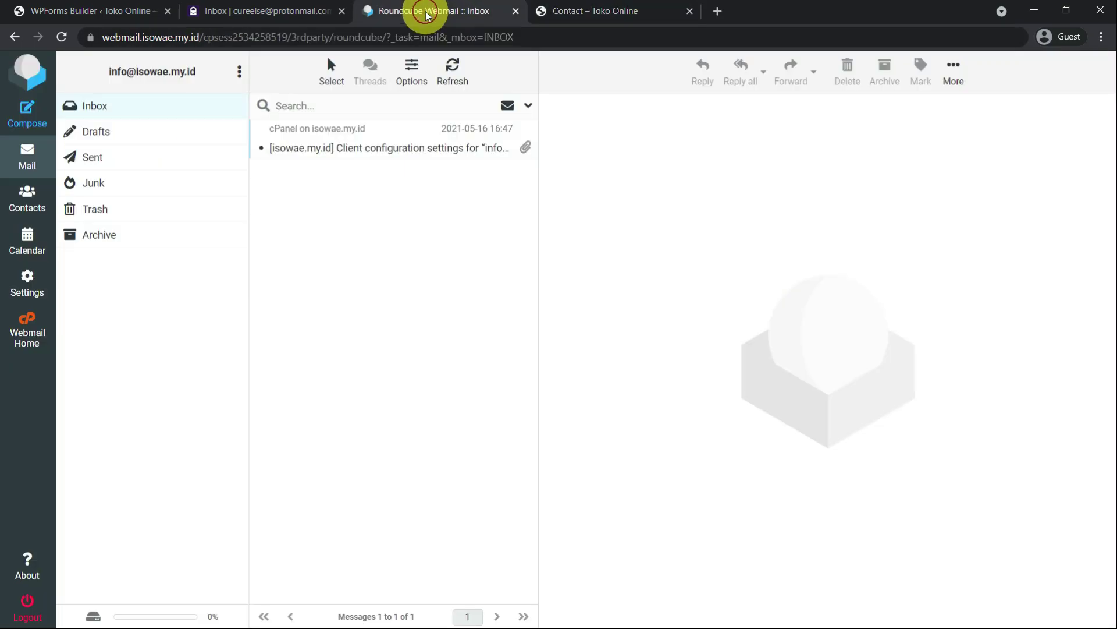
- Refresh the Roundcube inbox and open the new 'Ada Pesan Dari' message from Toko Kaos Custom
left_click(456, 70)
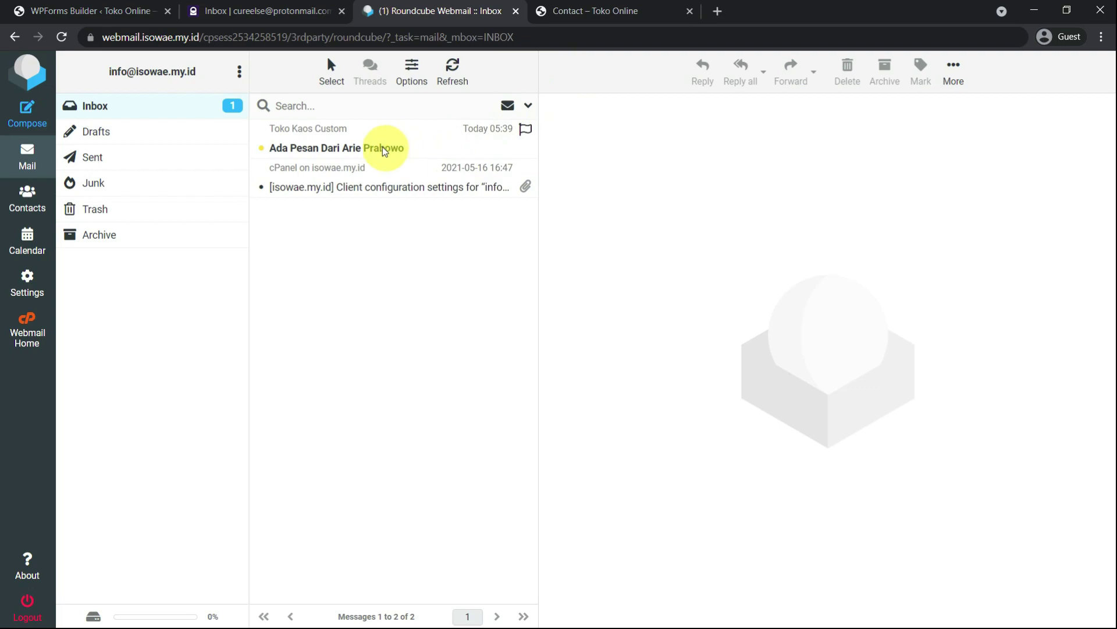
left_click(352, 147)
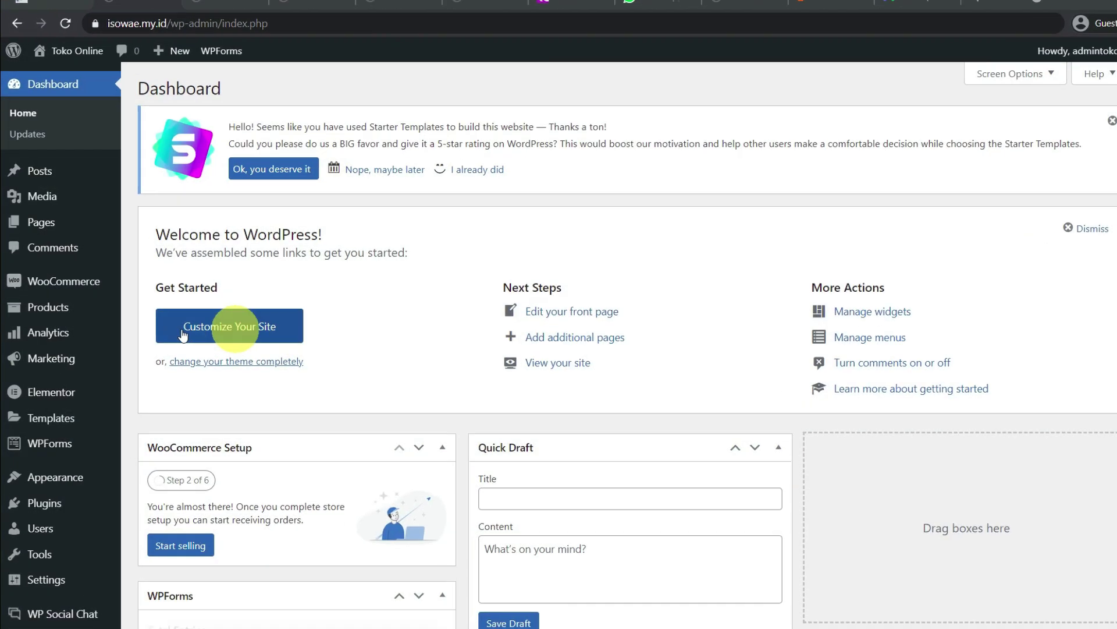
- Go to Products > All Products in the WordPress admin sidebar
mouse_move(47, 305)
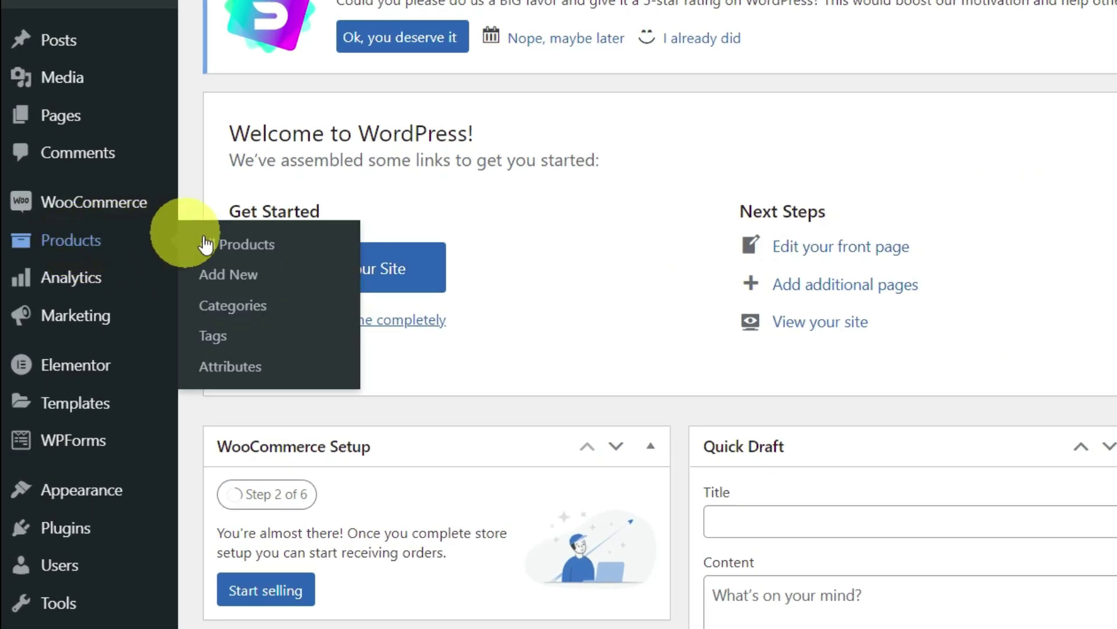
left_click(246, 249)
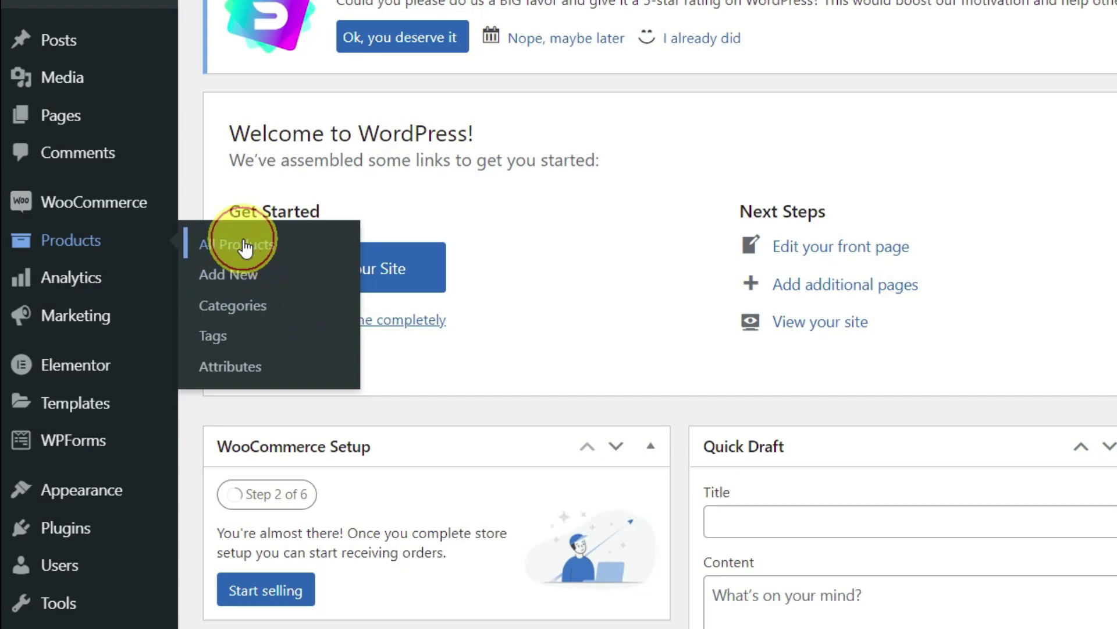
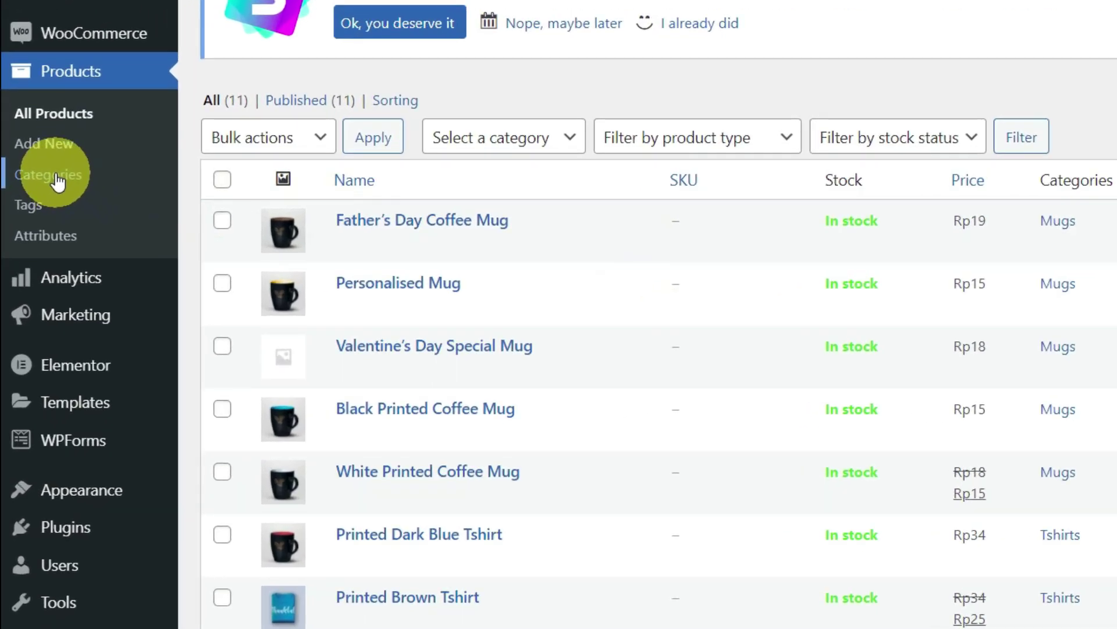
- Add a top-level Kaos product category with slug kaos
left_click(57, 180)
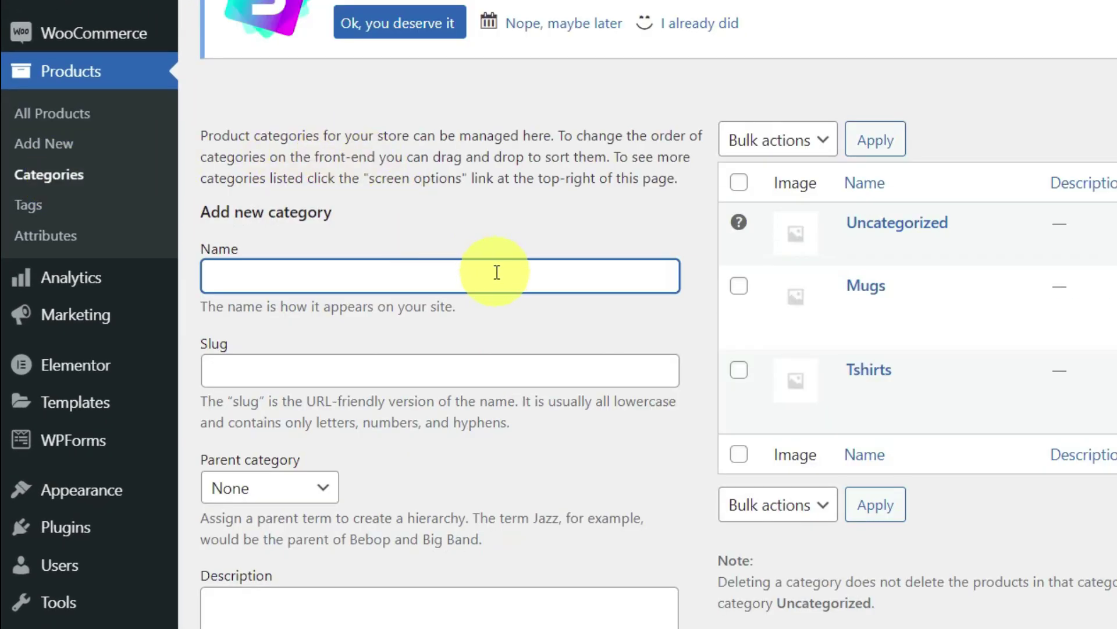
type("Kaos")
key("ctrl+a")
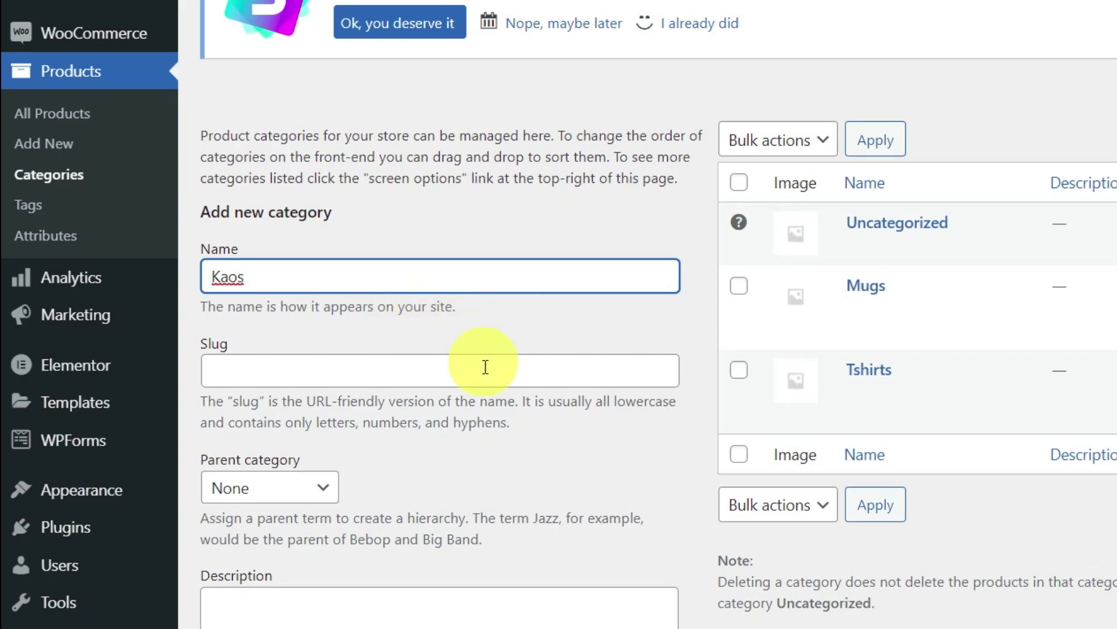
left_click(481, 371)
type("kaos")
scroll(485, 373, "down", 6)
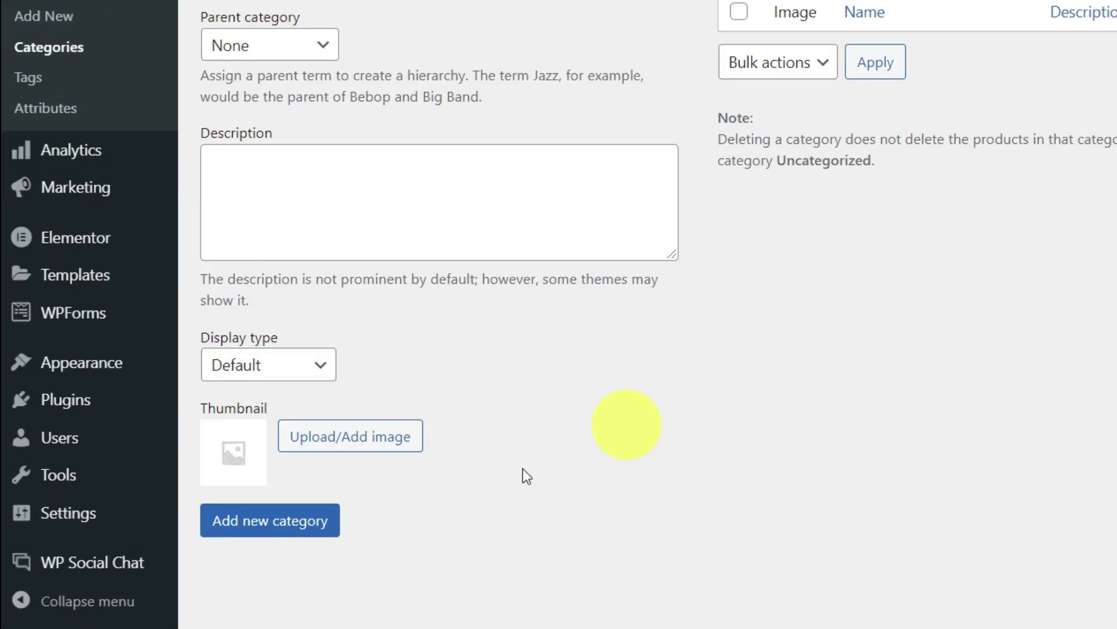
left_click(271, 526)
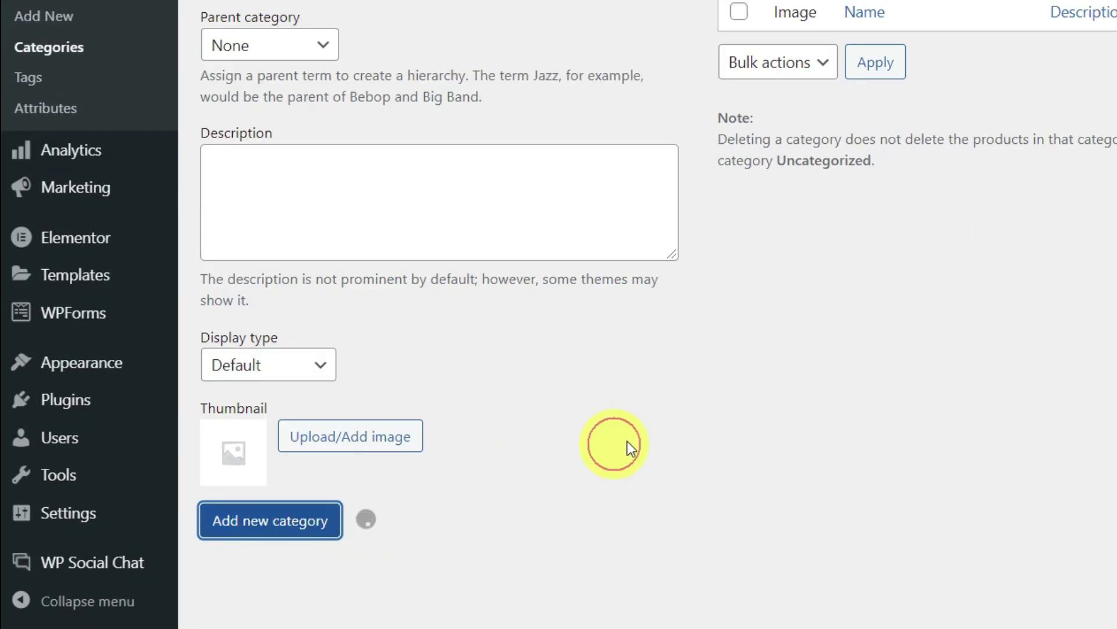
- Add the Kaos Lengan Pendek subcategory, slug kaos-pendek, under parent Kaos
scroll(603, 399, "up", 6)
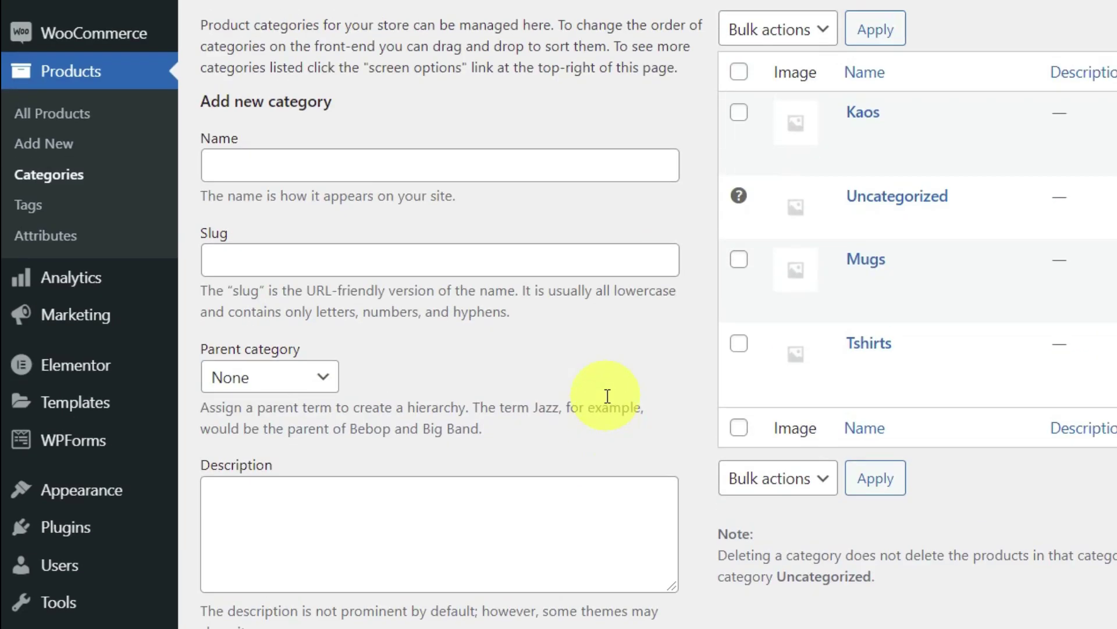
left_click(511, 166)
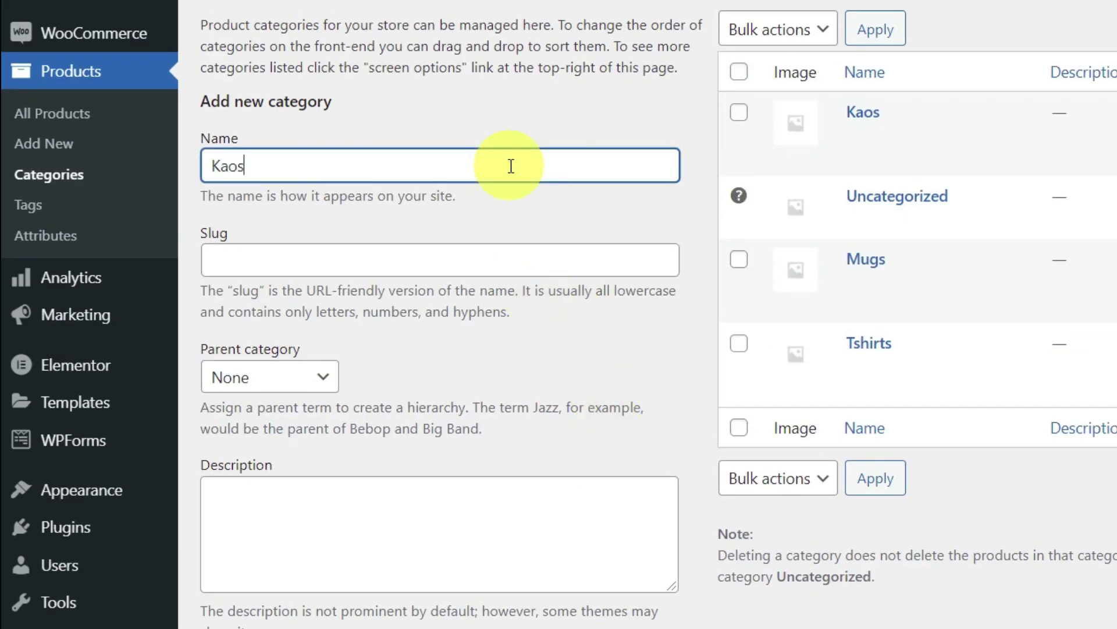
left_click(481, 260)
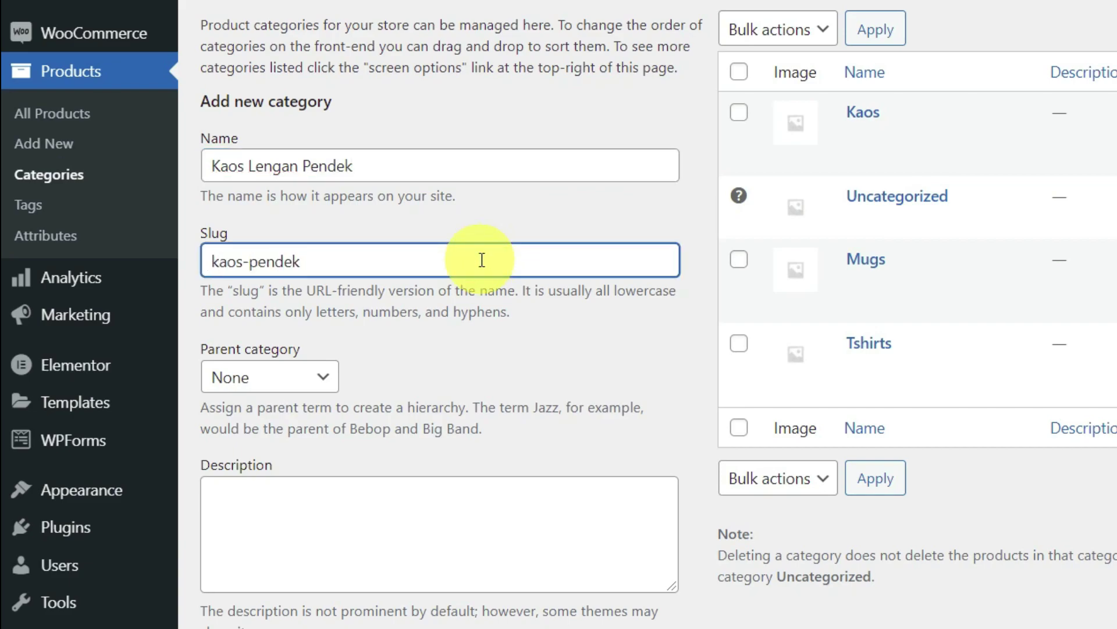
left_click(326, 380)
left_click(281, 453)
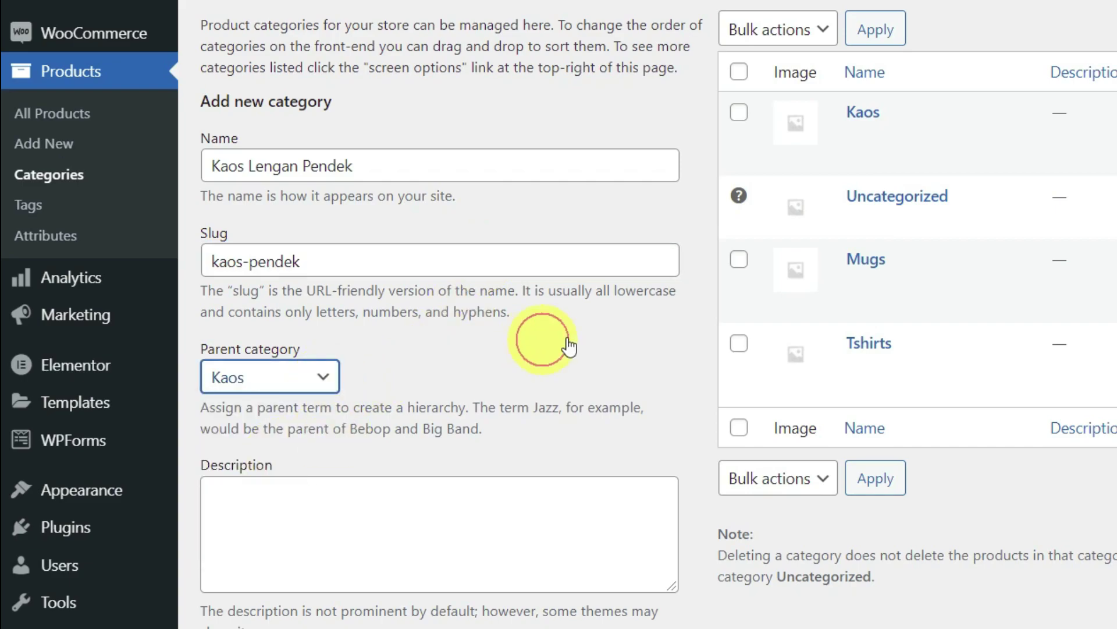
scroll(652, 340, "down", 5)
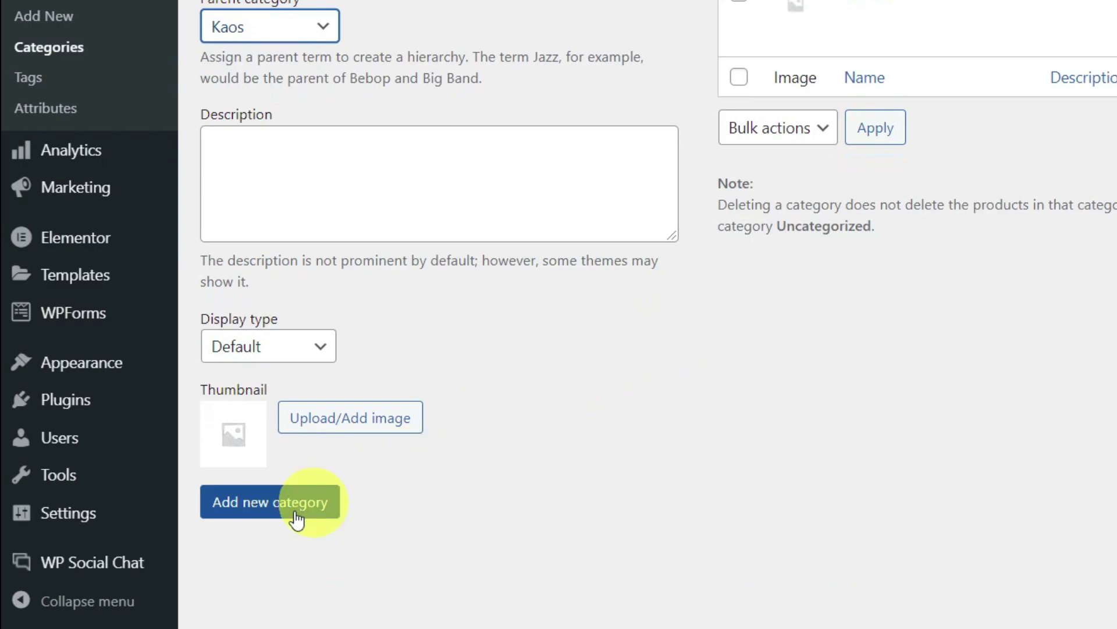
left_click(278, 510)
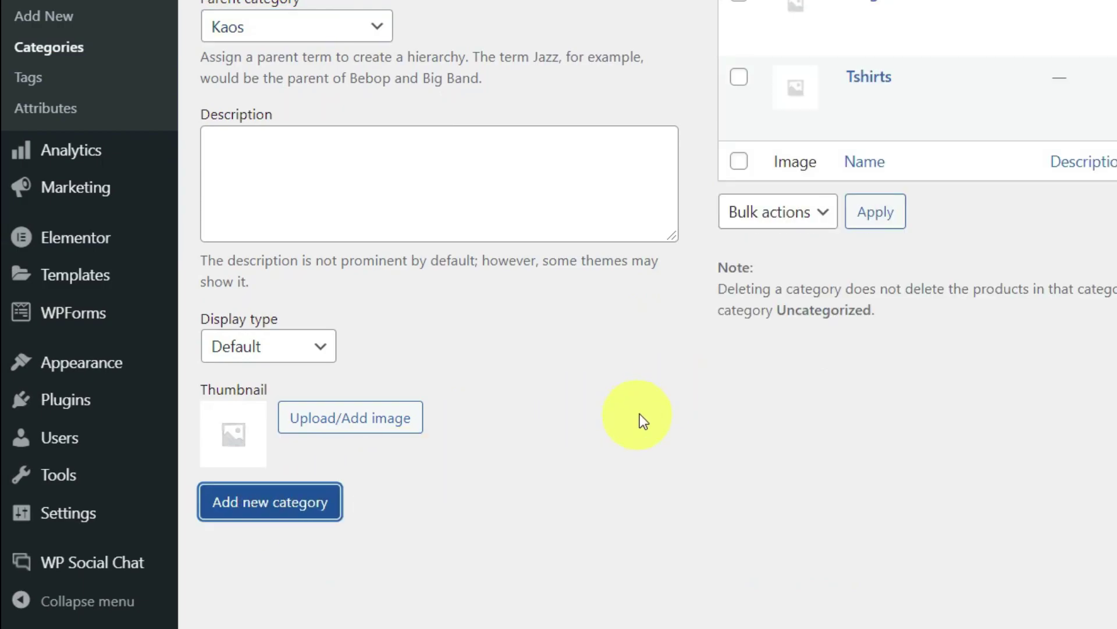
- Add the Kaos Lengan Panjang subcategory, slug kaos-panjang, under parent Kaos
scroll(444, 35, "up", 4)
left_click(448, 36)
type("Kaos Le")
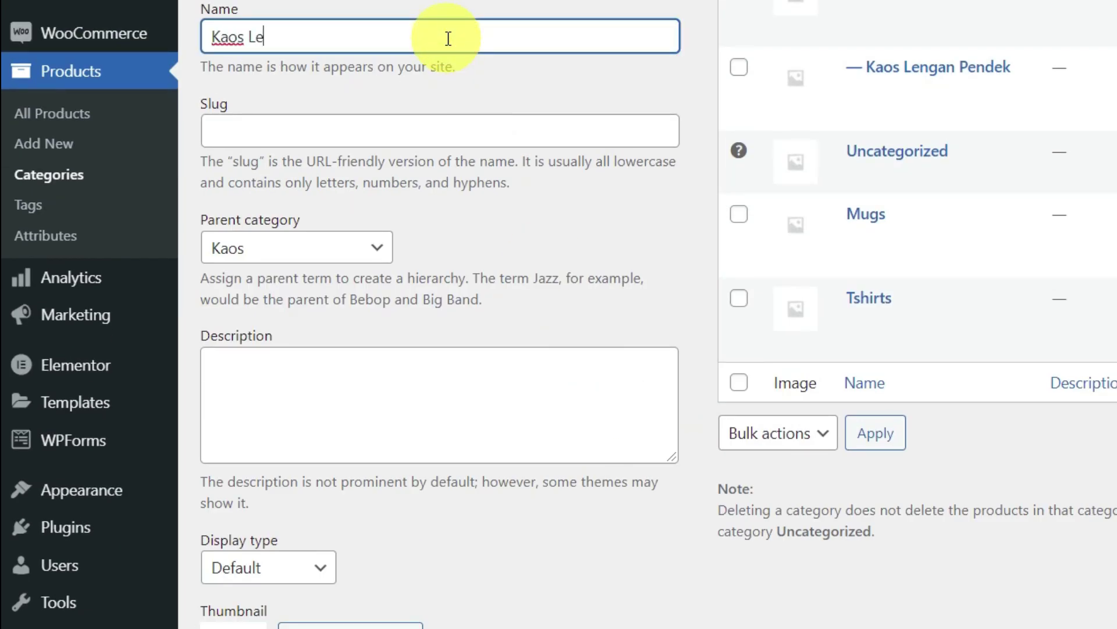
type("ngan Panjang")
left_click(472, 129)
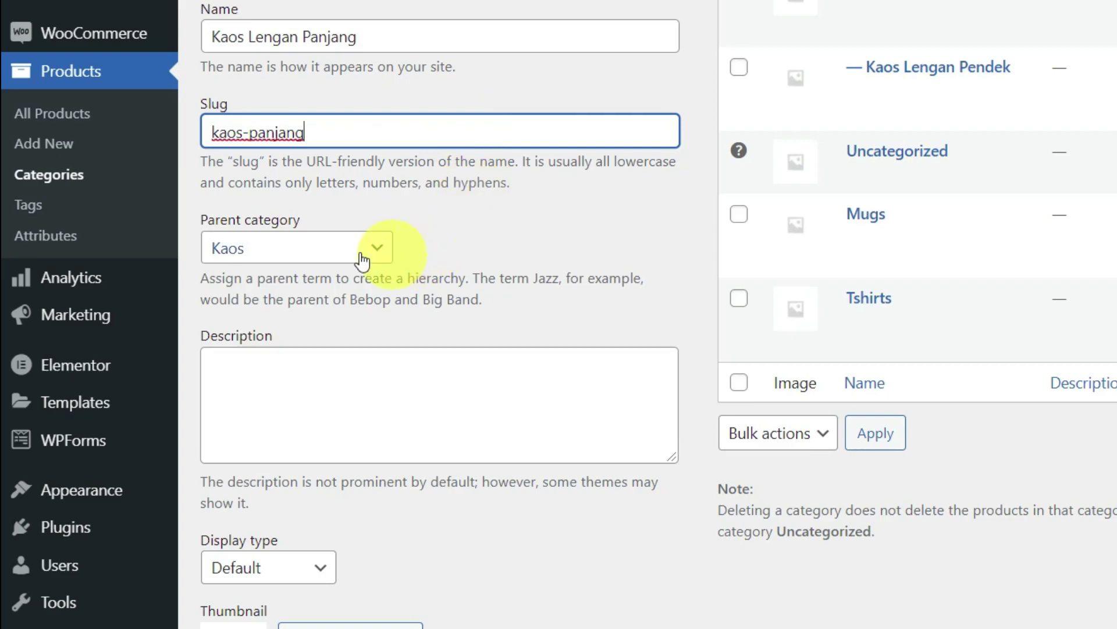
left_click(312, 253)
left_click(312, 257)
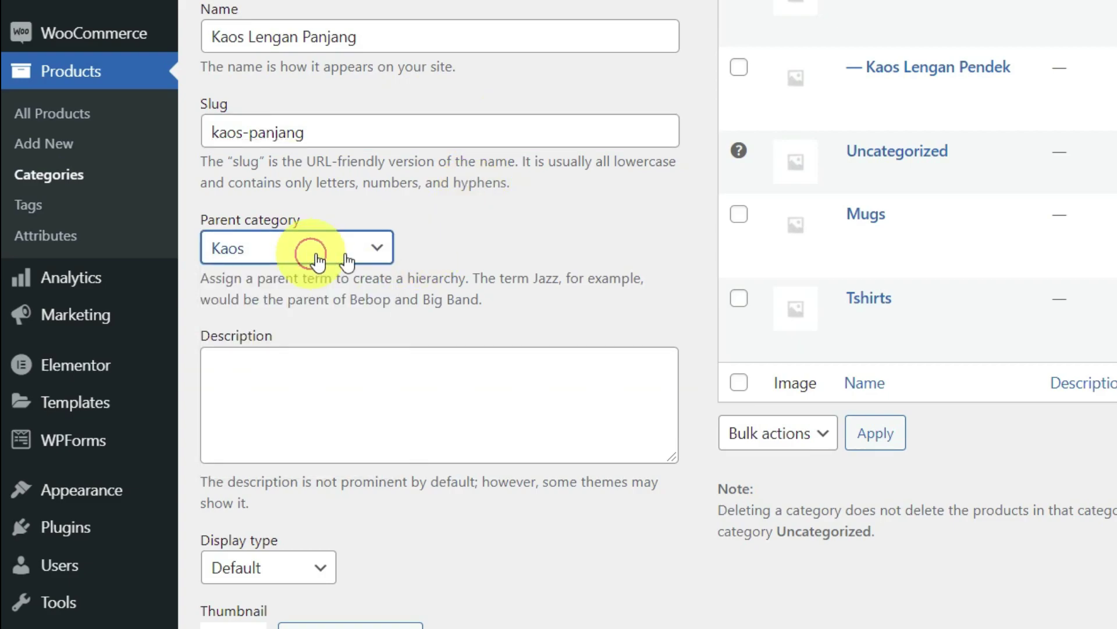
scroll(669, 319, "down", 4)
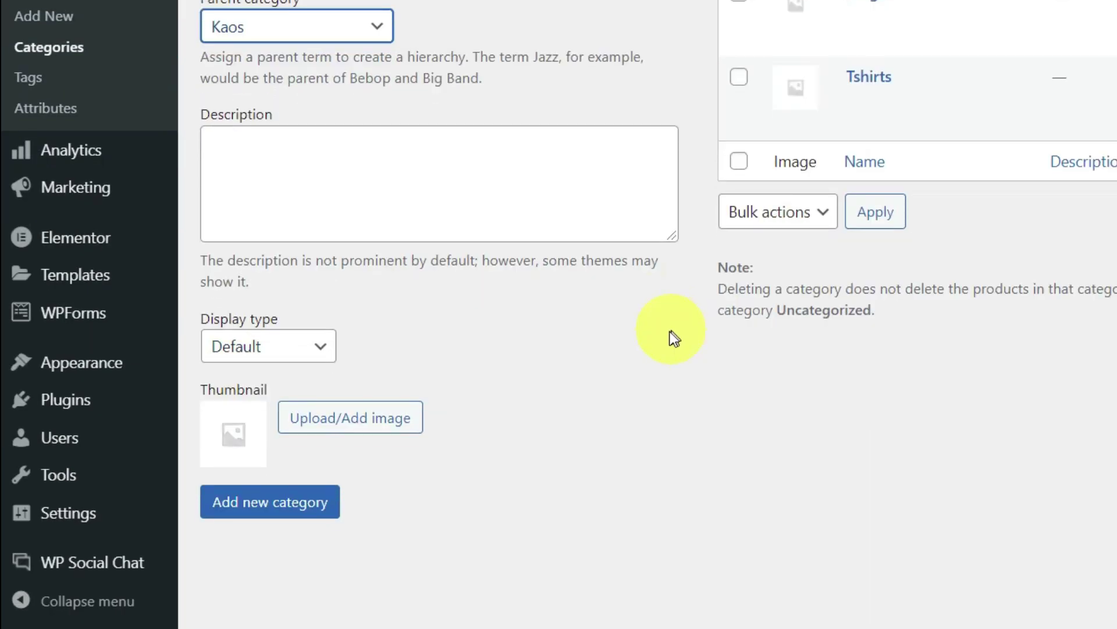
left_click(293, 504)
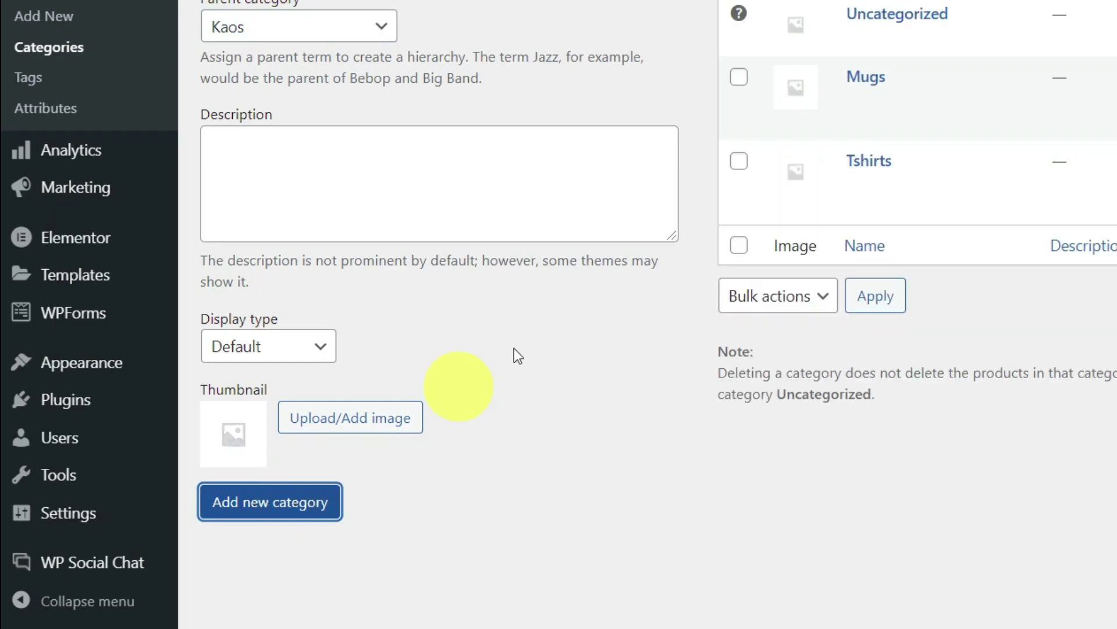
scroll(739, 220, "up", 4)
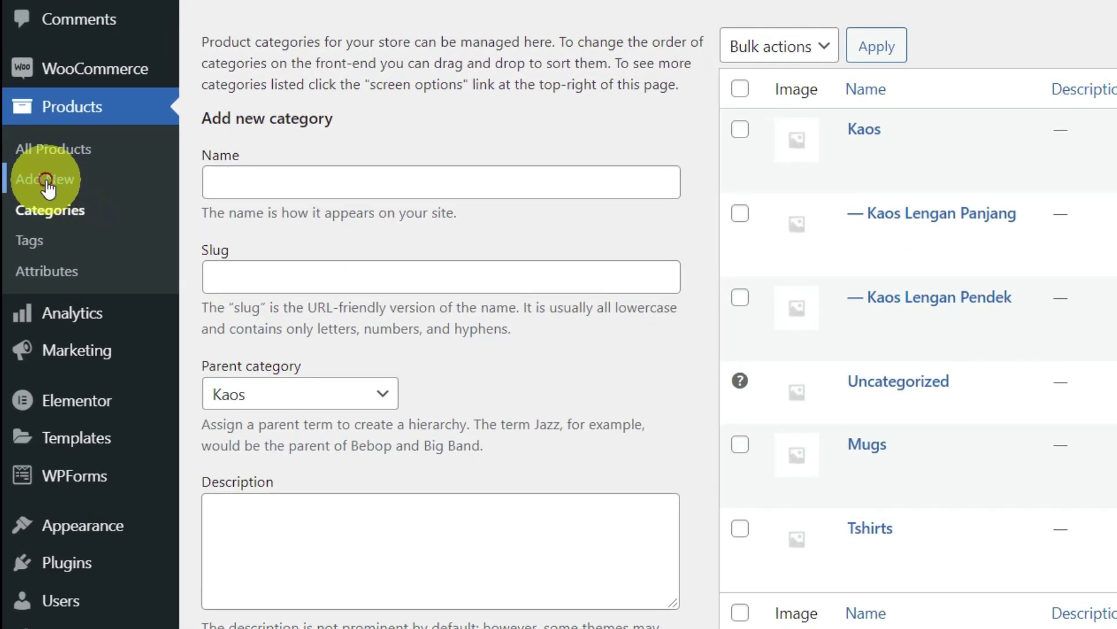
- Start a new product titled 'Kaos Lengan Panjang 01' and open a blank browser tab
left_click(47, 182)
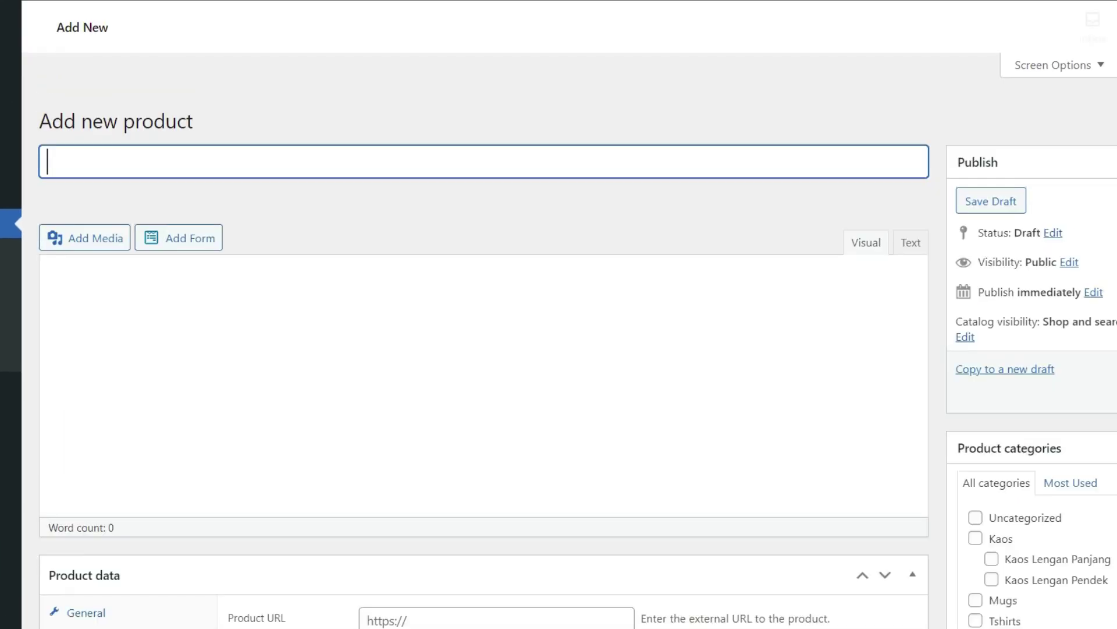
type("Kaos Lengan")
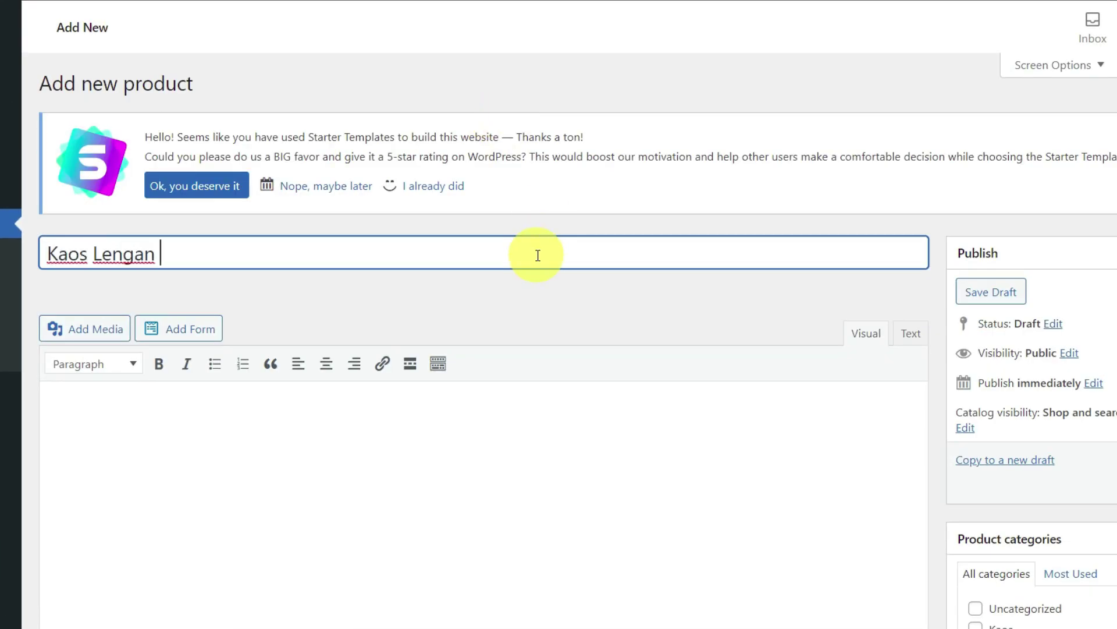
type(" Panjang 01")
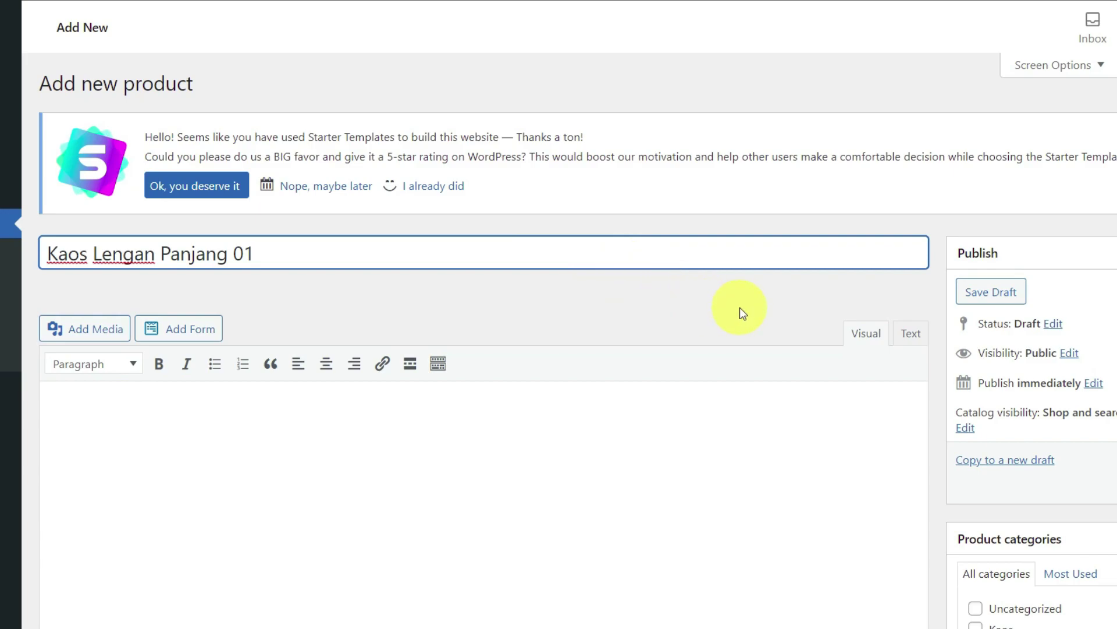
scroll(739, 307, "down", 3)
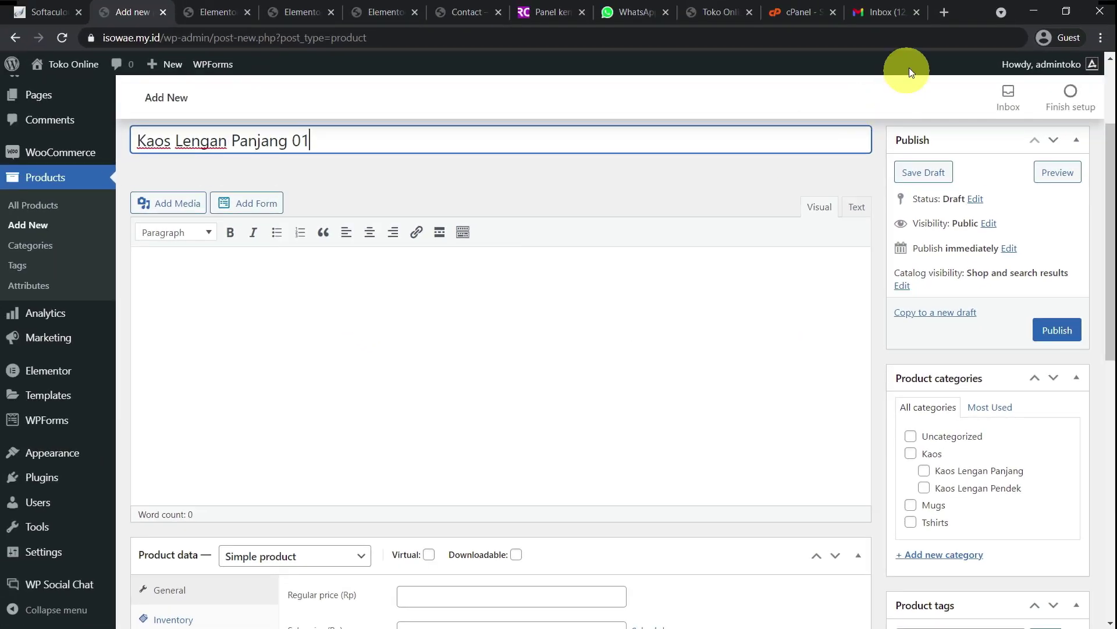
left_click(944, 11)
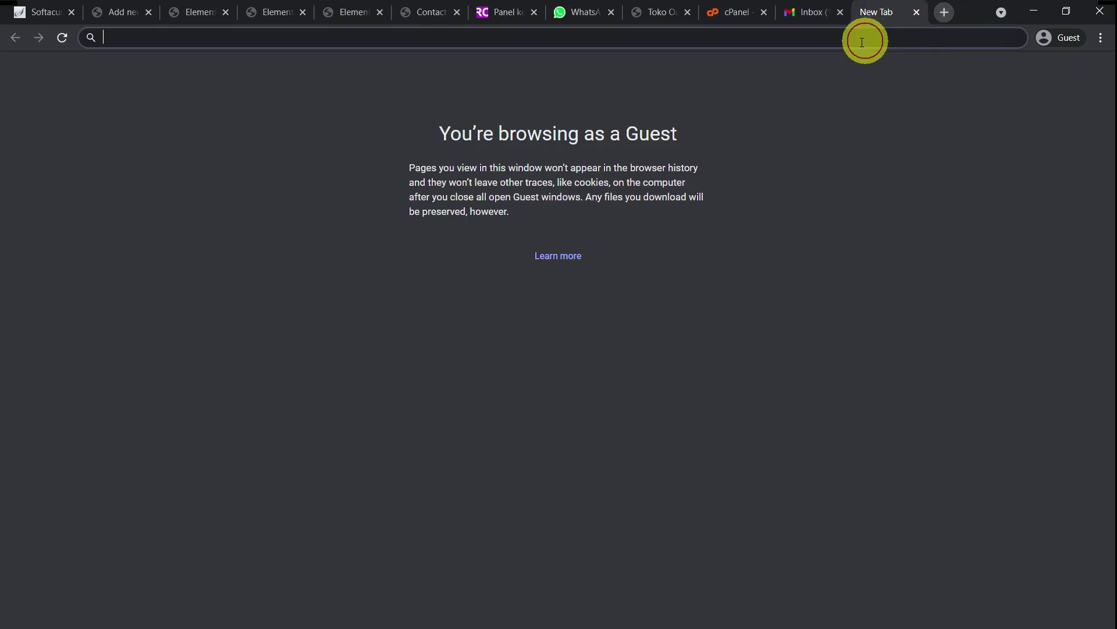
- Search 'lorem imsum', go to lipsum.com and copy its first Lorem Ipsum paragraph
type("lorem ")
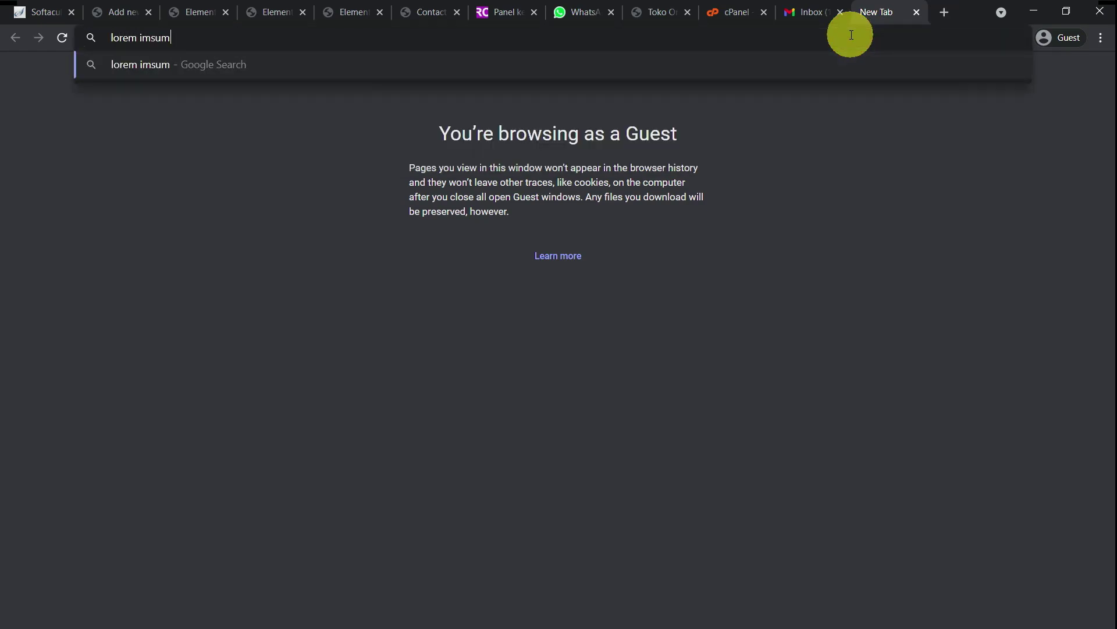
type("imsum")
key("Return")
left_click(209, 269)
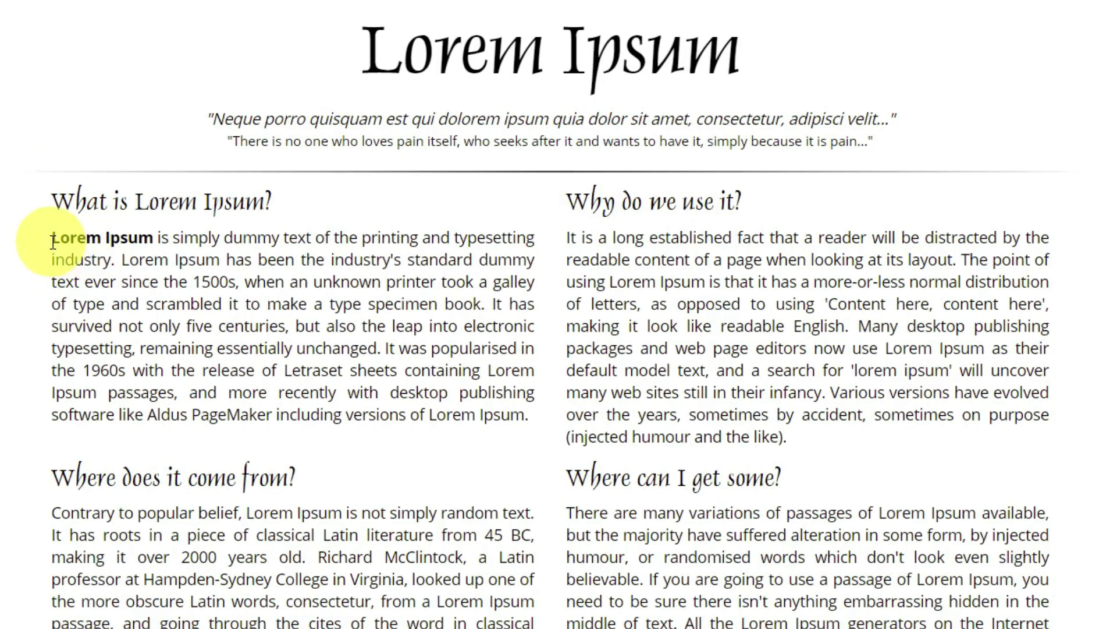
left_click_drag(53, 239, 531, 423)
key("ctrl+c")
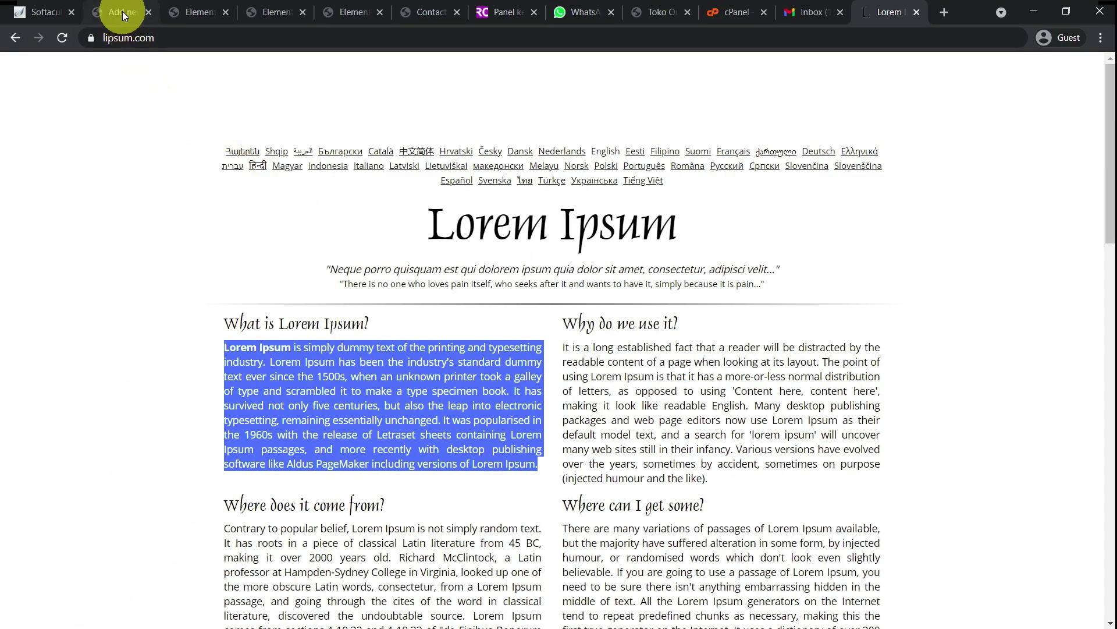
left_click(122, 13)
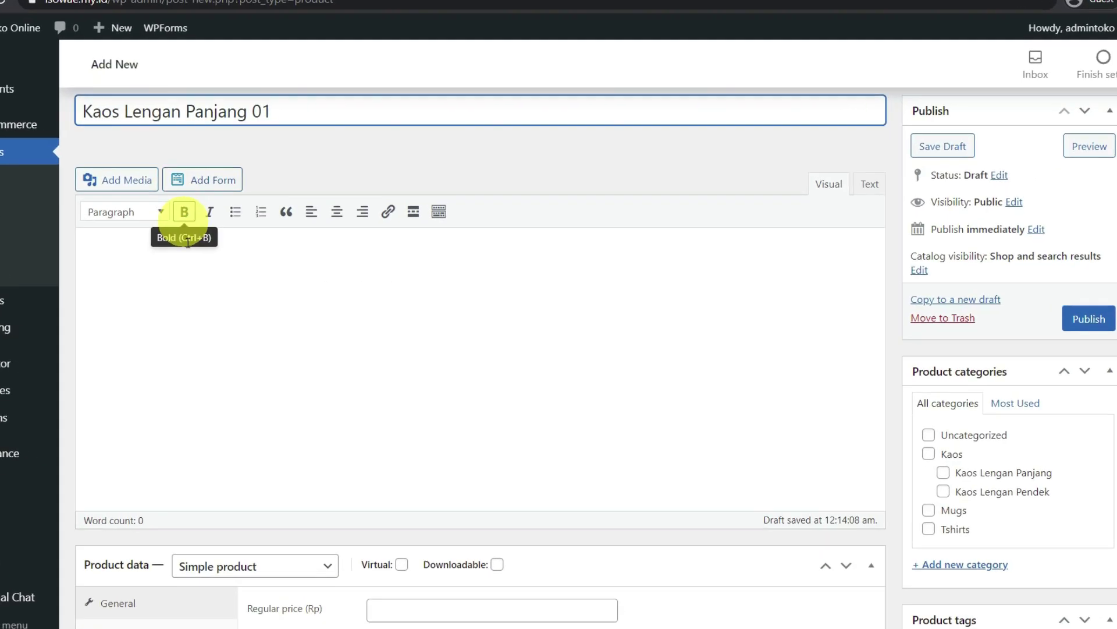
- Paste the Lorem Ipsum paragraph as the description and file the product under Kaos Lengan Panjang
left_click(235, 275)
key("ctrl+v")
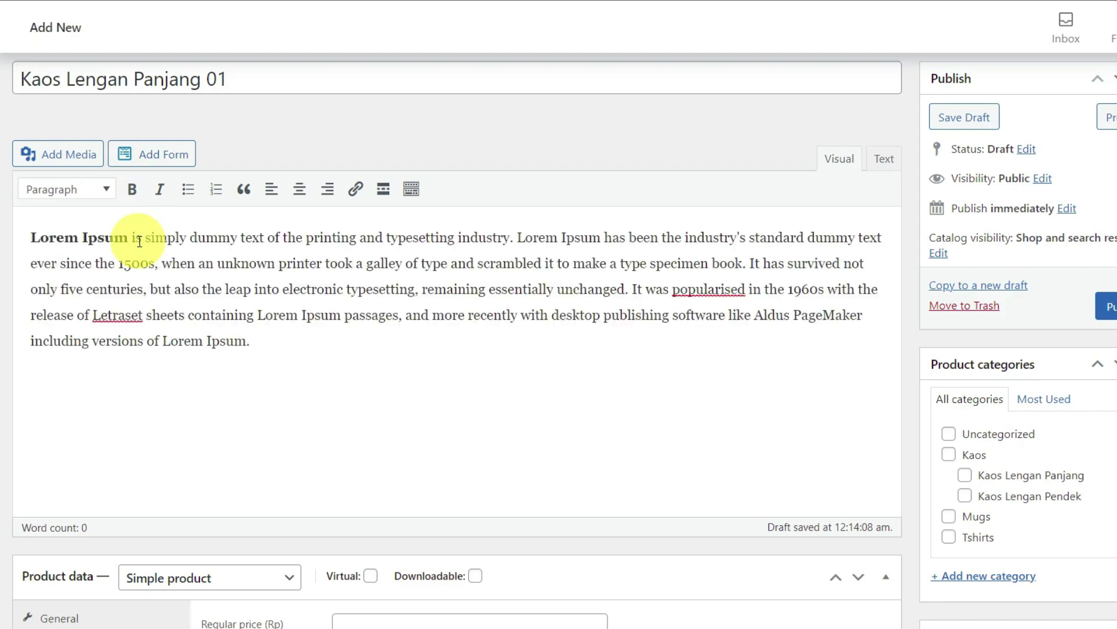
scroll(509, 344, "down", 5)
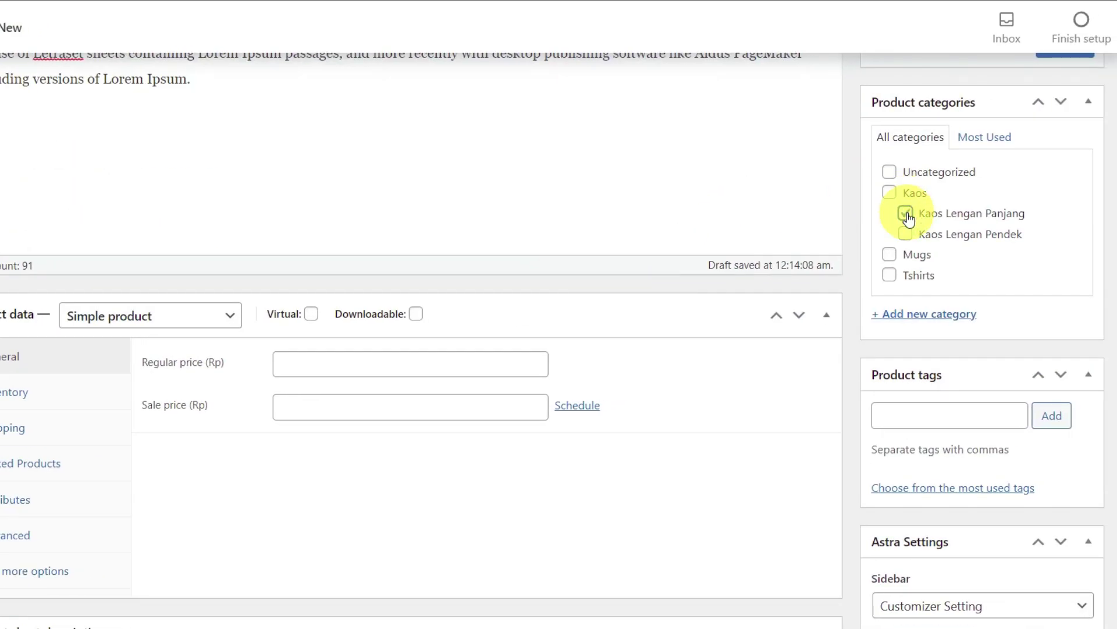
left_click(890, 194)
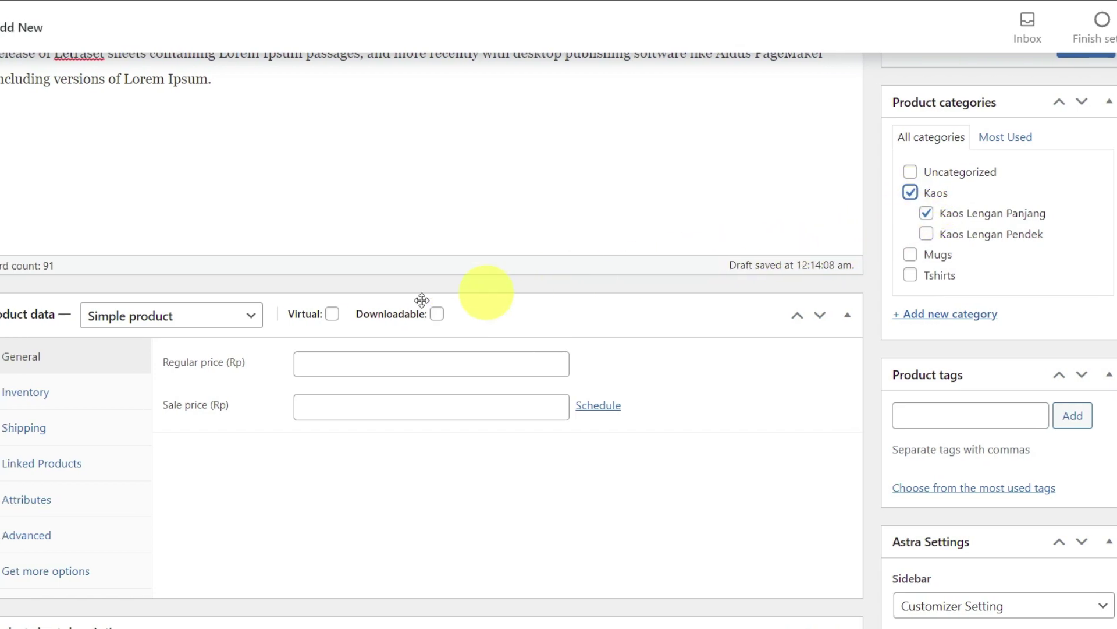
- Set the regular price to 50000, leaving the sale price empty
left_click(427, 364)
type("50000")
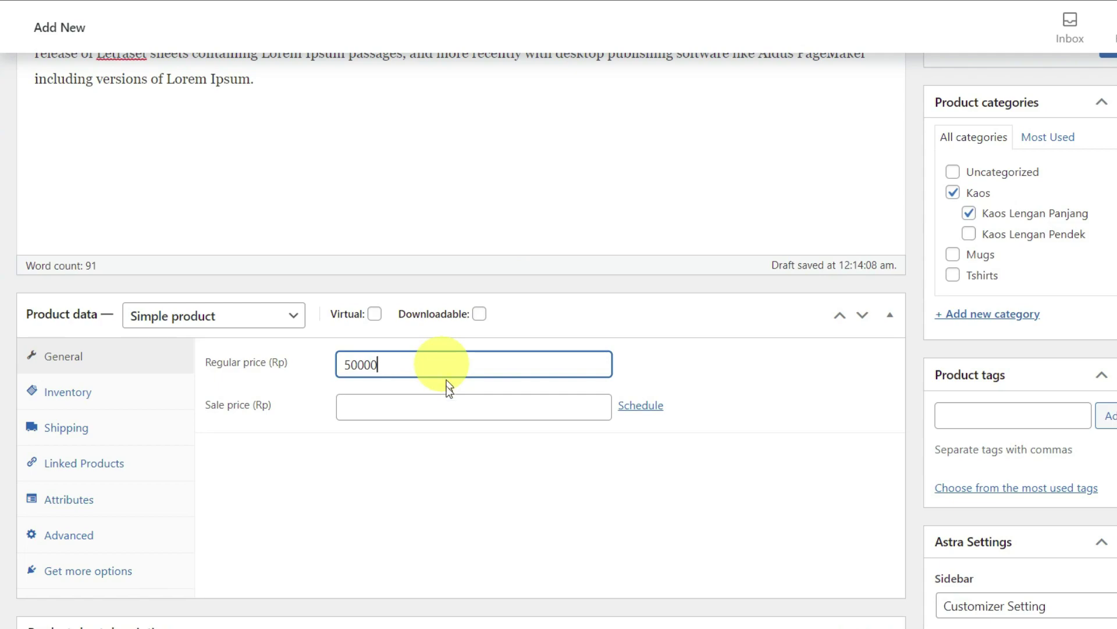
left_click(447, 406)
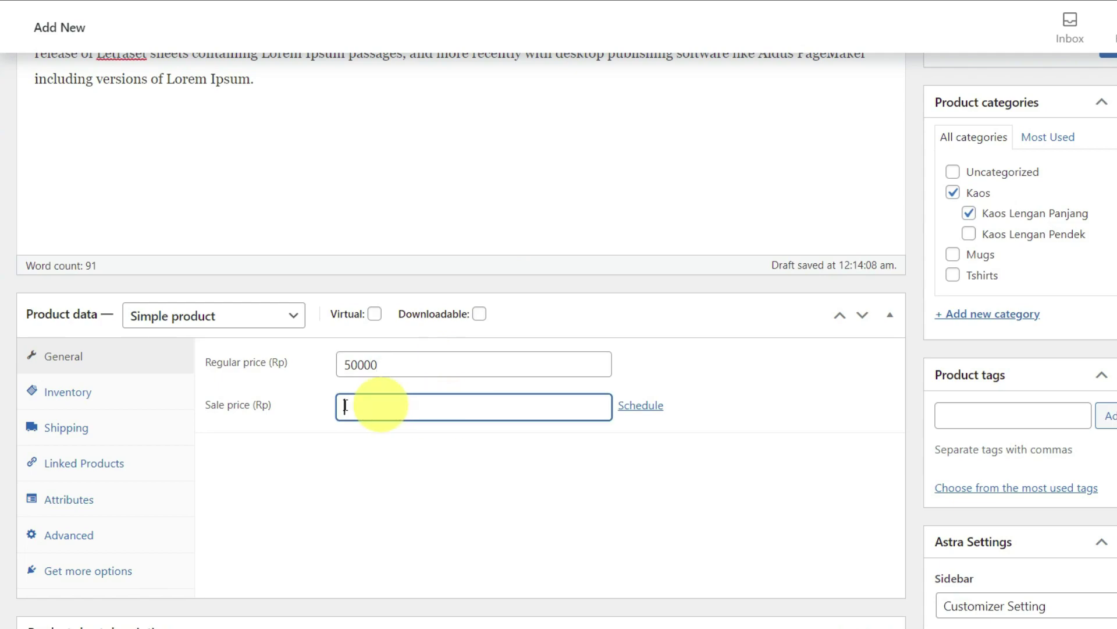
left_click(74, 390)
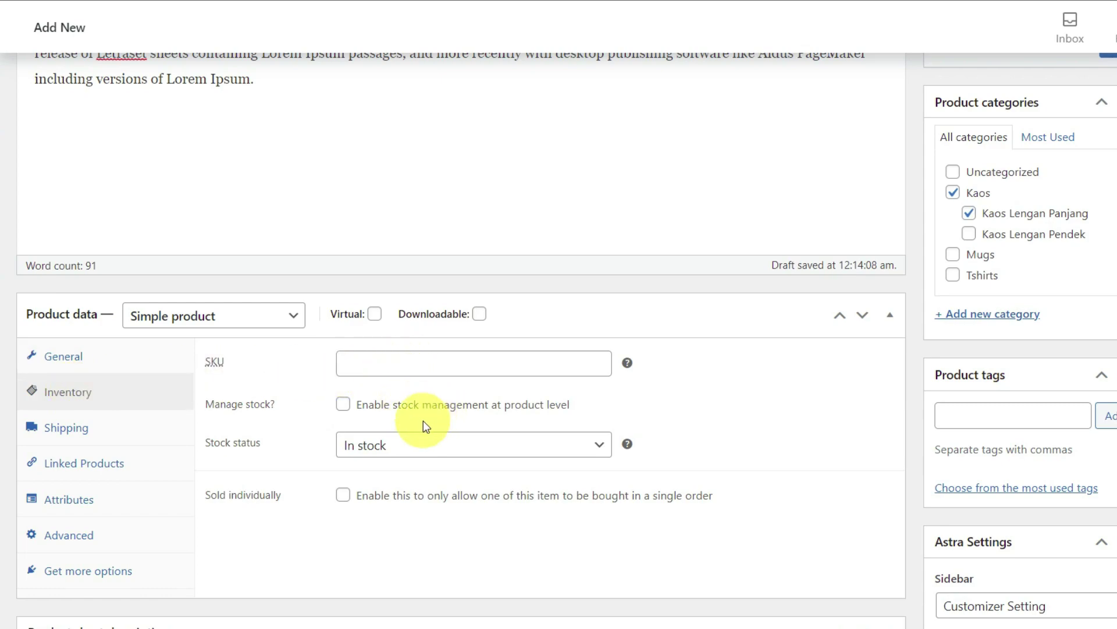
- Enter 1 kg weight and 50 × 25 × 1 cm package dimensions under Shipping
left_click(72, 430)
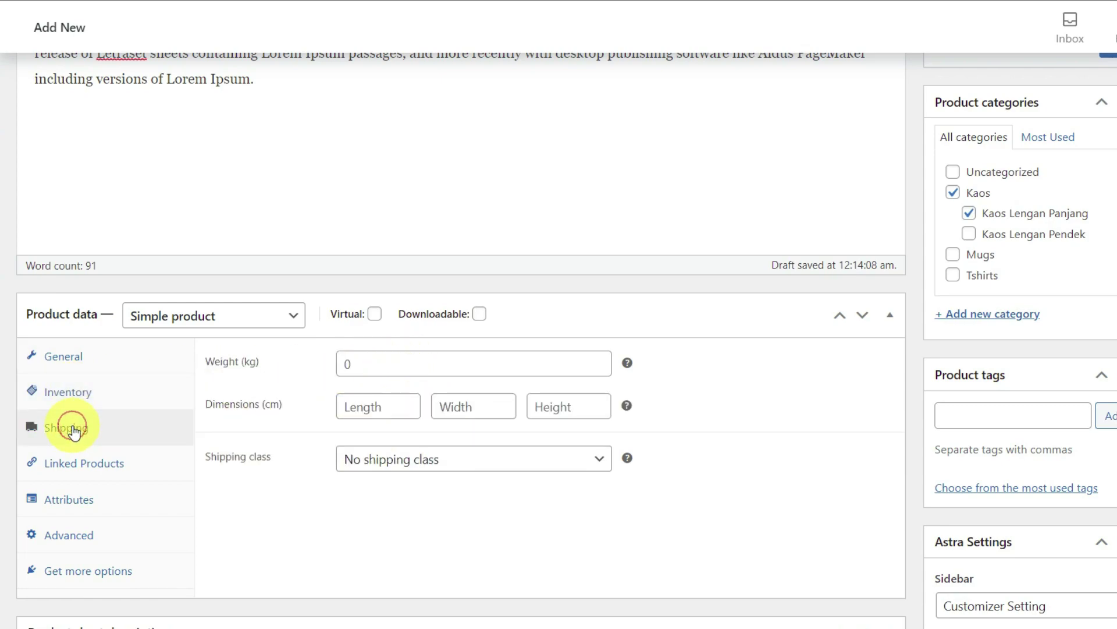
left_click(349, 363)
left_click(457, 352)
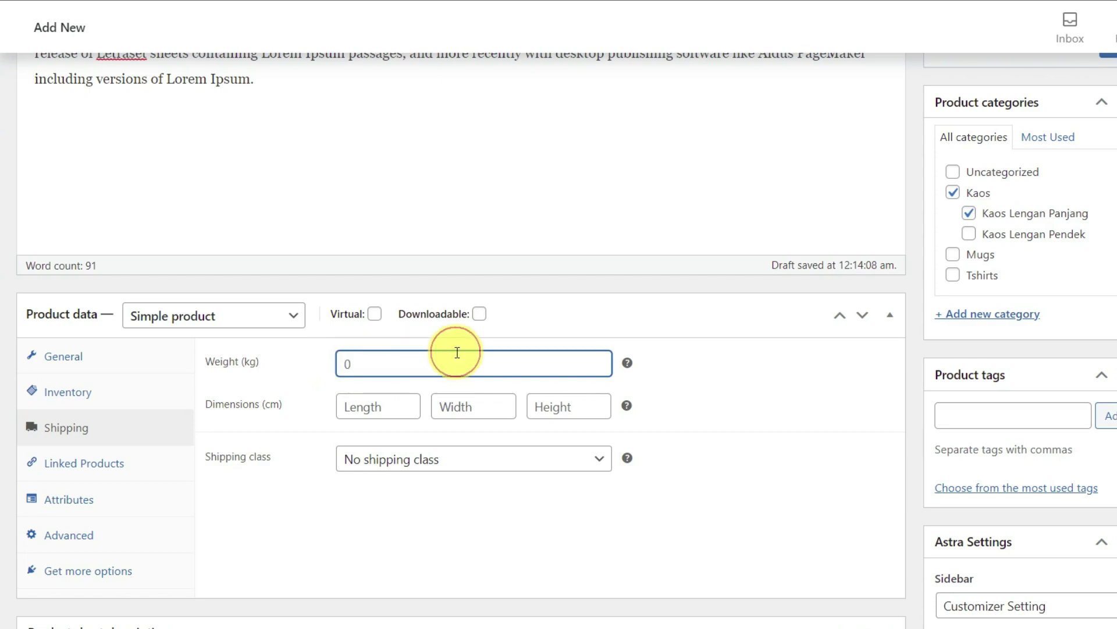
left_click(398, 405)
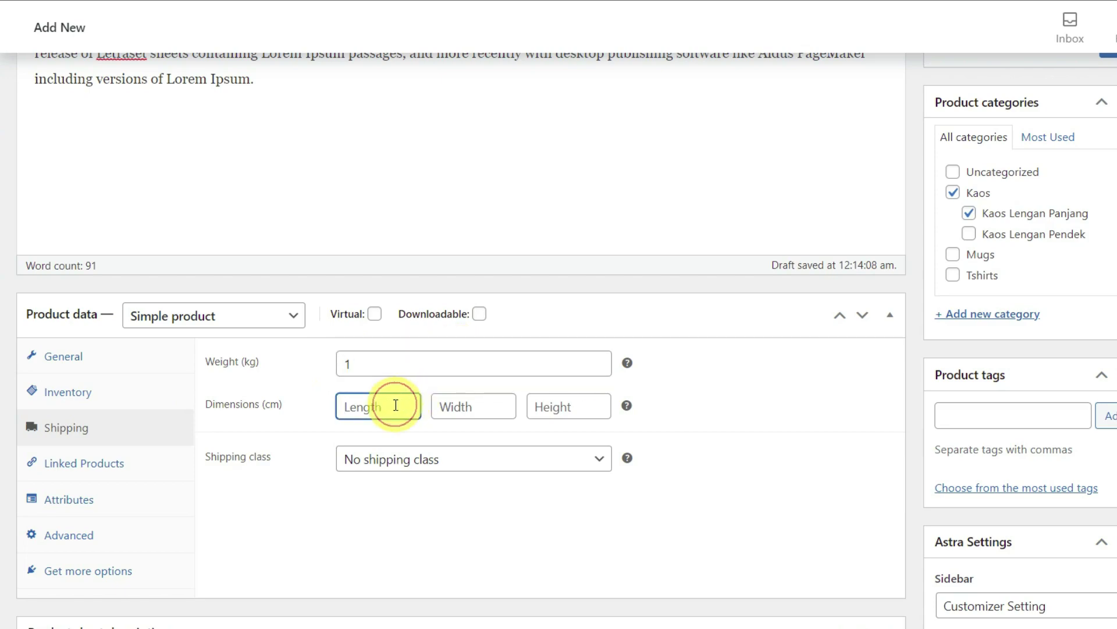
type("50")
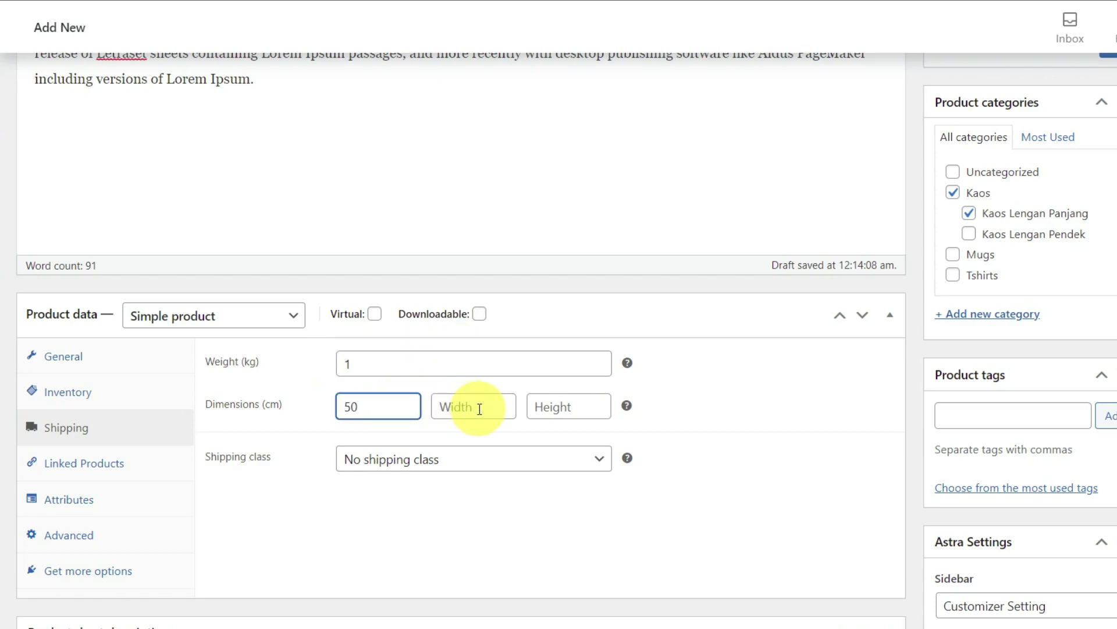
left_click(479, 407)
type("25")
left_click(565, 403)
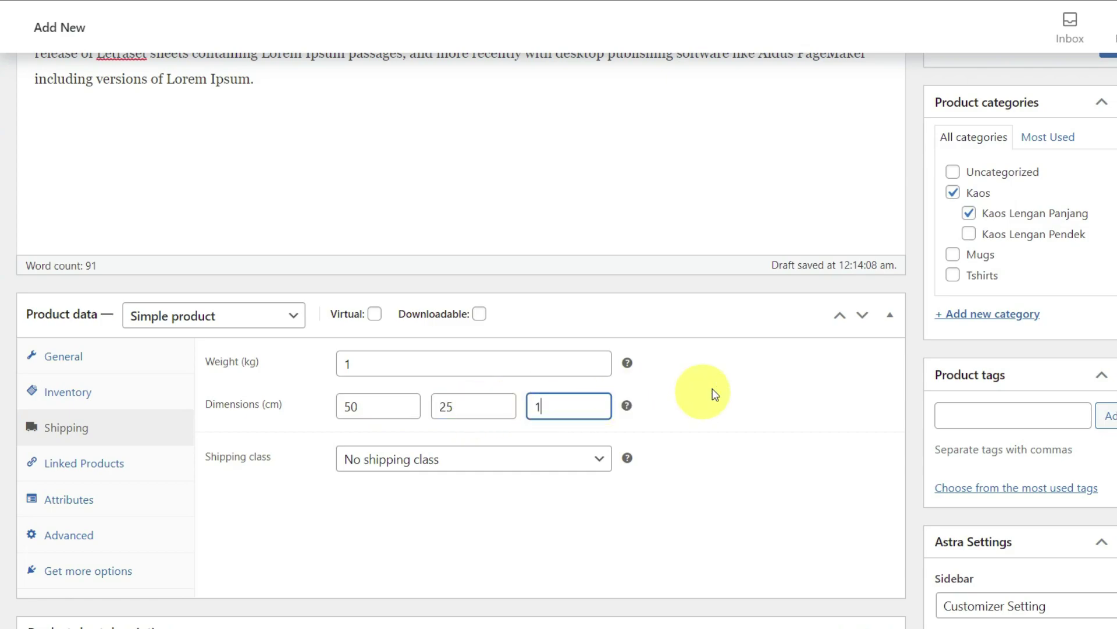
- Paste Lorem Ipsum into the short description, trimming it to two sentences
scroll(806, 387, "down", 2)
scroll(808, 390, "down", 3)
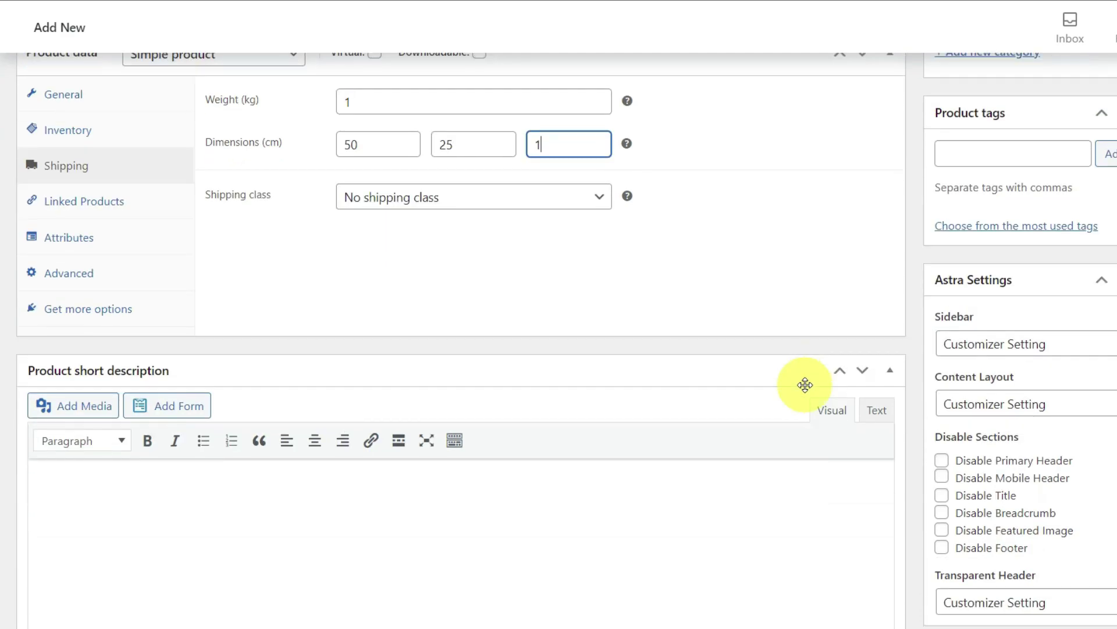
scroll(806, 385, "down", 2)
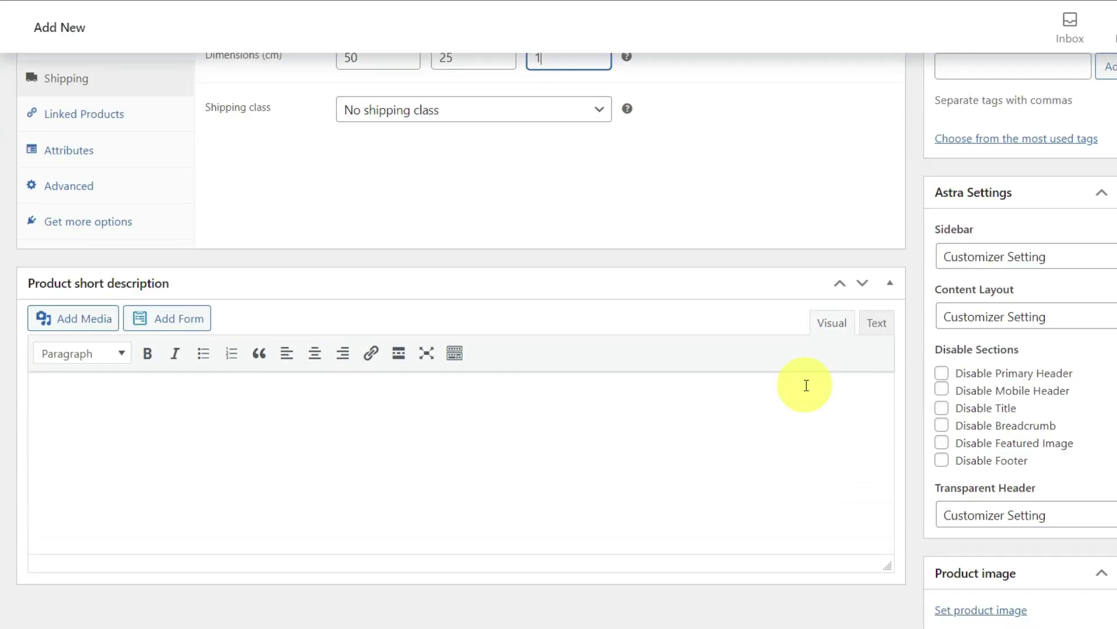
left_click(291, 410)
key("ctrl+v")
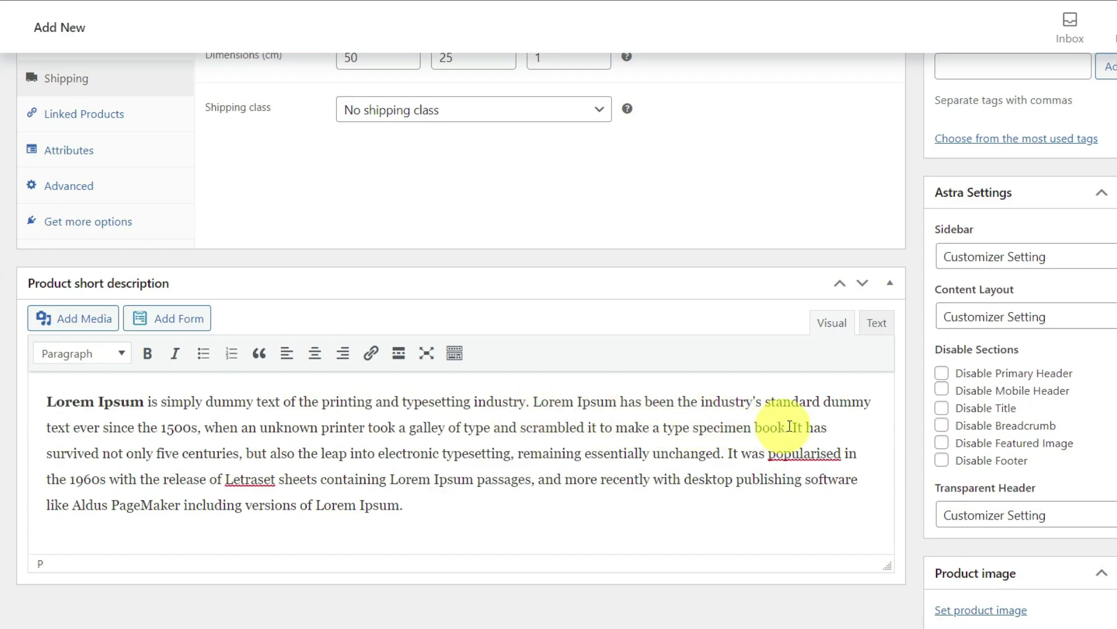
left_click_drag(792, 431, 782, 508)
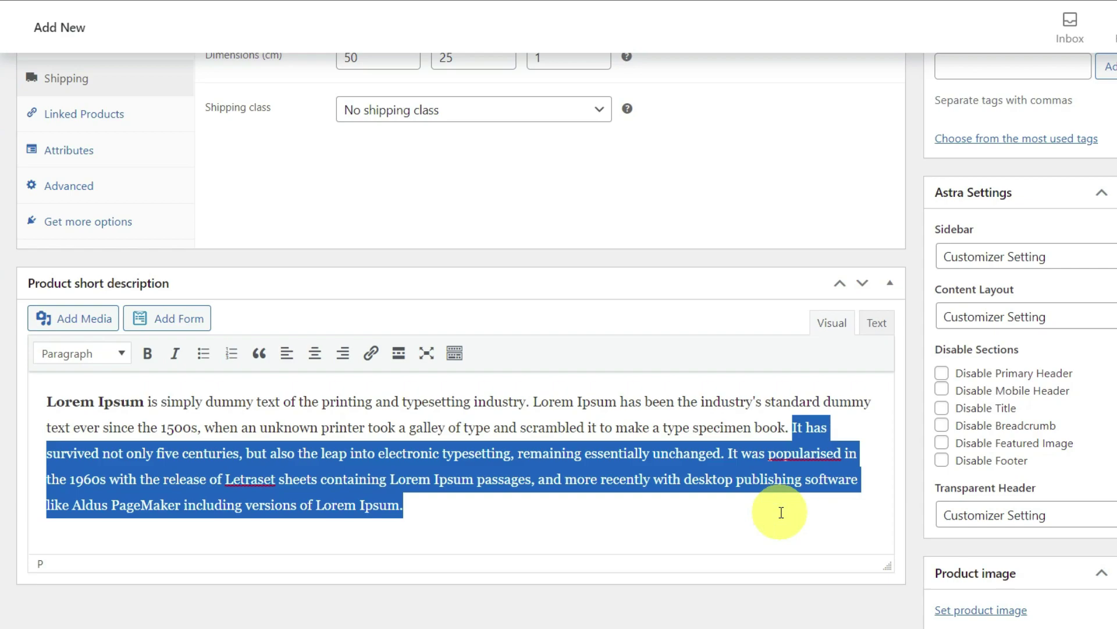
key("Delete")
scroll(958, 482, "down", 3)
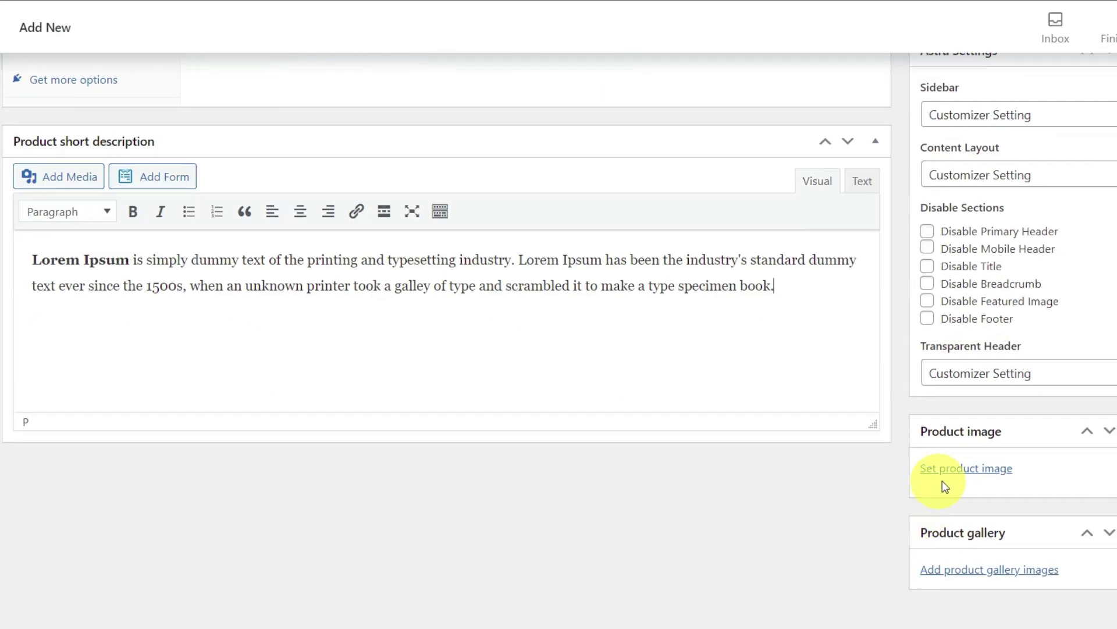
left_click(959, 476)
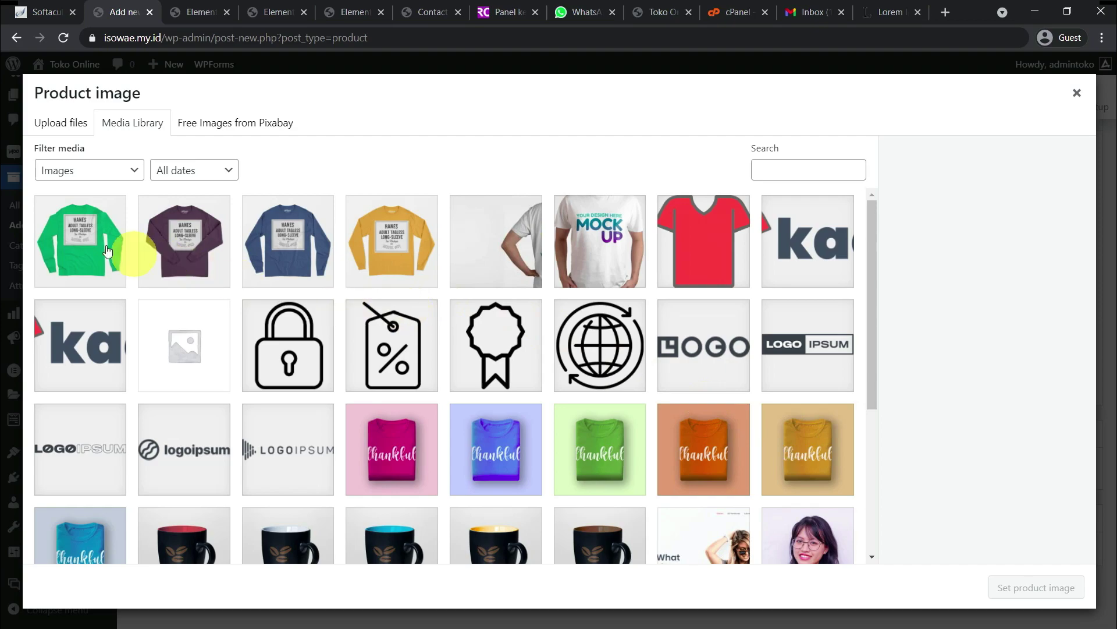
- Set the green sweatshirt 65.jpg as product image, publish, and view the storefront page
left_click(68, 238)
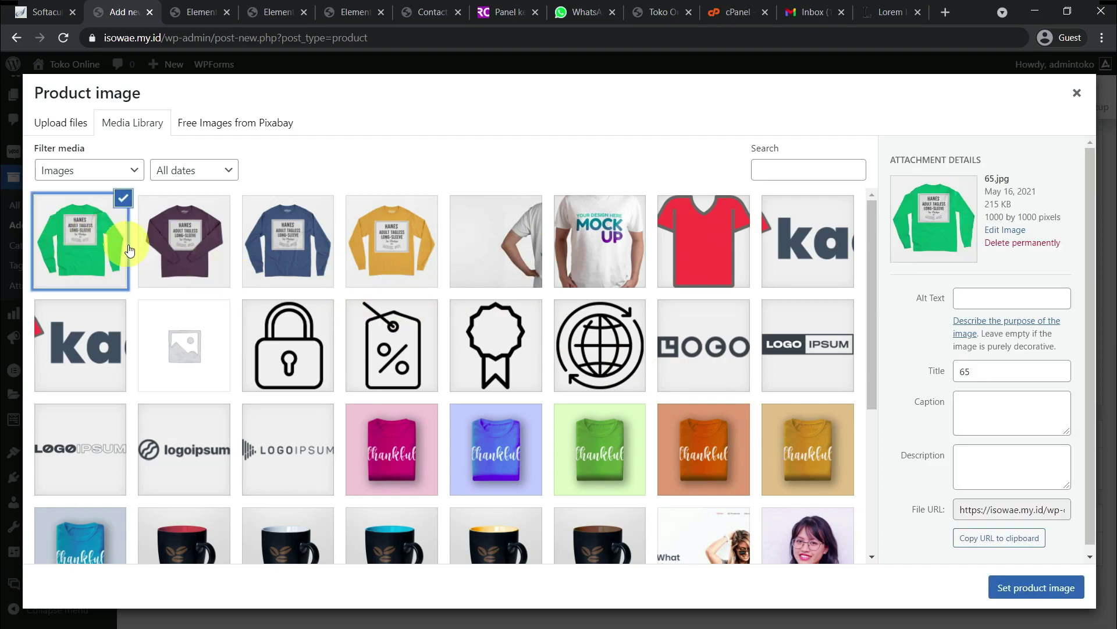
left_click(1029, 589)
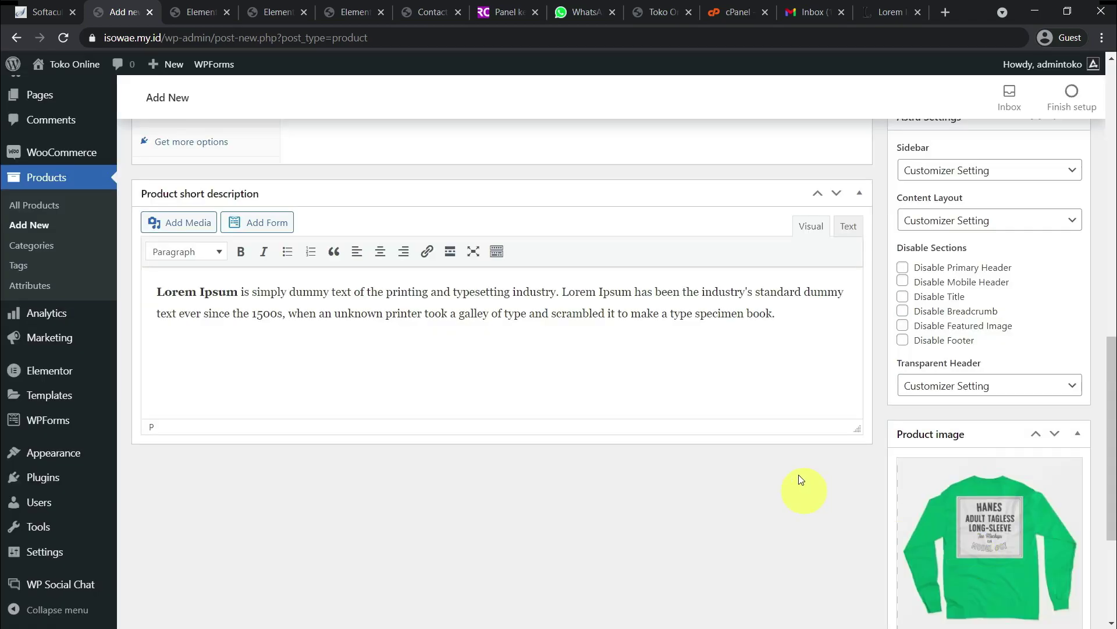
scroll(781, 457, "up", 12)
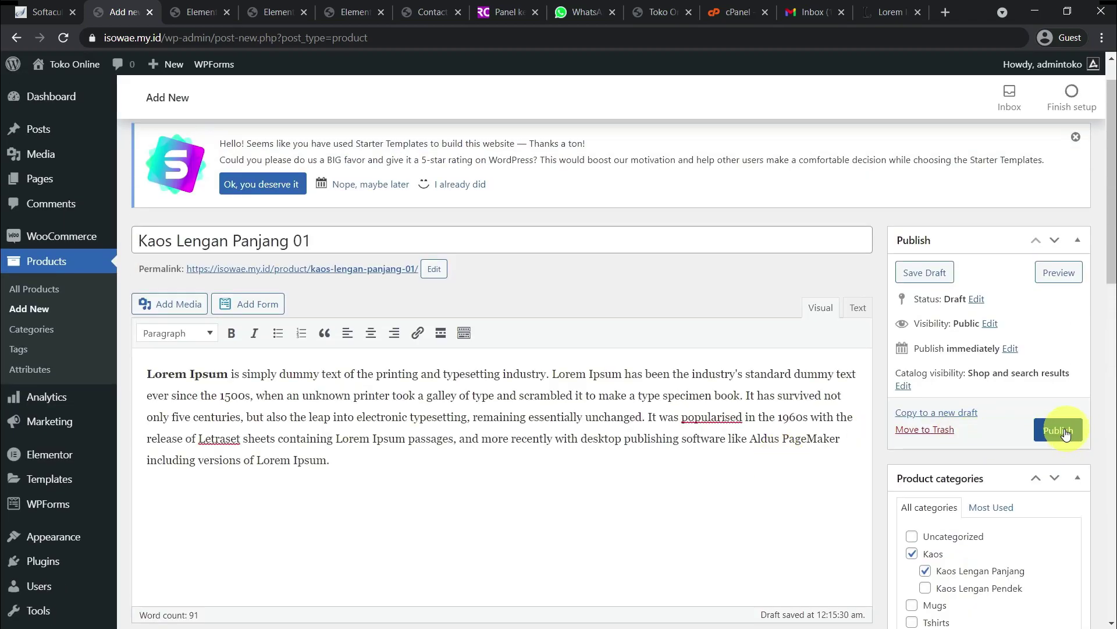
left_click(1064, 430)
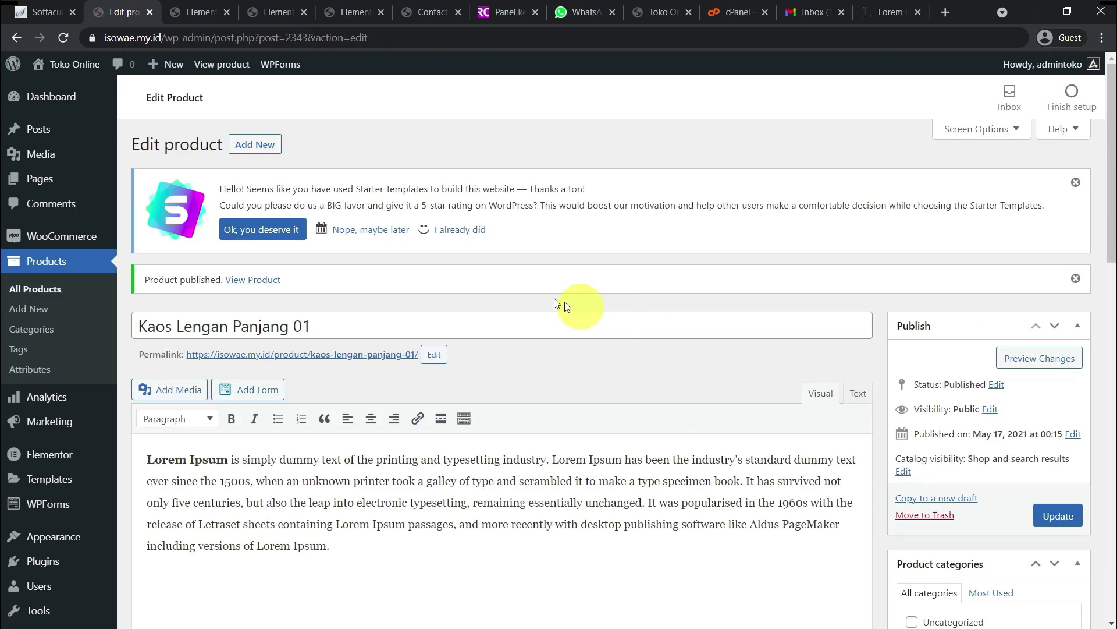
left_click(246, 279, "ctrl")
left_click(183, 13)
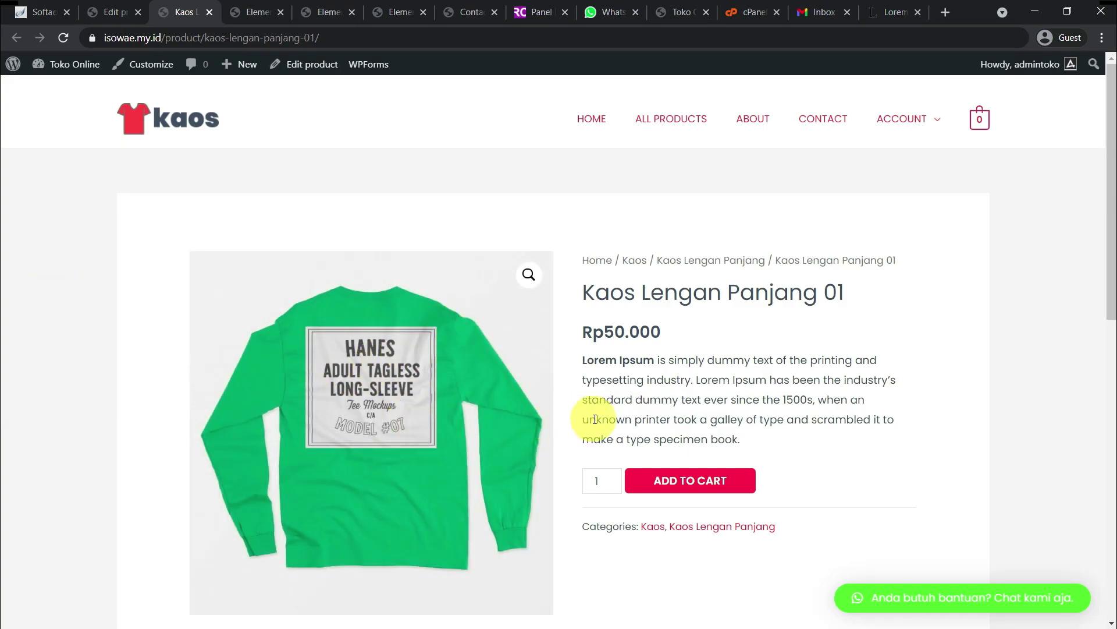
- Check the storefront page's Additional information (1 kg, 50 × 25 × 1 cm) and Reviews sections
scroll(595, 419, "down", 5)
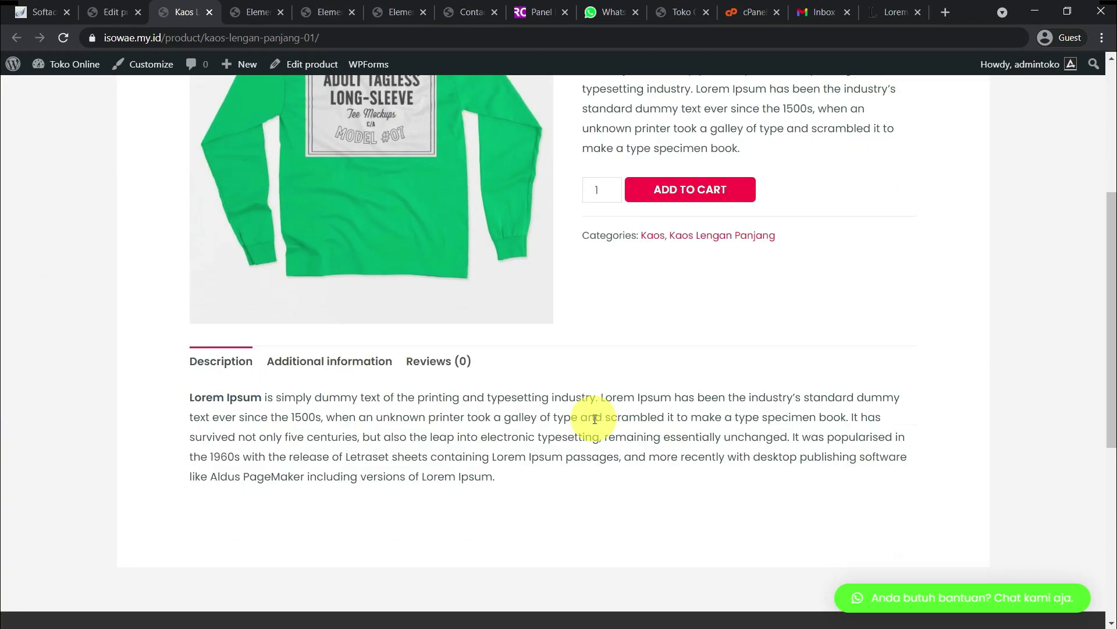
scroll(595, 419, "down", 1)
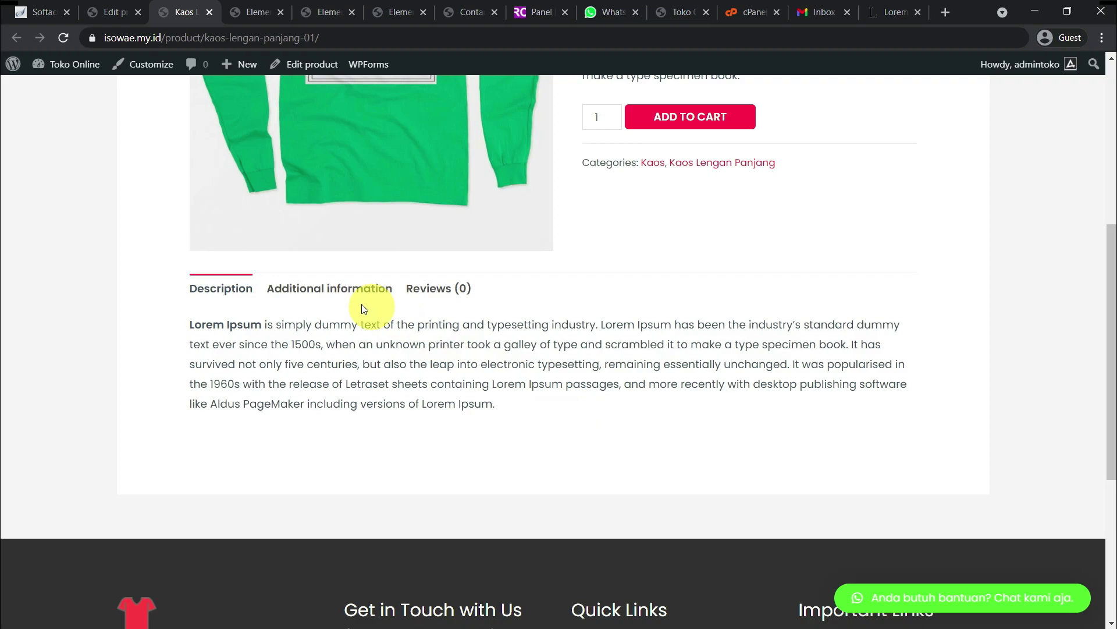
left_click(329, 292)
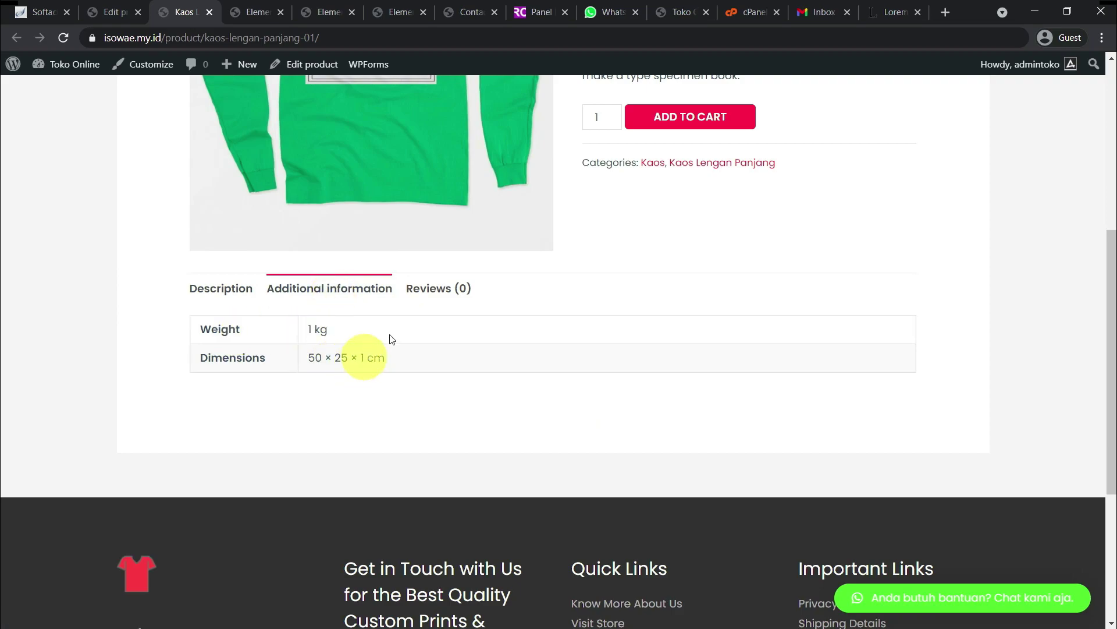
left_click(430, 288)
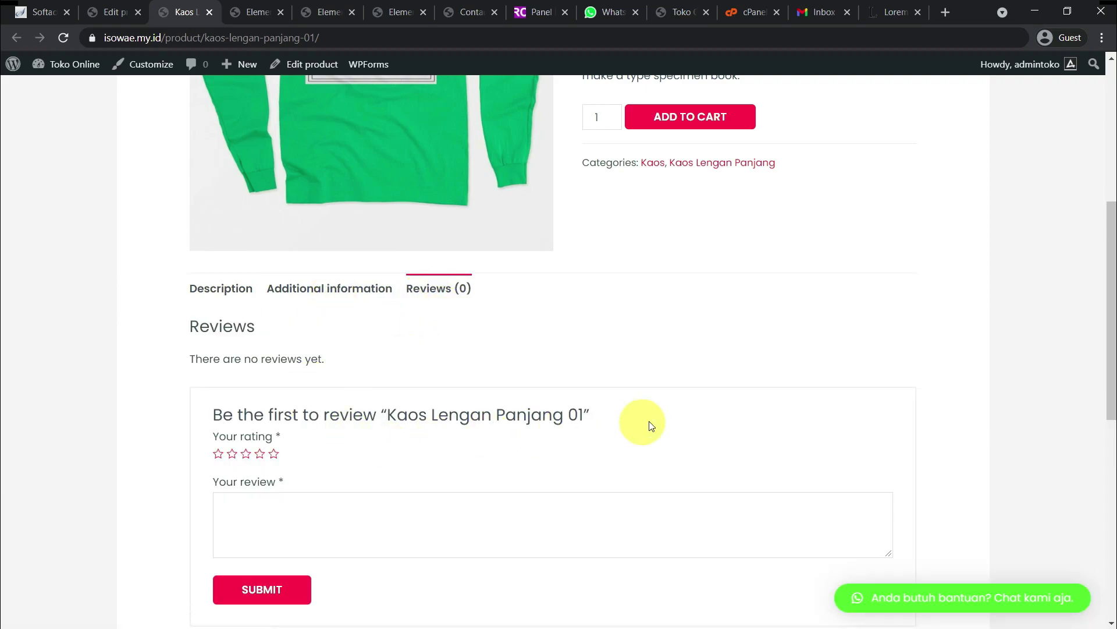
scroll(643, 422, "up", 5)
scroll(643, 422, "up", 3)
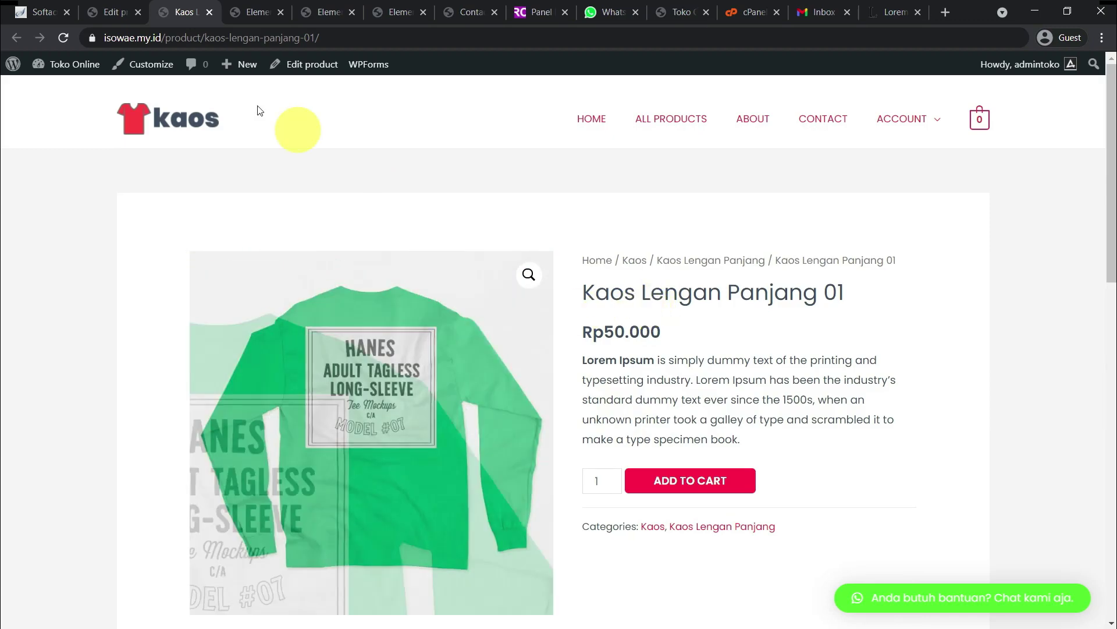
left_click(105, 11)
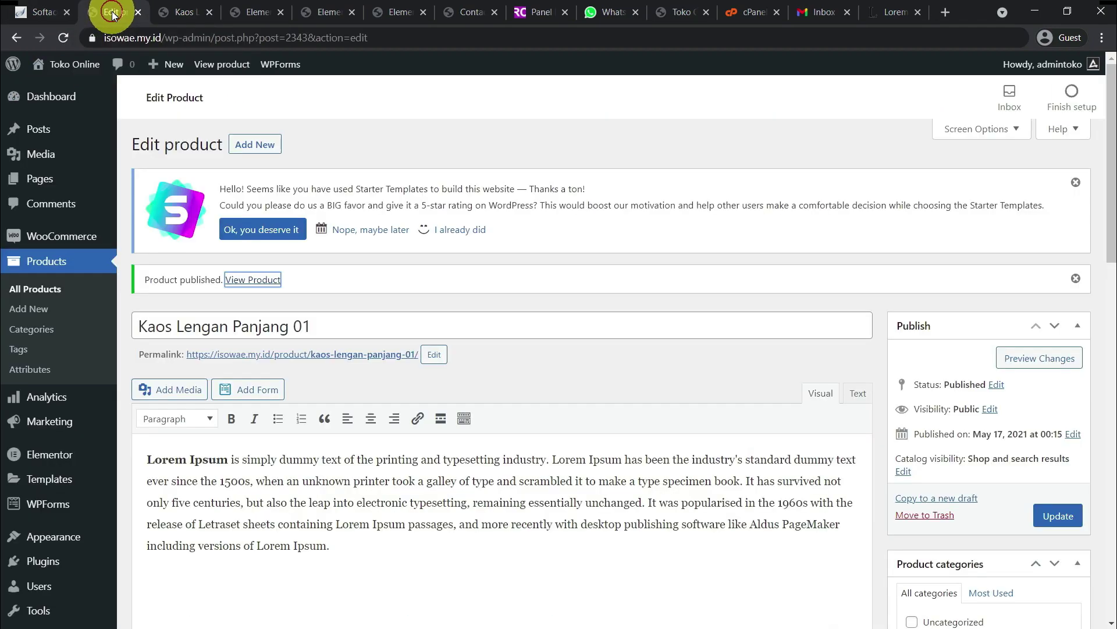
- Set a product image, then start Kaos Lengan Panjang 03 with a 50000 regular price
left_click(252, 150)
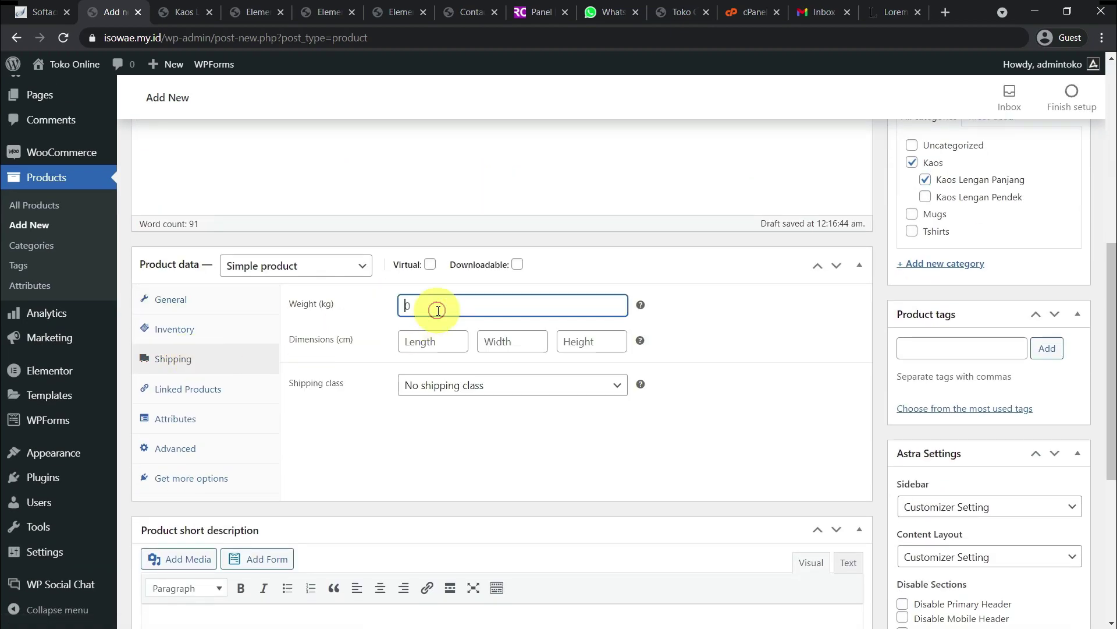
scroll(582, 361, "down", 4)
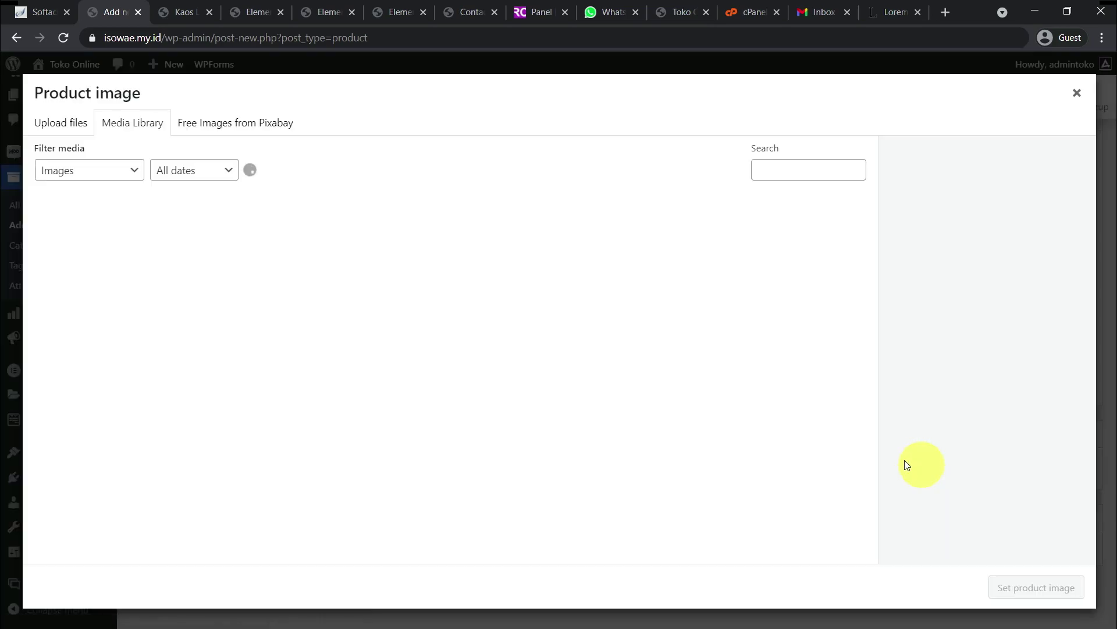
left_click(1000, 588)
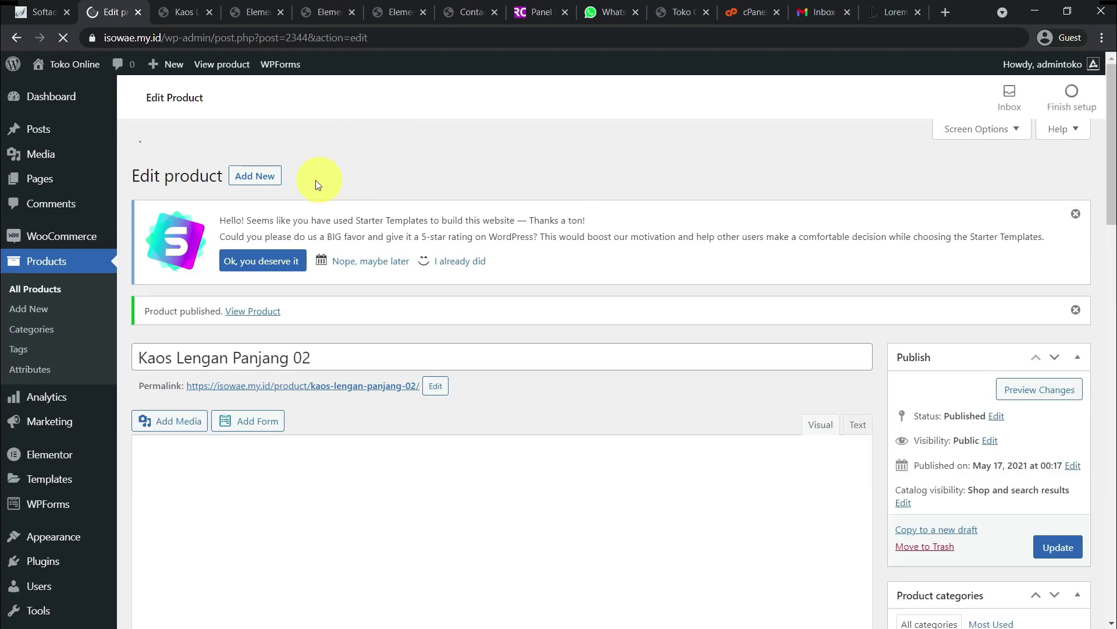
left_click(252, 174)
type("Kaos Lengan Panjang 03")
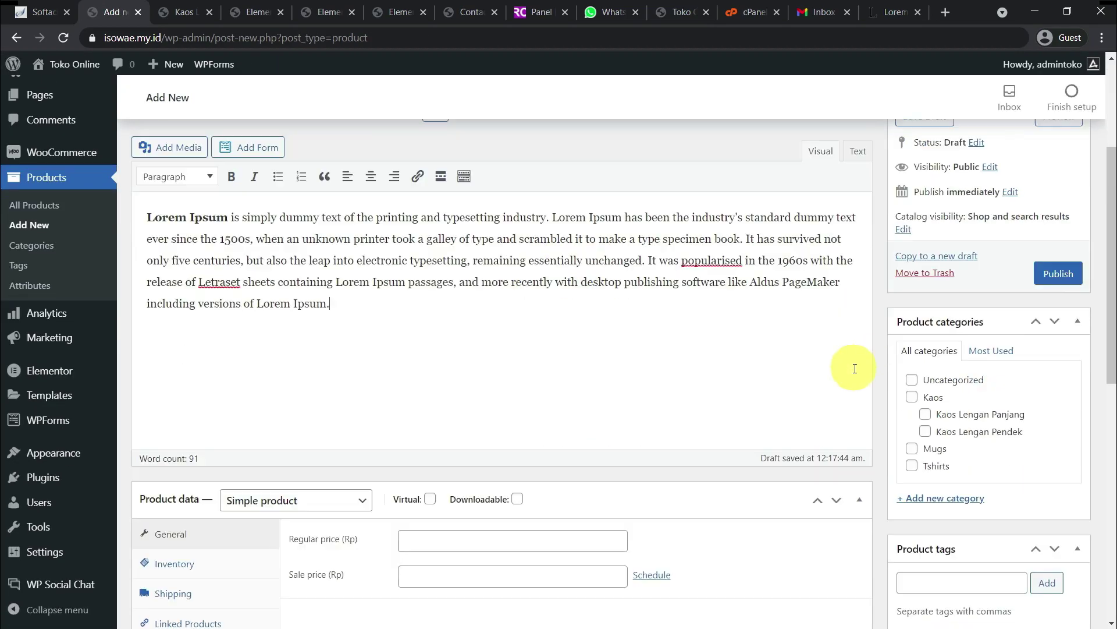
scroll(853, 369, "down", 2)
left_click(477, 453)
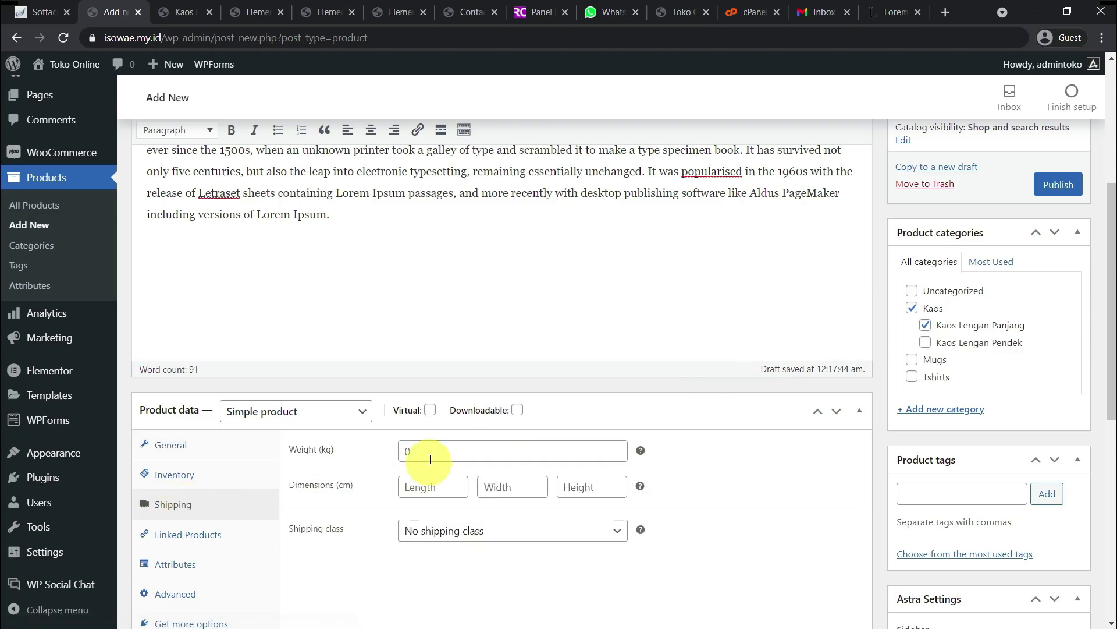
type("50")
key("Tab")
type("25")
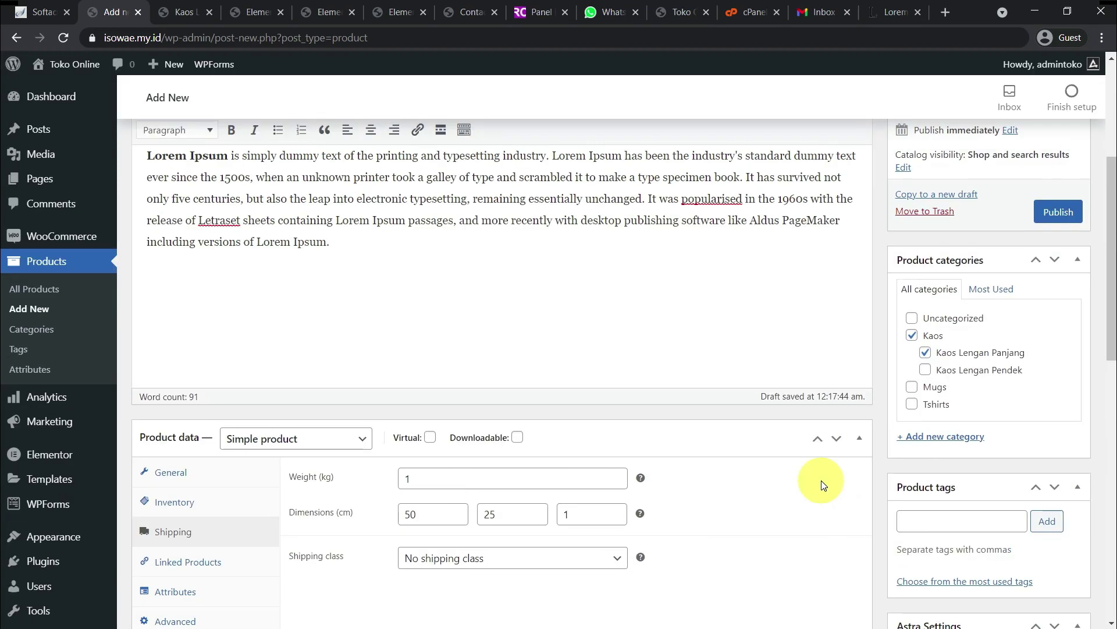
left_click(1055, 475)
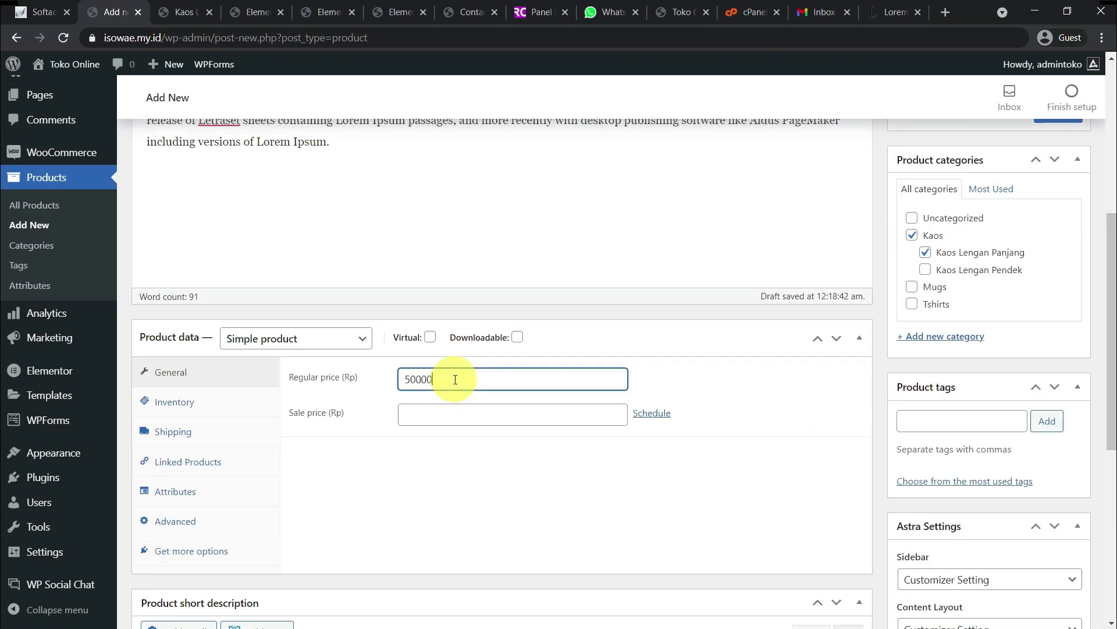
- Enter the shipping weight and dimensions, set the sweatshirt image, and publish Kaos Lengan Panjang 04
left_click(451, 417)
type("30")
key("Tab")
type("25")
key("Tab")
type("1")
scroll(799, 445, "down", 8)
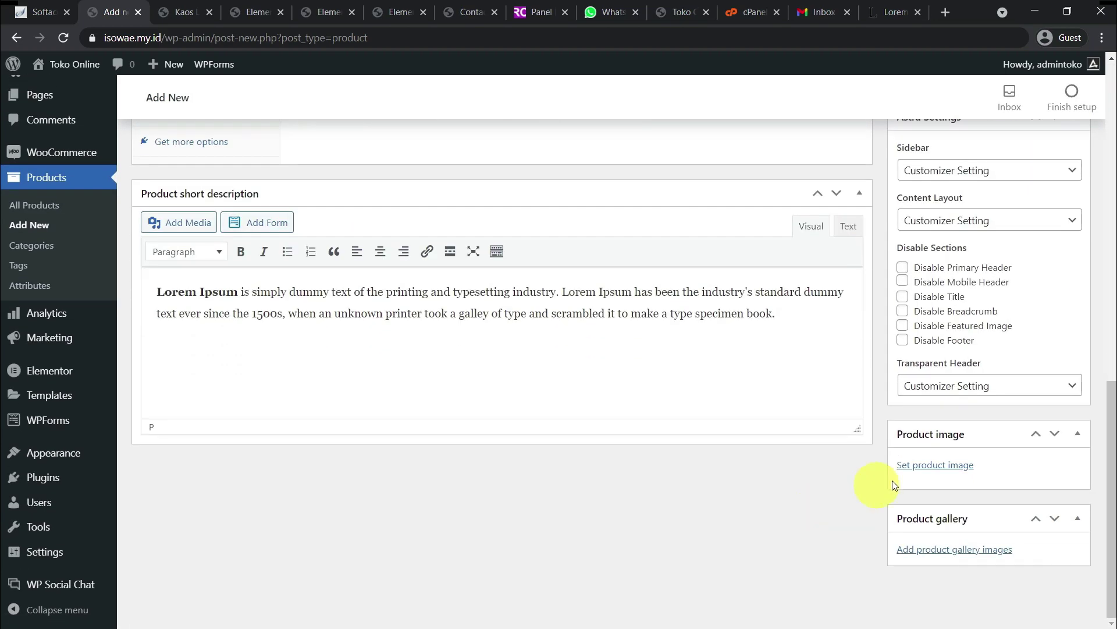
left_click(913, 465)
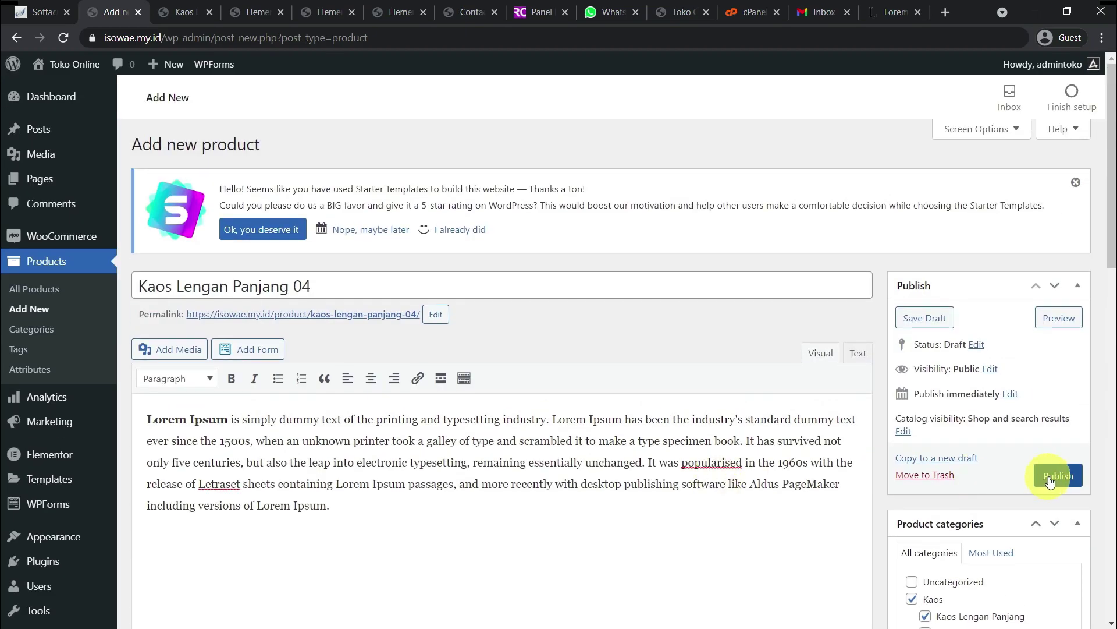
left_click(1055, 475)
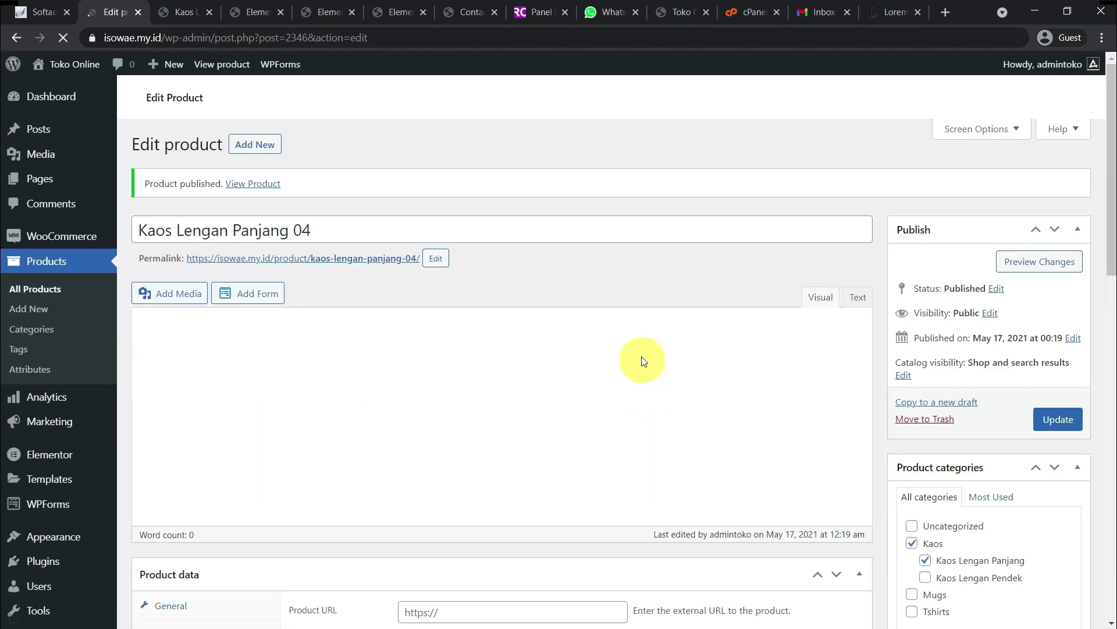
left_click(257, 146)
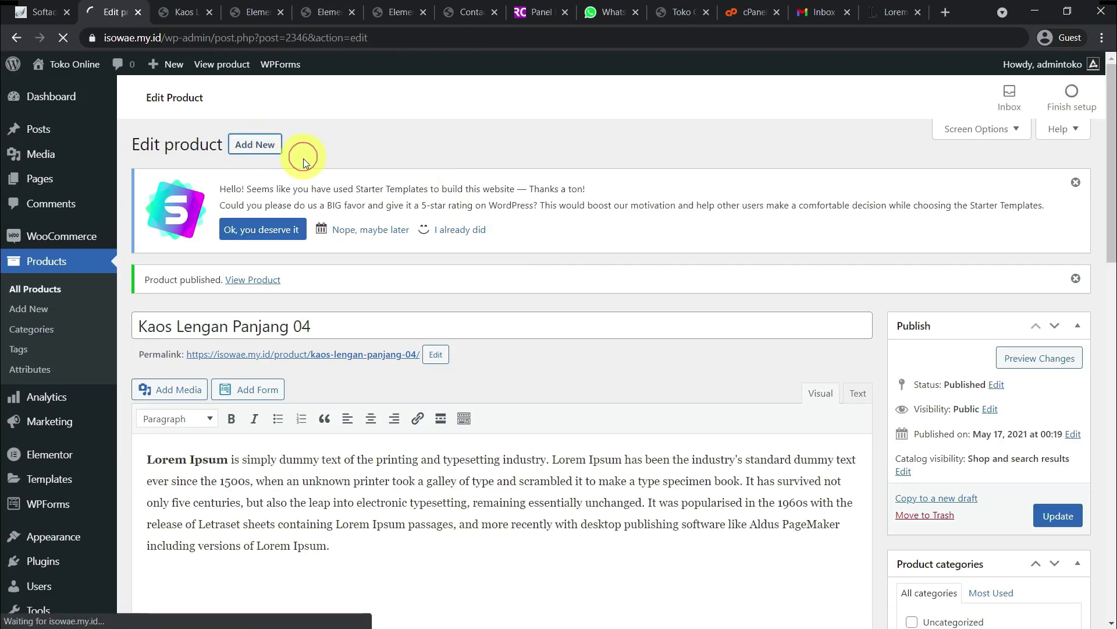
- Create Kaos Lengan Pendek 01 with Lorem Ipsum descriptions, weight 1 and dimensions 50×25×1
type("K")
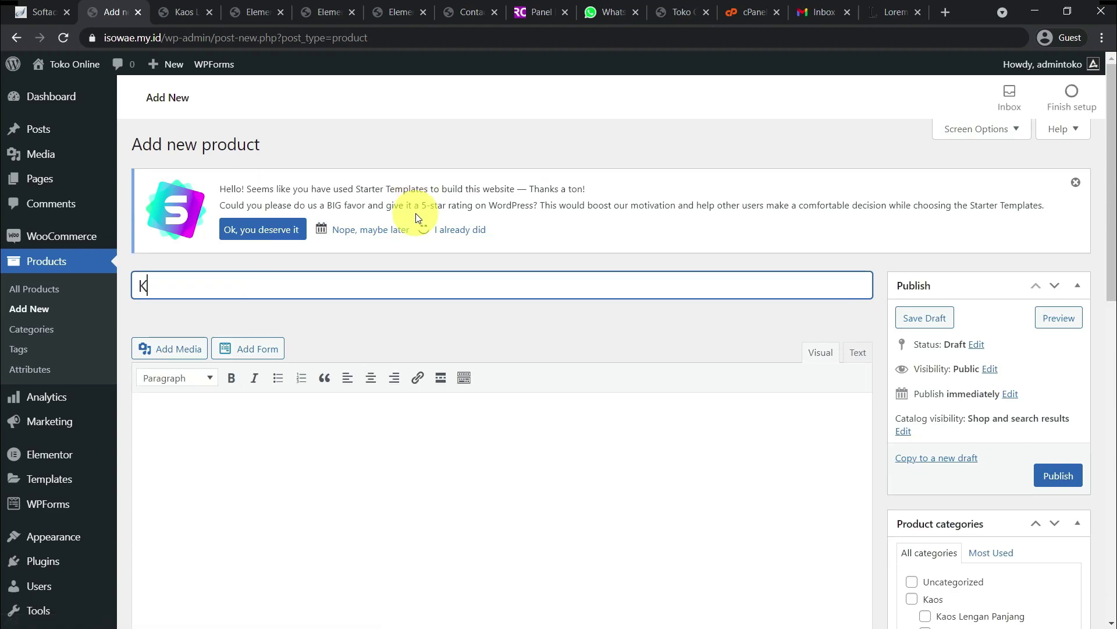
type("aos Lengan Pendek 01")
scroll(526, 341, "down", 1)
left_click(526, 342)
type("Lorem Ipsum is simply dummy text of the printing and typesetting industry. Lorem Ipsum has been the industry's standard dummy text ever since the 1500s, when an unknown printer took a galley of type and scrambled it to make a type specimen book. It has survived not only five centuries, but also the leap into electronic typesetting, remaining essentially unchanged. It was popularised in the 1960s with the release of Letraset sheets containing Lorem Ipsum passages, and more recently with desktop publishing software like Aldus PageMaker including versions of Lorem Ipsum.")
scroll(526, 342, "down", 2)
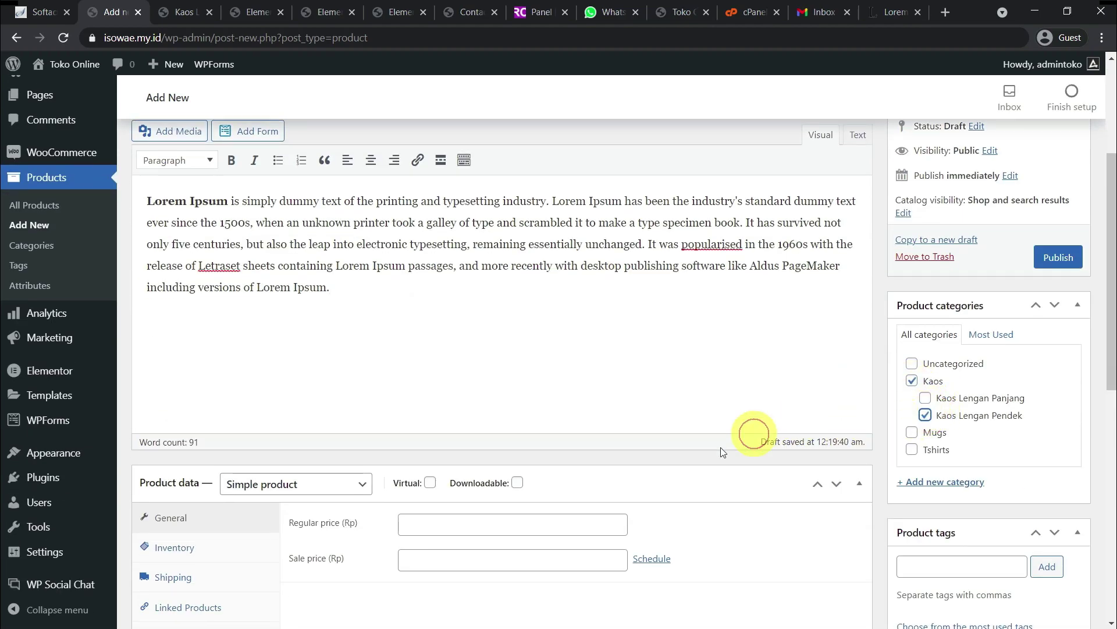
scroll(679, 457, "down", 4)
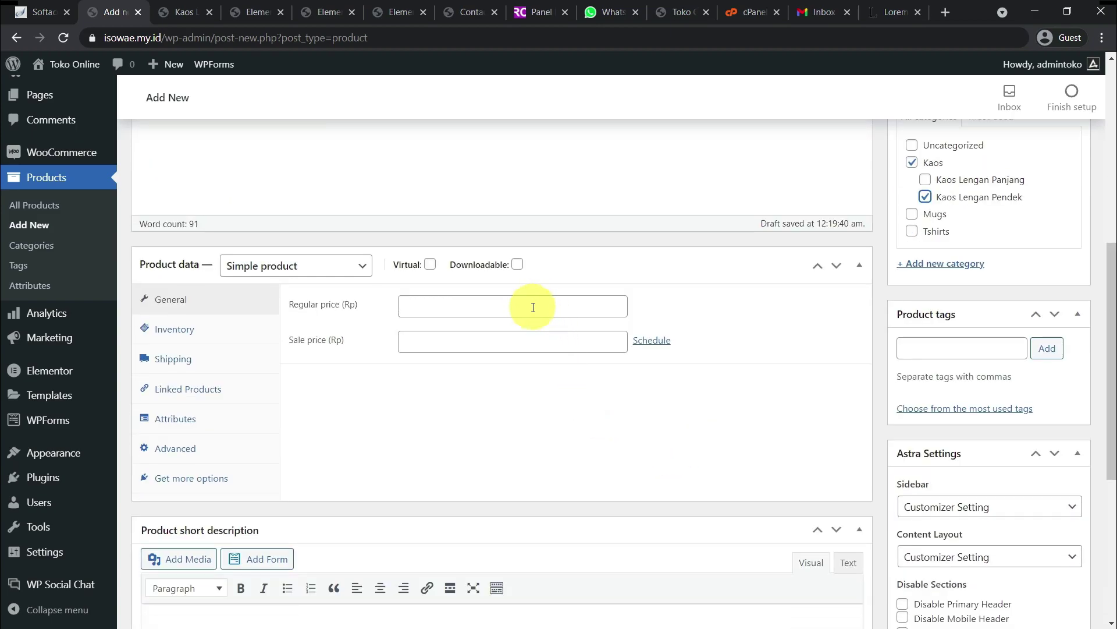
left_click(184, 365)
left_click(445, 309)
type("1")
left_click(440, 341)
type("50")
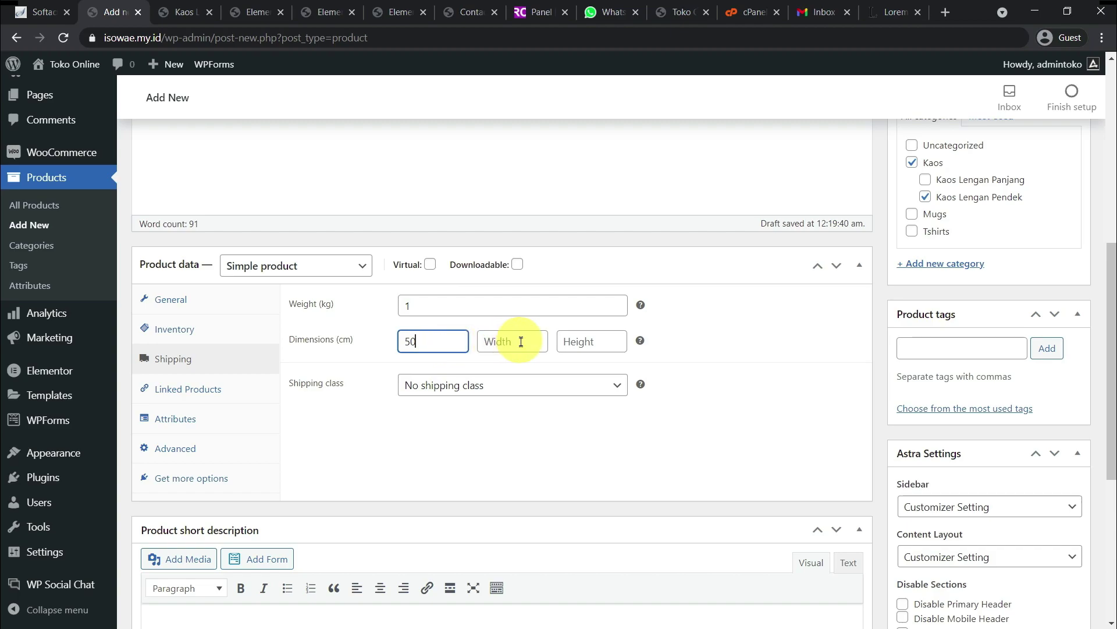
type("25")
left_click(583, 345)
type("1")
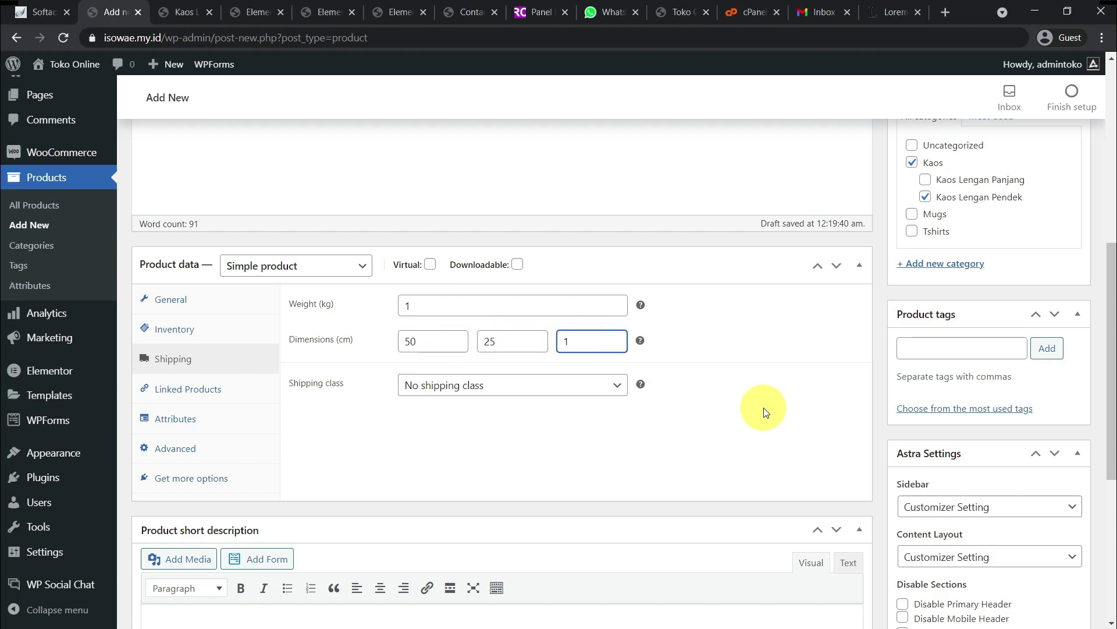
scroll(764, 407, "down", 3)
scroll(755, 413, "down", 3)
left_click(581, 372)
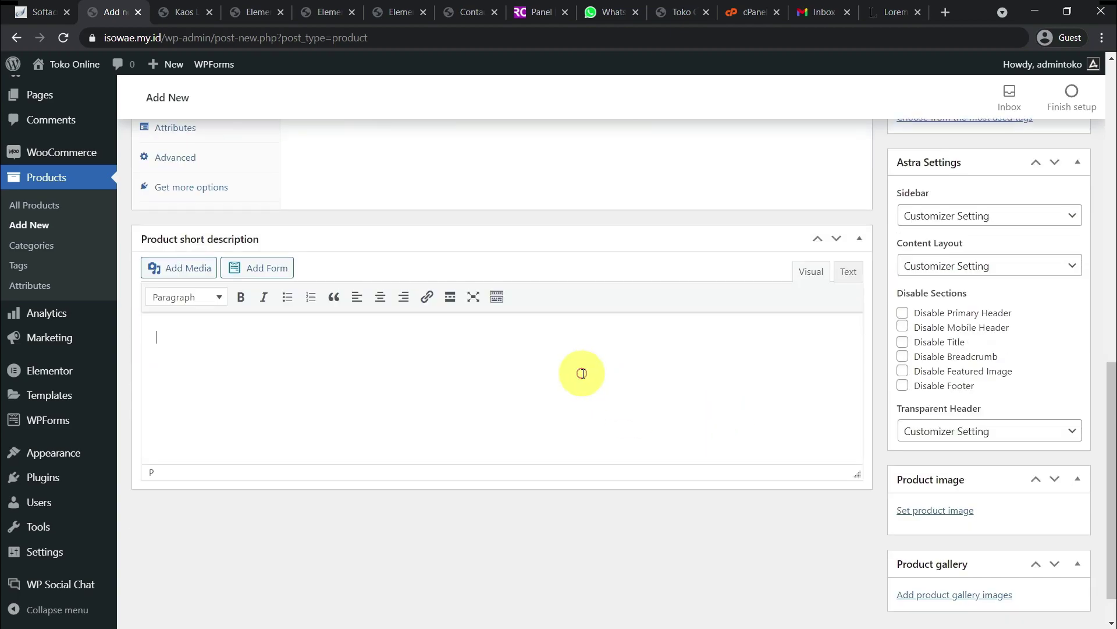
type("Lorem Ipsum is simply dummy text of the printing and typesetting industry. Lorem Ipsum has been the industry's standard dummy text ever since the 1500s, when an unknown printer took a galley of type and scrambled it to make a type specimen book. It has survived not only five centuries, but also the leap into electronic typesetting, remaining essentially unchanged. It was popularised in the 1960s with the release of Letraset sheets containing Lorem Ipsum passages, and more recently with desktop publishing software like Aldus PageMaker including versions of Lorem Ipsum.")
- Upload the shirt images, set the product image and publish Kaos Lengan Pendek 01
left_click(934, 508)
left_click(61, 122)
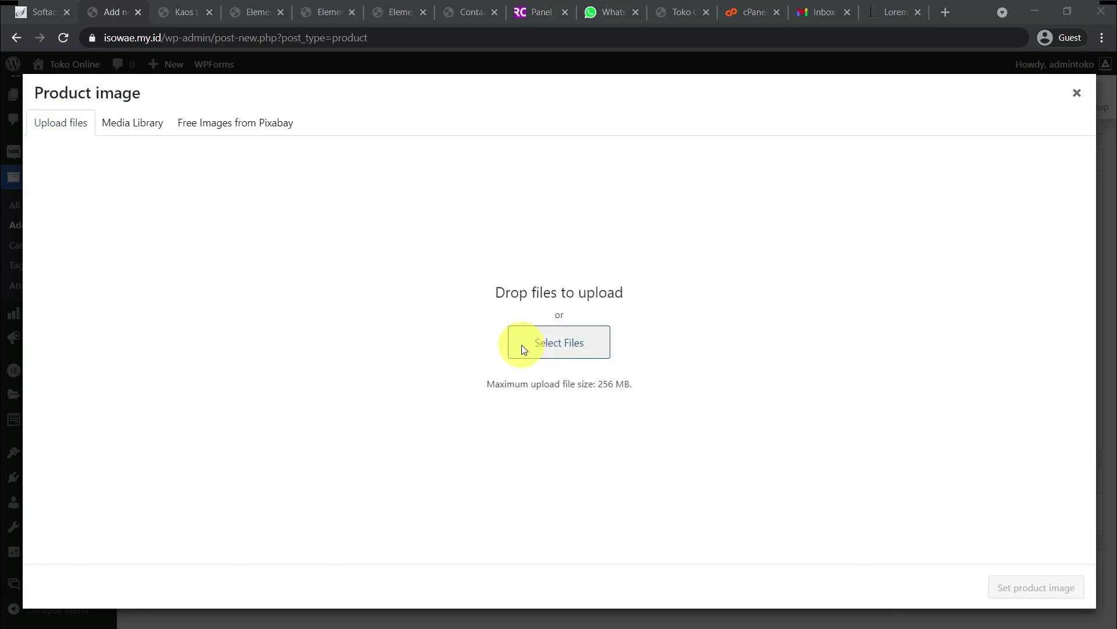
left_click(522, 344)
left_click(177, 194)
left_click(406, 201, "shift")
left_click(348, 342)
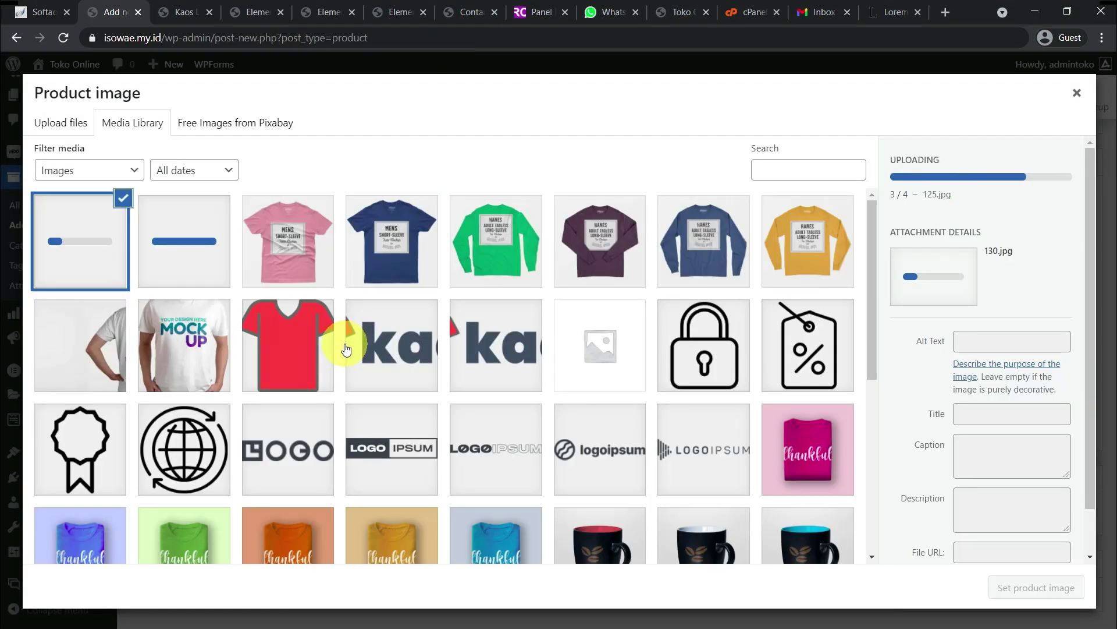
left_click(1037, 589)
scroll(855, 464, "up", 10)
left_click(1056, 395)
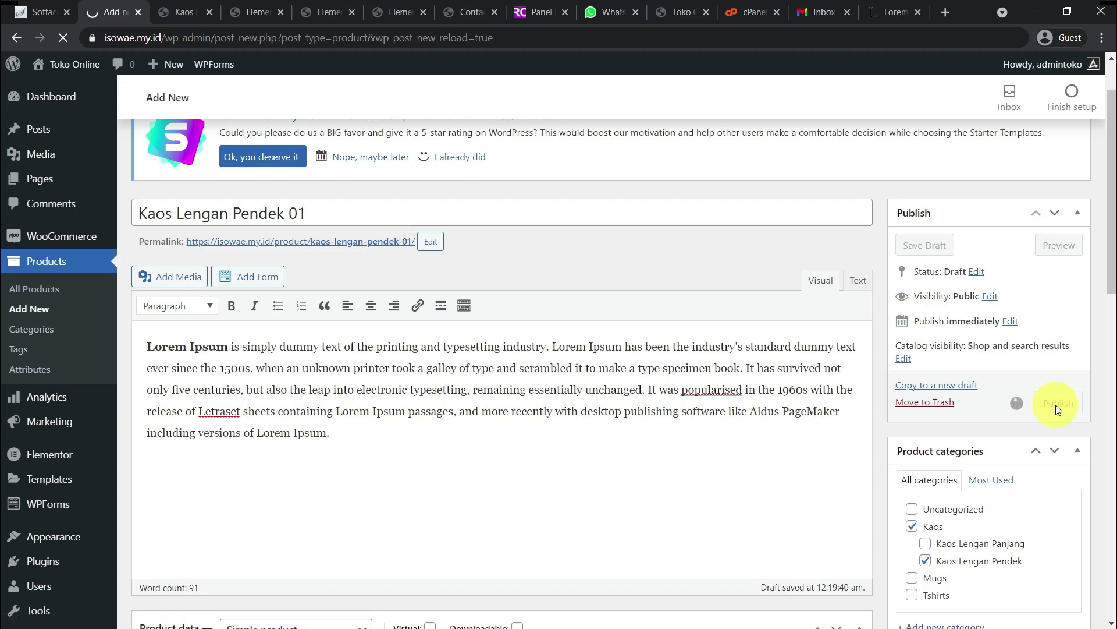
- Start Kaos Lengan Pendek 02 with shipping weight 1 and dimensions 50×25×1
left_click(255, 144)
type("Kao")
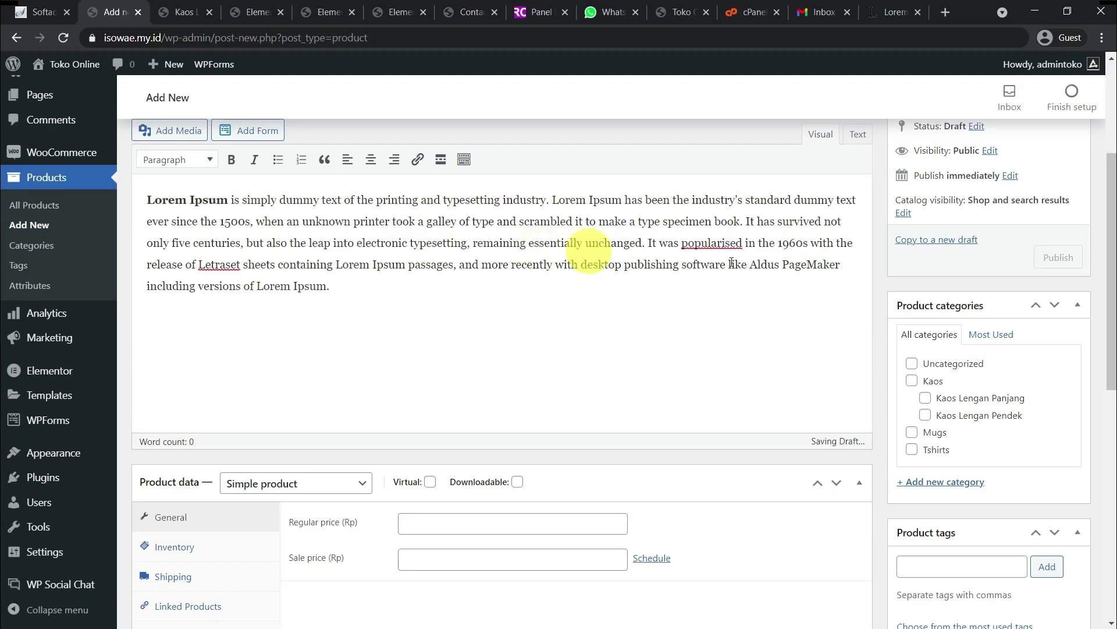
scroll(749, 332, "down", 5)
left_click(173, 431)
left_click(424, 380)
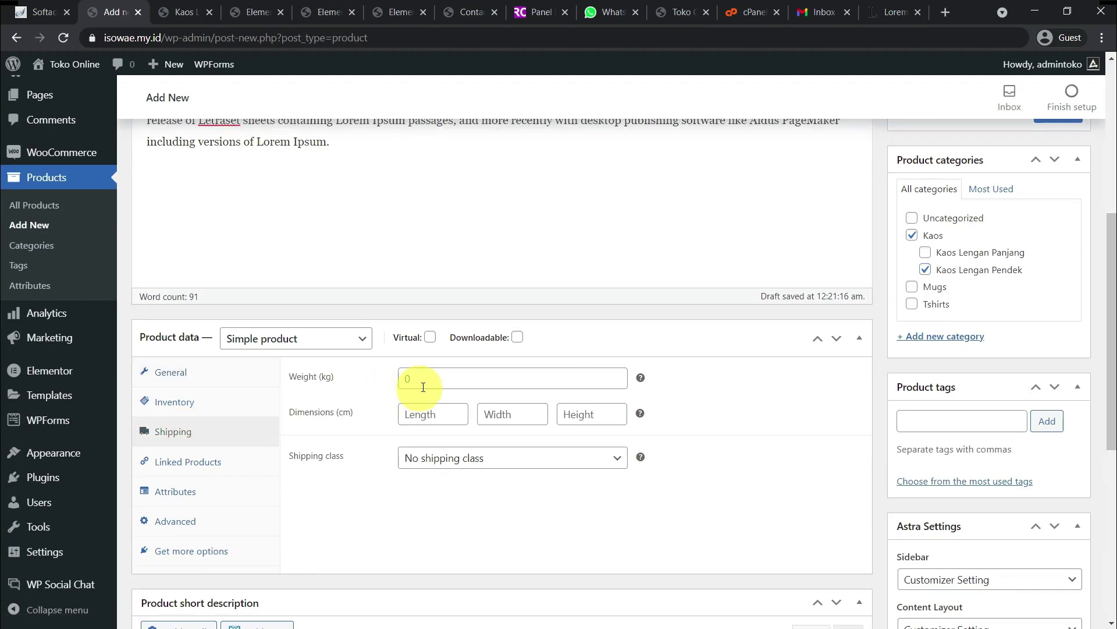
type("1")
key("Tab")
type("50")
key("Tab")
type("25")
key("Tab")
type("1")
- Add the Lorem Ipsum short description and publish Kaos Lengan Pendek 02
scroll(654, 427, "down", 7)
left_click(653, 427)
type("Lorem Ipsum is simply dummy text of the printing and typesetting industry. Lorem Ipsum has been the industry's standard dummy text ever since the 1500s, when an unknown printer took a galley of type and scrambled it to make a type specimen book.")
left_click(934, 584)
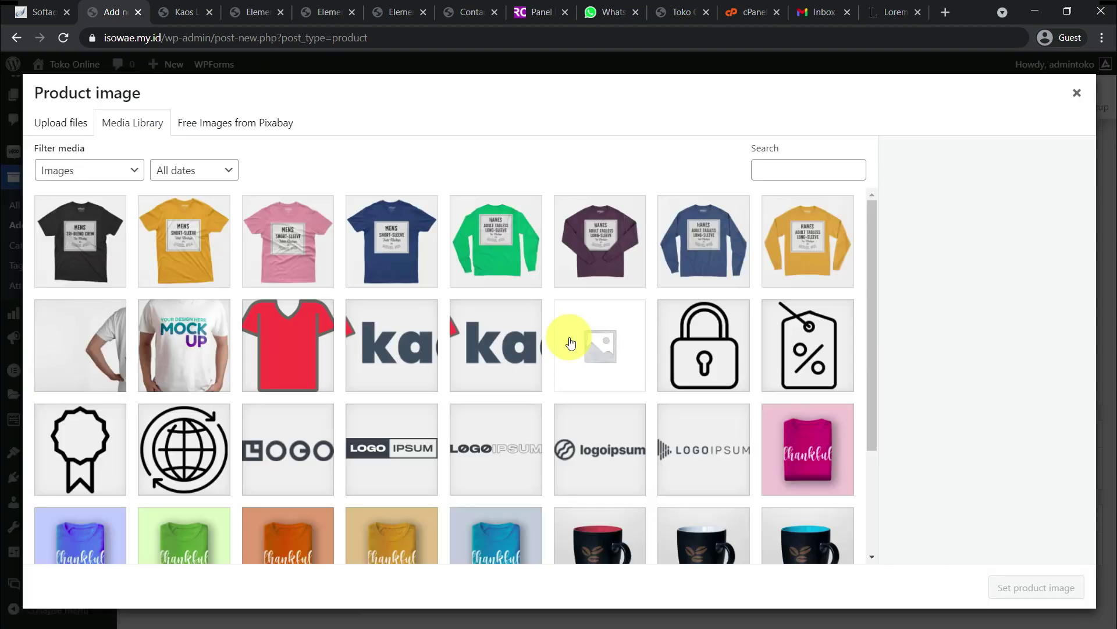
key("Escape")
scroll(766, 472, "down", 2)
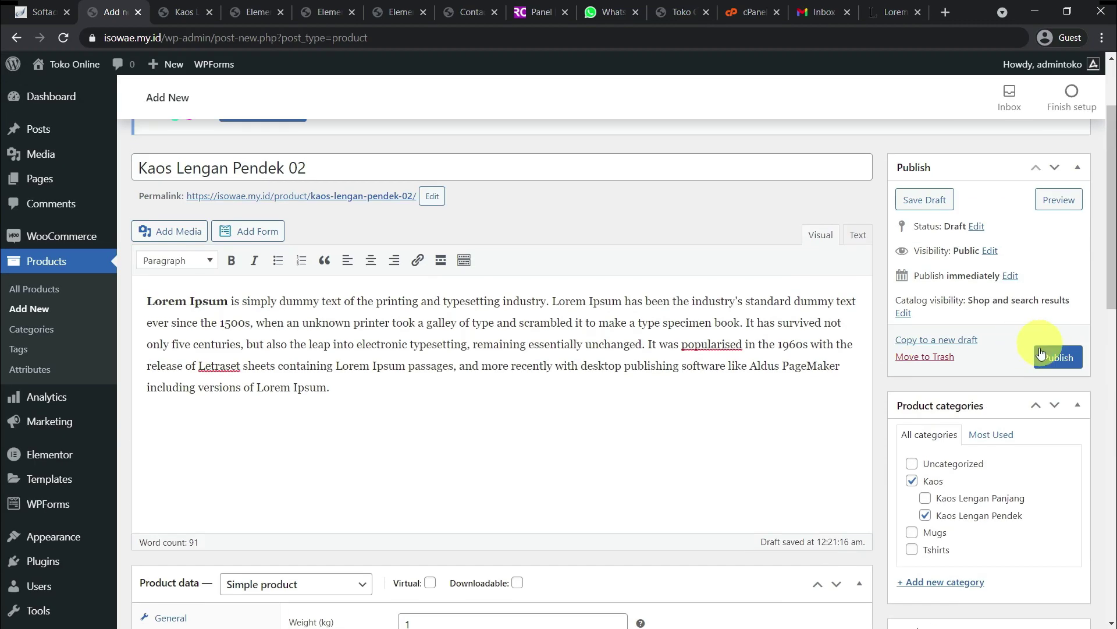
left_click(1060, 355)
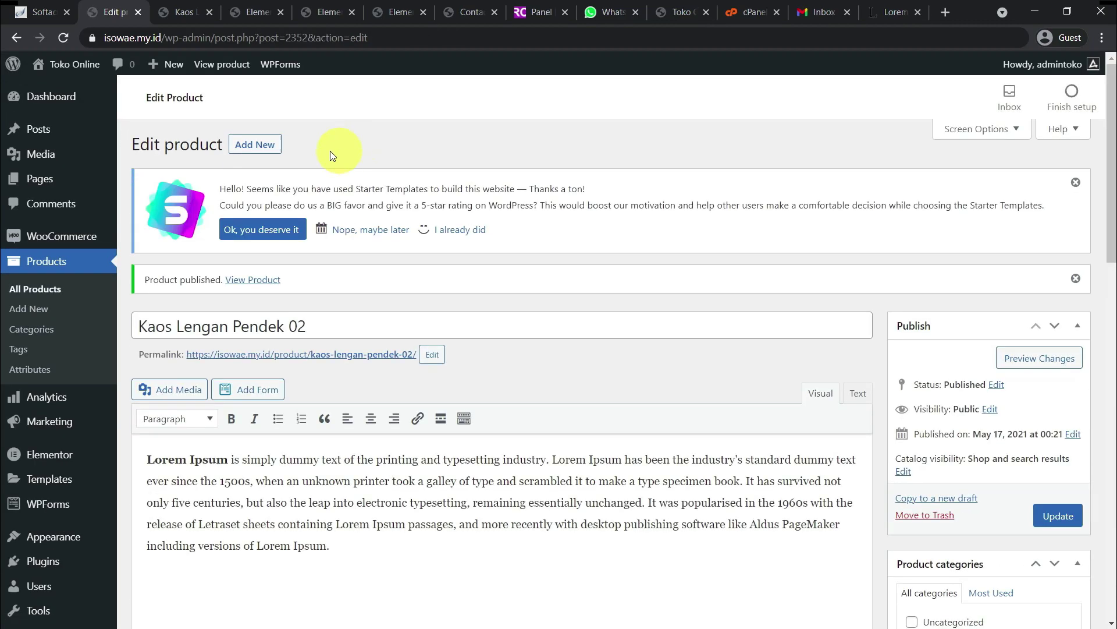
- Add Kaos Lengan Pendek 03 in the Kaos category with weight 1 and dimensions 30 and 25
left_click(326, 150)
type("Kaos Lengan Pendek 03")
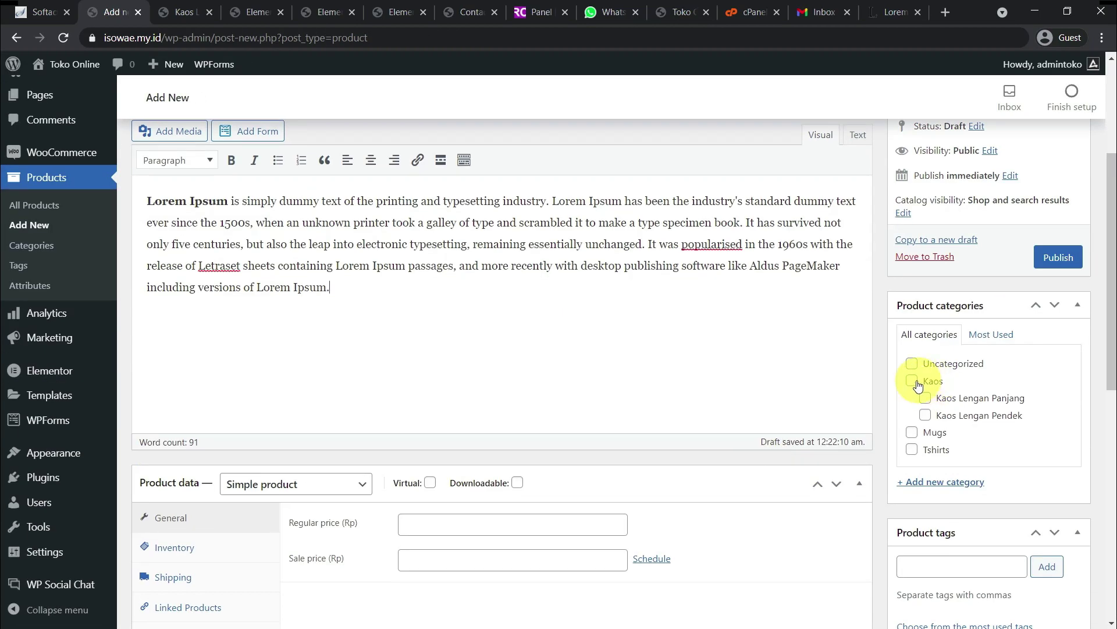
scroll(947, 419, "down", 3)
left_click(500, 379)
type("3")
left_click(173, 431)
left_click(441, 382)
type("1")
key("Tab")
type("30")
key("Tab")
type("25")
key("Tab")
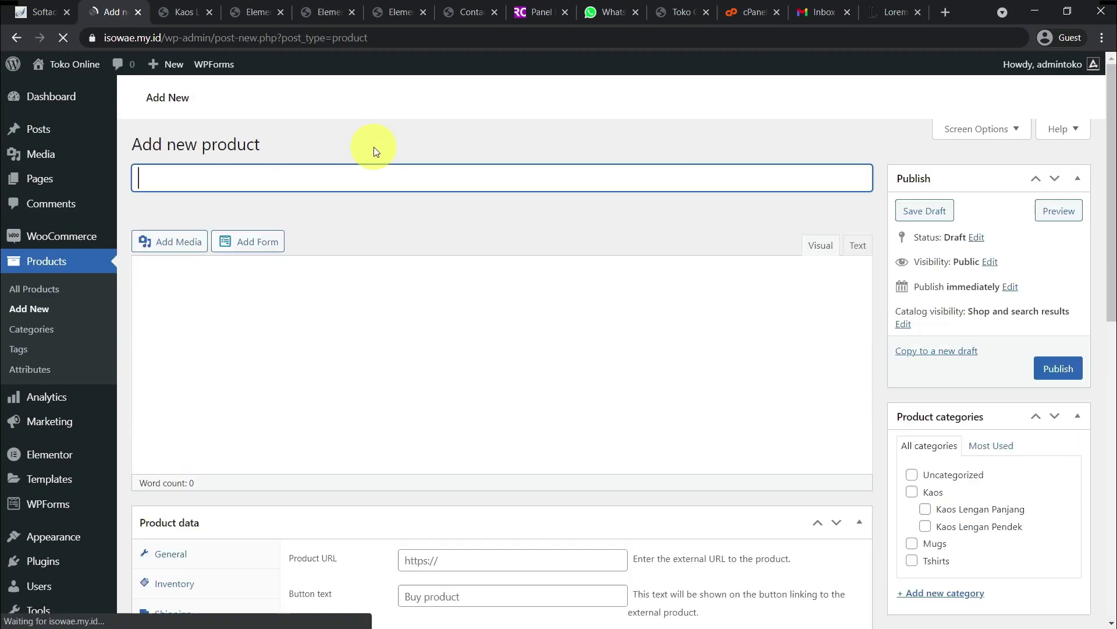
- Start Kaos Lengan Pendek 04 with shipping weight 1 and dimensions 50 and 25
type("Kaos Lengan Pendek 04")
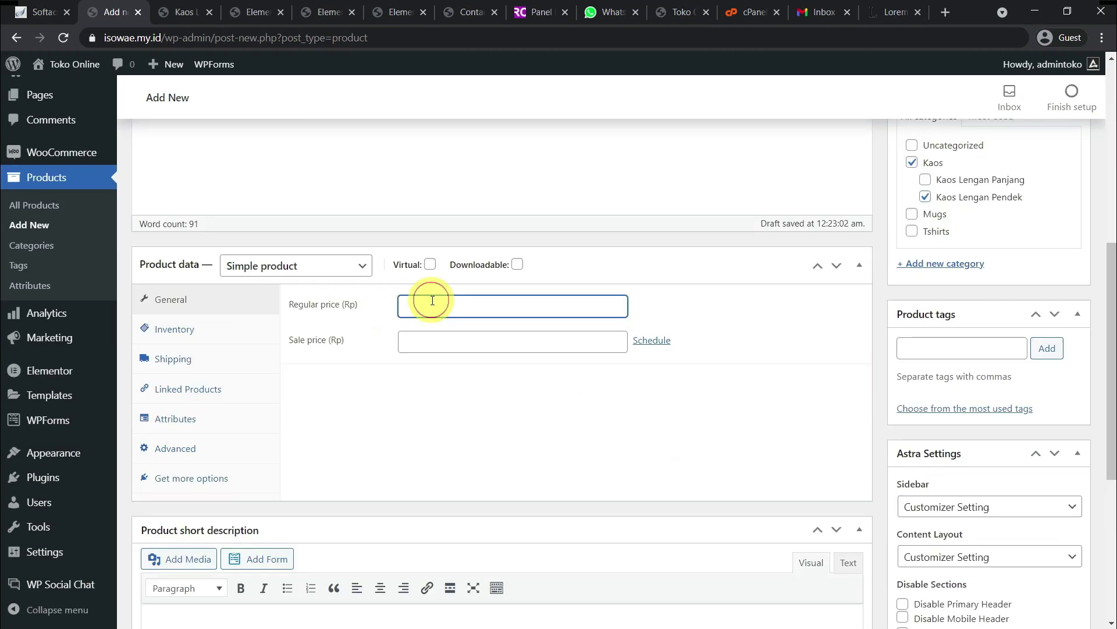
left_click(173, 359)
left_click(513, 304)
type("1")
key("Tab")
type("50")
key("Tab")
type("25")
left_click(582, 343)
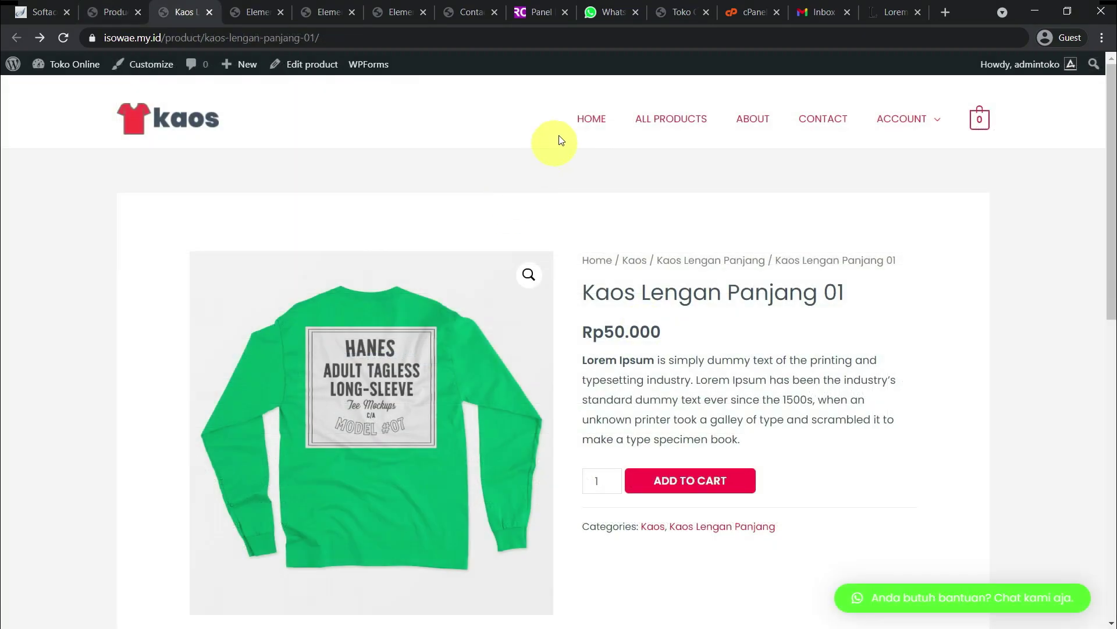
- Go to the Toko Online home page and check Produk Favorit lists Kaos Lengan Panjang 01–04 at Rp50.000
left_click(590, 123)
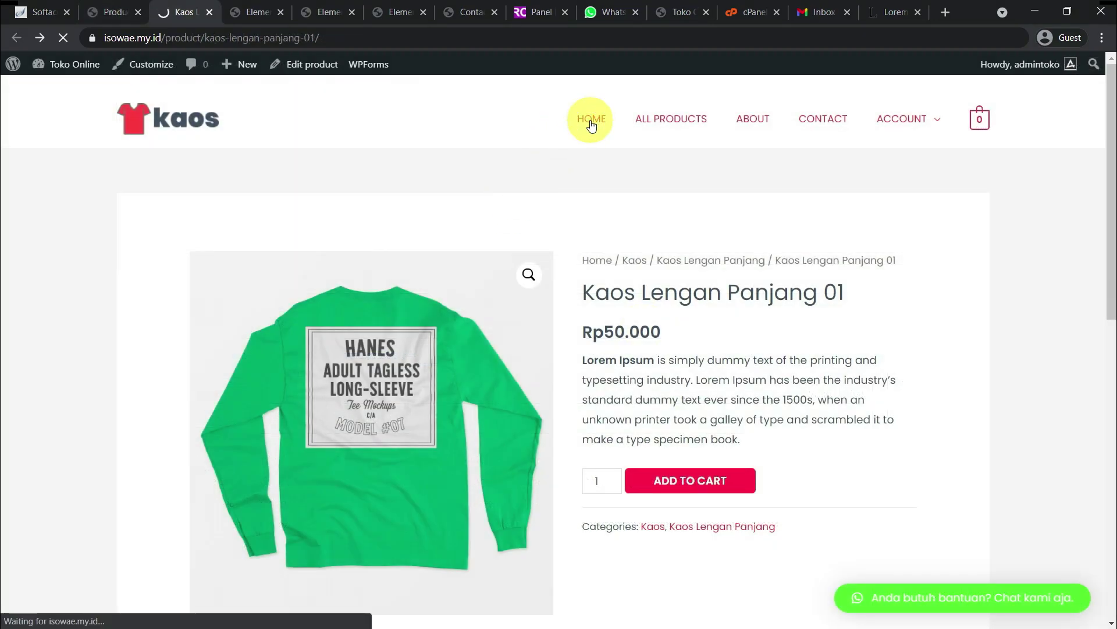
scroll(532, 257, "down", 9)
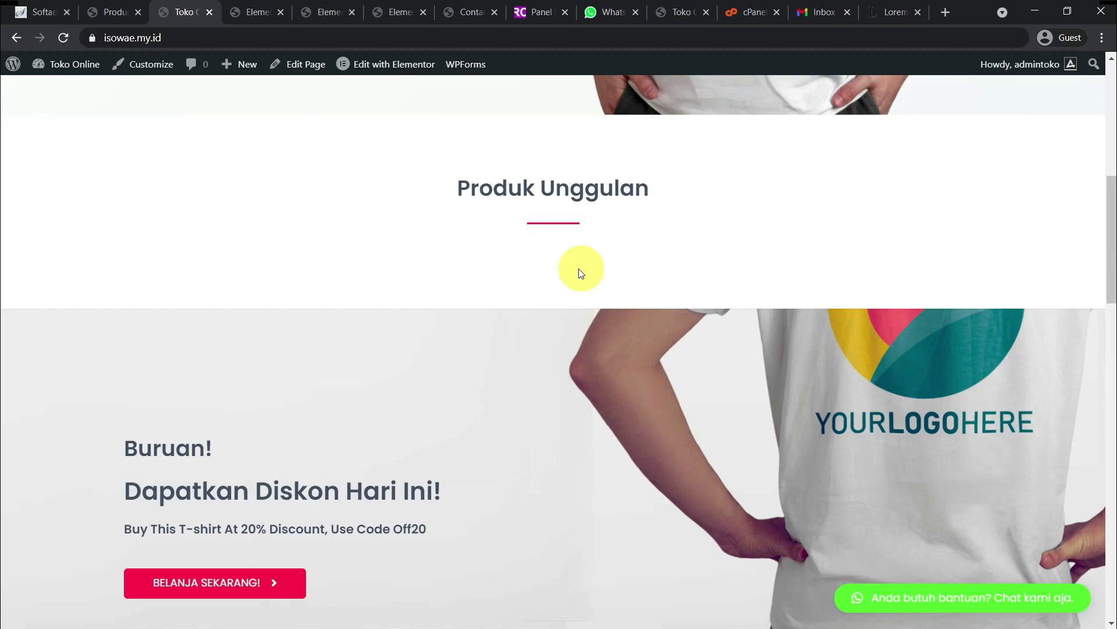
scroll(571, 281, "down", 10)
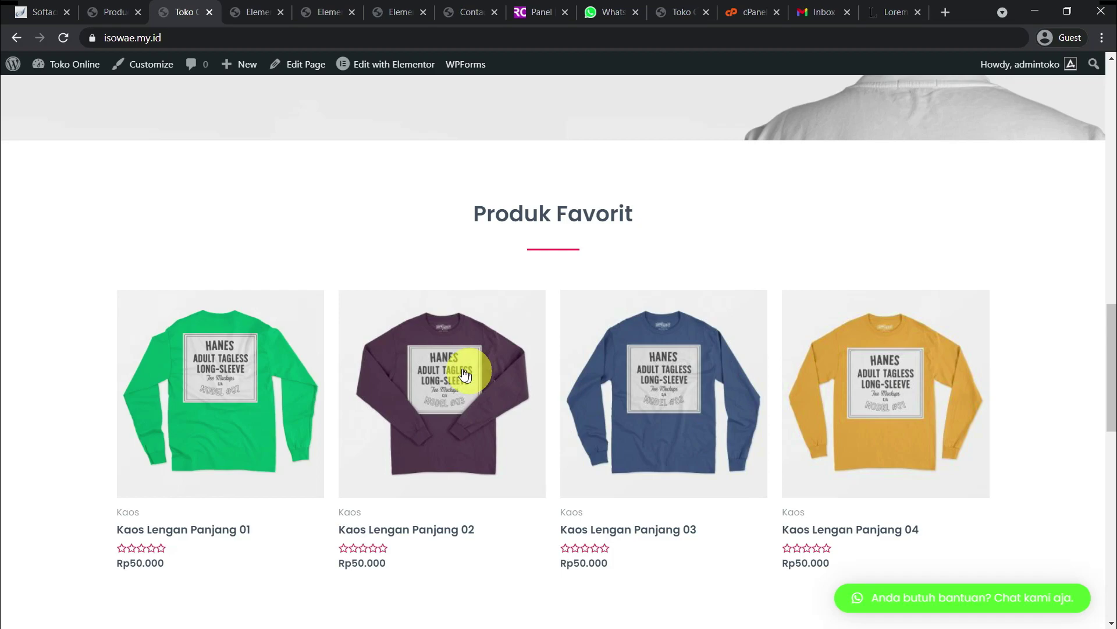
scroll(433, 353, "up", 15)
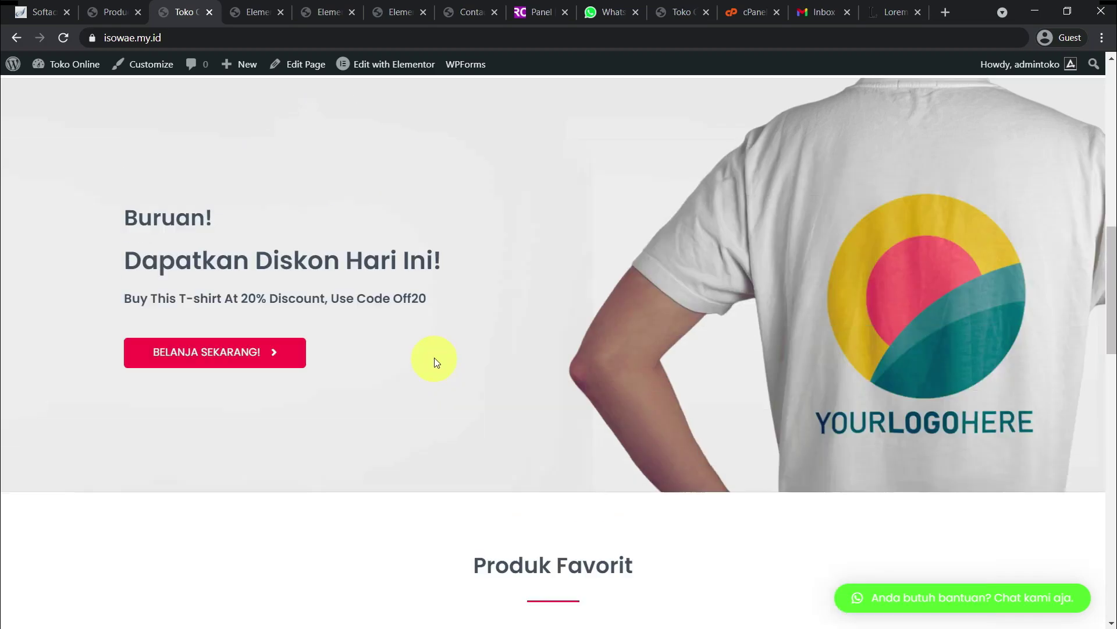
- Open the home page in Elementor, edit the Produk Unggulan shortcode, then view Product categories
scroll(429, 345, "up", 2)
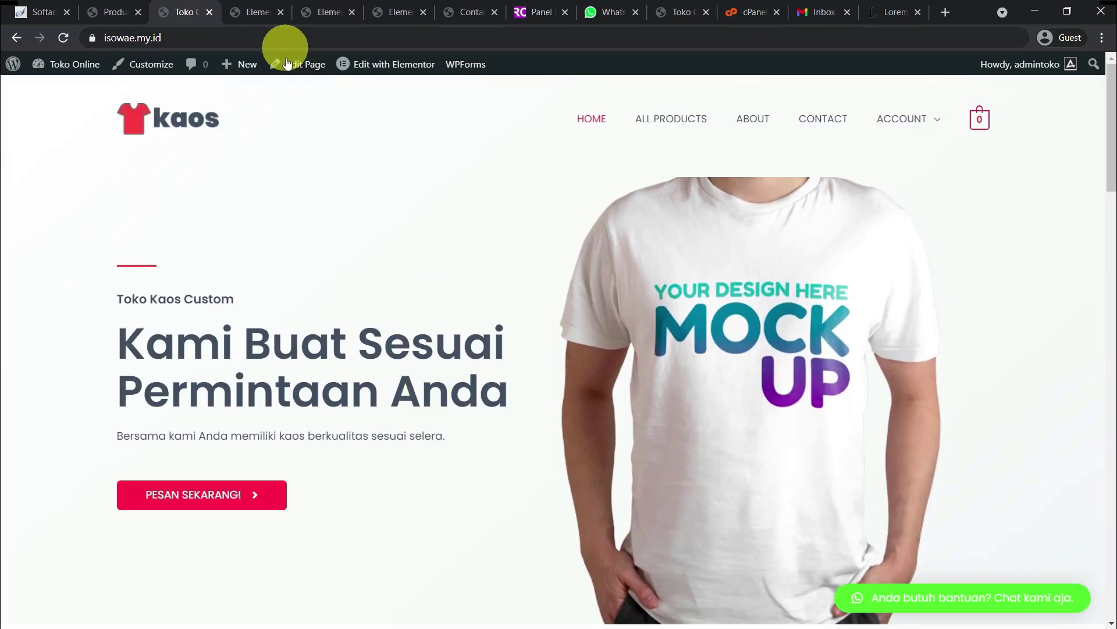
left_click(388, 69)
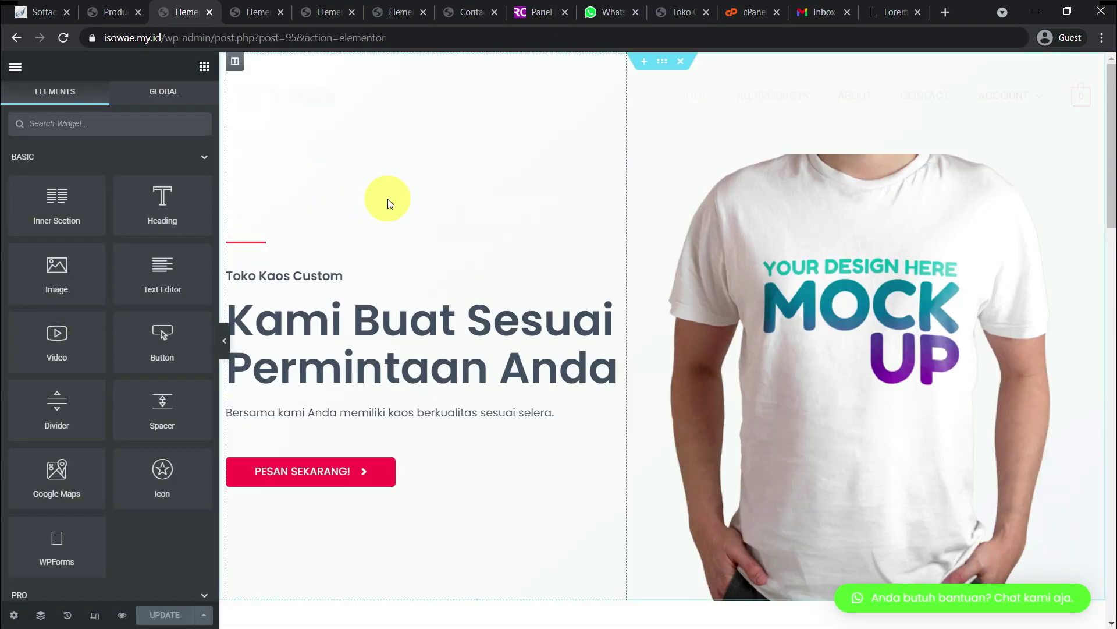
scroll(476, 206, "down", 6)
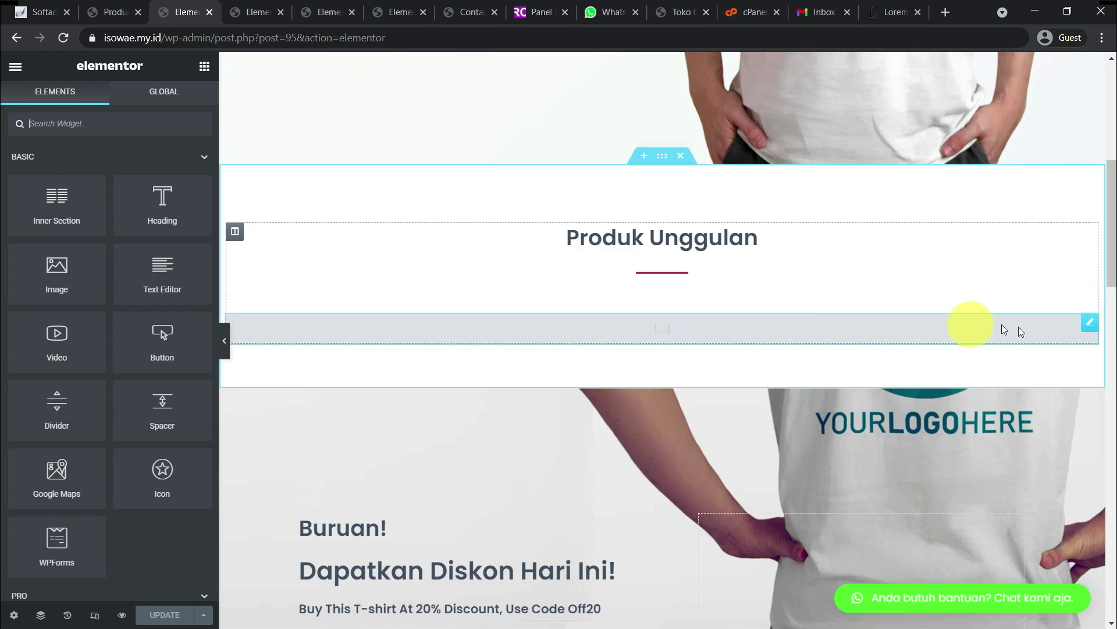
left_click(1090, 323)
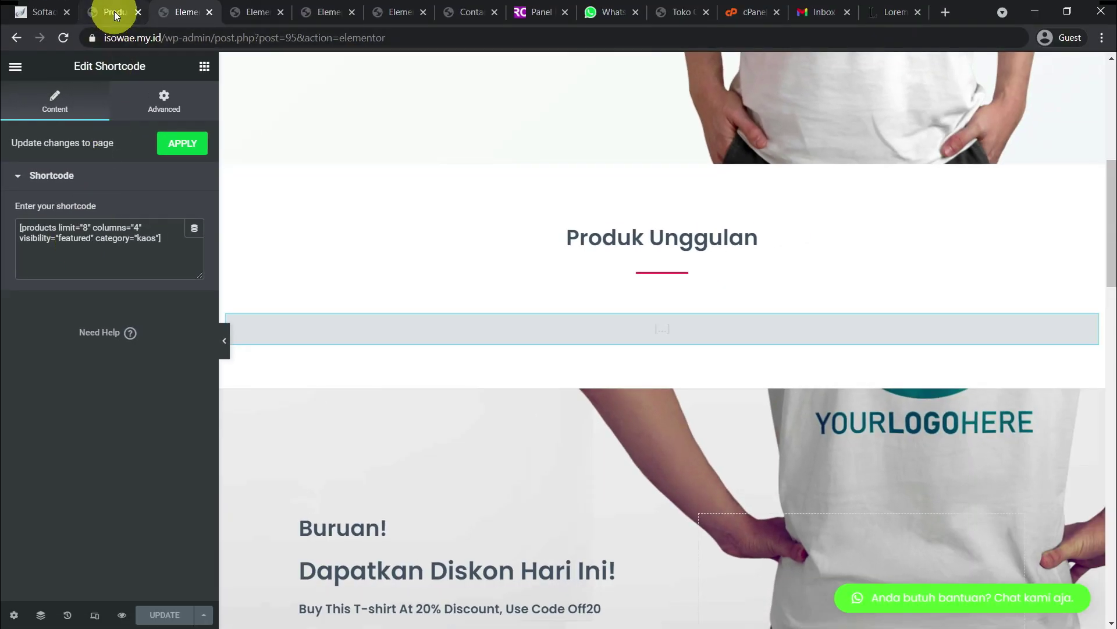
left_click(116, 15)
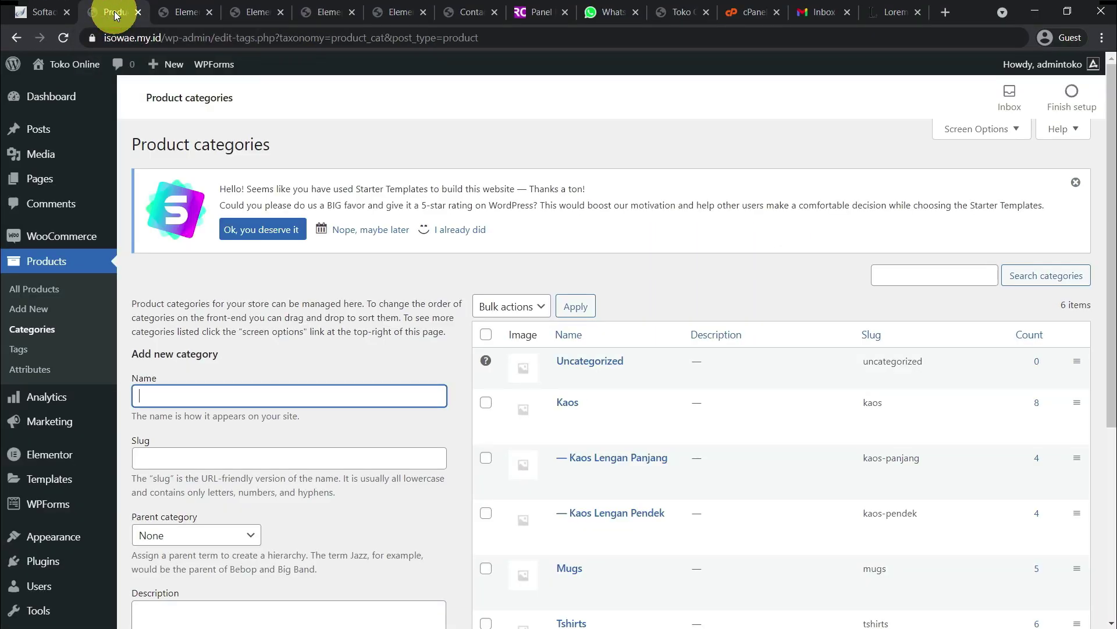
- In All Products, star Kaos Lengan Pendek 02 as a featured product
left_click(32, 289)
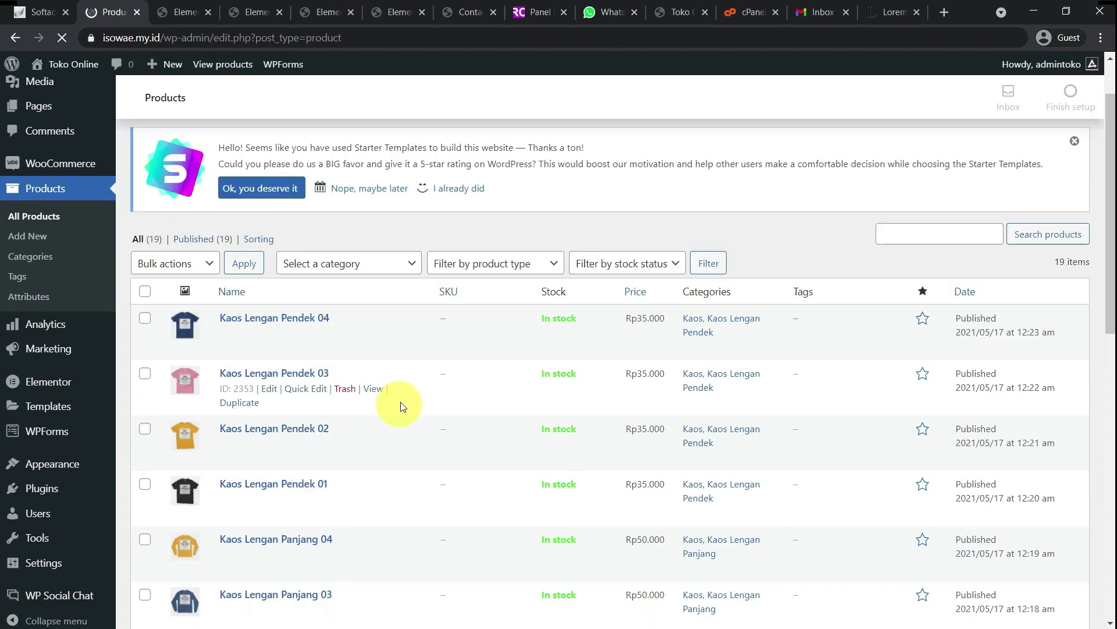
scroll(438, 419, "down", 5)
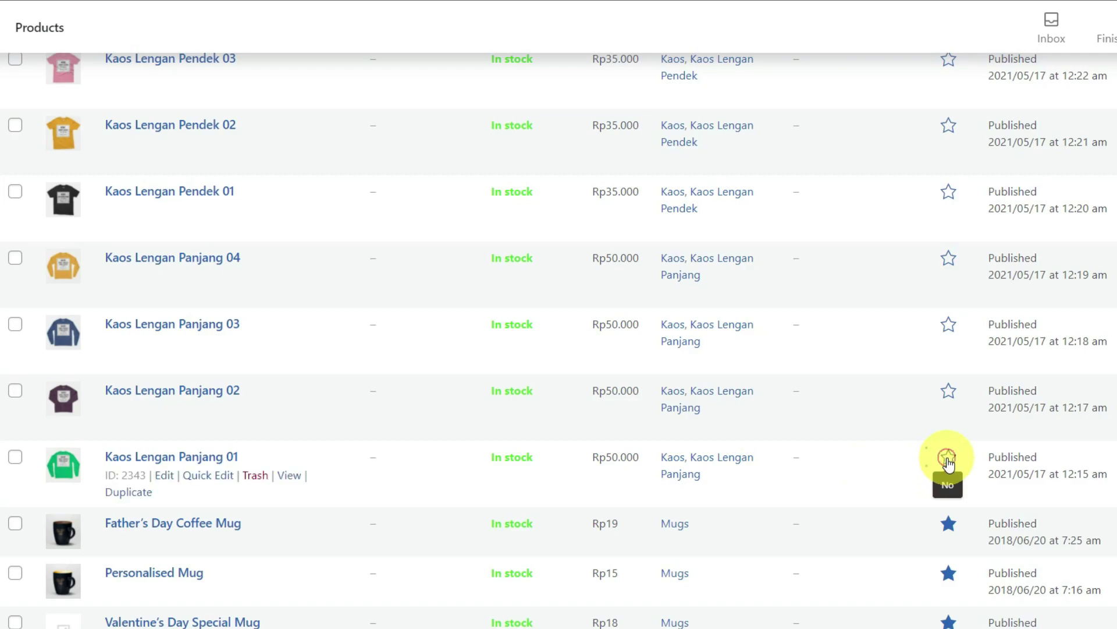
scroll(824, 451, "up", 3)
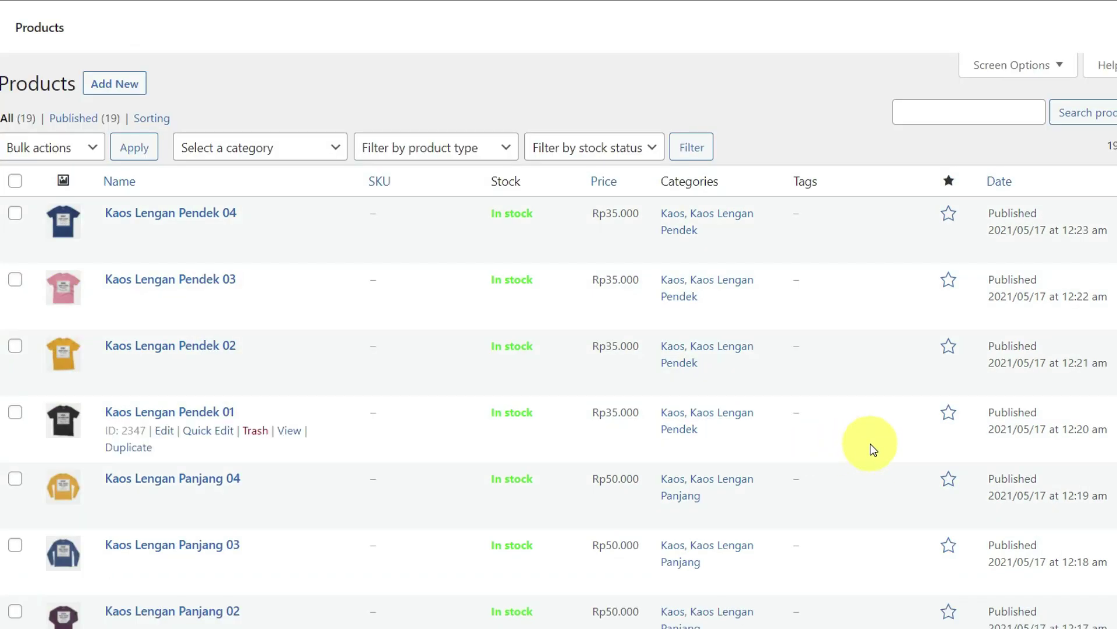
scroll(867, 446, "up", 2)
scroll(856, 454, "down", 4)
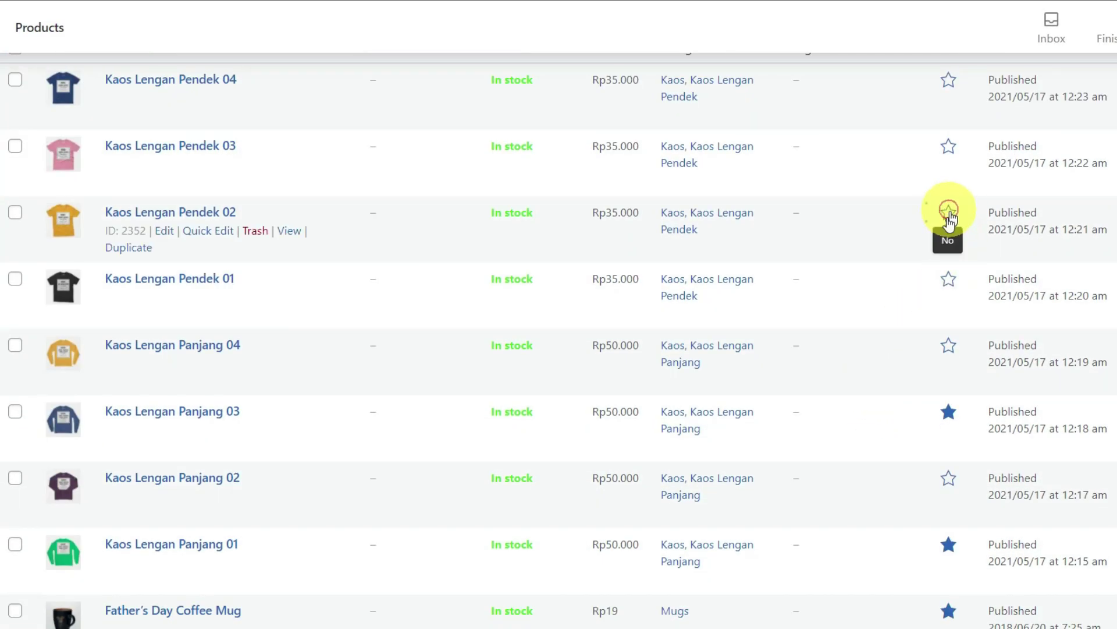
left_click(948, 211)
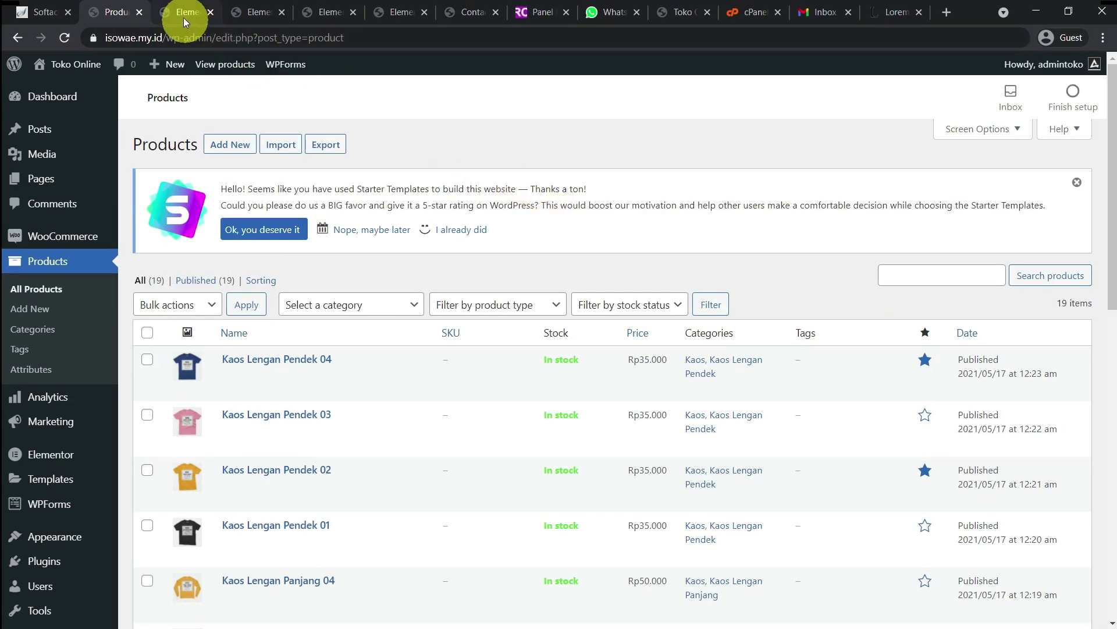
left_click(183, 15)
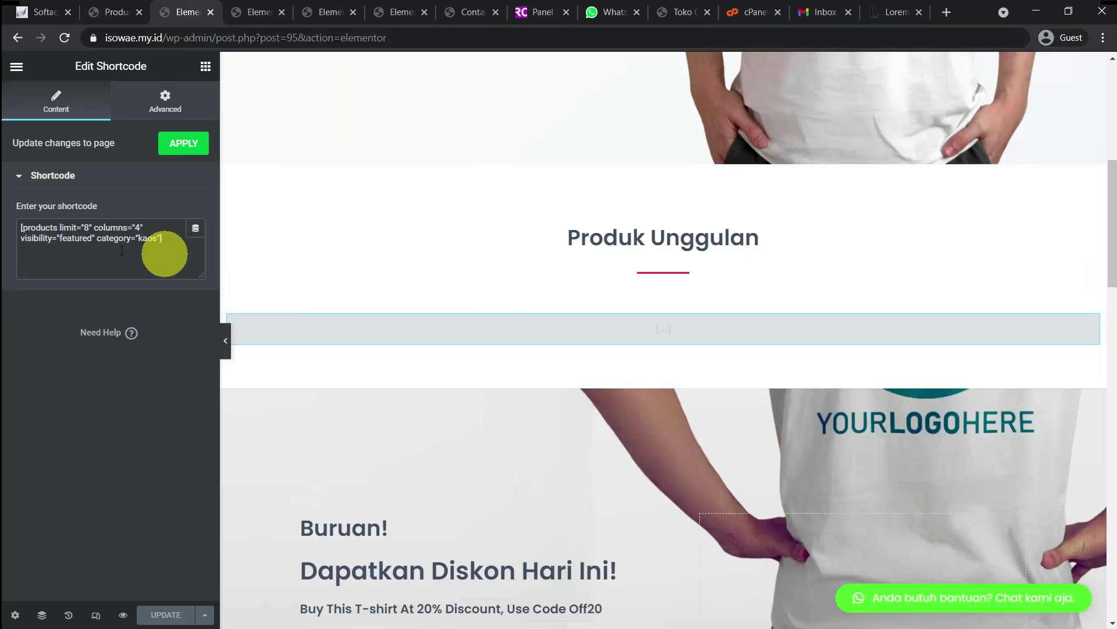
- Apply the featured shortcode so Produk Unggulan shows four shirts, then edit Produk Favorit's shortcode
left_click(175, 144)
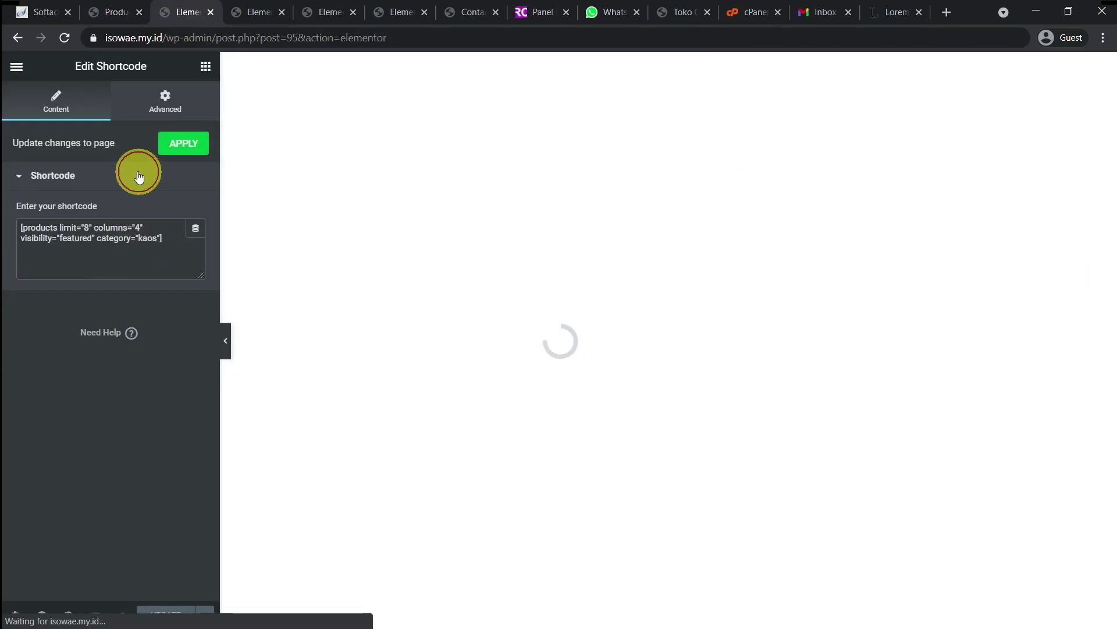
scroll(423, 332, "up", 10)
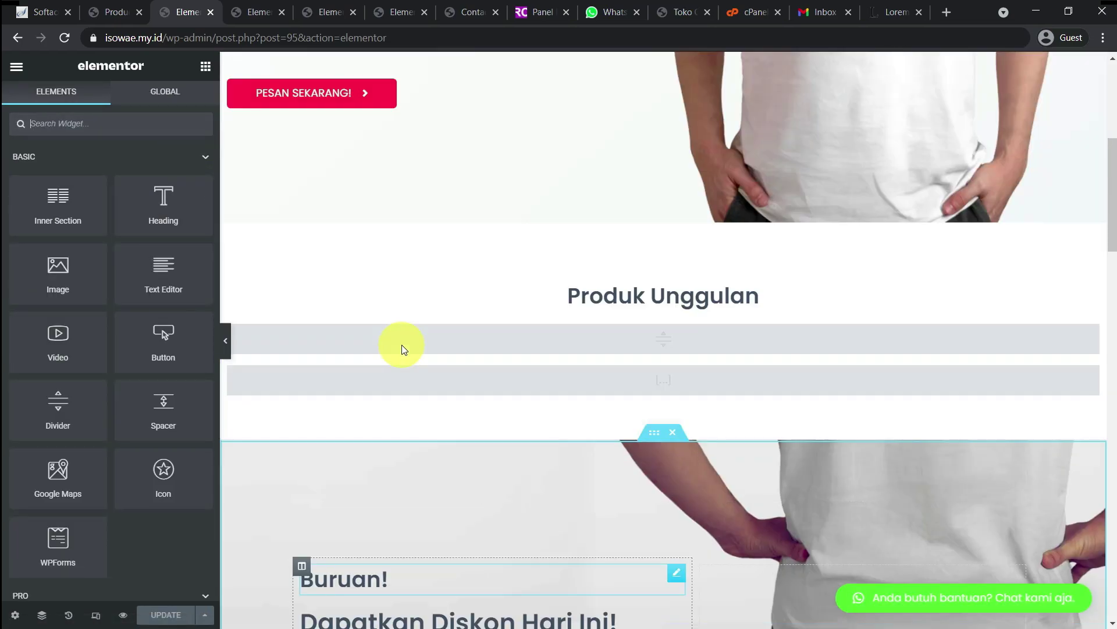
scroll(402, 344, "down", 10)
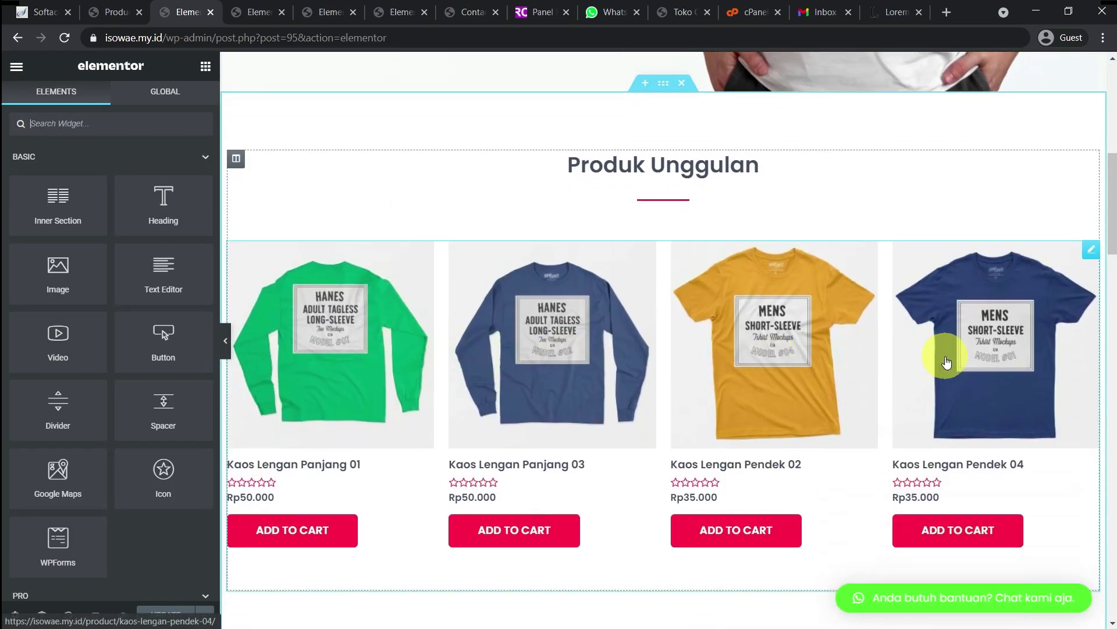
scroll(755, 363, "down", 10)
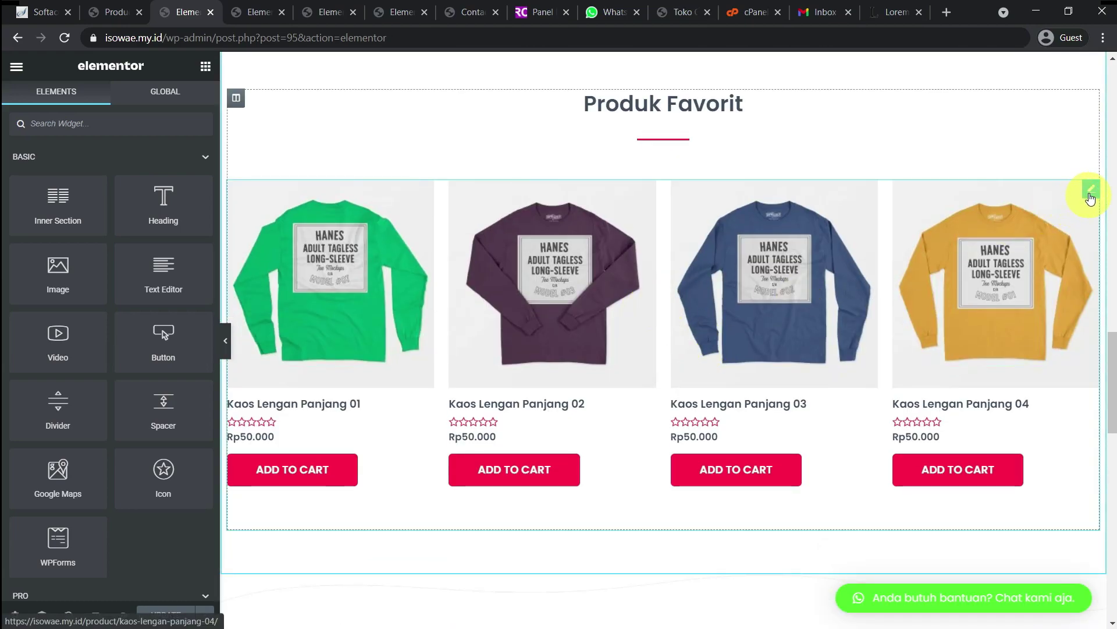
left_click(1088, 193)
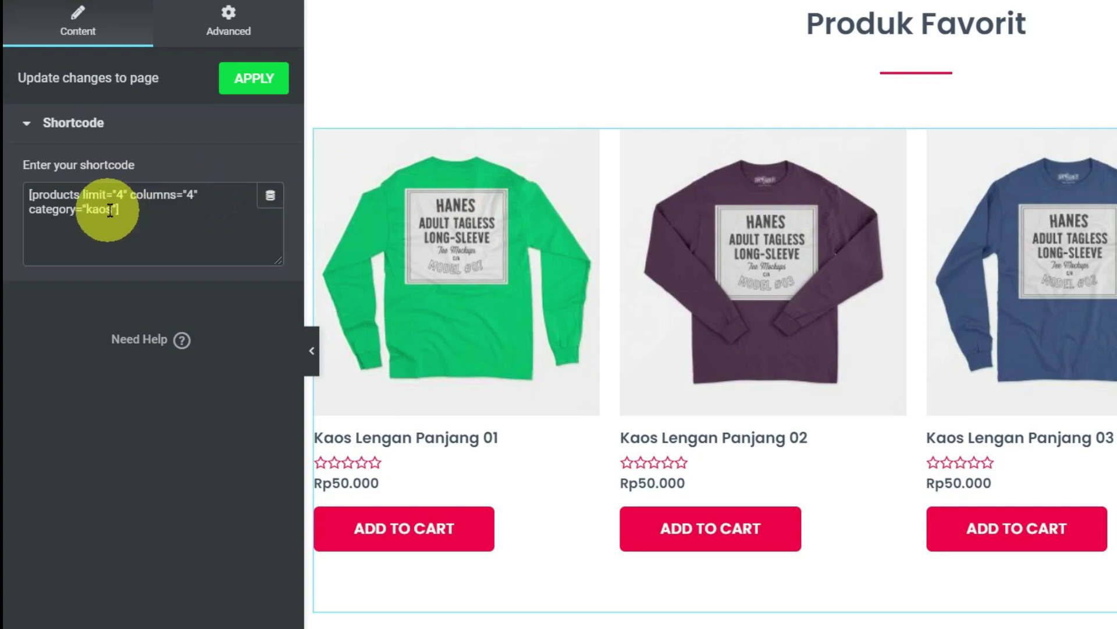
- Change the shortcode category to kaos-pendek and retitle the heading 'Kaos Lengan Pendek'
left_click(115, 210)
type("-pe")
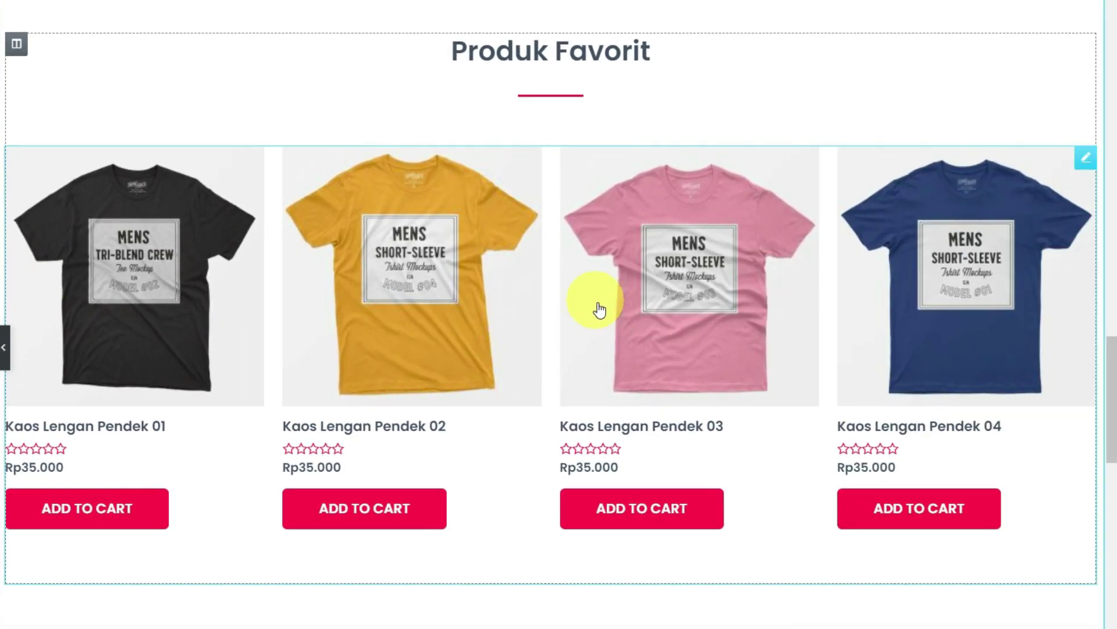
left_click(560, 59)
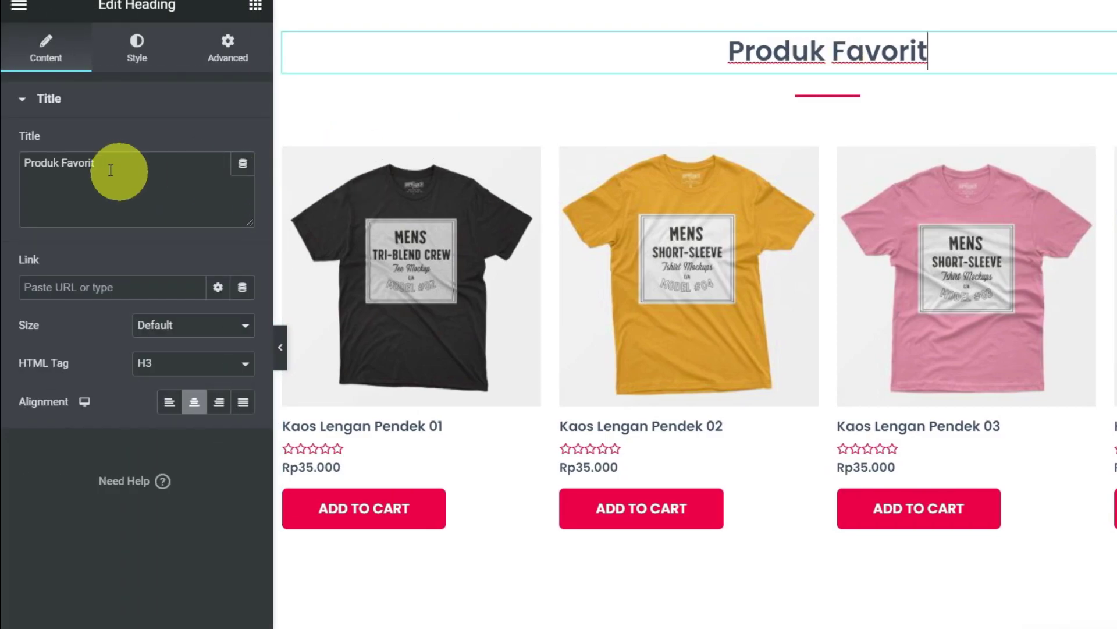
triple_click(100, 166)
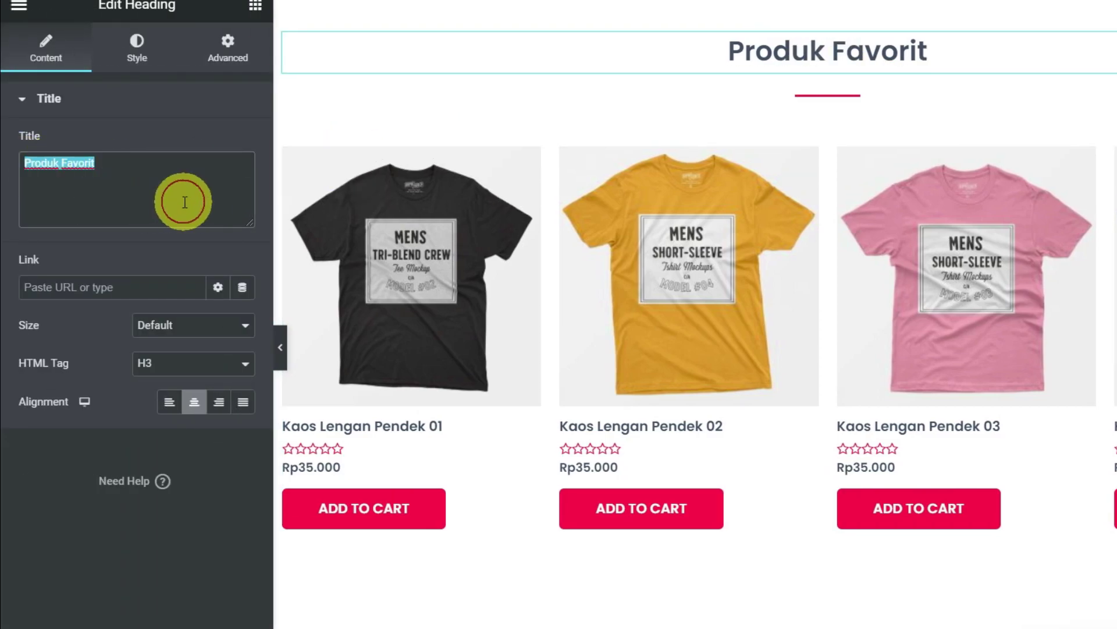
type("Kaos Lengan Pendek")
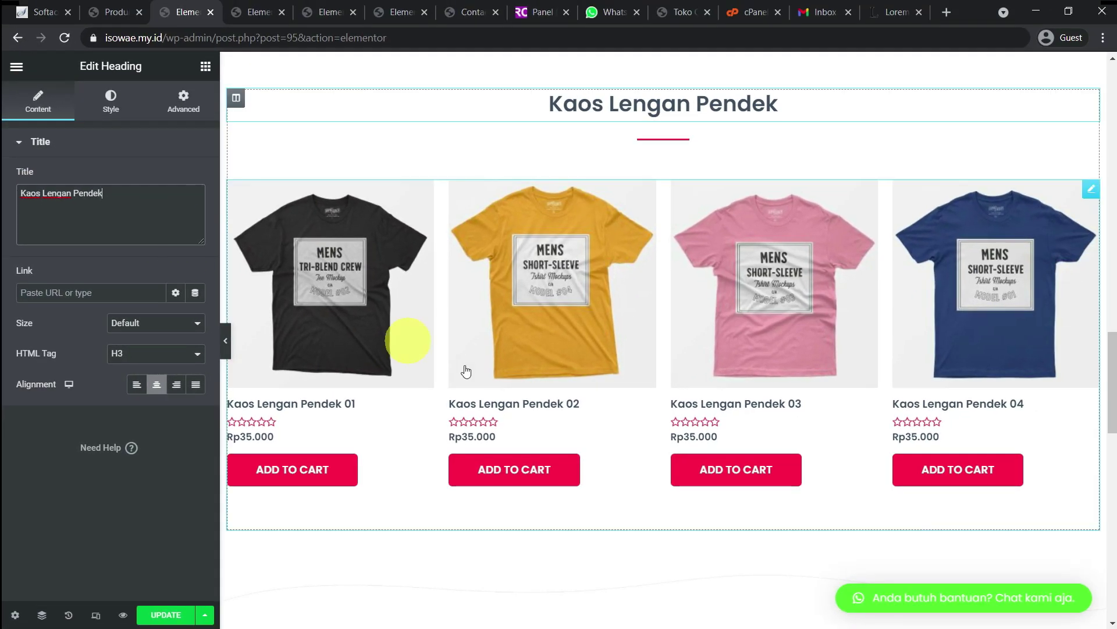
scroll(585, 161, "up", 1)
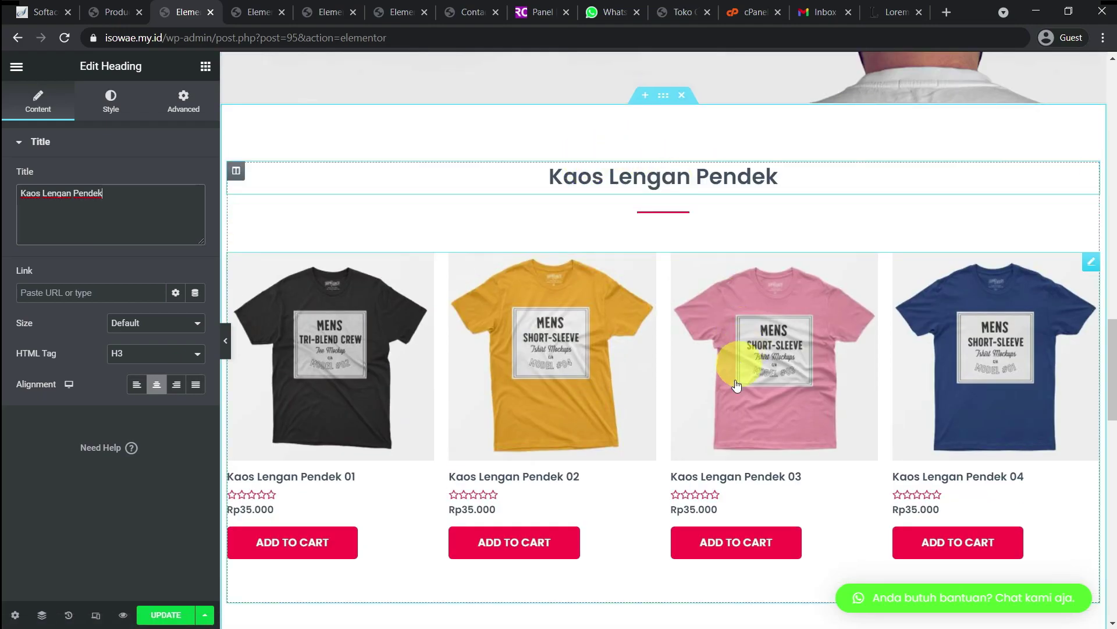
scroll(669, 533, "down", 2)
scroll(693, 494, "down", 3)
scroll(692, 523, "up", 3)
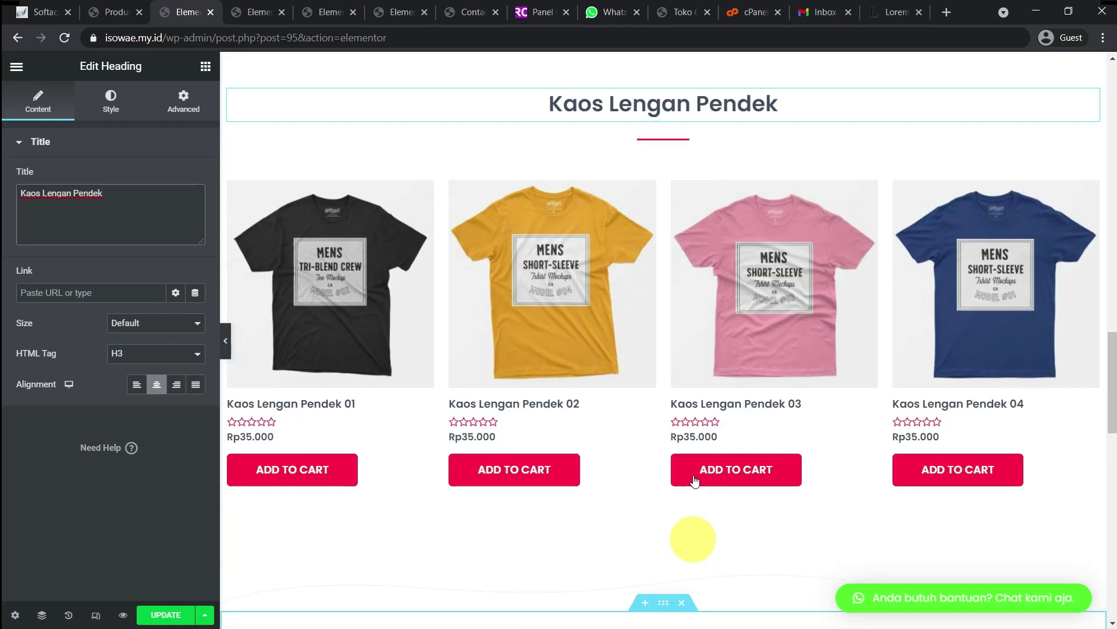
scroll(678, 216, "up", 1)
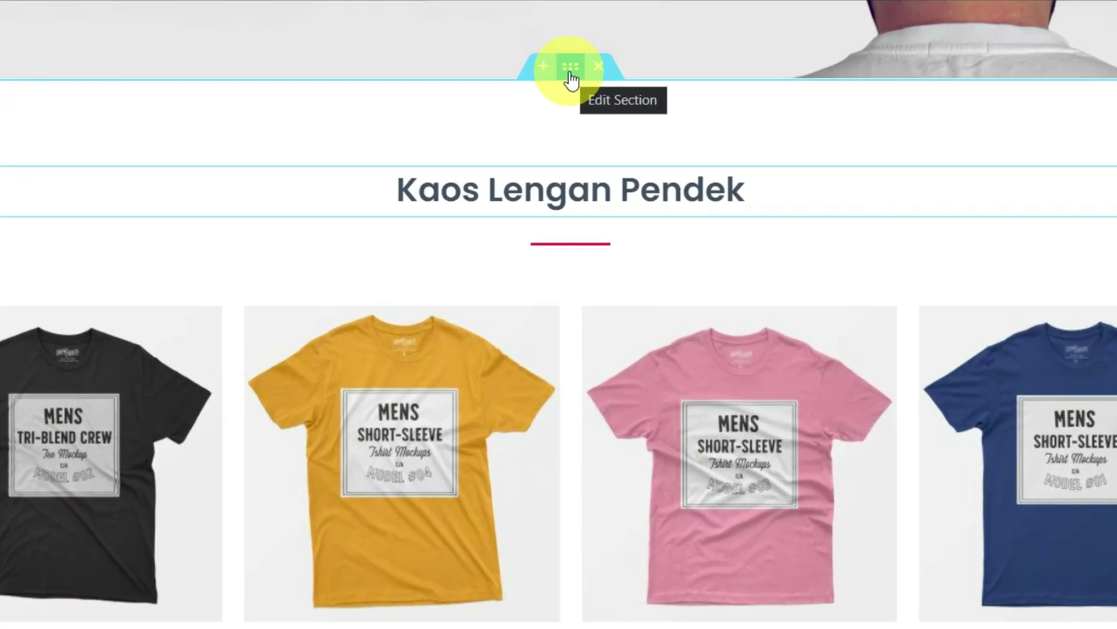
- Duplicate the Kaos Lengan Pendek section and retitle the copy 'Kaos Lengan Panjang'
right_click(663, 99)
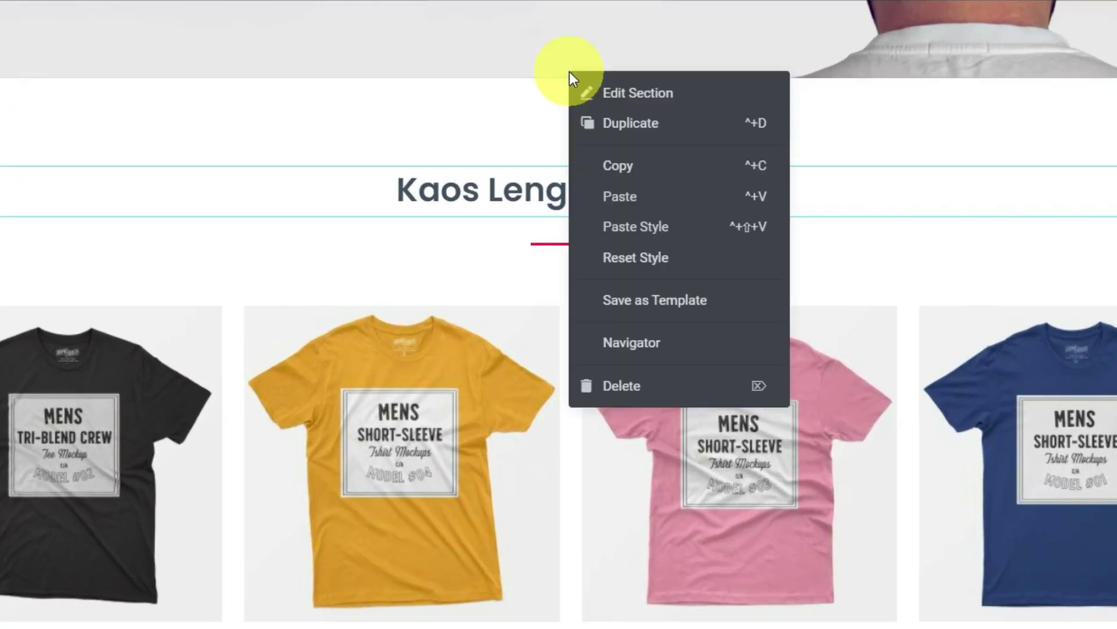
left_click(623, 125)
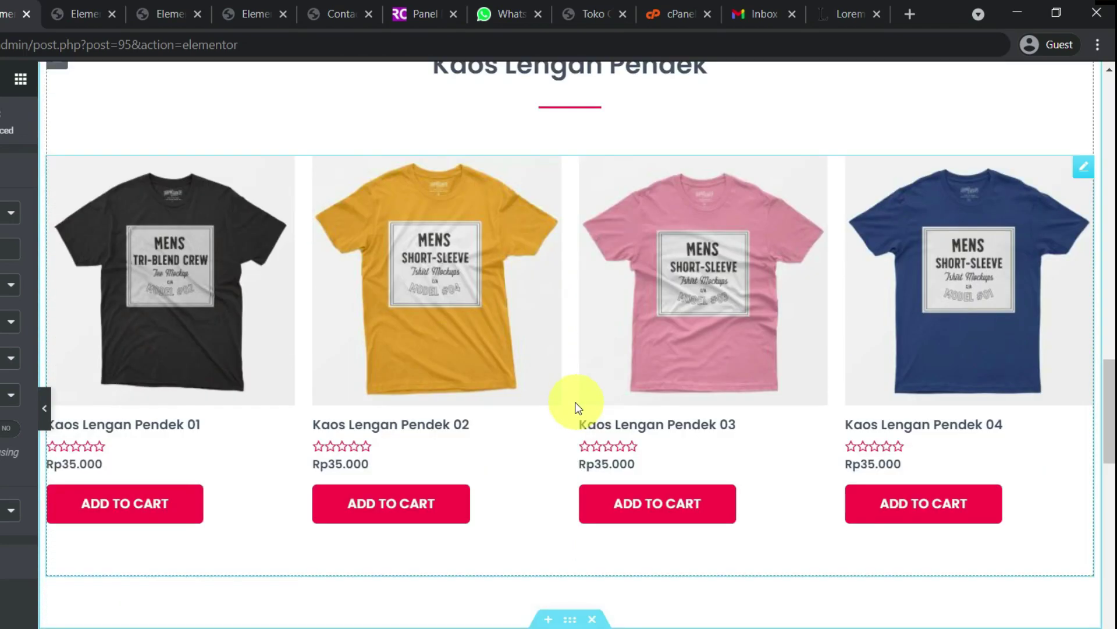
scroll(578, 408, "down", 5)
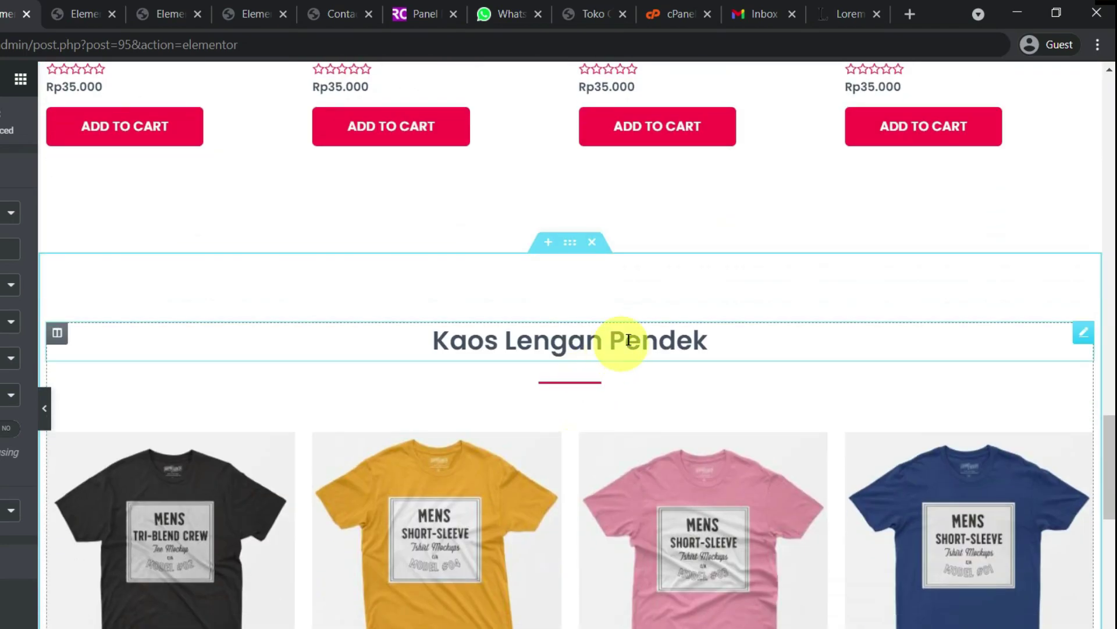
left_click(629, 339)
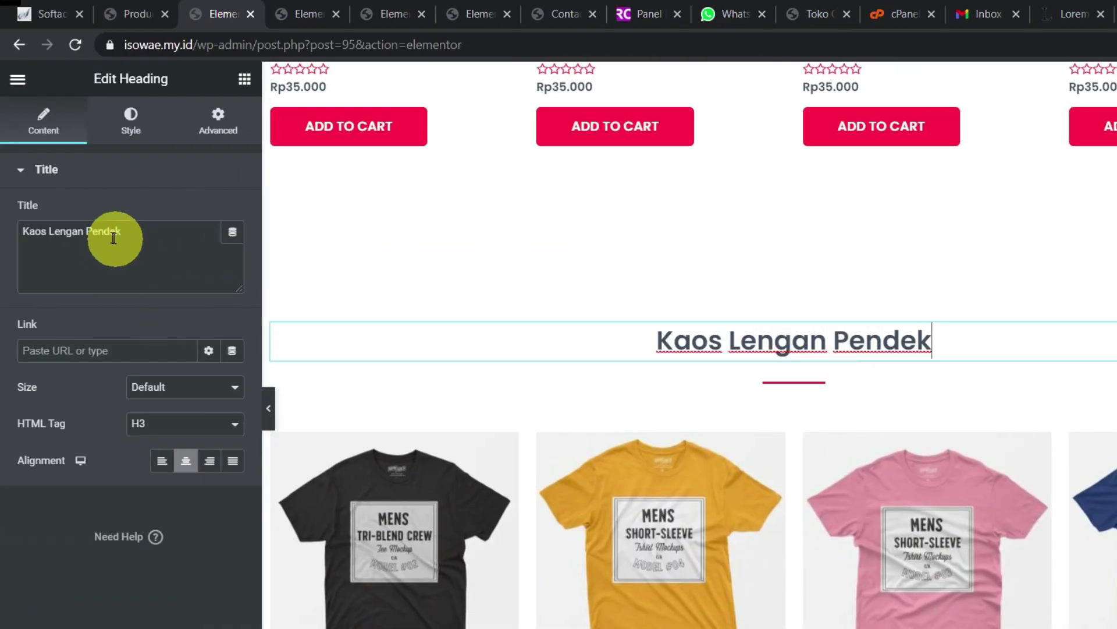
type("Panjang")
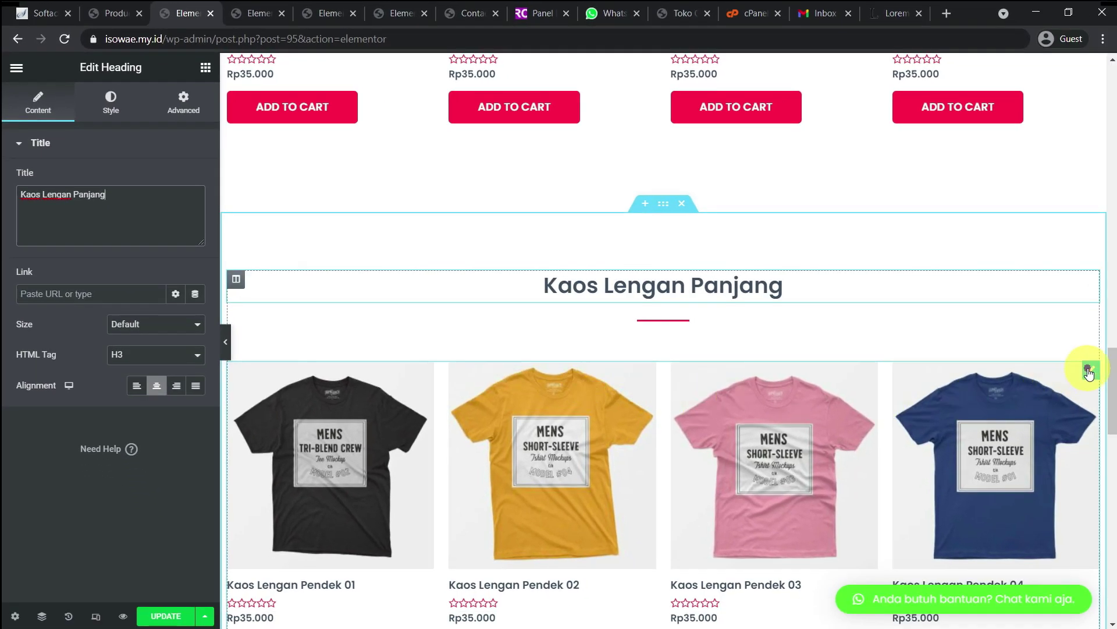
- Change the copy's shortcode category from pendek to panjang and update the page
left_click(1091, 369)
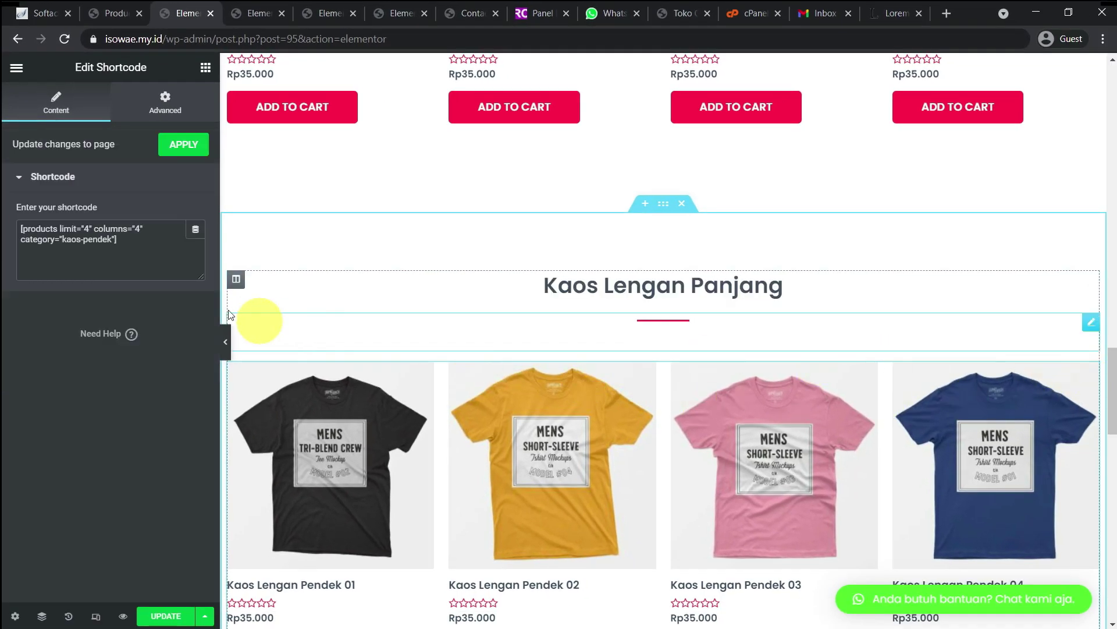
double_click(98, 240)
type("panjang")
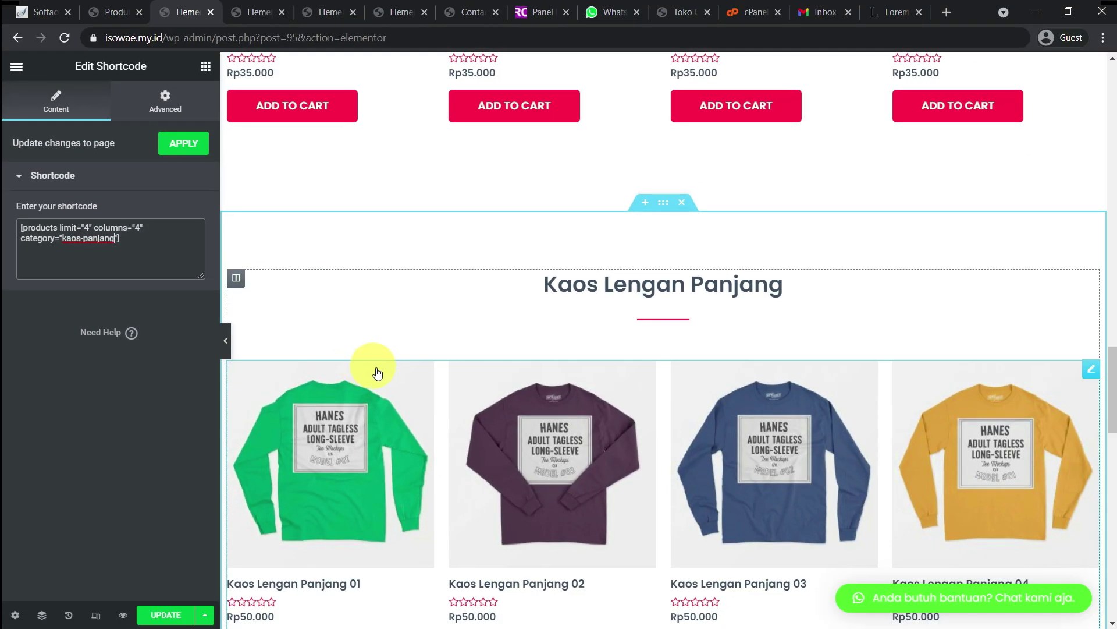
scroll(378, 373, "down", 5)
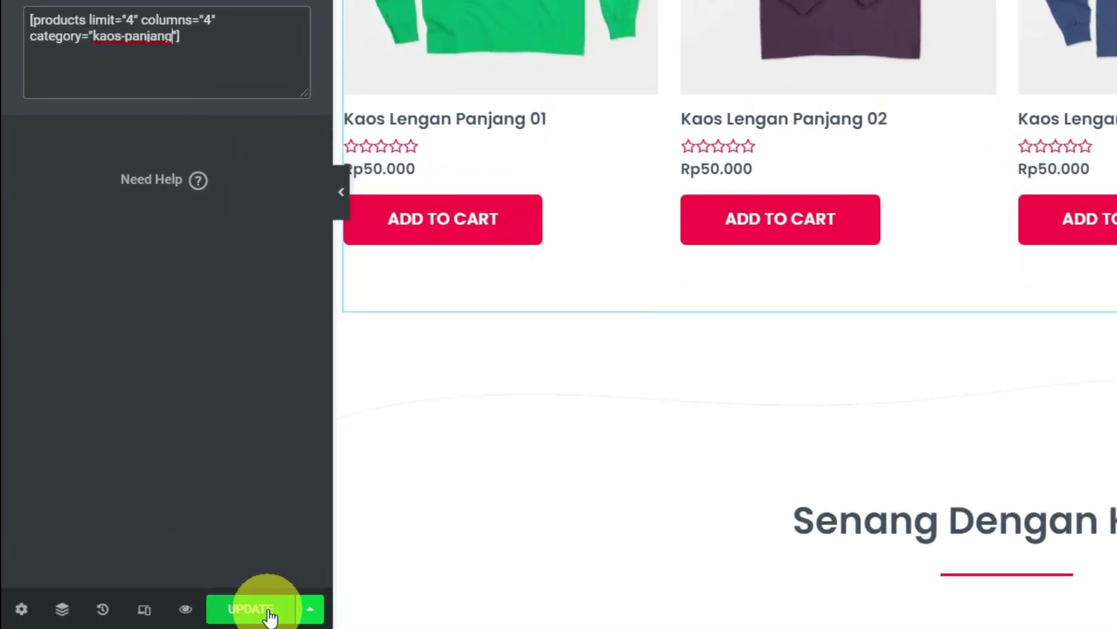
left_click(270, 611)
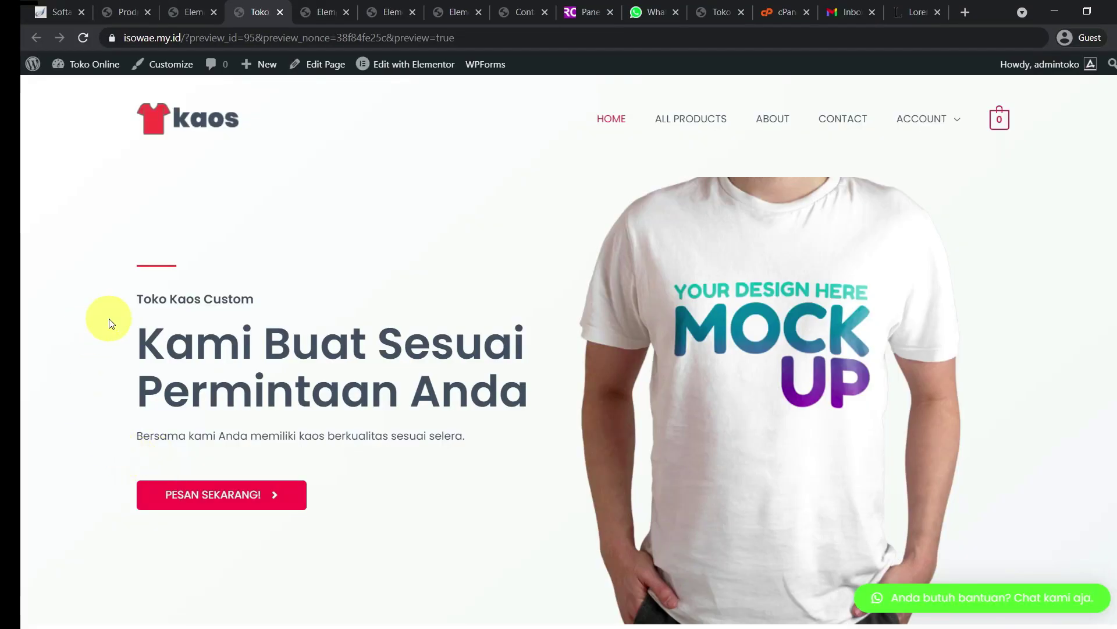
- Scroll through the homepage preview's product rows
scroll(110, 326, "down", 10)
scroll(113, 341, "down", 15)
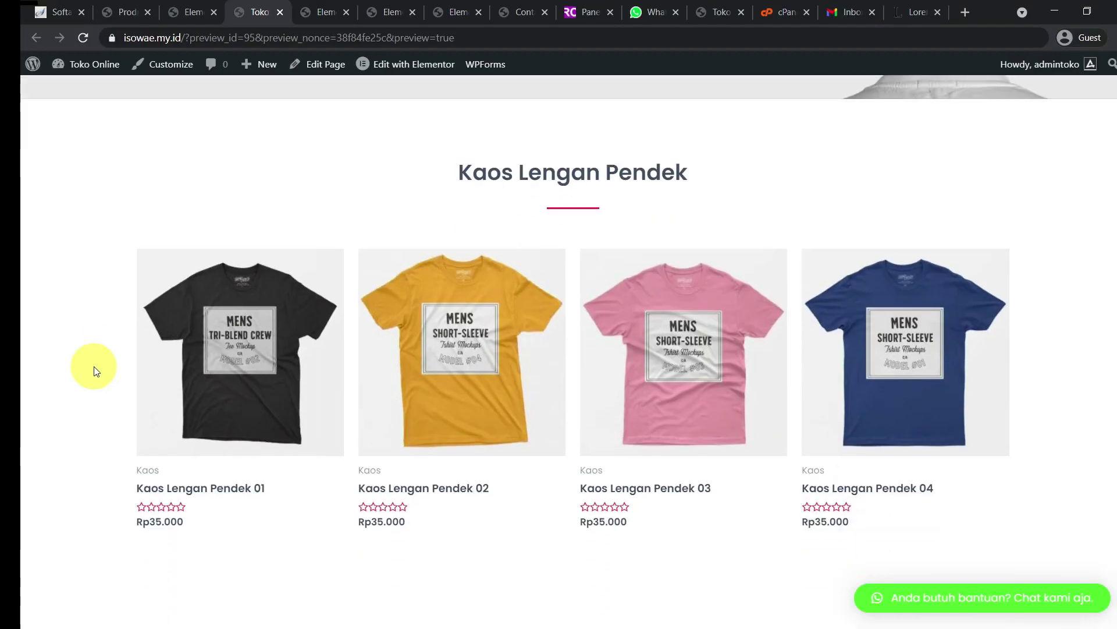
scroll(93, 373, "down", 6)
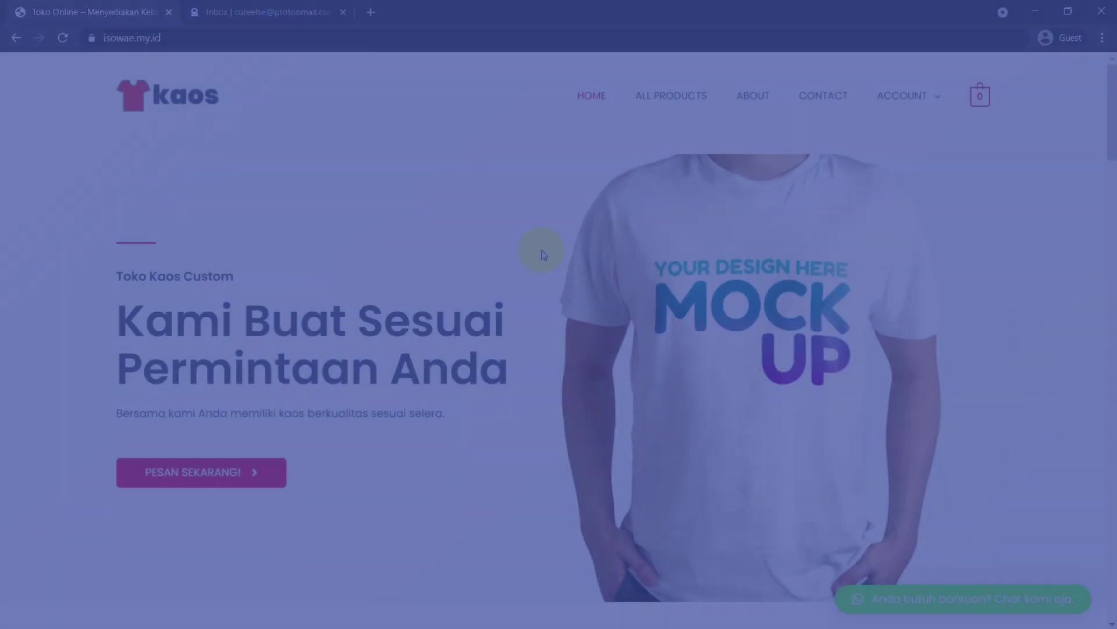
- Add Kaos Lengan Panjang 01 and Kaos Lengan Pendek 01 to the cart, subtotal Rp85.000
scroll(541, 250, "down", 1)
scroll(541, 250, "down", 10)
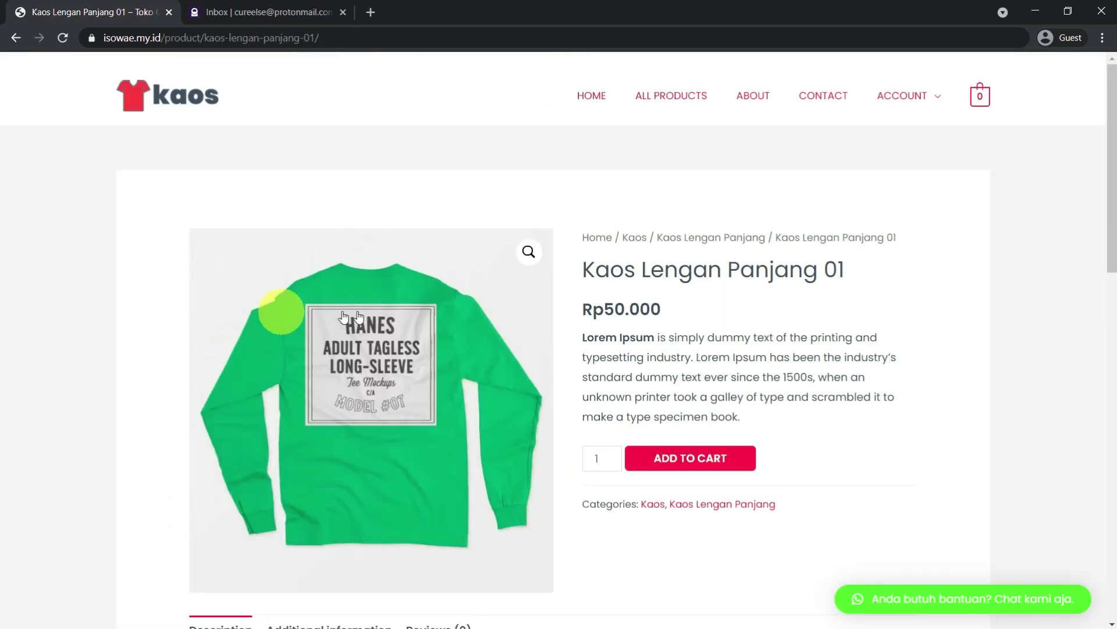
left_click(690, 463)
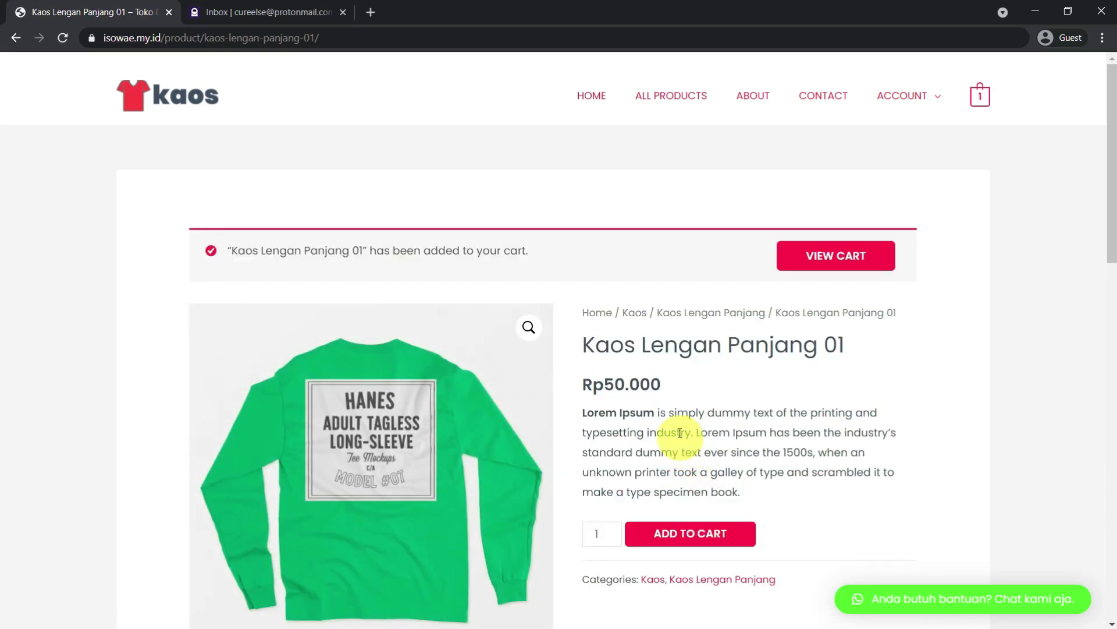
left_click(679, 98)
scroll(641, 233, "down", 13)
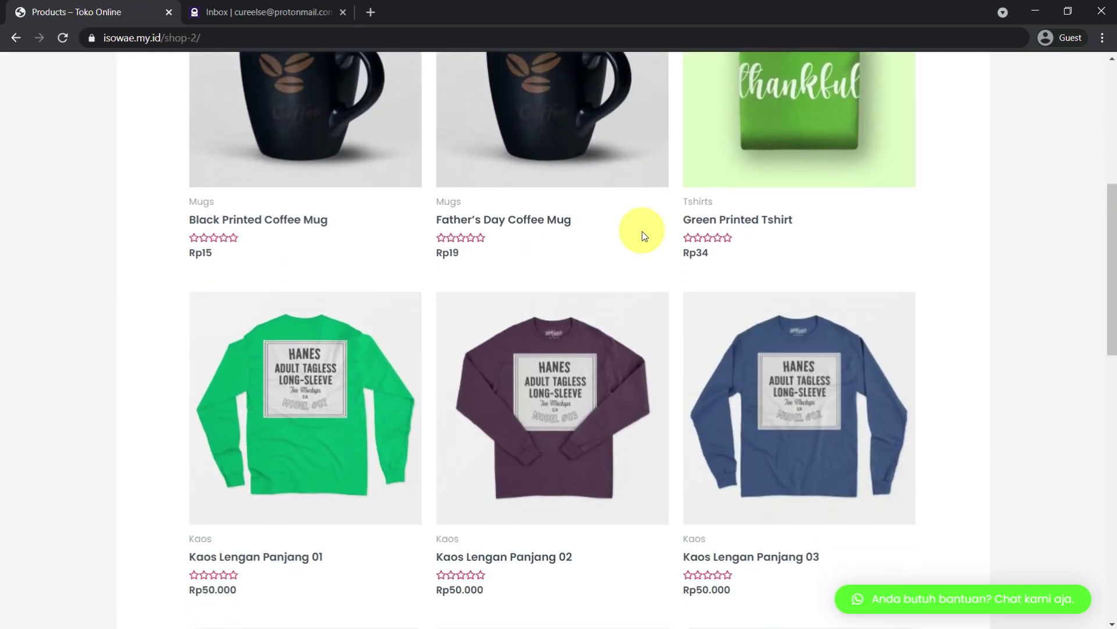
left_click(568, 360)
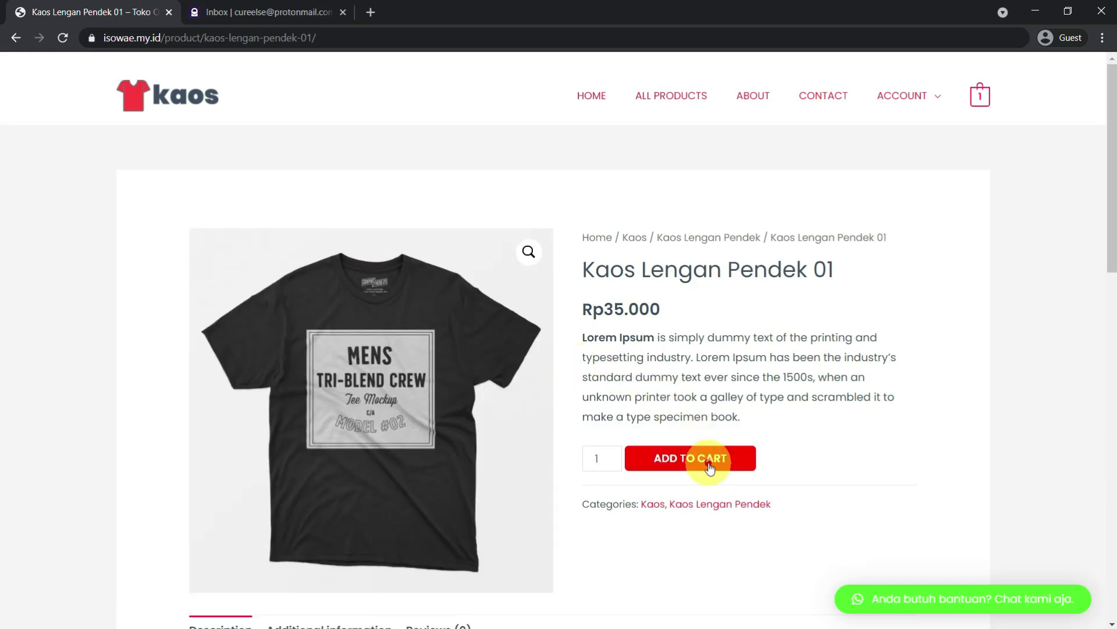
left_click(709, 466)
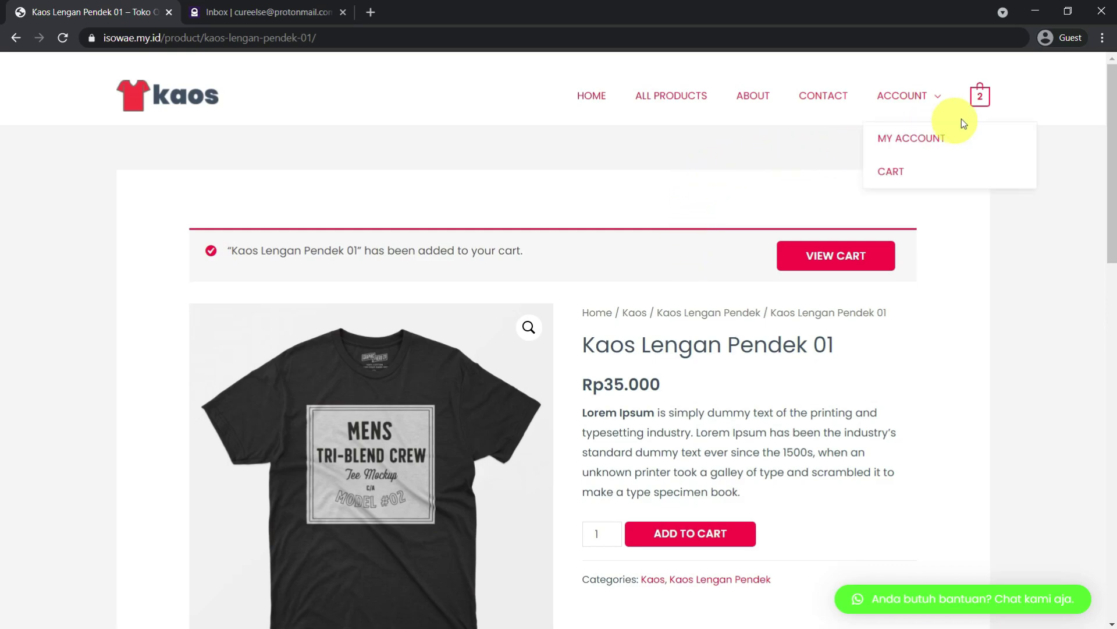
mouse_move(980, 98)
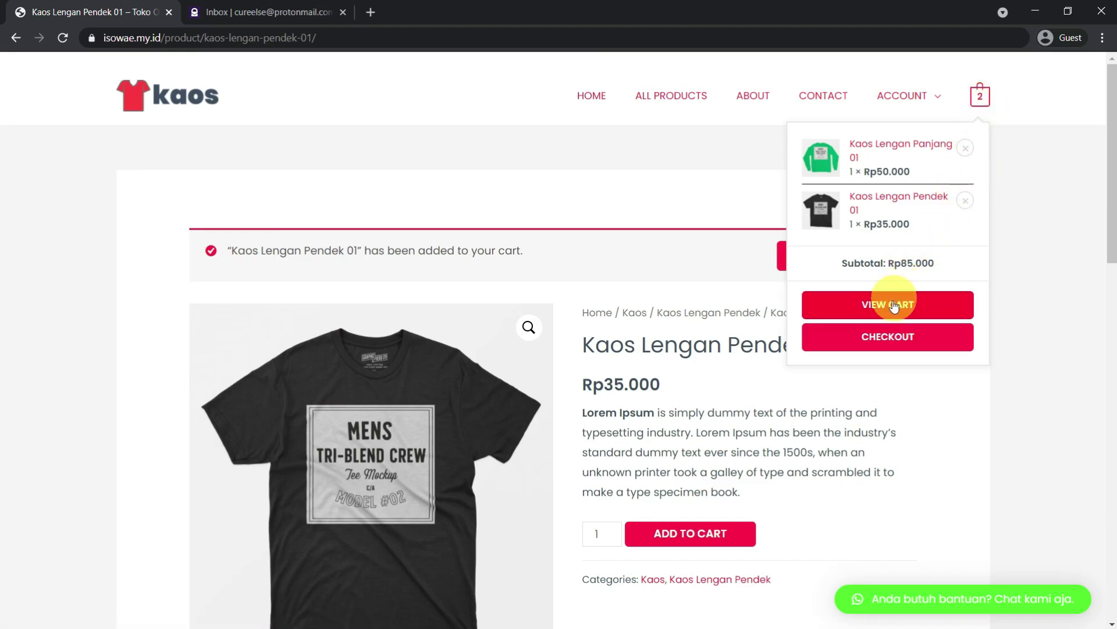
- Proceed to checkout from the mini-cart and enter the buyer's first and last name
left_click(867, 343)
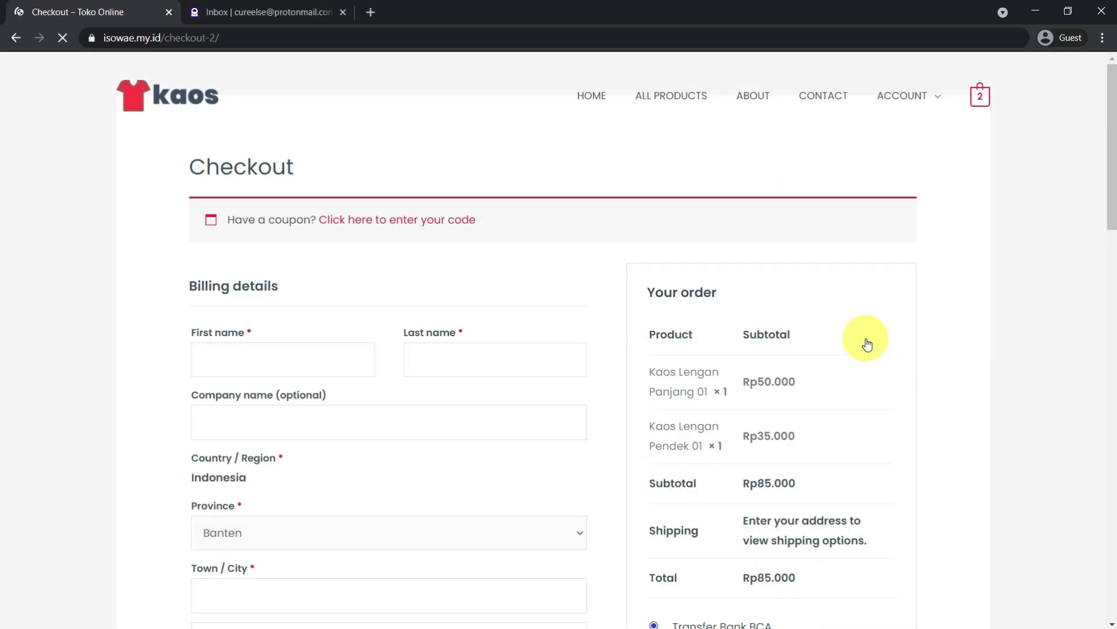
scroll(611, 367, "down", 2)
scroll(454, 326, "up", 1)
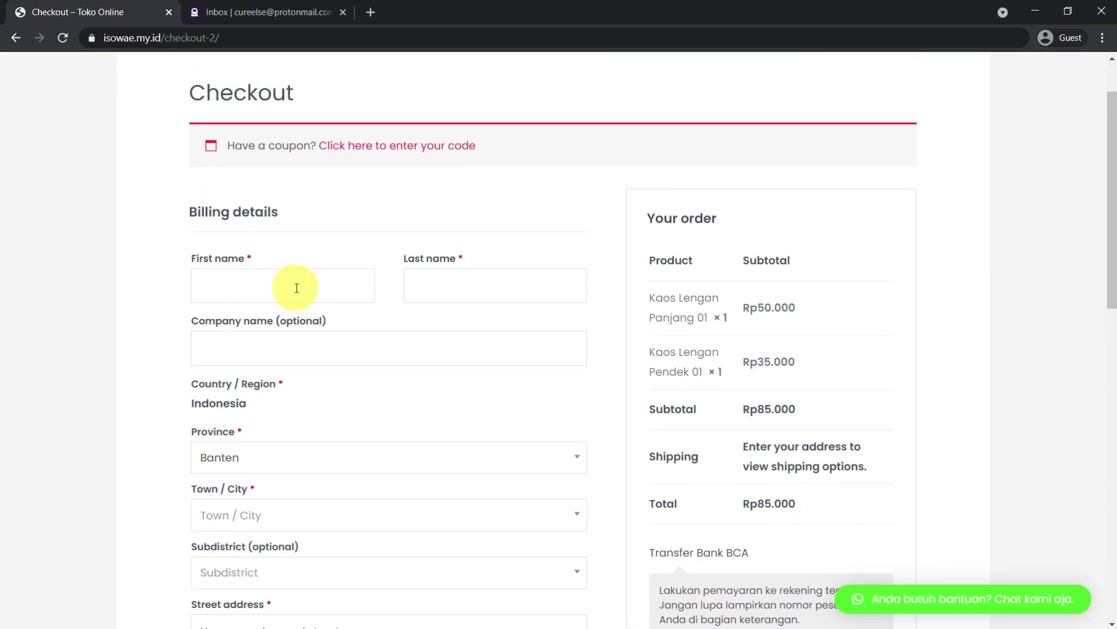
left_click(294, 286)
key("Tab")
- Choose the buyer's town and subdistrict from the address dropdowns
scroll(326, 308, "down", 2)
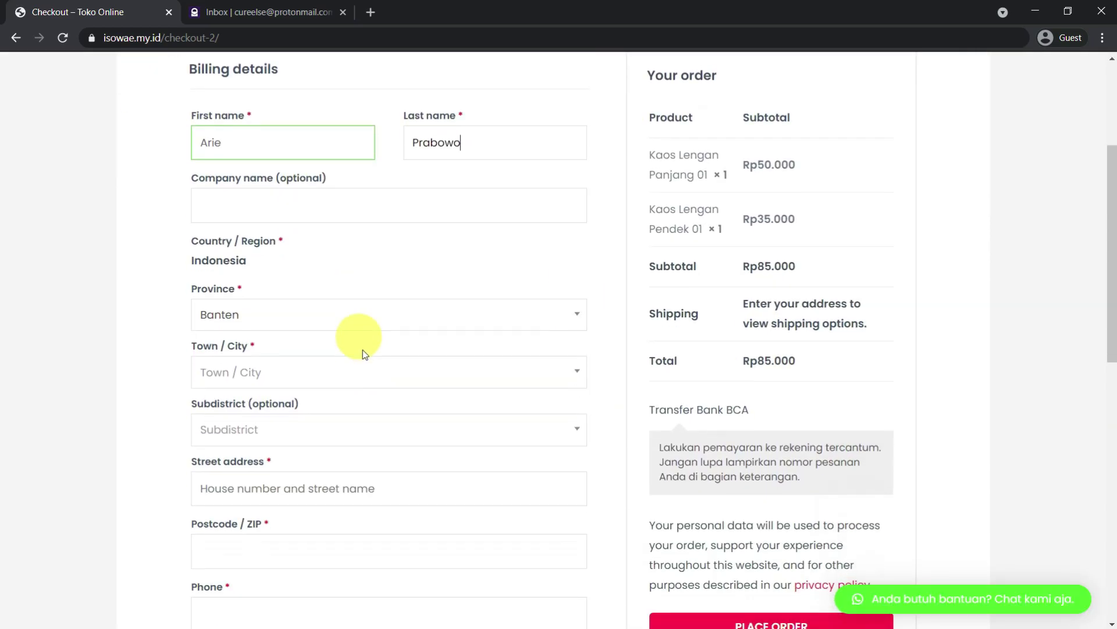
left_click(351, 369)
scroll(381, 489, "down", 1)
scroll(386, 490, "down", 2)
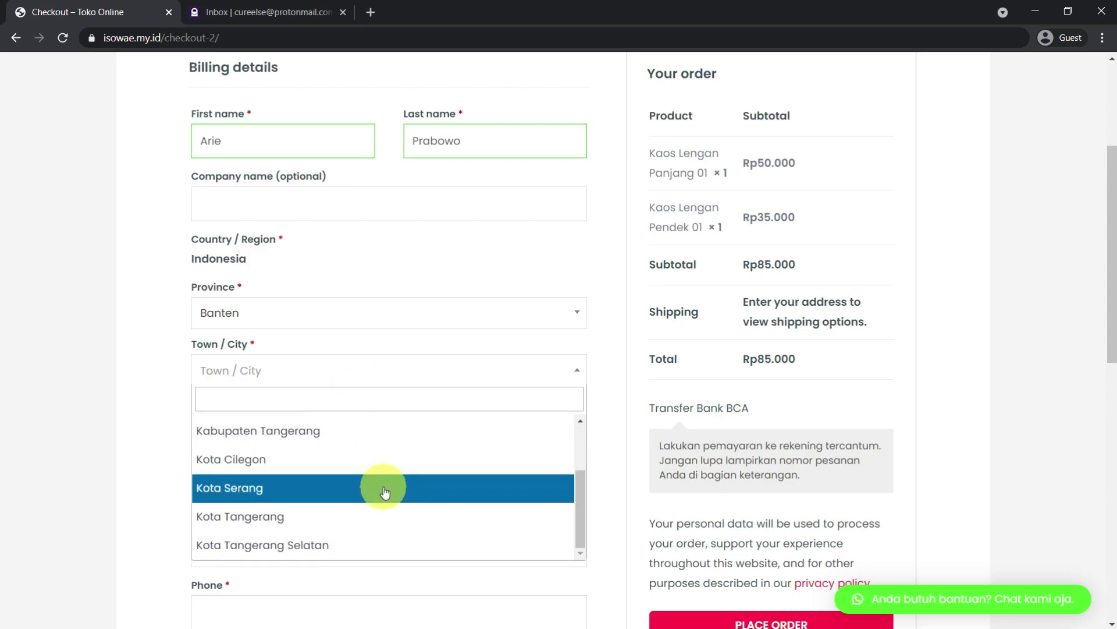
left_click(350, 544)
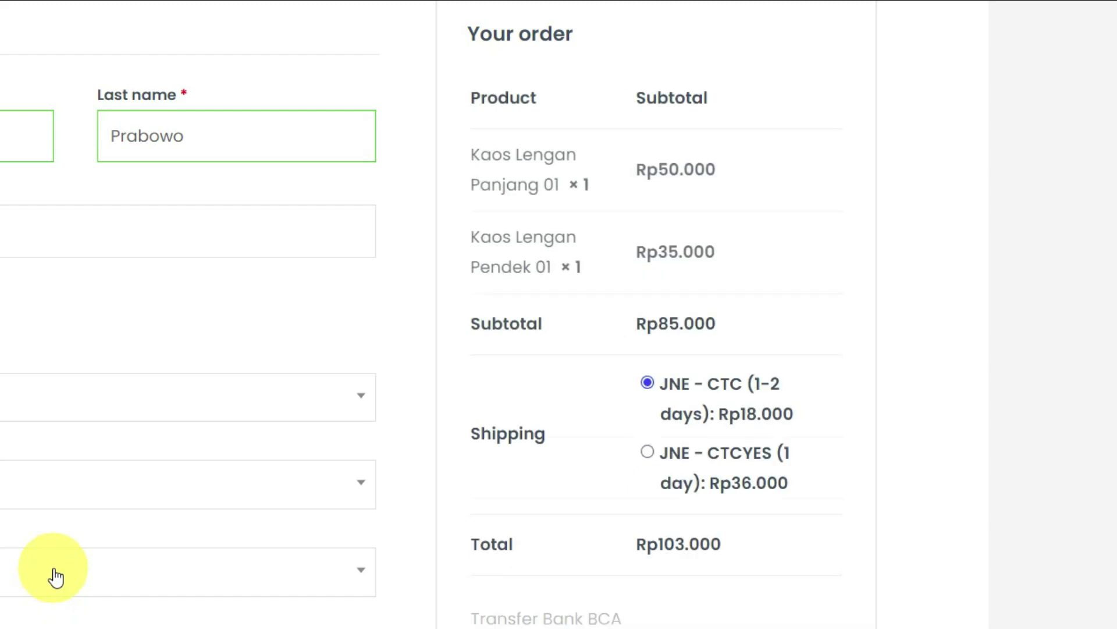
left_click(375, 431)
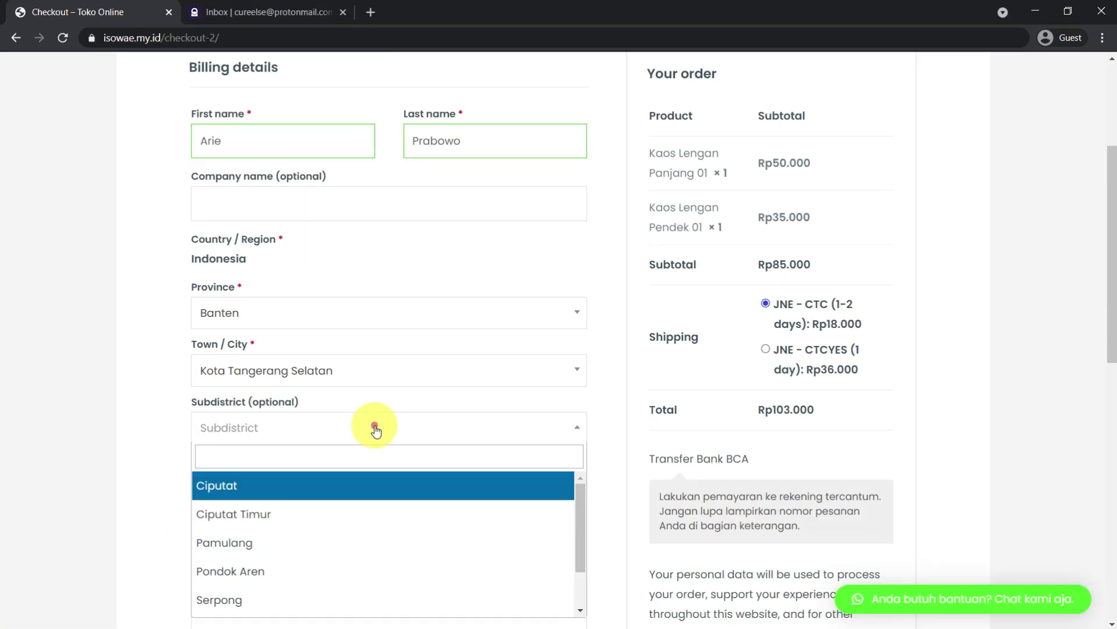
left_click(331, 512)
- Fill in the street address, postcode, contact phone number and e-mail address
scroll(420, 449, "down", 2)
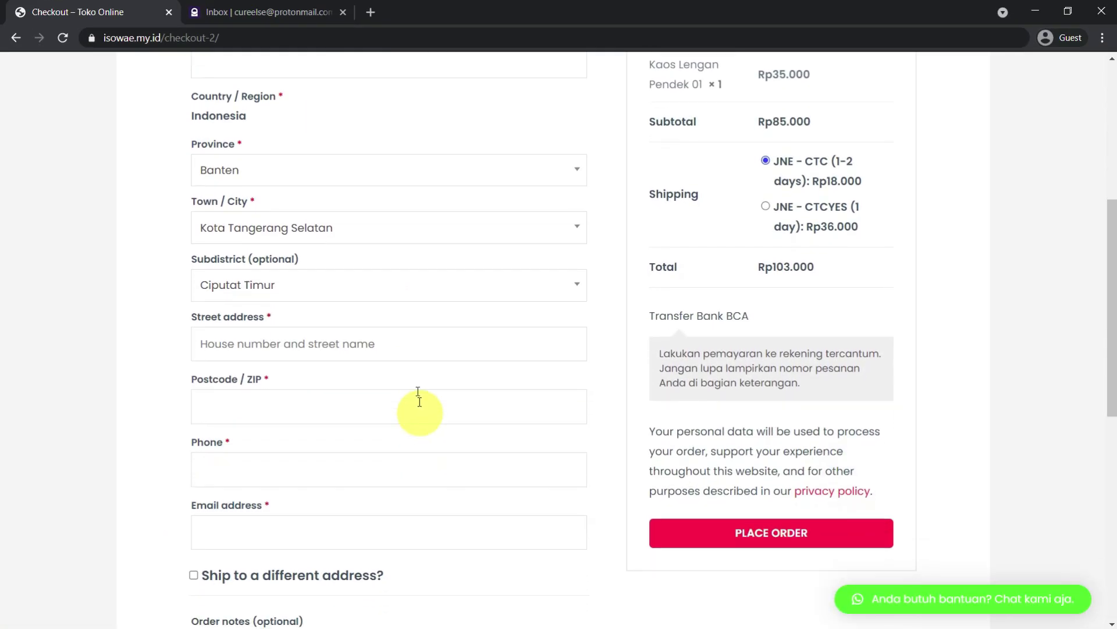
left_click(393, 340)
type("Jl. ABCD")
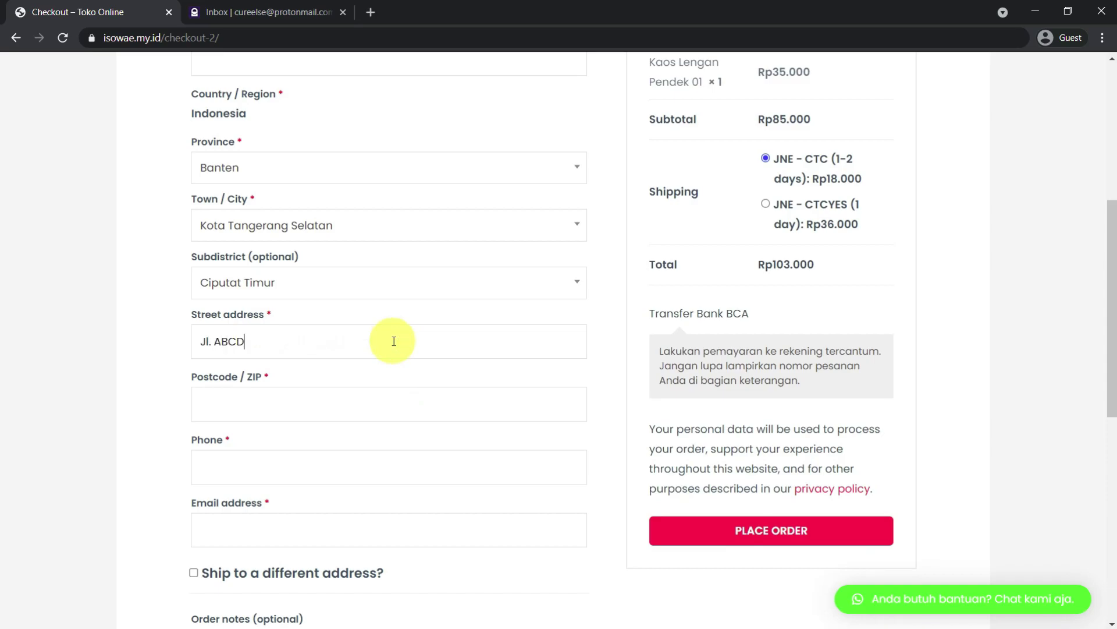
type(" No.1")
left_click(344, 403)
type("15419")
left_click(351, 464)
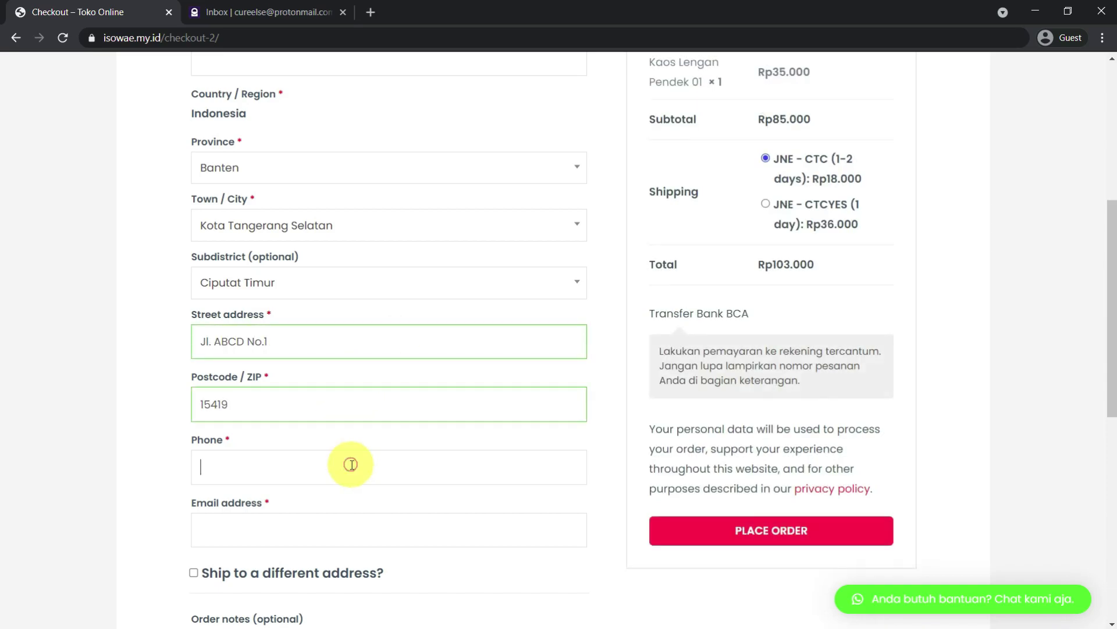
left_click(359, 524)
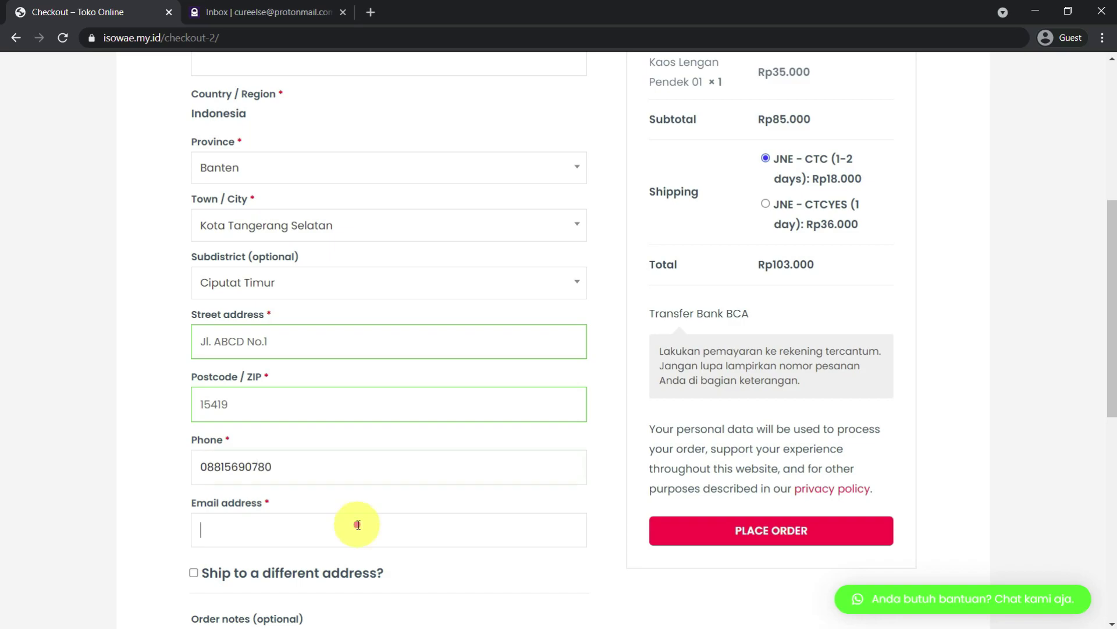
- Try the one-day JNE - CTCYES option, then settle on JNE - CTC shipping for Rp103.000
scroll(358, 524, "down", 1)
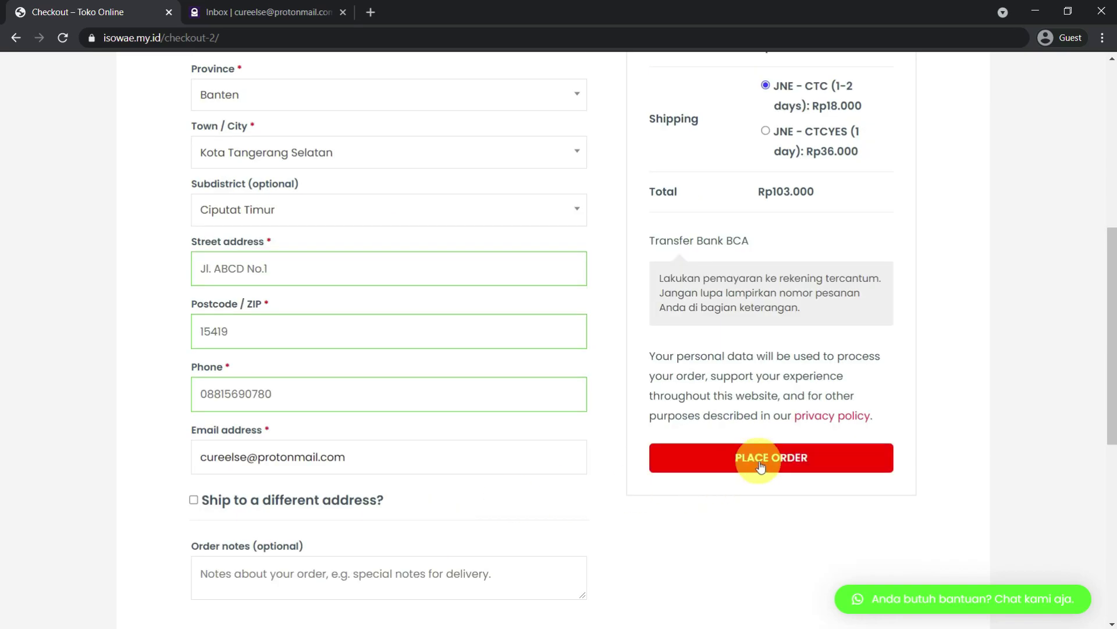
left_click(776, 456)
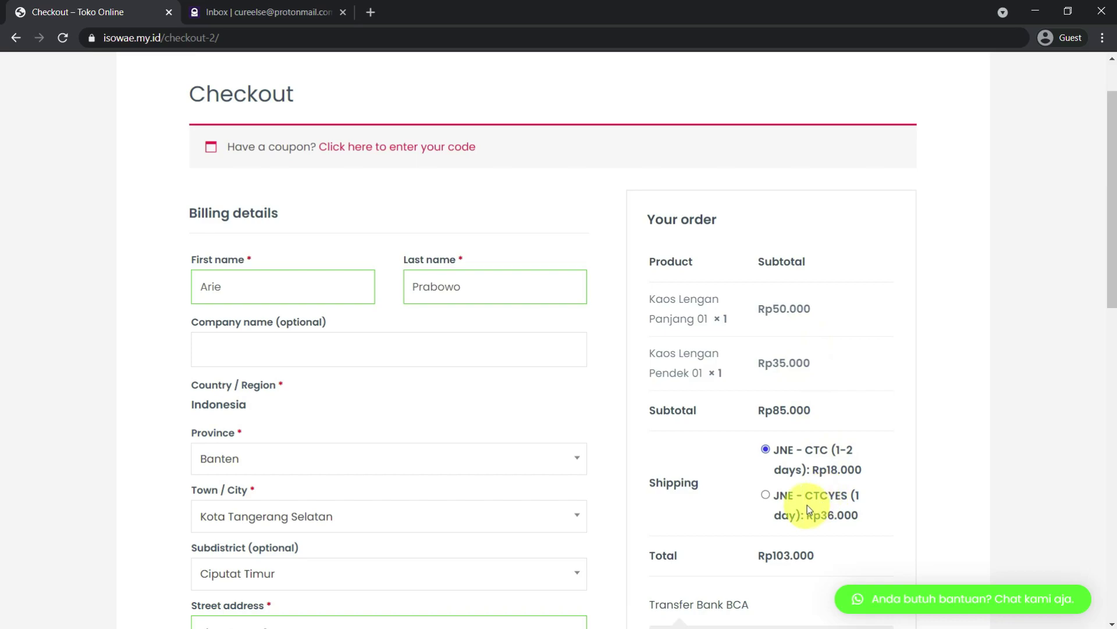
left_click(765, 495)
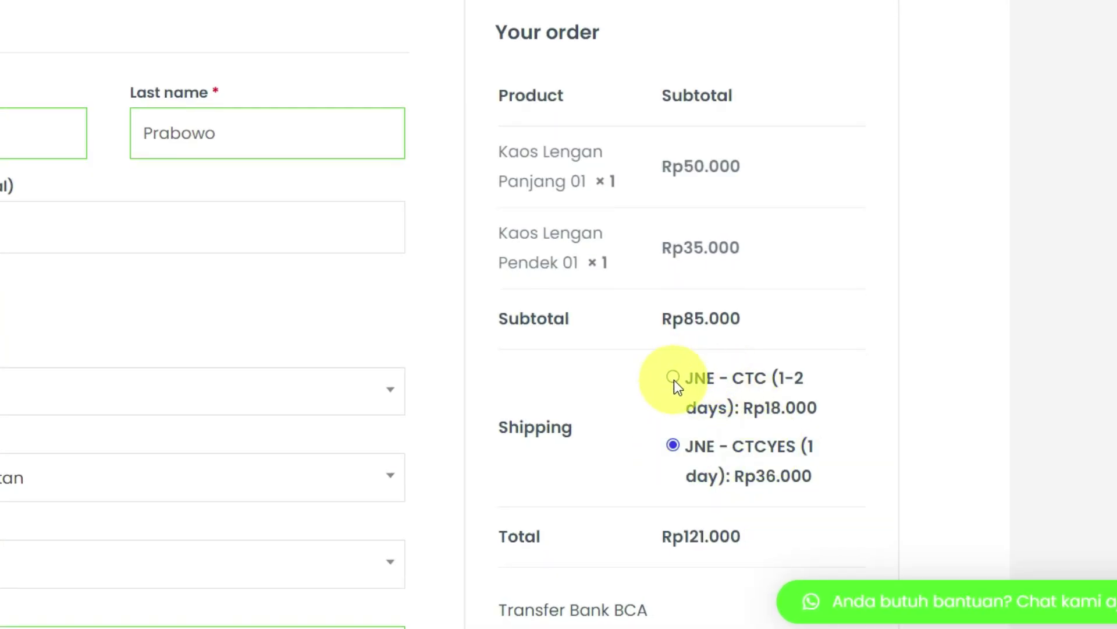
left_click(673, 379)
scroll(853, 452, "down", 9)
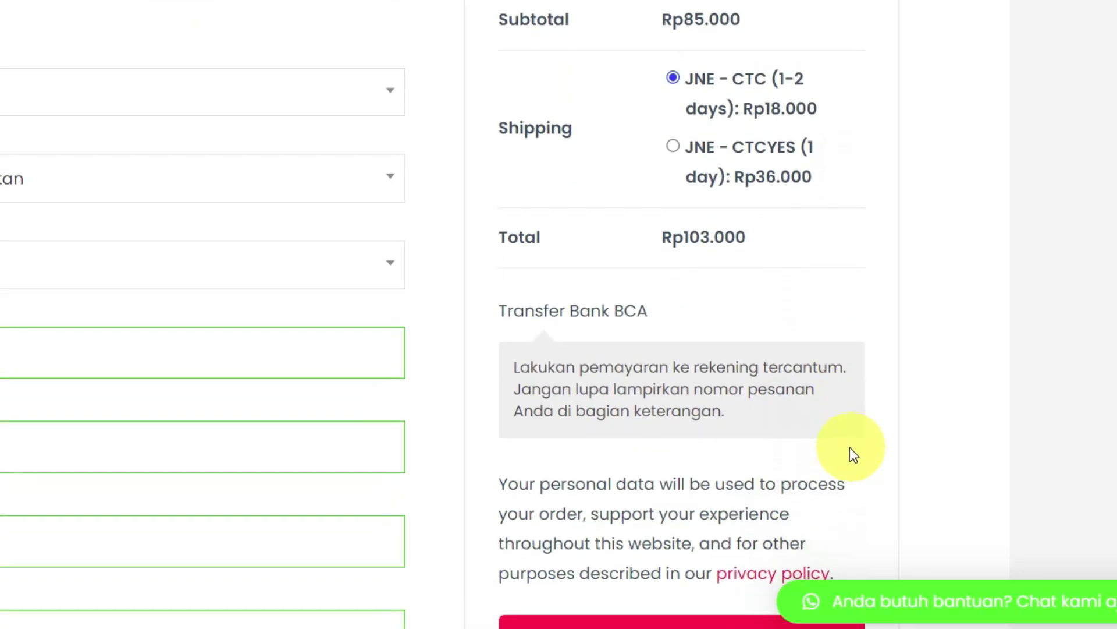
- Place the order and review the confirmation: order 2359, Rp103.000, payable by Transfer Bank BCA
left_click(673, 396)
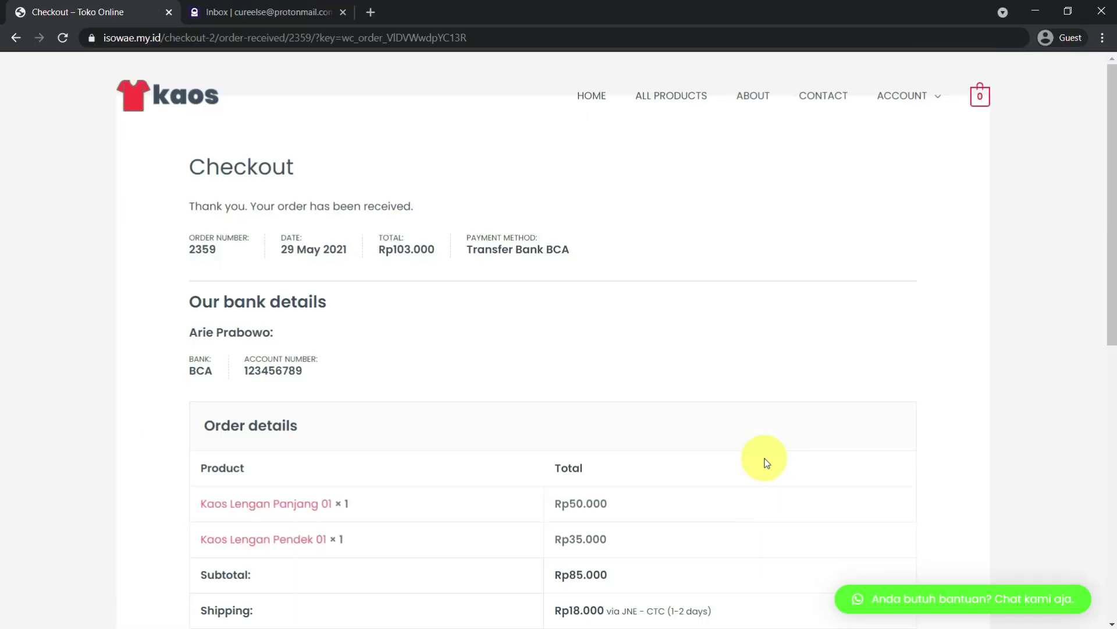
scroll(875, 420, "down", 5)
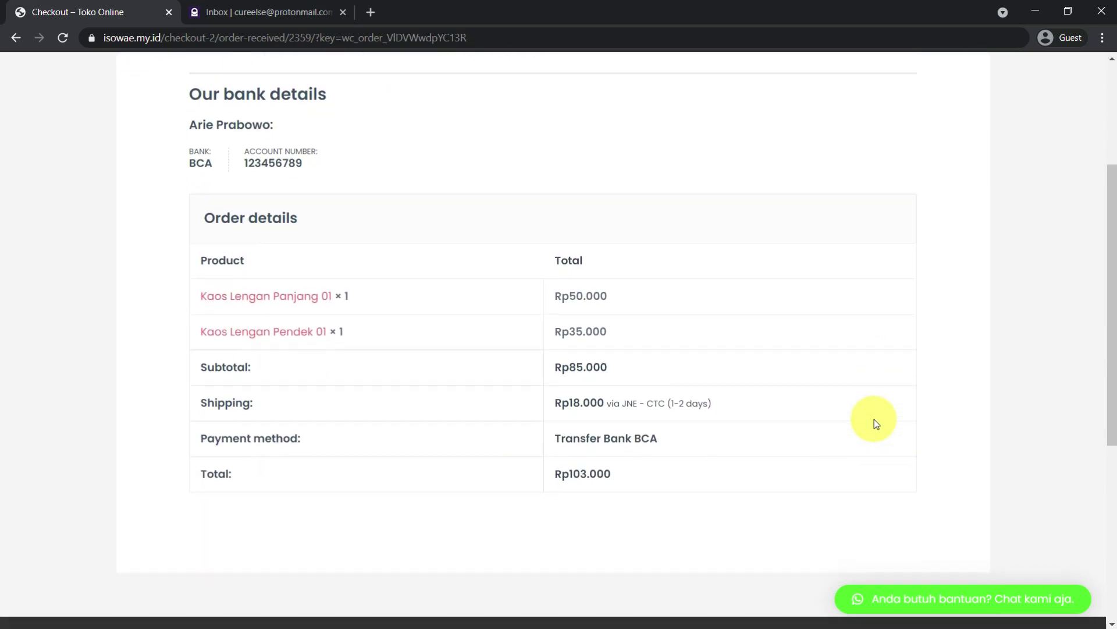
scroll(873, 419, "up", 4)
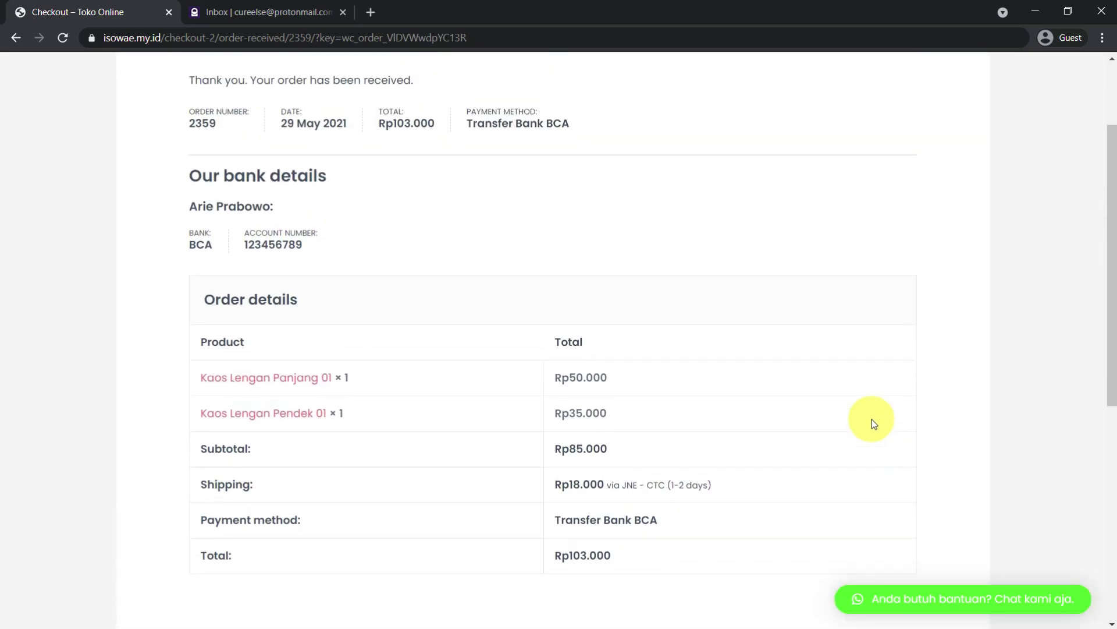
scroll(870, 424, "up", 2)
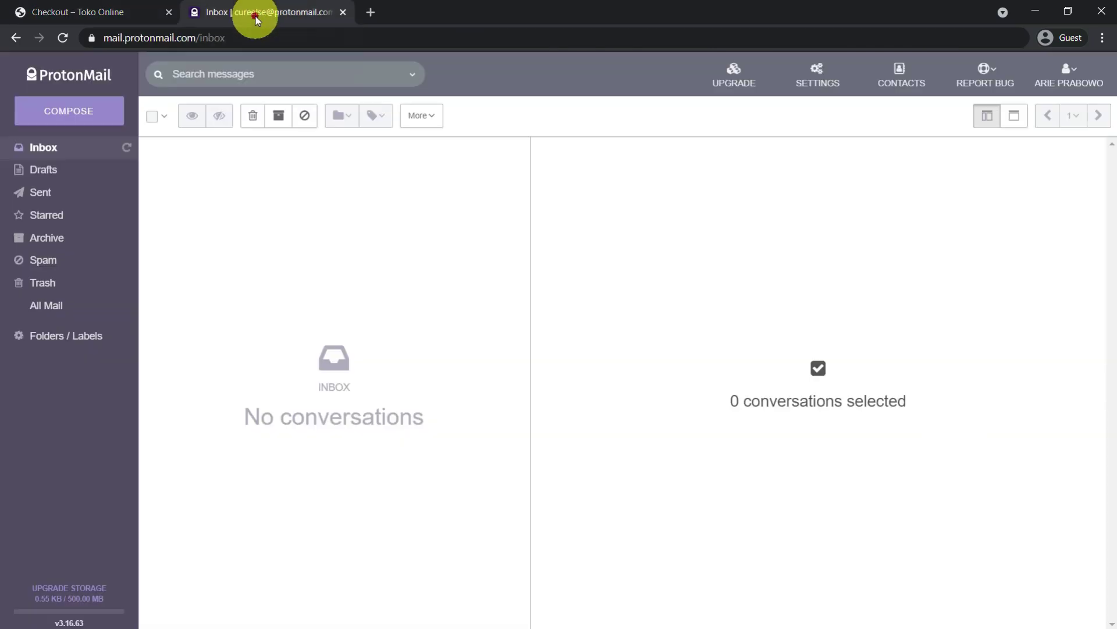
- Switch to ProtonMail and read through the Toko Online order-received email for #2359
left_click(262, 12)
left_click(252, 160)
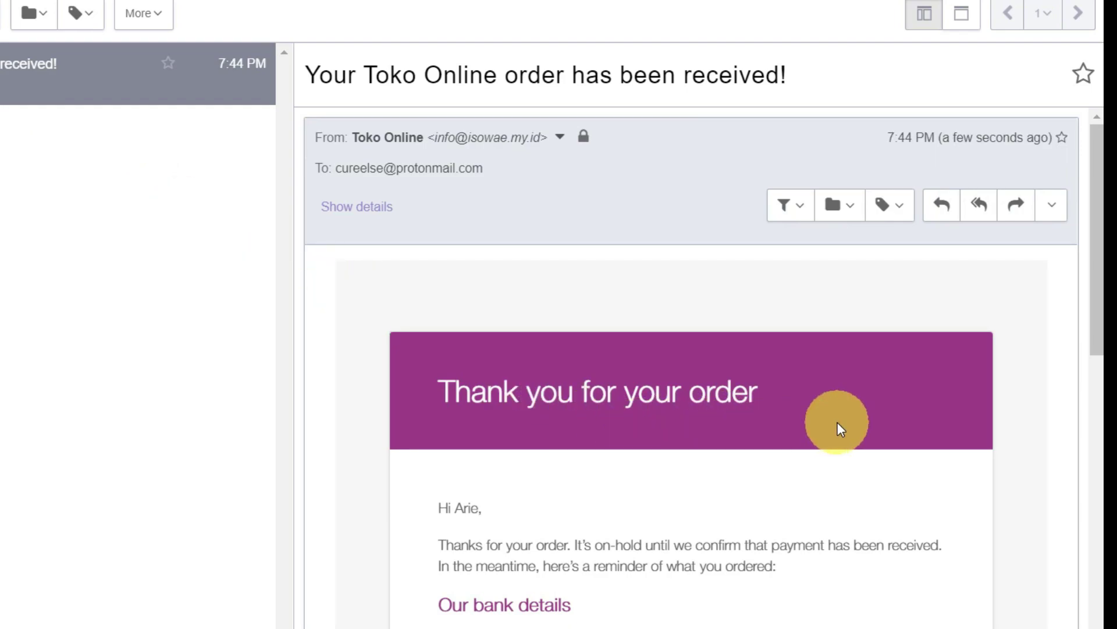
scroll(838, 424, "down", 1)
scroll(842, 428, "down", 4)
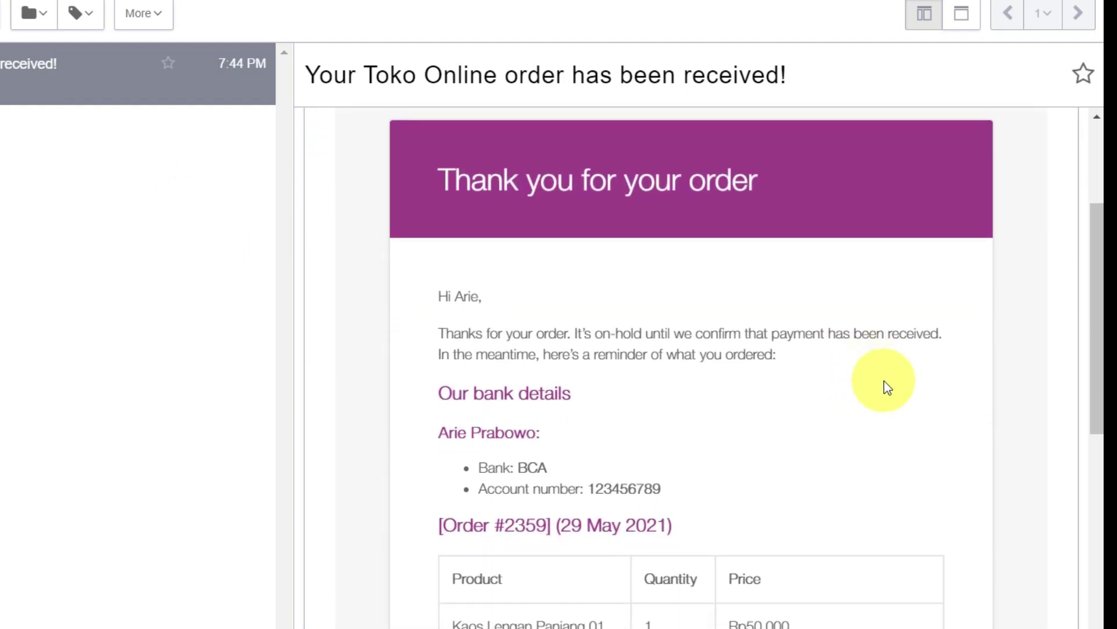
scroll(881, 377, "down", 4)
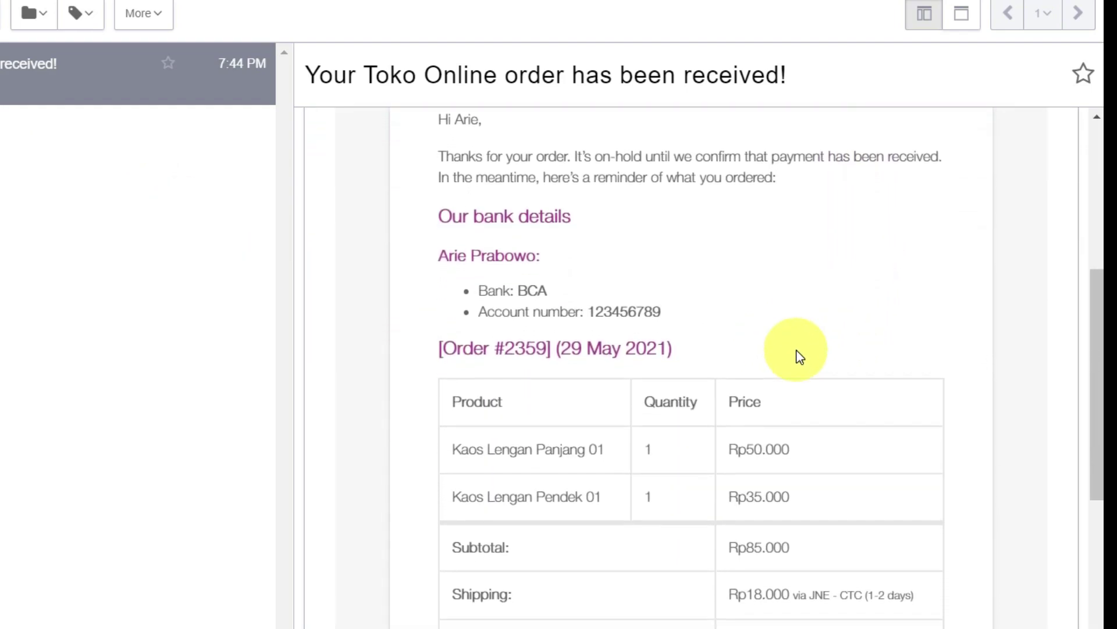
scroll(804, 359, "down", 6)
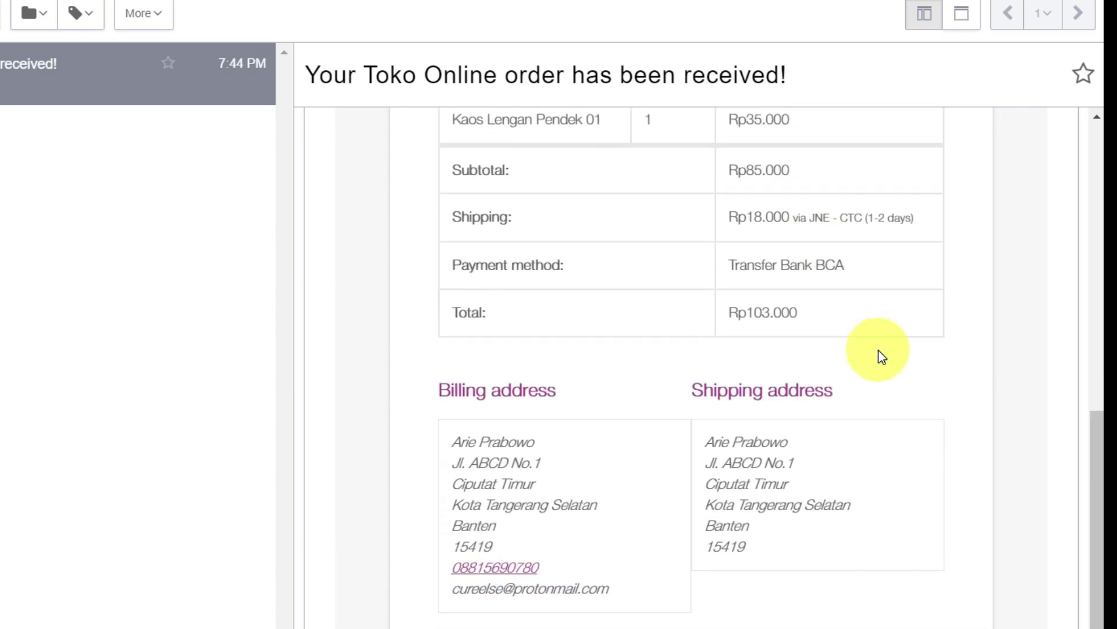
scroll(894, 355, "down", 2)
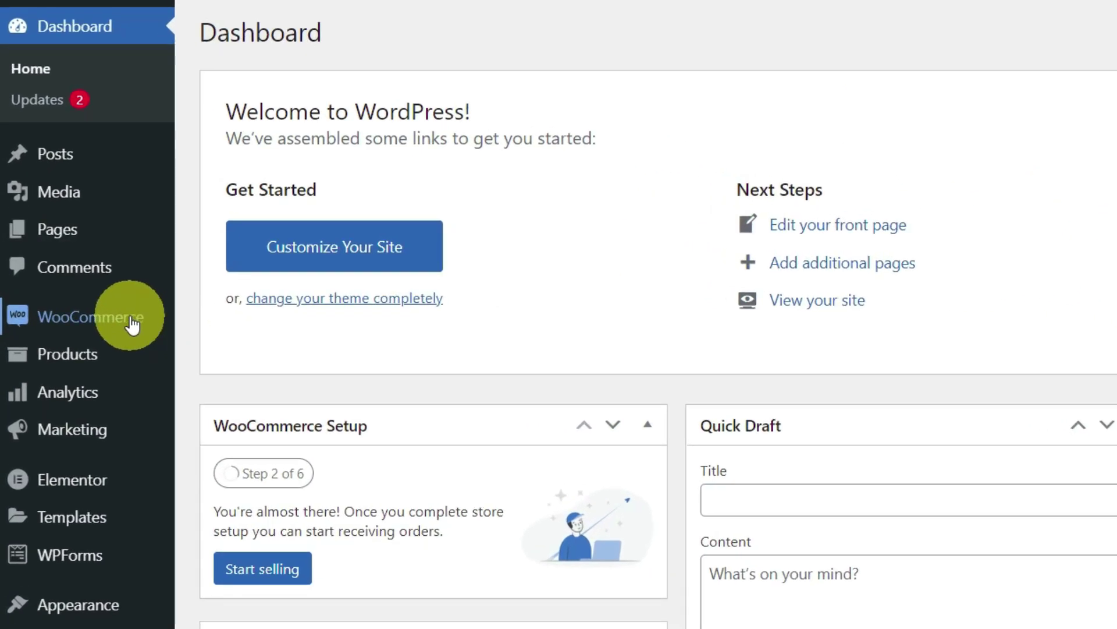
- From WooCommerce Orders, open order #2359, currently On hold, in the Edit order page
mouse_move(88, 291)
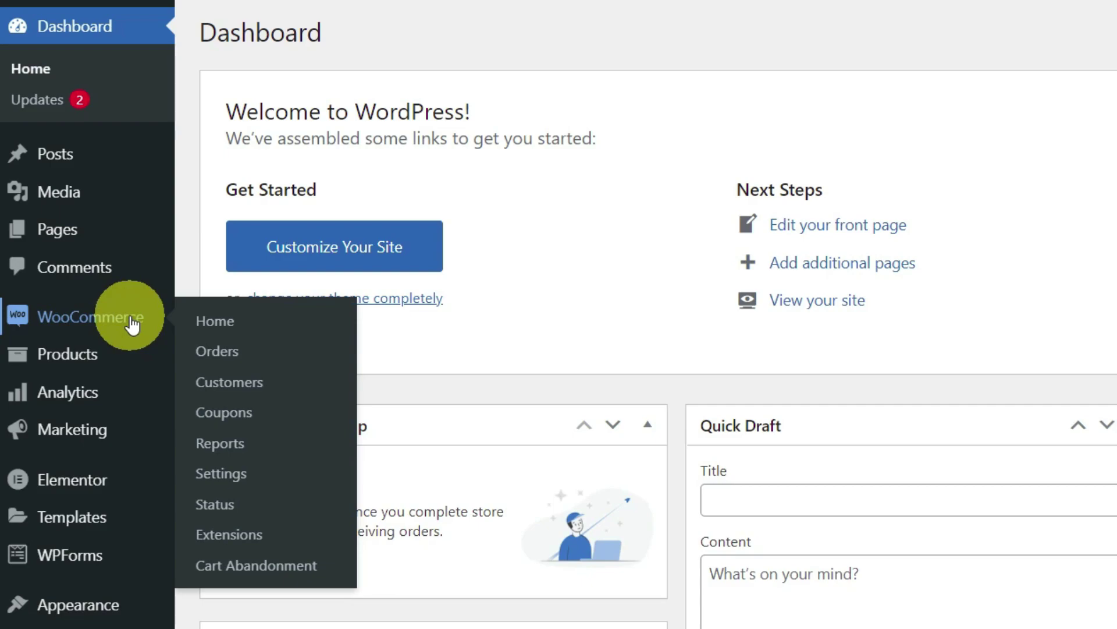
left_click(215, 353)
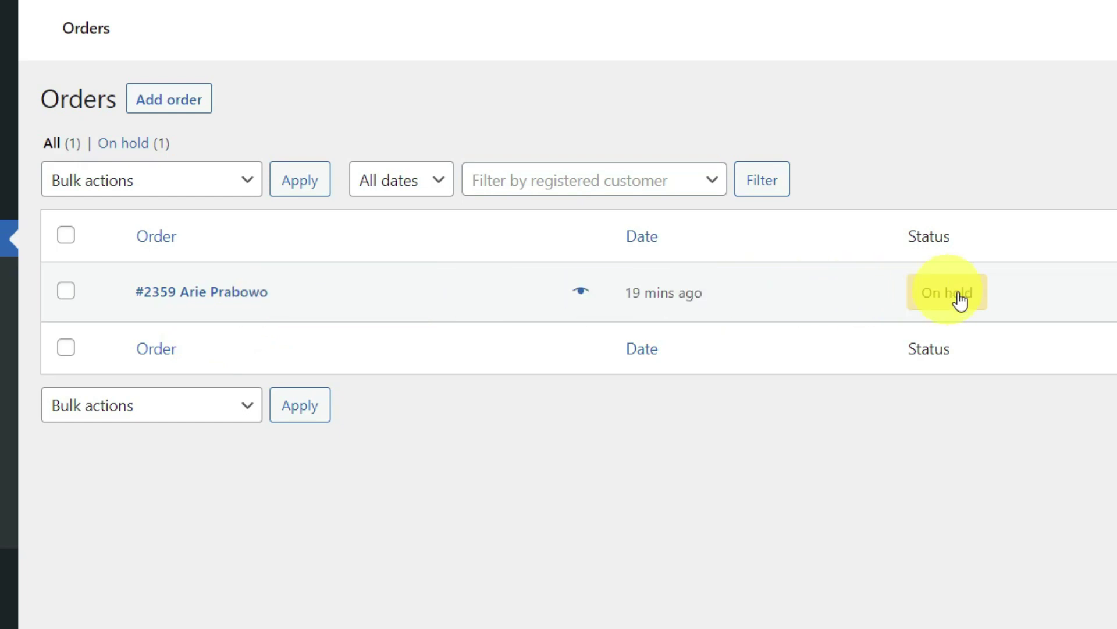
mouse_move(953, 300)
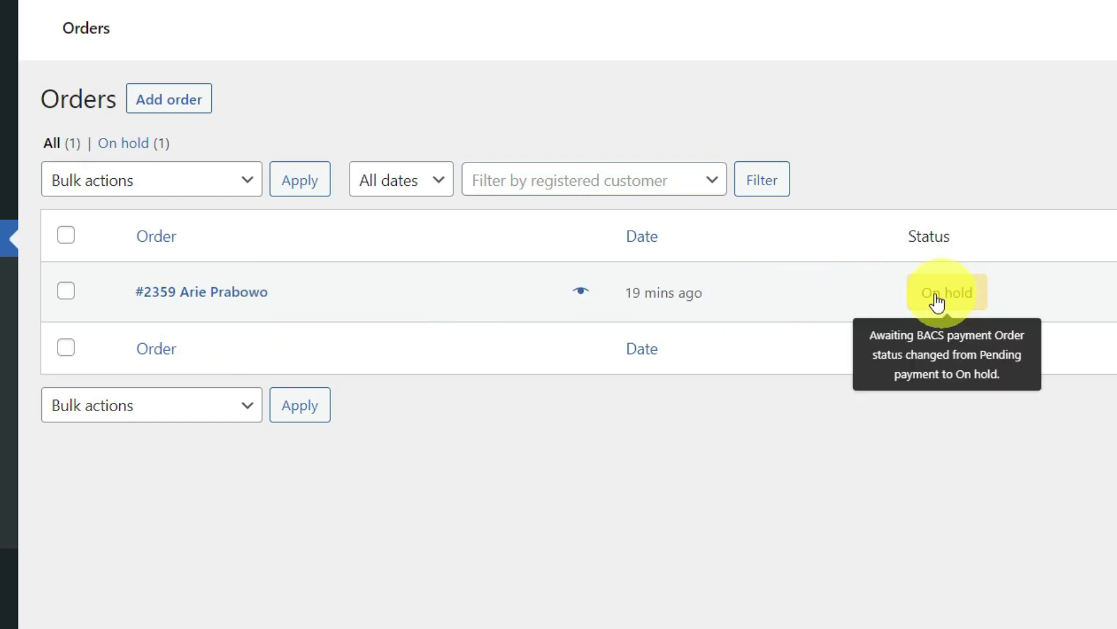
left_click(242, 293)
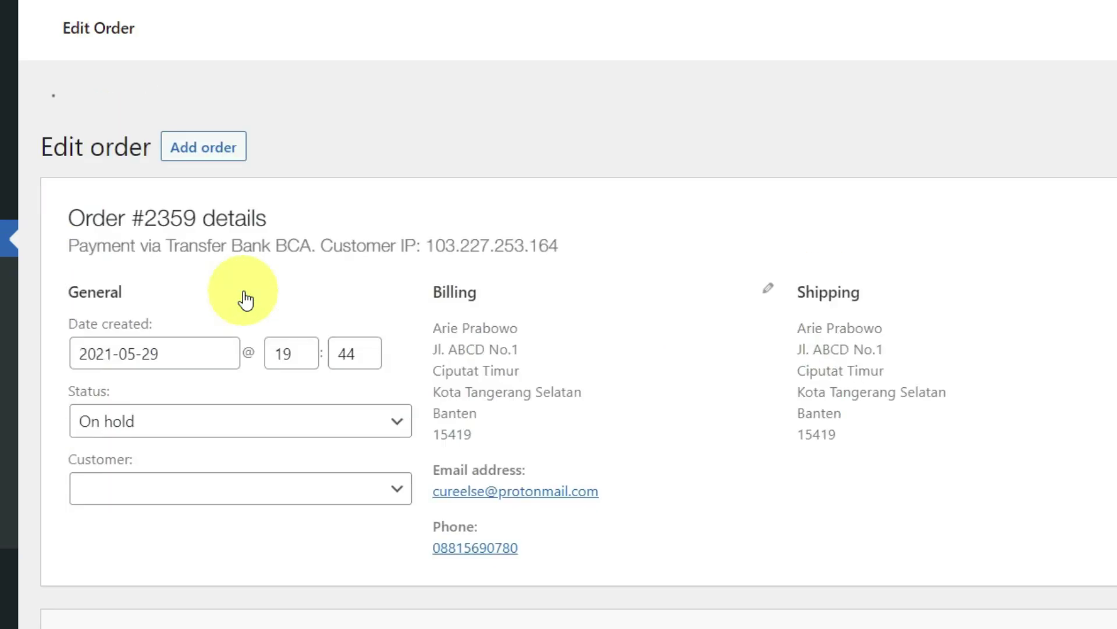
scroll(604, 577, "down", 7)
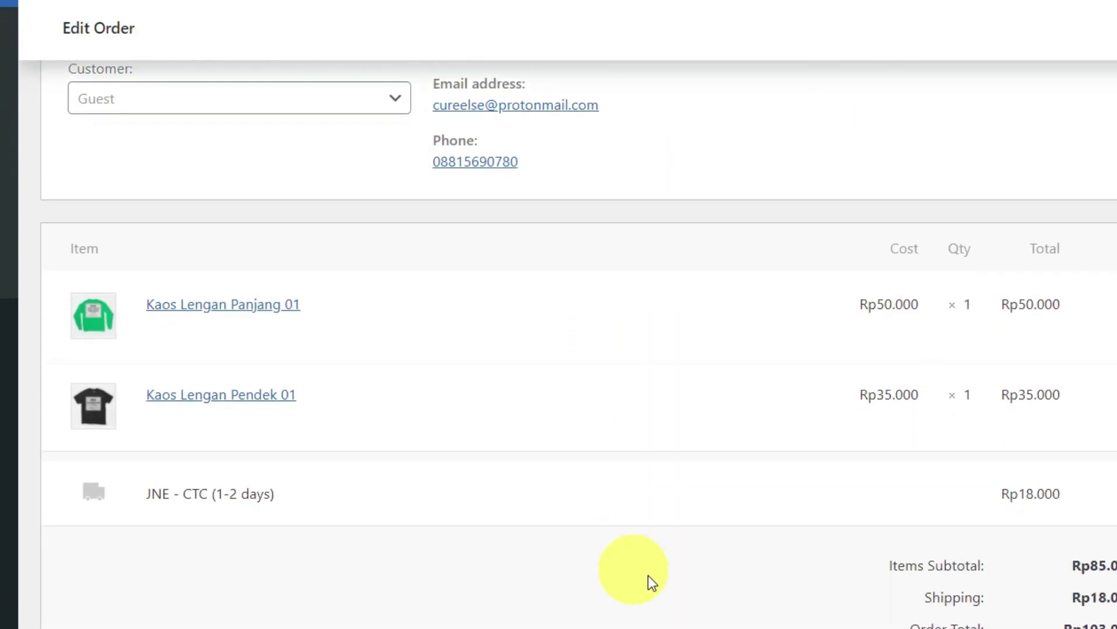
scroll(935, 560, "up", 7)
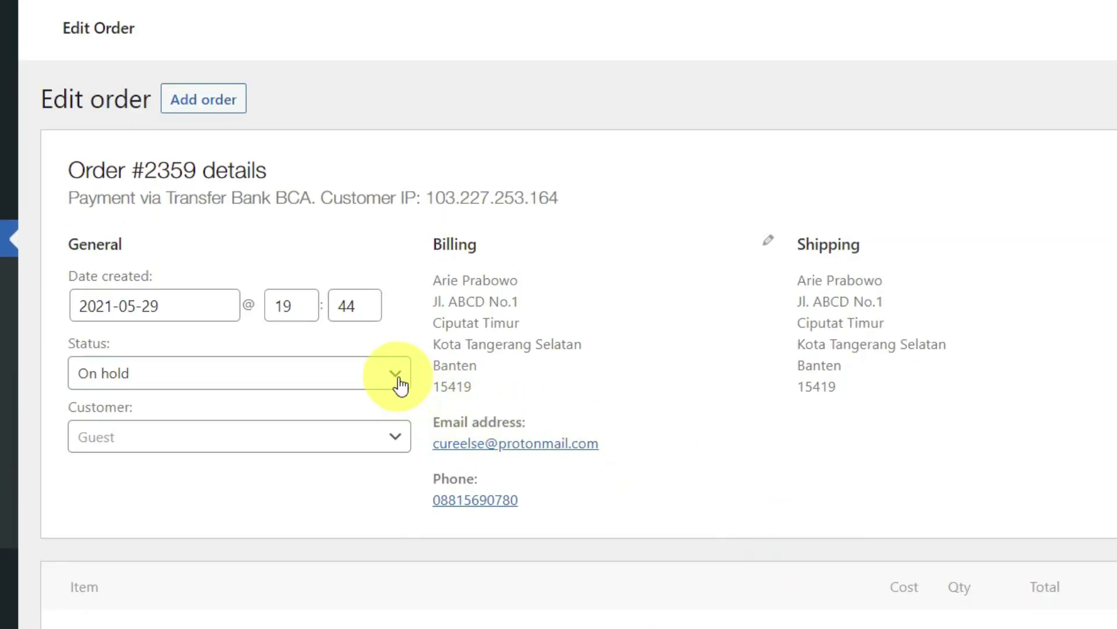
- Change order #2359 from On hold to Completed, update it, and return to Orders
left_click(399, 378)
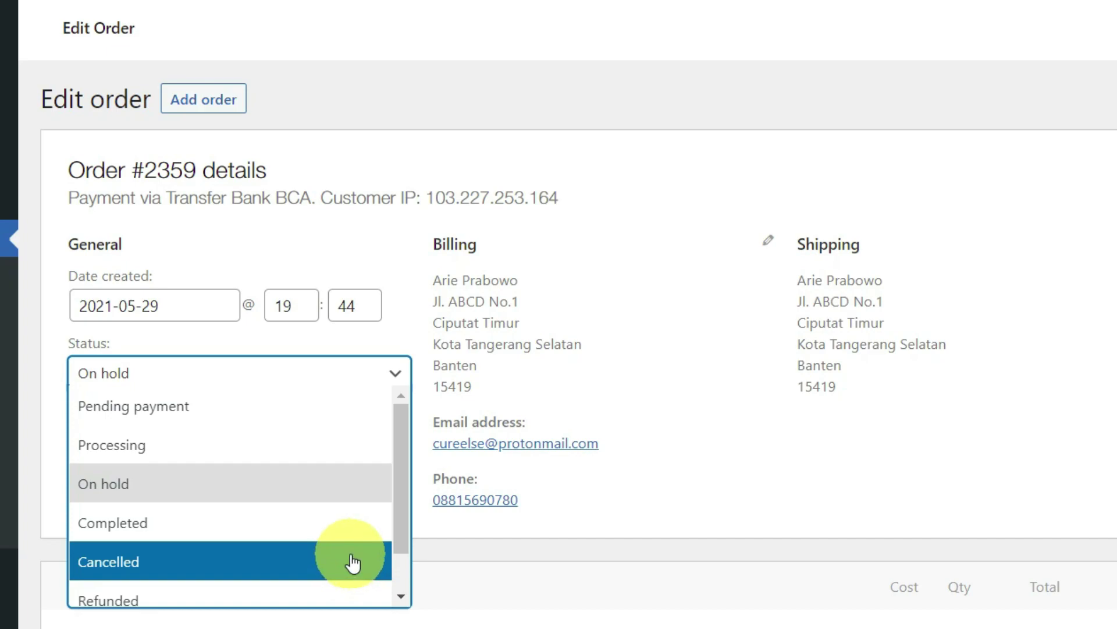
scroll(352, 565, "down", 1)
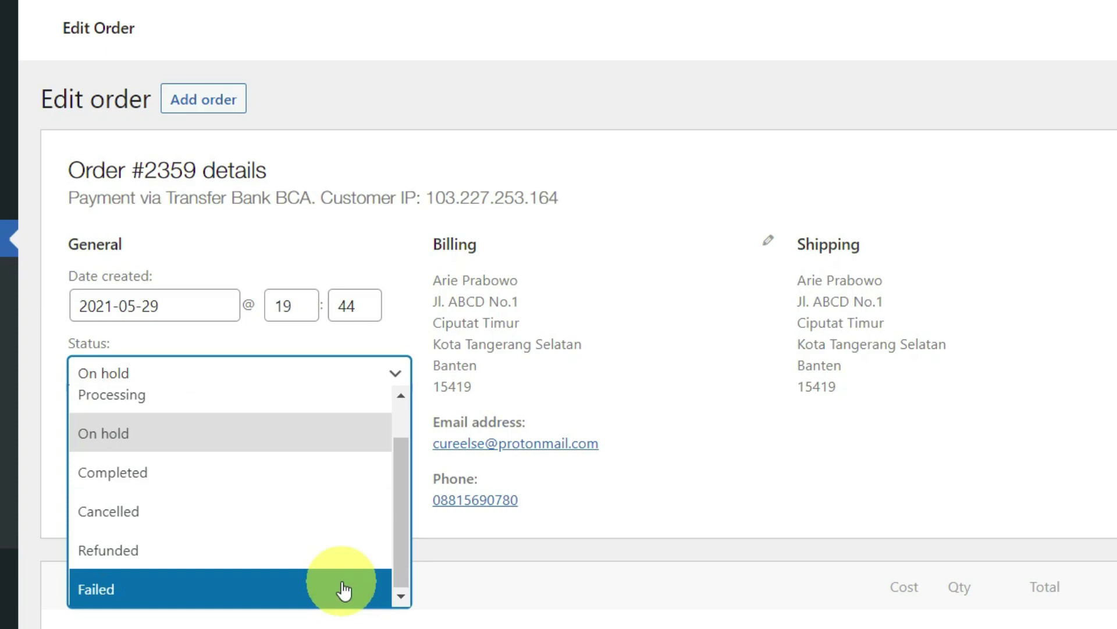
scroll(362, 559, "up", 1)
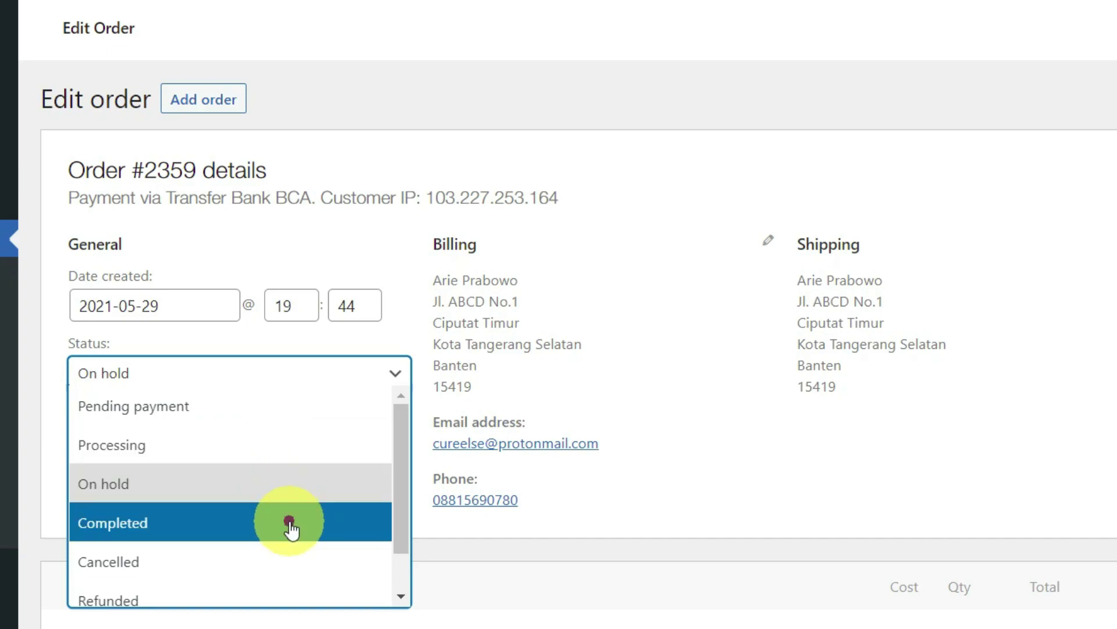
left_click(289, 522)
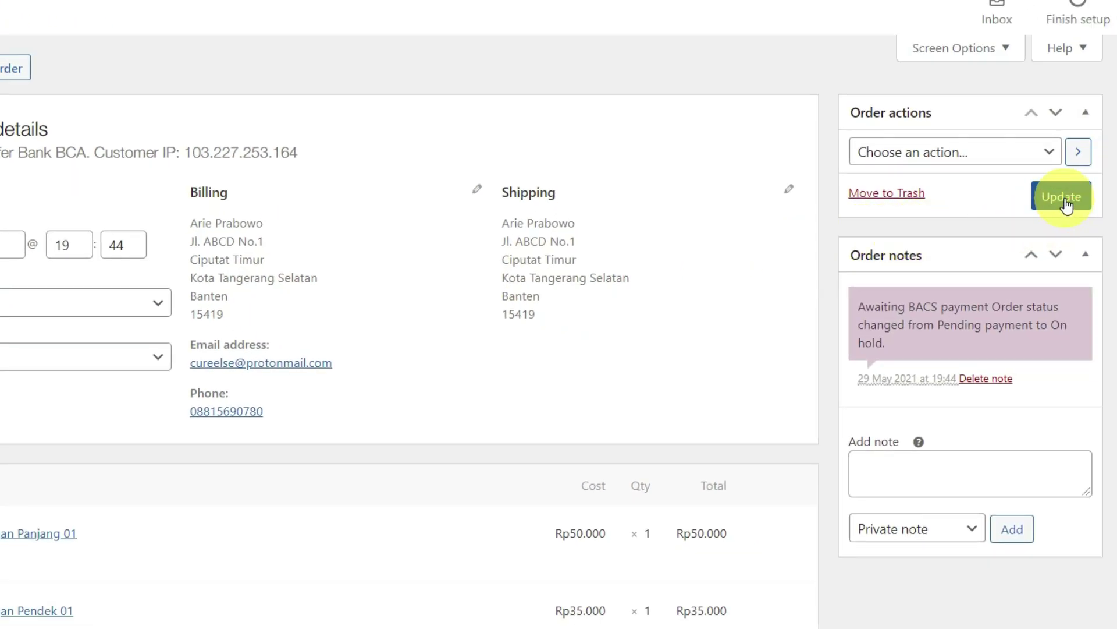
left_click(1065, 204)
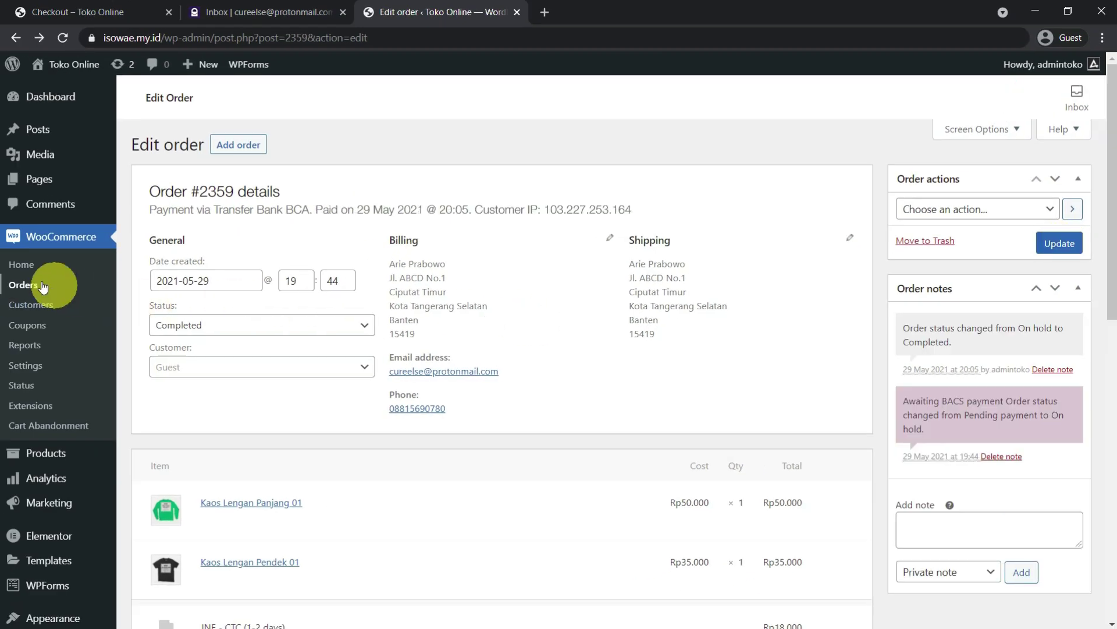
left_click(26, 284)
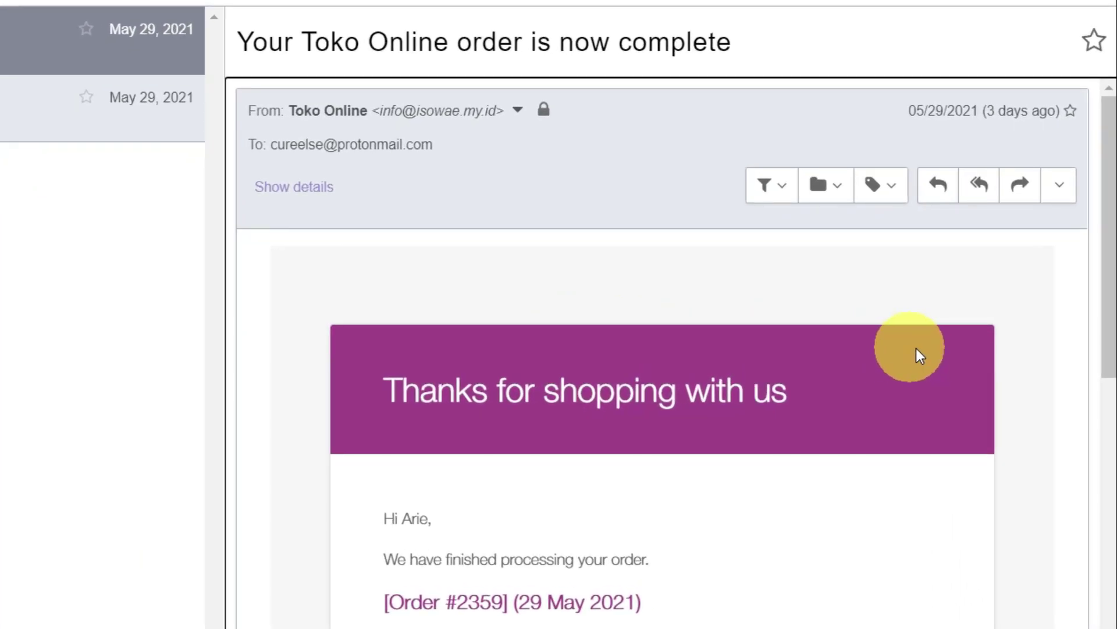
- Scroll through the 'order is now complete' email showing the Rp103.000 total for #2359
scroll(988, 361, "down", 2)
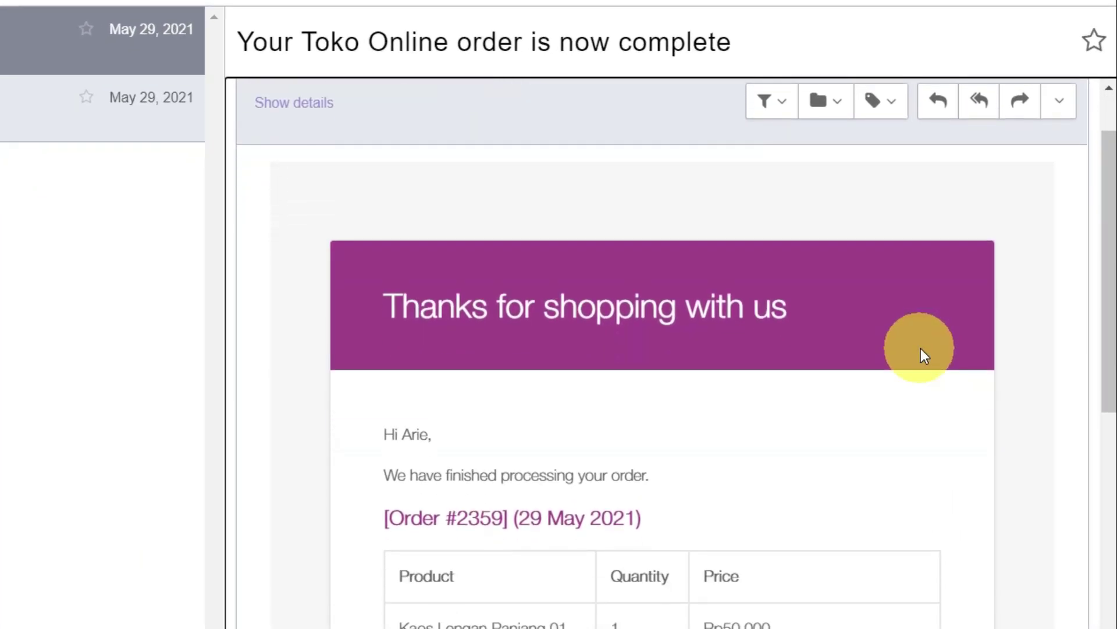
scroll(921, 348, "down", 5)
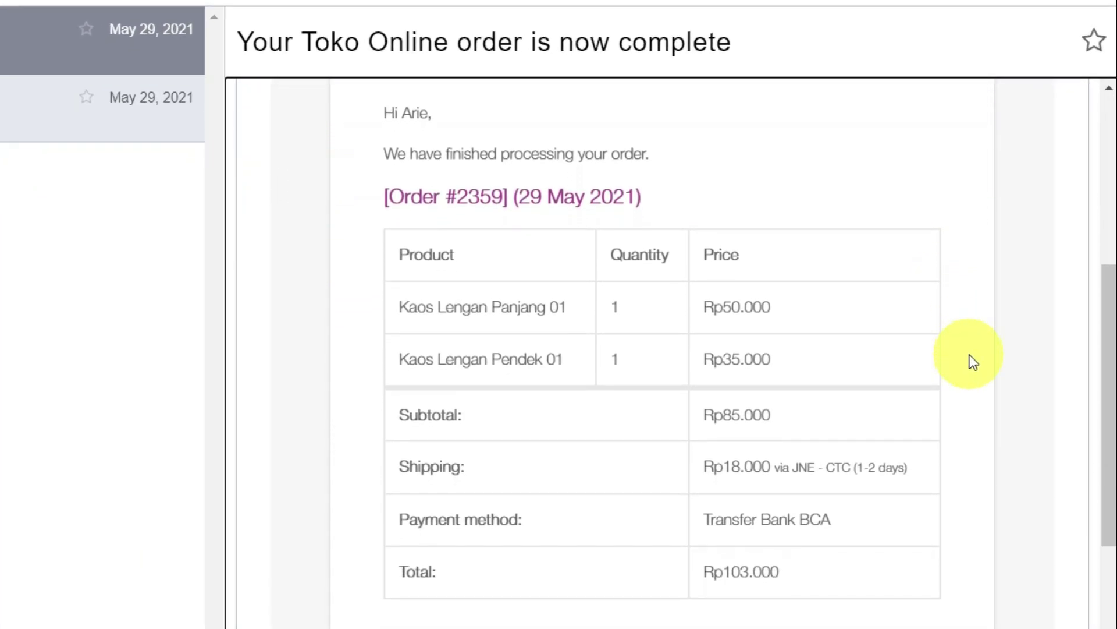
scroll(971, 354, "down", 7)
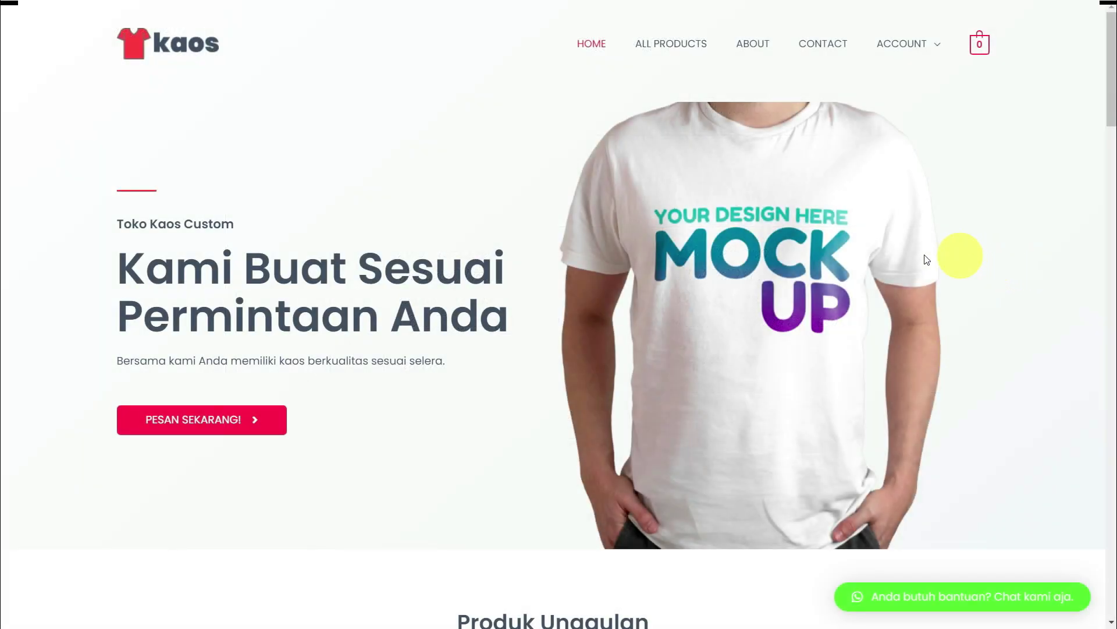
scroll(449, 401, "down", 2)
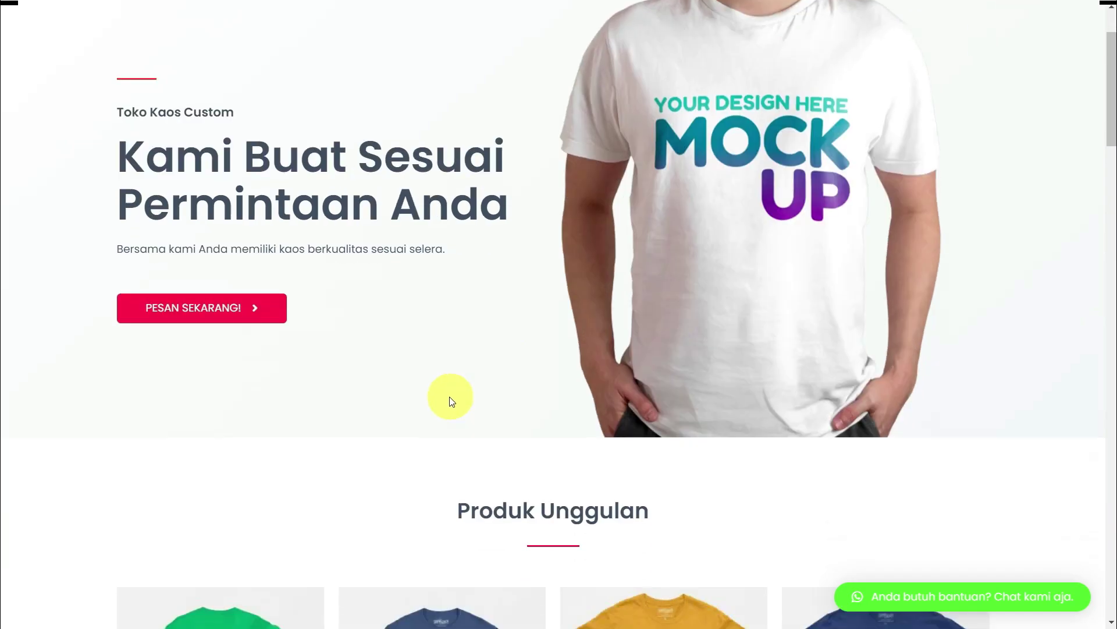
scroll(450, 397, "down", 10)
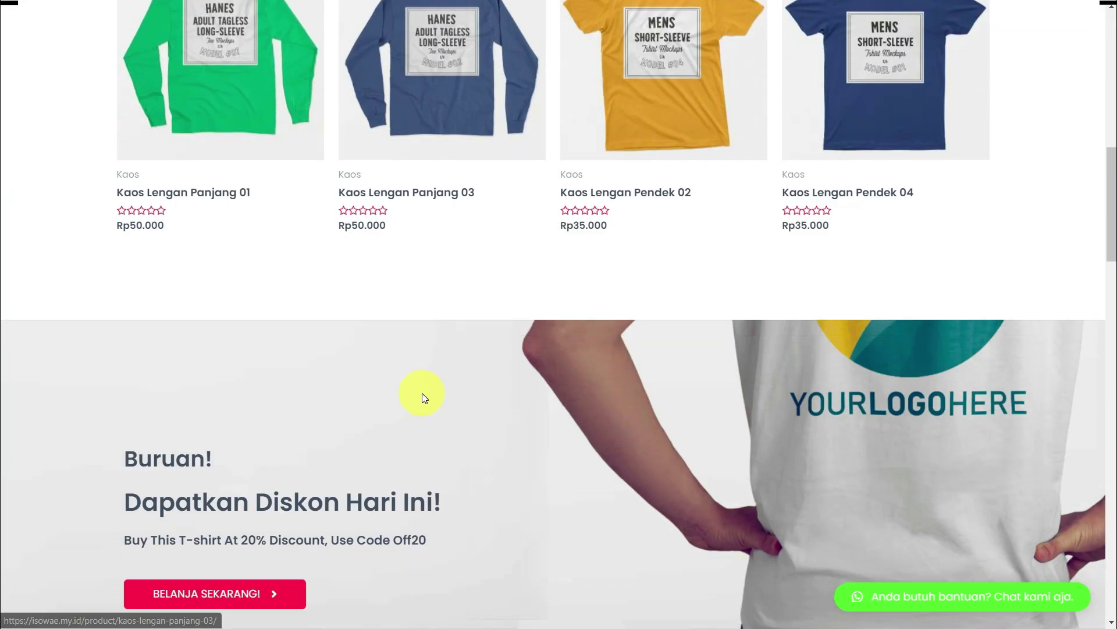
scroll(423, 395, "down", 6)
scroll(414, 397, "down", 10)
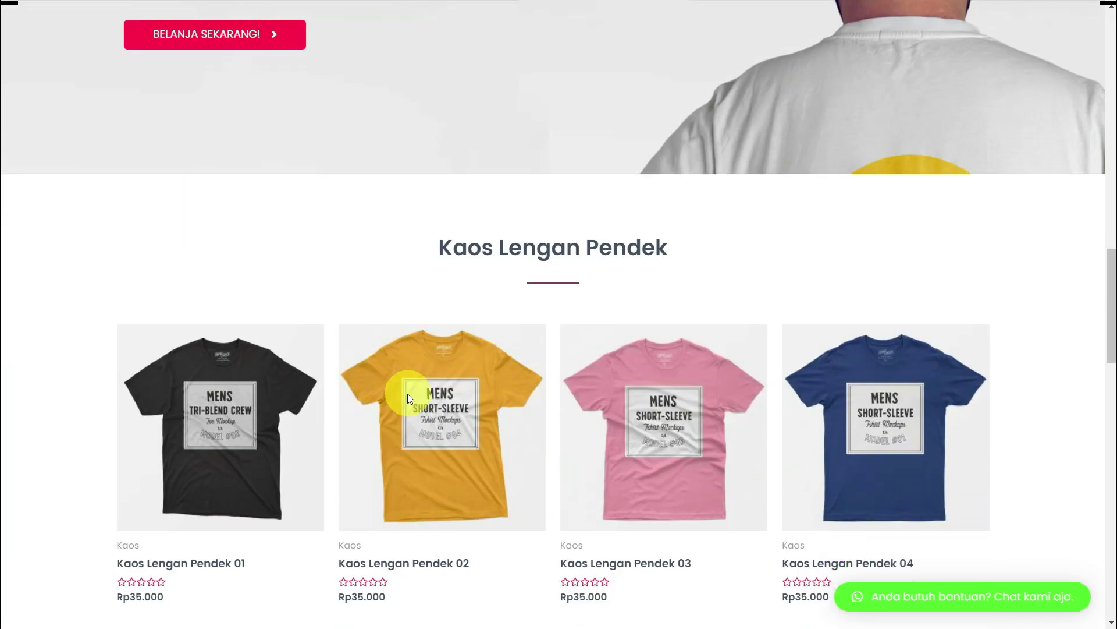
scroll(398, 402, "down", 6)
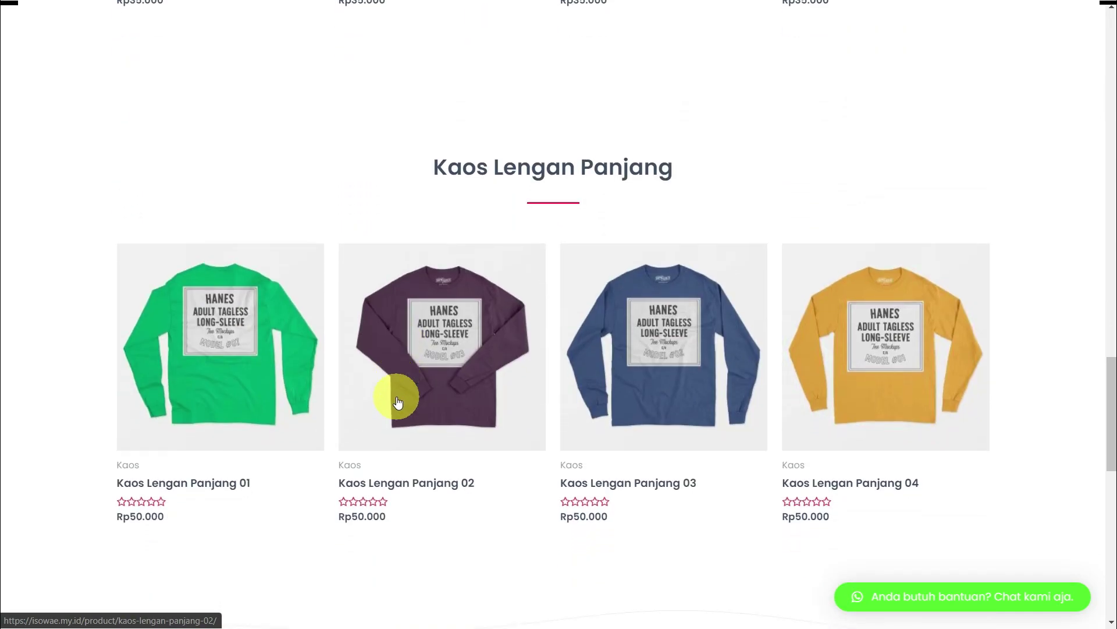